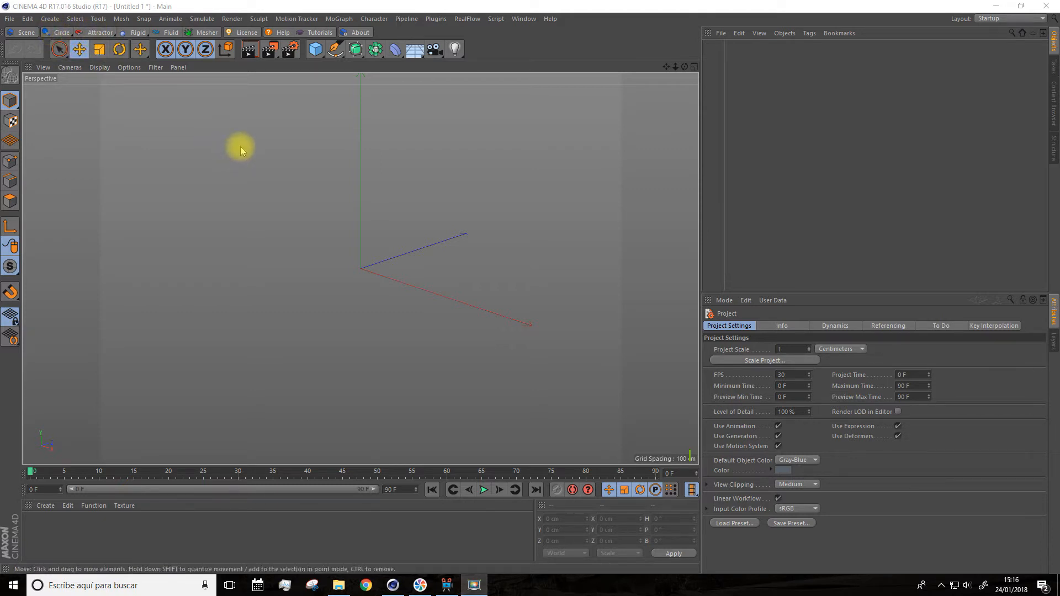
Create a RealFlow scene with a circle emitter and raise the emitter to about 217 cm on Y
{"action": "left_click", "coordinate": [24, 33]}
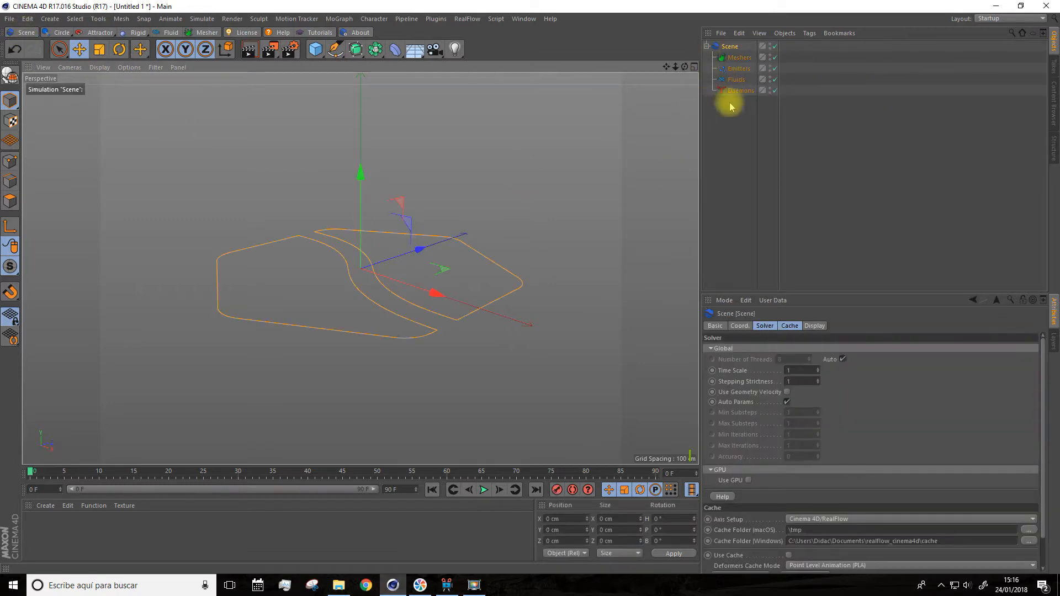
{"action": "left_click", "coordinate": [61, 34]}
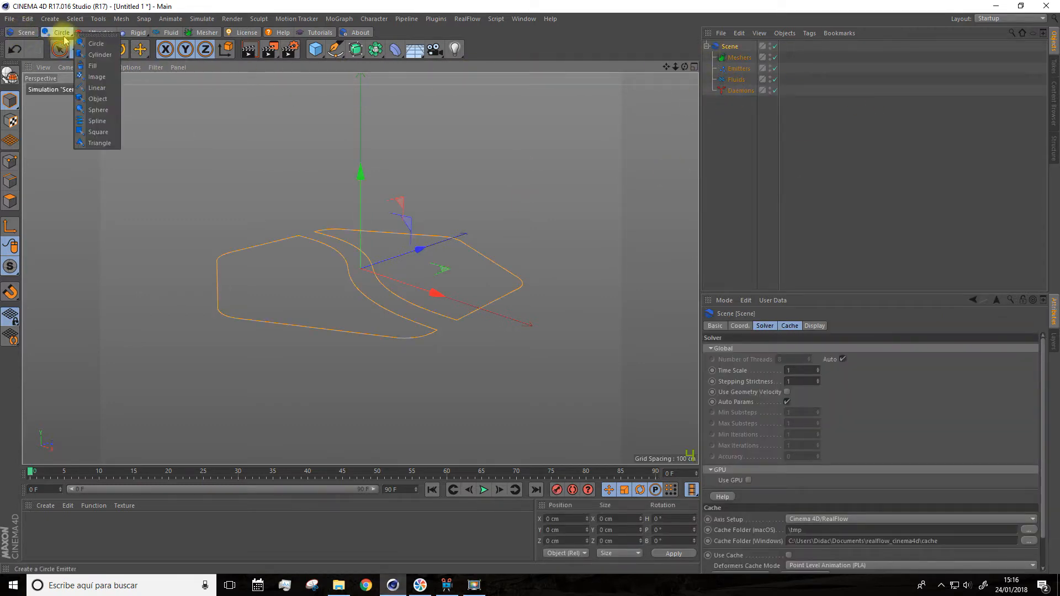
{"action": "left_click", "coordinate": [90, 42]}
{"action": "left_click_drag", "start_coordinate": [369, 131], "coordinate": [360, 82]}
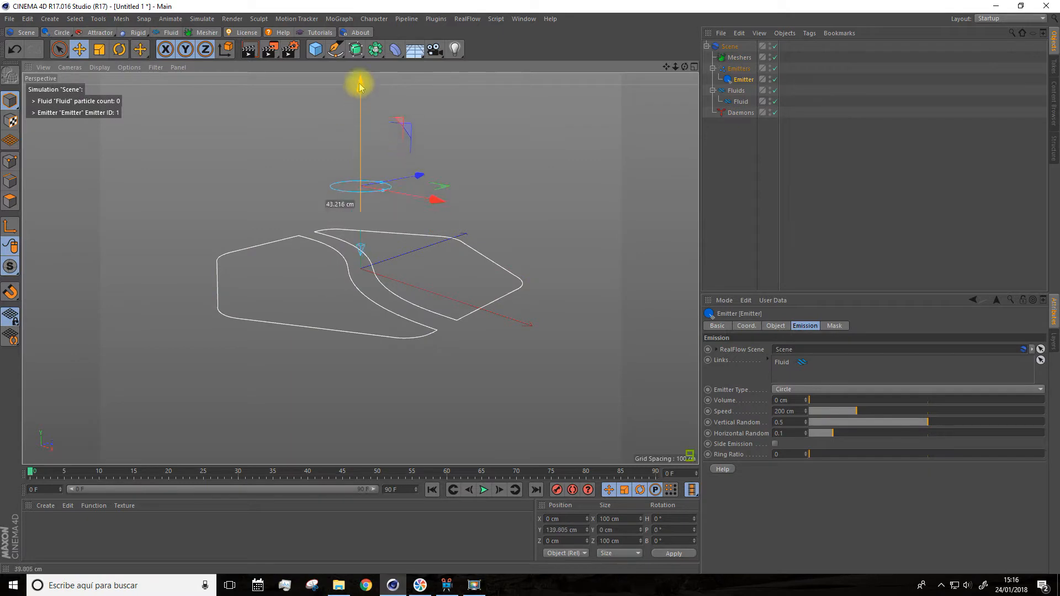
{"action": "left_click_drag", "start_coordinate": [666, 67], "coordinate": [662, 71]}
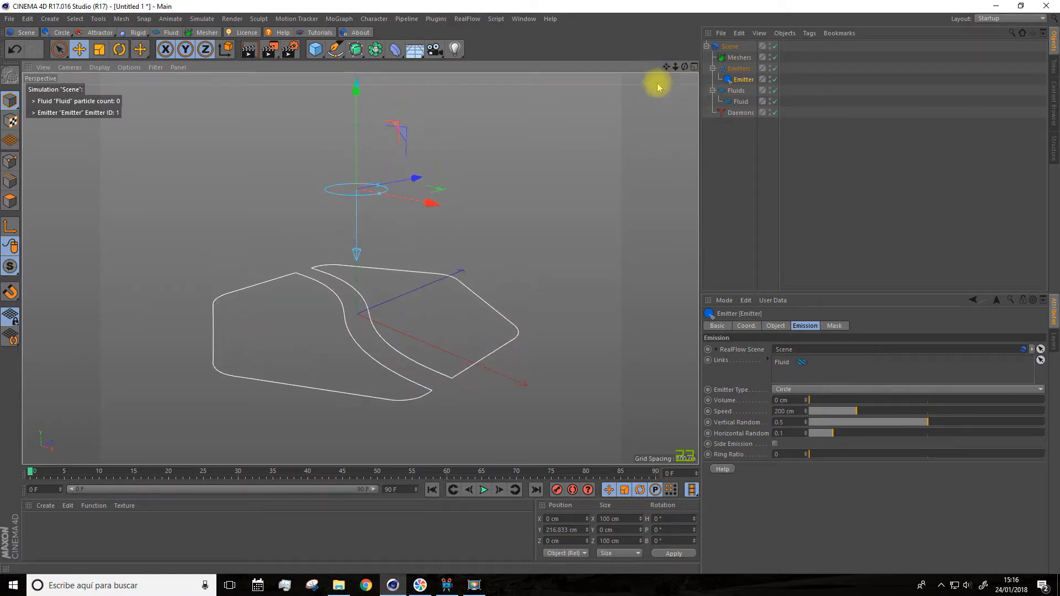
{"action": "left_click_drag", "start_coordinate": [539, 170], "coordinate": [555, 197], "text": "alt"}
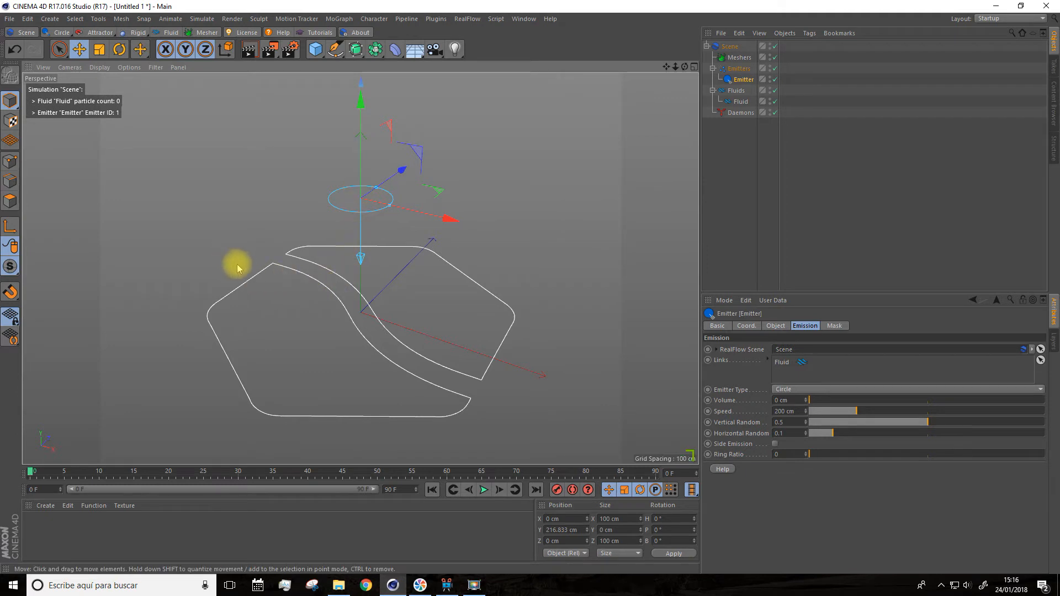
{"action": "left_click_drag", "start_coordinate": [428, 289], "coordinate": [406, 280], "text": "alt"}
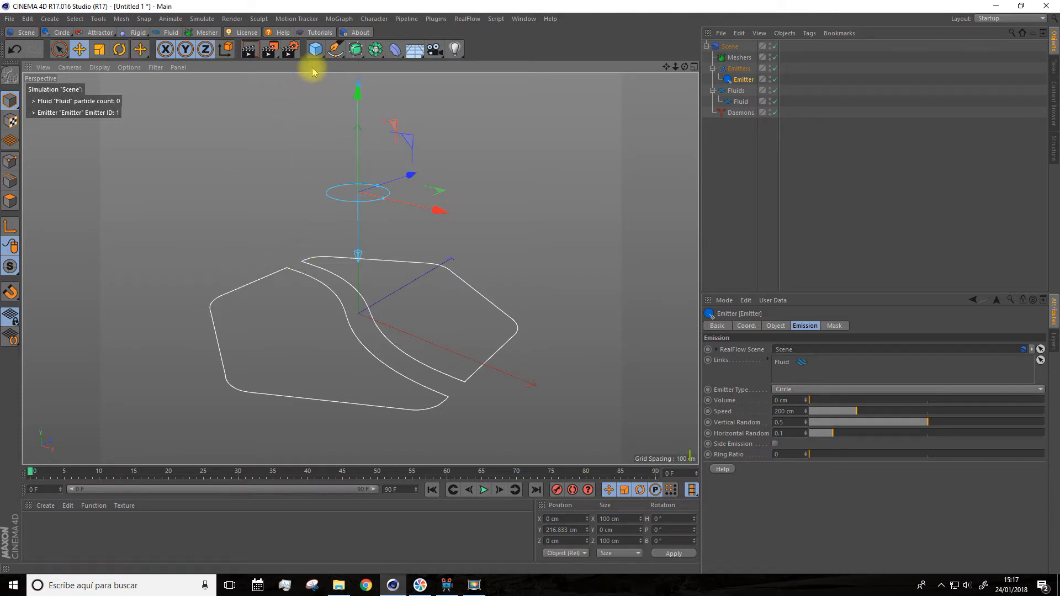
Add a cube flattened to about 78 cm high below the emitter, and hide the RealFlow scene's display icon
{"action": "left_click_drag", "start_coordinate": [317, 55], "coordinate": [408, 66]}
{"action": "left_click_drag", "start_coordinate": [359, 260], "coordinate": [360, 294]}
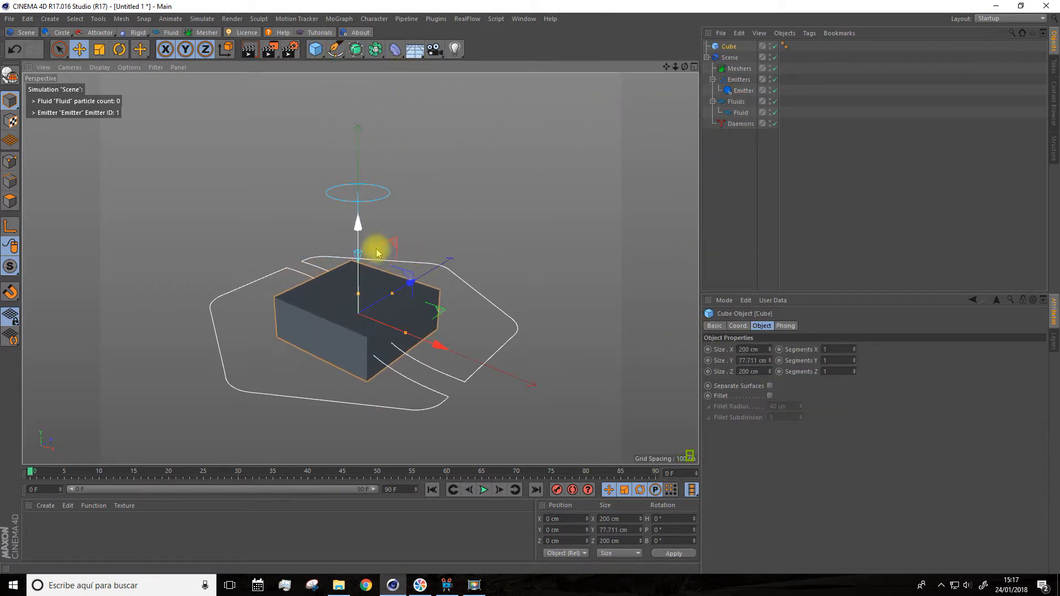
{"action": "left_click", "coordinate": [729, 57]}
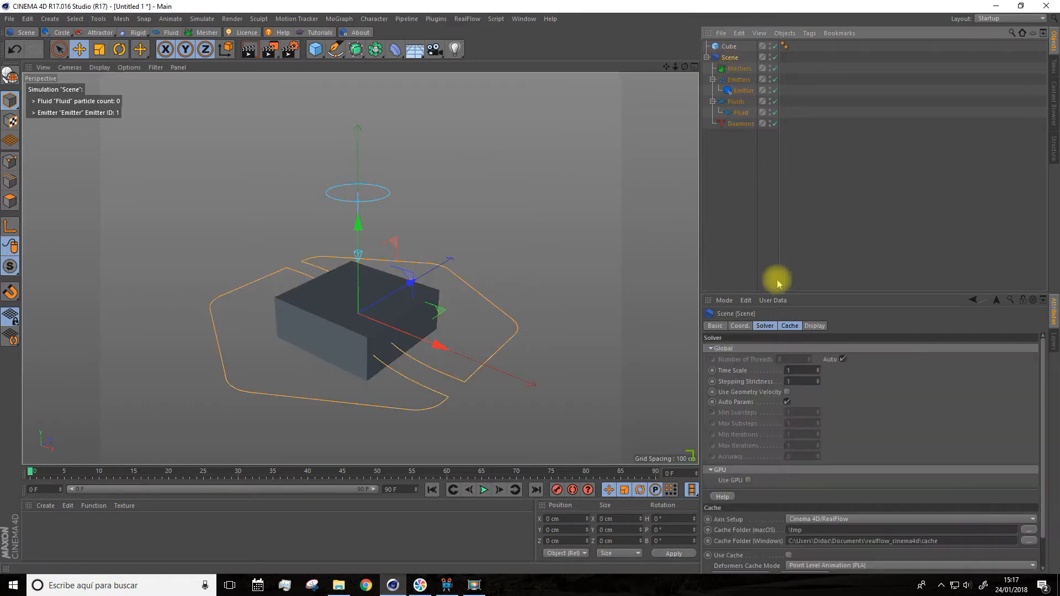
{"action": "left_click", "coordinate": [813, 328]}
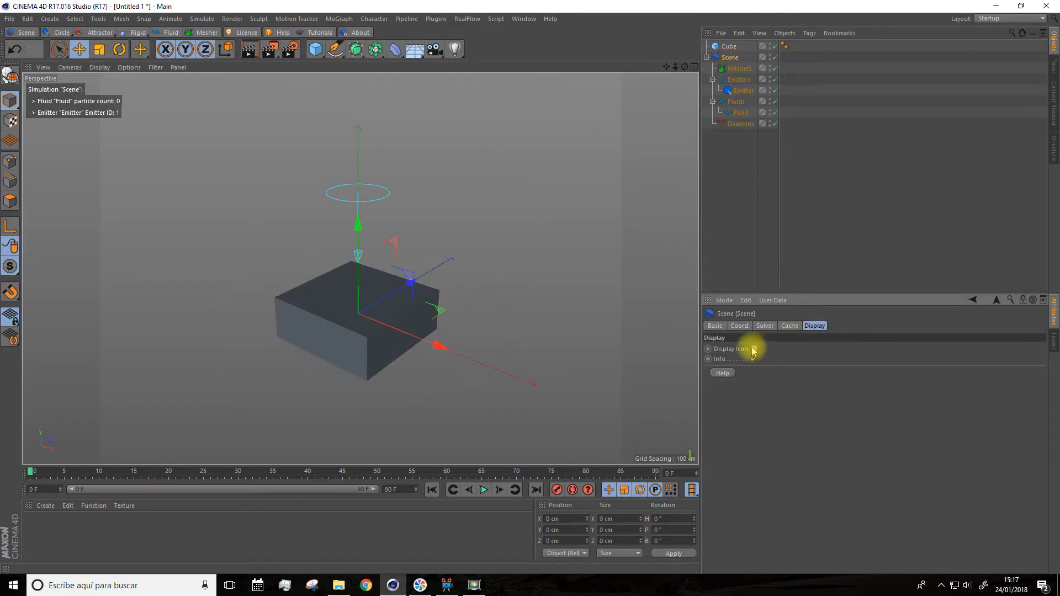
Widen the cube into a broad slab about 537 cm along X and 623 cm along Z
{"action": "left_click", "coordinate": [729, 46]}
{"action": "left_click_drag", "start_coordinate": [407, 333], "coordinate": [481, 363]}
{"action": "left_click_drag", "start_coordinate": [392, 293], "coordinate": [451, 259]}
{"action": "left_click_drag", "start_coordinate": [482, 364], "coordinate": [502, 373]}
{"action": "scroll", "coordinate": [478, 304], "scroll_direction": "down", "scroll_amount": 3}
{"action": "left_click", "coordinate": [499, 240]}
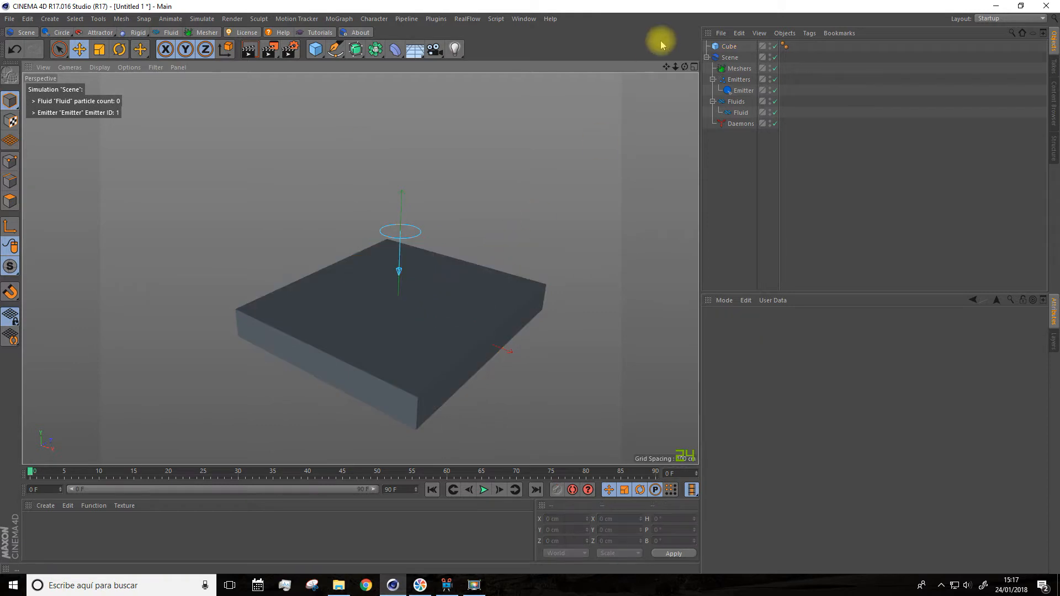
{"action": "middle_click_drag", "start_coordinate": [684, 115], "coordinate": [641, 97], "text": "alt"}
{"action": "left_click_drag", "start_coordinate": [641, 97], "coordinate": [599, 148], "text": "alt"}
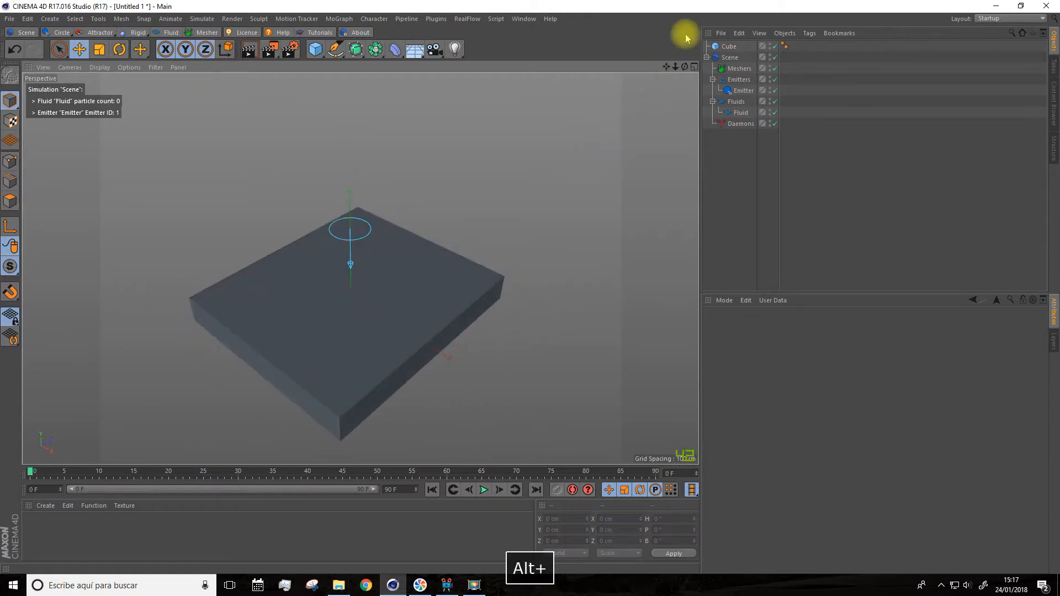
Add a RealFlow Collider tag to the cube and play the simulation to about frame 64
{"action": "right_click", "coordinate": [729, 52]}
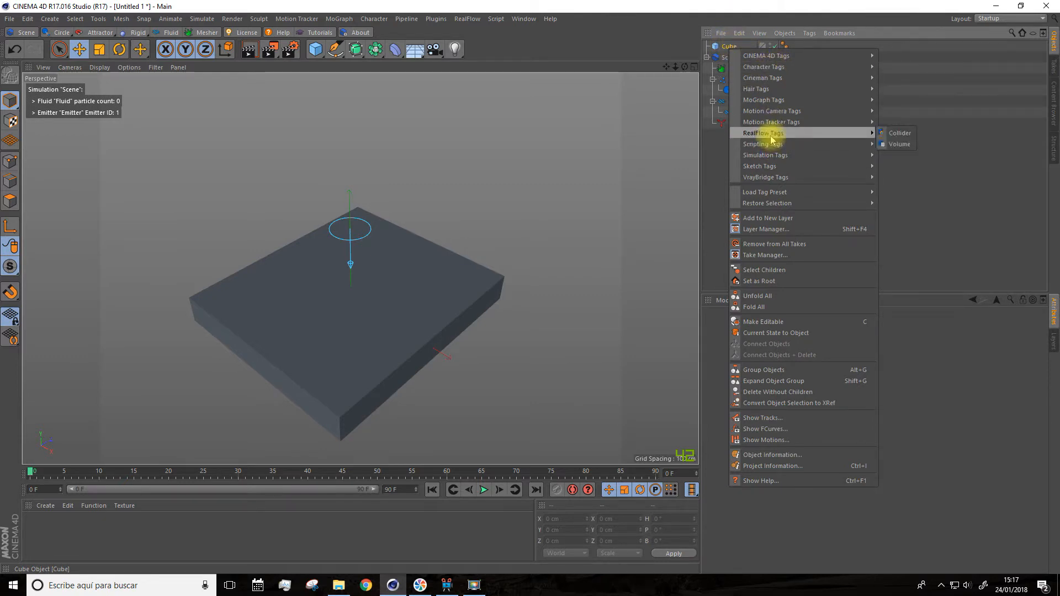
{"action": "left_click", "coordinate": [900, 136]}
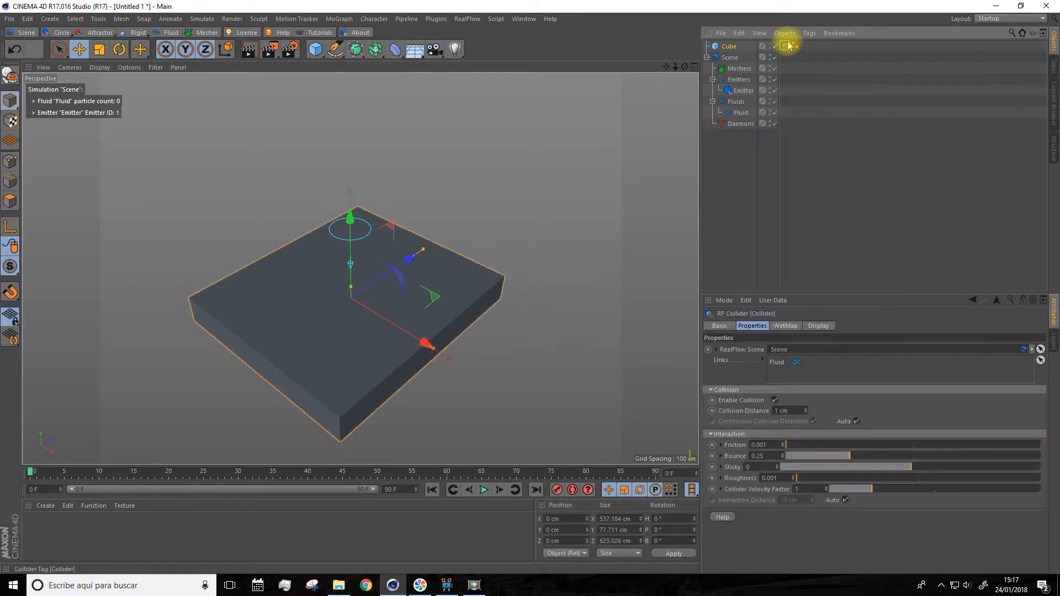
{"action": "left_click_drag", "start_coordinate": [494, 260], "coordinate": [472, 276], "text": "alt"}
{"action": "left_click", "coordinate": [483, 490]}
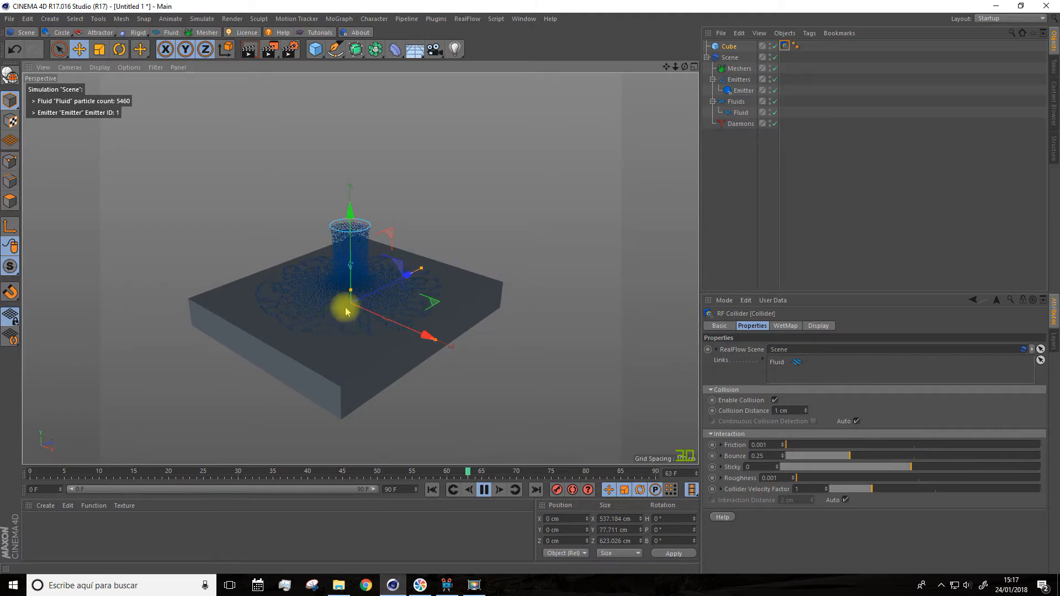
{"action": "scroll", "coordinate": [346, 310], "scroll_direction": "up", "scroll_amount": 3}
{"action": "mouse_move", "coordinate": [352, 310]}
{"action": "left_mouse_down", "text": "alt"}
{"action": "mouse_move", "coordinate": [407, 213]}
{"action": "mouse_move", "coordinate": [369, 249]}
{"action": "mouse_move", "coordinate": [348, 303]}
{"action": "left_mouse_up", "text": "alt"}
{"action": "left_click", "coordinate": [484, 490]}
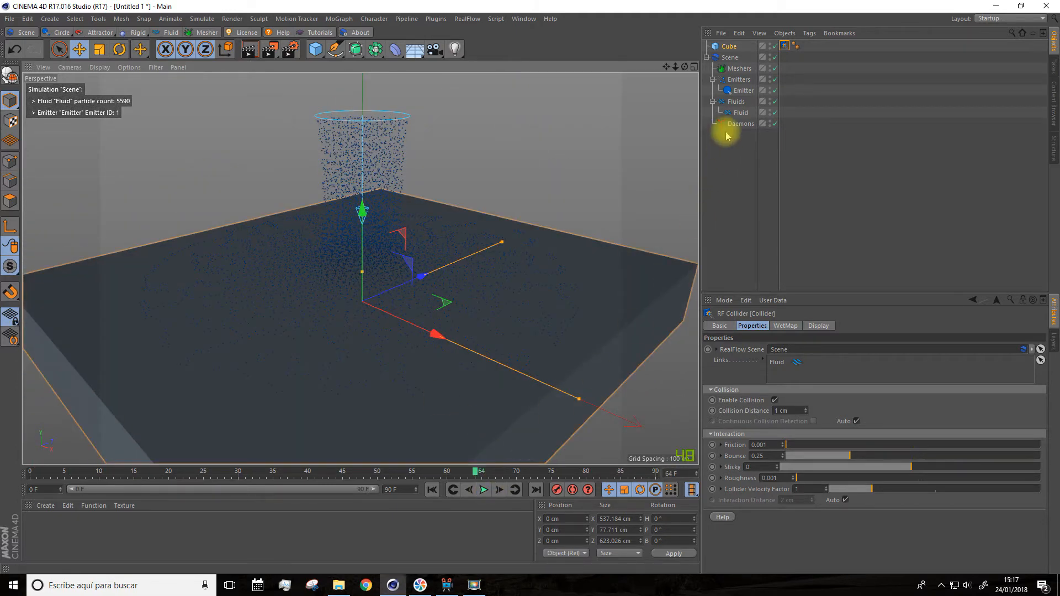
Add a RealFlow Volume tag to the cube
{"action": "left_click", "coordinate": [728, 46]}
{"action": "right_click", "coordinate": [729, 46]}
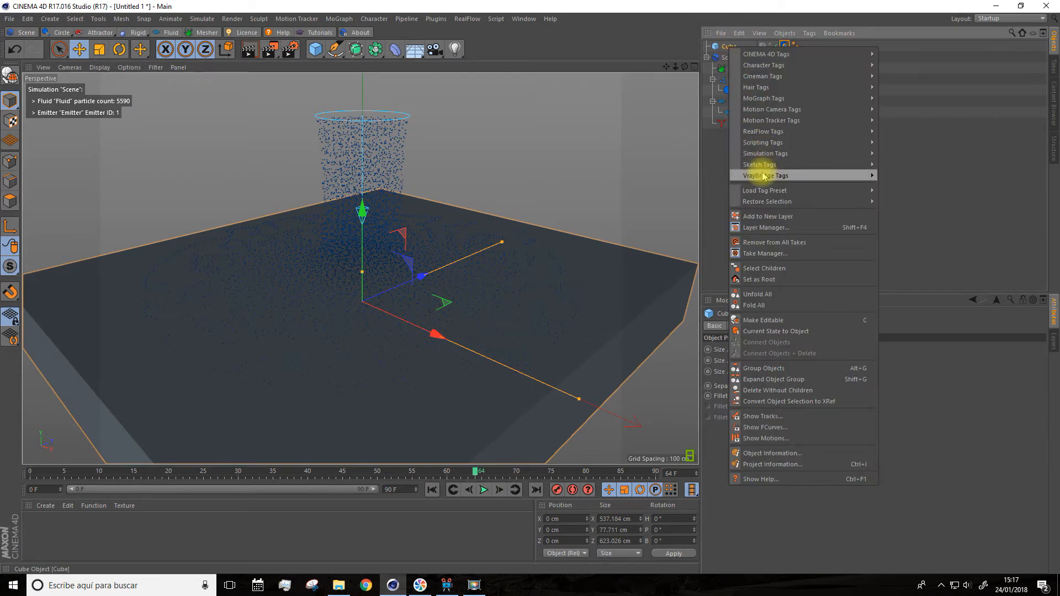
{"action": "mouse_move", "coordinate": [768, 137]}
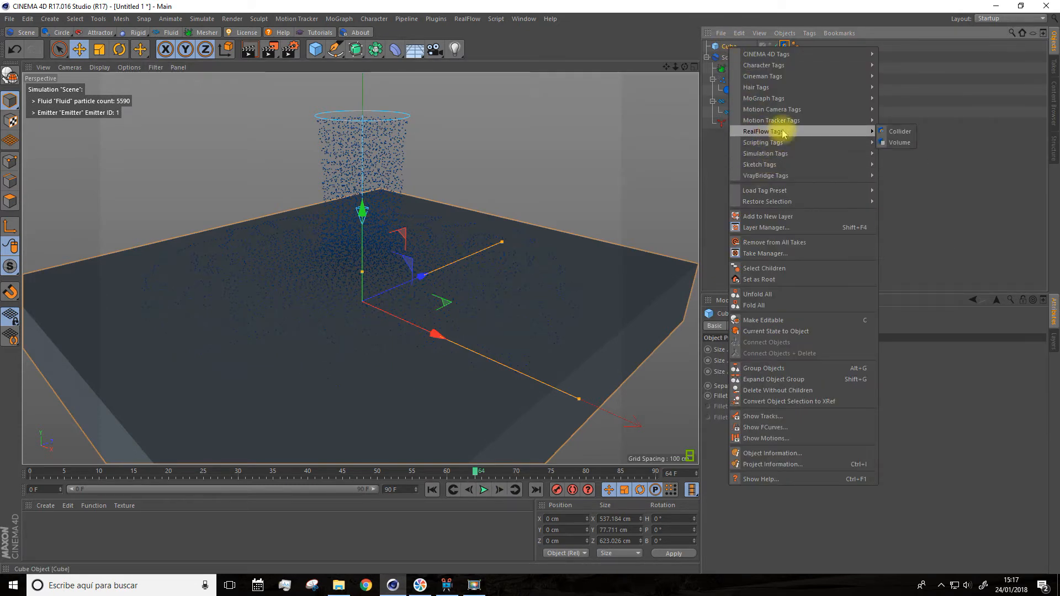
{"action": "left_click", "coordinate": [900, 143]}
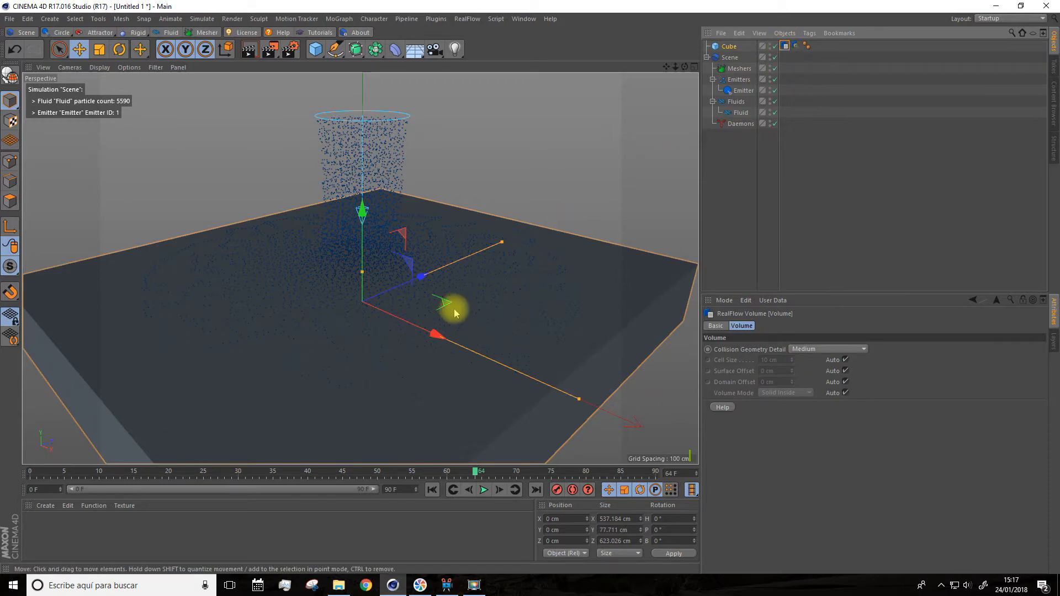
Examine the particles spreading over the slab and the interaction settings of its Collider tag
{"action": "scroll", "coordinate": [449, 308], "scroll_direction": "up", "scroll_amount": 3}
{"action": "scroll", "coordinate": [451, 310], "scroll_direction": "down", "scroll_amount": 8}
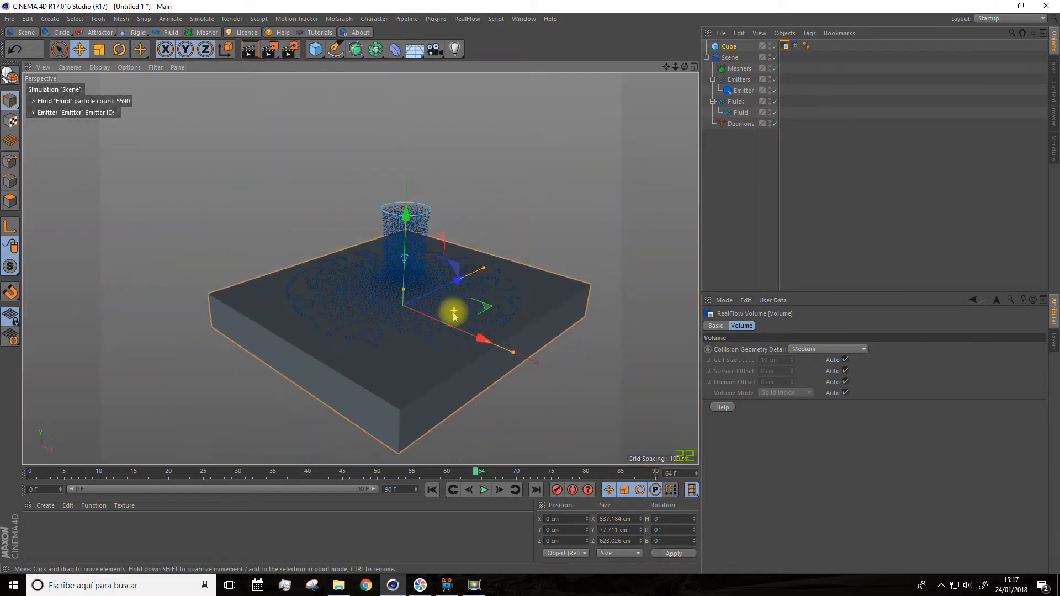
{"action": "scroll", "coordinate": [402, 367], "scroll_direction": "up", "scroll_amount": 4}
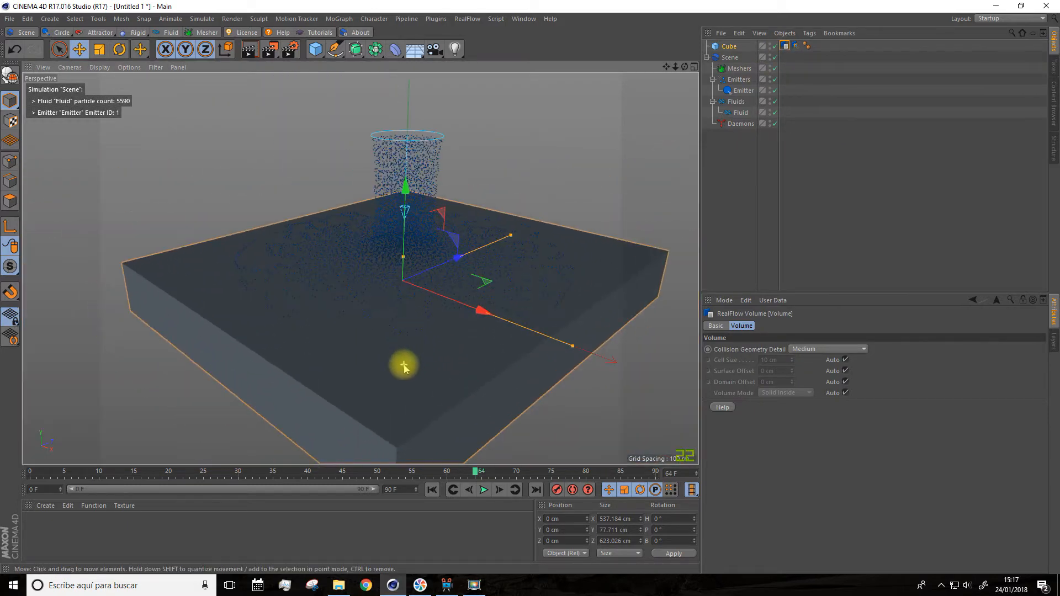
{"action": "scroll", "coordinate": [425, 359], "scroll_direction": "down", "scroll_amount": 4}
{"action": "scroll", "coordinate": [425, 359], "scroll_direction": "up", "scroll_amount": 2}
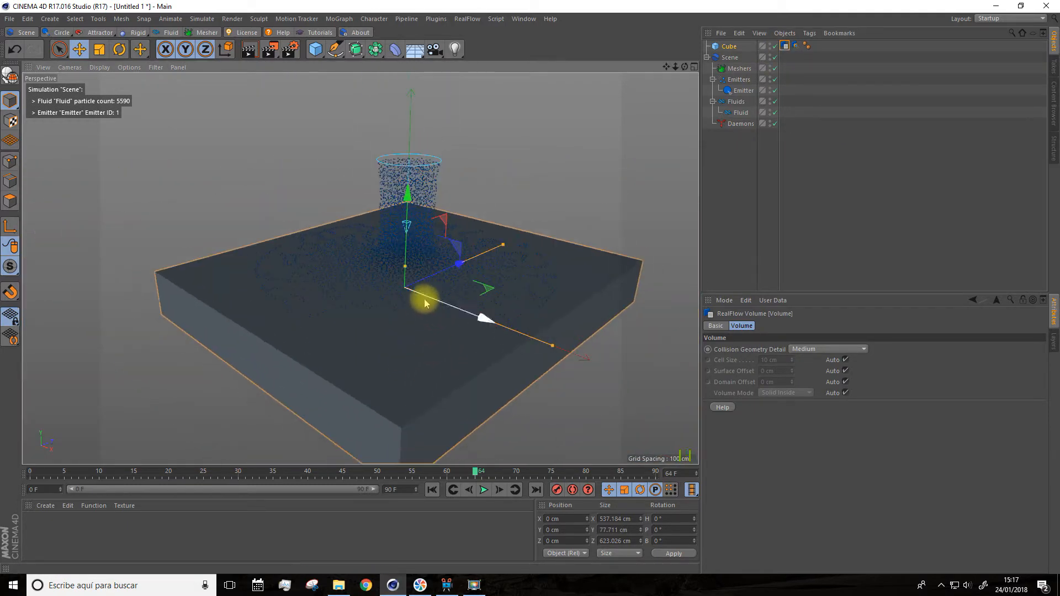
{"action": "scroll", "coordinate": [425, 303], "scroll_direction": "up", "scroll_amount": 2}
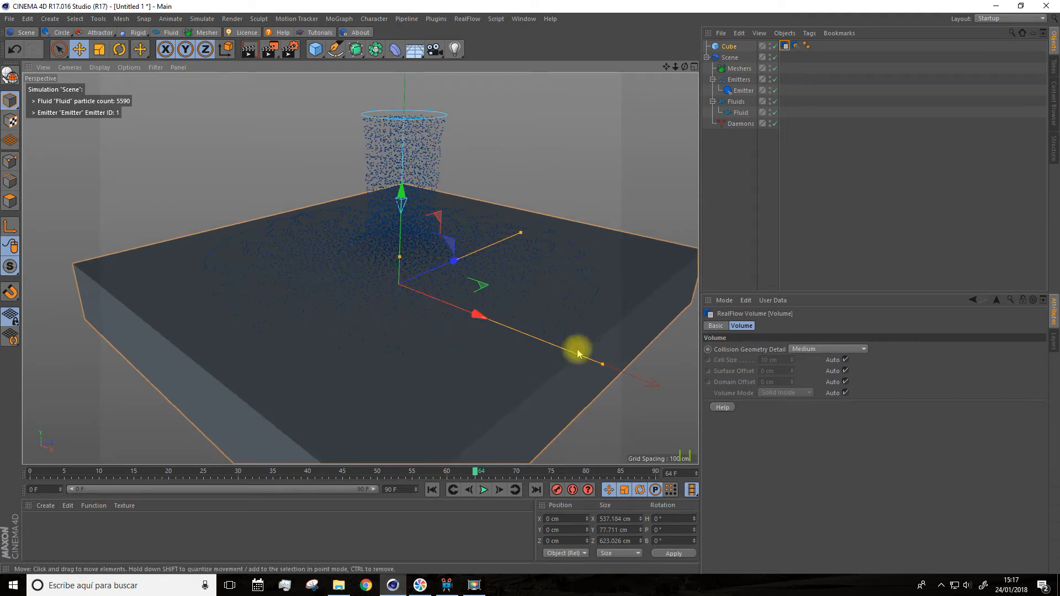
{"action": "left_click", "coordinate": [796, 47]}
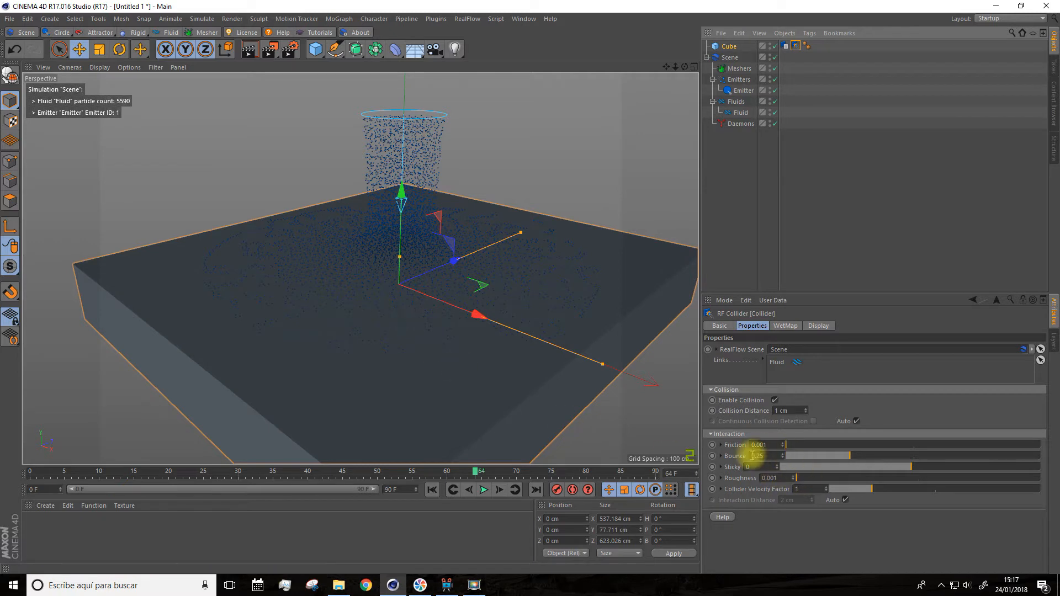
{"action": "scroll", "coordinate": [464, 298], "scroll_direction": "down", "scroll_amount": 4}
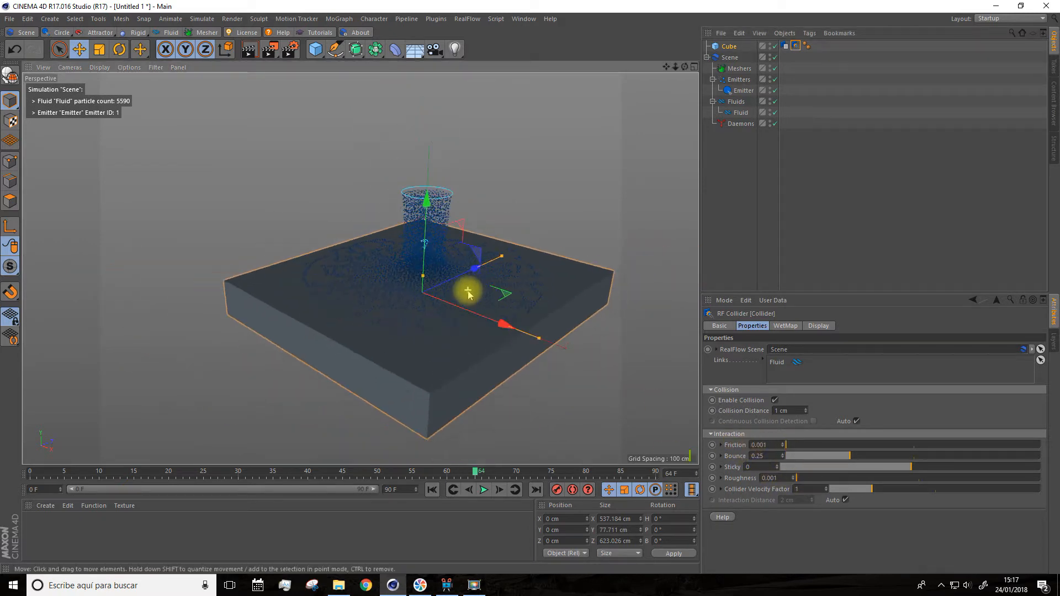
Add a RealFlow mesher for the fluid and replay the simulation from the start to about frame 58
{"action": "left_click", "coordinate": [208, 33]}
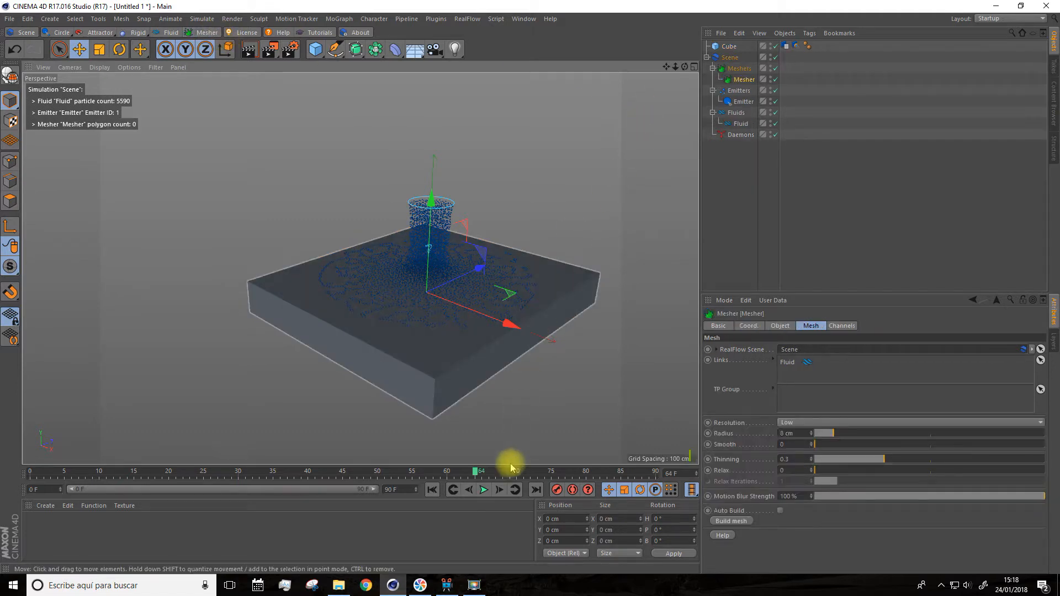
{"action": "left_click", "coordinate": [433, 490]}
{"action": "left_click", "coordinate": [479, 491]}
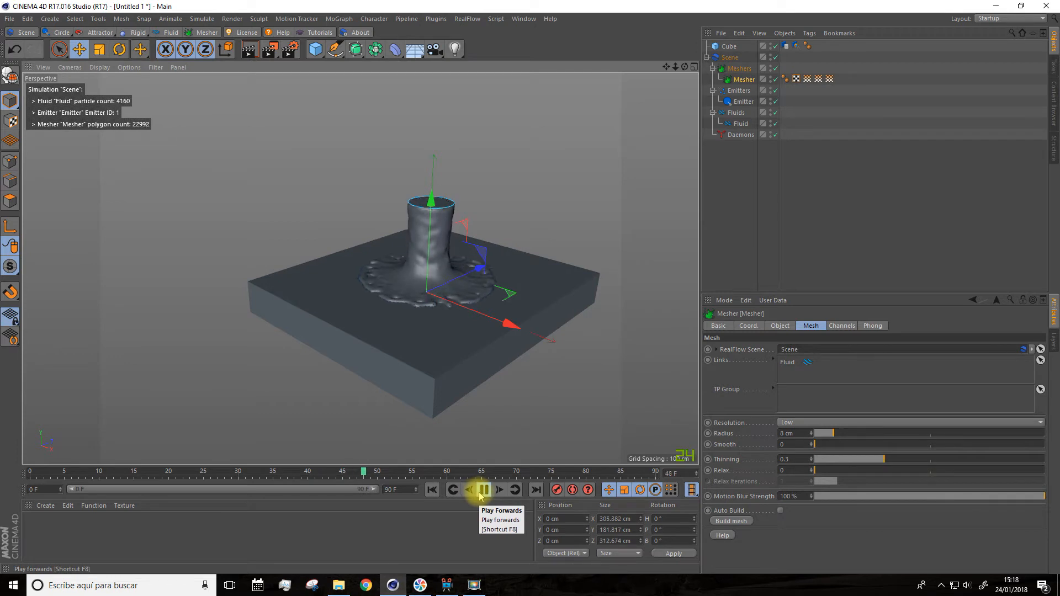
{"action": "left_click", "coordinate": [480, 491]}
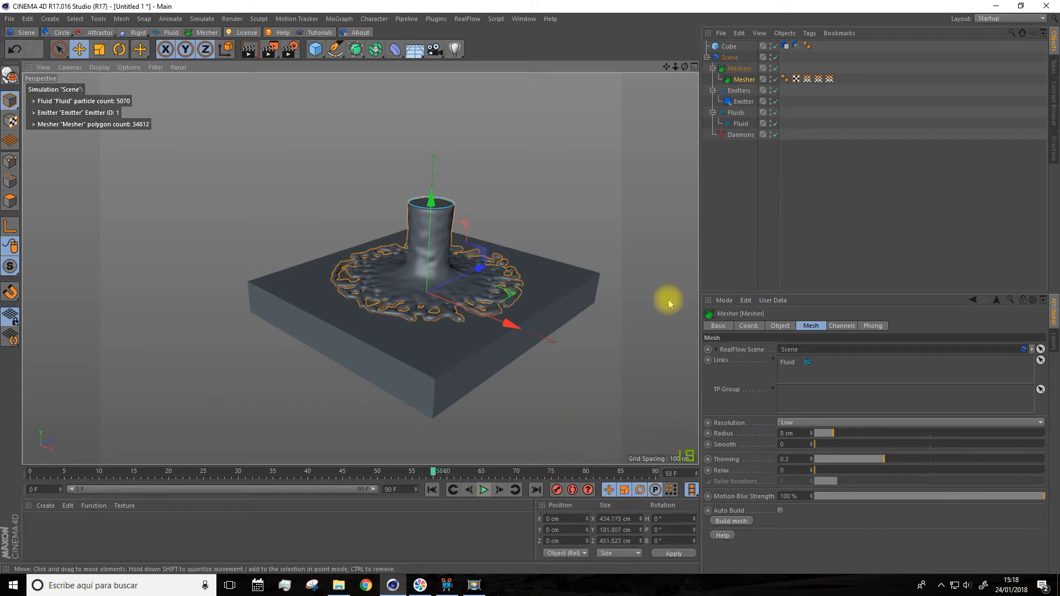
Review the cube's Collider properties and the Collision Geometry Detail options of its Volume tag, leaving Medium selected
{"action": "left_click", "coordinate": [795, 45]}
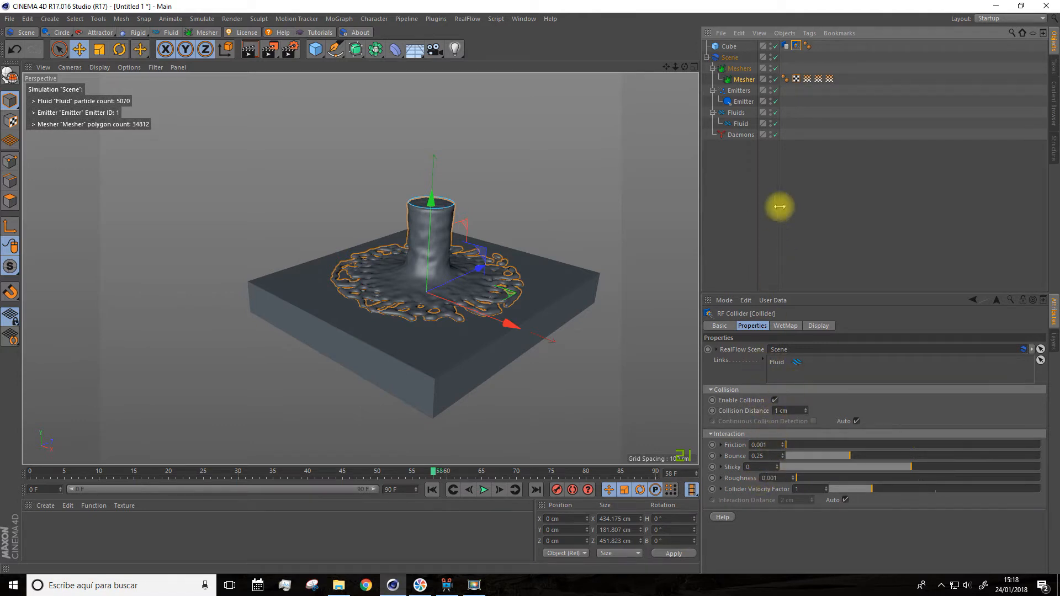
{"action": "left_click", "coordinate": [786, 47]}
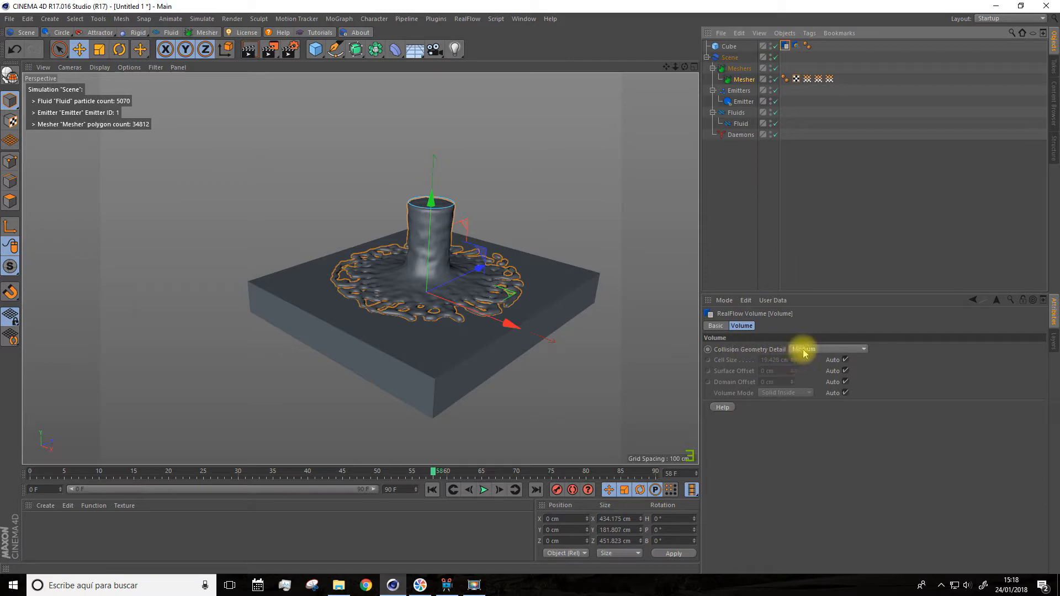
{"action": "left_click", "coordinate": [829, 350]}
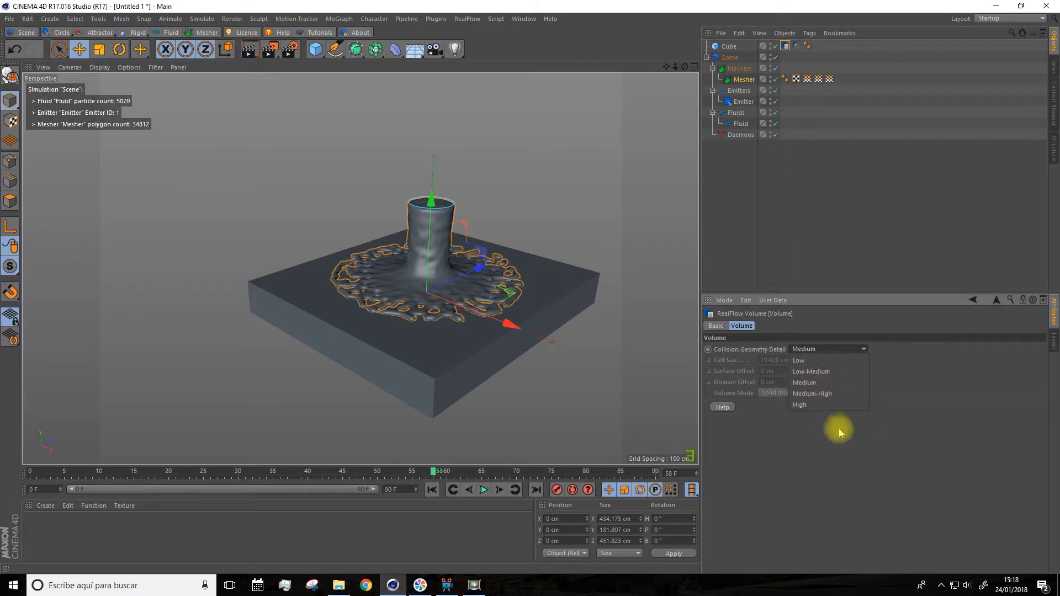
{"action": "left_click", "coordinate": [838, 351]}
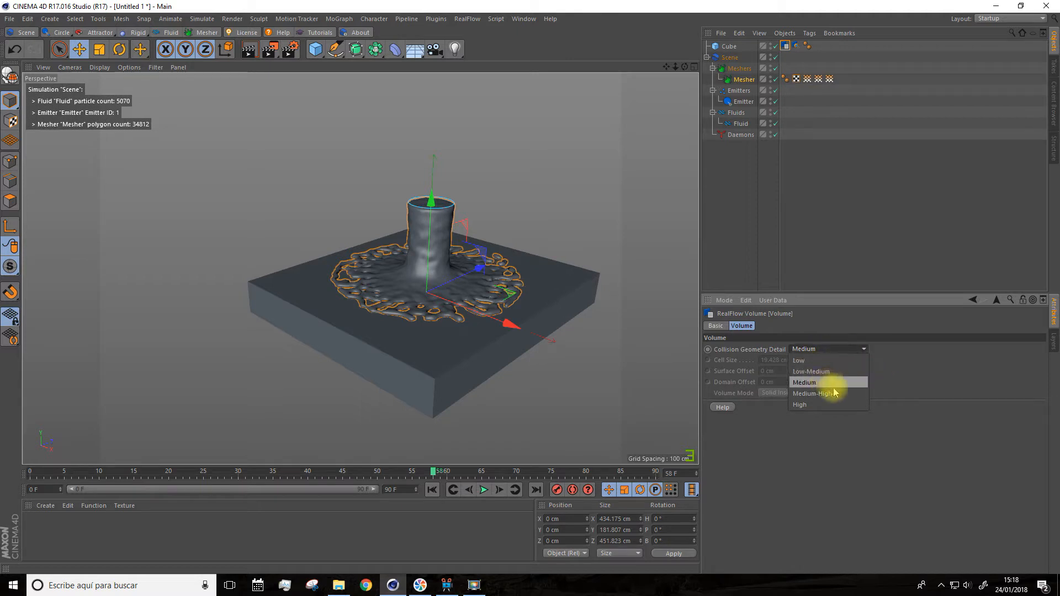
{"action": "left_click", "coordinate": [898, 359]}
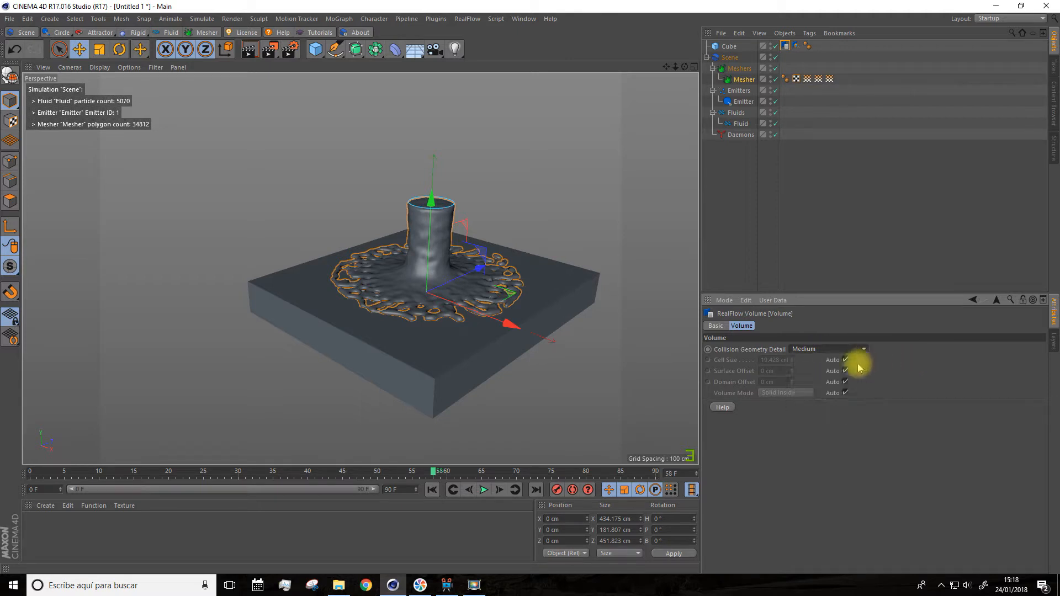
Inspect the meshed fluid up close where it meets the slab's surface, from above and from a low angle
{"action": "scroll", "coordinate": [497, 322], "scroll_direction": "up", "scroll_amount": 4}
{"action": "mouse_move", "coordinate": [469, 327]}
{"action": "left_mouse_down", "text": "alt"}
{"action": "mouse_move", "coordinate": [438, 310]}
{"action": "mouse_move", "coordinate": [459, 326]}
{"action": "left_mouse_up", "text": "alt"}
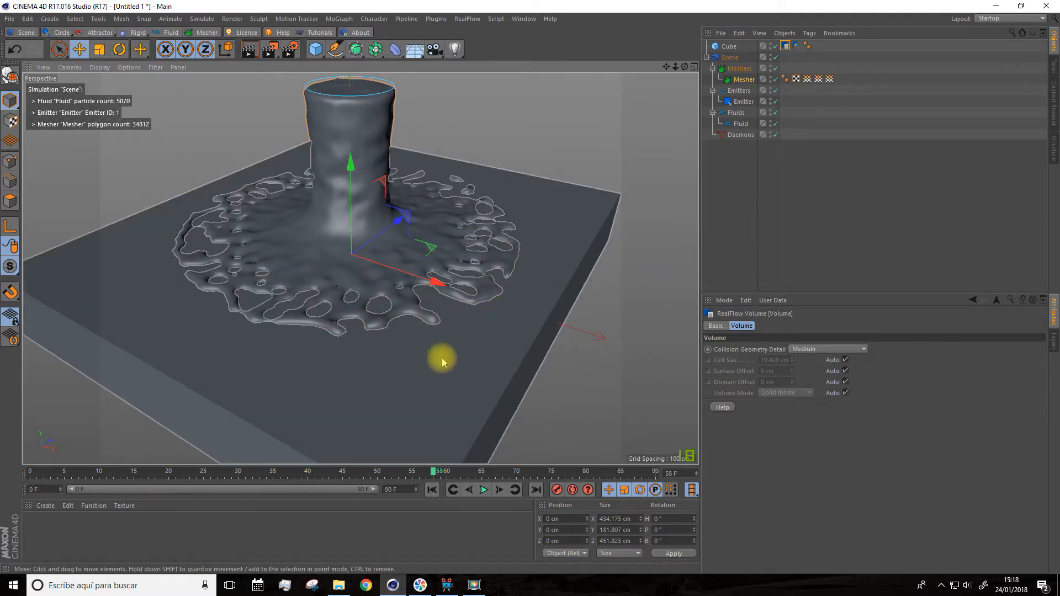
{"action": "scroll", "coordinate": [442, 356], "scroll_direction": "down", "scroll_amount": 2}
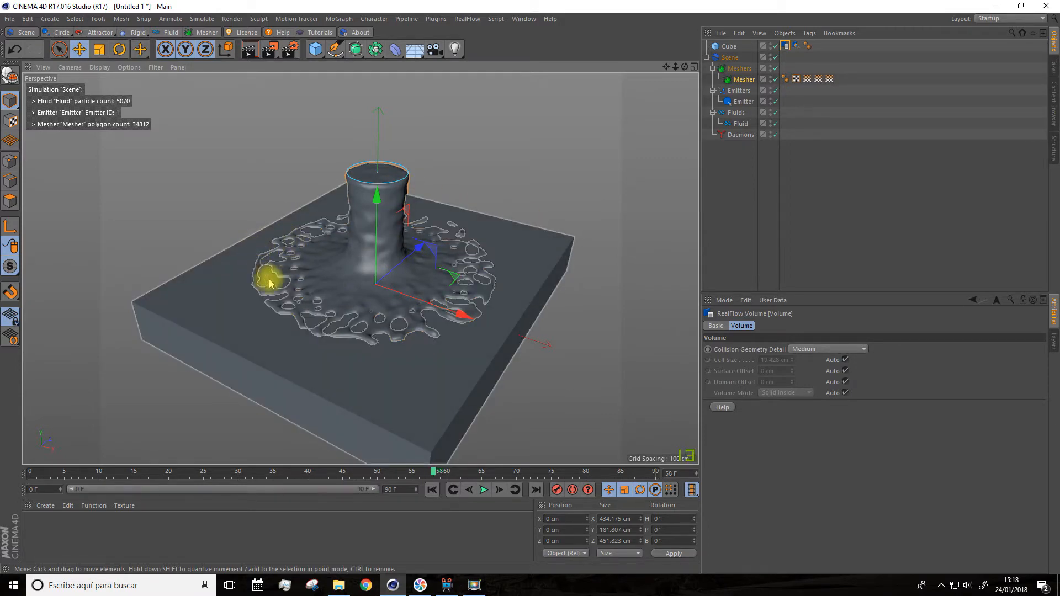
{"action": "left_click_drag", "start_coordinate": [312, 359], "coordinate": [309, 315], "text": "alt"}
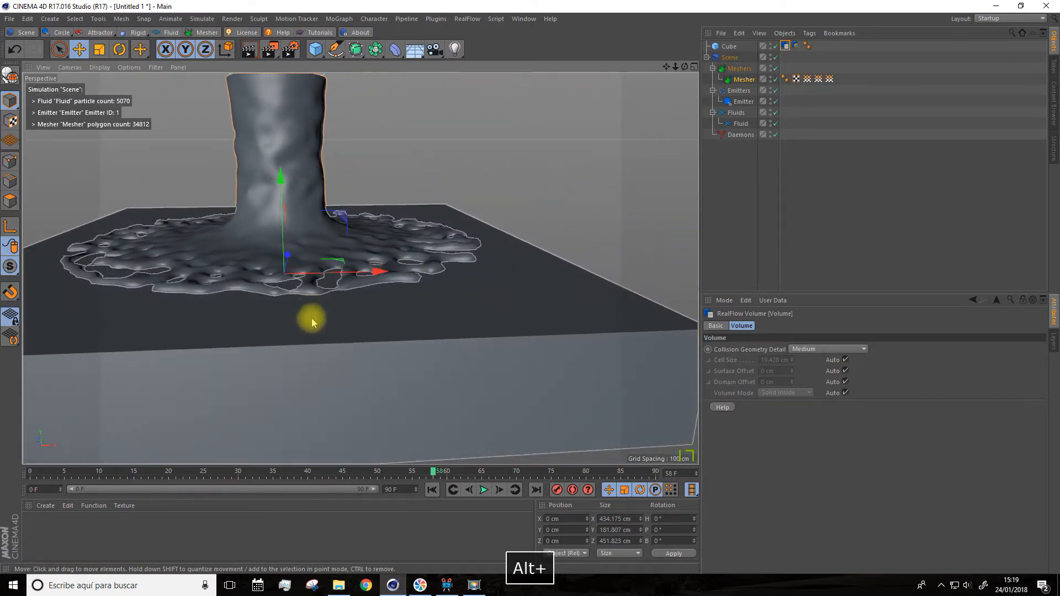
Inspect the meshed fluid on the slab from several angles and review the cube's Collider tag settings
{"action": "left_click_drag", "start_coordinate": [492, 326], "coordinate": [659, 182], "text": "alt"}
{"action": "left_click_drag", "start_coordinate": [666, 66], "coordinate": [478, 64]}
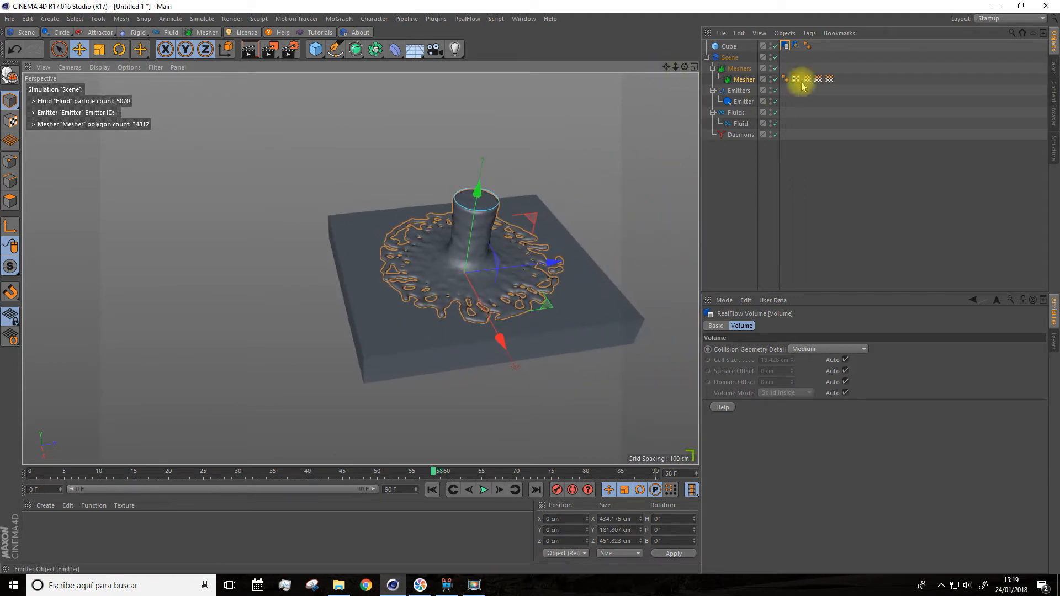
{"action": "left_click", "coordinate": [794, 47]}
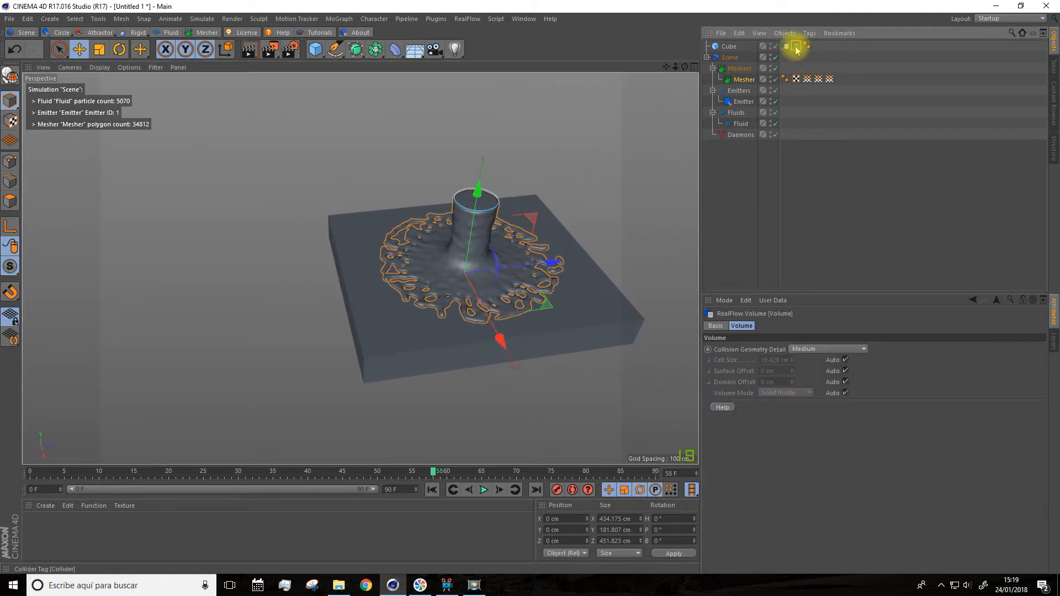
{"action": "scroll", "coordinate": [535, 297], "scroll_direction": "up", "scroll_amount": 5}
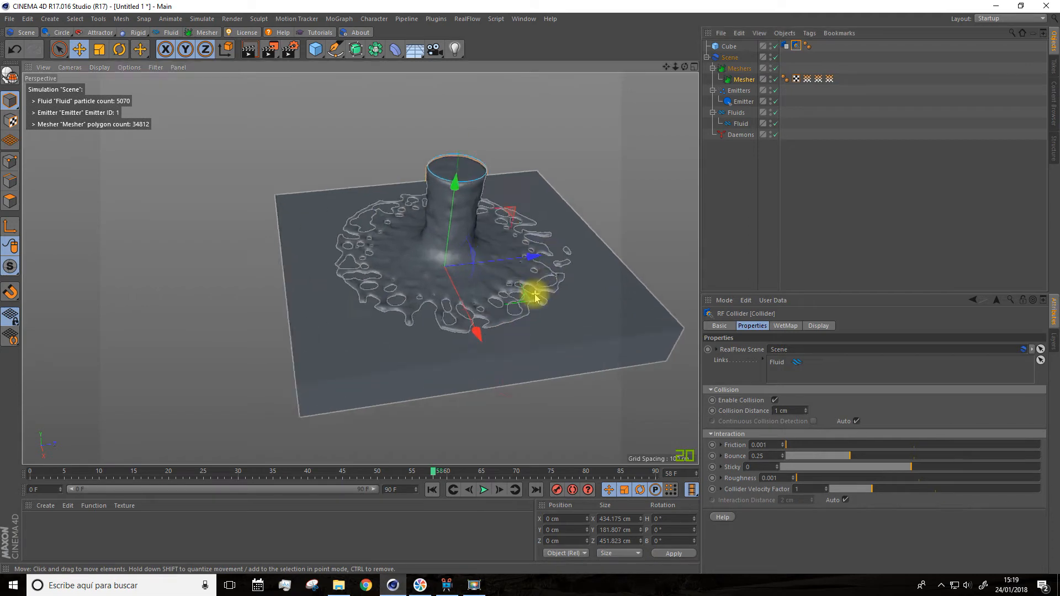
{"action": "mouse_move", "coordinate": [508, 309]}
{"action": "left_mouse_down", "text": "alt"}
{"action": "mouse_move", "coordinate": [539, 301]}
{"action": "mouse_move", "coordinate": [514, 302]}
{"action": "left_mouse_up", "text": "alt"}
{"action": "scroll", "coordinate": [514, 304], "scroll_direction": "down", "scroll_amount": 5}
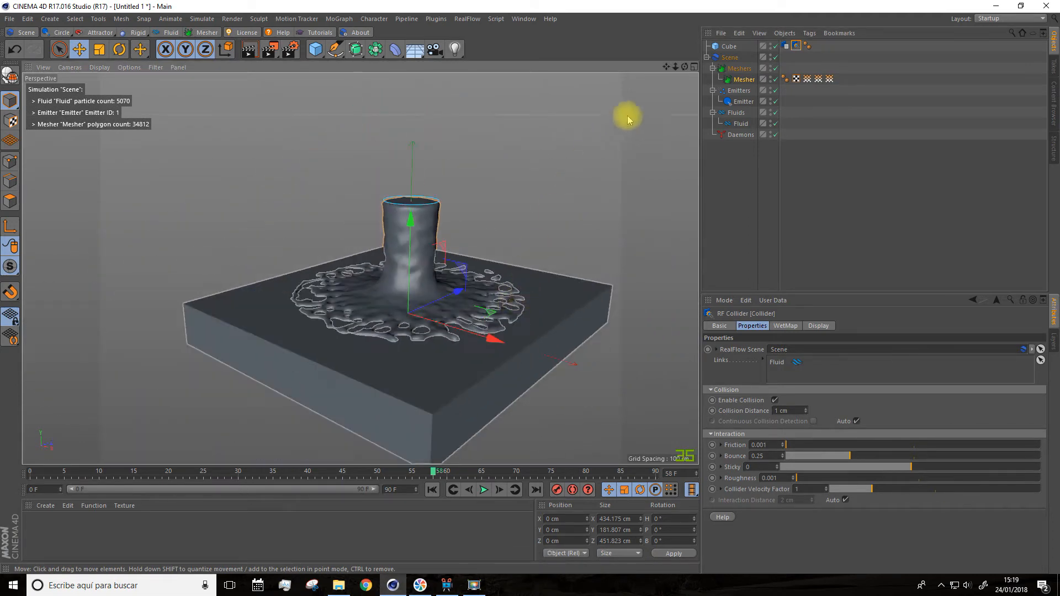
{"action": "left_click_drag", "start_coordinate": [668, 66], "coordinate": [666, 67]}
{"action": "left_click_drag", "start_coordinate": [618, 141], "coordinate": [609, 156], "text": "alt"}
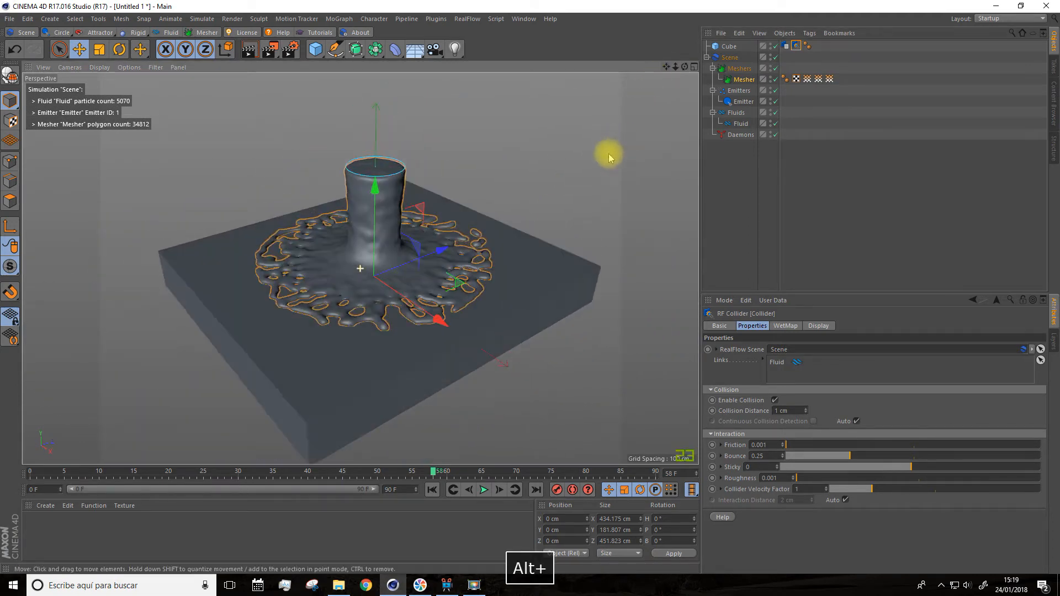
Review the Mesher's mesh settings and the Fluid object's settings, ending with the Mesher selected
{"action": "left_click", "coordinate": [743, 80]}
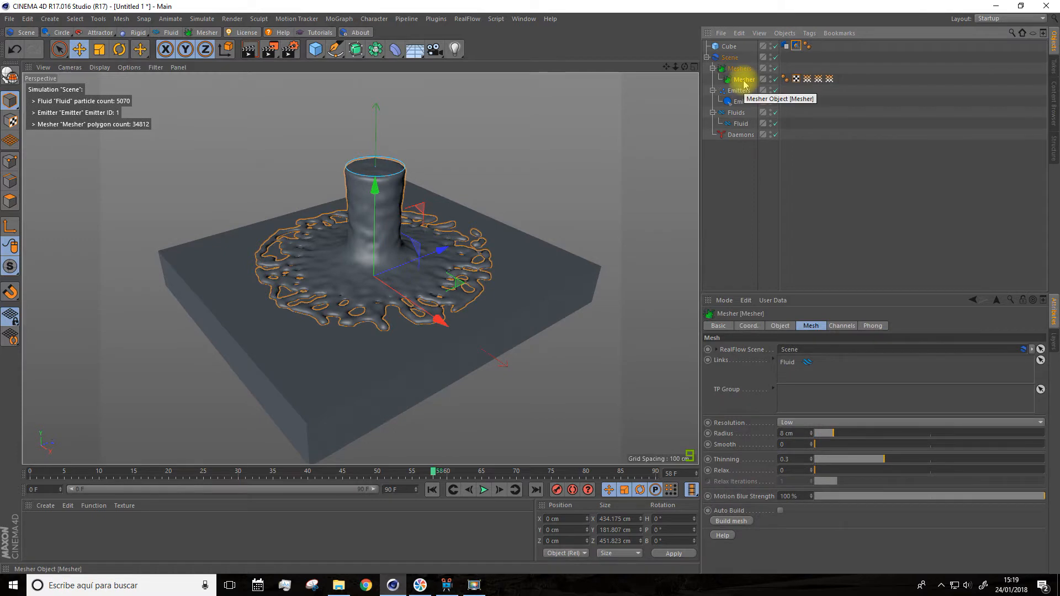
{"action": "scroll", "coordinate": [350, 268], "scroll_direction": "up", "scroll_amount": 4}
{"action": "scroll", "coordinate": [352, 271], "scroll_direction": "down", "scroll_amount": 2}
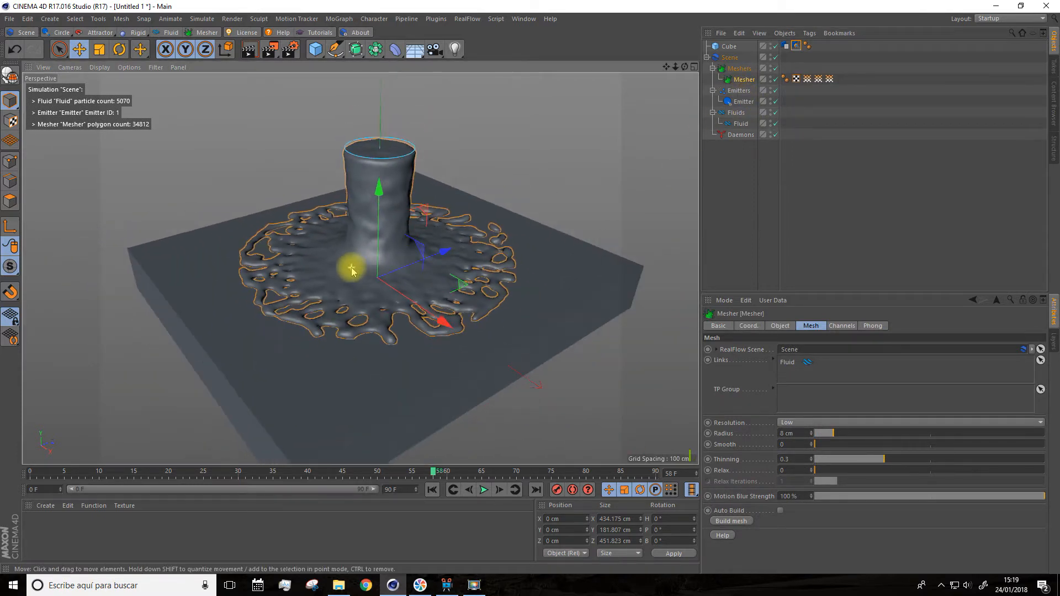
{"action": "left_click_drag", "start_coordinate": [666, 67], "coordinate": [629, 50]}
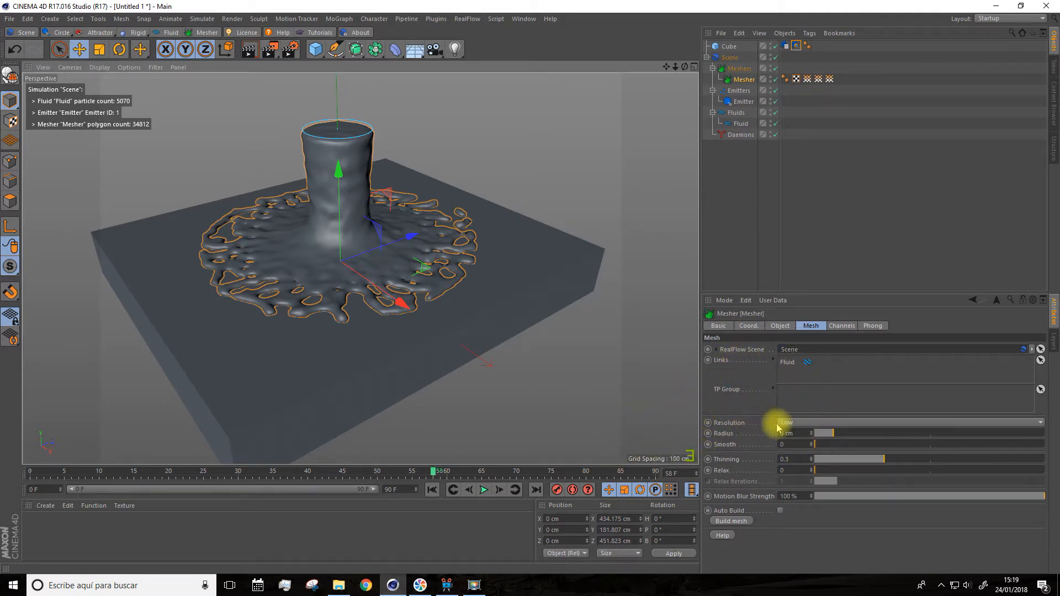
{"action": "left_click", "coordinate": [741, 124]}
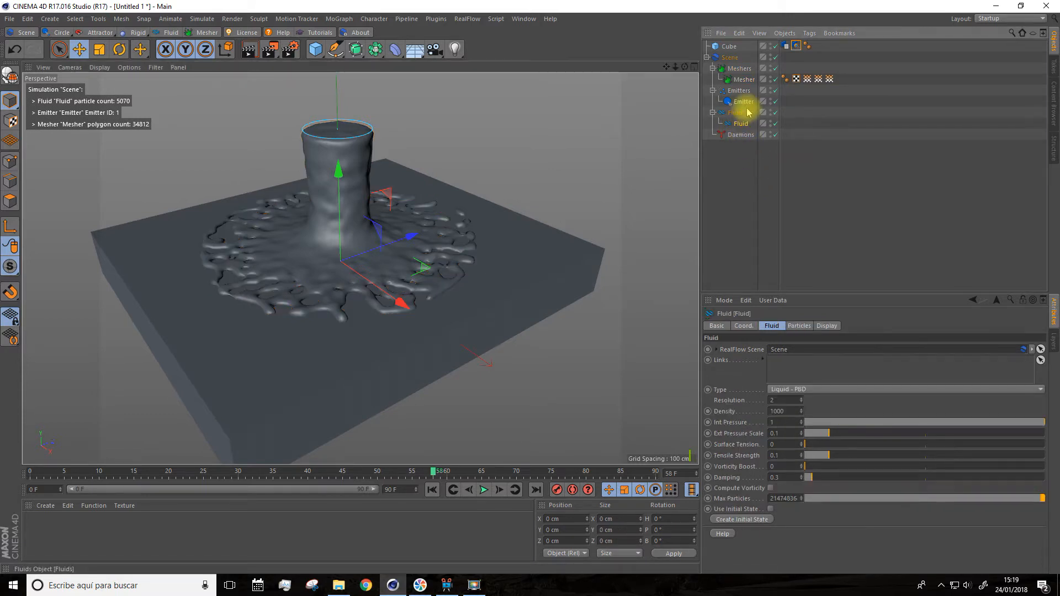
{"action": "left_click", "coordinate": [741, 81]}
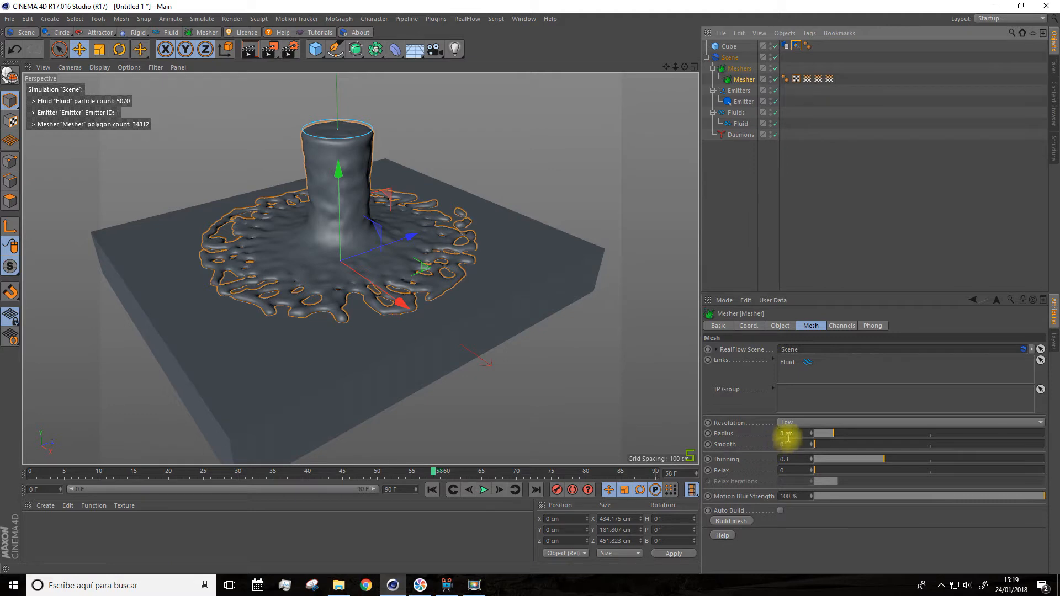
Set the Mesher's Resolution to Medium and replay the simulation from the start to about frame 81
{"action": "left_click", "coordinate": [801, 424]}
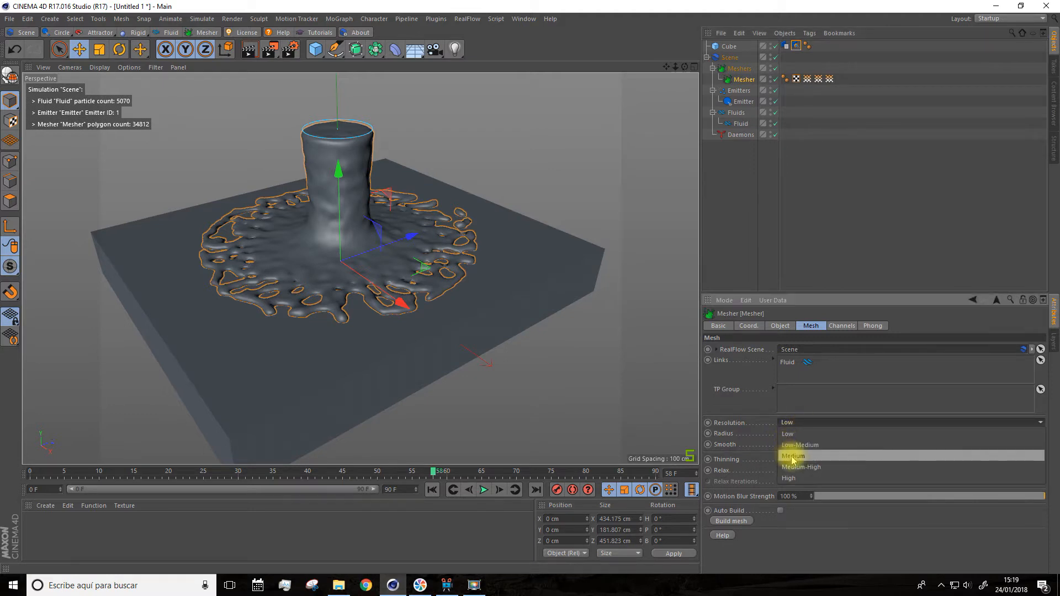
{"action": "left_click", "coordinate": [796, 456]}
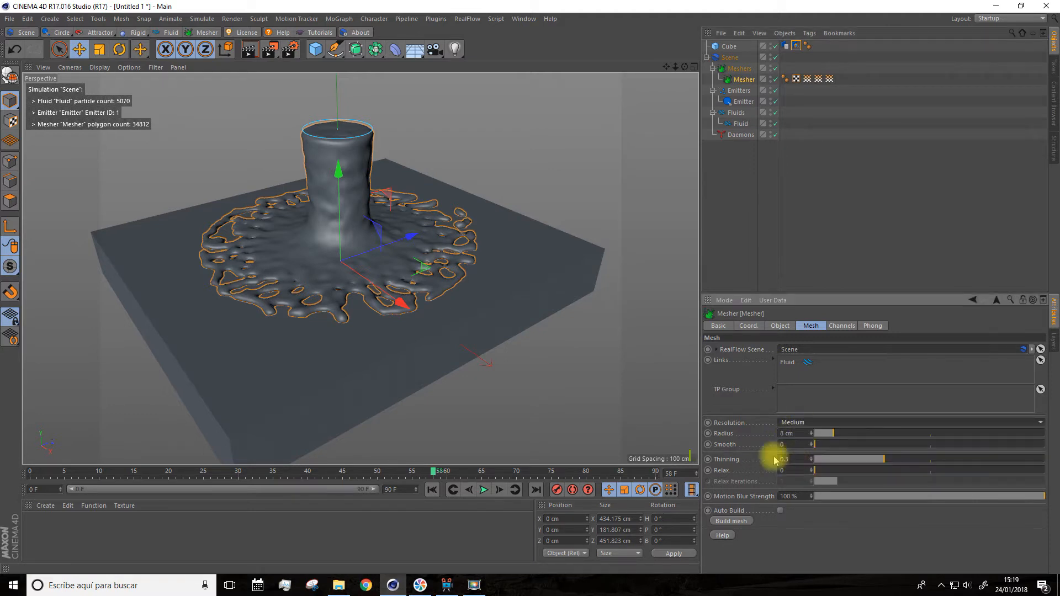
{"action": "left_click", "coordinate": [432, 490]}
{"action": "left_click", "coordinate": [488, 496]}
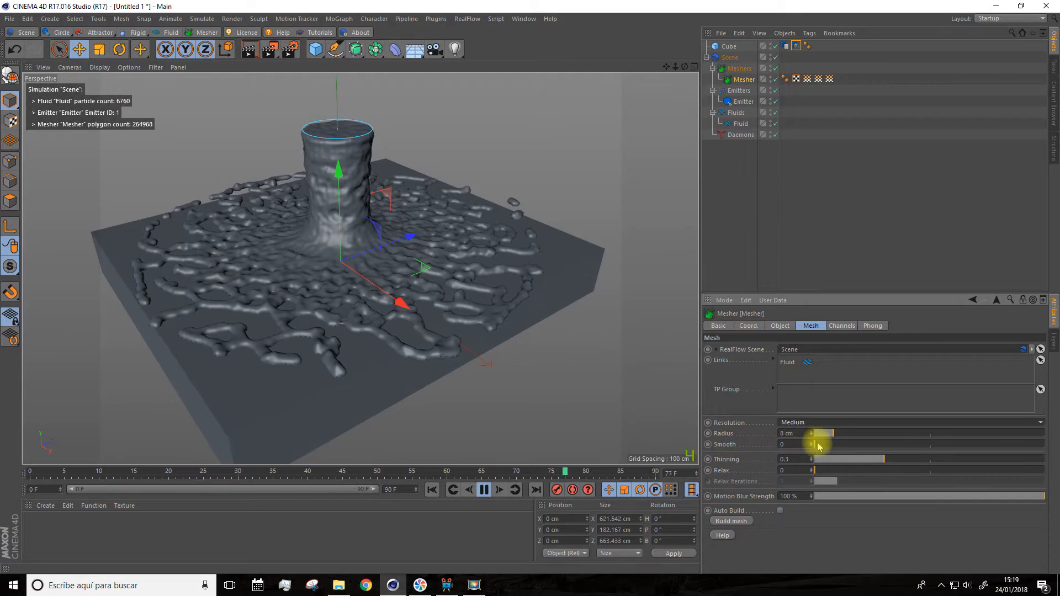
{"action": "left_click", "coordinate": [484, 489]}
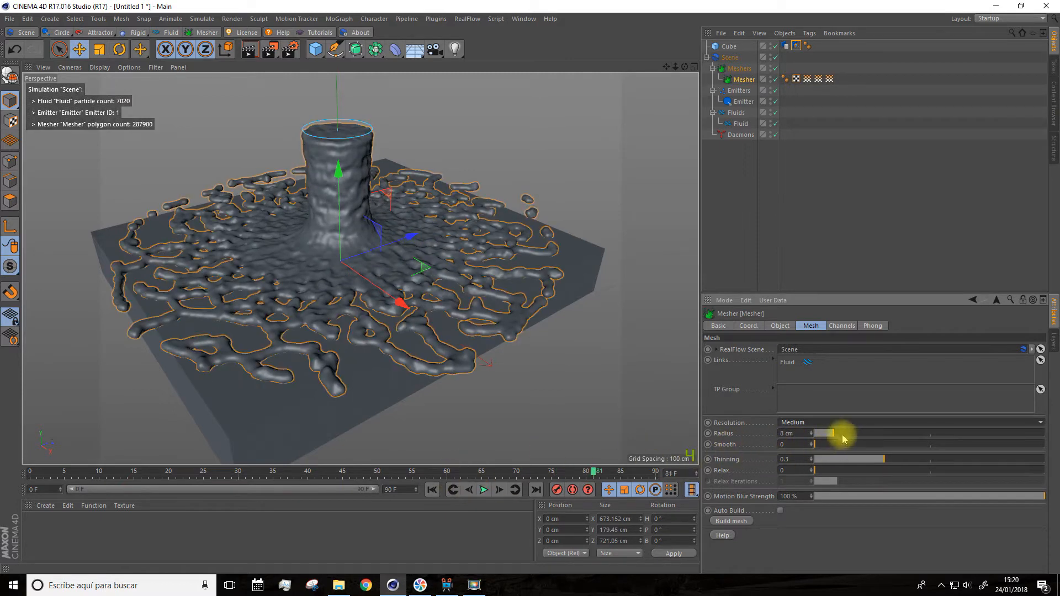
Adjust the Mesher to a Radius of about 15.39 cm and Smooth 2 while replaying the simulation to about frame 89
{"action": "left_click_drag", "start_coordinate": [843, 438], "coordinate": [868, 436]}
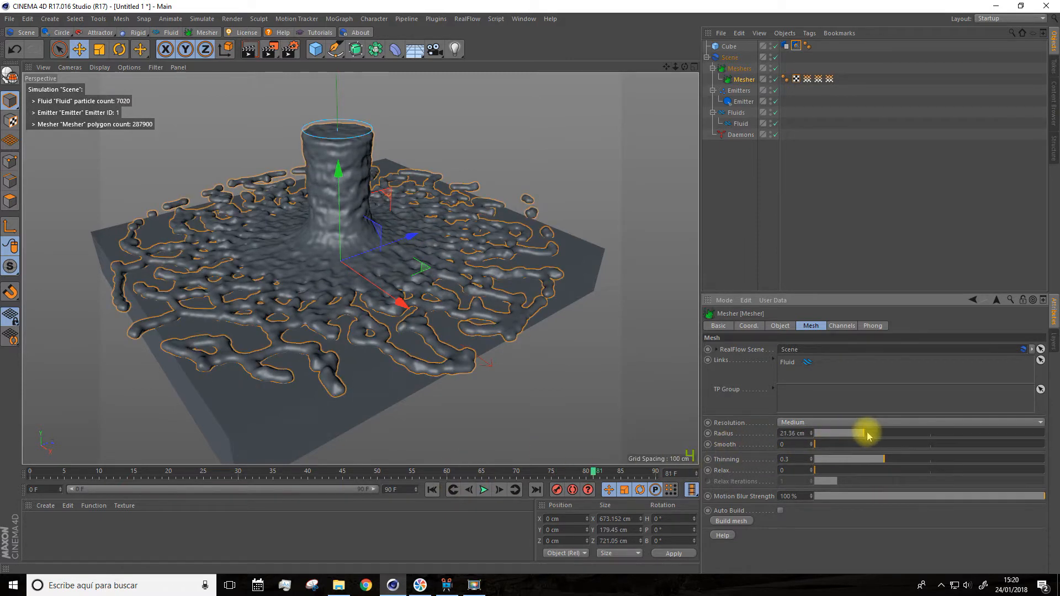
{"action": "left_click", "coordinate": [440, 489]}
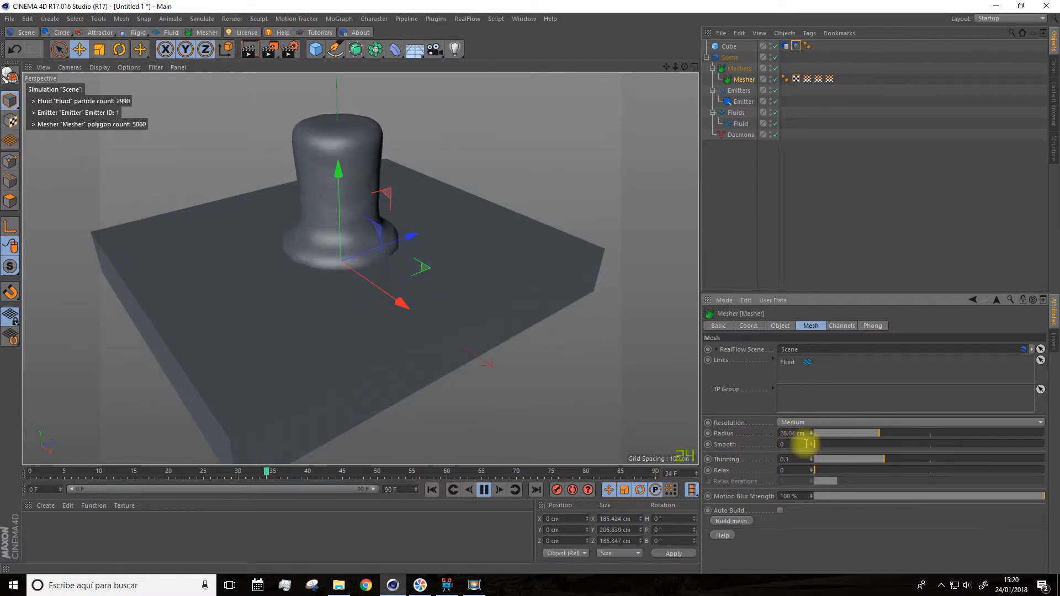
{"action": "left_click_drag", "start_coordinate": [817, 445], "coordinate": [843, 447]}
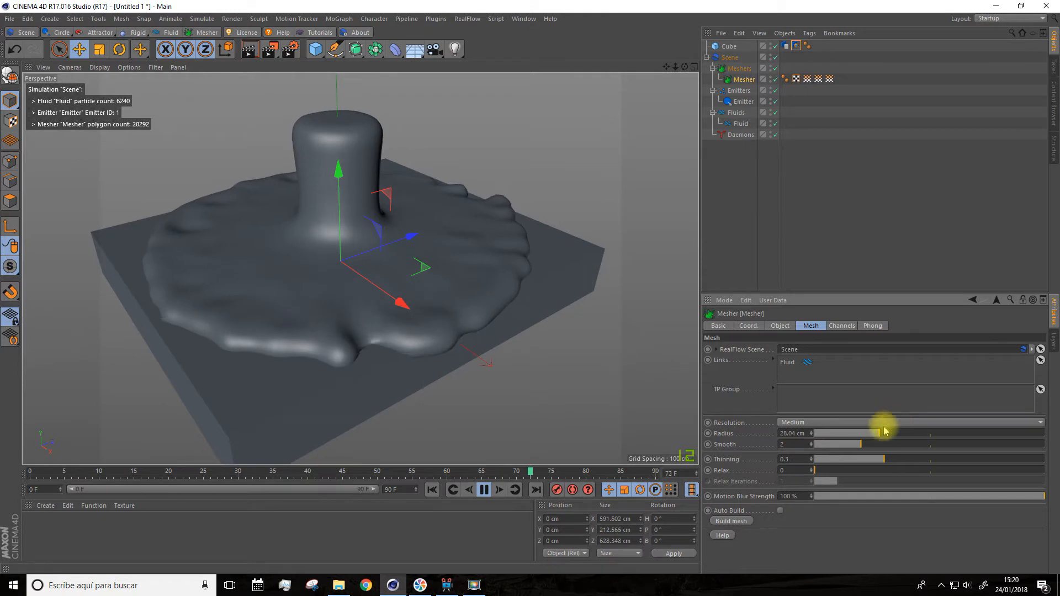
{"action": "left_click_drag", "start_coordinate": [886, 428], "coordinate": [865, 437]}
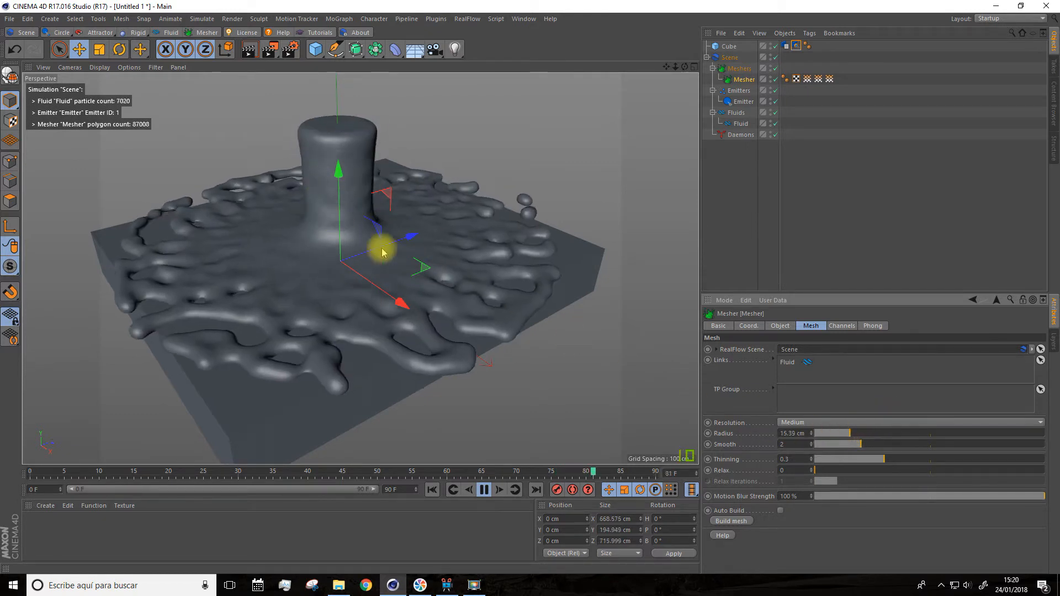
{"action": "left_click", "coordinate": [486, 490]}
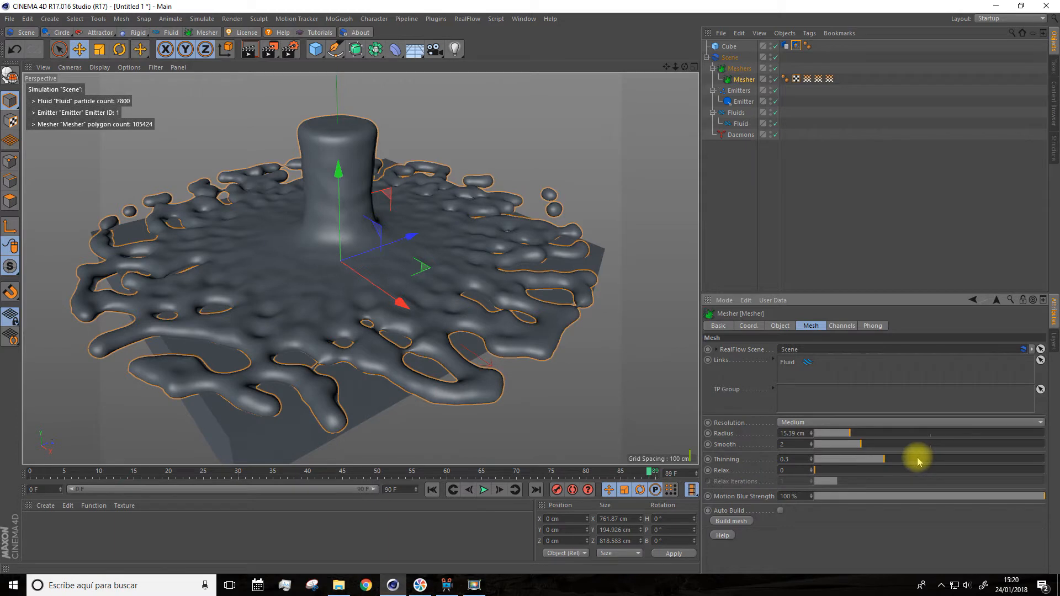
Raise the Mesher's Thinning to about 0.56 and replay the simulation from the start to about frame 75
{"action": "left_click", "coordinate": [432, 490]}
{"action": "left_click", "coordinate": [484, 490]}
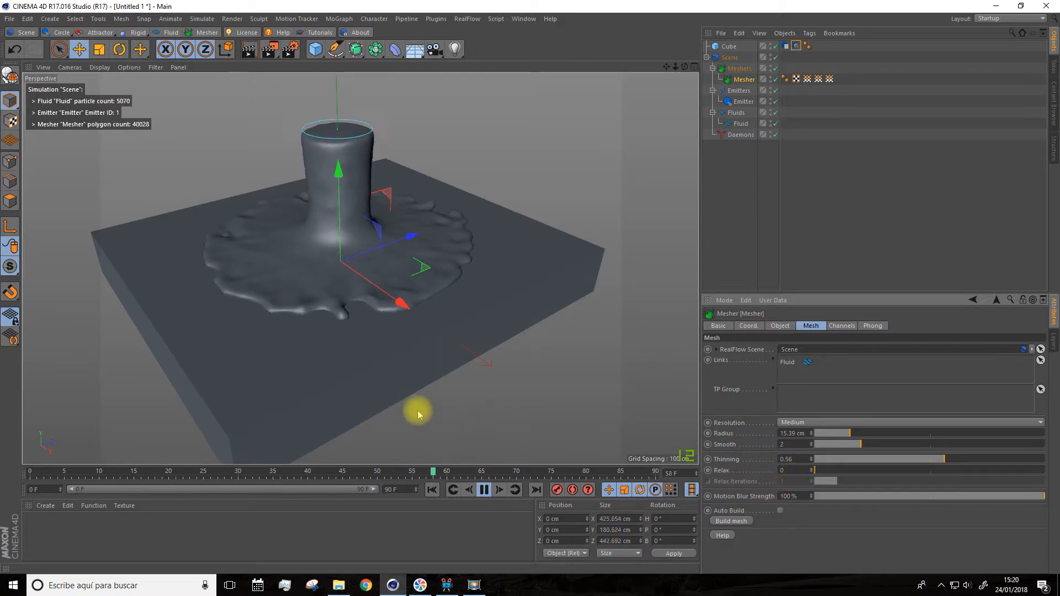
{"action": "left_click", "coordinate": [484, 490]}
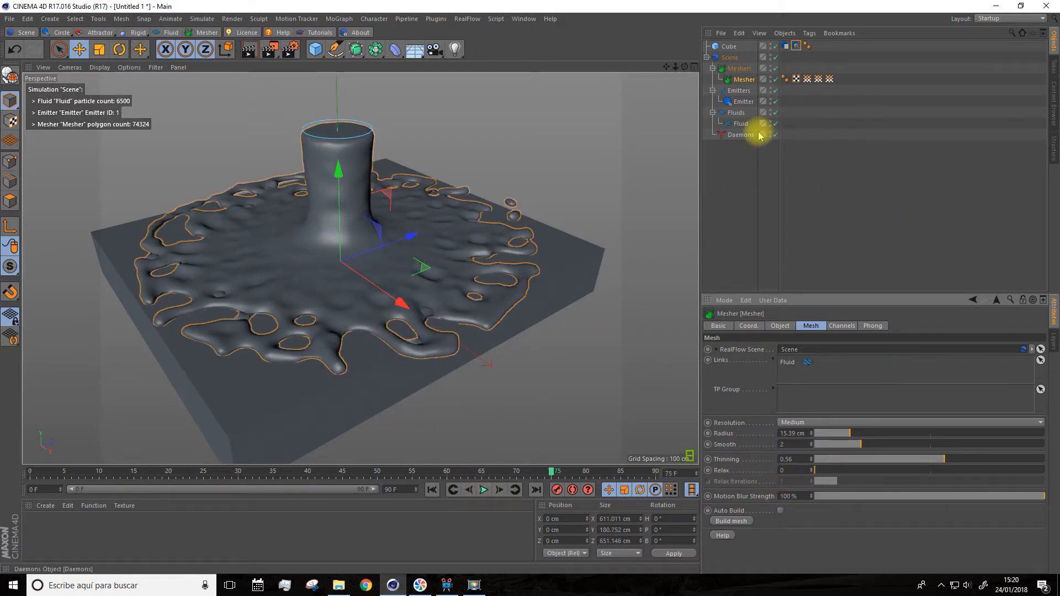
Change the Fluid's Type to Viscous and replay the simulation from the start to about frame 61
{"action": "left_click", "coordinate": [740, 125]}
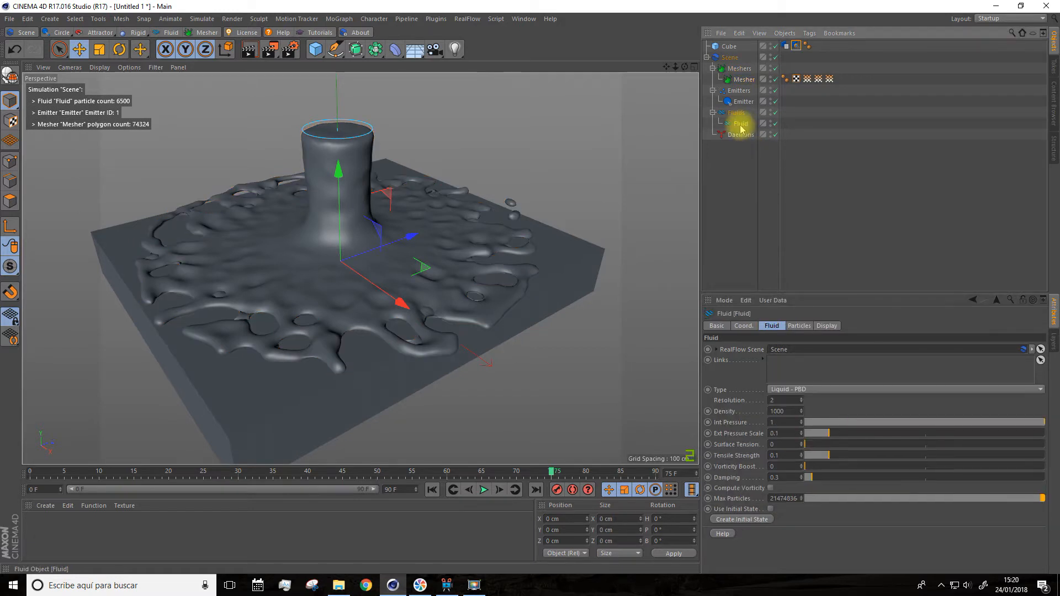
{"action": "left_click", "coordinate": [749, 391]}
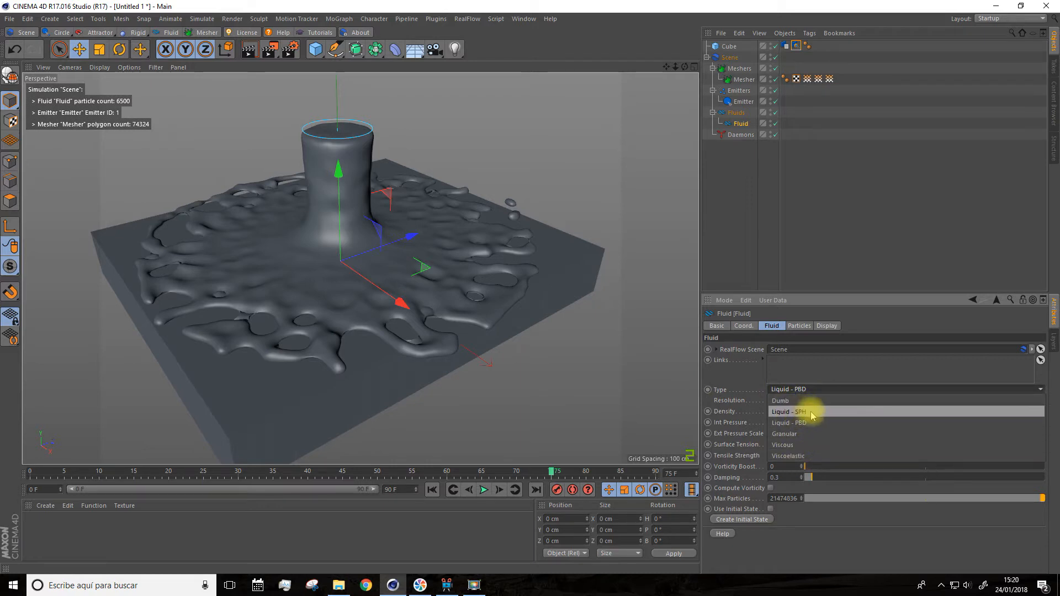
{"action": "left_click", "coordinate": [794, 448]}
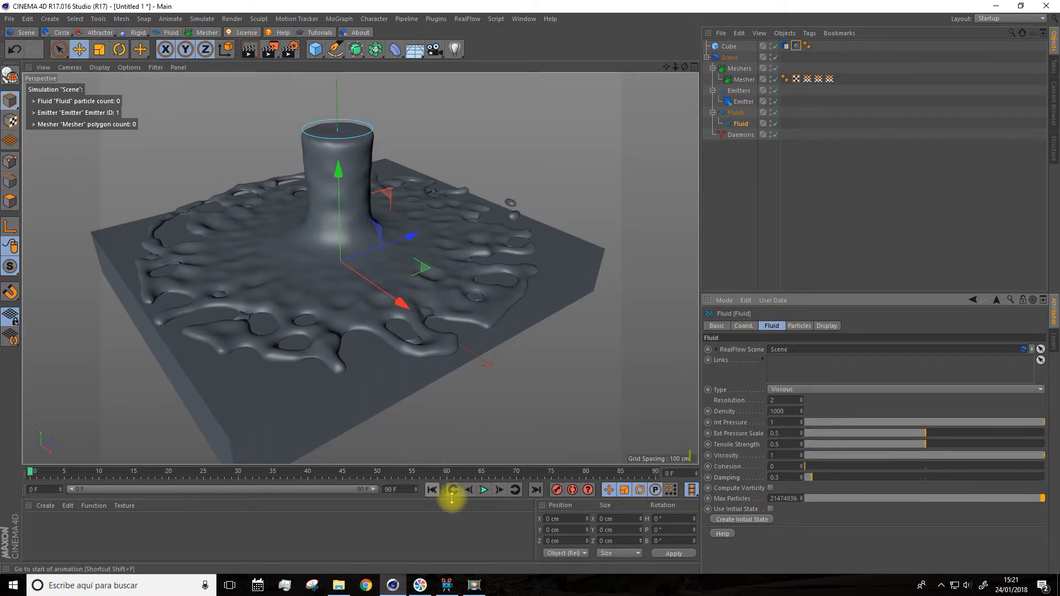
{"action": "left_click", "coordinate": [433, 491]}
{"action": "left_click", "coordinate": [484, 490]}
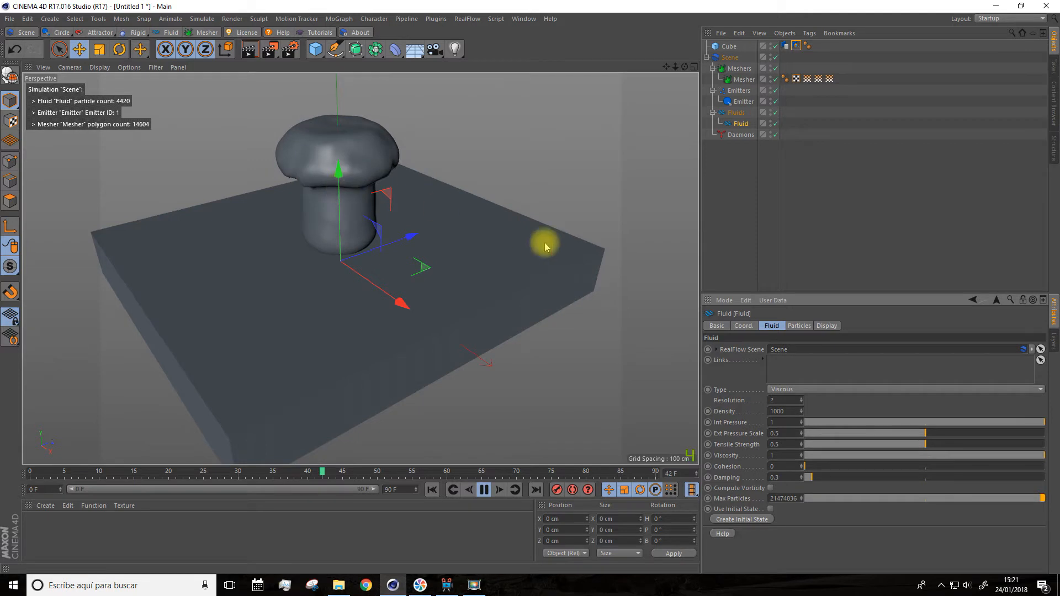
{"action": "left_click_drag", "start_coordinate": [459, 240], "coordinate": [425, 209], "text": "alt"}
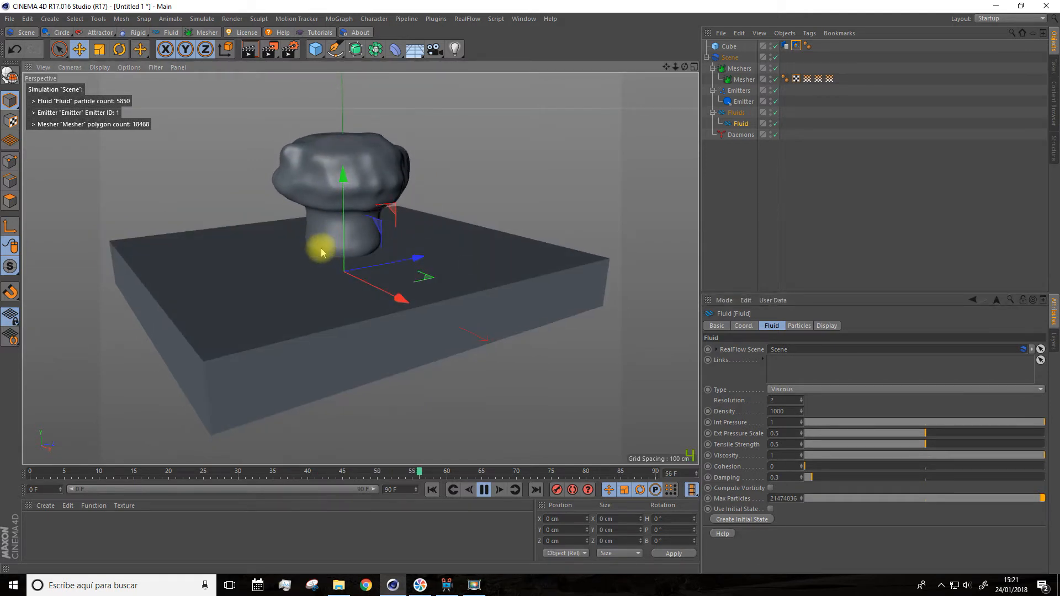
{"action": "left_click", "coordinate": [483, 489]}
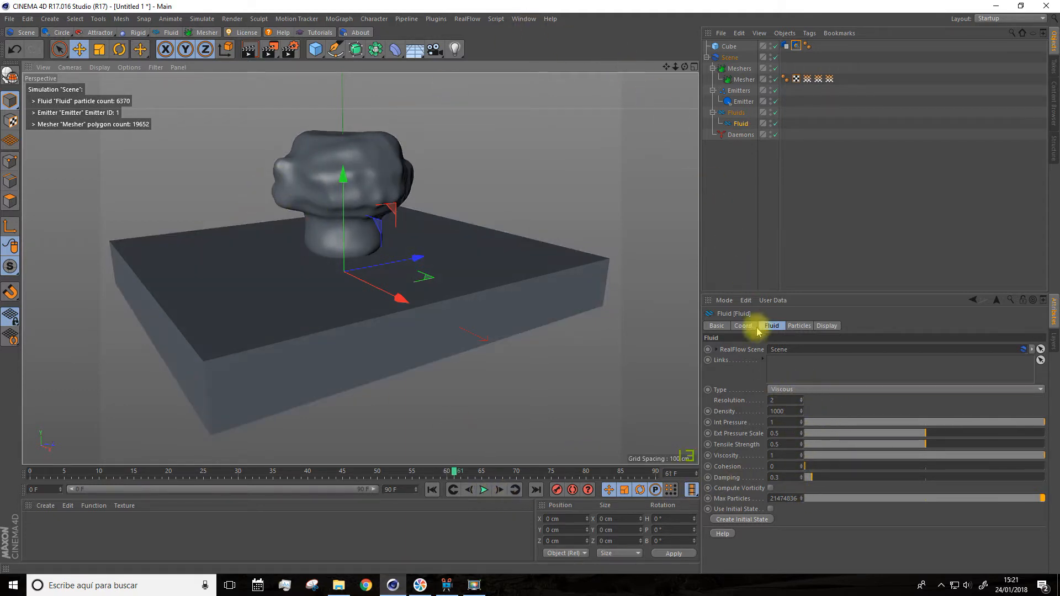
Try the Viscoelastic type on the Fluid and replay the simulation to about frame 42
{"action": "left_click", "coordinate": [792, 389]}
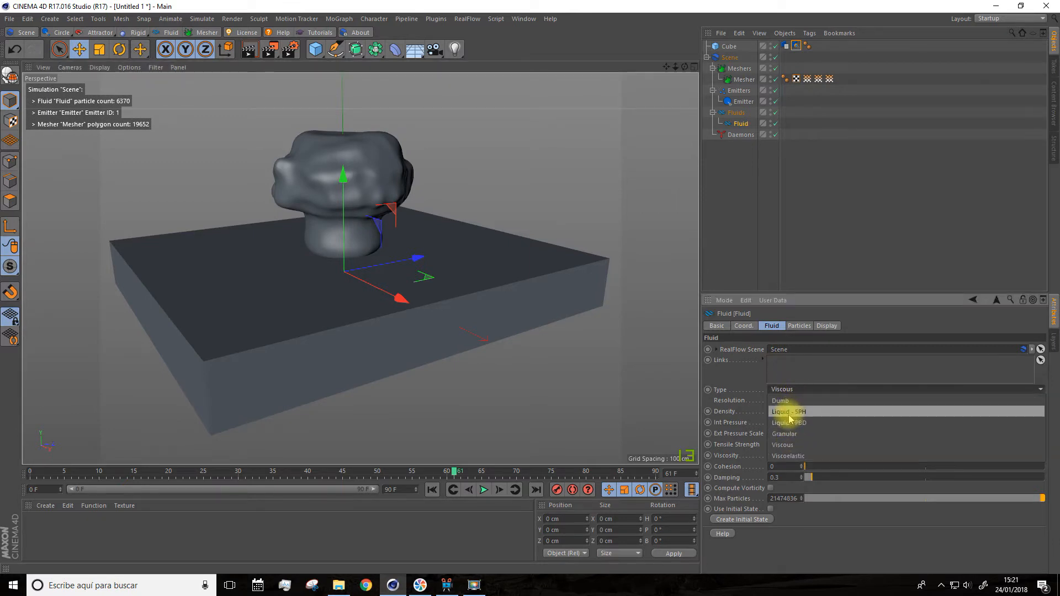
{"action": "left_click", "coordinate": [788, 456]}
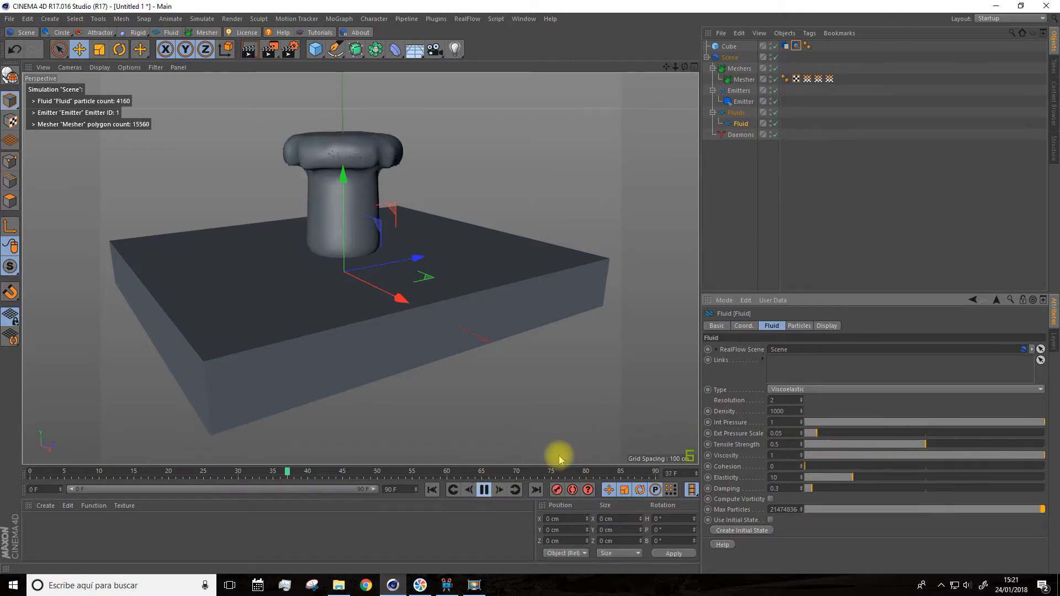
{"action": "left_click", "coordinate": [484, 490]}
Switch the Fluid's Type to Liquid - SPH, replay the simulation to about frame 67 and view the splash on the whole slab
{"action": "left_click", "coordinate": [821, 391]}
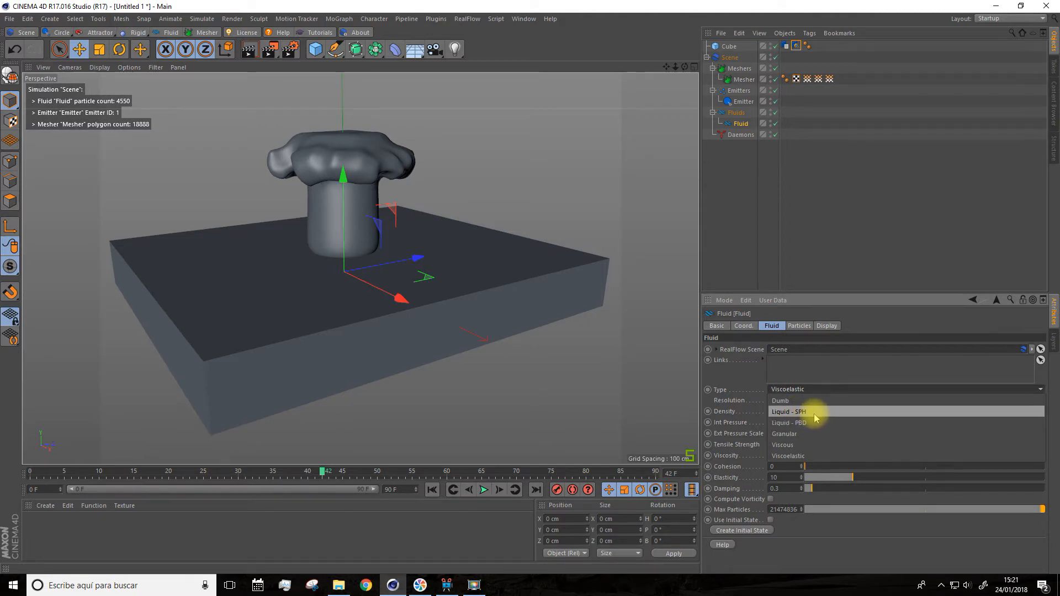
{"action": "left_click", "coordinate": [815, 415]}
{"action": "left_click", "coordinate": [483, 490]}
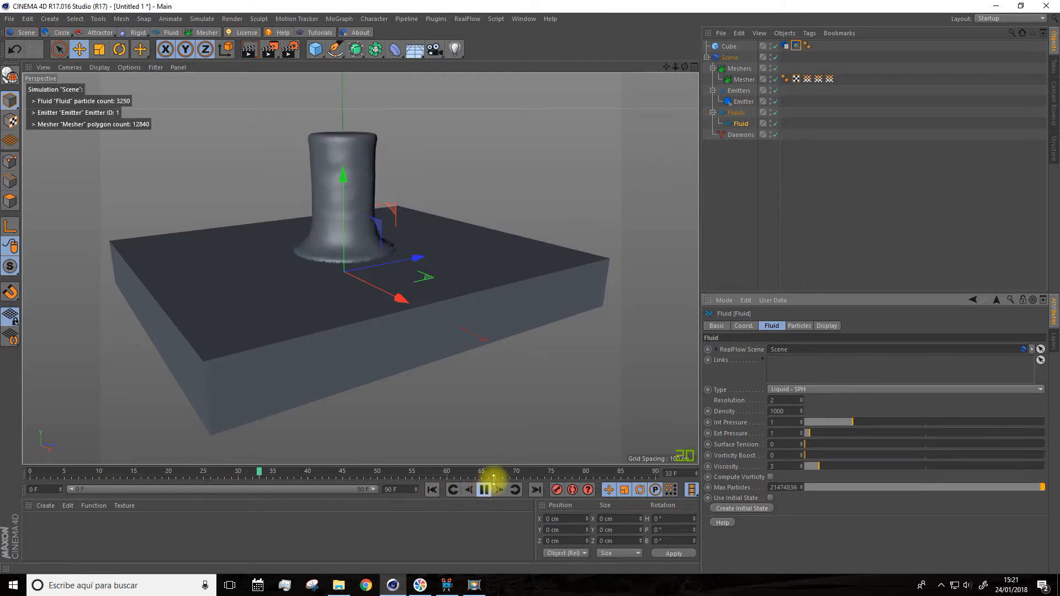
{"action": "left_click_drag", "start_coordinate": [446, 243], "coordinate": [536, 377], "text": "alt"}
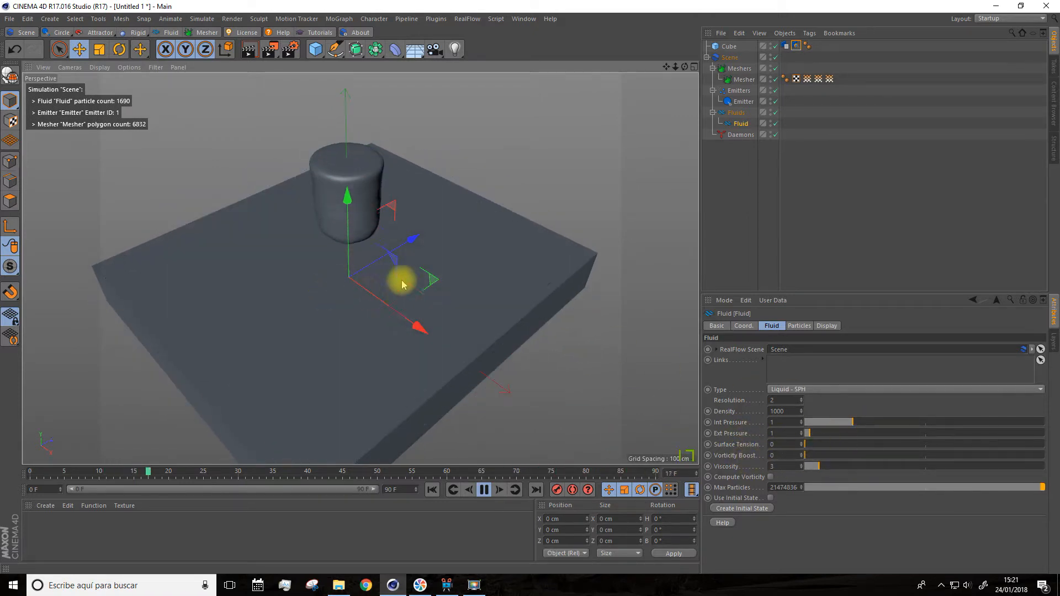
{"action": "scroll", "coordinate": [399, 288], "scroll_direction": "down", "scroll_amount": 3}
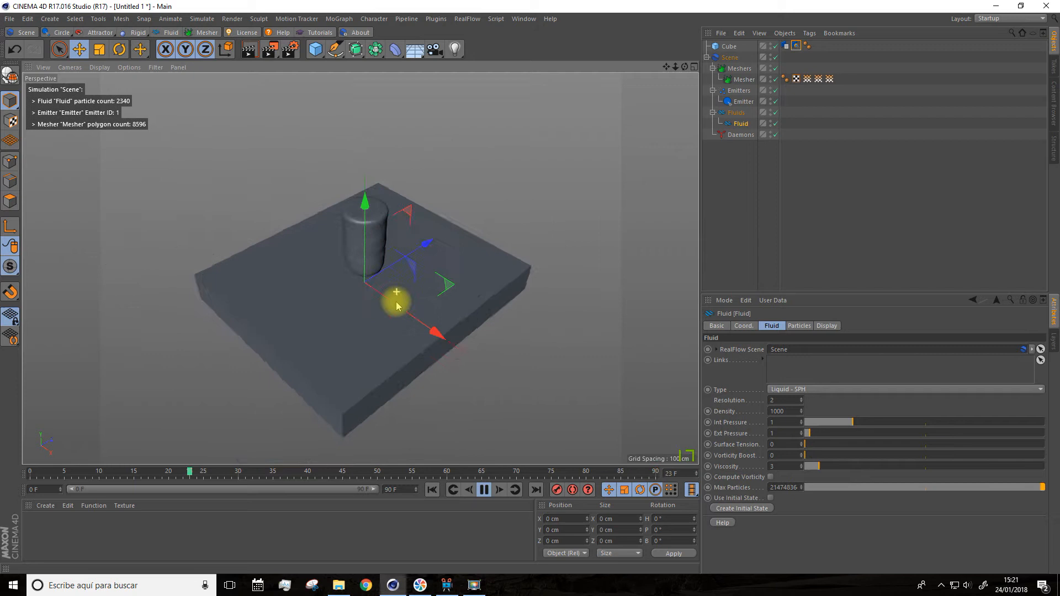
{"action": "left_click", "coordinate": [485, 491]}
{"action": "scroll", "coordinate": [552, 331], "scroll_direction": "down", "scroll_amount": 3}
{"action": "left_click_drag", "start_coordinate": [638, 253], "coordinate": [592, 256], "text": "alt"}
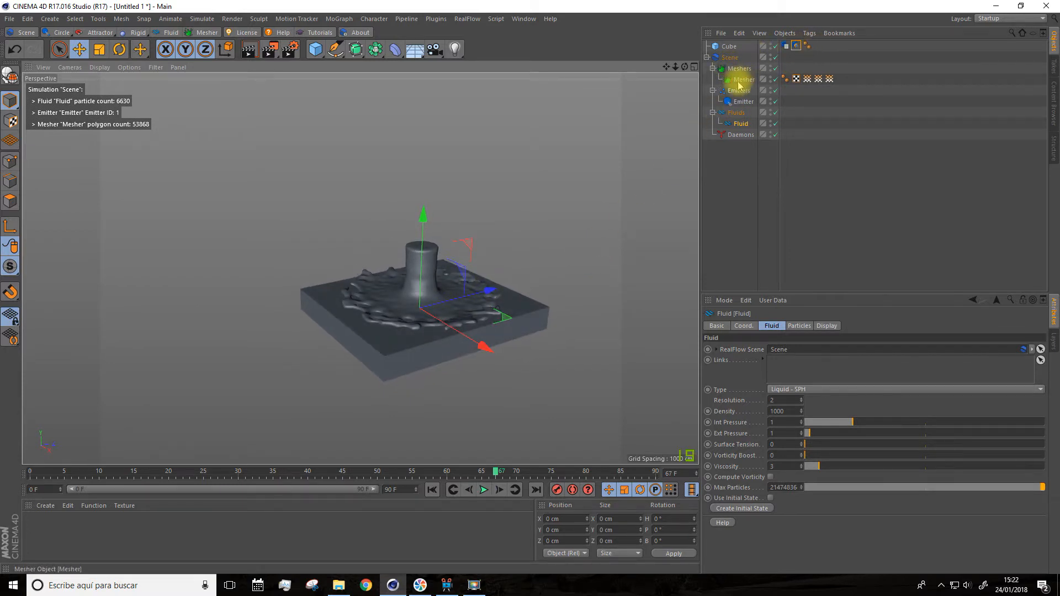
{"action": "left_click_drag", "start_coordinate": [386, 354], "coordinate": [353, 365], "text": "alt"}
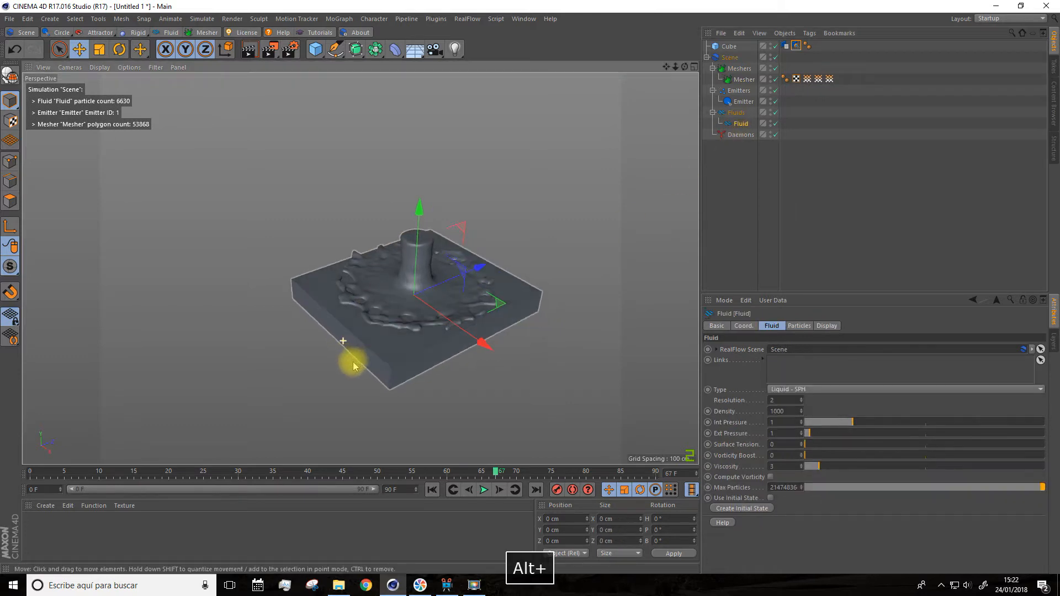
{"action": "scroll", "coordinate": [429, 303], "scroll_direction": "up", "scroll_amount": 5}
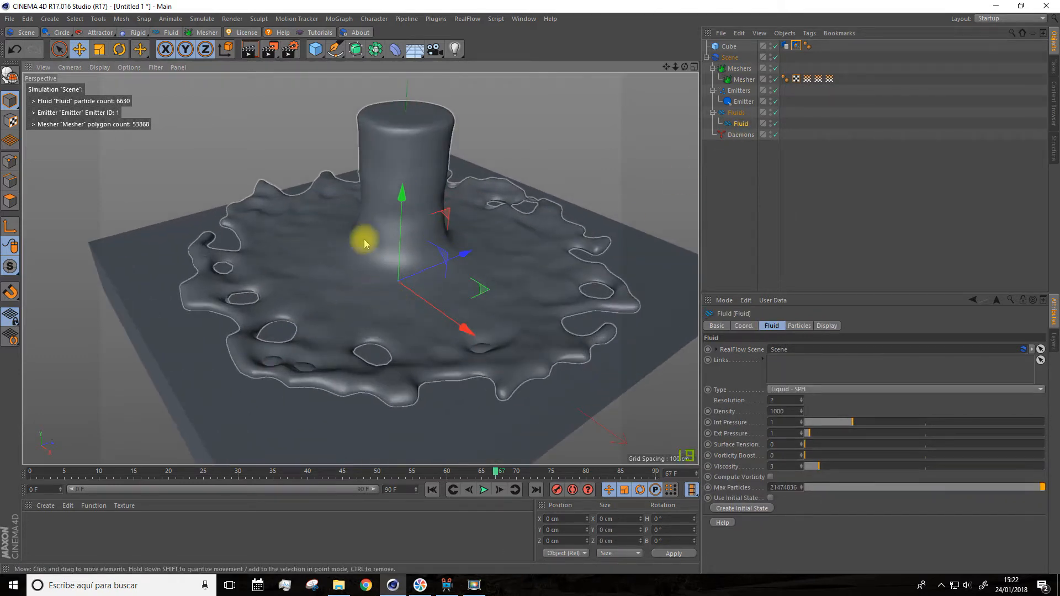
{"action": "scroll", "coordinate": [378, 298], "scroll_direction": "down", "scroll_amount": 4}
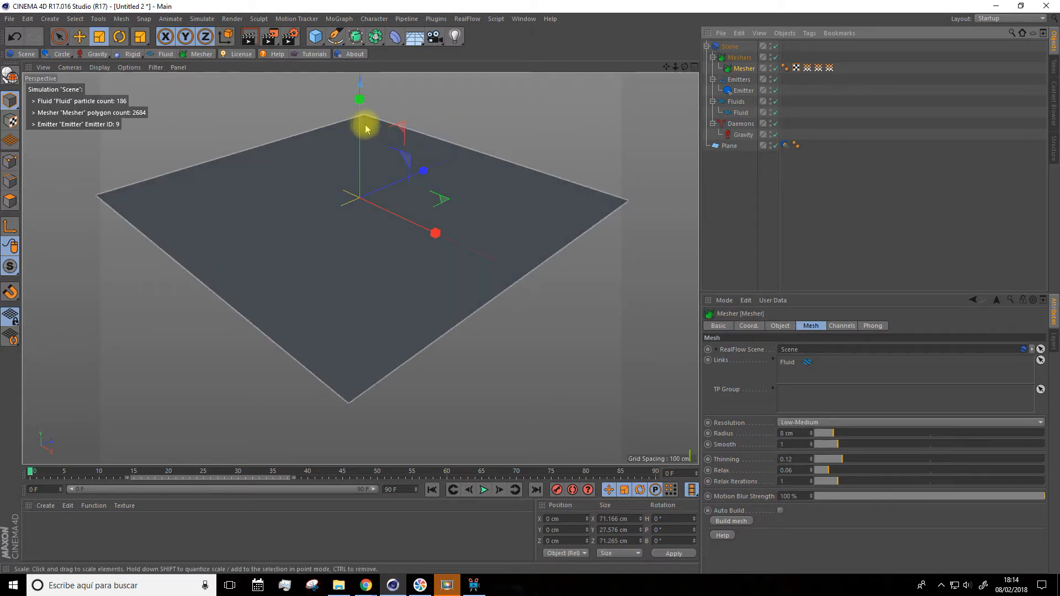
{"action": "mouse_move", "coordinate": [666, 66]}
{"action": "left_mouse_down"}
{"action": "mouse_move", "coordinate": [653, 87]}
{"action": "mouse_move", "coordinate": [671, 67]}
{"action": "left_mouse_up"}
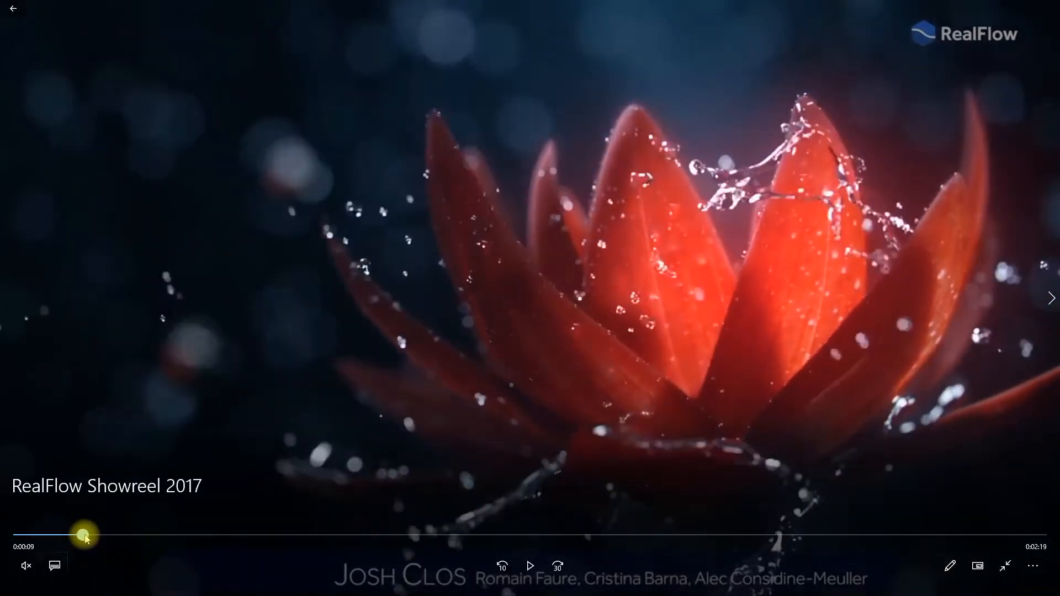
Skip ahead in the RealFlow Showreel 2017 video, and return to the plane scene in Cinema 4D
{"action": "left_click_drag", "start_coordinate": [85, 535], "coordinate": [244, 558]}
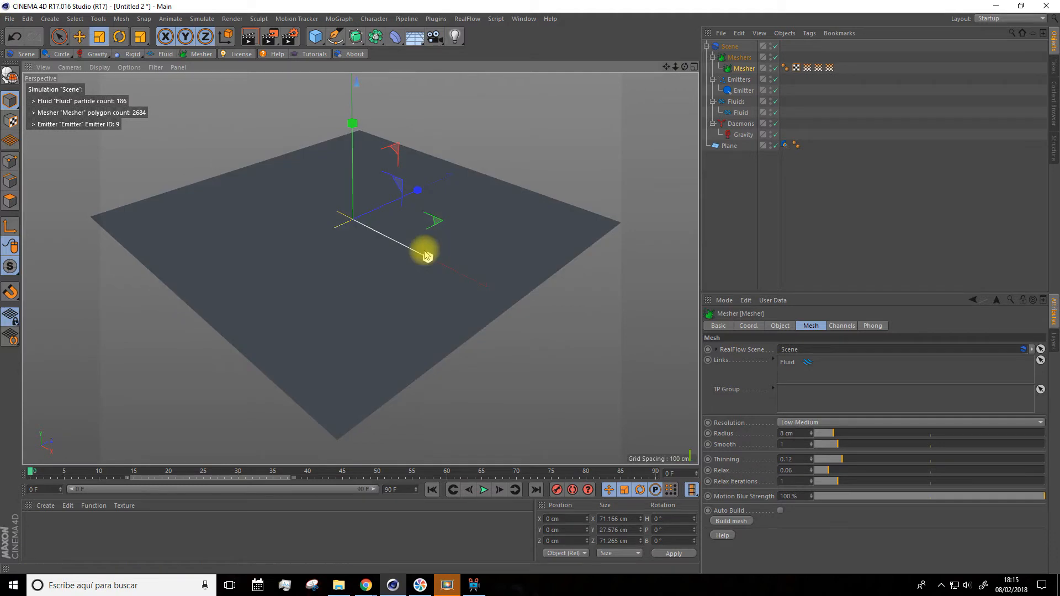
{"action": "scroll", "coordinate": [436, 246], "scroll_direction": "down", "scroll_amount": 1}
{"action": "left_click_drag", "start_coordinate": [667, 66], "coordinate": [664, 79]}
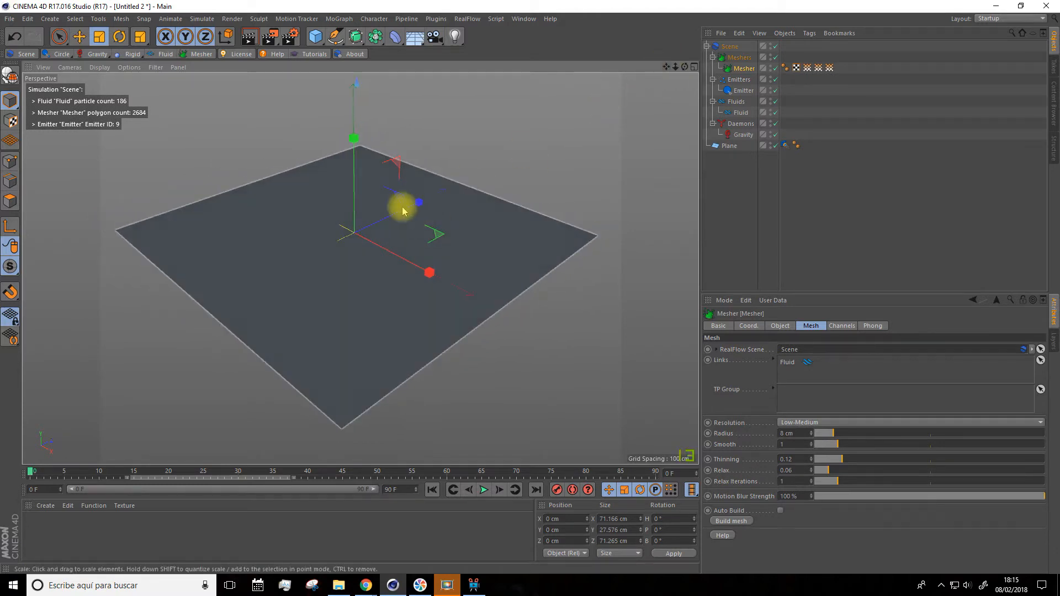
Review the settings of the Plane's RF Collider tag, the Gravity daemon, the Emitter and the Fluid, including the available fluid types
{"action": "left_click", "coordinate": [190, 190]}
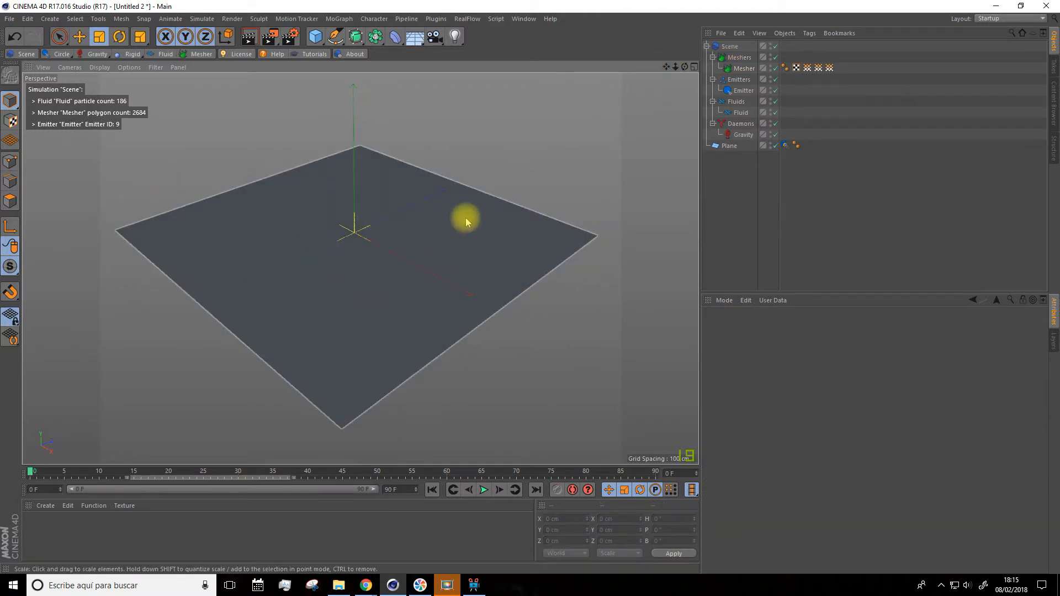
{"action": "left_click", "coordinate": [784, 146]}
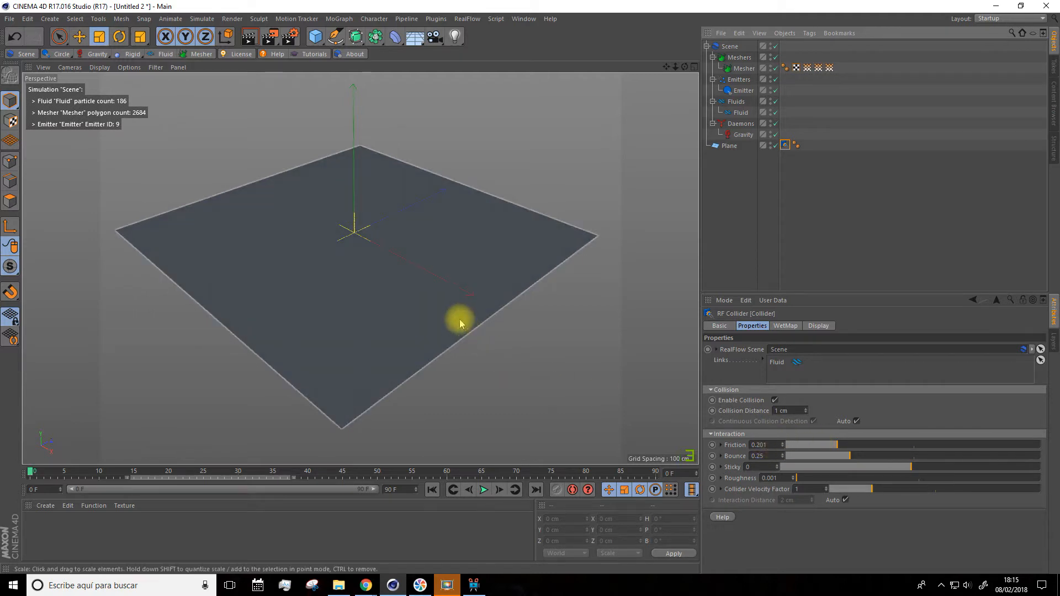
{"action": "left_click", "coordinate": [742, 136]}
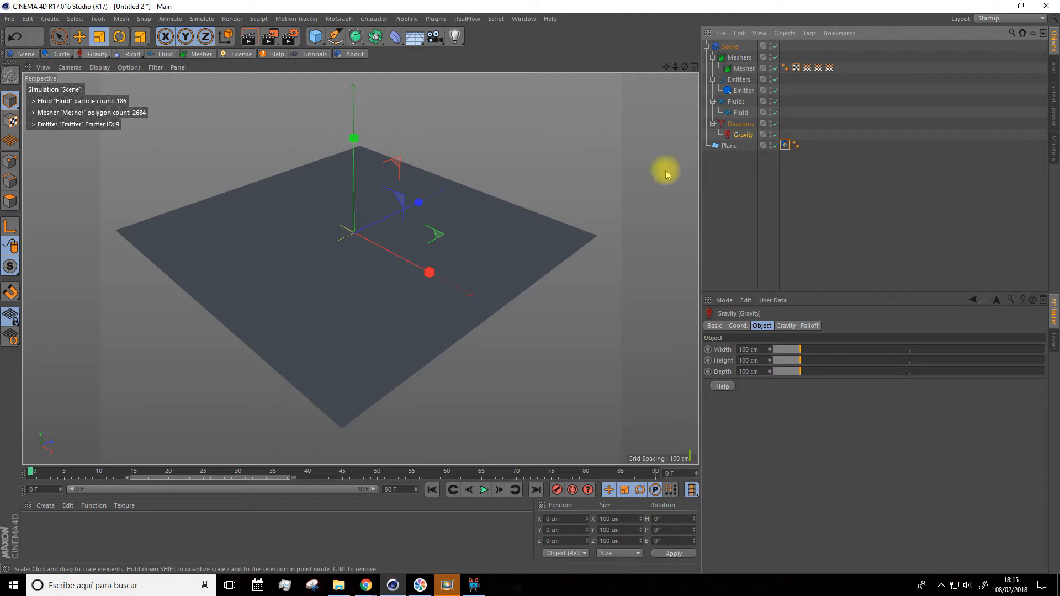
{"action": "left_click", "coordinate": [743, 91]}
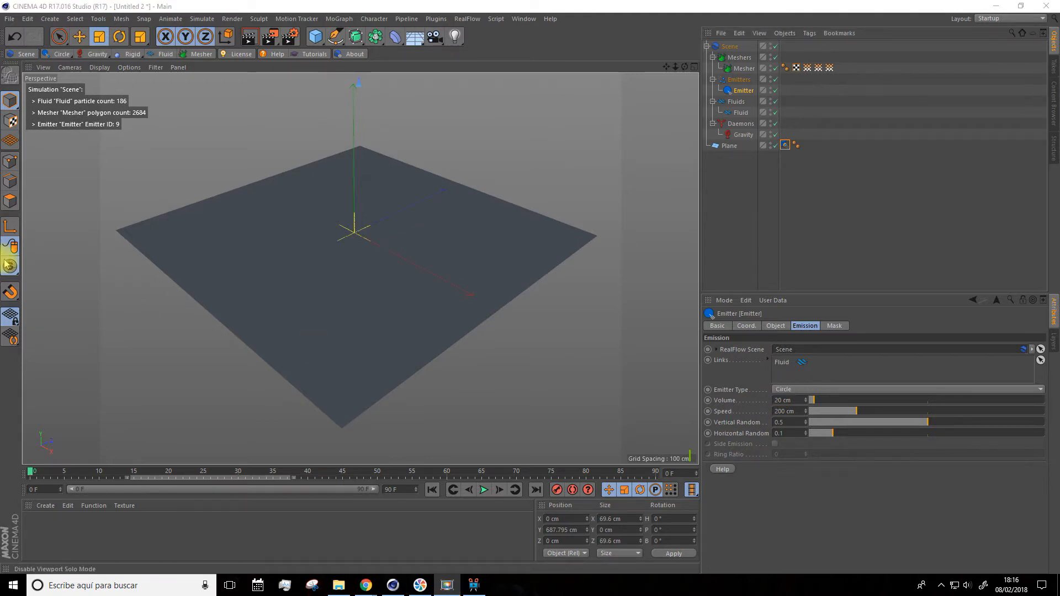
{"action": "left_click", "coordinate": [741, 112]}
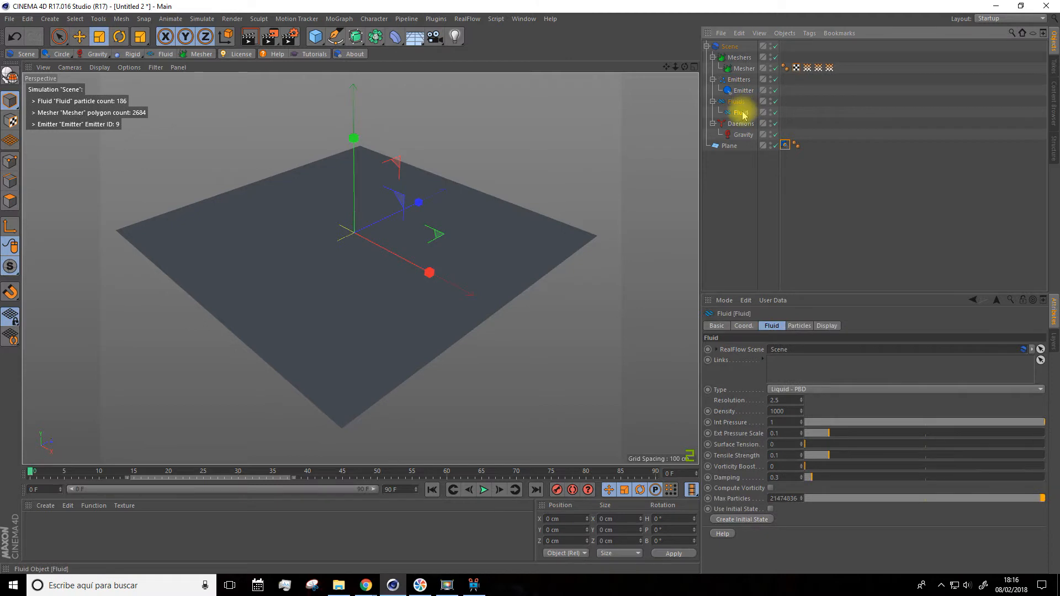
{"action": "left_click", "coordinate": [778, 390]}
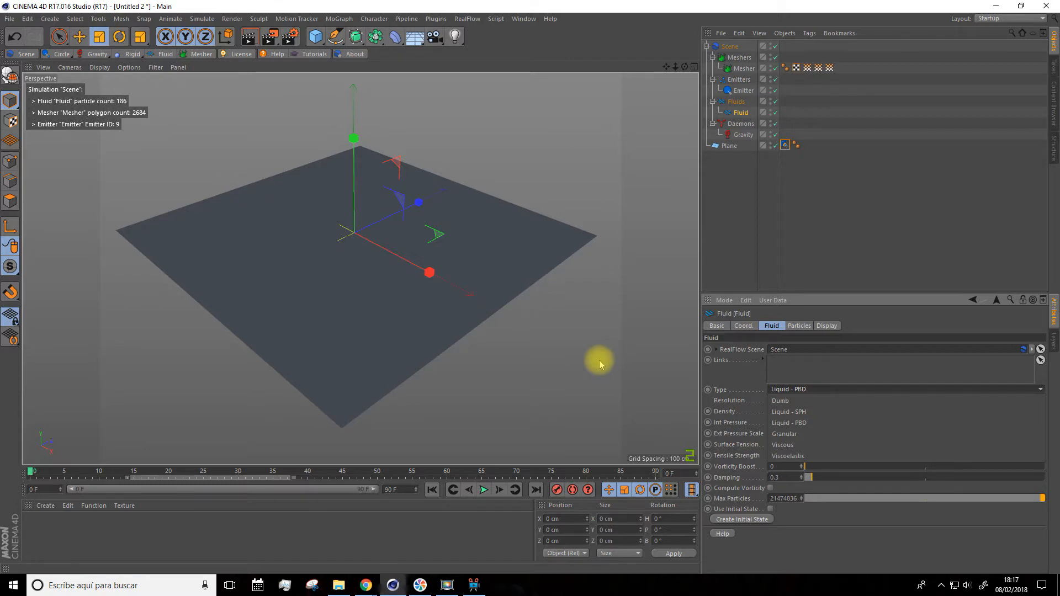
{"action": "left_click", "coordinate": [652, 126]}
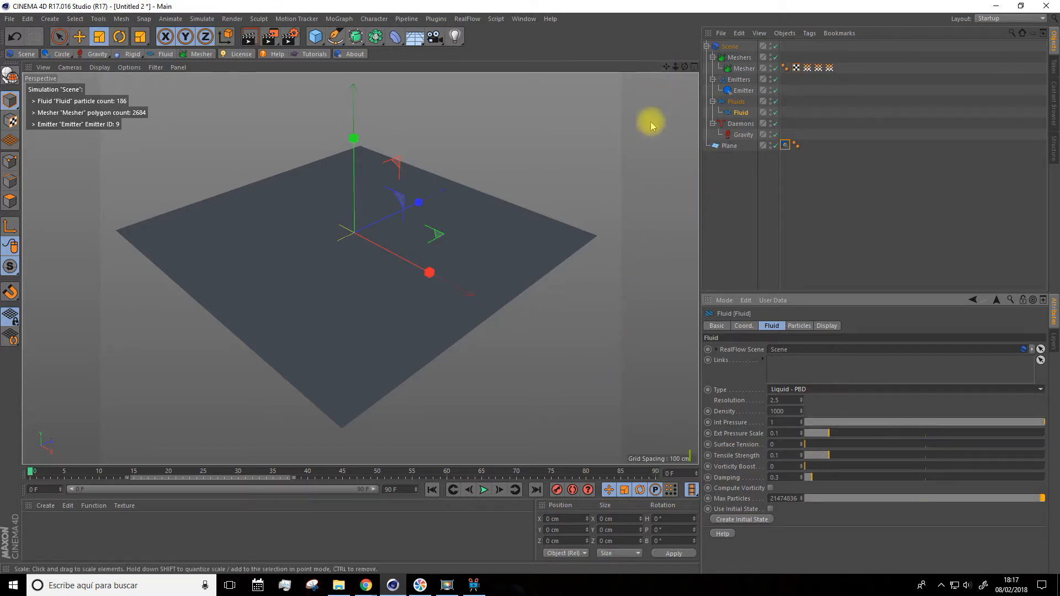
Play the Liquid - PBD simulation and watch the fluid fall from the emitter and spread on the plane
{"action": "left_click_drag", "start_coordinate": [667, 66], "coordinate": [360, 269]}
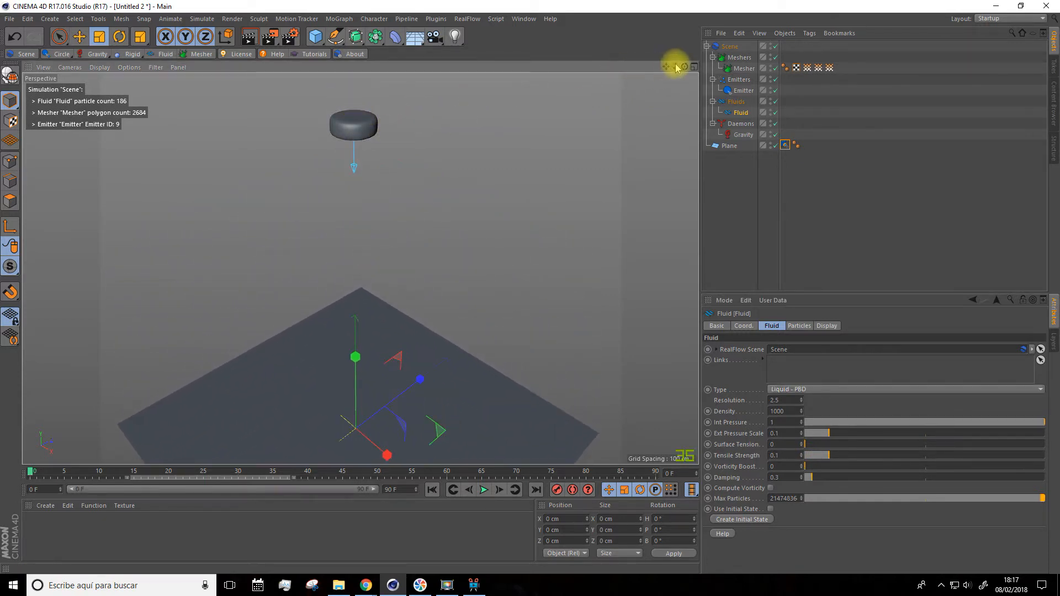
{"action": "left_click_drag", "start_coordinate": [676, 68], "coordinate": [372, 281]}
{"action": "left_click", "coordinate": [485, 491]}
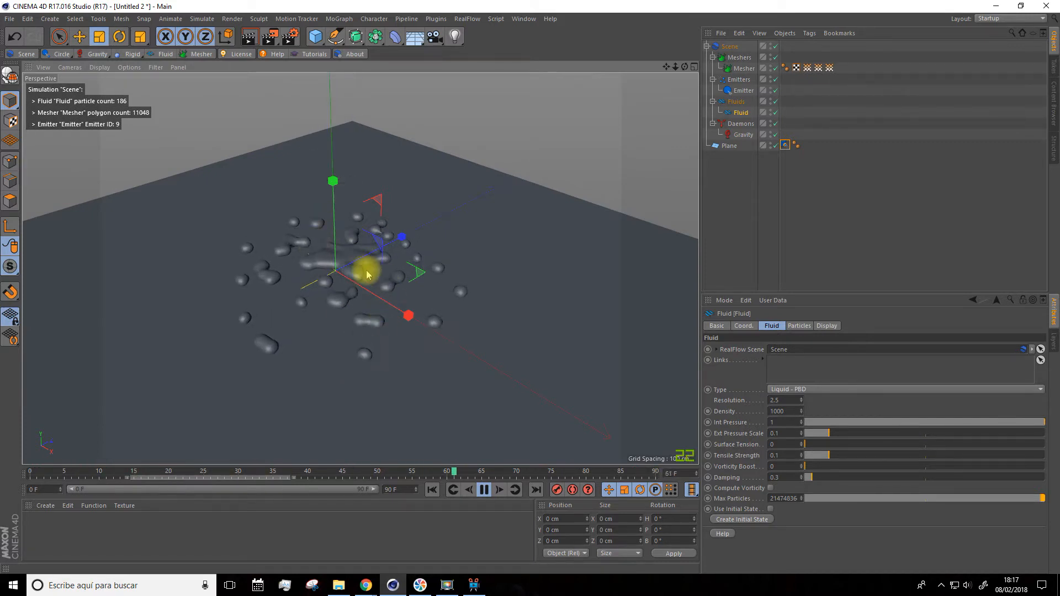
Switch the Fluid's Type to Liquid - SPH during playback and view the splash over the whole plane
{"action": "left_click", "coordinate": [792, 390]}
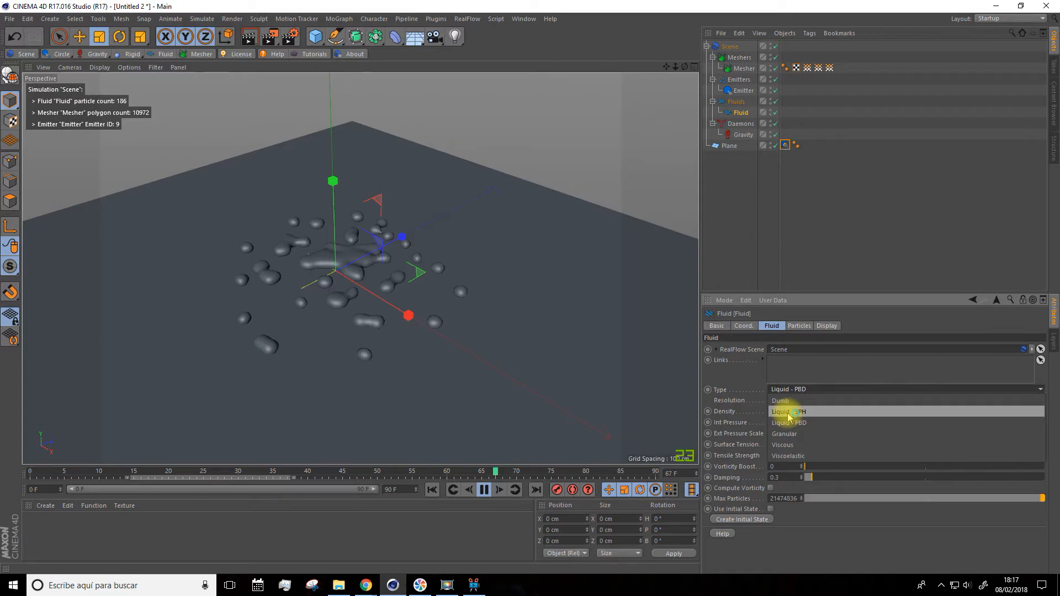
{"action": "left_click", "coordinate": [788, 415]}
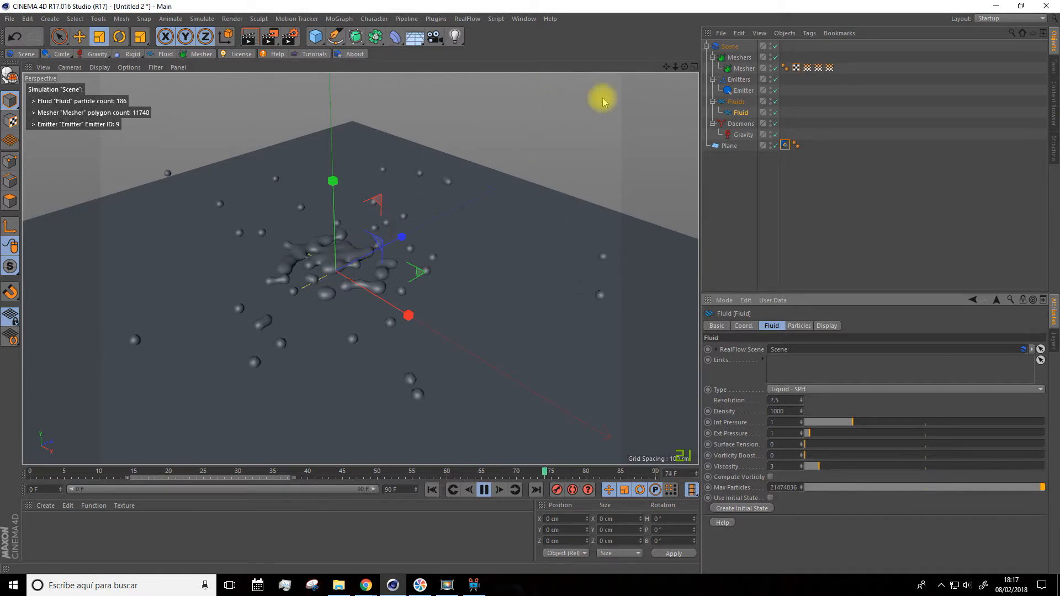
{"action": "scroll", "coordinate": [487, 194], "scroll_direction": "down", "scroll_amount": 4}
{"action": "left_click_drag", "start_coordinate": [666, 67], "coordinate": [648, 100]}
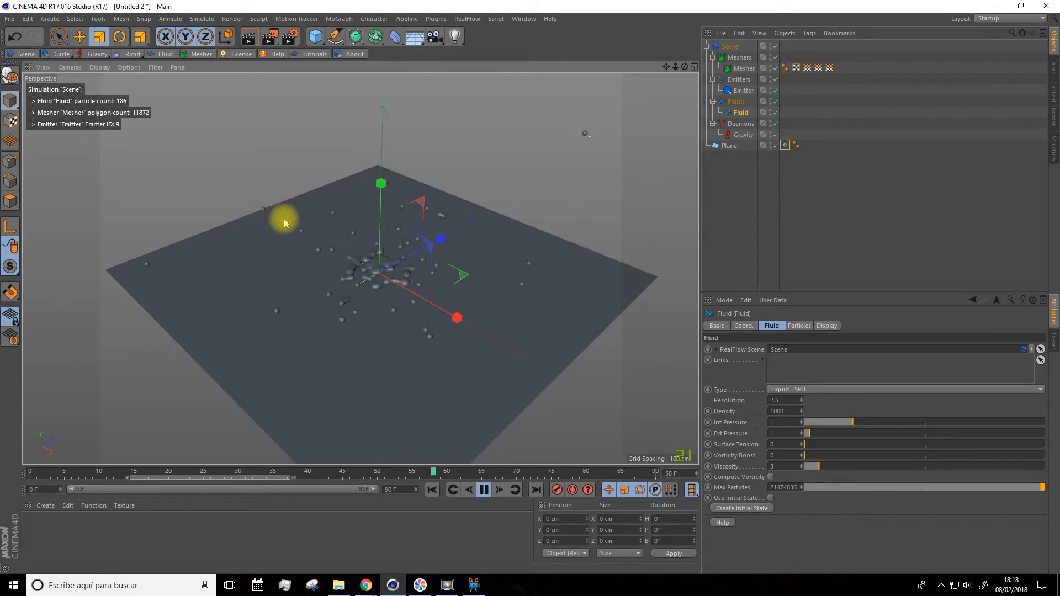
Compare the splash by setting the Fluid's Type to Liquid - PBD and back to Liquid - SPH, and stop the playback
{"action": "left_click", "coordinate": [797, 390]}
{"action": "left_click", "coordinate": [789, 423]}
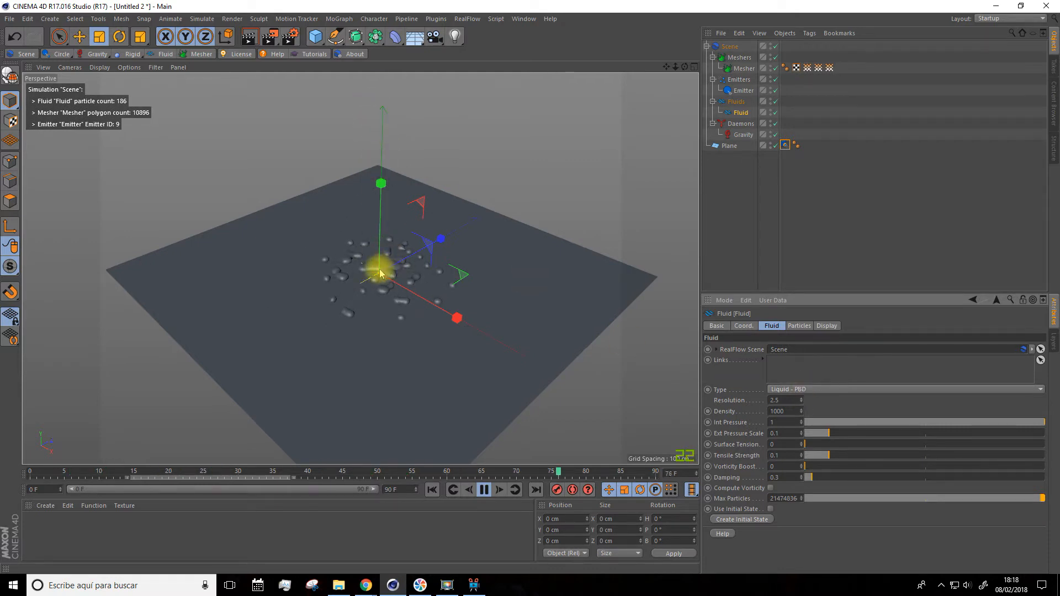
{"action": "left_click", "coordinate": [809, 391]}
{"action": "left_click", "coordinate": [799, 413]}
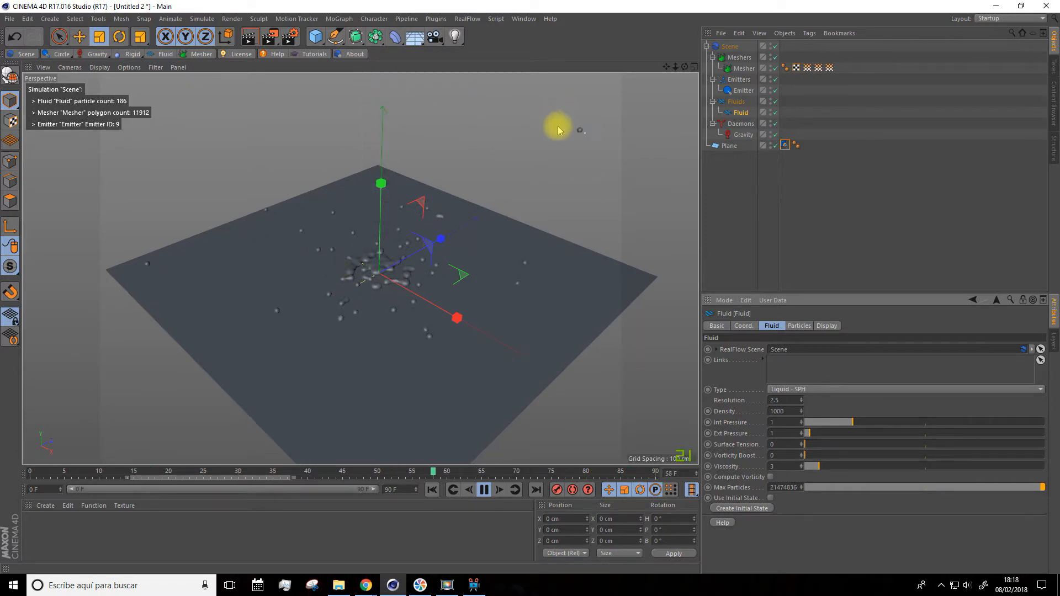
{"action": "left_click", "coordinate": [484, 490]}
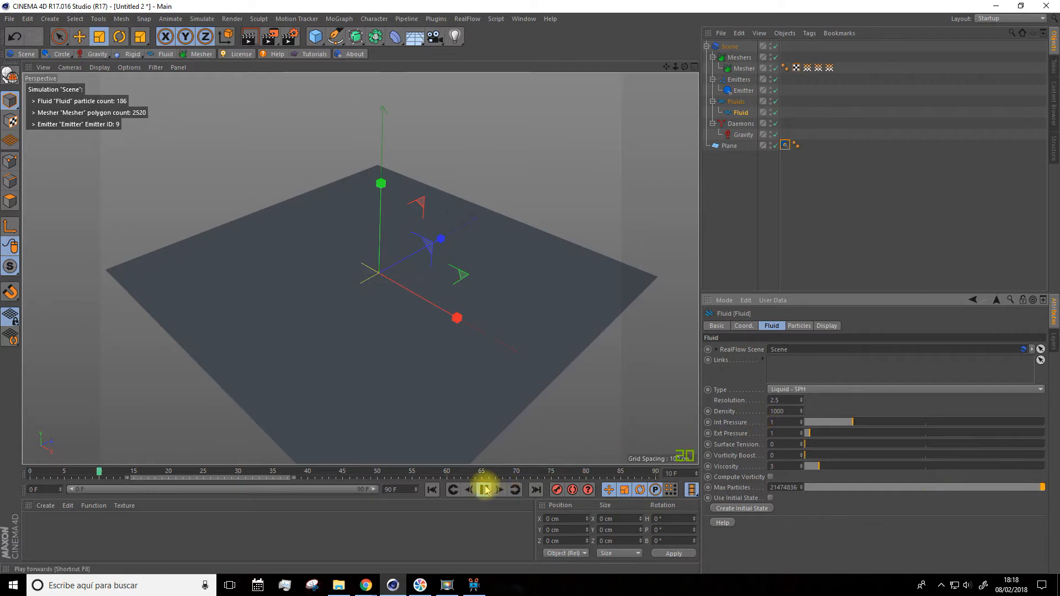
Try the Dumb type on the Fluid and play the simulation
{"action": "left_click", "coordinate": [805, 391]}
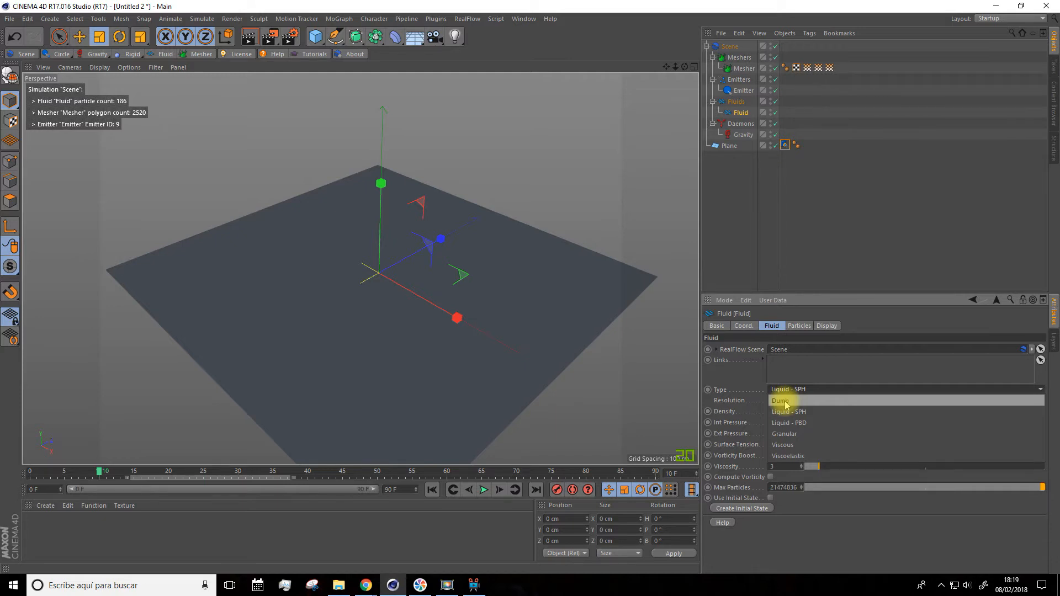
{"action": "left_click", "coordinate": [786, 405]}
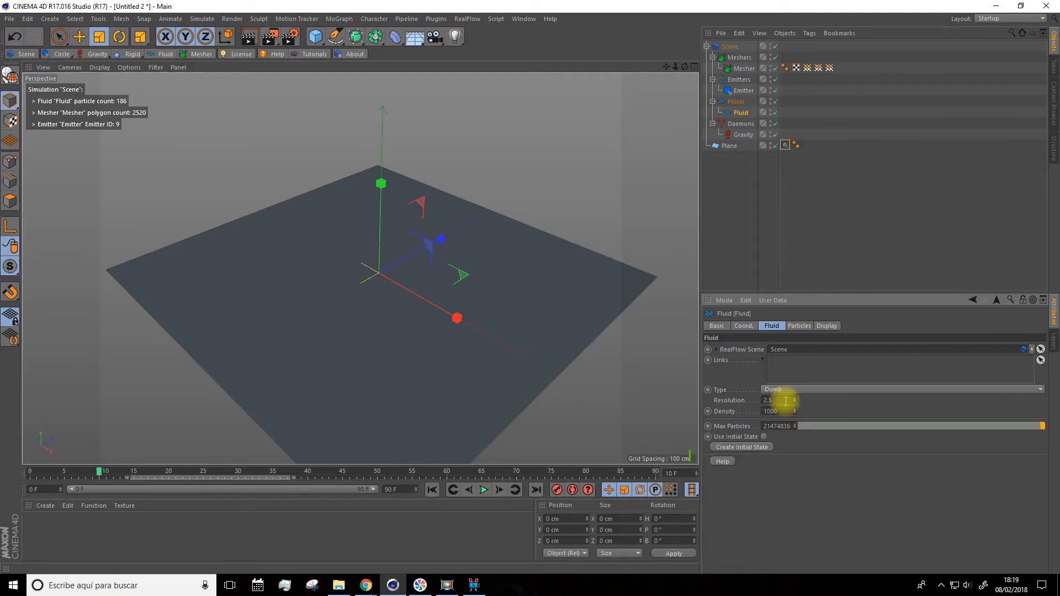
{"action": "left_click", "coordinate": [788, 390]}
{"action": "left_click", "coordinate": [789, 396]}
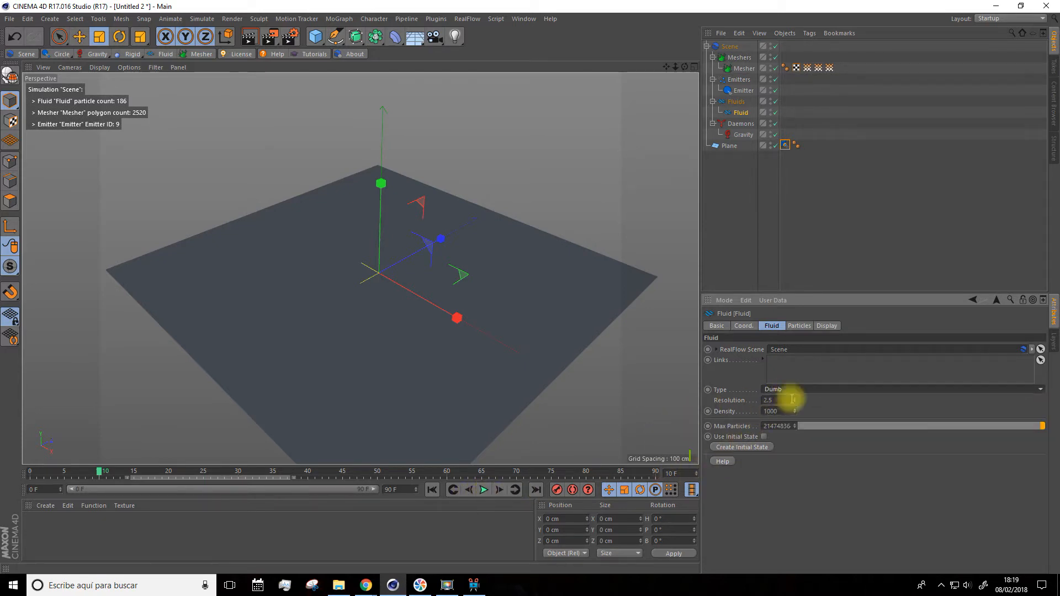
{"action": "left_click", "coordinate": [483, 490]}
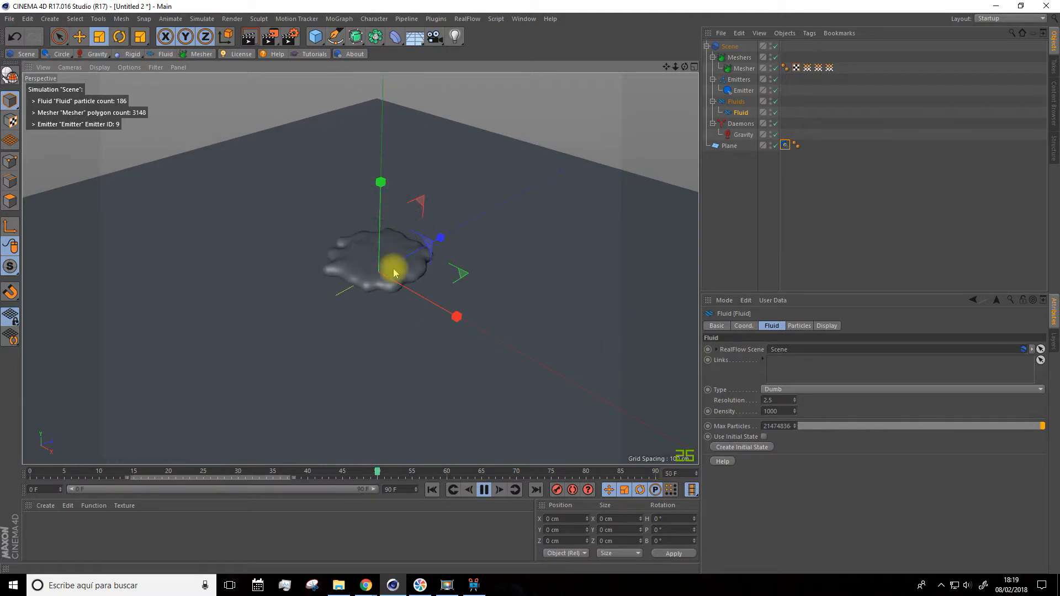
Examine how the Dumb fluid falls from the emitter and lands on the plane, and stop the playback
{"action": "scroll", "coordinate": [482, 345], "scroll_direction": "down", "scroll_amount": 5}
{"action": "scroll", "coordinate": [481, 346], "scroll_direction": "down", "scroll_amount": 3}
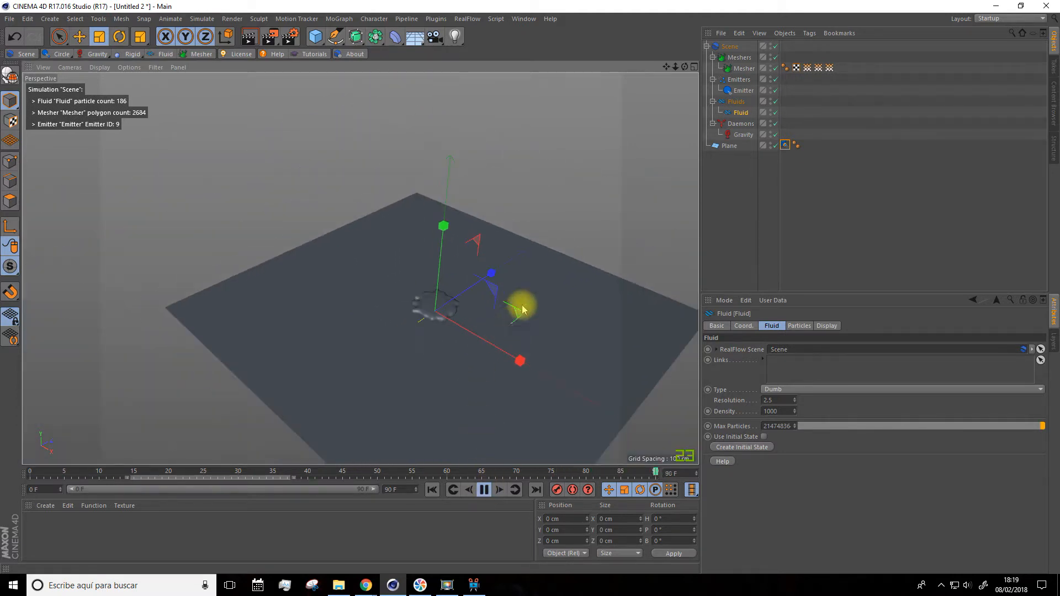
{"action": "left_click_drag", "start_coordinate": [667, 66], "coordinate": [589, 198]}
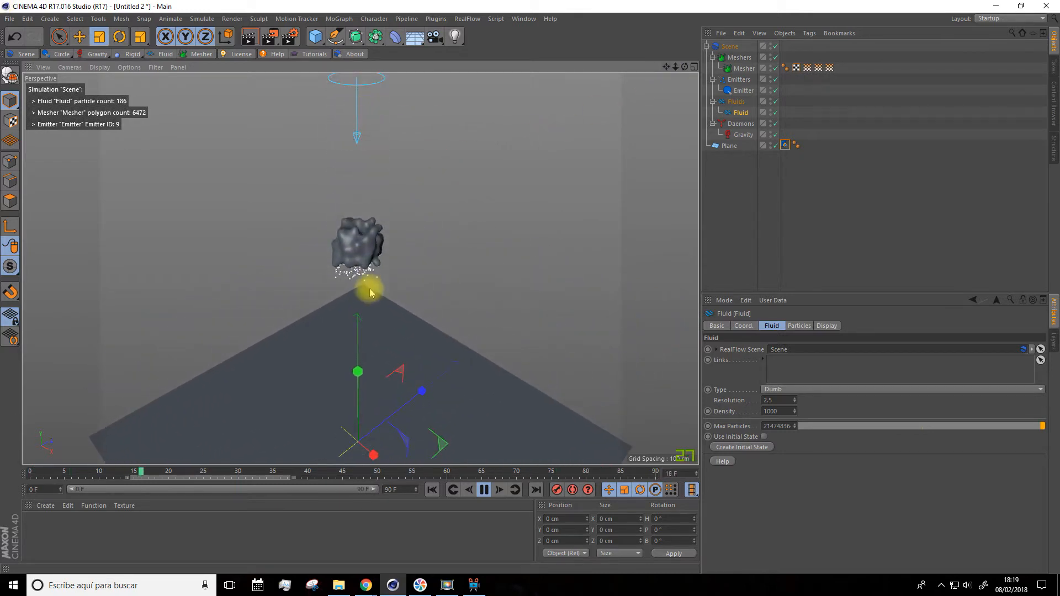
{"action": "left_click_drag", "start_coordinate": [667, 67], "coordinate": [687, 3]}
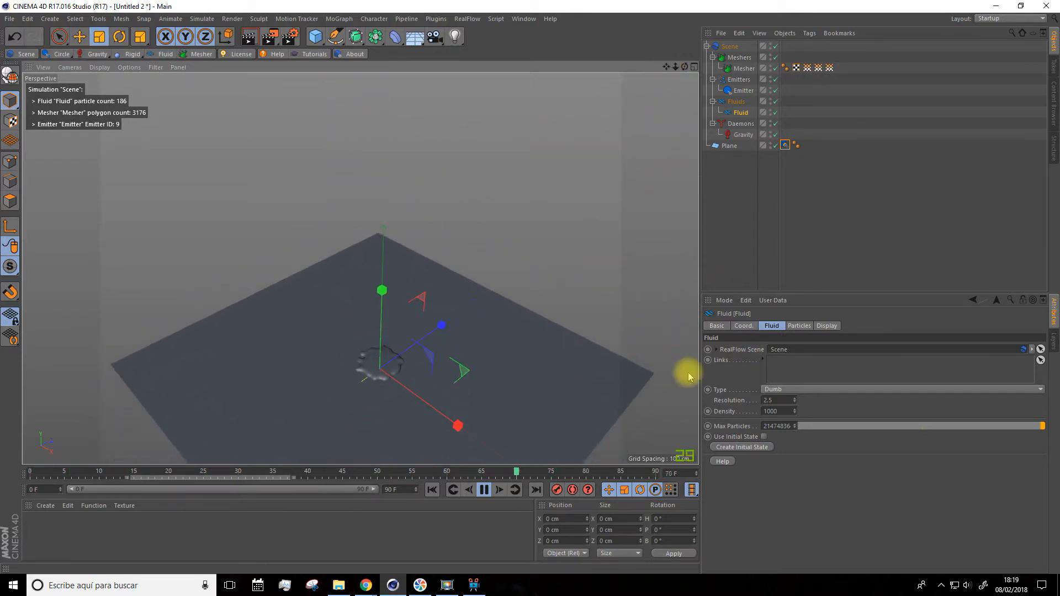
{"action": "left_click", "coordinate": [484, 489]}
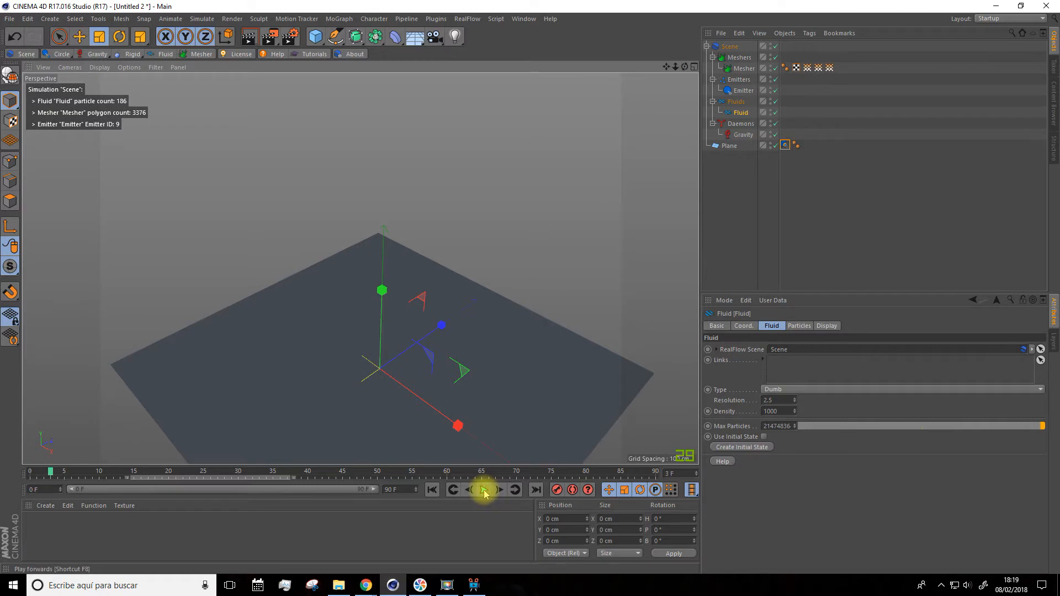
Set the Fluid's Type to Granular, play the simulation with a closer view of the plane, and stop it
{"action": "left_click", "coordinate": [771, 391]}
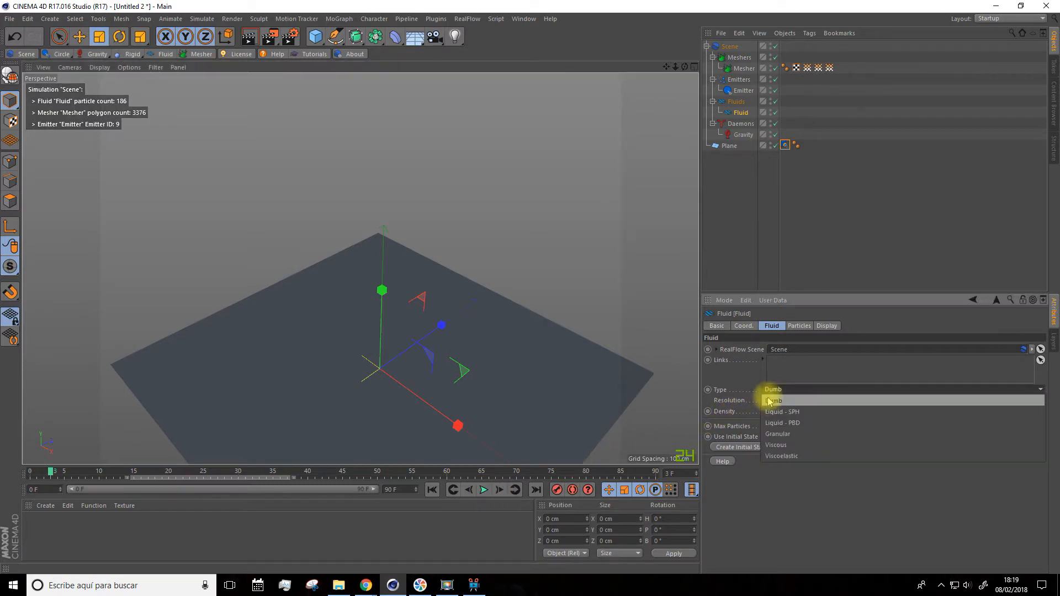
{"action": "left_click", "coordinate": [781, 436]}
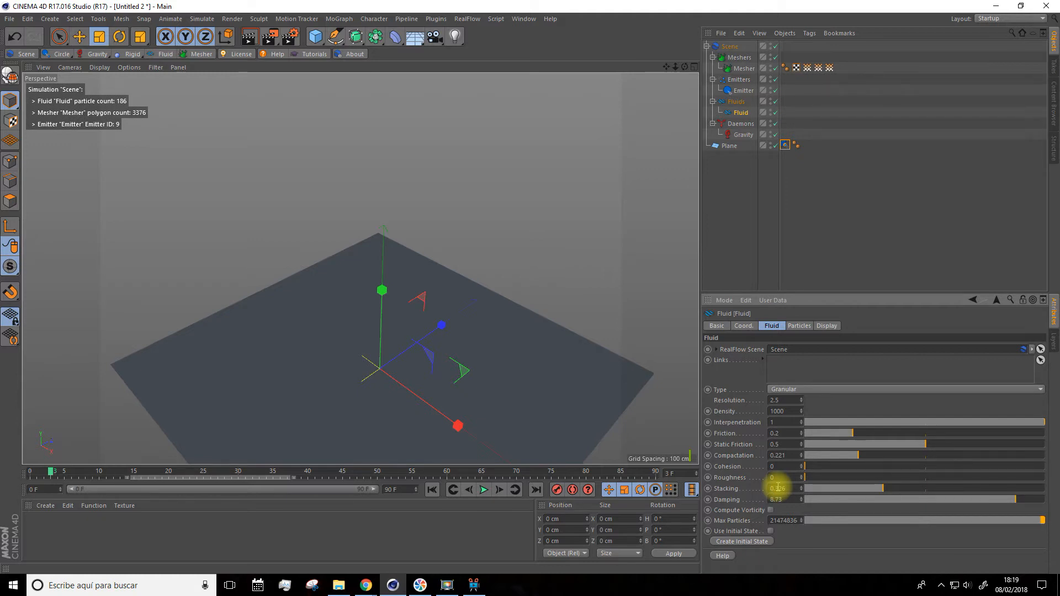
{"action": "left_click_drag", "start_coordinate": [667, 67], "coordinate": [660, 0]}
{"action": "scroll", "coordinate": [441, 247], "scroll_direction": "up", "scroll_amount": 3}
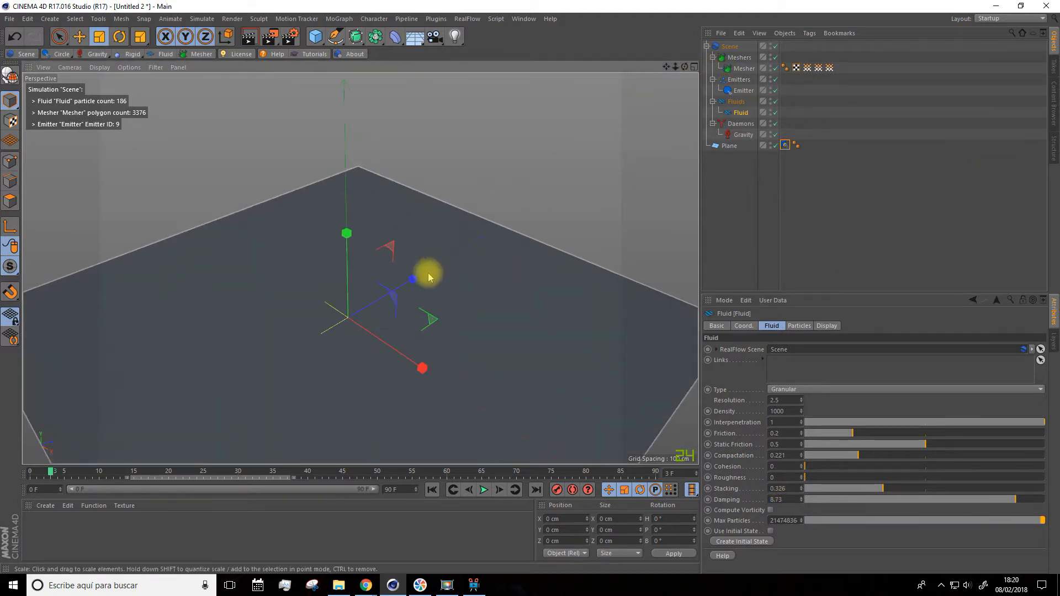
{"action": "left_click", "coordinate": [484, 490]}
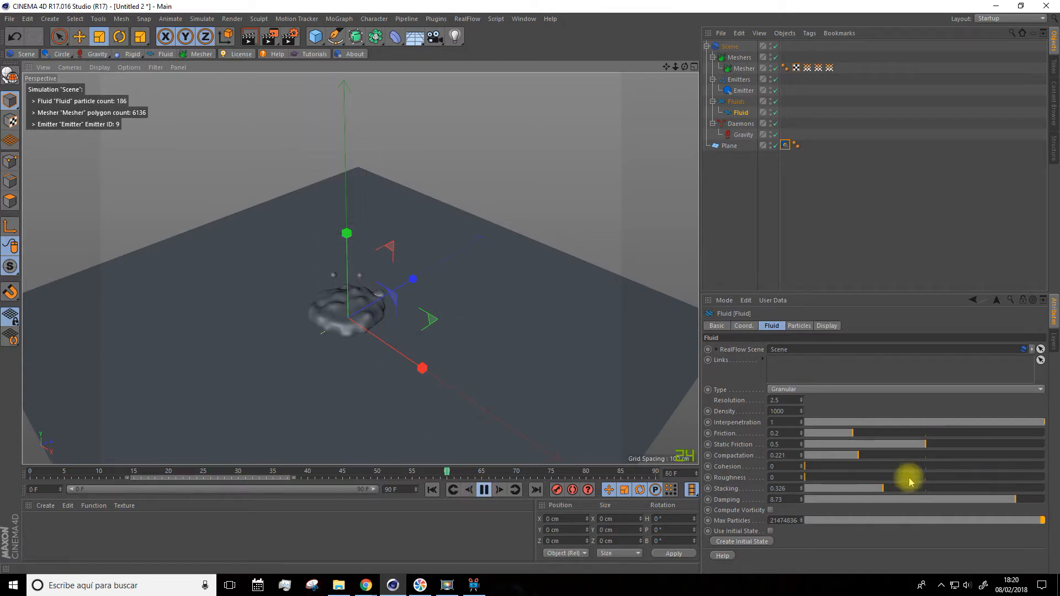
{"action": "left_click", "coordinate": [484, 490]}
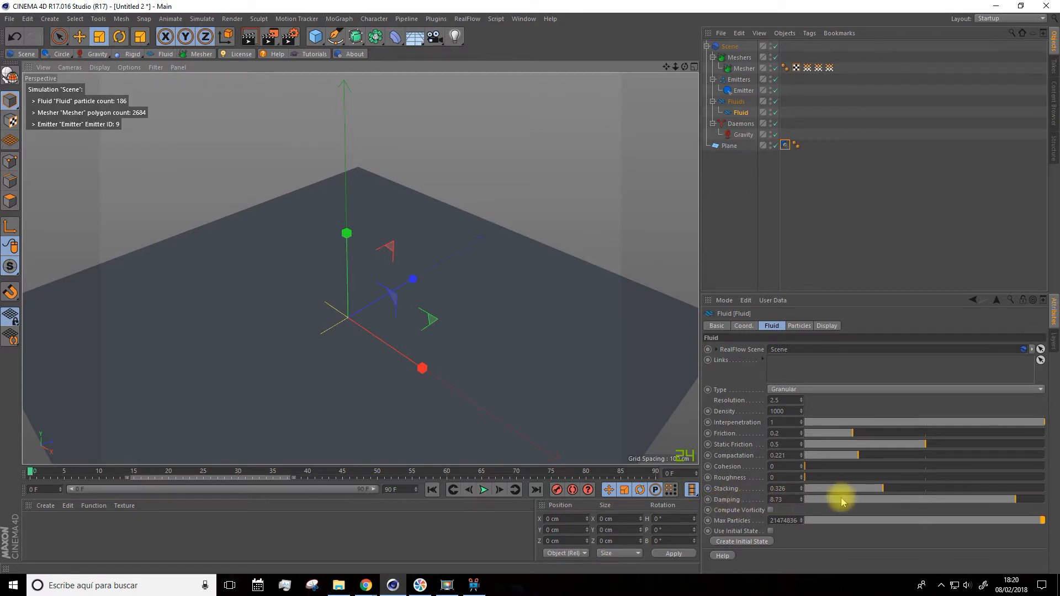
Lower the Granular fluid's Damping to 0.149 and replay the simulation
{"action": "left_click_drag", "start_coordinate": [842, 501], "coordinate": [822, 504]}
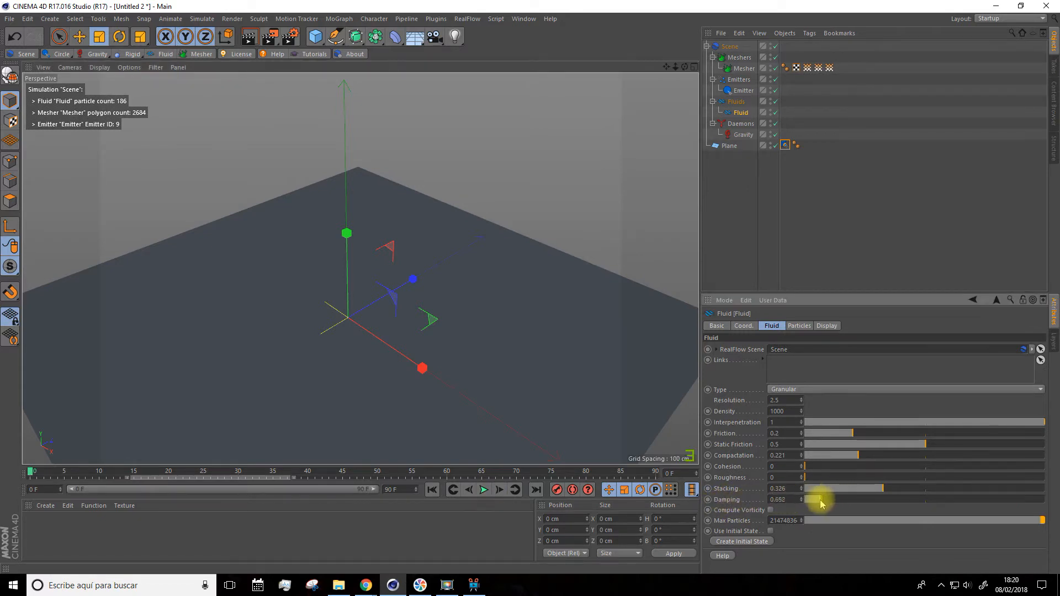
{"action": "left_click", "coordinate": [484, 490]}
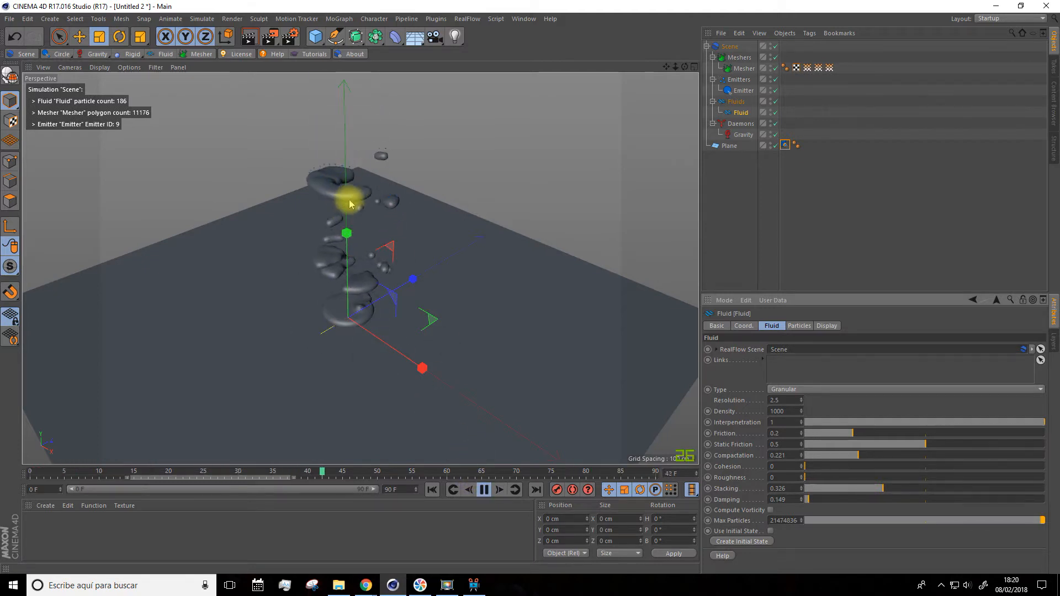
Compare Damping values of 8.295 and 0.721 on the Granular fluid during playback, and set it to 4.771
{"action": "left_click_drag", "start_coordinate": [807, 499], "coordinate": [1004, 500]}
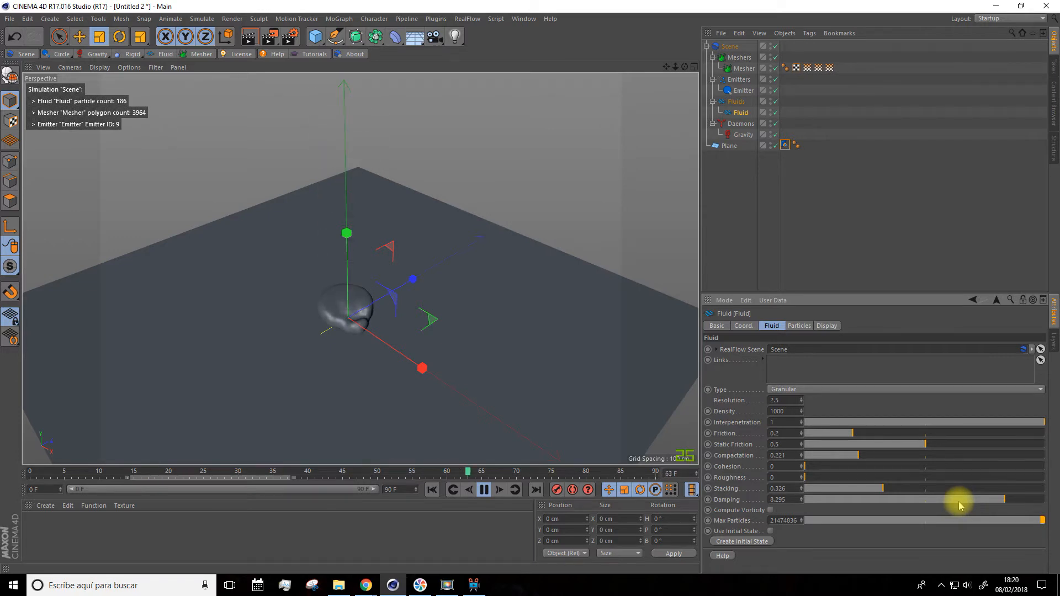
{"action": "mouse_move", "coordinate": [348, 313]}
{"action": "left_mouse_down", "text": "alt"}
{"action": "mouse_move", "coordinate": [355, 342]}
{"action": "mouse_move", "coordinate": [355, 303]}
{"action": "left_mouse_up", "text": "alt"}
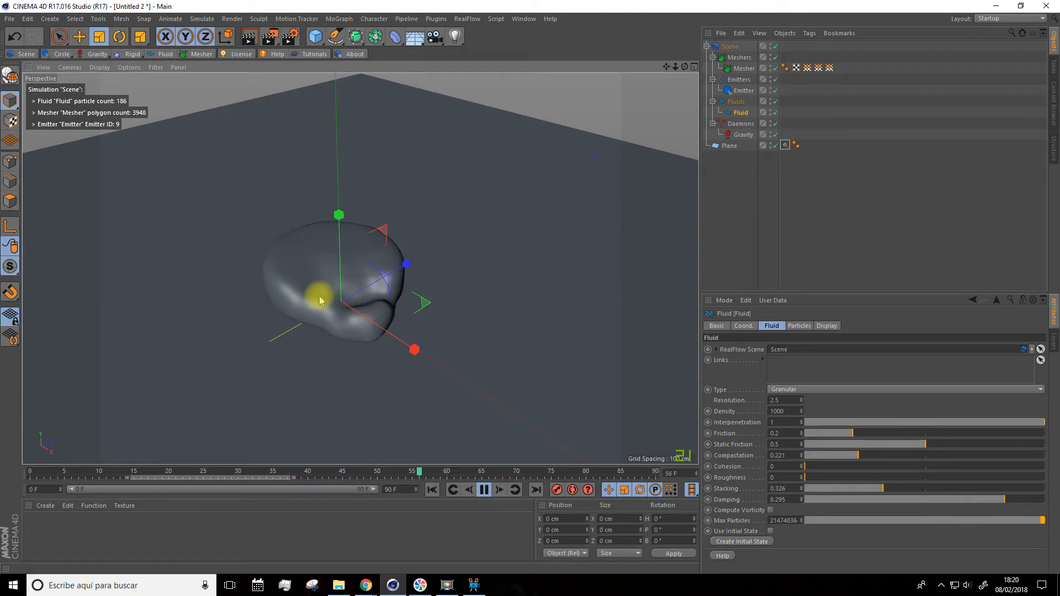
{"action": "left_click_drag", "start_coordinate": [878, 501], "coordinate": [828, 505]}
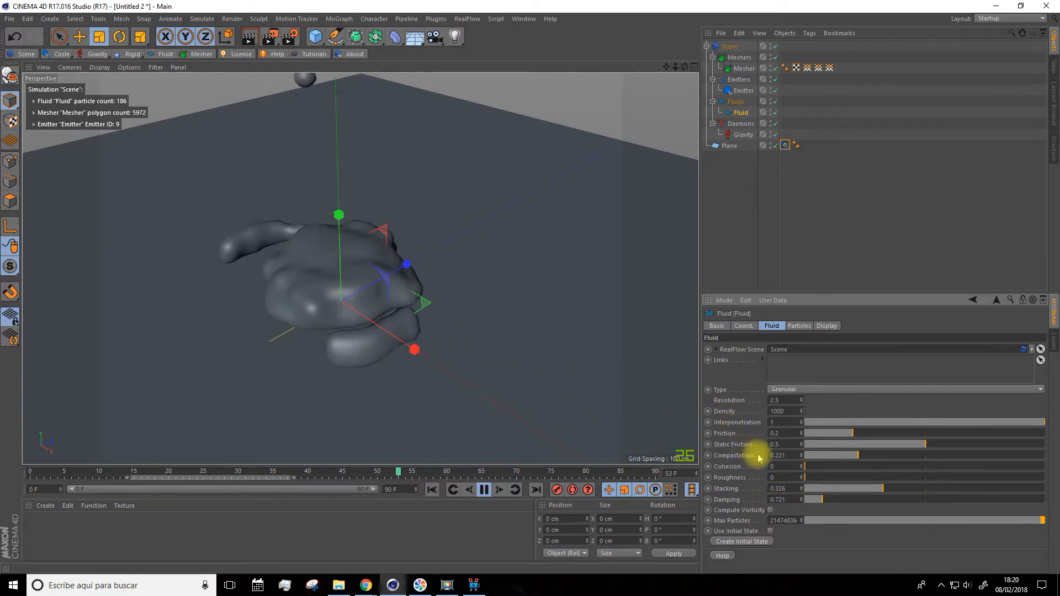
{"action": "left_click_drag", "start_coordinate": [828, 505], "coordinate": [924, 498]}
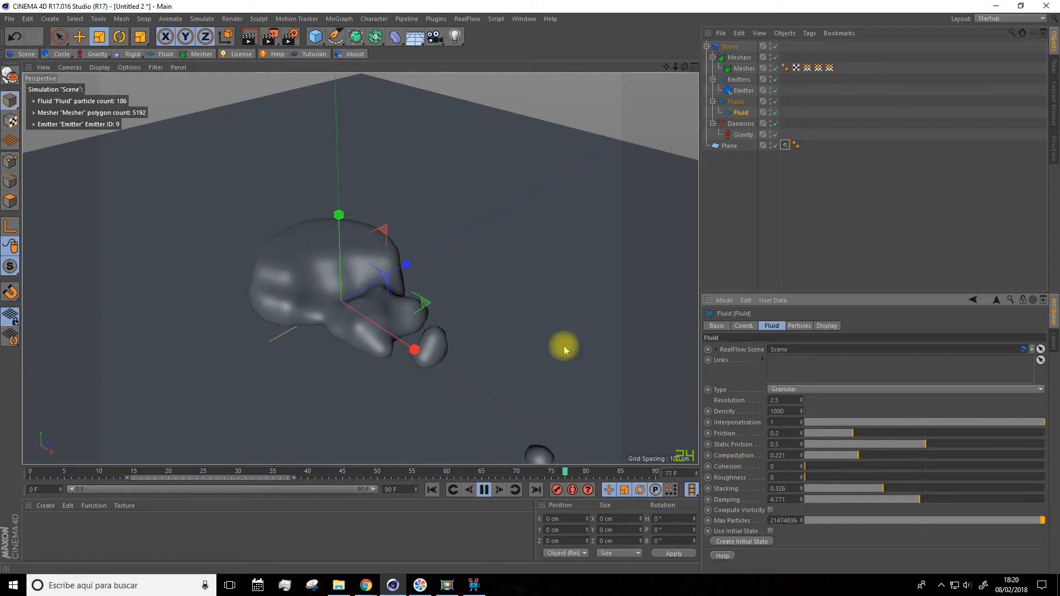
{"action": "scroll", "coordinate": [589, 355], "scroll_direction": "down", "scroll_amount": 3}
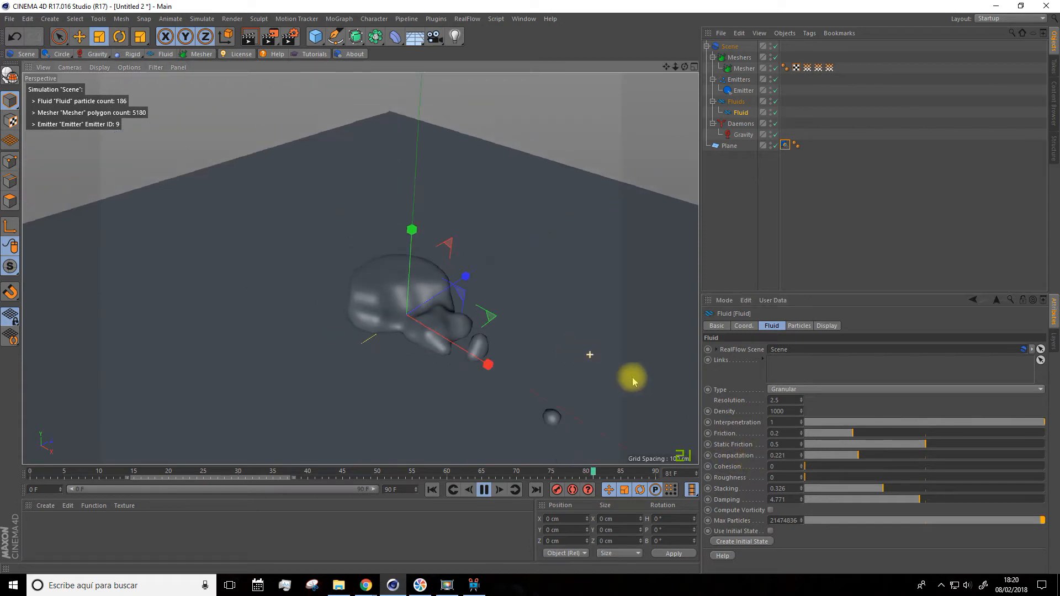
Test the Granular fluid's Compactation at 0.022 and 0.8 while the simulation plays, and stop the playback
{"action": "left_click", "coordinate": [810, 456]}
{"action": "scroll", "coordinate": [479, 363], "scroll_direction": "down", "scroll_amount": 1}
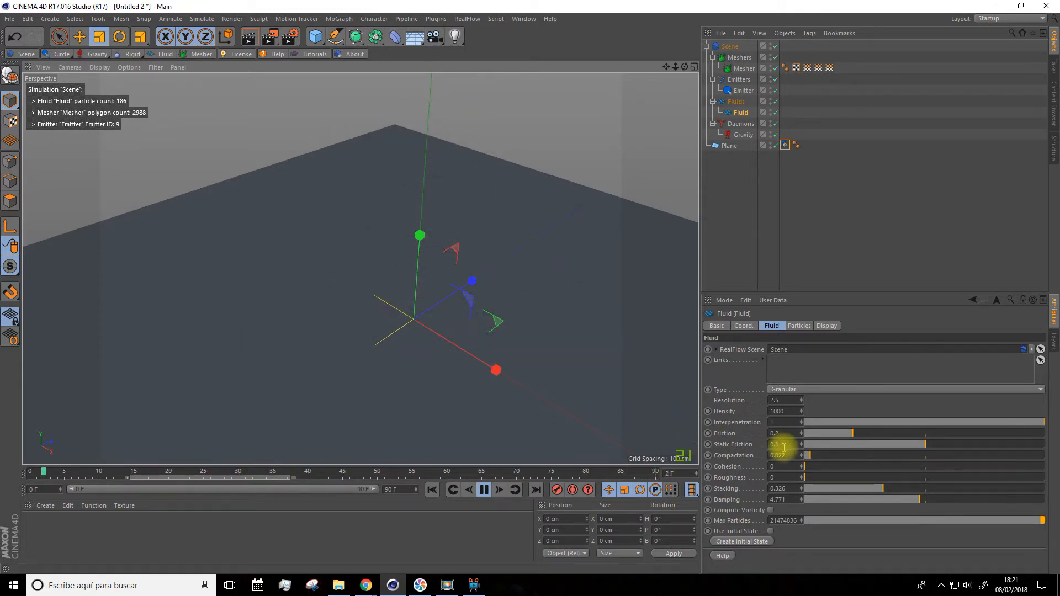
{"action": "left_click", "coordinate": [836, 455]}
{"action": "left_click_drag", "start_coordinate": [837, 455], "coordinate": [997, 456]}
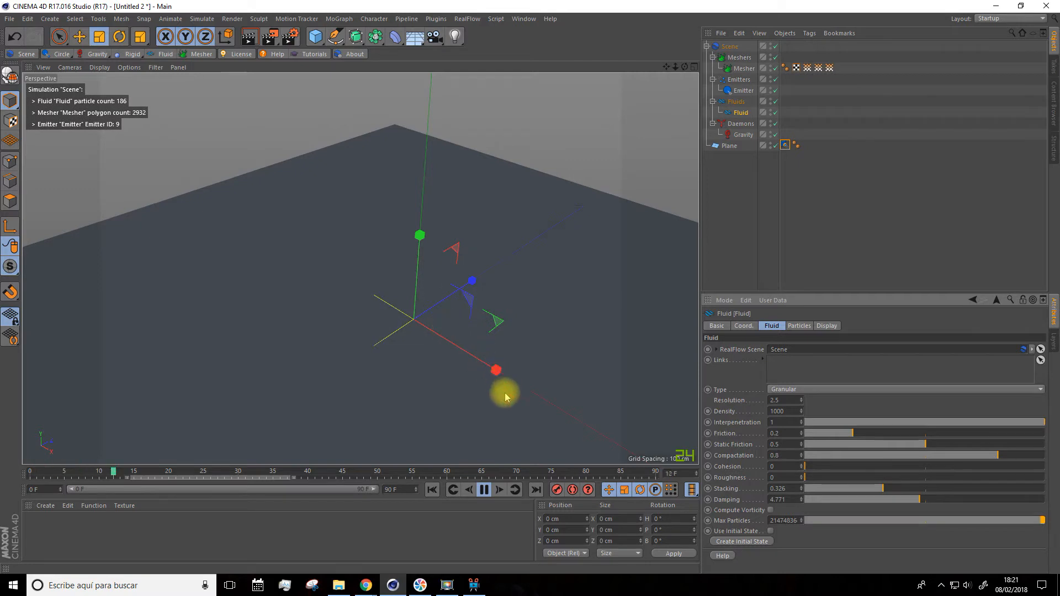
{"action": "left_click", "coordinate": [485, 490]}
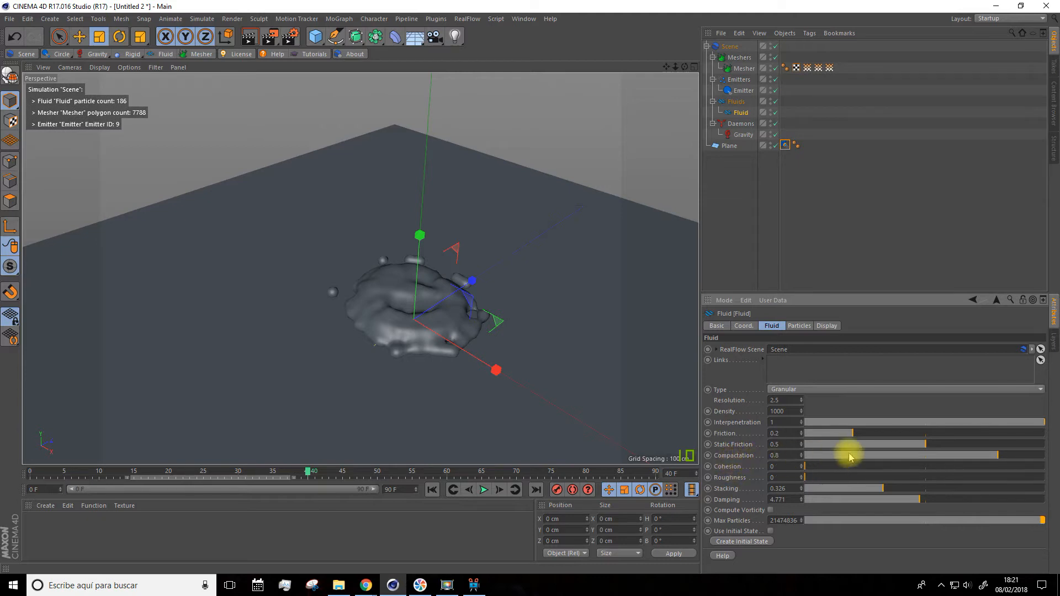
Set the Granular fluid's Cohesion to 0.82 and Compactation to 0.079, and replay the simulation from the start
{"action": "mouse_move", "coordinate": [835, 467]}
{"action": "left_mouse_down"}
{"action": "mouse_move", "coordinate": [994, 468]}
{"action": "mouse_move", "coordinate": [935, 449]}
{"action": "mouse_move", "coordinate": [842, 466]}
{"action": "left_mouse_up"}
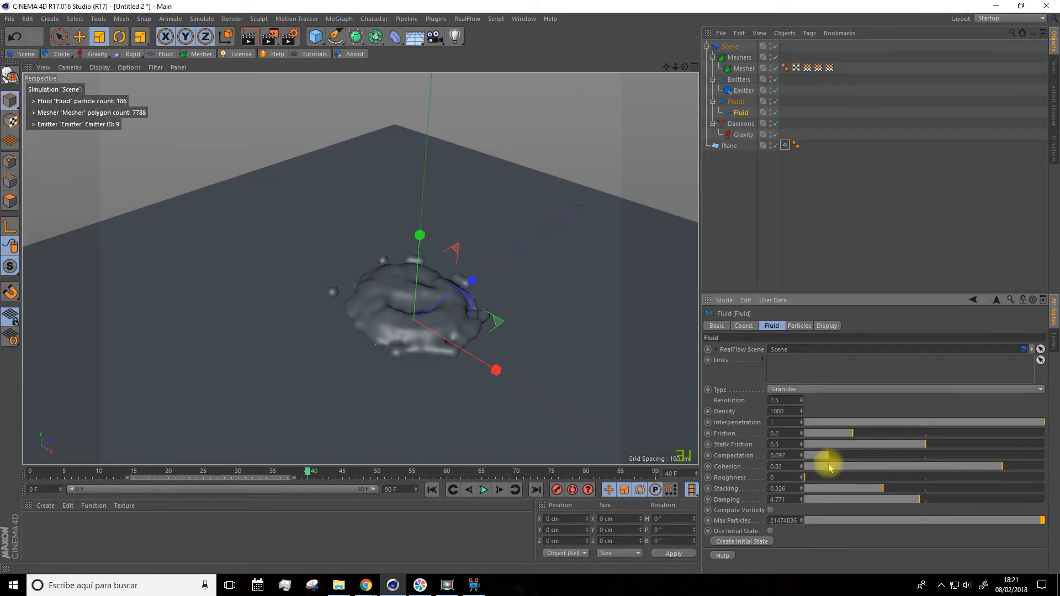
{"action": "left_click", "coordinate": [432, 490]}
{"action": "left_click", "coordinate": [483, 490]}
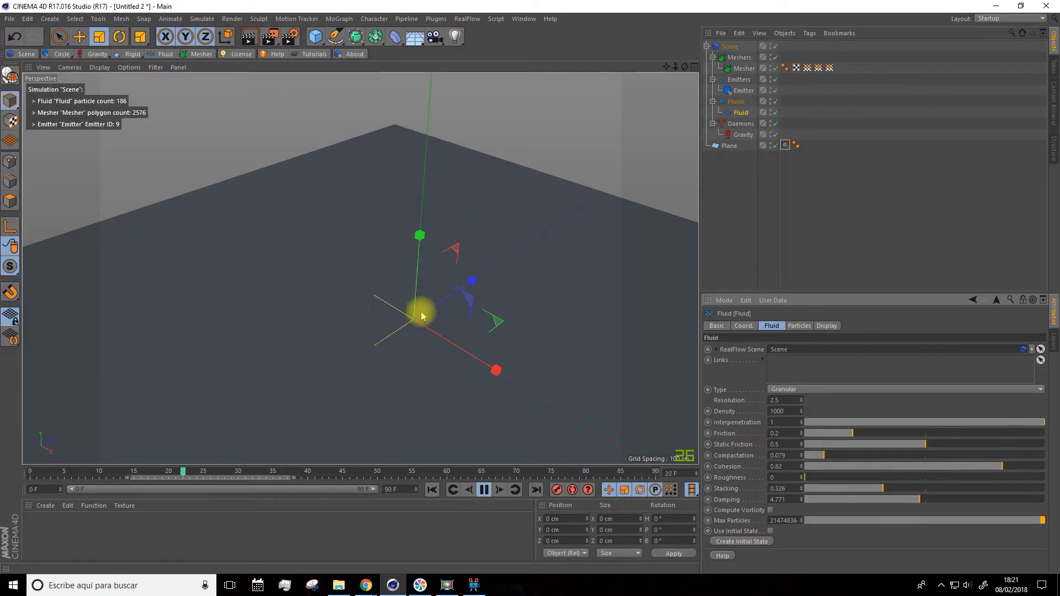
Raise the Granular fluid's Compactation to 0.63, lower Static Friction to 0.093 during playback, and stop the simulation
{"action": "left_click", "coordinate": [940, 456]}
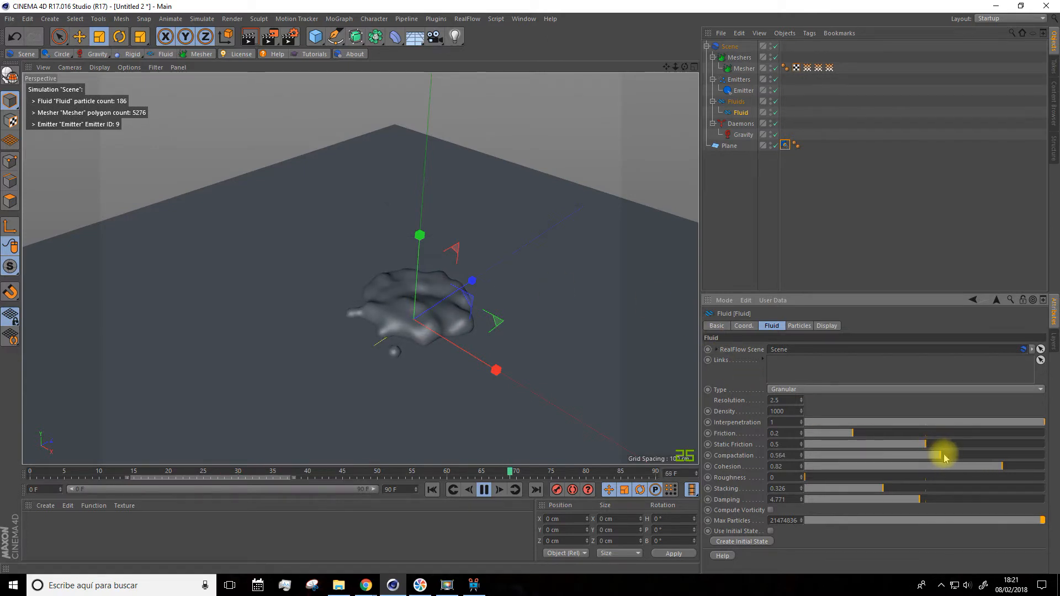
{"action": "left_click_drag", "start_coordinate": [925, 444], "coordinate": [851, 444]}
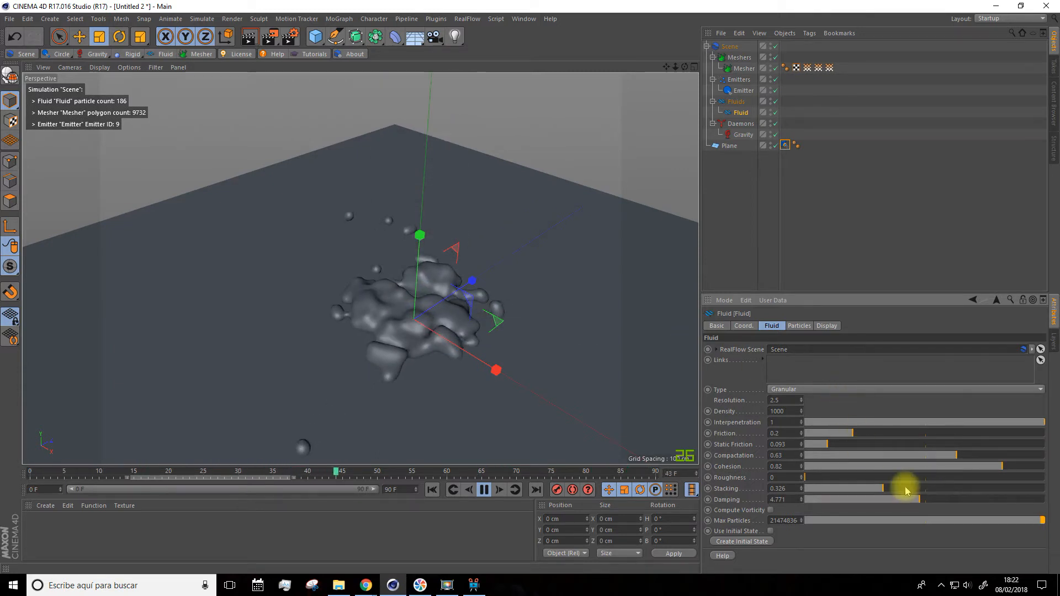
{"action": "left_click", "coordinate": [484, 490]}
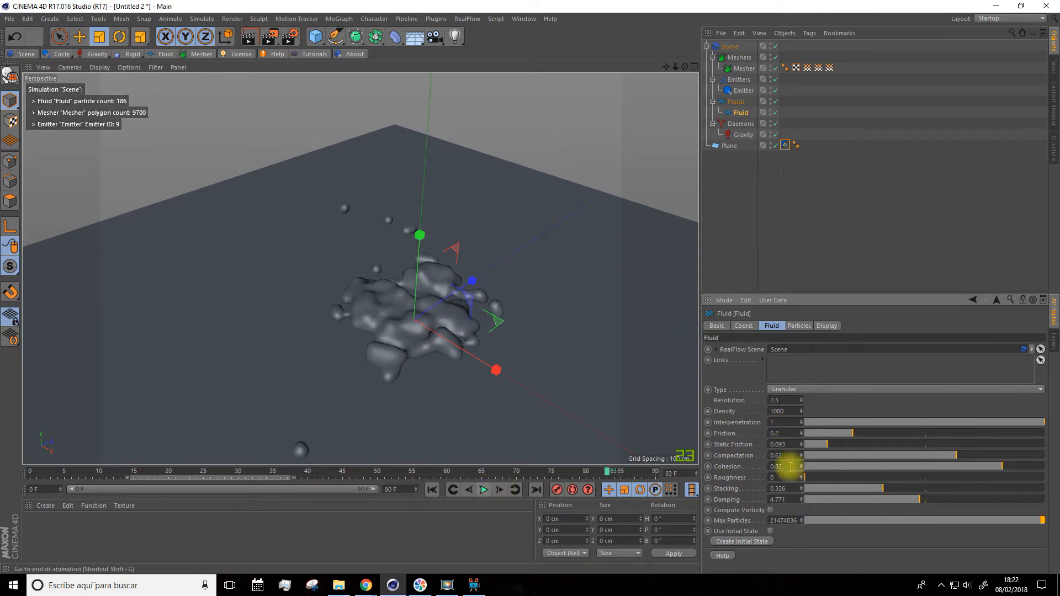
Set the Fluid's Type to Viscous with a Viscosity of 0.019, and play the simulation from the start
{"action": "left_click", "coordinate": [799, 390]}
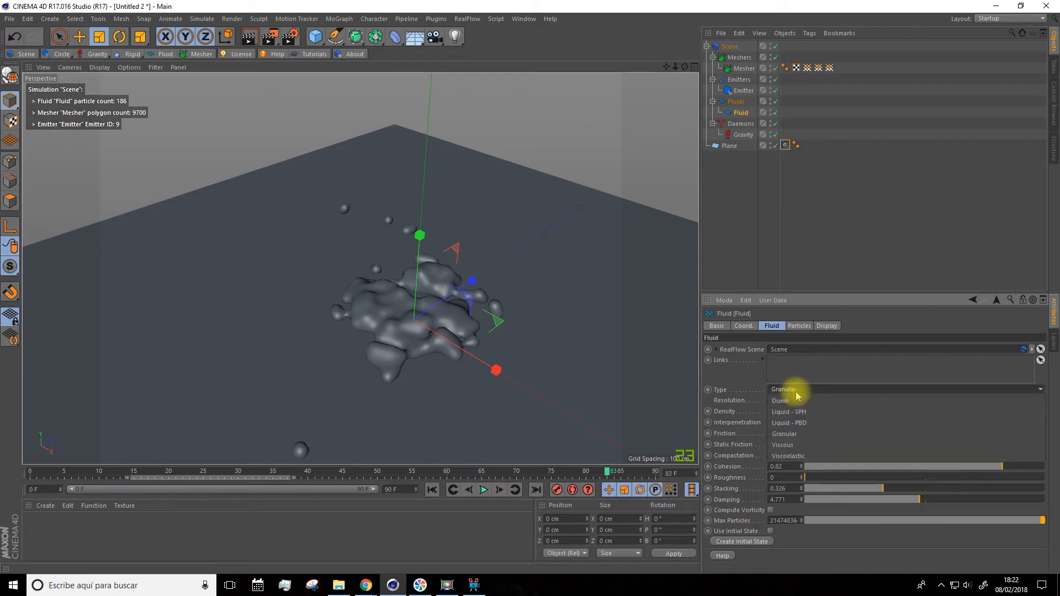
{"action": "left_click", "coordinate": [796, 446]}
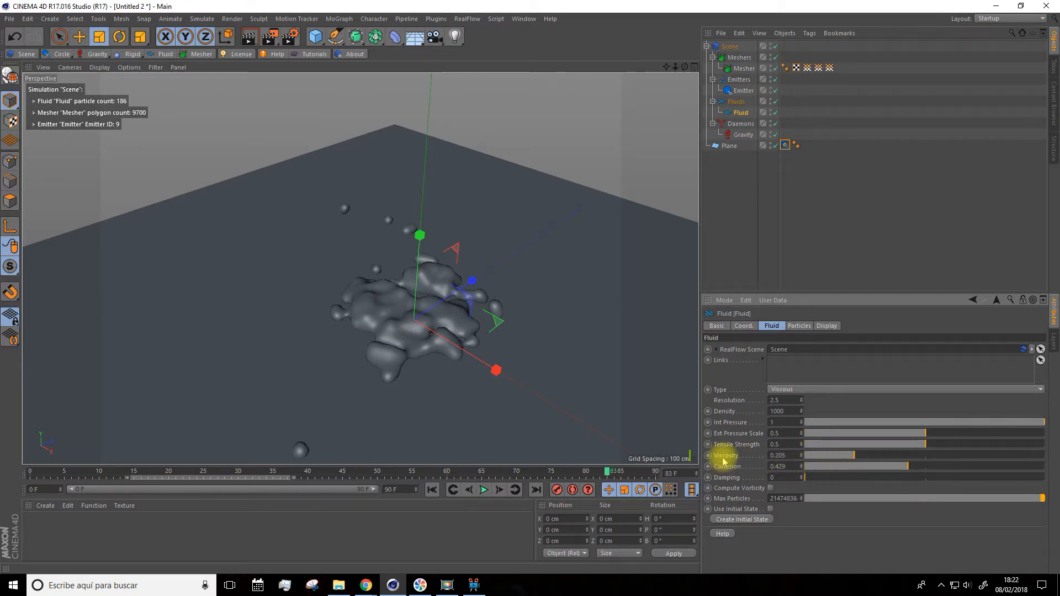
{"action": "left_click", "coordinate": [432, 489]}
{"action": "left_click", "coordinate": [484, 490]}
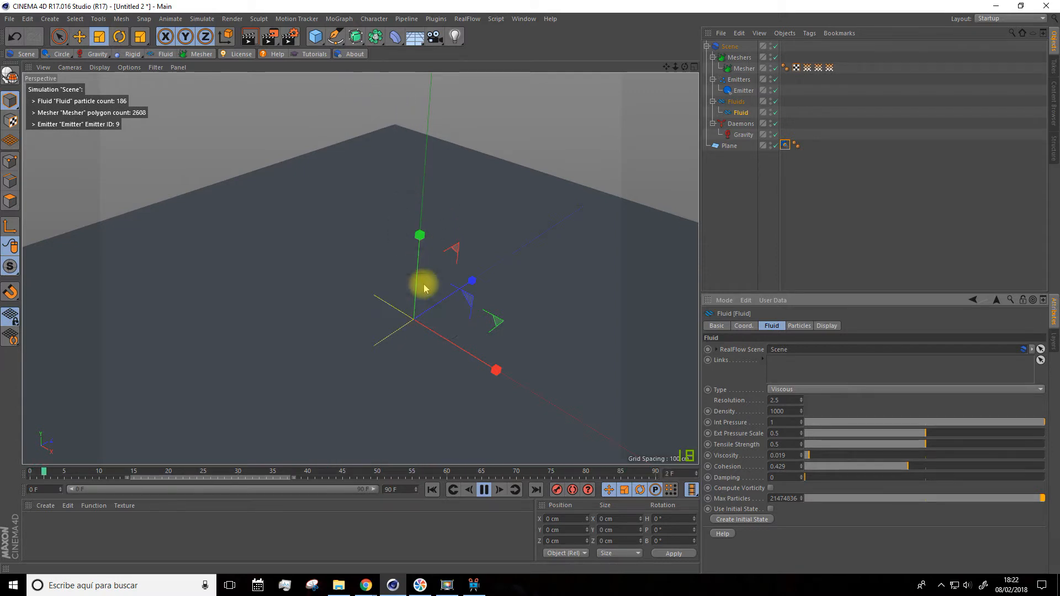
Try the Viscous fluid with Viscosity 0.887 and Damping 9.348, and reduce the Viscosity to 0.505
{"action": "left_click_drag", "start_coordinate": [807, 455], "coordinate": [1018, 457]}
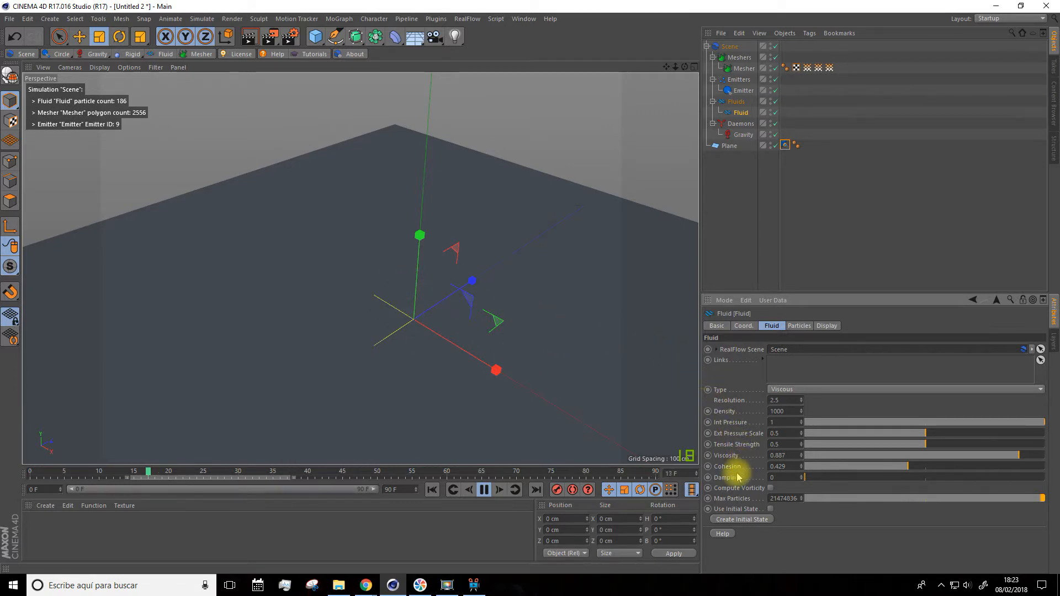
{"action": "left_click_drag", "start_coordinate": [817, 480], "coordinate": [1028, 487]}
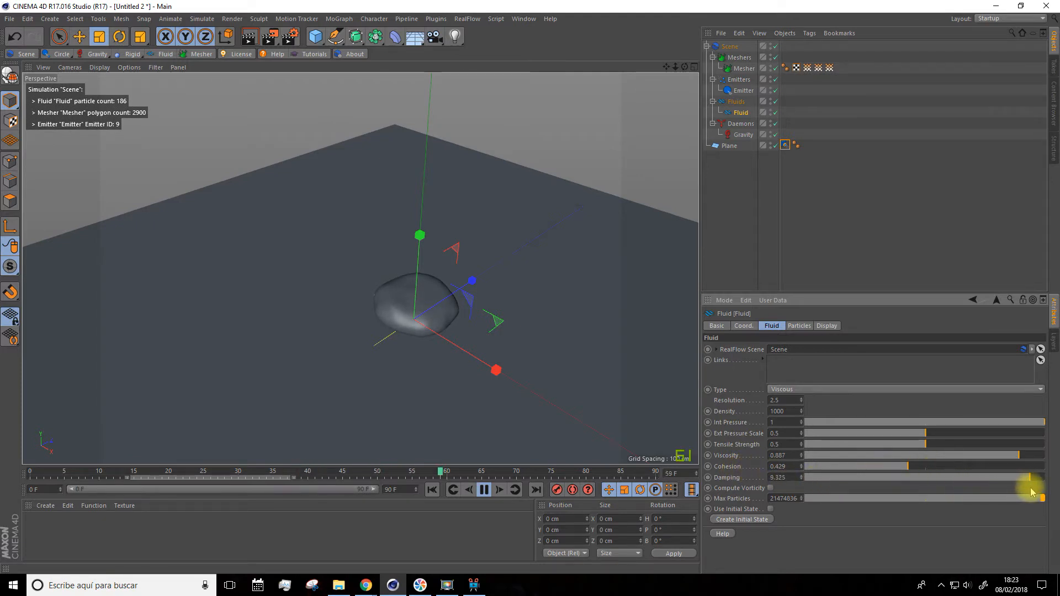
{"action": "left_click", "coordinate": [928, 457]}
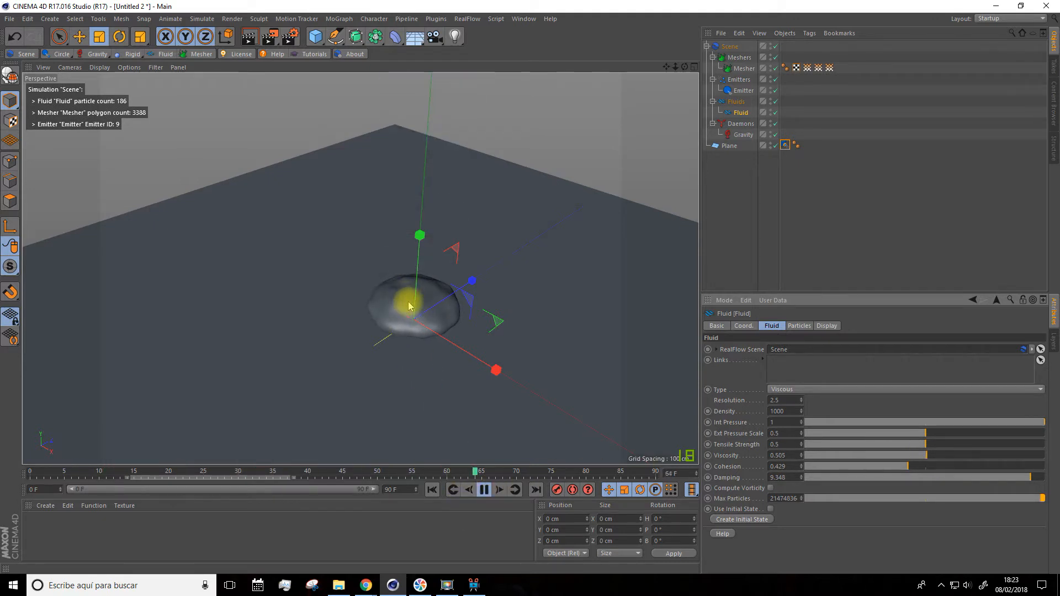
Lower the Viscous fluid's Damping to 0.149, raise its Viscosity to 0.907, and stop the playback
{"action": "left_click_drag", "start_coordinate": [937, 479], "coordinate": [806, 481]}
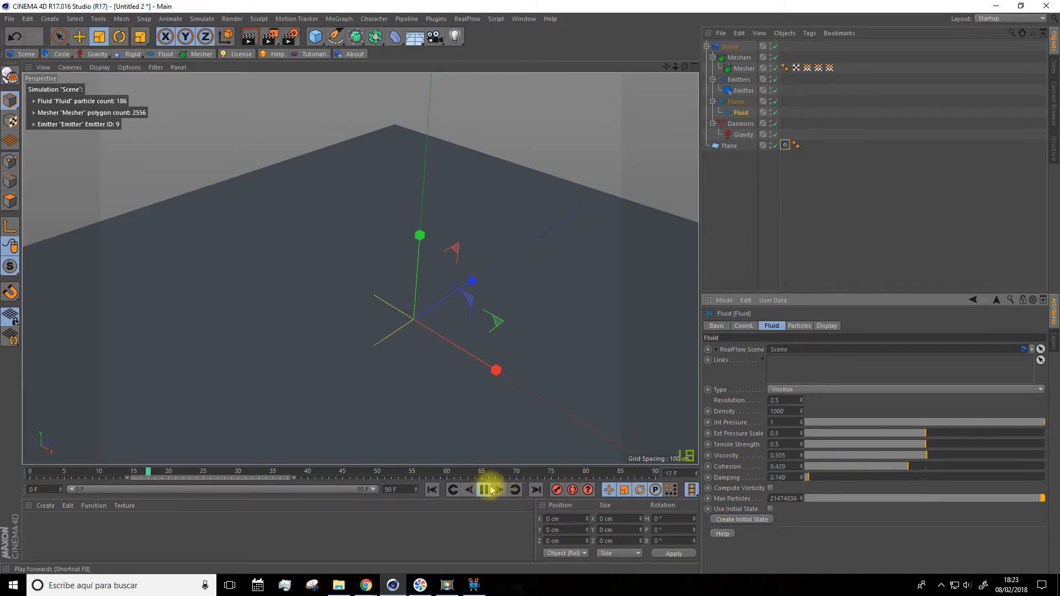
{"action": "left_click_drag", "start_coordinate": [926, 456], "coordinate": [1025, 460]}
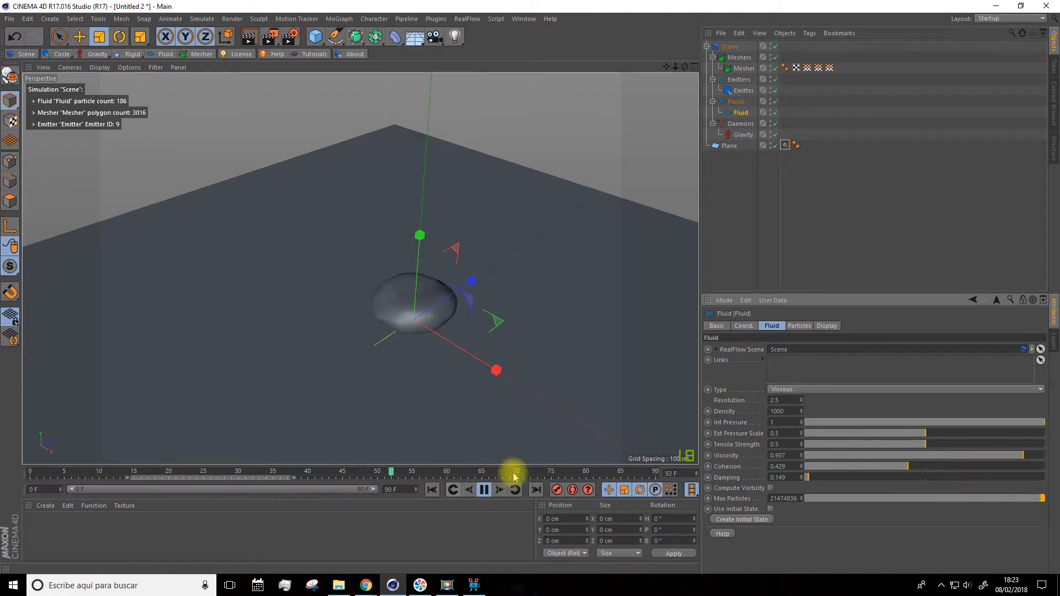
{"action": "left_click", "coordinate": [483, 489]}
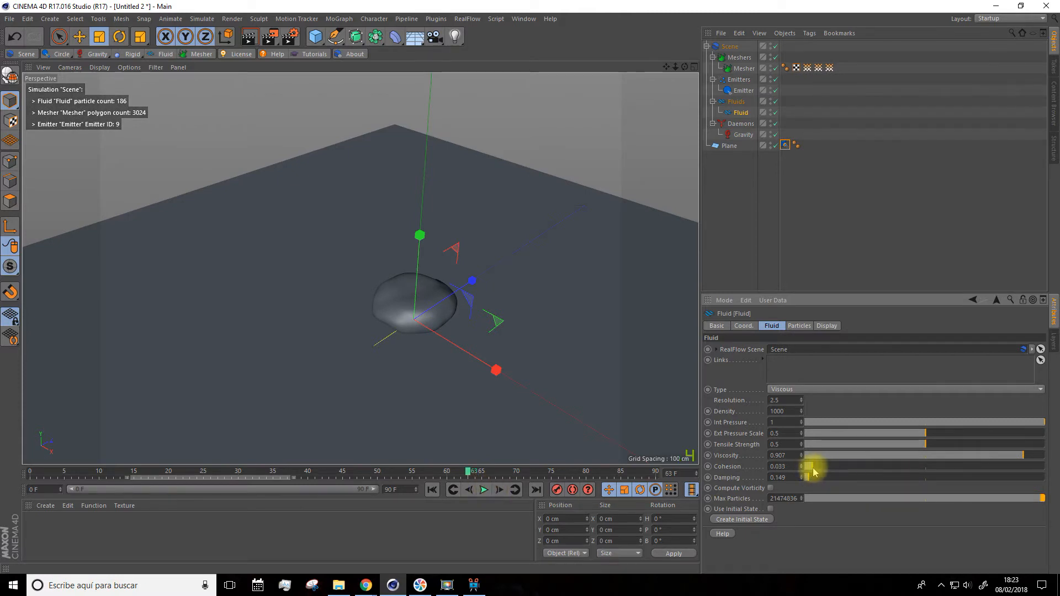
Set the Viscous fluid's Cohesion to 0.033, Viscosity to 0.491 and Damping to 4.977, and replay the simulation
{"action": "left_click", "coordinate": [924, 455]}
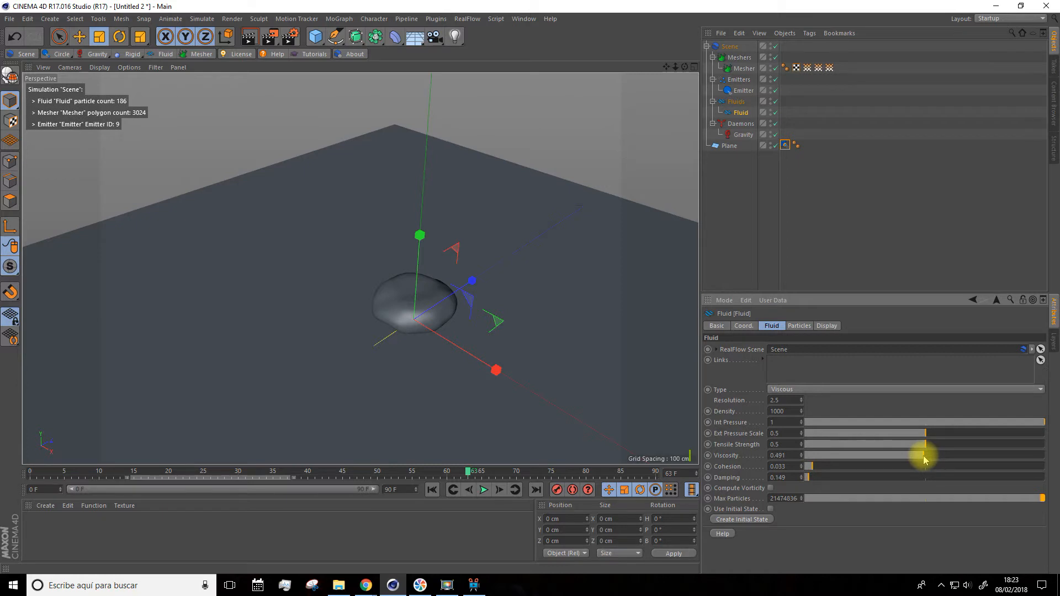
{"action": "left_click", "coordinate": [925, 478]}
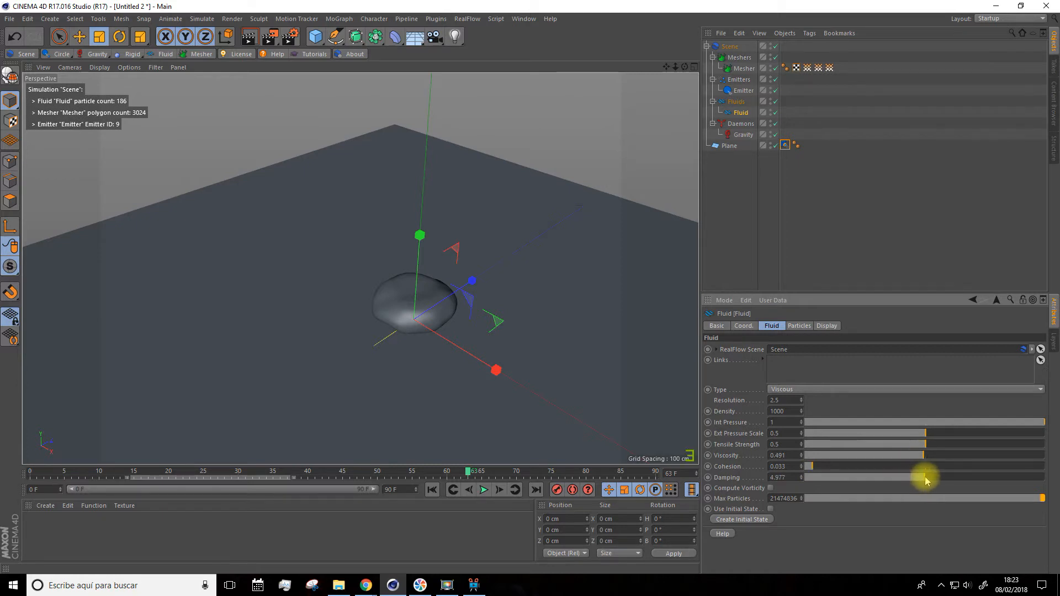
{"action": "left_click", "coordinate": [432, 490]}
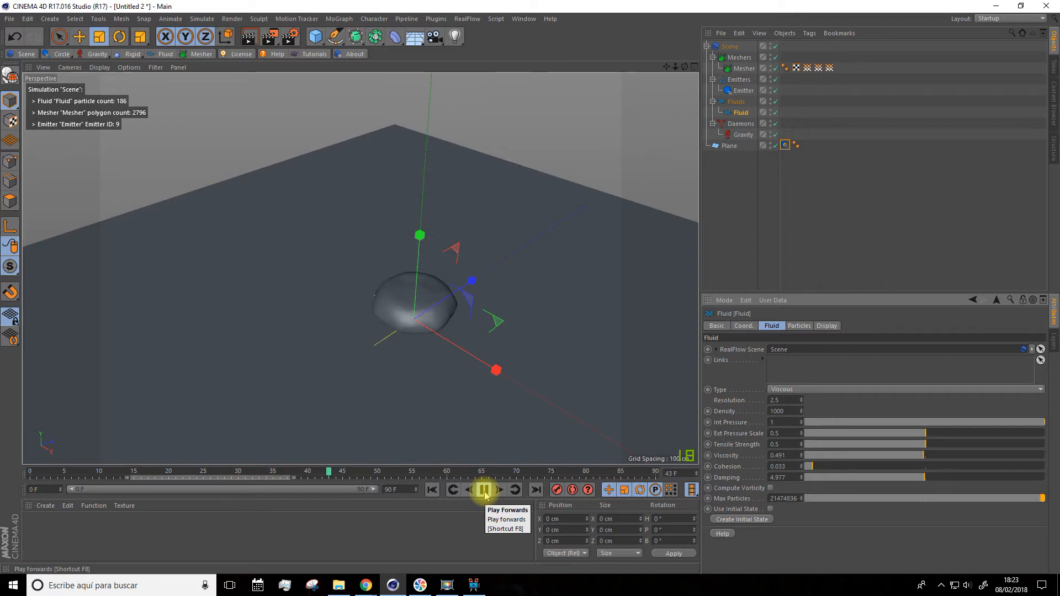
{"action": "scroll", "coordinate": [397, 300], "scroll_direction": "up", "scroll_amount": 5}
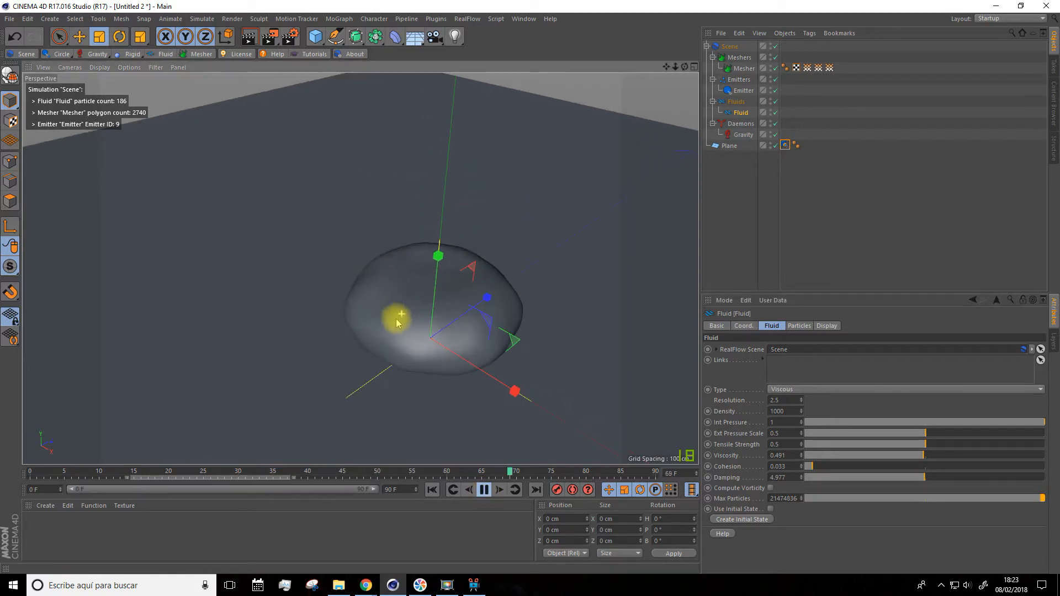
{"action": "scroll", "coordinate": [387, 331], "scroll_direction": "down", "scroll_amount": 6}
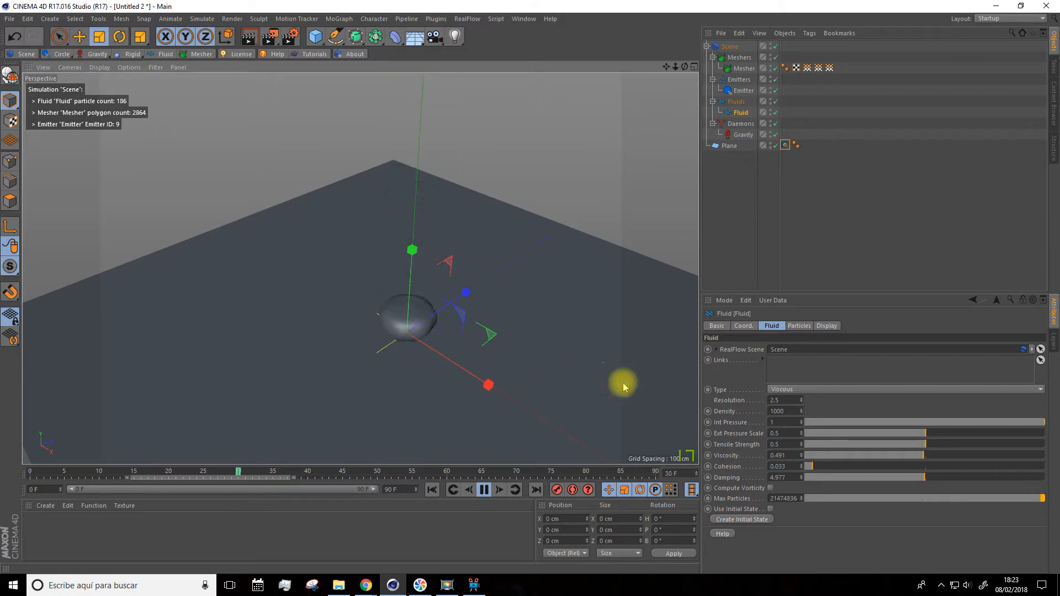
Set the Viscous fluid's Damping to 0.629, Cohesion to 0.289 and Viscosity to 0.088 while the simulation plays
{"action": "left_click", "coordinate": [833, 478]}
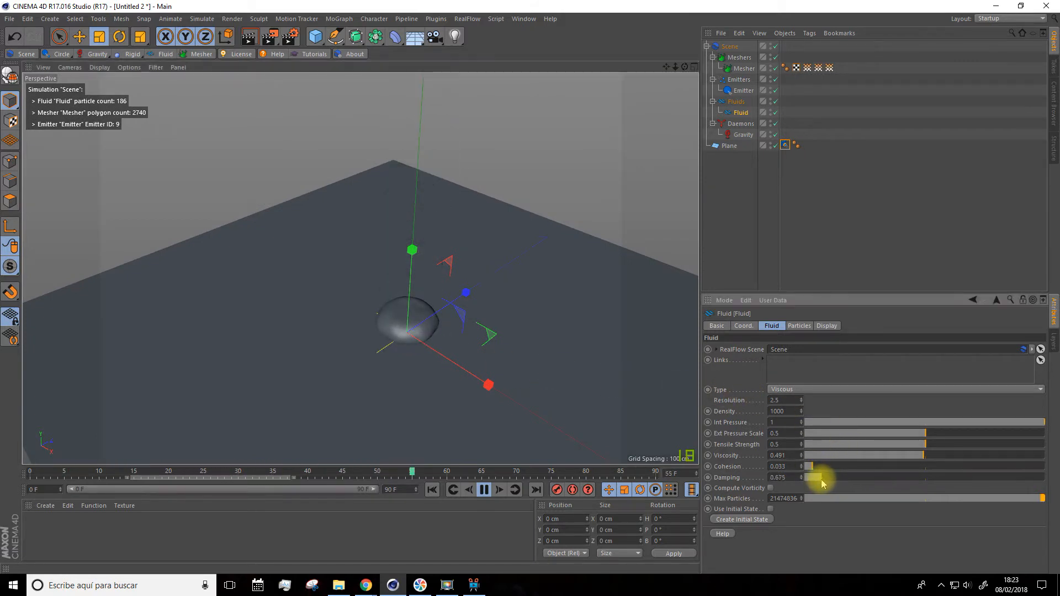
{"action": "mouse_move", "coordinate": [833, 468]}
{"action": "left_mouse_down"}
{"action": "mouse_move", "coordinate": [874, 466]}
{"action": "mouse_move", "coordinate": [823, 456]}
{"action": "left_mouse_up"}
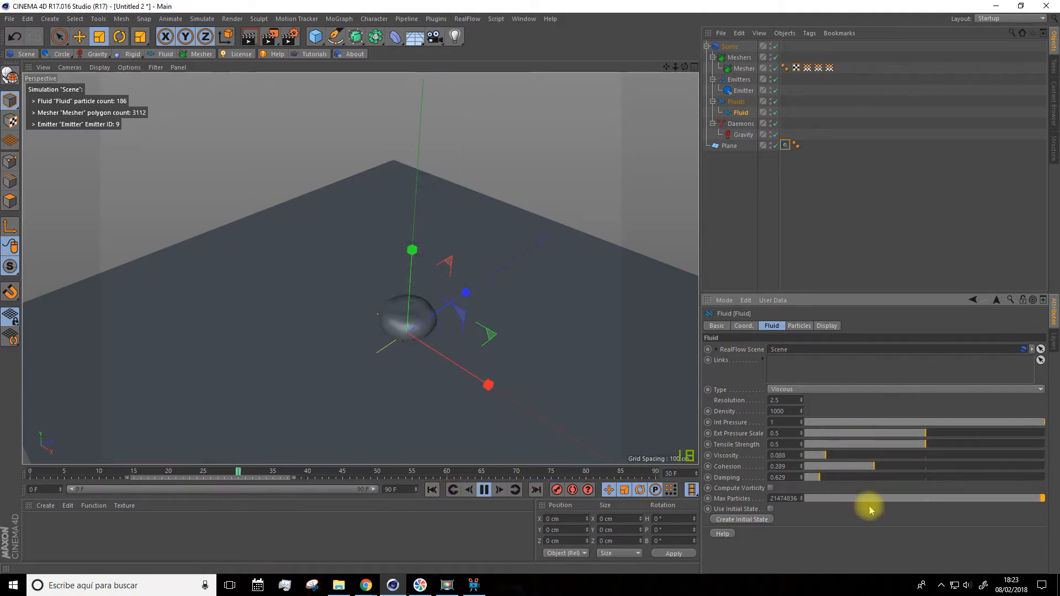
{"action": "scroll", "coordinate": [397, 315], "scroll_direction": "up", "scroll_amount": 5}
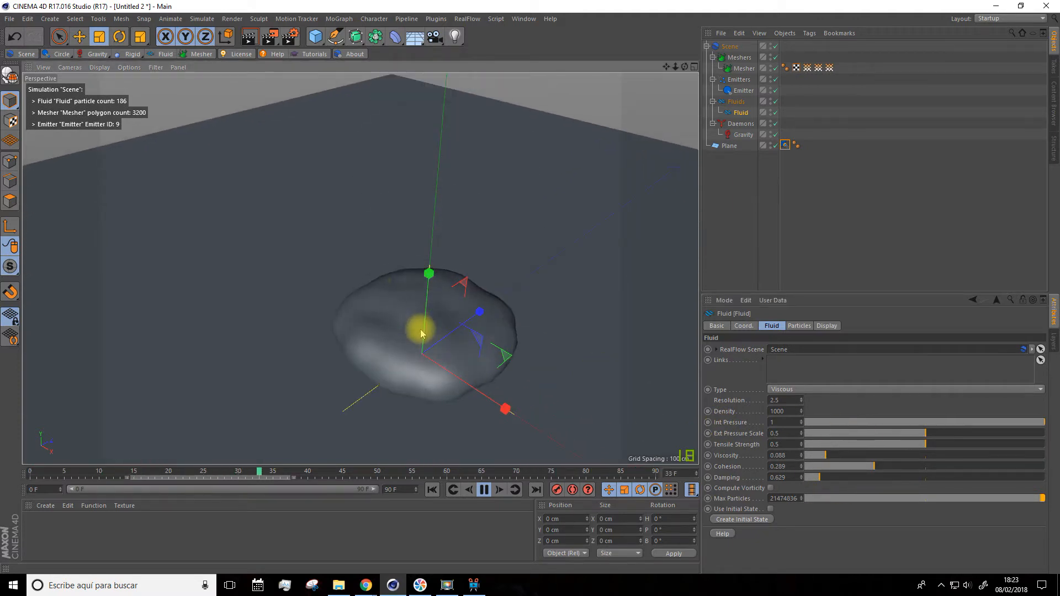
Set the Fluid's Type to Viscoelastic and watch the simulation play with a wider view of the plane
{"action": "left_click", "coordinate": [825, 390]}
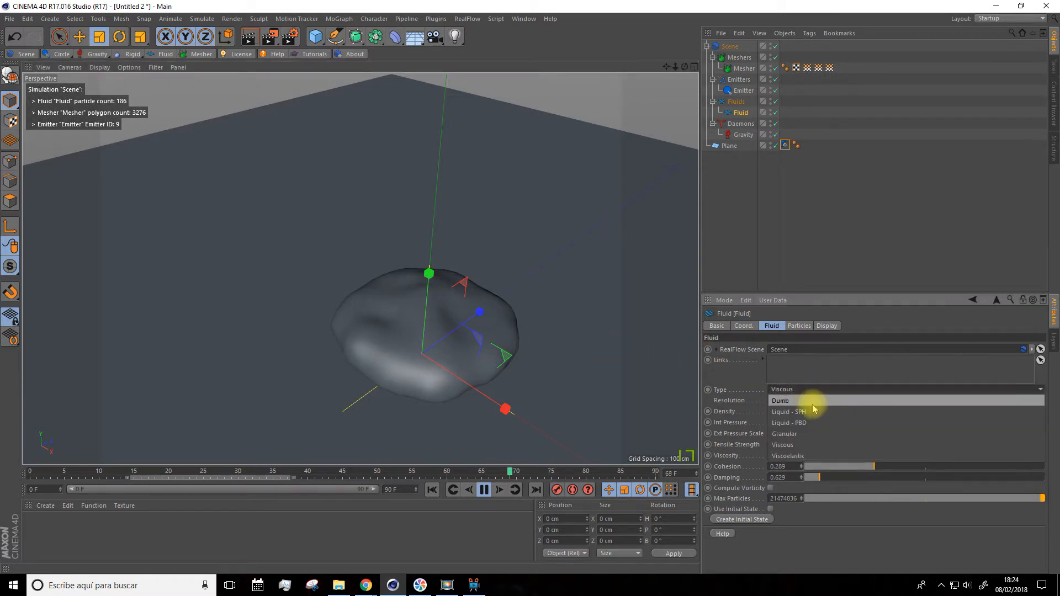
{"action": "left_click", "coordinate": [794, 457]}
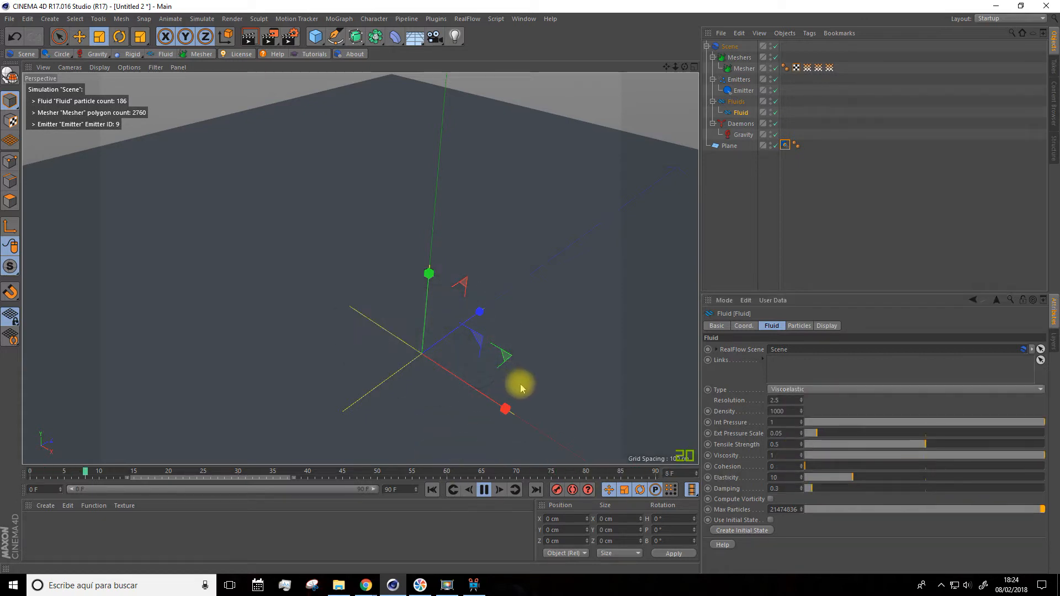
{"action": "scroll", "coordinate": [521, 388], "scroll_direction": "down", "scroll_amount": 5}
{"action": "left_click_drag", "start_coordinate": [666, 67], "coordinate": [579, 26]}
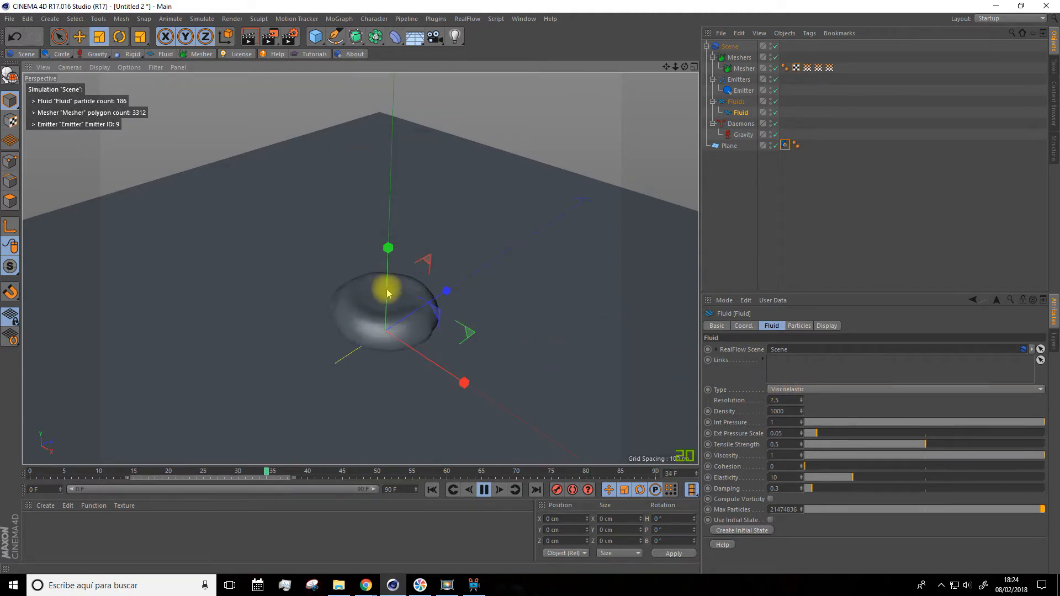
Raise the Viscoelastic fluid's Damping to 7.082 and on to 9.805 while the simulation plays
{"action": "left_click_drag", "start_coordinate": [811, 488], "coordinate": [975, 488]}
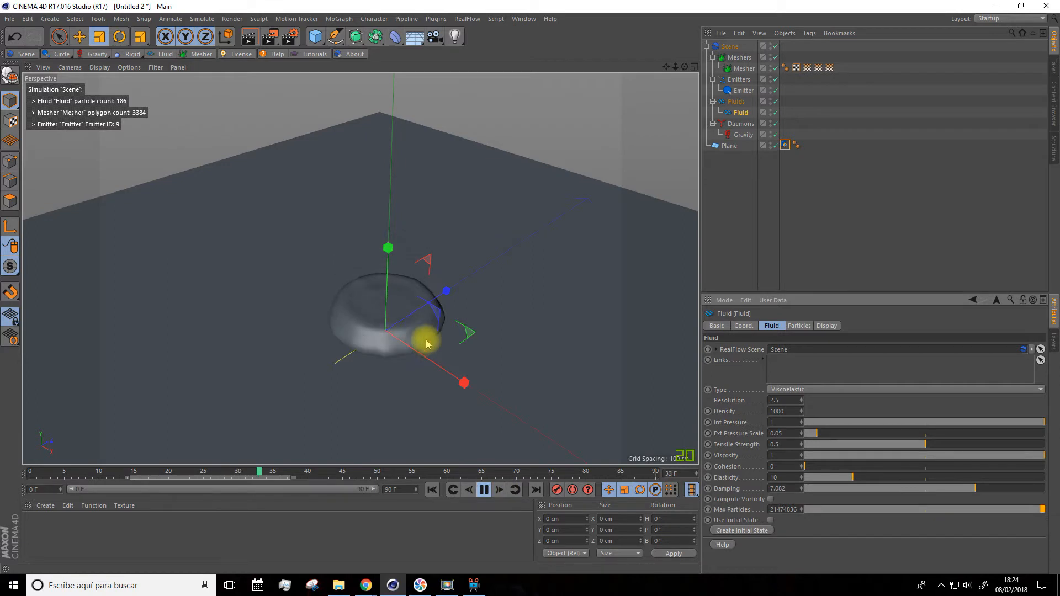
{"action": "left_click_drag", "start_coordinate": [988, 490], "coordinate": [1038, 489]}
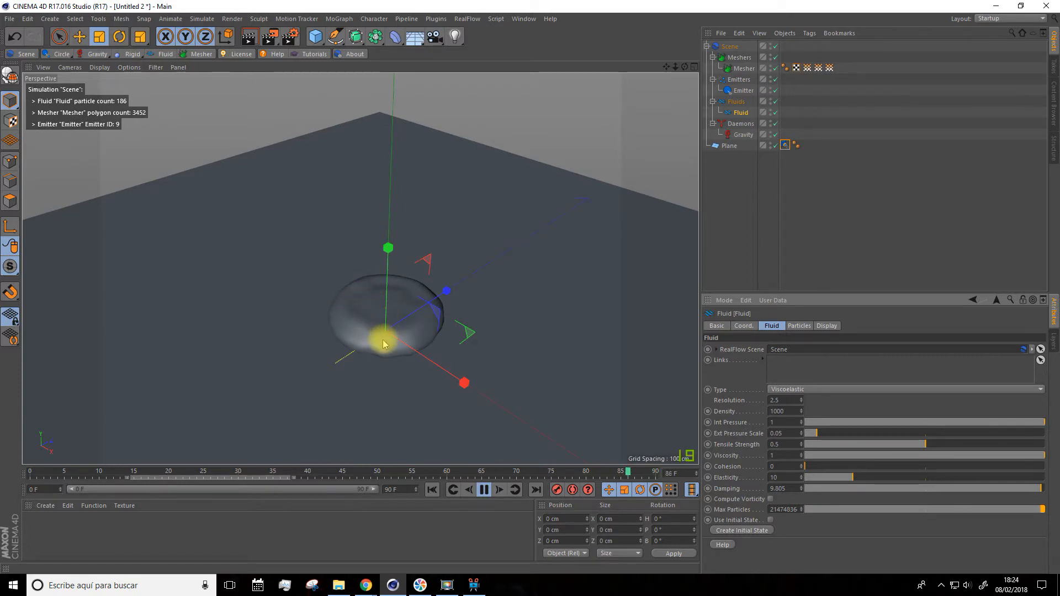
Set the Viscoelastic fluid's Damping to 5.046 and Viscosity to 0.166 while the simulation plays, and pause playback
{"action": "left_click", "coordinate": [926, 489]}
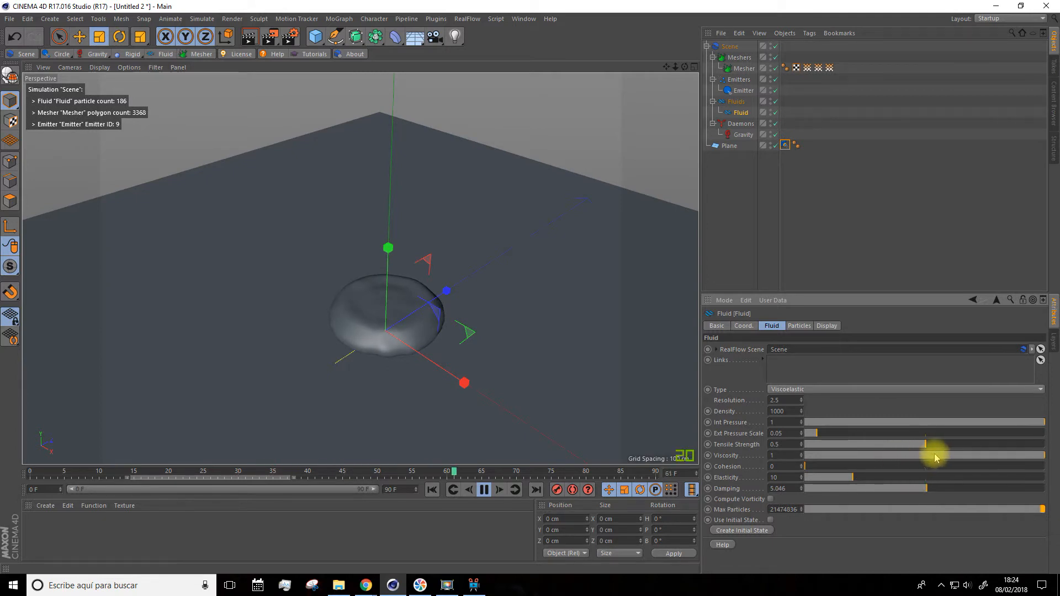
{"action": "left_click_drag", "start_coordinate": [925, 456], "coordinate": [846, 457]}
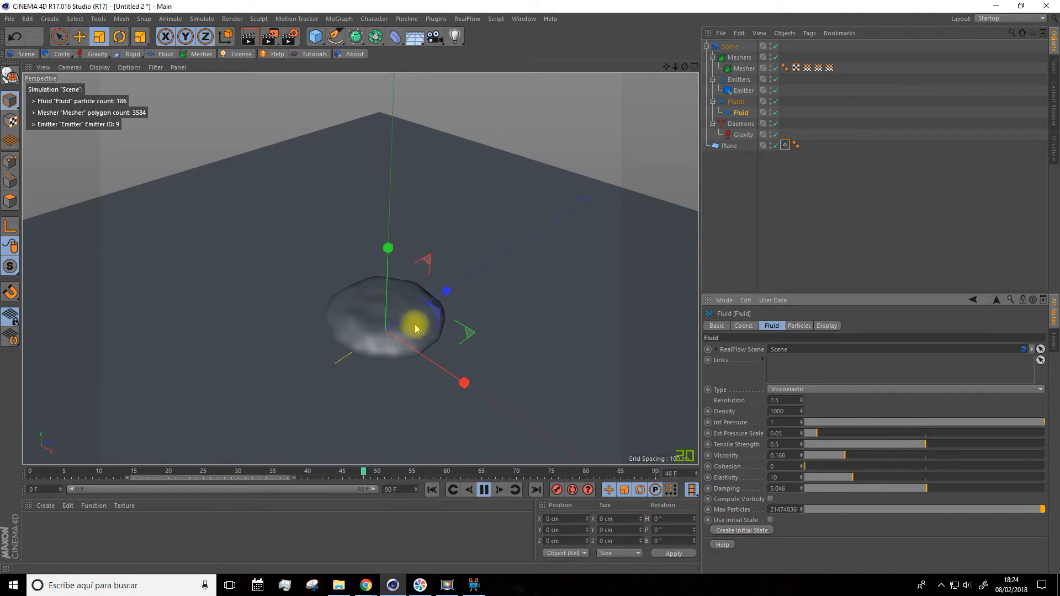
{"action": "left_click", "coordinate": [484, 489]}
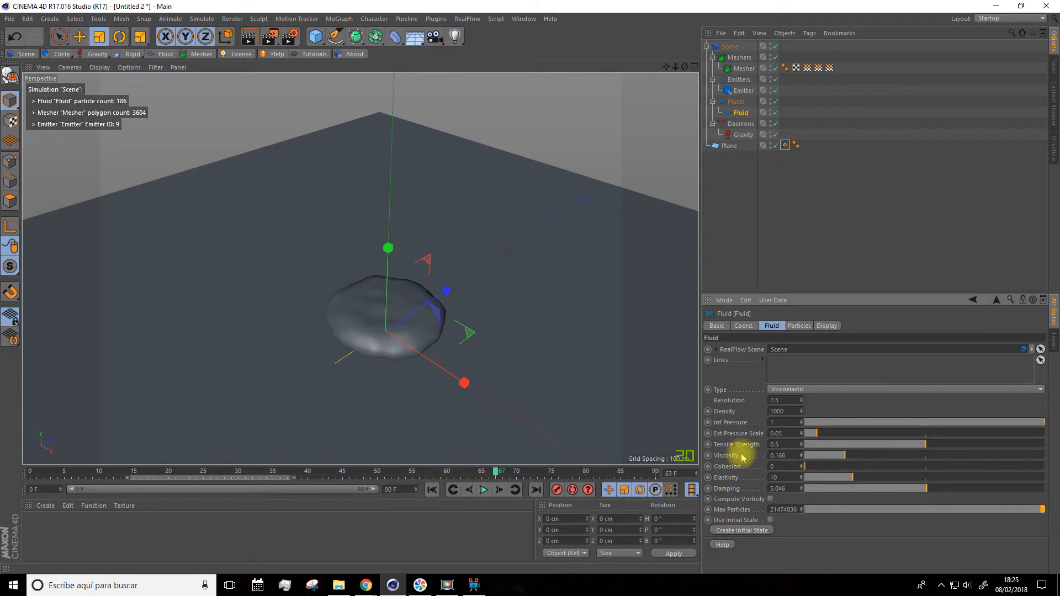
Review the available fluid types without changing the current one, deselect the fluid, and view the whole plane
{"action": "left_click", "coordinate": [804, 389]}
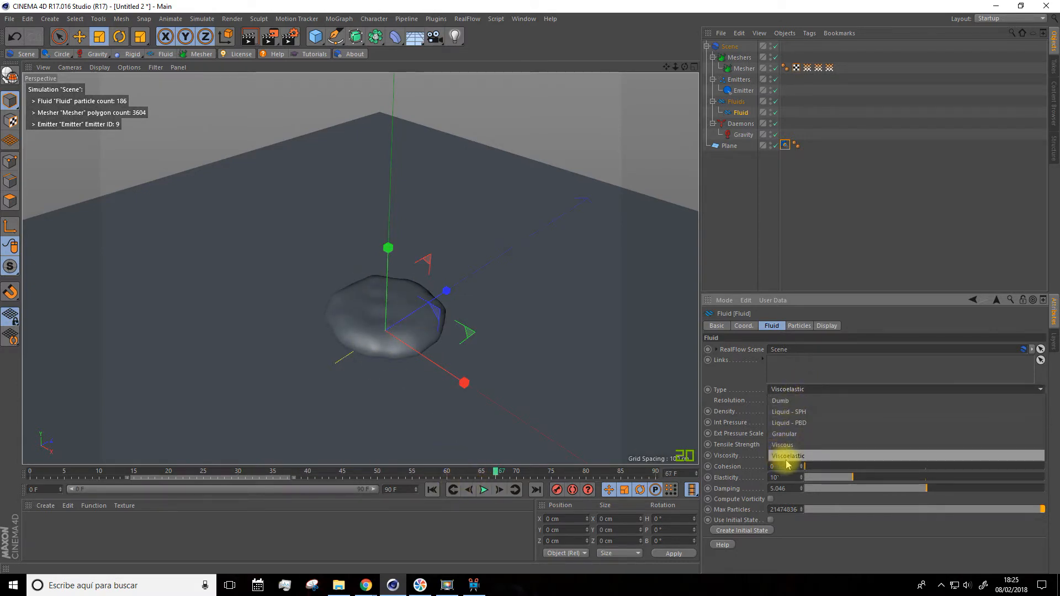
{"action": "left_click", "coordinate": [808, 426]}
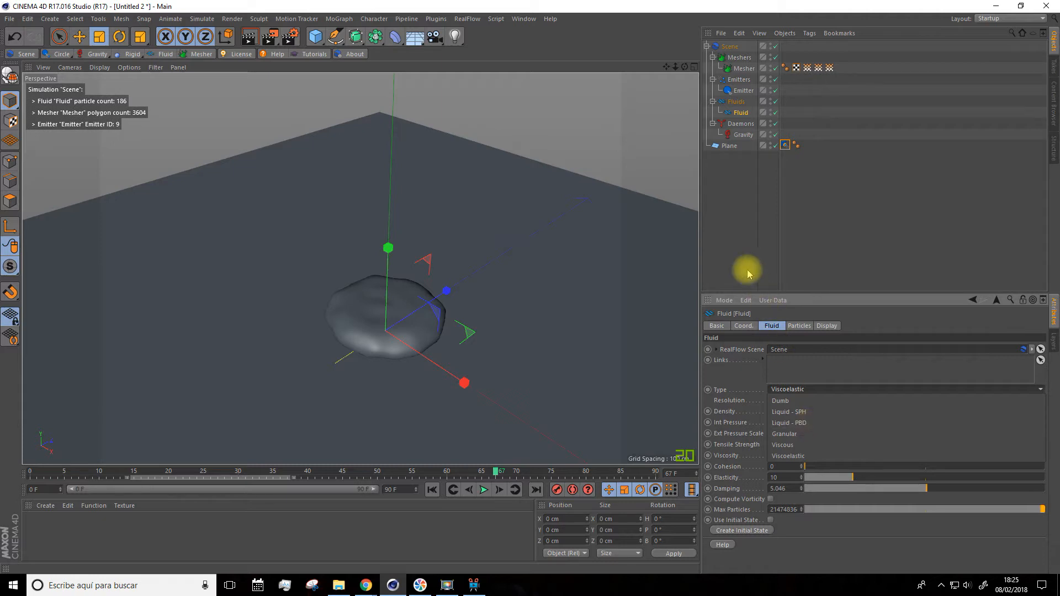
{"action": "left_click", "coordinate": [773, 232]}
{"action": "scroll", "coordinate": [453, 334], "scroll_direction": "down", "scroll_amount": 6}
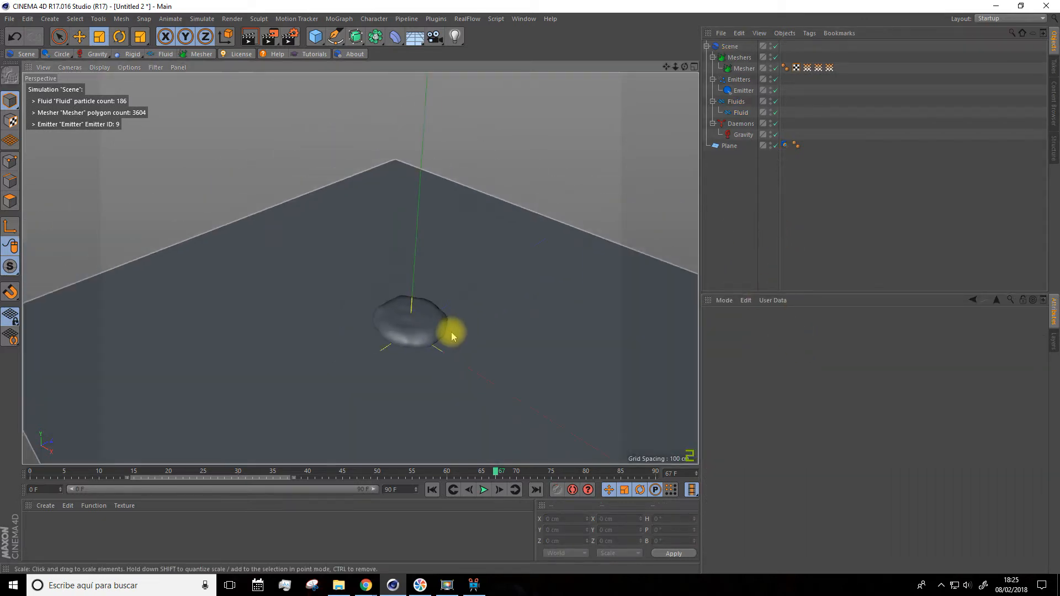
{"action": "left_click_drag", "start_coordinate": [667, 67], "coordinate": [604, 1]}
{"action": "left_click_drag", "start_coordinate": [361, 269], "coordinate": [680, 76], "text": "alt"}
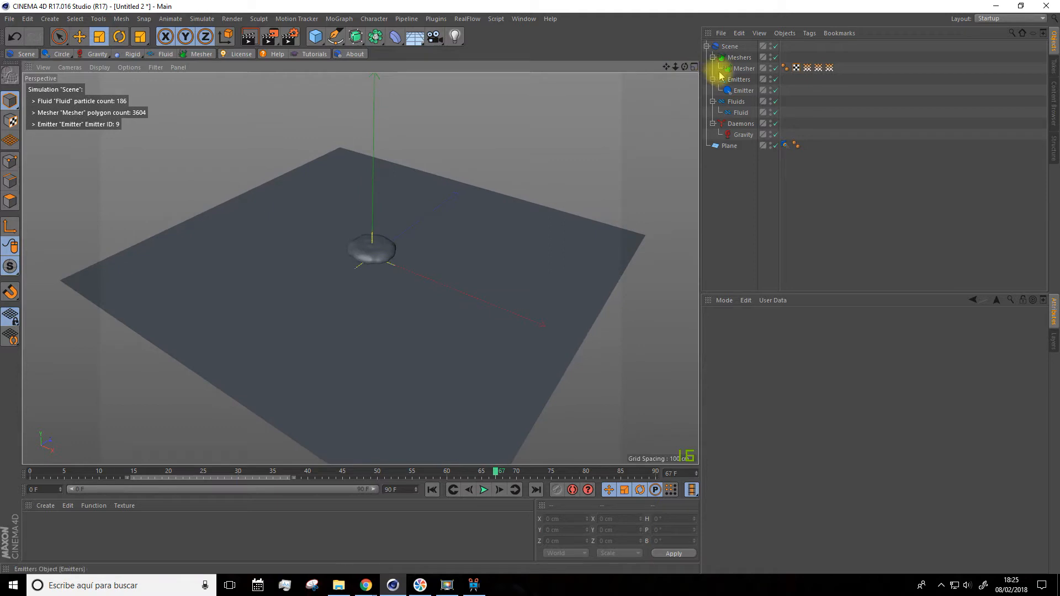
Examine the Mesher's Radius, Smooth, Thinning and Relax settings alongside the fluid mesh up close, and deselect the Mesher
{"action": "left_click", "coordinate": [743, 68]}
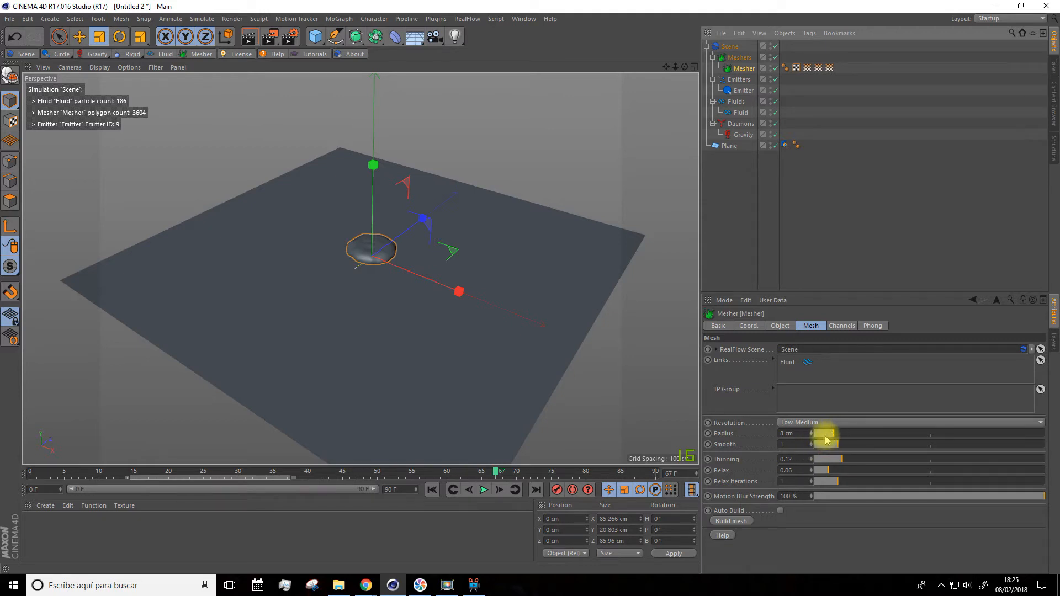
{"action": "scroll", "coordinate": [356, 246], "scroll_direction": "up", "scroll_amount": 5}
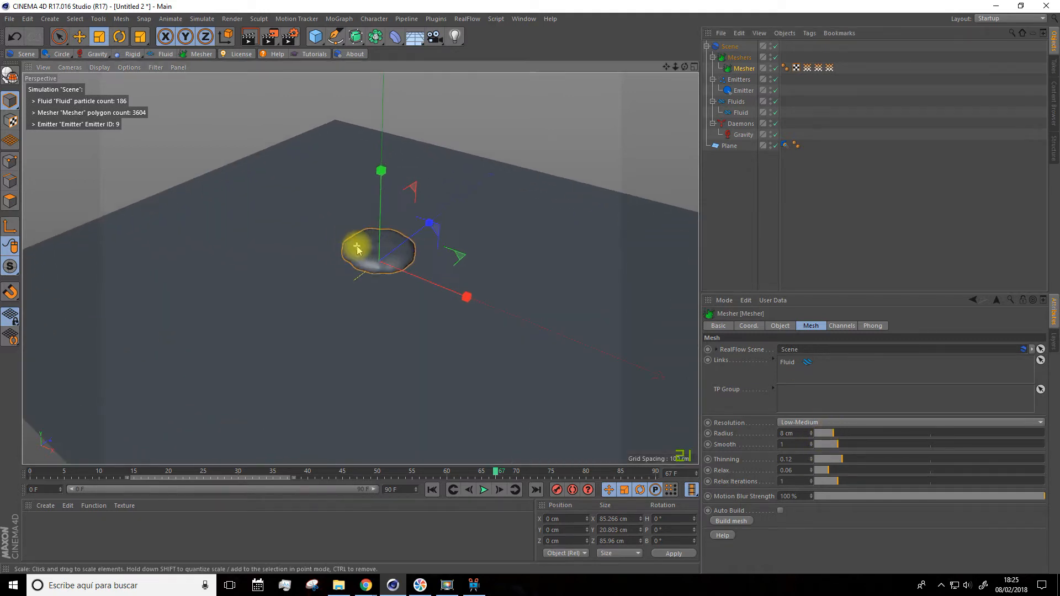
{"action": "scroll", "coordinate": [360, 247], "scroll_direction": "up", "scroll_amount": 3}
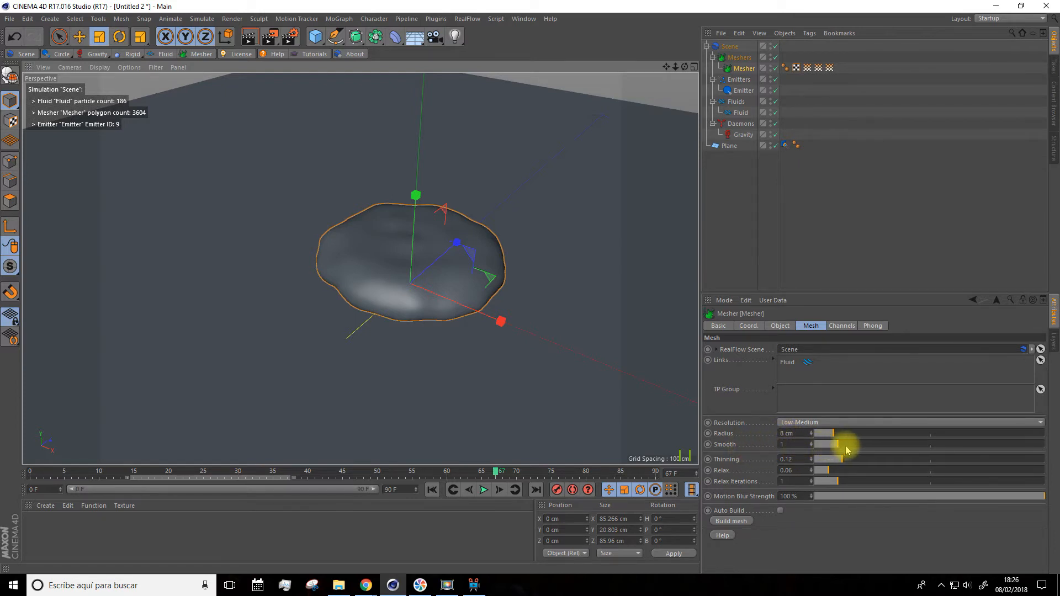
{"action": "scroll", "coordinate": [433, 291], "scroll_direction": "down", "scroll_amount": 10}
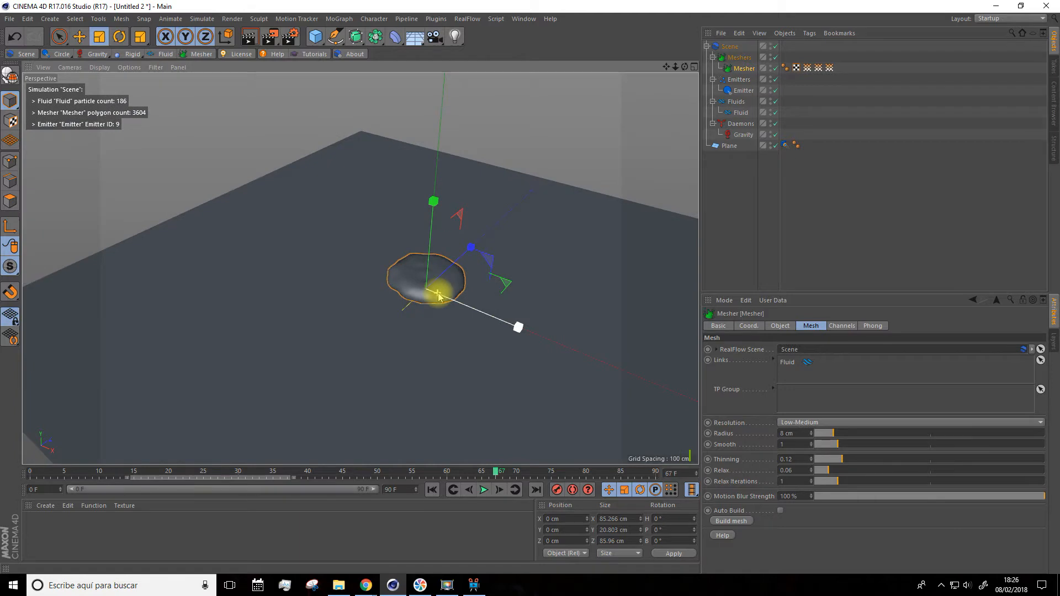
{"action": "left_click_drag", "start_coordinate": [667, 69], "coordinate": [566, 70]}
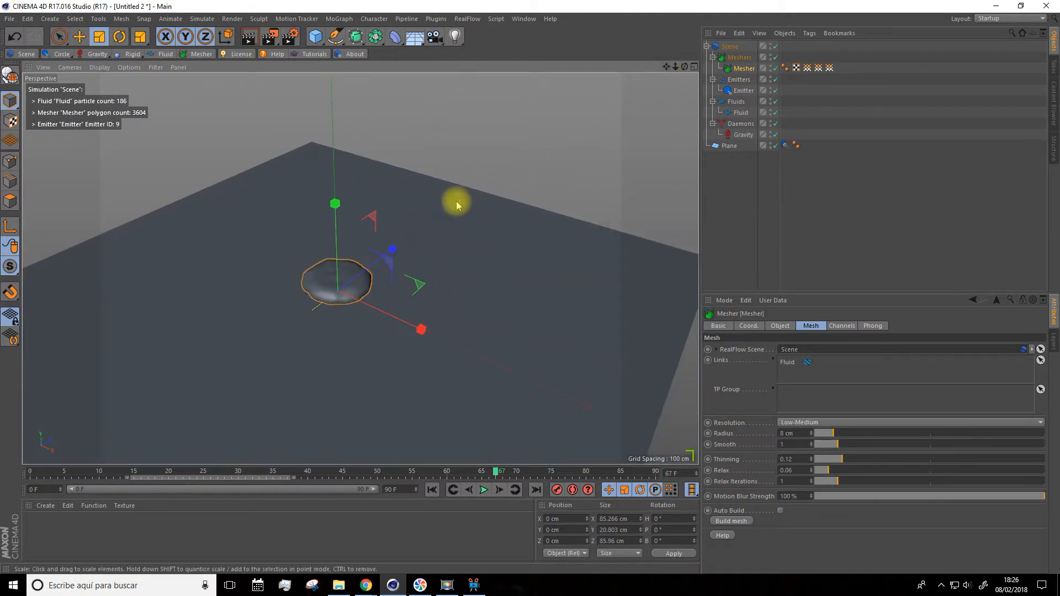
{"action": "scroll", "coordinate": [457, 202], "scroll_direction": "down", "scroll_amount": 4}
{"action": "left_click", "coordinate": [743, 235]}
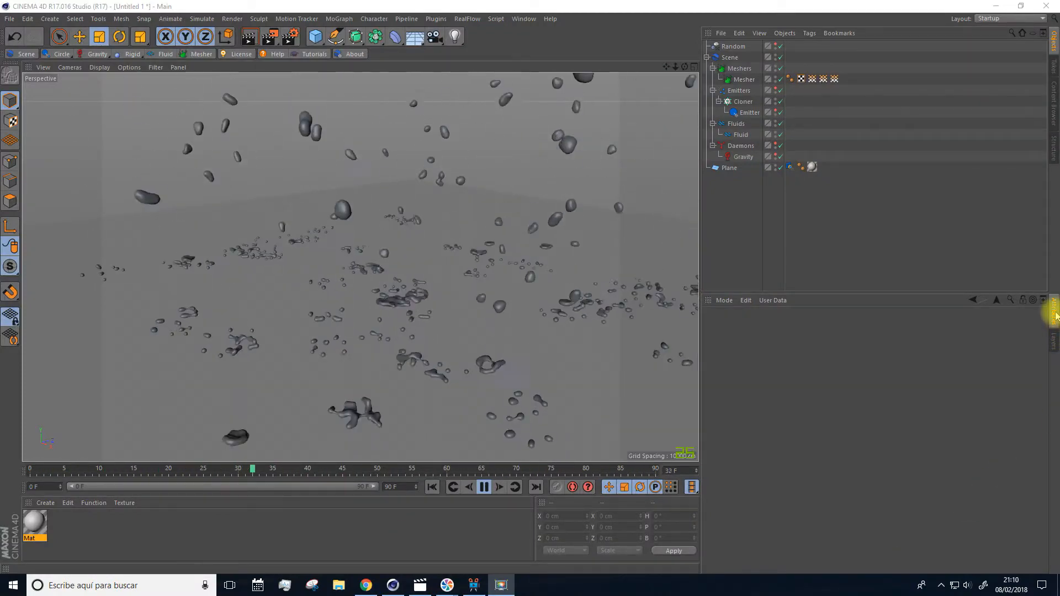
Watch the example simulations with the cloned emitter, the Cycloid-driven emitter, and the Wind and Noise Field daemons
{"action": "left_click", "coordinate": [720, 103]}
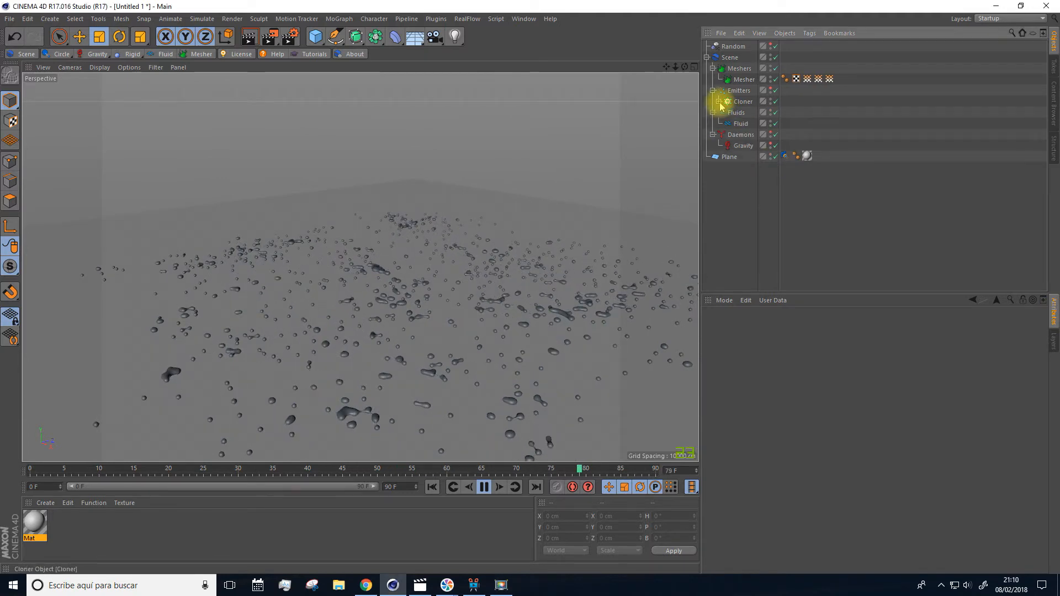
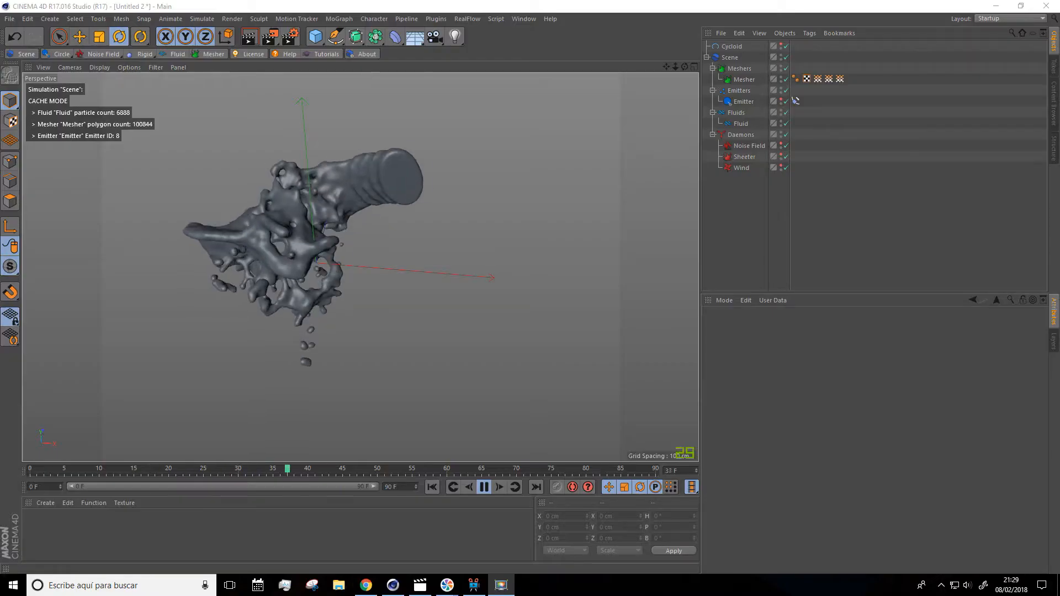
{"action": "left_click_drag", "start_coordinate": [575, 317], "coordinate": [628, 316], "text": "alt"}
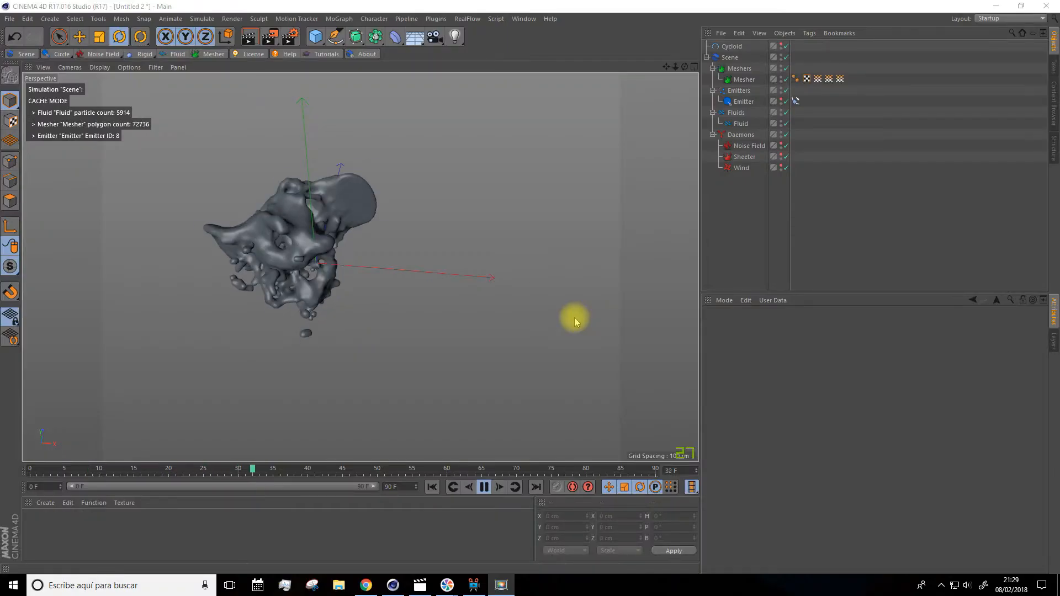
{"action": "left_click_drag", "start_coordinate": [574, 317], "coordinate": [630, 316], "text": "alt"}
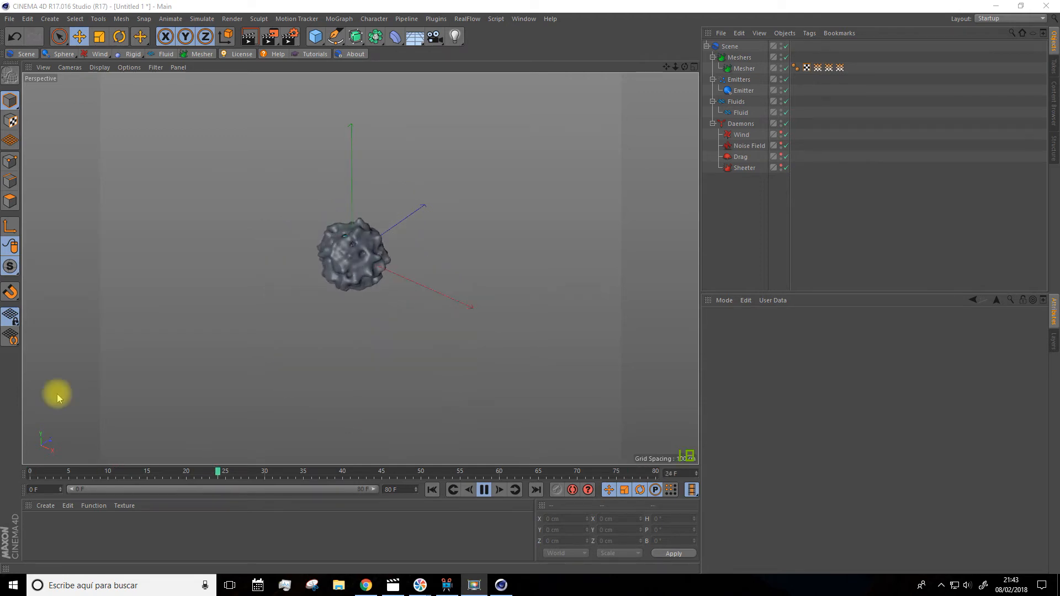
{"action": "left_click", "coordinate": [482, 492]}
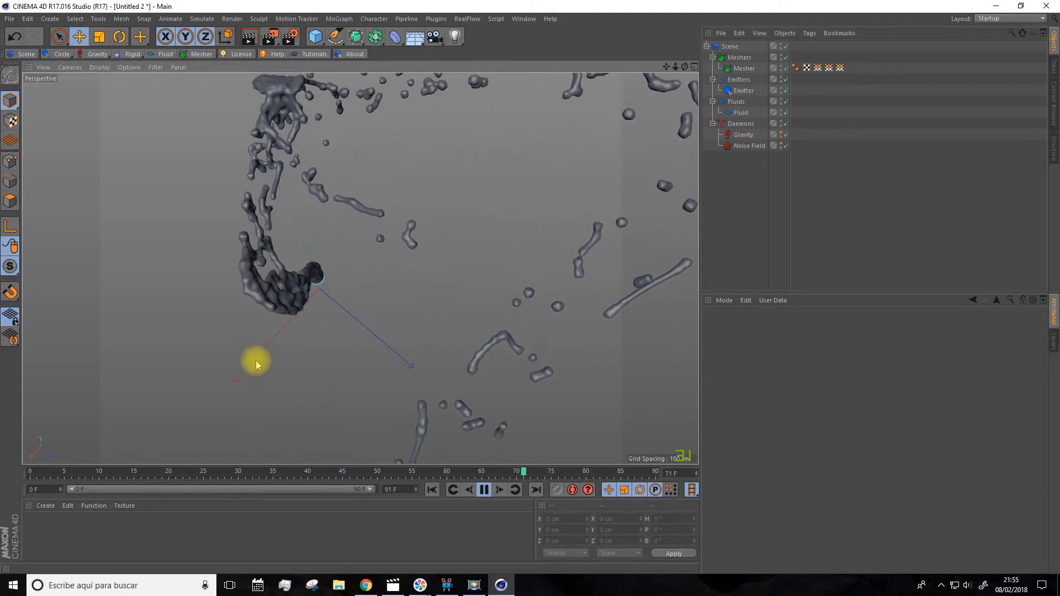
{"action": "left_click_drag", "start_coordinate": [247, 291], "coordinate": [266, 322], "text": "alt"}
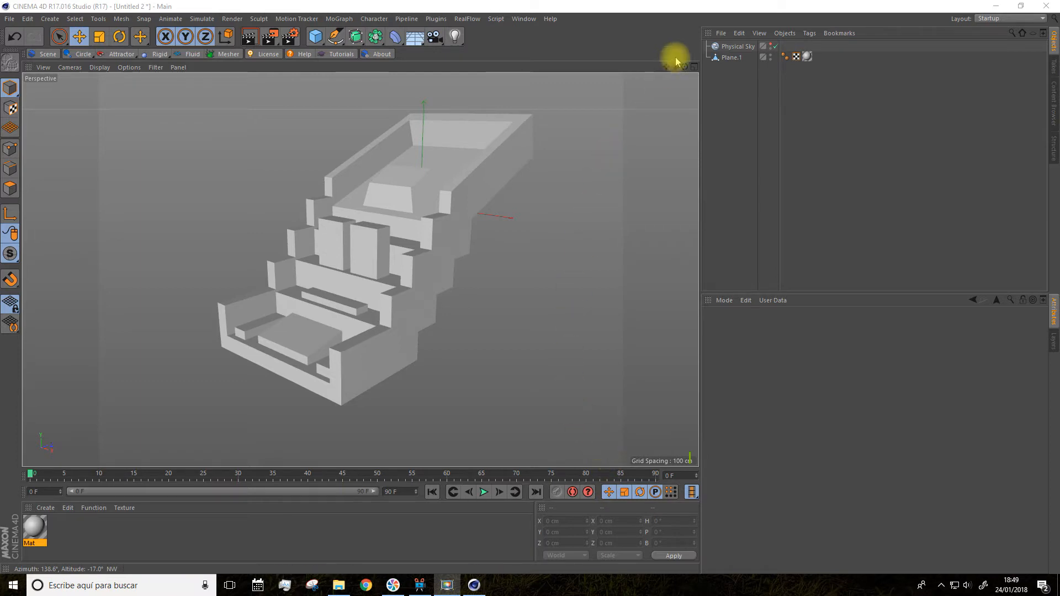
Examine the stepped staircase model and its block obstacles from above
{"action": "left_click_drag", "start_coordinate": [668, 70], "coordinate": [650, 89]}
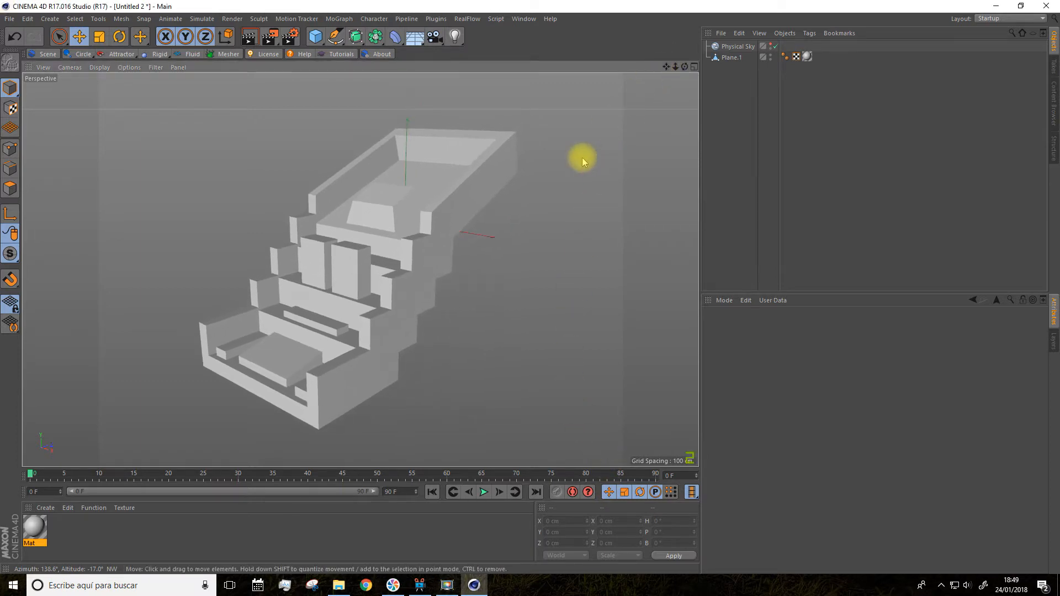
{"action": "left_click_drag", "start_coordinate": [505, 237], "coordinate": [479, 314], "text": "alt"}
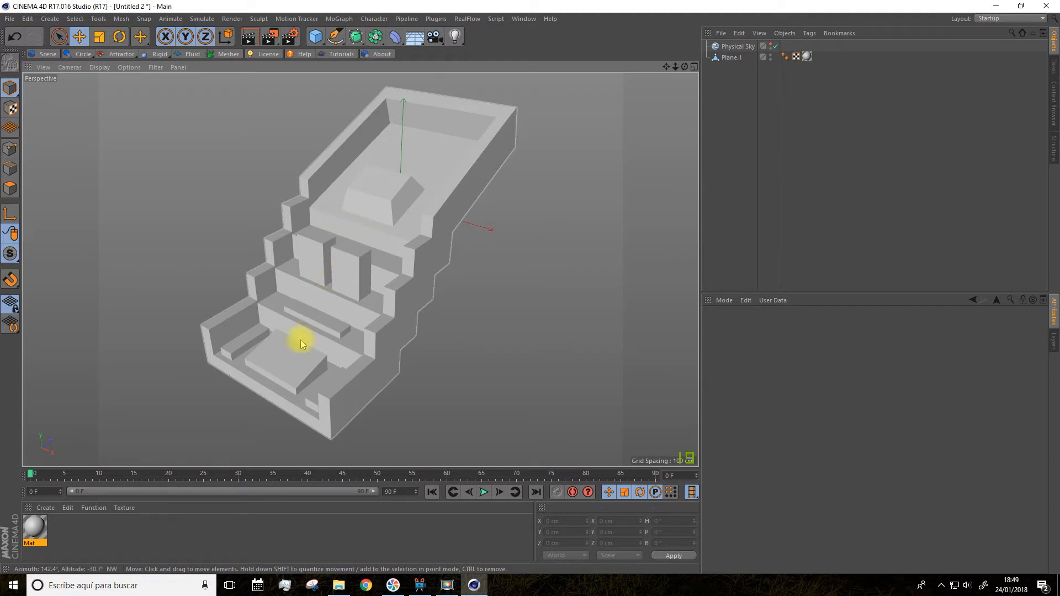
{"action": "mouse_move", "coordinate": [269, 372]}
{"action": "left_mouse_down", "text": "alt"}
{"action": "mouse_move", "coordinate": [304, 360]}
{"action": "mouse_move", "coordinate": [264, 380]}
{"action": "left_mouse_up", "text": "alt"}
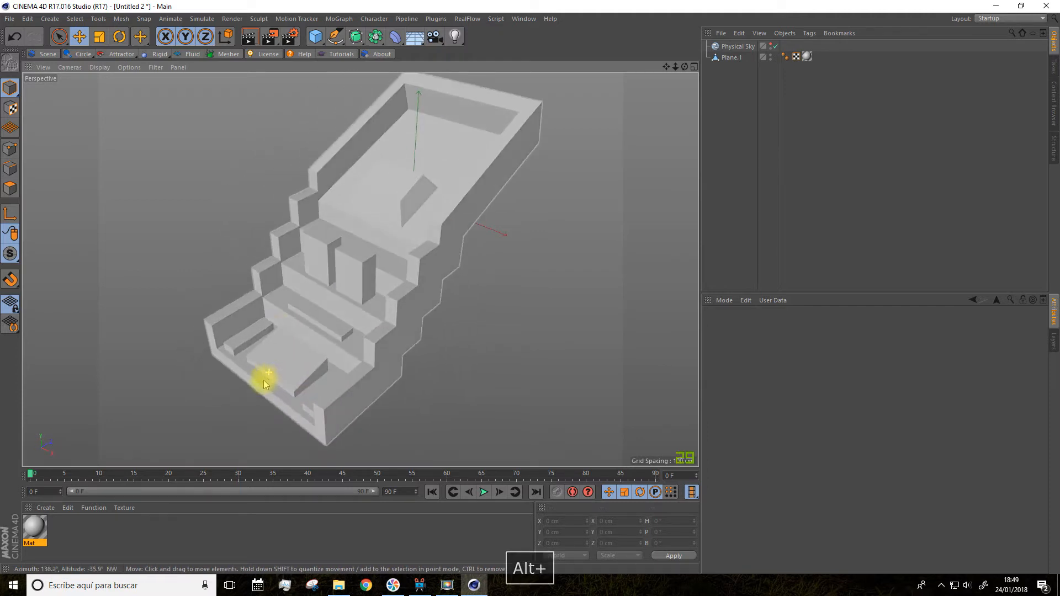
{"action": "scroll", "coordinate": [316, 263], "scroll_direction": "up", "scroll_amount": 2}
{"action": "mouse_move", "coordinate": [418, 189]}
{"action": "left_mouse_down", "text": "alt"}
{"action": "mouse_move", "coordinate": [514, 177]}
{"action": "mouse_move", "coordinate": [440, 208]}
{"action": "mouse_move", "coordinate": [409, 202]}
{"action": "left_mouse_up", "text": "alt"}
{"action": "scroll", "coordinate": [409, 202], "scroll_direction": "down", "scroll_amount": 2}
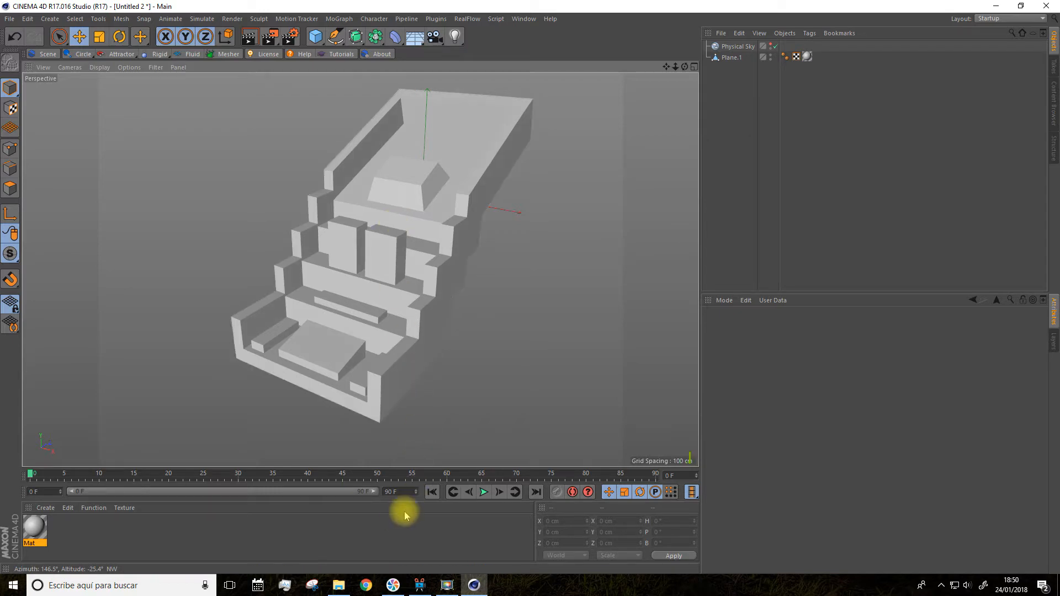
Play the escaleras video from the file explorer, review the fluid flow at 0:00:02, and return to Cinema 4D
{"action": "left_click", "coordinate": [338, 586]}
{"action": "left_click", "coordinate": [358, 146]}
{"action": "double_click", "coordinate": [357, 146]}
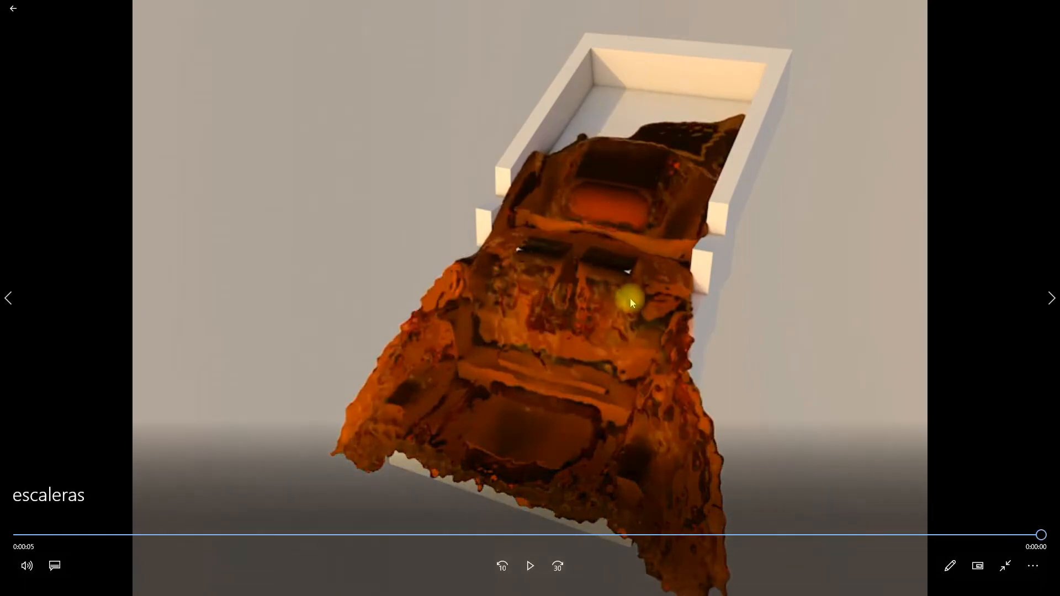
{"action": "left_click_drag", "start_coordinate": [465, 535], "coordinate": [422, 535]}
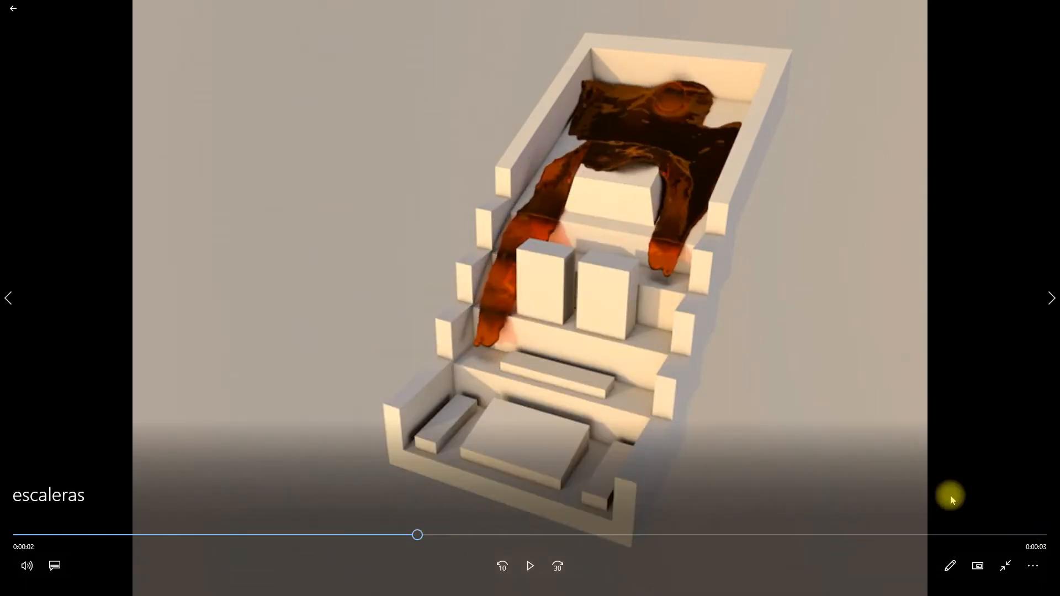
{"action": "left_click", "coordinate": [1004, 567]}
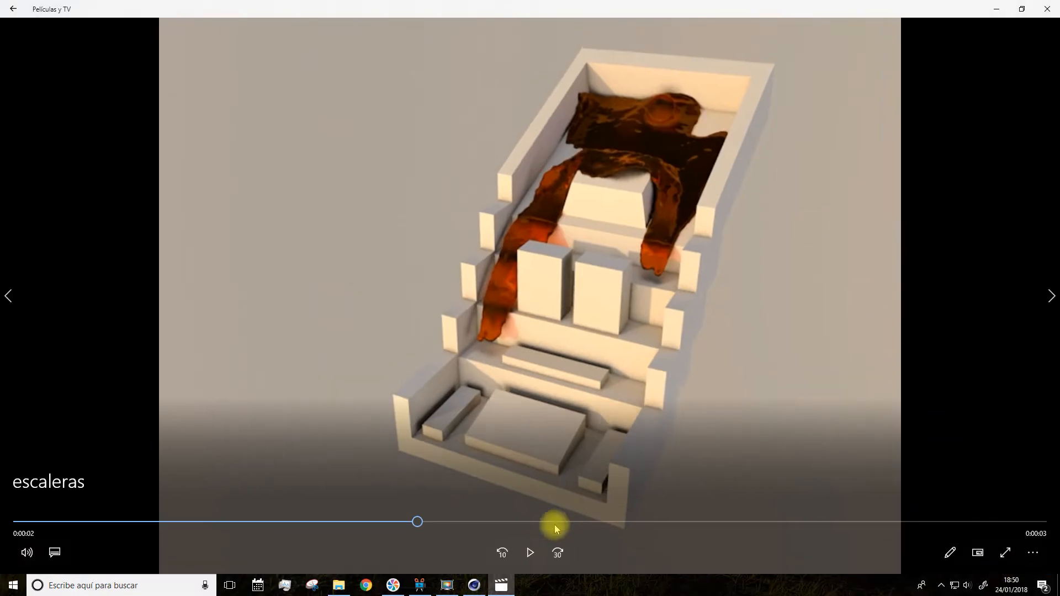
{"action": "left_click", "coordinate": [474, 584]}
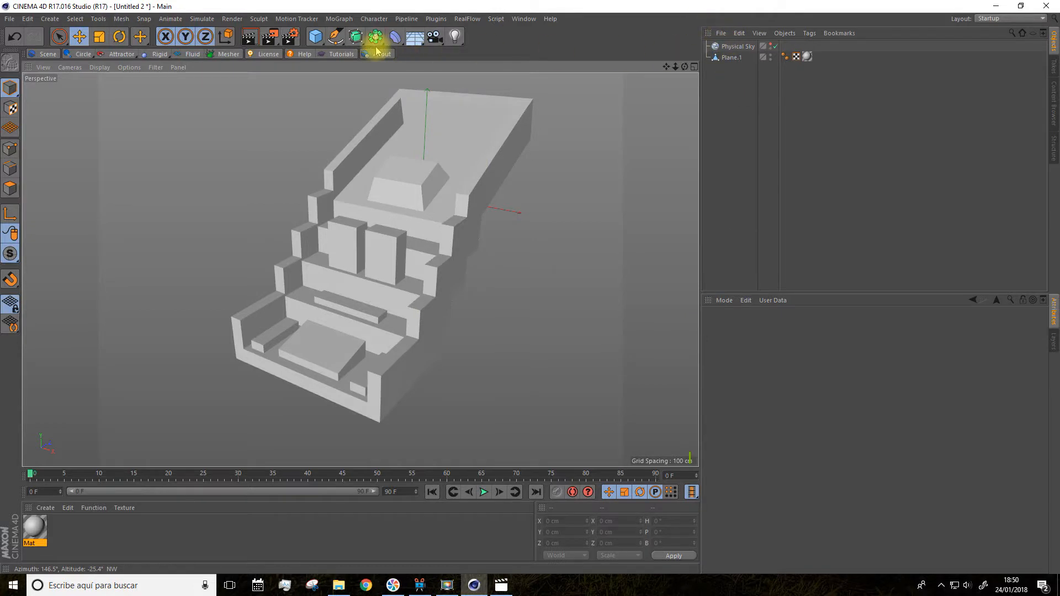
Check the render output settings, minimize their window, and view the staircase model from slightly higher
{"action": "left_click", "coordinate": [290, 36]}
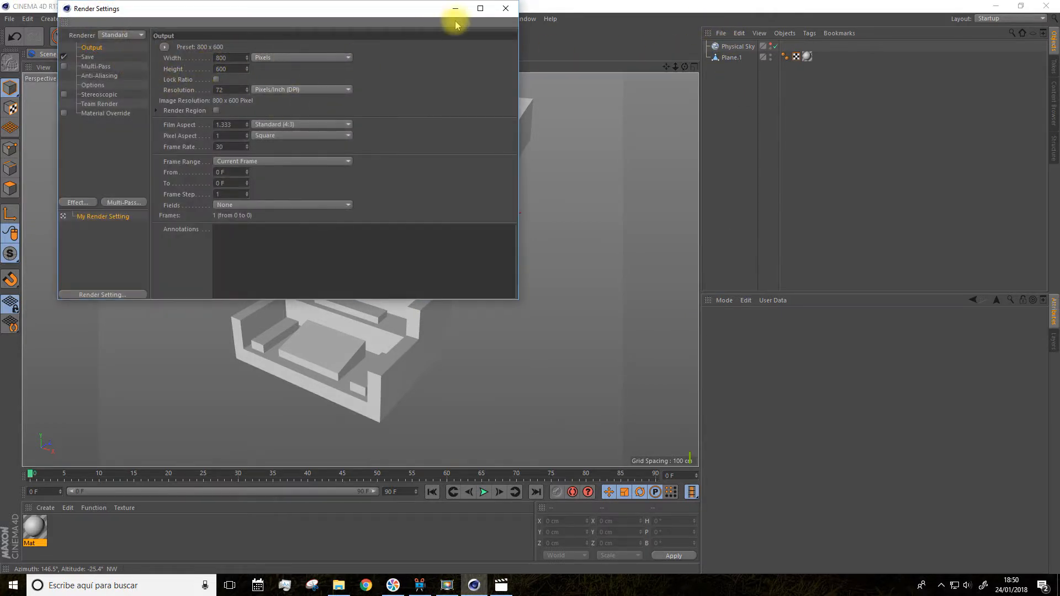
{"action": "left_click", "coordinate": [456, 10]}
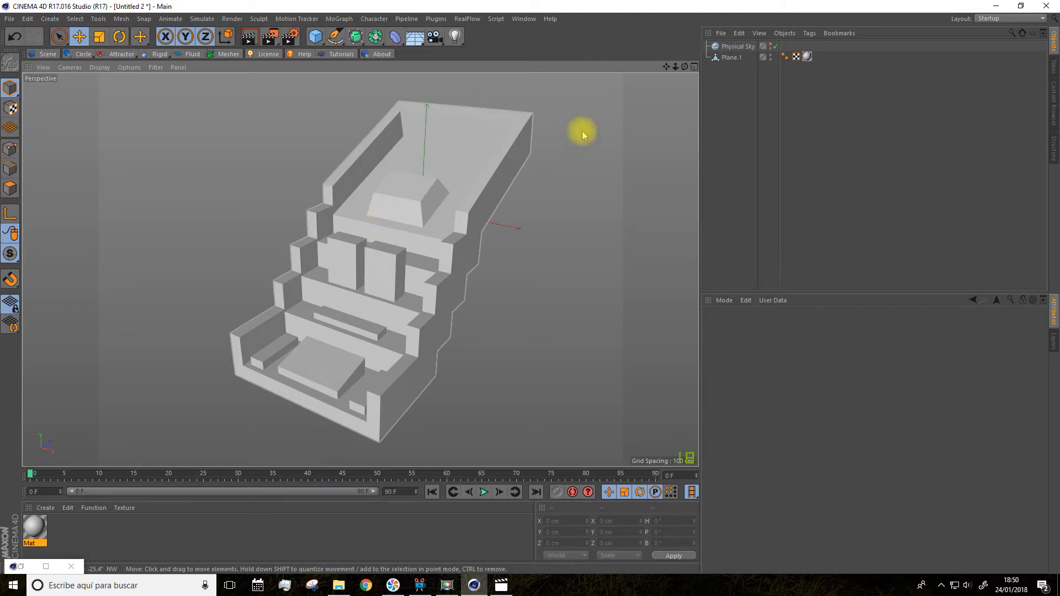
{"action": "left_click_drag", "start_coordinate": [667, 67], "coordinate": [650, 59]}
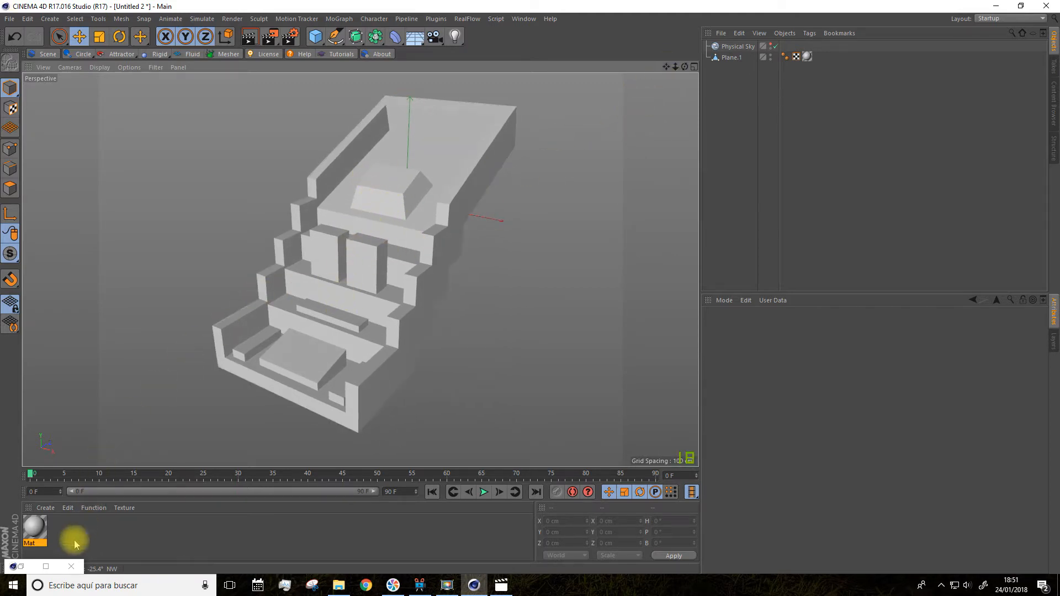
{"action": "left_click_drag", "start_coordinate": [667, 67], "coordinate": [667, 76]}
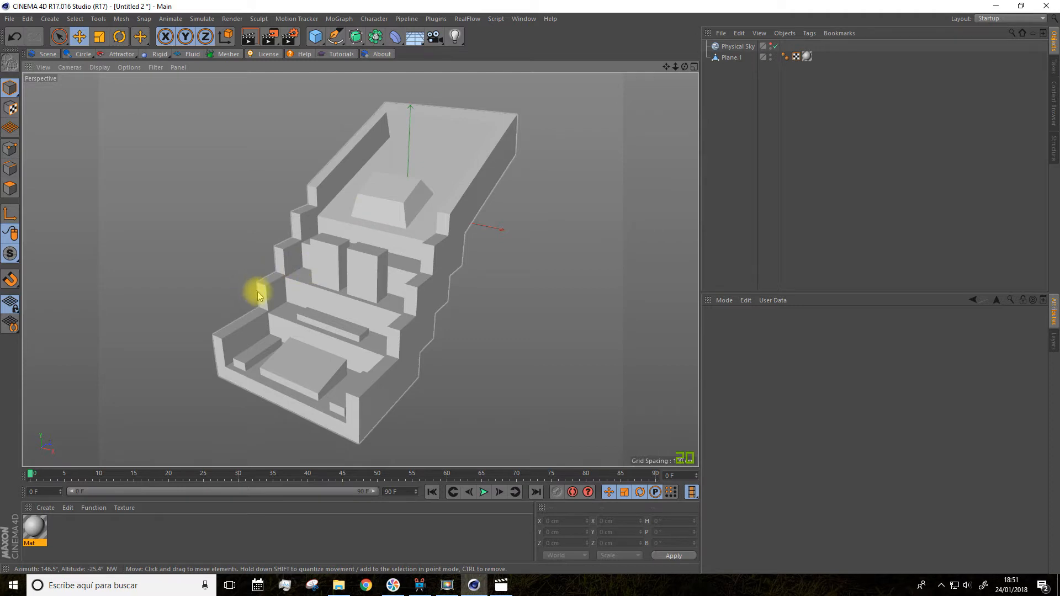
{"action": "left_click_drag", "start_coordinate": [199, 210], "coordinate": [199, 217], "text": "alt"}
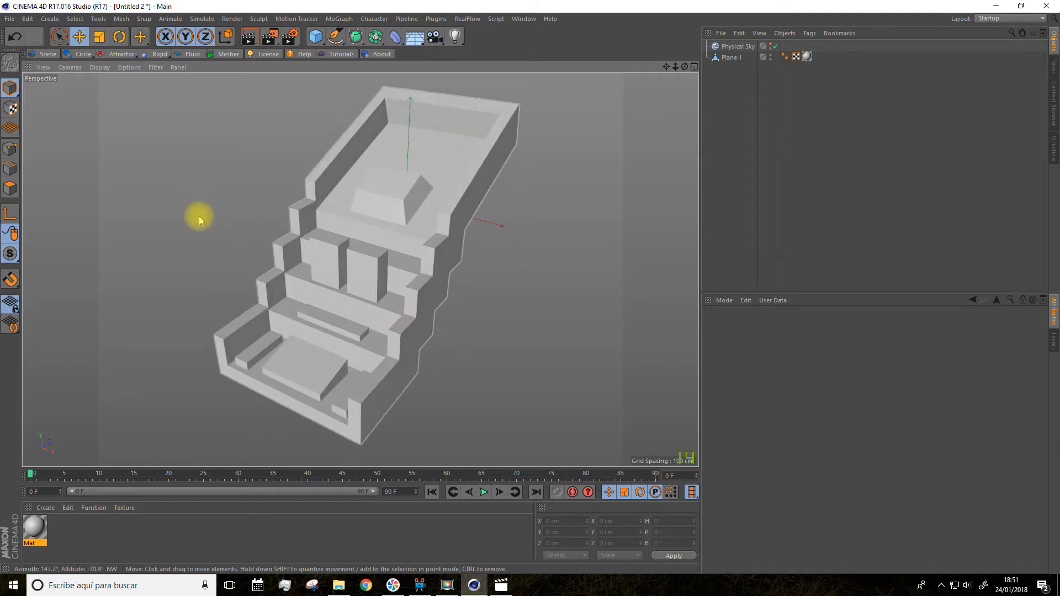
Add a RealFlow Scene to the staircase project, turn off its Display Icon option, and deselect it
{"action": "left_click", "coordinate": [47, 54]}
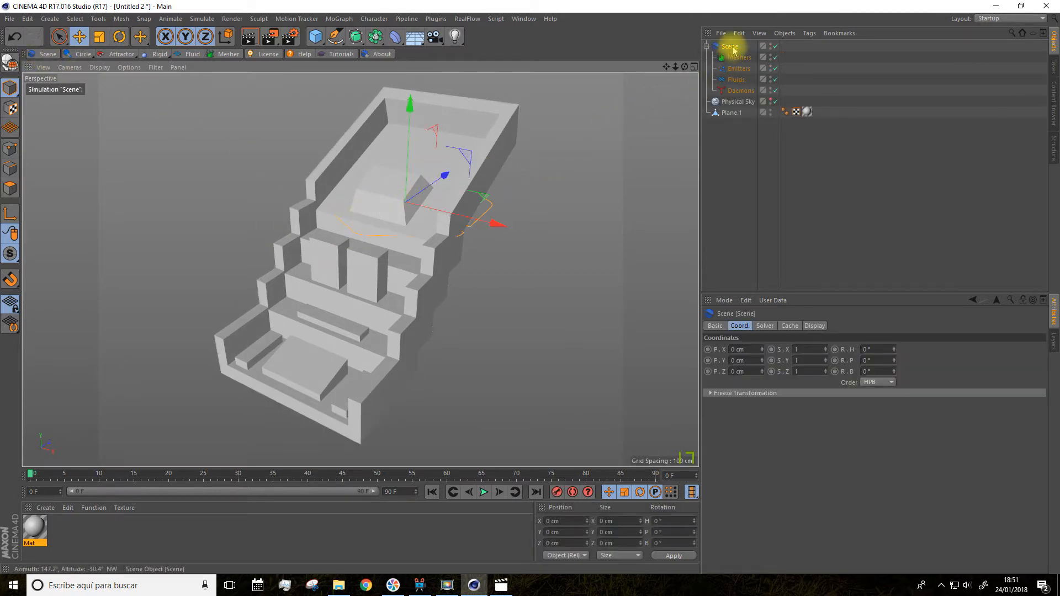
{"action": "left_click", "coordinate": [813, 326]}
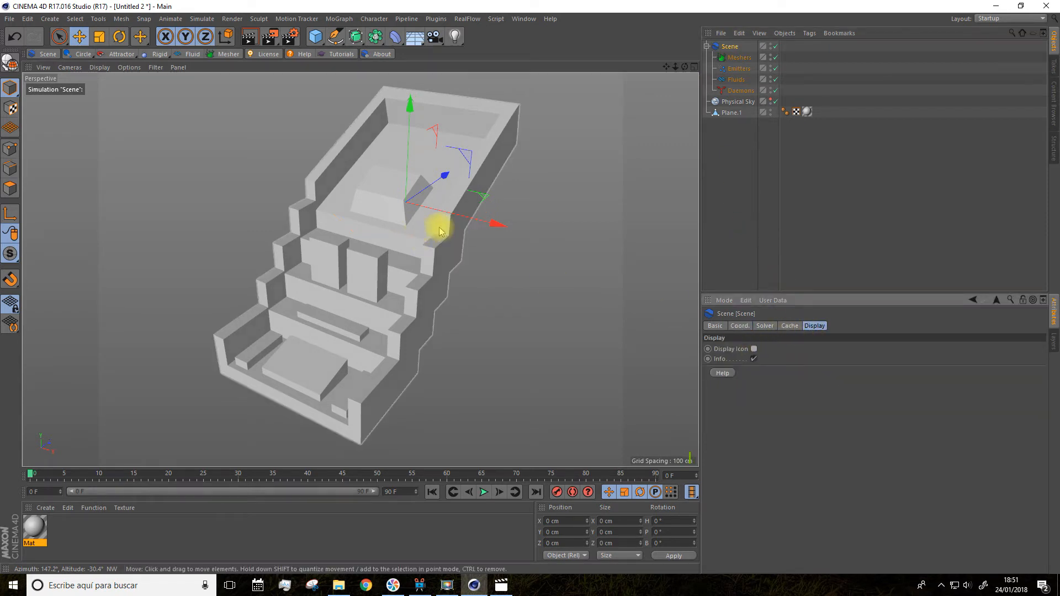
{"action": "left_click", "coordinate": [740, 190]}
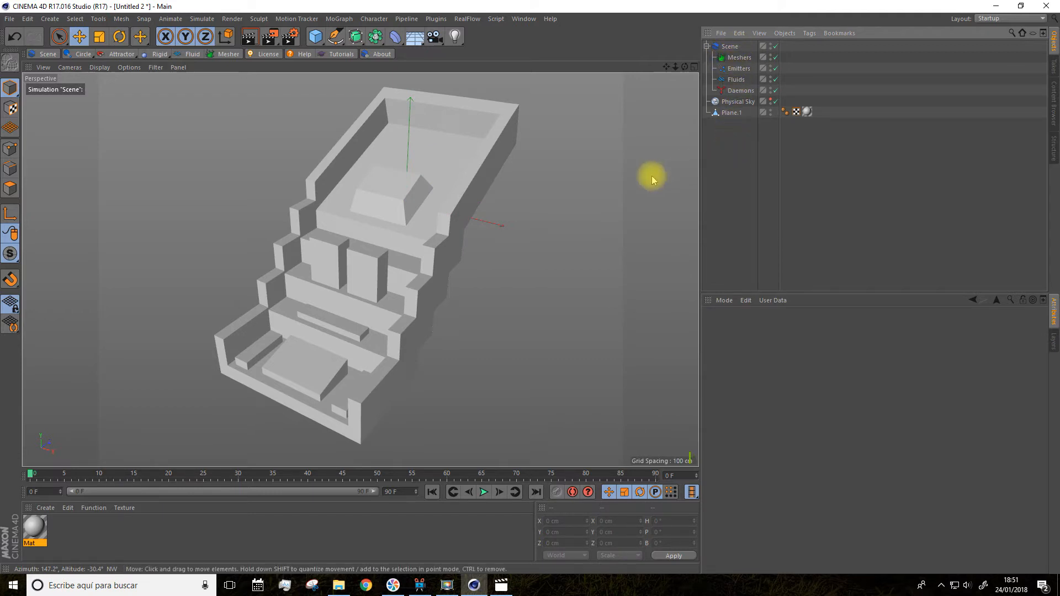
Add a Circle emitter and move it along Z to about 156 cm, near the back wall of the upper basin
{"action": "left_click_drag", "start_coordinate": [666, 68], "coordinate": [659, 71]}
{"action": "left_click_drag", "start_coordinate": [79, 54], "coordinate": [110, 63]}
{"action": "left_click_drag", "start_coordinate": [666, 67], "coordinate": [651, 151]}
{"action": "scroll", "coordinate": [418, 219], "scroll_direction": "up", "scroll_amount": 5}
{"action": "left_click_drag", "start_coordinate": [367, 225], "coordinate": [288, 176]}
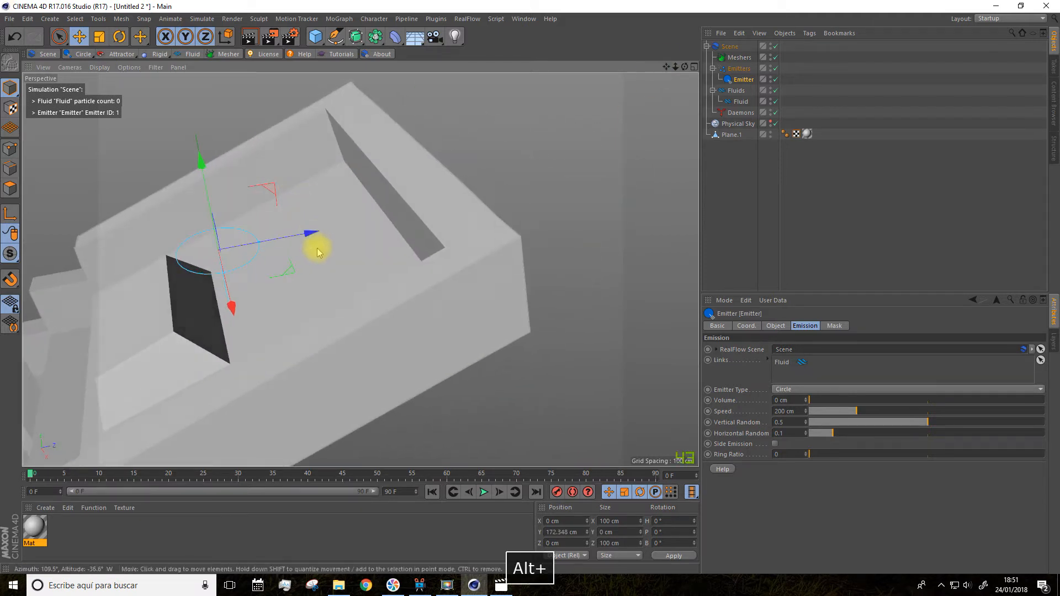
{"action": "left_click_drag", "start_coordinate": [315, 232], "coordinate": [382, 258]}
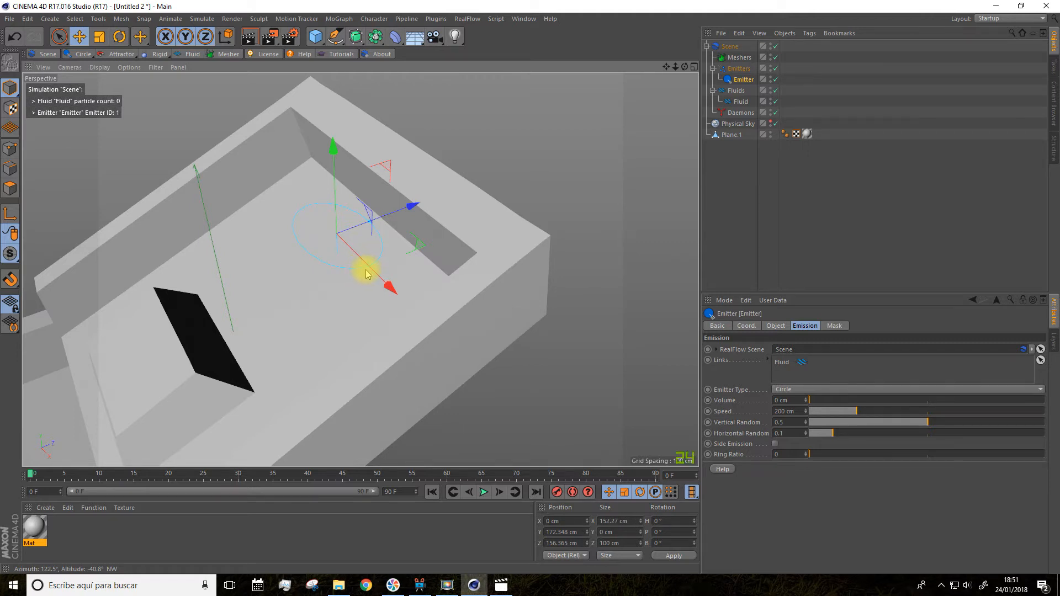
Scale the emitter to about 111 by 73 cm and raise it to about 210 cm in Y
{"action": "left_click", "coordinate": [101, 36]}
{"action": "left_click_drag", "start_coordinate": [517, 144], "coordinate": [229, 92]}
{"action": "key", "text": "e"}
{"action": "left_click_drag", "start_coordinate": [402, 207], "coordinate": [398, 178]}
{"action": "left_click_drag", "start_coordinate": [468, 163], "coordinate": [456, 178], "text": "alt"}
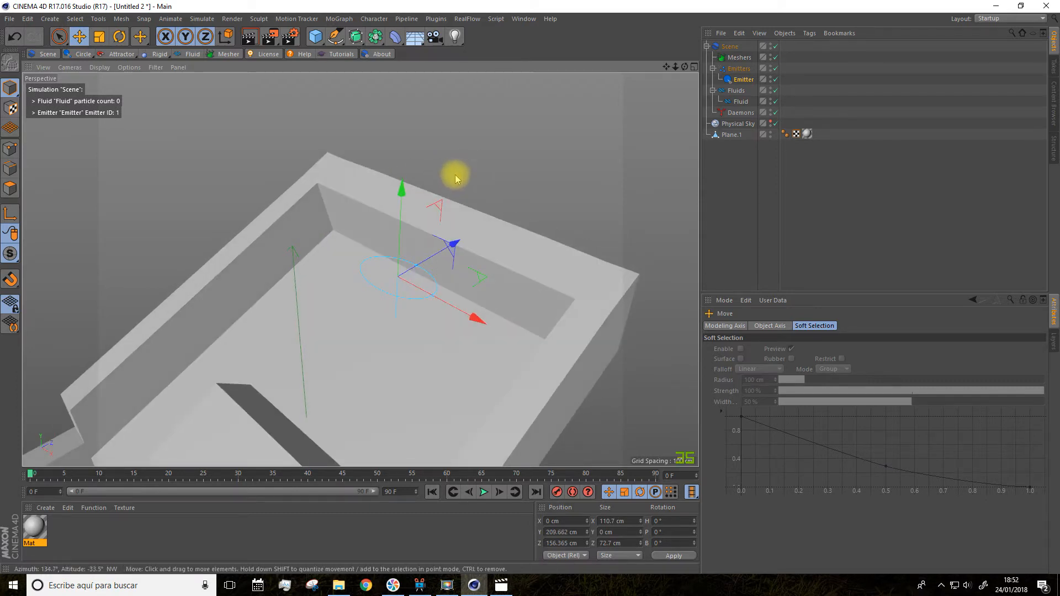
Raise the emitter a little further above the basin floor, to about 227 cm in Y
{"action": "left_click_drag", "start_coordinate": [667, 66], "coordinate": [652, 34]}
{"action": "scroll", "coordinate": [541, 160], "scroll_direction": "down", "scroll_amount": 2}
{"action": "left_click_drag", "start_coordinate": [542, 162], "coordinate": [521, 153], "text": "alt"}
{"action": "left_click_drag", "start_coordinate": [667, 67], "coordinate": [655, 64]}
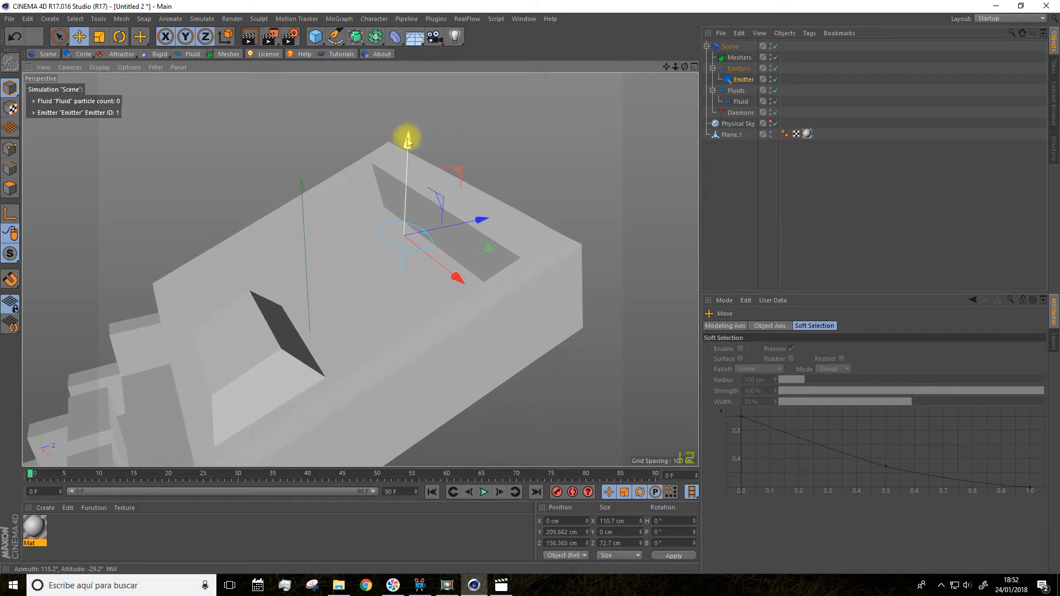
{"action": "left_click_drag", "start_coordinate": [408, 140], "coordinate": [403, 126]}
{"action": "left_click_drag", "start_coordinate": [470, 163], "coordinate": [431, 240], "text": "alt"}
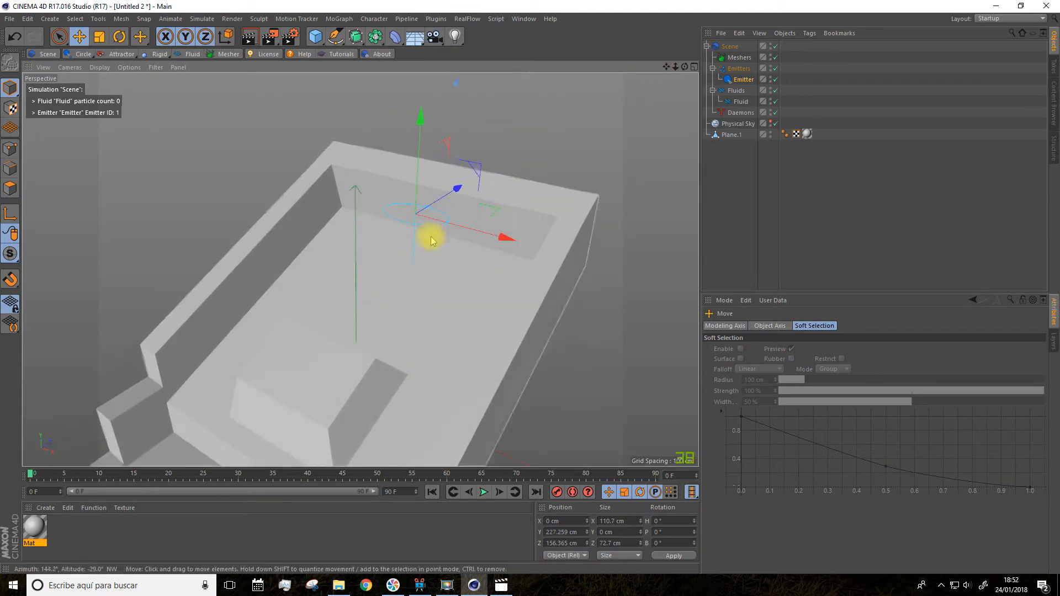
Preview the emitter's particles over the whole staircase, stop playback and return to the first frame
{"action": "scroll", "coordinate": [456, 250], "scroll_direction": "down", "scroll_amount": 4}
{"action": "left_click_drag", "start_coordinate": [666, 66], "coordinate": [664, 13]}
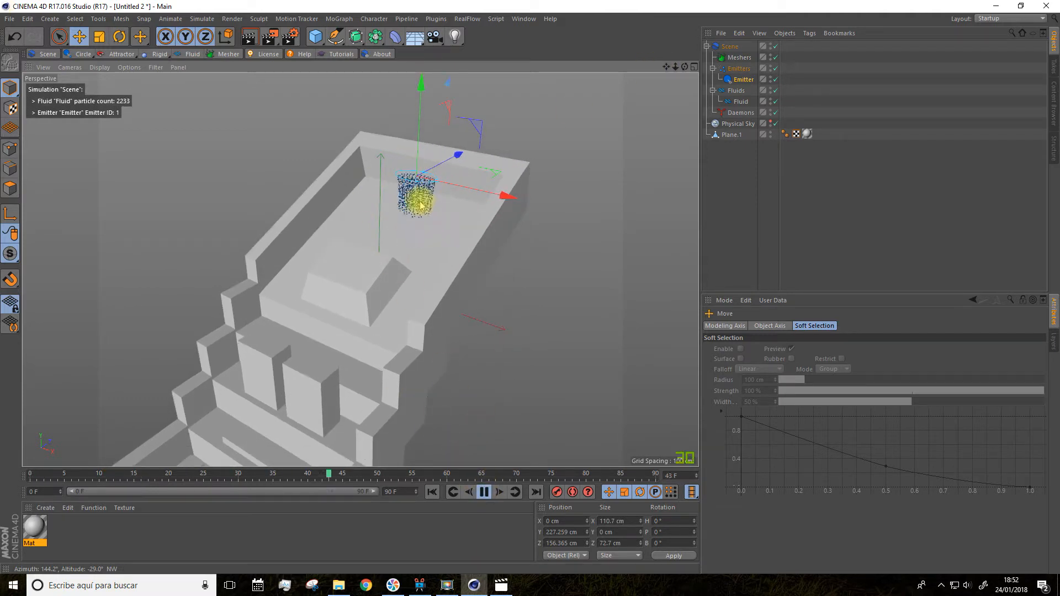
{"action": "left_click", "coordinate": [482, 494]}
{"action": "left_click", "coordinate": [432, 492]}
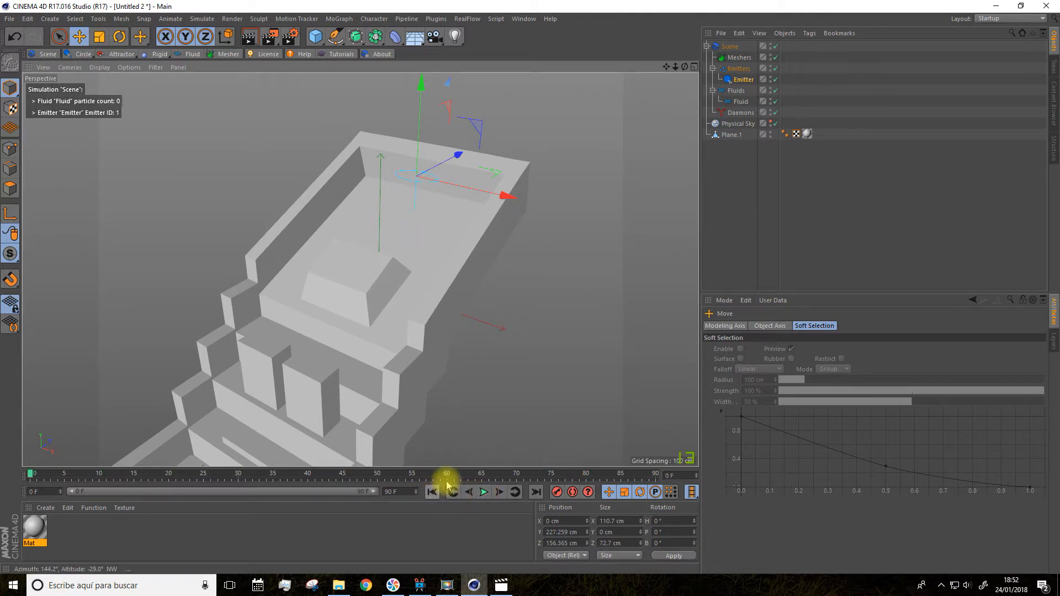
Add a RealFlow Collider tag to the staircase object Plane.1 and deselect the object
{"action": "left_click", "coordinate": [447, 260]}
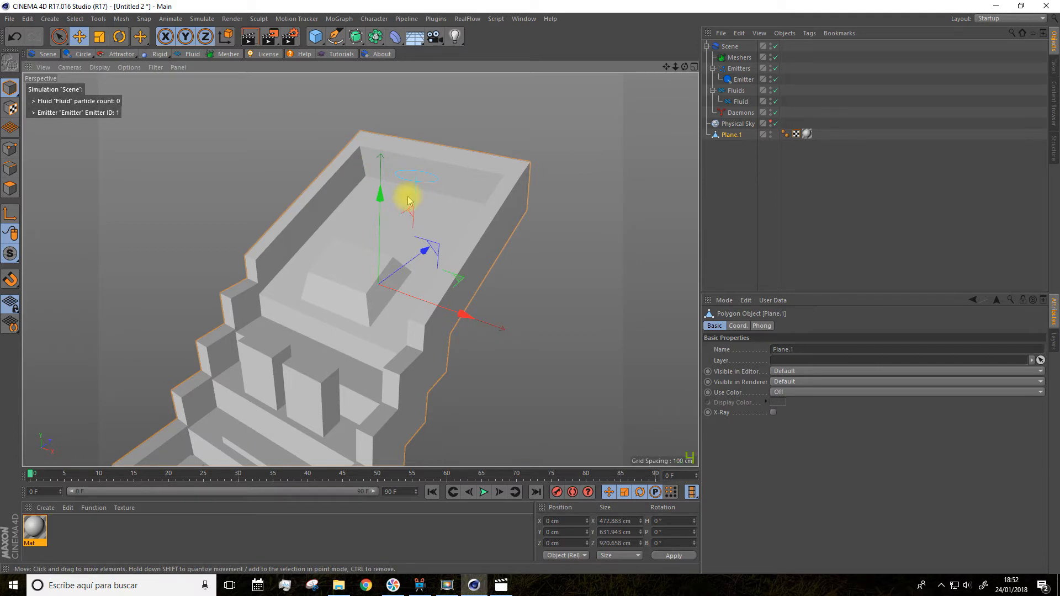
{"action": "right_click", "coordinate": [731, 137]}
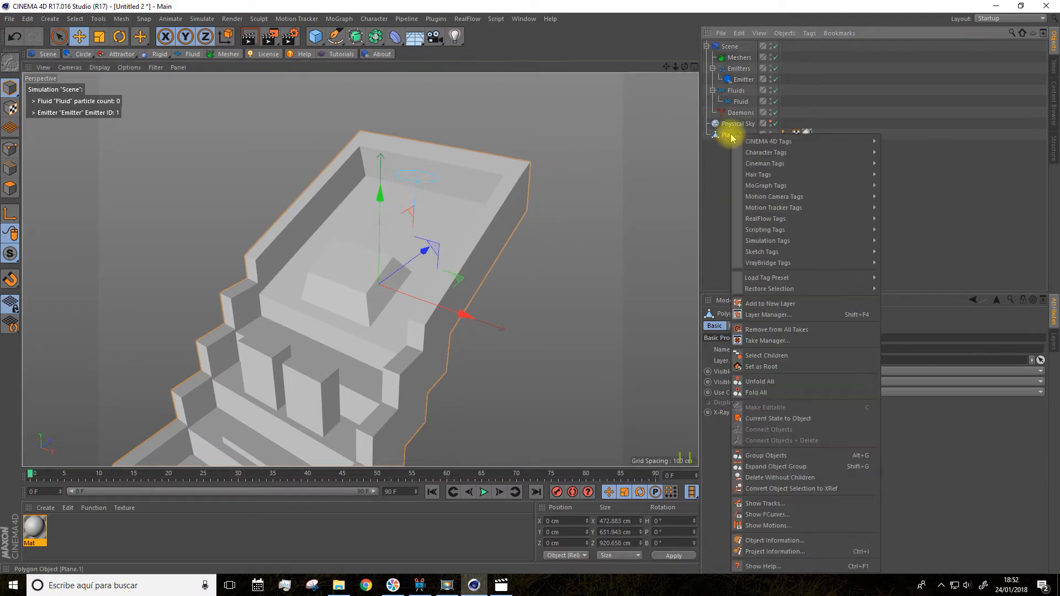
{"action": "mouse_move", "coordinate": [774, 229]}
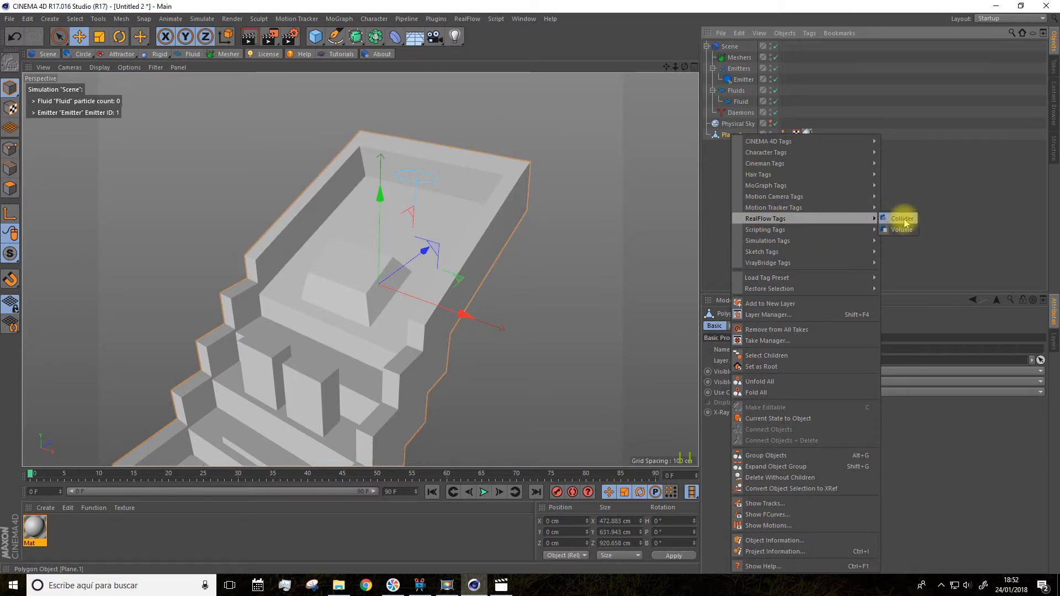
{"action": "left_click", "coordinate": [903, 220]}
{"action": "left_click", "coordinate": [527, 298]}
Play the simulation with a close view of the emitter, pause it and return to the first frame
{"action": "left_click_drag", "start_coordinate": [668, 67], "coordinate": [731, 57]}
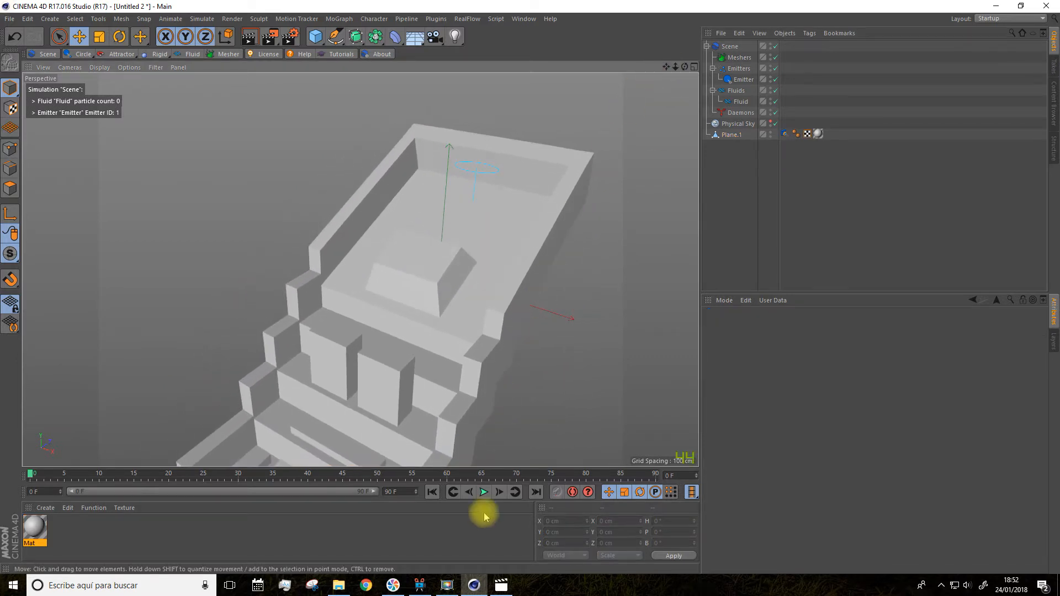
{"action": "left_click", "coordinate": [483, 492]}
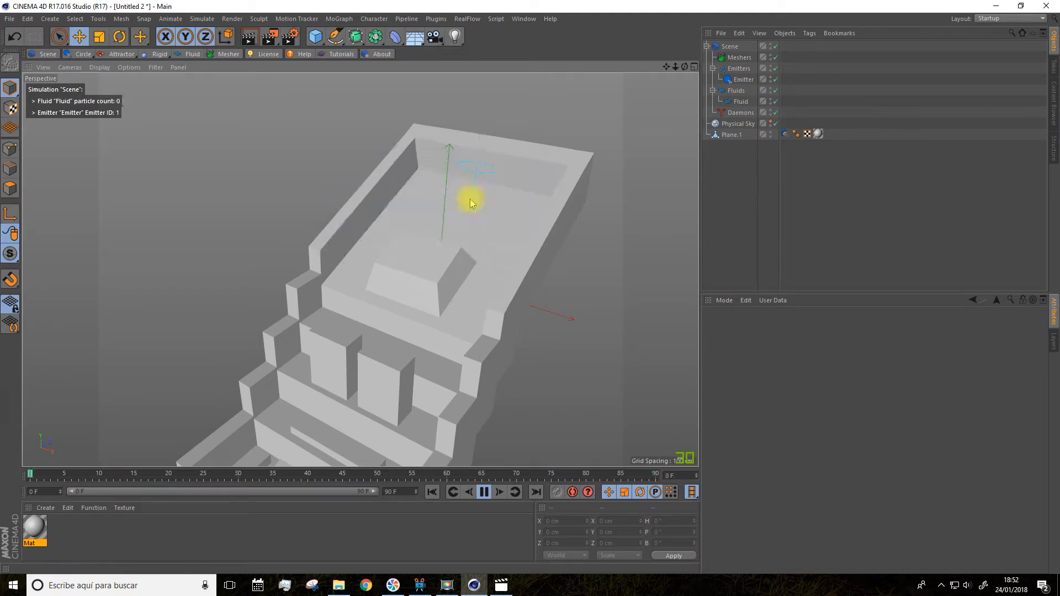
{"action": "left_click_drag", "start_coordinate": [485, 234], "coordinate": [504, 218], "text": "alt"}
{"action": "left_click", "coordinate": [484, 492]}
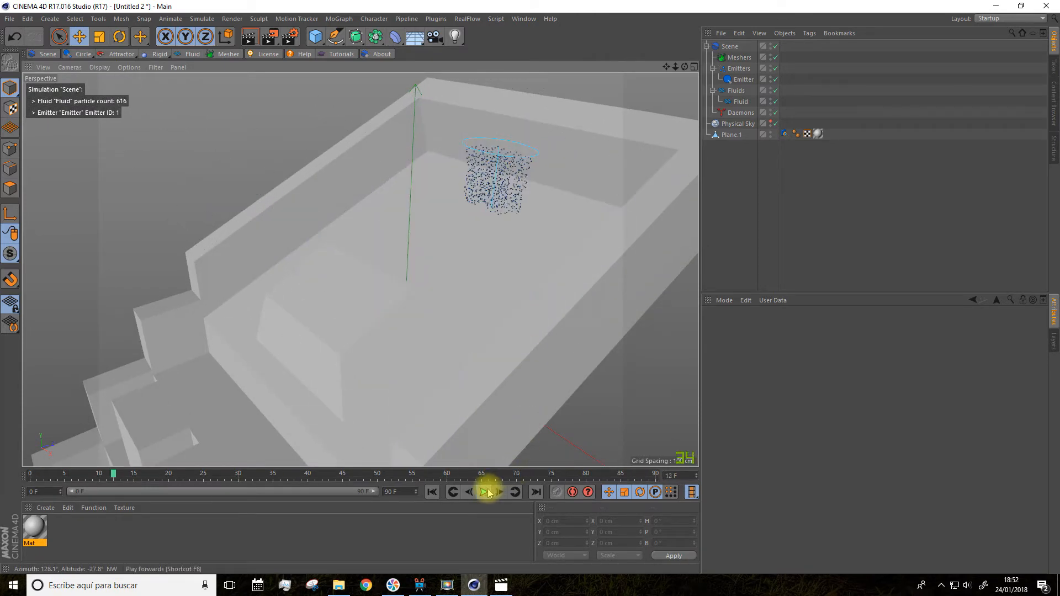
{"action": "left_click", "coordinate": [431, 496]}
Add a Gravity daemon to the RealFlow scene
{"action": "scroll", "coordinate": [499, 295], "scroll_direction": "down", "scroll_amount": 8}
{"action": "left_click_drag", "start_coordinate": [667, 67], "coordinate": [656, 82]}
{"action": "left_click_drag", "start_coordinate": [528, 273], "coordinate": [566, 280], "text": "alt"}
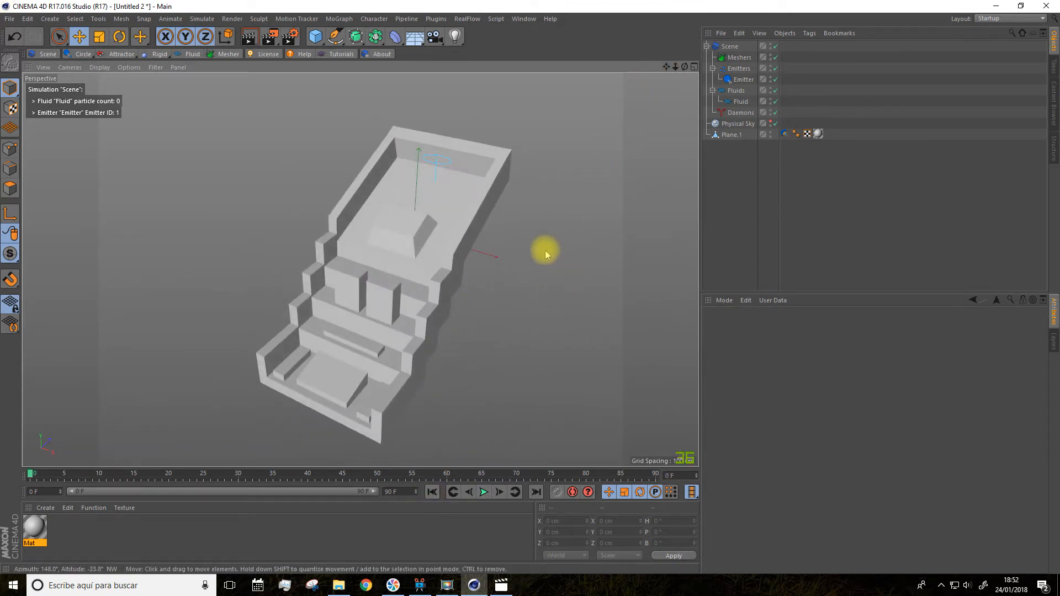
{"action": "left_click", "coordinate": [120, 54]}
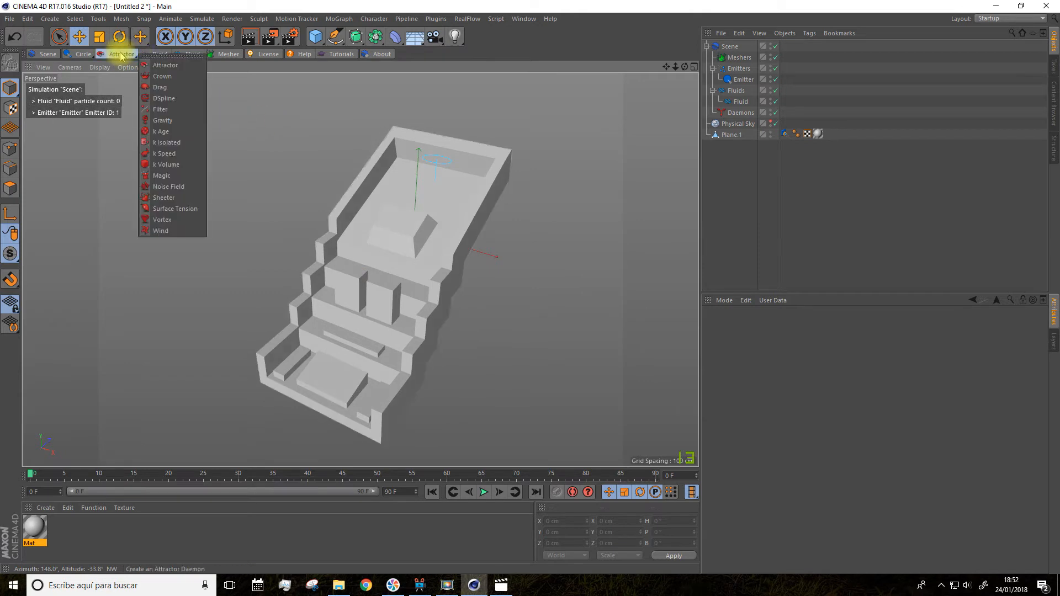
{"action": "left_click", "coordinate": [180, 122]}
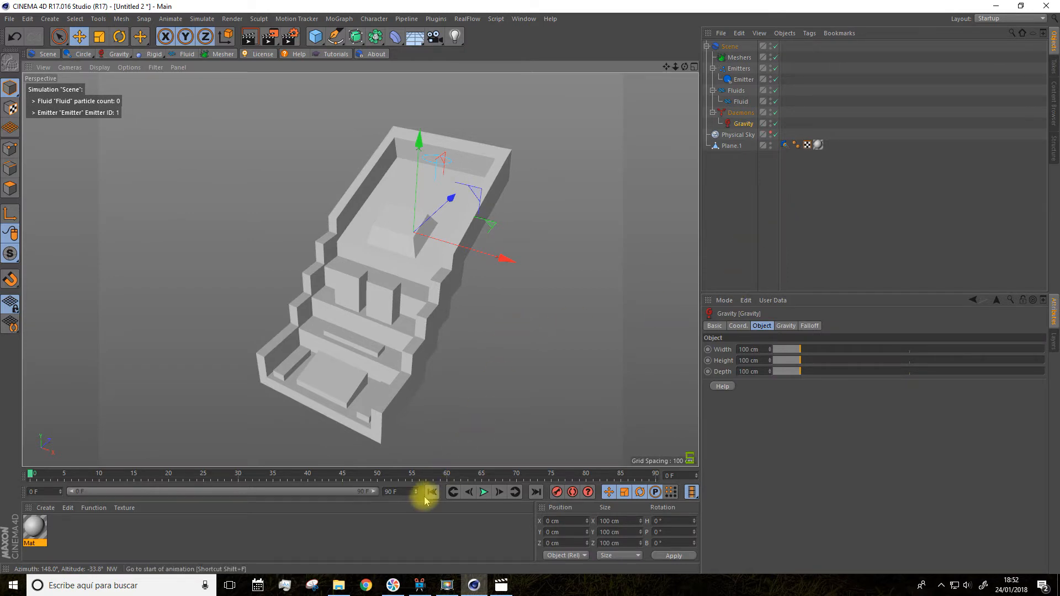
Play the simulation to examine how the particles fall onto the staircase, and pause it
{"action": "left_click", "coordinate": [483, 492]}
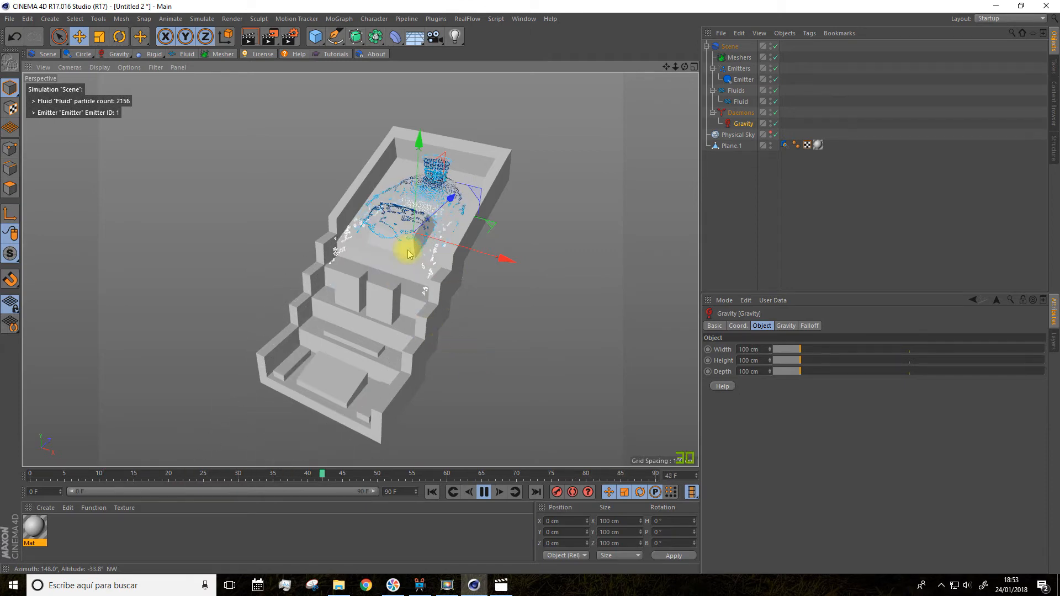
{"action": "scroll", "coordinate": [407, 249], "scroll_direction": "up", "scroll_amount": 2}
{"action": "left_click", "coordinate": [484, 492]}
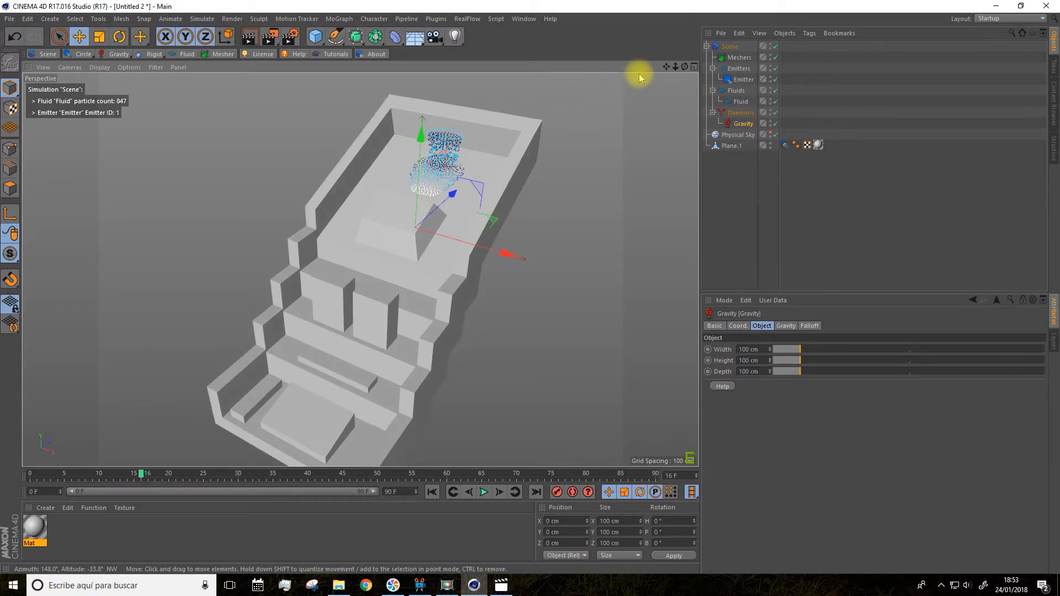
{"action": "left_click_drag", "start_coordinate": [666, 67], "coordinate": [647, 101]}
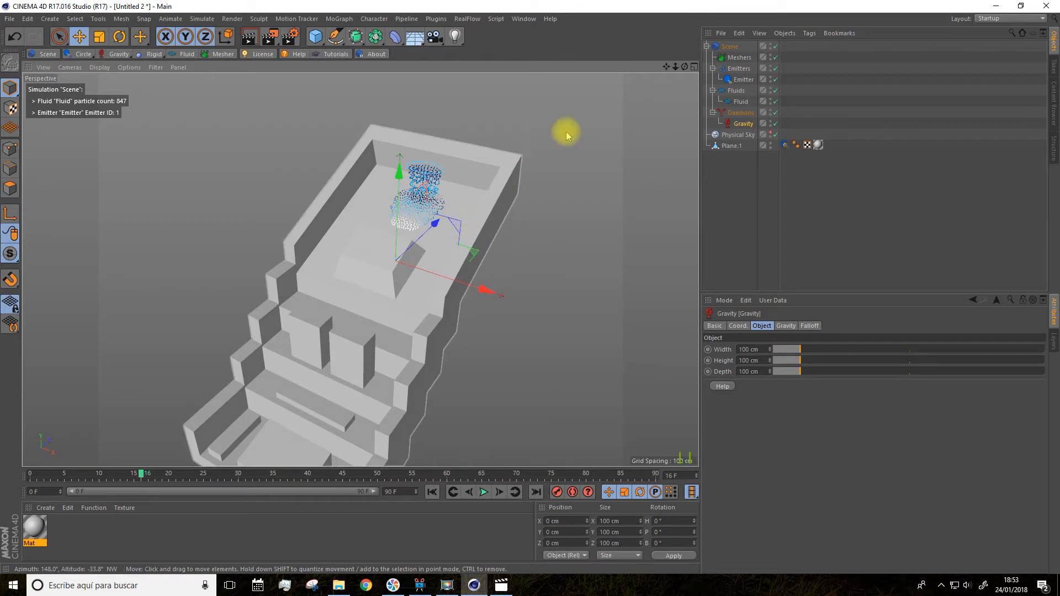
{"action": "left_click_drag", "start_coordinate": [666, 67], "coordinate": [677, 12]}
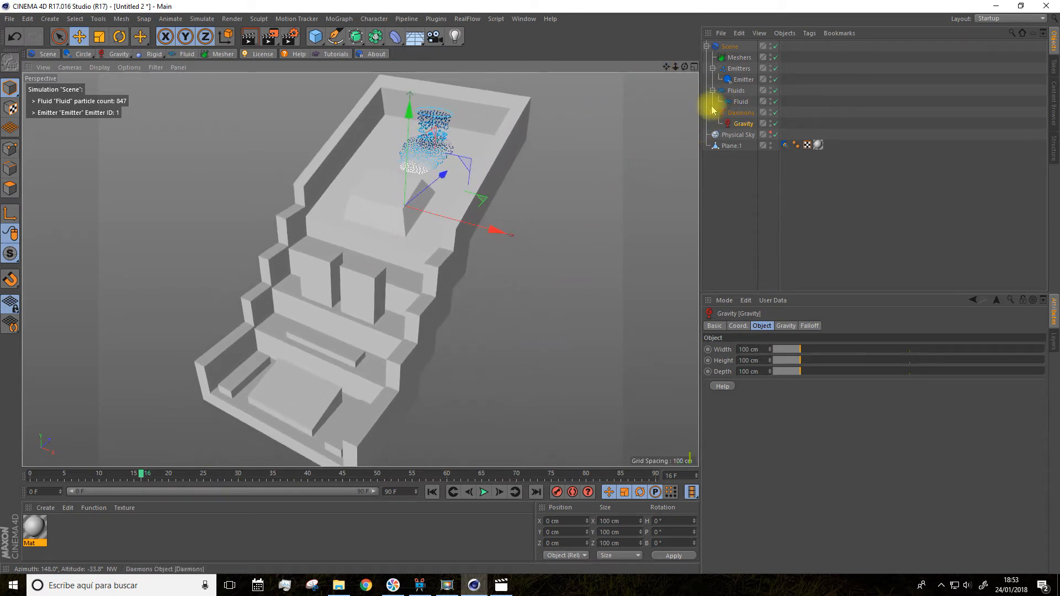
Try an emitter Volume of 206 cm in the running simulation and restore it to 0 cm
{"action": "left_click", "coordinate": [741, 81]}
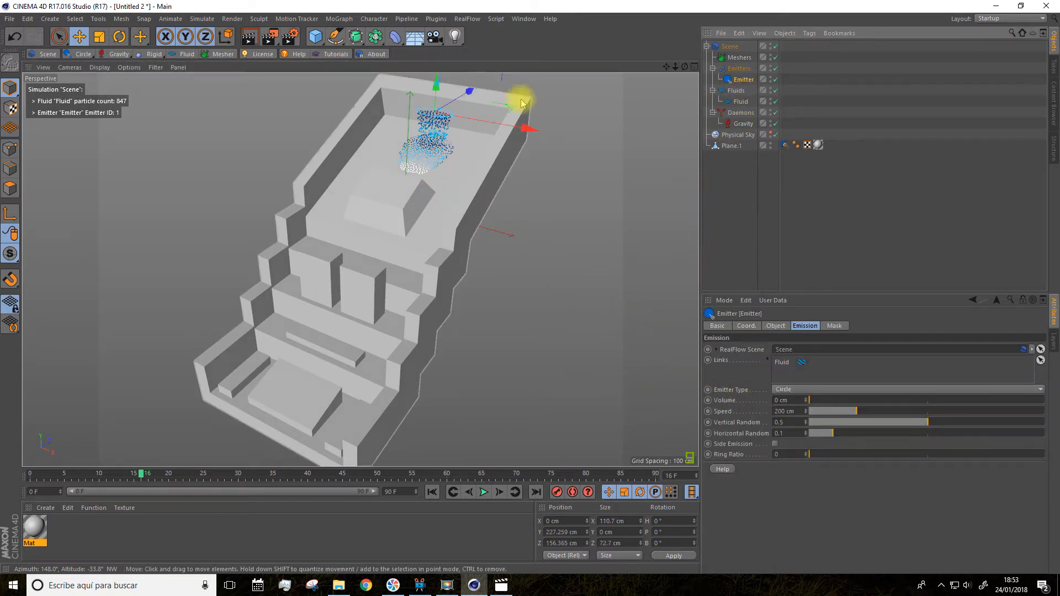
{"action": "left_click_drag", "start_coordinate": [666, 66], "coordinate": [683, 80]}
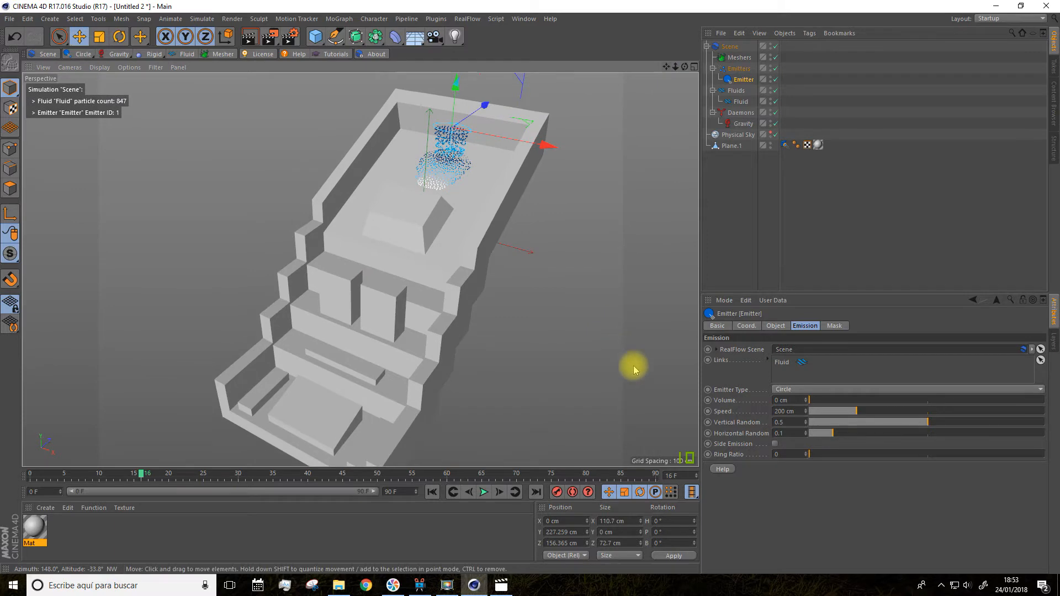
{"action": "left_click_drag", "start_coordinate": [820, 403], "coordinate": [848, 406]}
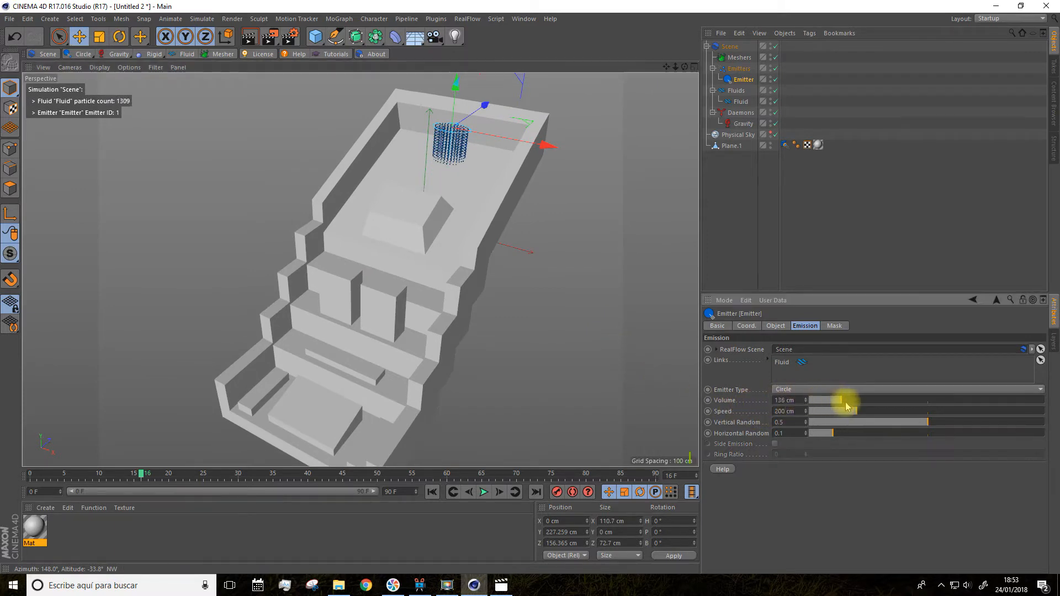
{"action": "left_click", "coordinate": [432, 492]}
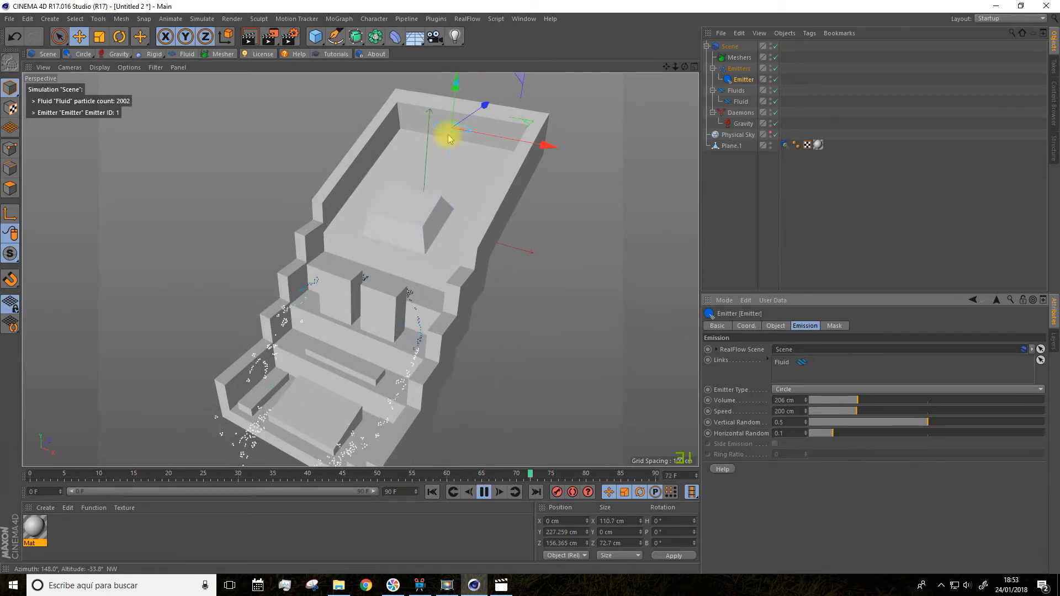
{"action": "left_click_drag", "start_coordinate": [811, 400], "coordinate": [805, 400]}
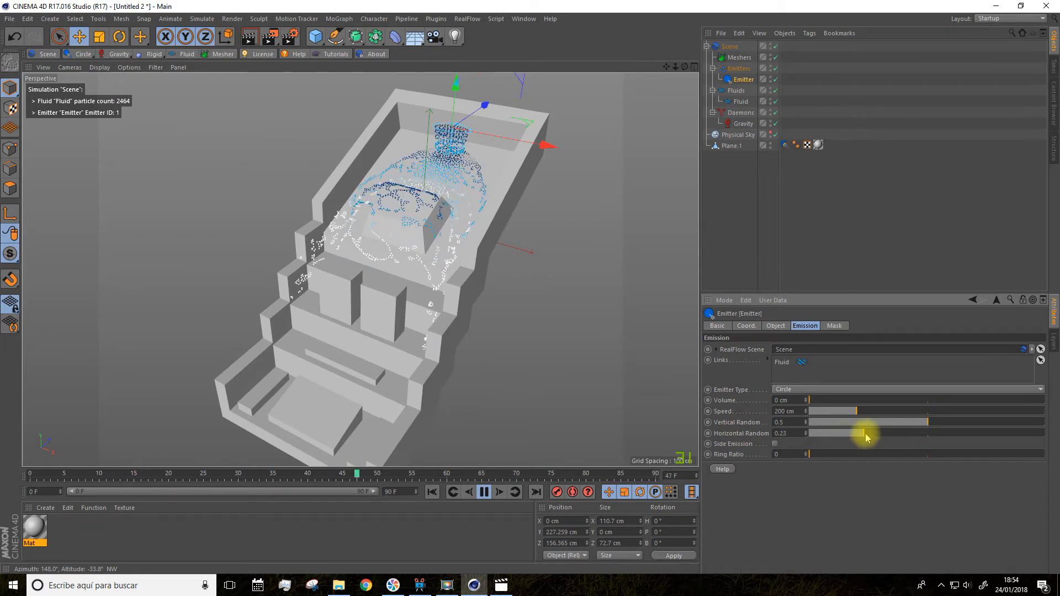
Try a Vertical Random of 0.81 and a Horizontal Random of 0.28 on the emitter during playback
{"action": "left_click_drag", "start_coordinate": [919, 421], "coordinate": [907, 422]}
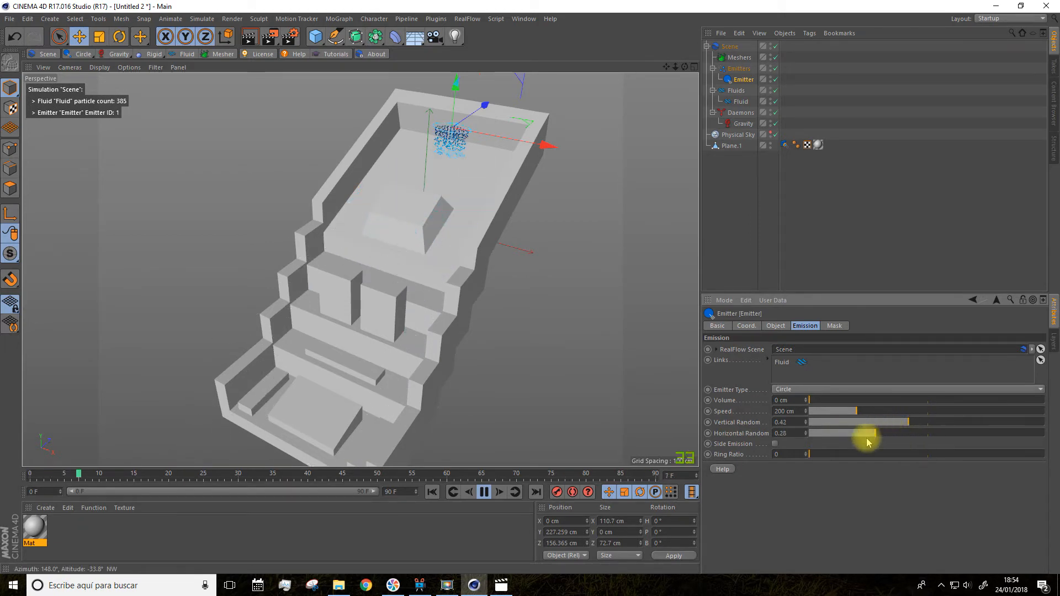
{"action": "scroll", "coordinate": [496, 161], "scroll_direction": "up", "scroll_amount": 5}
{"action": "left_click_drag", "start_coordinate": [902, 422], "coordinate": [1000, 423]}
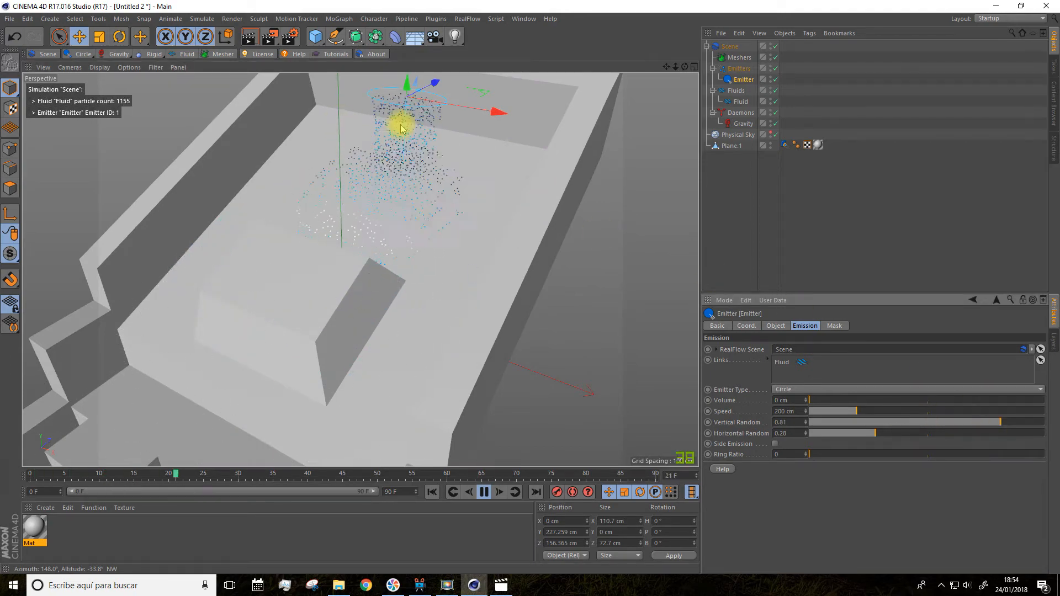
Set the emitter's Vertical Random to 0.28 and Horizontal Random to 0.4
{"action": "left_click_drag", "start_coordinate": [837, 422], "coordinate": [809, 421]}
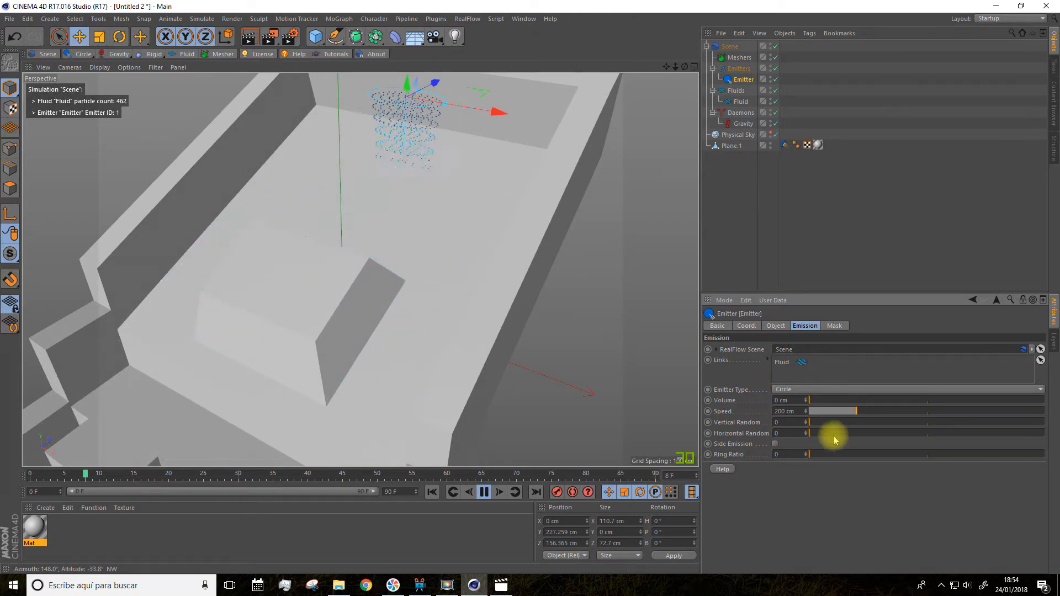
{"action": "left_click_drag", "start_coordinate": [886, 434], "coordinate": [903, 433]}
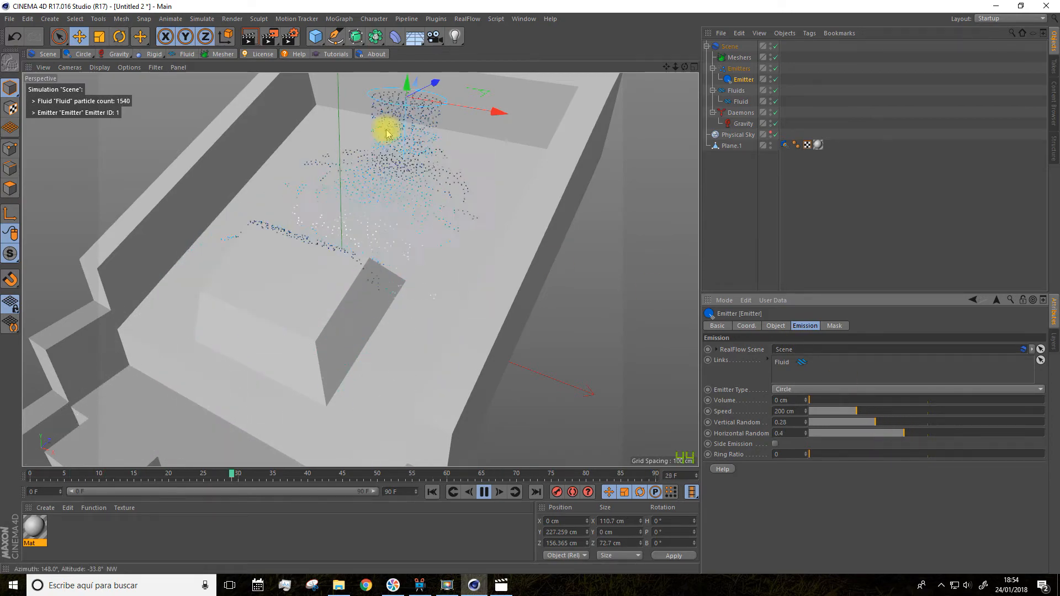
{"action": "scroll", "coordinate": [380, 148], "scroll_direction": "down", "scroll_amount": 4}
{"action": "mouse_move", "coordinate": [667, 68]}
{"action": "left_mouse_down"}
{"action": "mouse_move", "coordinate": [673, 91]}
{"action": "mouse_move", "coordinate": [670, 56]}
{"action": "left_mouse_up"}
{"action": "scroll", "coordinate": [543, 198], "scroll_direction": "down", "scroll_amount": 2}
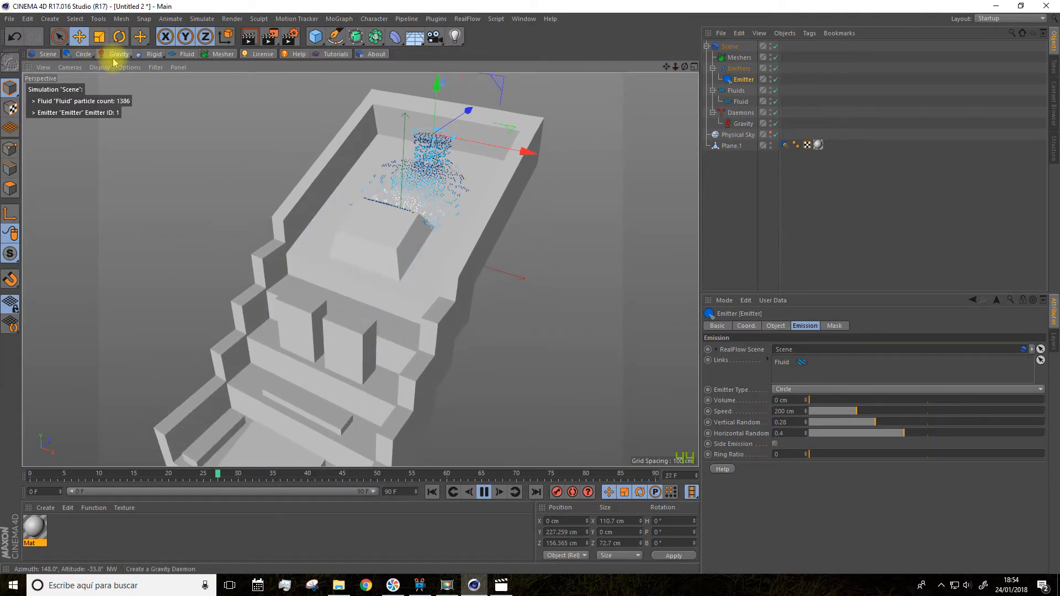
Add a k Volume daemon around the staircase and stop the playback
{"action": "left_click", "coordinate": [118, 56]}
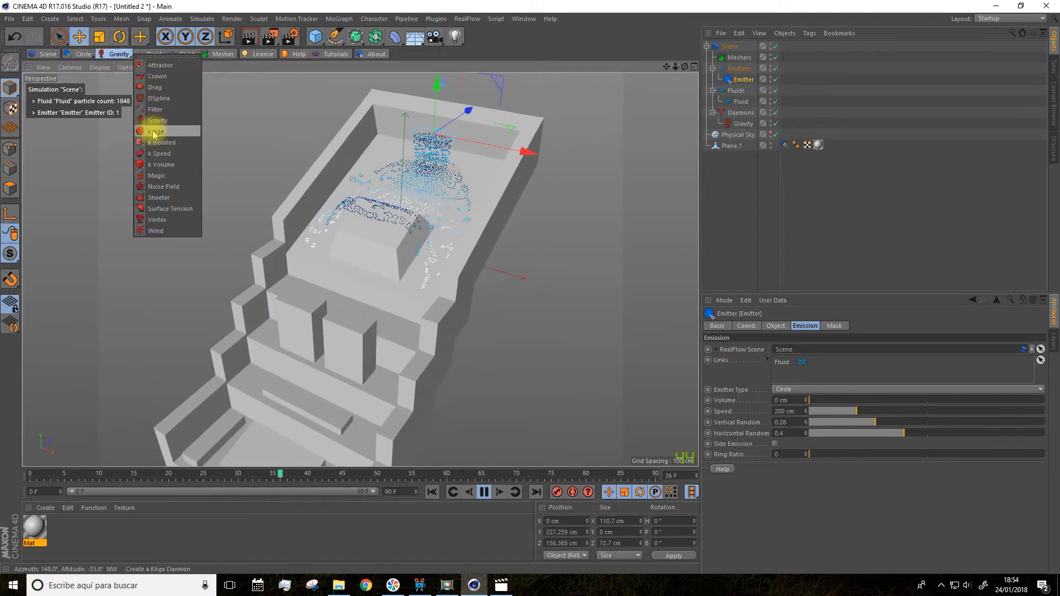
{"action": "left_click", "coordinate": [161, 167]}
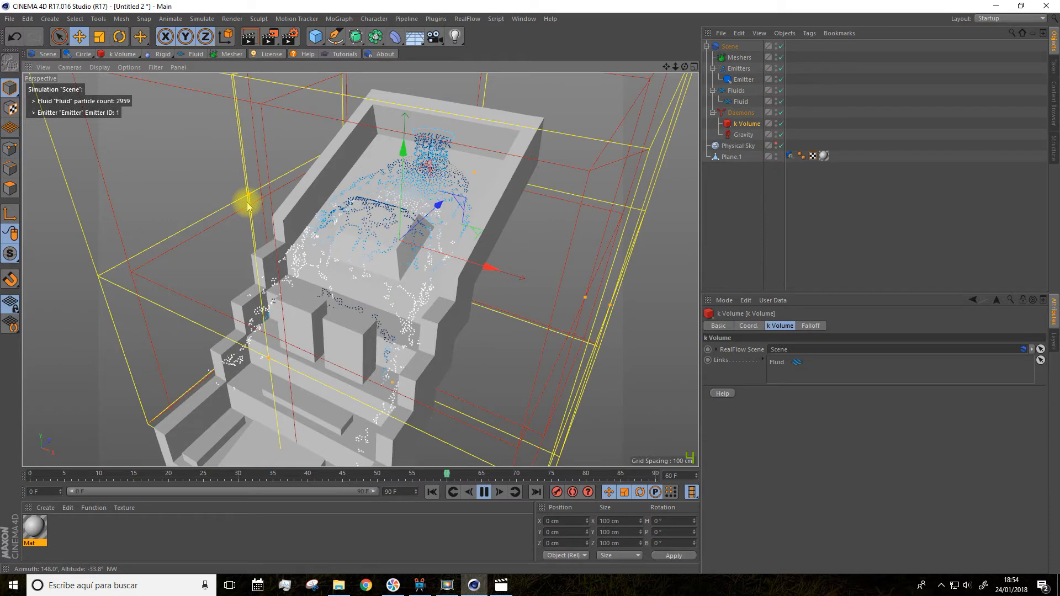
{"action": "scroll", "coordinate": [254, 198], "scroll_direction": "down", "scroll_amount": 2}
{"action": "left_click", "coordinate": [485, 491]}
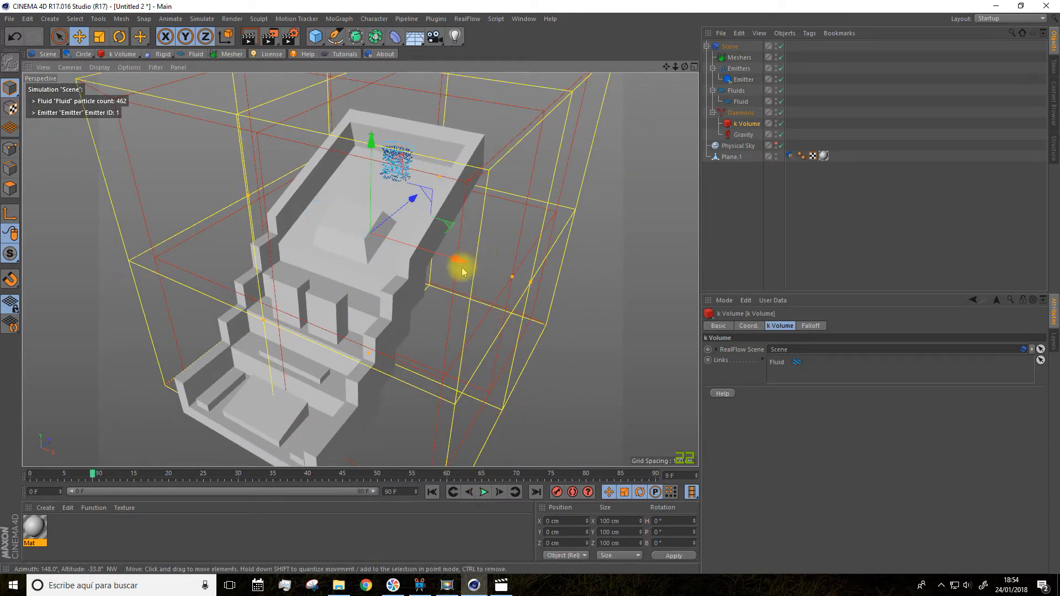
Scale the k Volume box narrower along X to bring it closer to the staircase's width
{"action": "left_click_drag", "start_coordinate": [461, 265], "coordinate": [504, 287], "text": "alt"}
{"action": "left_click_drag", "start_coordinate": [433, 215], "coordinate": [493, 150], "text": "alt"}
{"action": "left_click_drag", "start_coordinate": [666, 67], "coordinate": [654, 110]}
{"action": "left_click", "coordinate": [98, 36]}
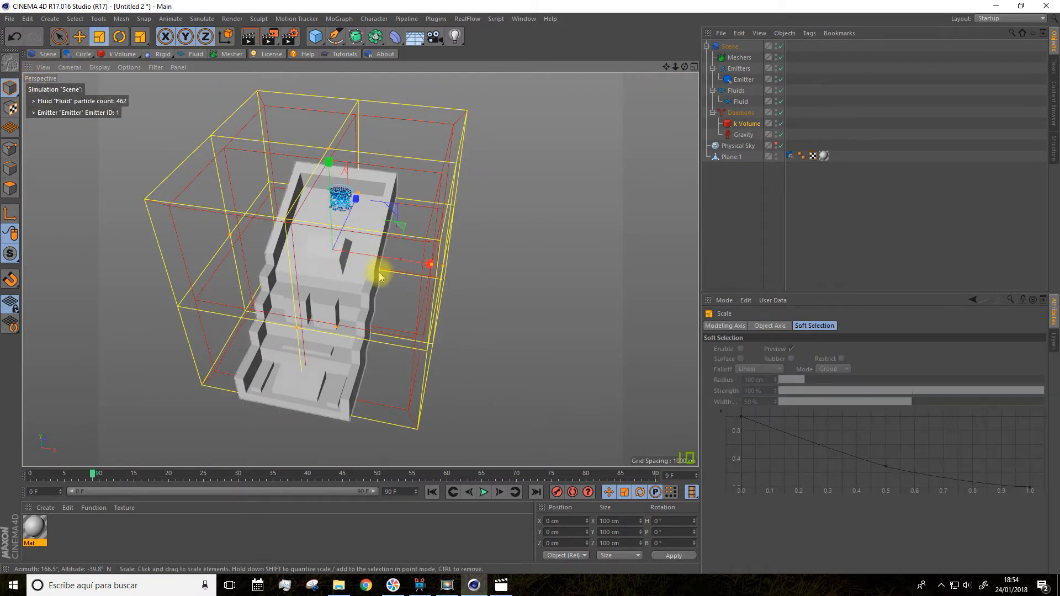
{"action": "left_click_drag", "start_coordinate": [428, 265], "coordinate": [390, 265]}
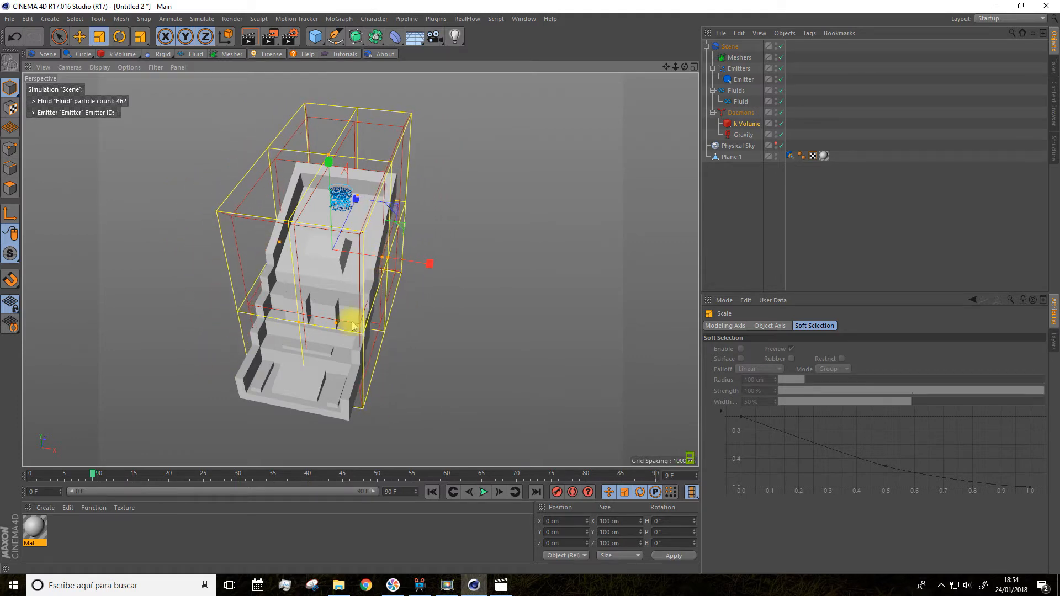
Widen the k Volume box slightly along X to about 261 cm so it encloses the staircase's side walls
{"action": "scroll", "coordinate": [327, 347], "scroll_direction": "up", "scroll_amount": 5}
{"action": "scroll", "coordinate": [348, 367], "scroll_direction": "up", "scroll_amount": 3}
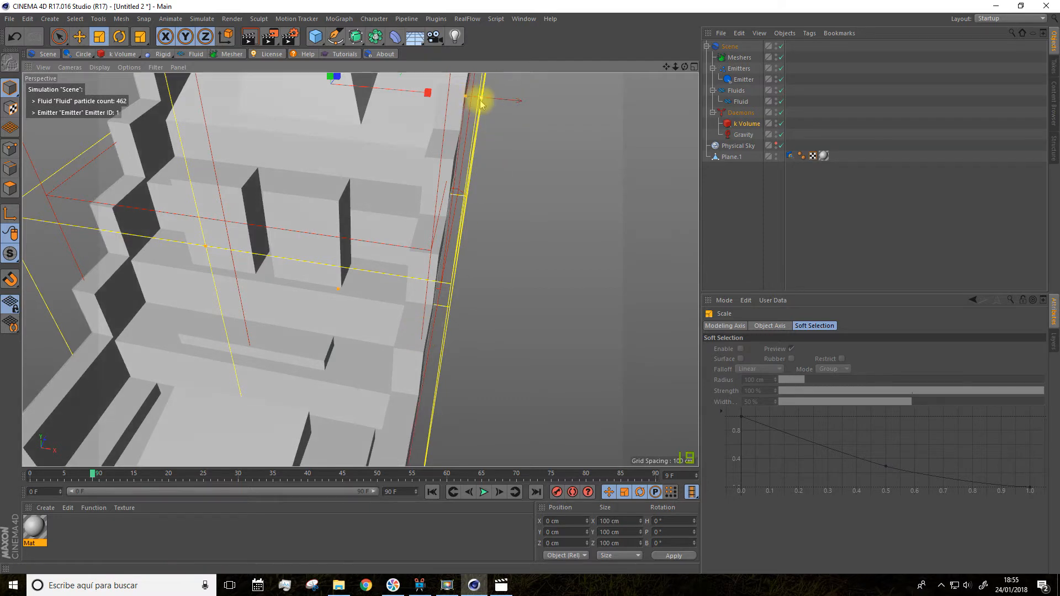
{"action": "left_click_drag", "start_coordinate": [482, 103], "coordinate": [486, 105]}
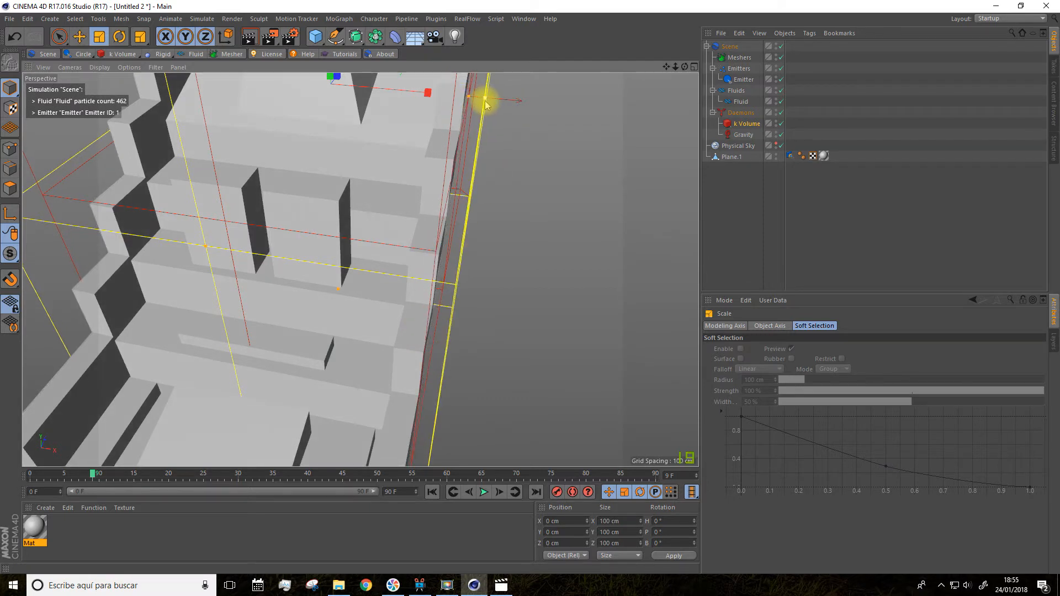
Move the k Volume to about -163 cm in Z and resize it along Z to about 528 cm around the staircase
{"action": "left_click_drag", "start_coordinate": [450, 265], "coordinate": [703, 216], "text": "alt"}
{"action": "scroll", "coordinate": [525, 242], "scroll_direction": "down", "scroll_amount": 2}
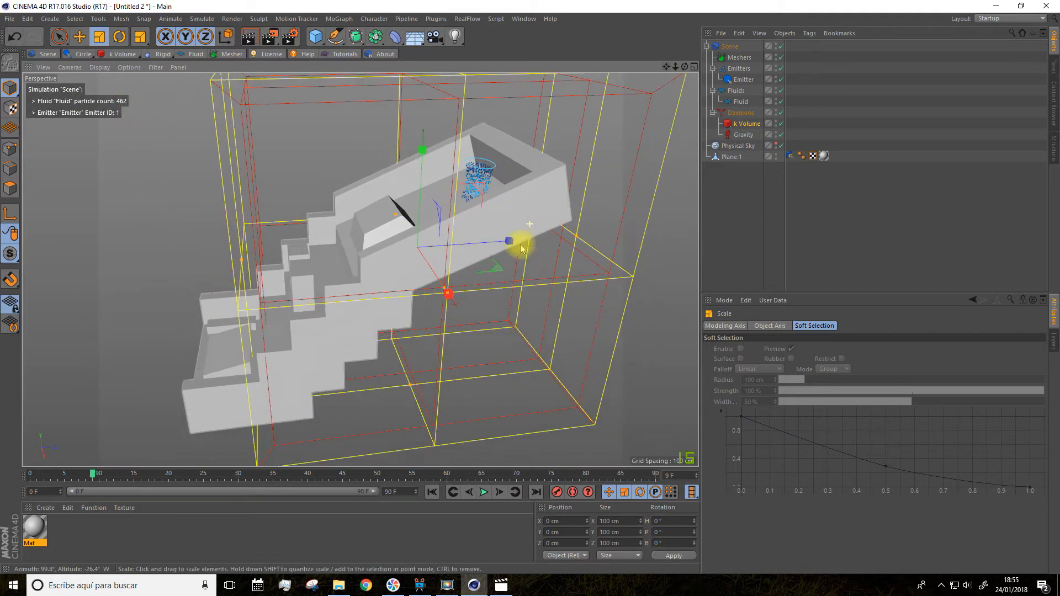
{"action": "left_click_drag", "start_coordinate": [526, 244], "coordinate": [498, 247], "text": "alt"}
{"action": "left_click_drag", "start_coordinate": [612, 250], "coordinate": [620, 254]}
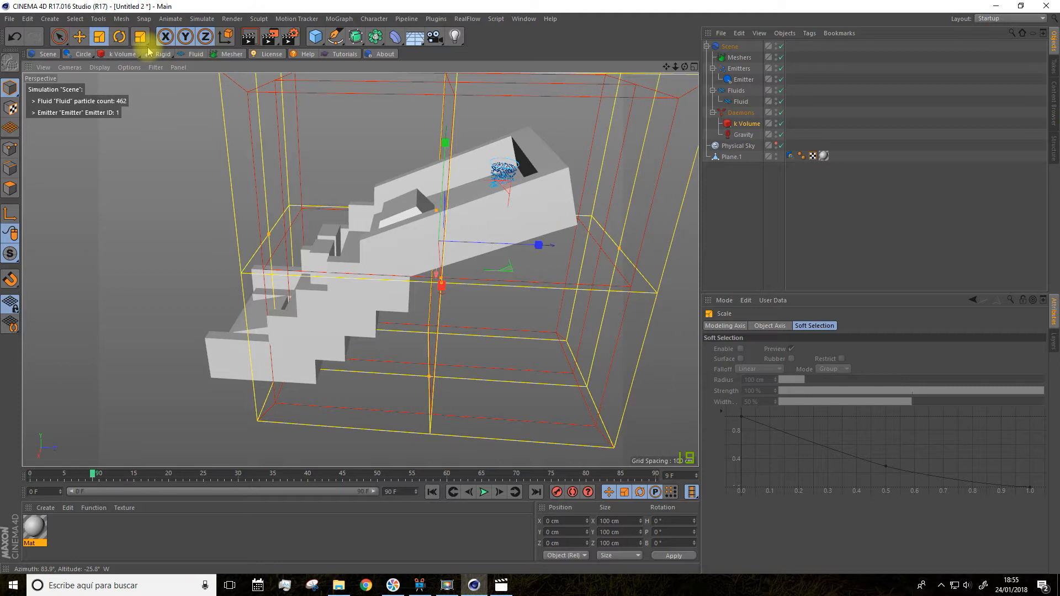
{"action": "left_click_drag", "start_coordinate": [538, 244], "coordinate": [481, 242]}
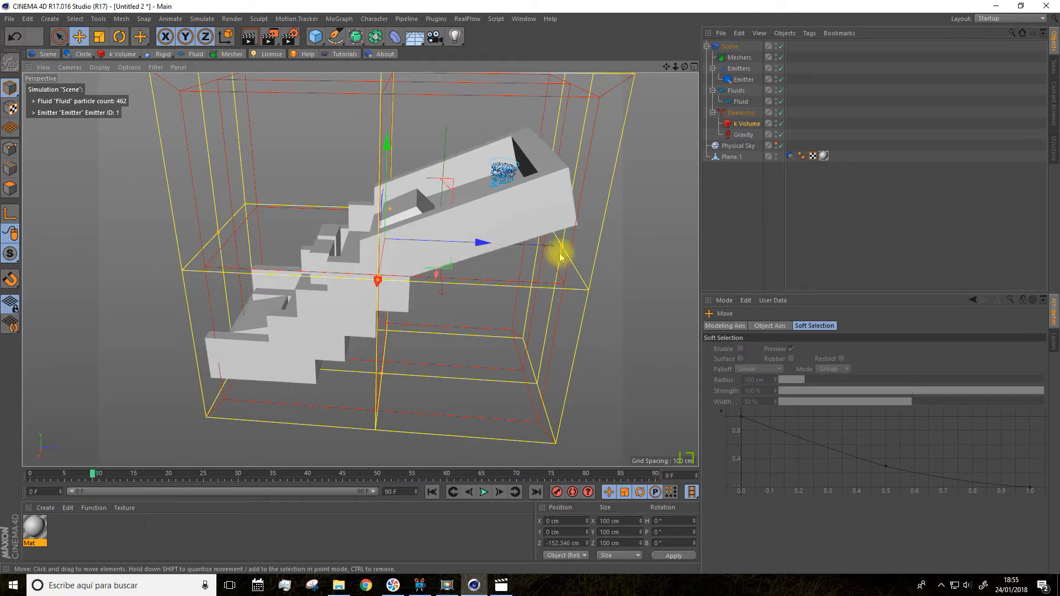
{"action": "left_click_drag", "start_coordinate": [561, 251], "coordinate": [566, 255]}
{"action": "left_click_drag", "start_coordinate": [492, 246], "coordinate": [478, 246]}
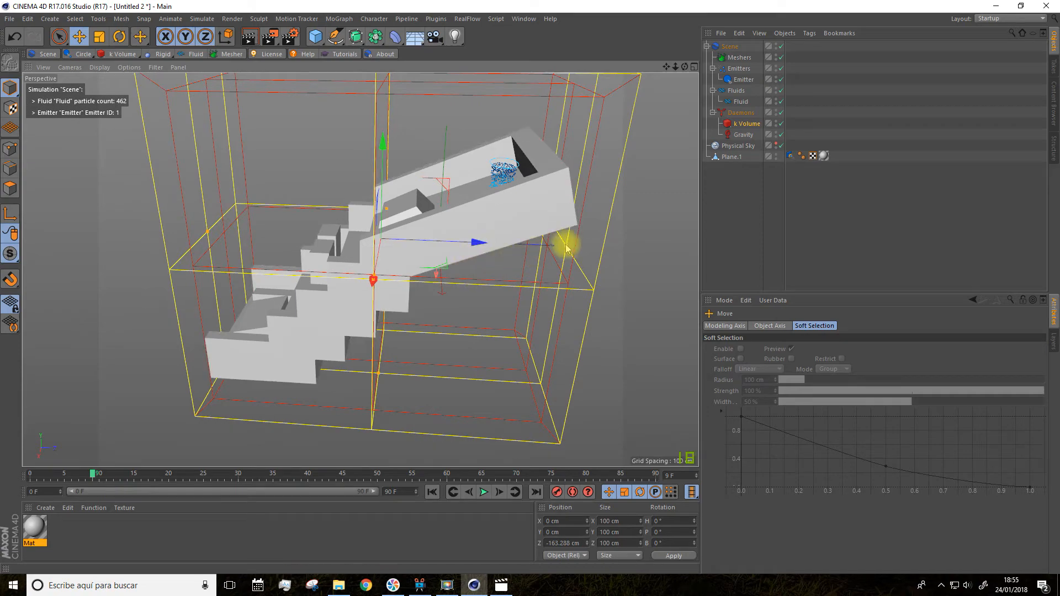
{"action": "left_click_drag", "start_coordinate": [567, 248], "coordinate": [568, 244]}
Play the simulation and examine from several angles how the fluid runs down the stairs inside the k Volume
{"action": "left_click_drag", "start_coordinate": [473, 288], "coordinate": [557, 284], "text": "alt"}
{"action": "left_click_drag", "start_coordinate": [666, 68], "coordinate": [692, 2]}
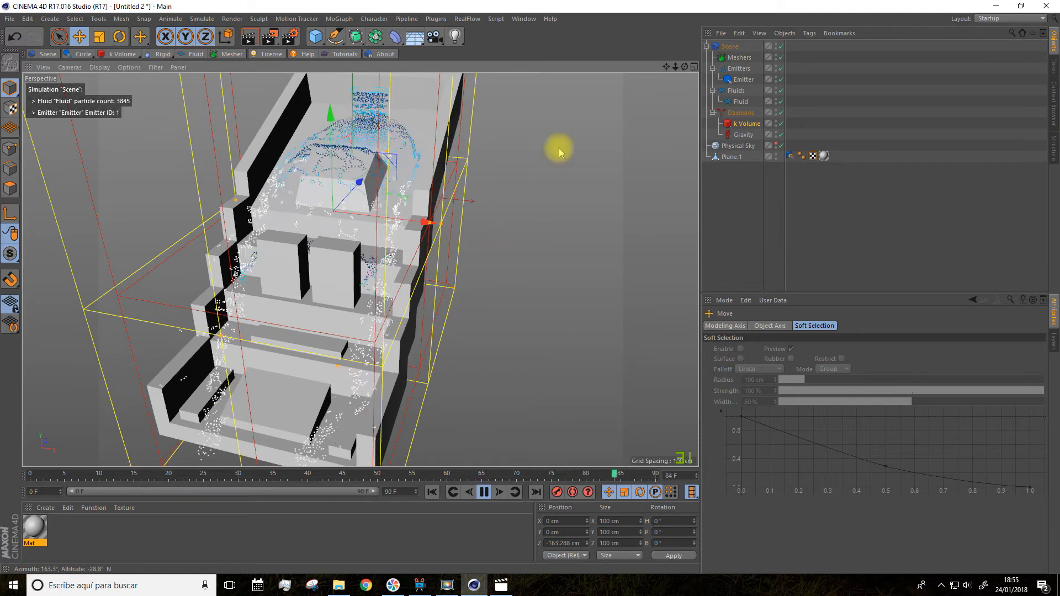
{"action": "scroll", "coordinate": [560, 153], "scroll_direction": "down", "scroll_amount": 2}
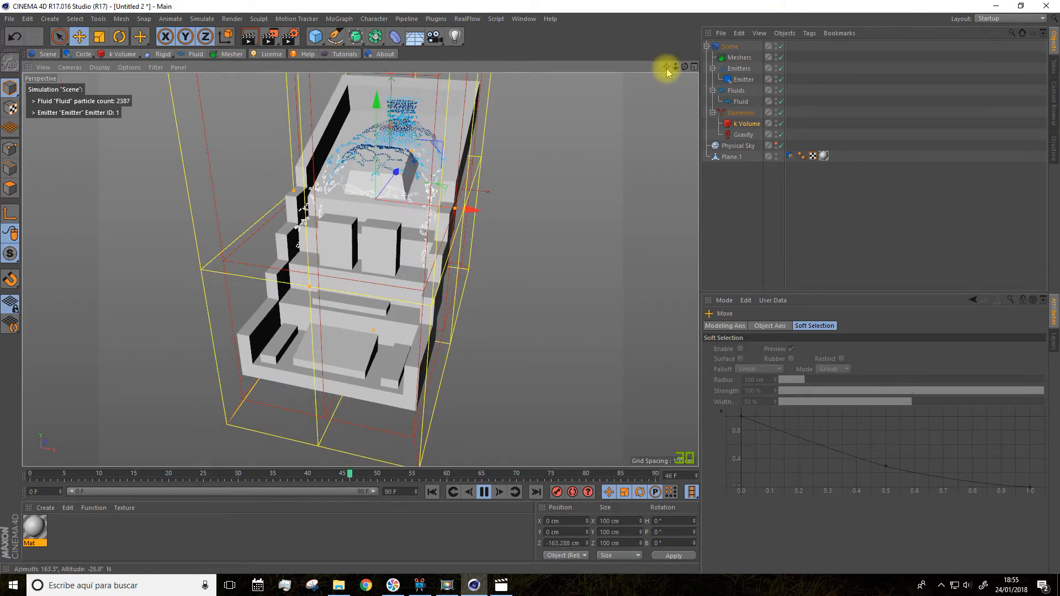
{"action": "left_click_drag", "start_coordinate": [666, 68], "coordinate": [661, 44]}
{"action": "left_click_drag", "start_coordinate": [549, 230], "coordinate": [565, 243], "text": "alt"}
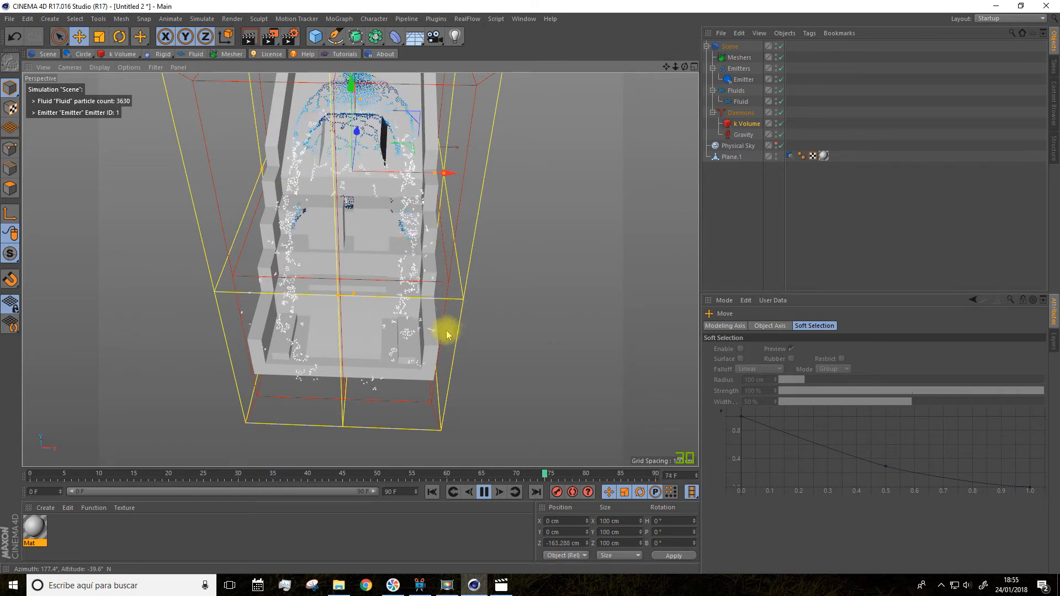
{"action": "left_click_drag", "start_coordinate": [479, 329], "coordinate": [542, 341], "text": "alt"}
Inspect the k Volume's Falloff settings while the simulation plays, and stop the playback
{"action": "left_click", "coordinate": [743, 124]}
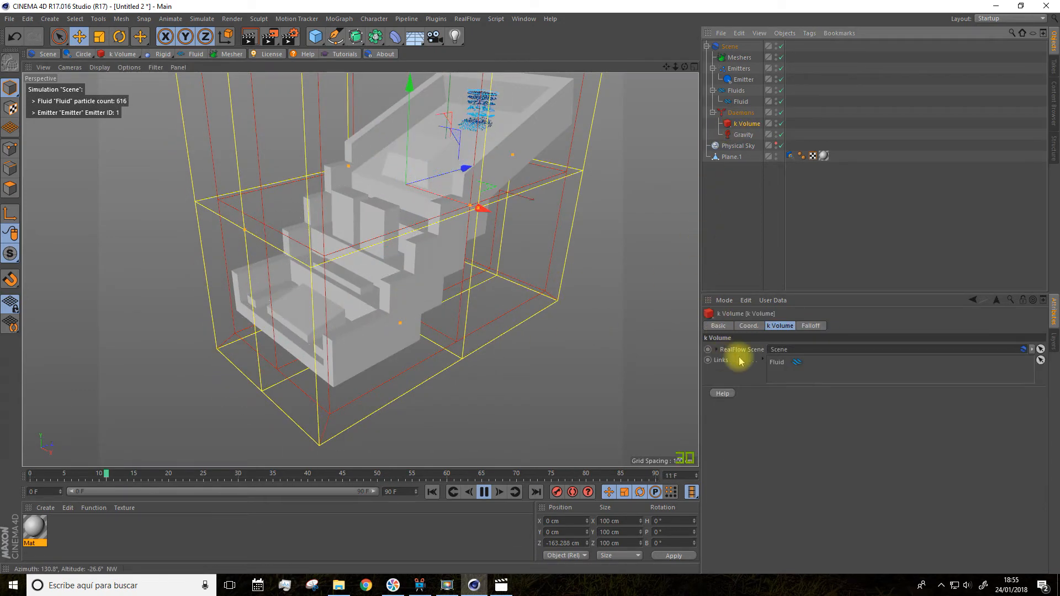
{"action": "left_click", "coordinate": [803, 328]}
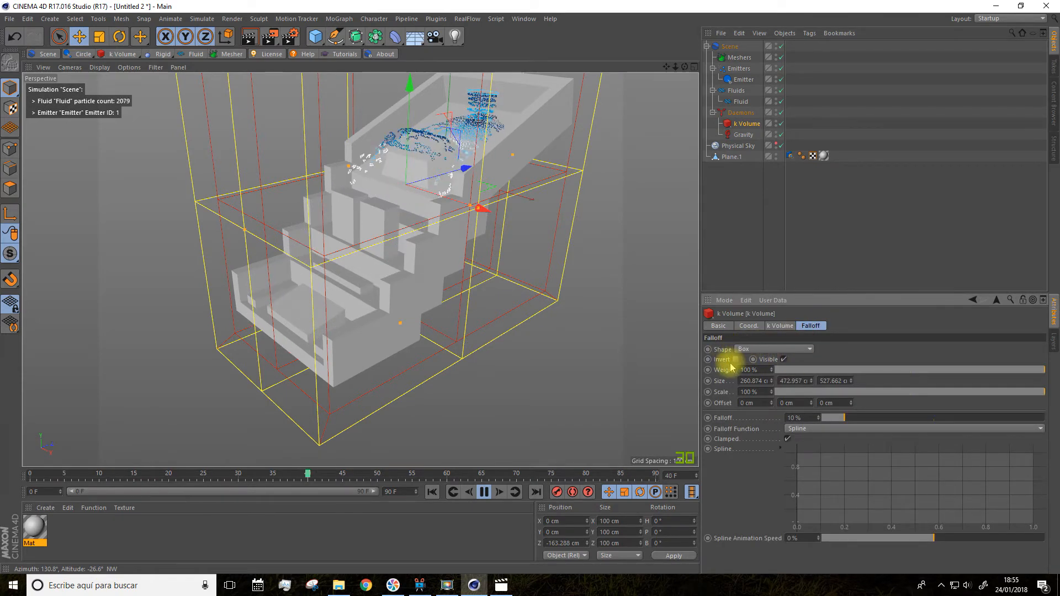
{"action": "left_click_drag", "start_coordinate": [393, 276], "coordinate": [602, 286], "text": "alt"}
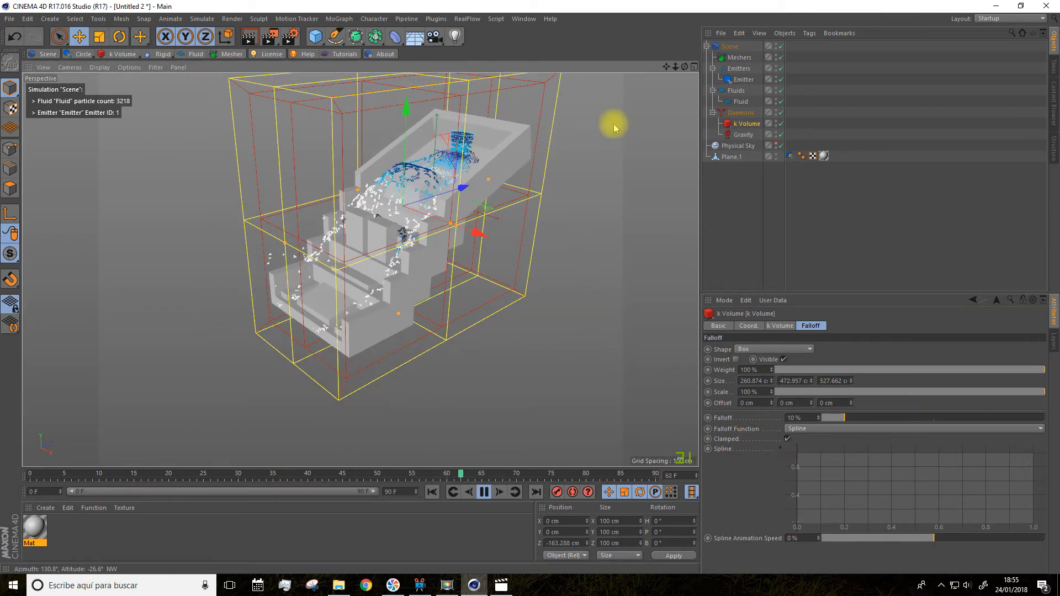
{"action": "left_click_drag", "start_coordinate": [666, 67], "coordinate": [664, 92]}
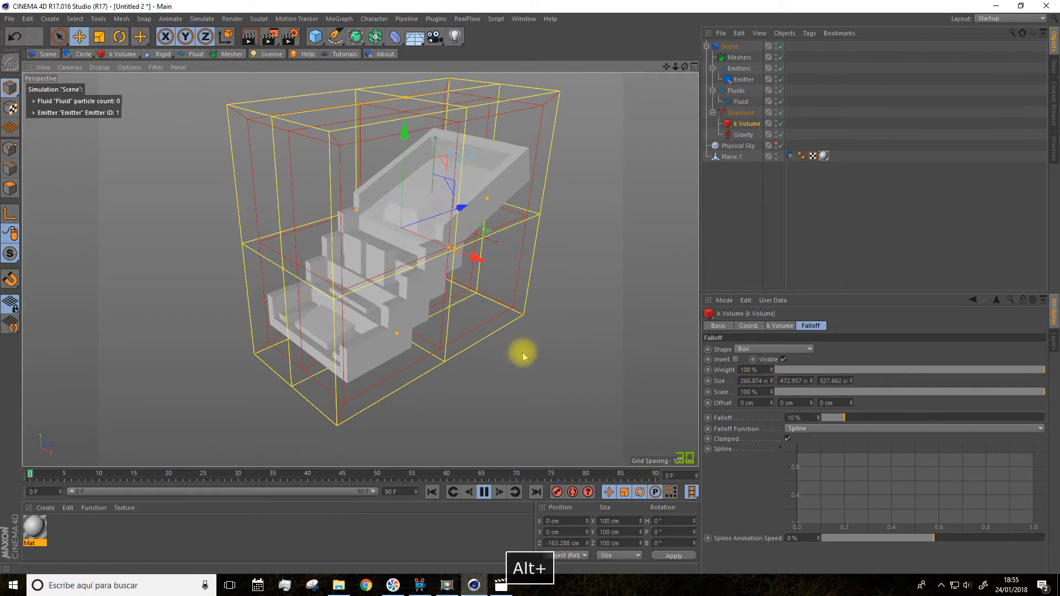
{"action": "left_click_drag", "start_coordinate": [520, 350], "coordinate": [453, 318], "text": "alt"}
{"action": "scroll", "coordinate": [453, 314], "scroll_direction": "up", "scroll_amount": 1}
{"action": "left_click", "coordinate": [484, 492]}
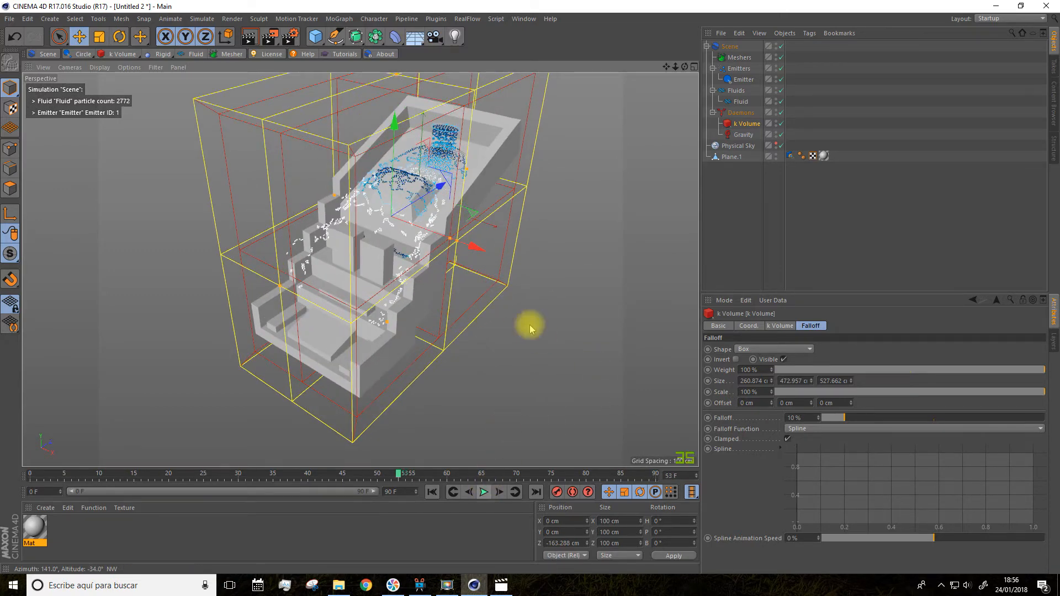
Save the scene as Untitled 2 in the RENDERS folder
{"action": "left_click_drag", "start_coordinate": [667, 66], "coordinate": [576, 76]}
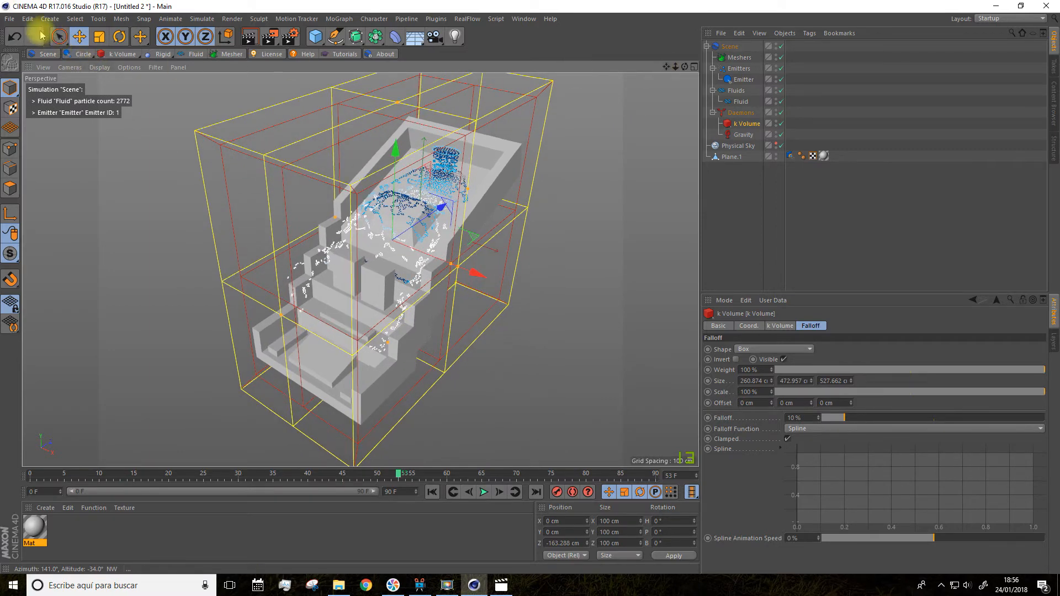
{"action": "left_click", "coordinate": [9, 18]}
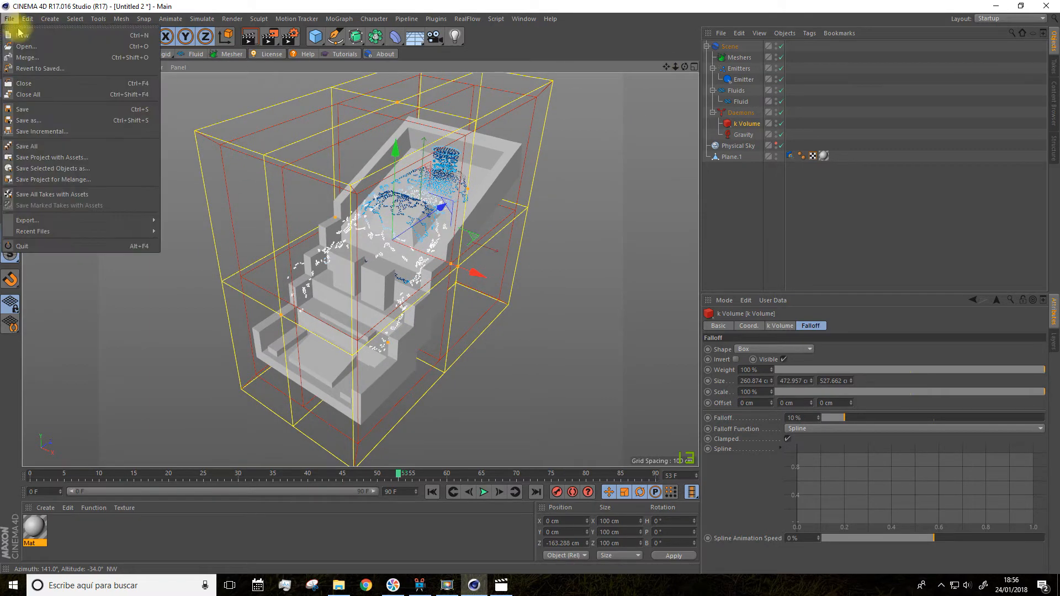
{"action": "left_click", "coordinate": [22, 116]}
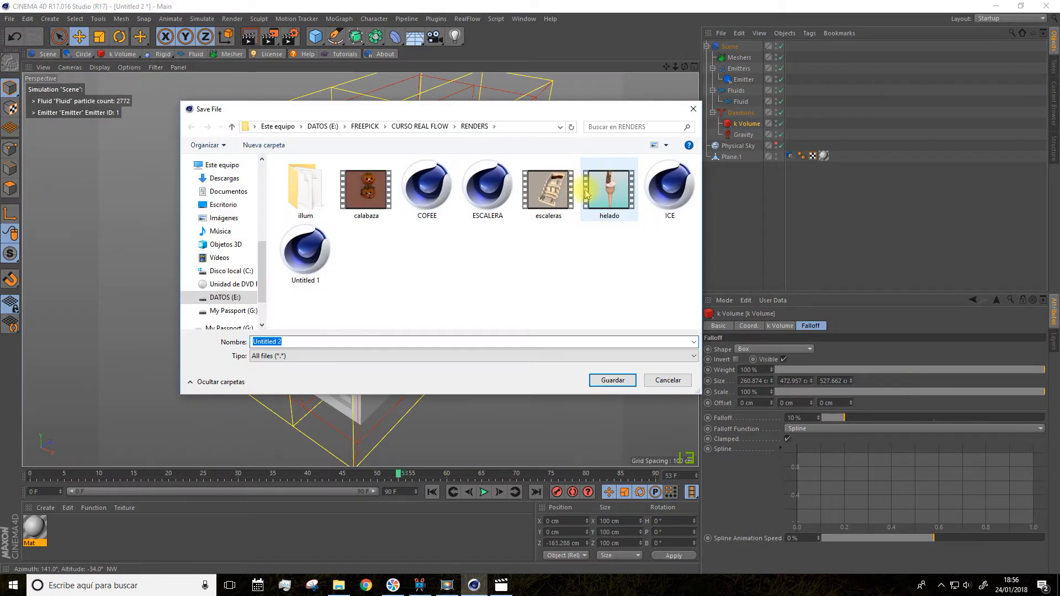
{"action": "left_click", "coordinate": [601, 383]}
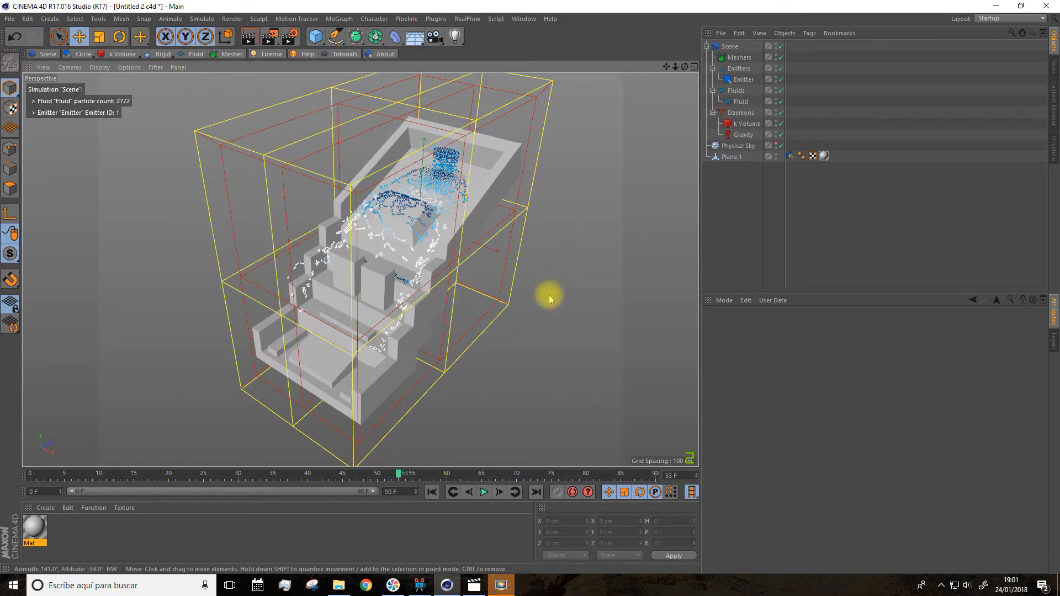
Hide the k Volume in the viewport while keeping it enabled in the simulation
{"action": "left_click_drag", "start_coordinate": [506, 367], "coordinate": [494, 357], "text": "alt"}
{"action": "left_click_drag", "start_coordinate": [667, 67], "coordinate": [680, 76]}
{"action": "scroll", "coordinate": [559, 202], "scroll_direction": "down", "scroll_amount": 2}
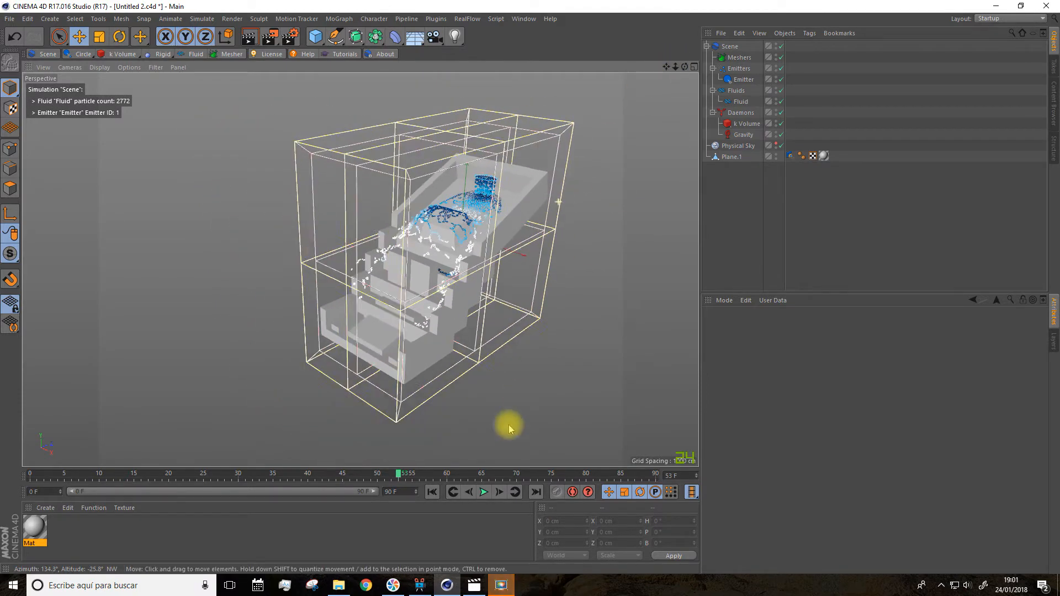
{"action": "left_click", "coordinate": [742, 125]}
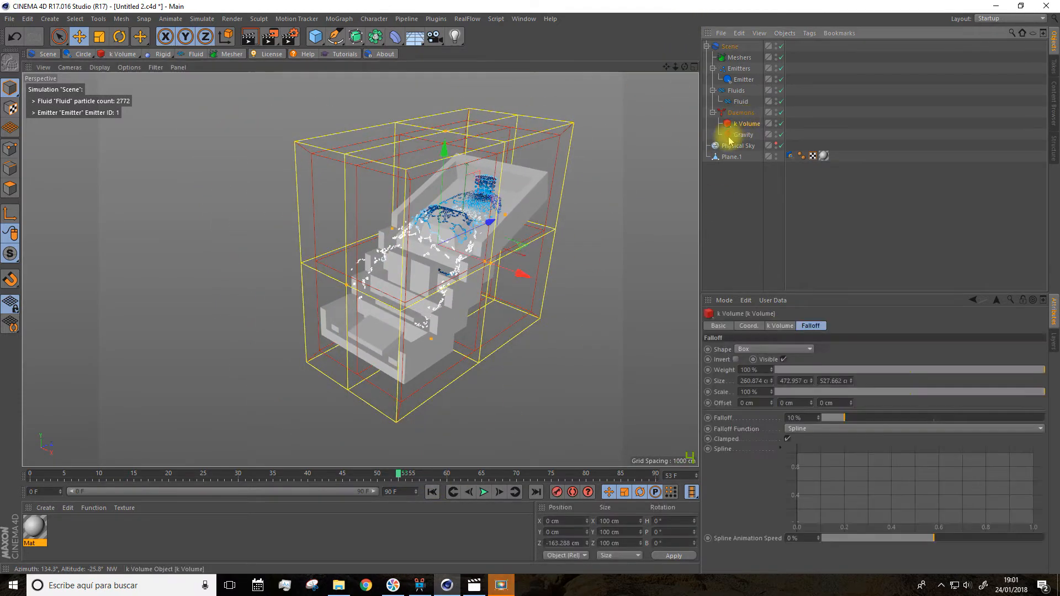
{"action": "left_click", "coordinate": [776, 123]}
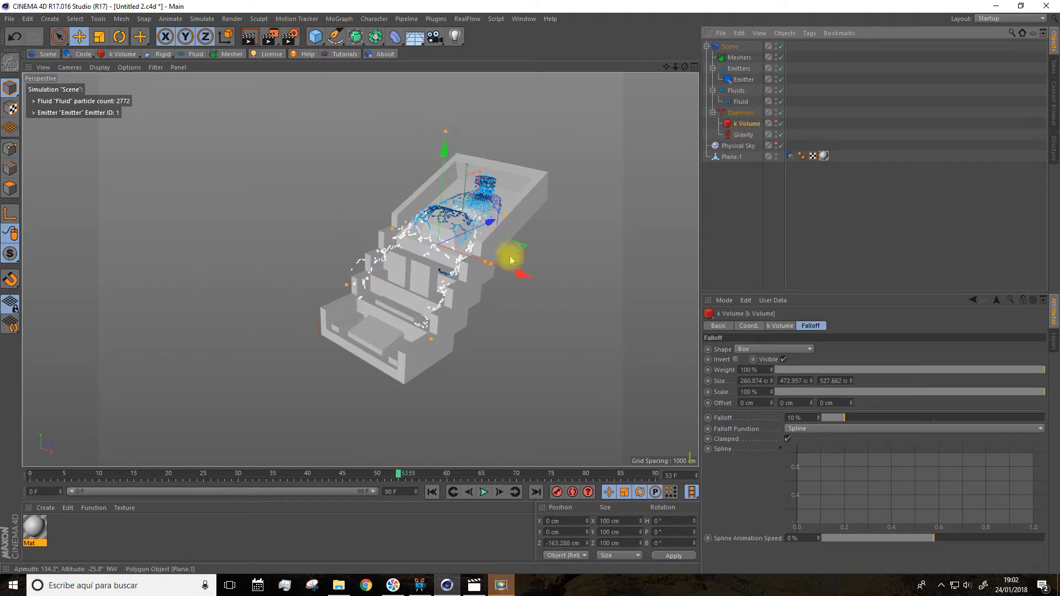
Replay the simulation from the first frame, check how the particles collide with the steps, and stop it
{"action": "left_click", "coordinate": [433, 492]}
{"action": "left_click", "coordinate": [483, 492]}
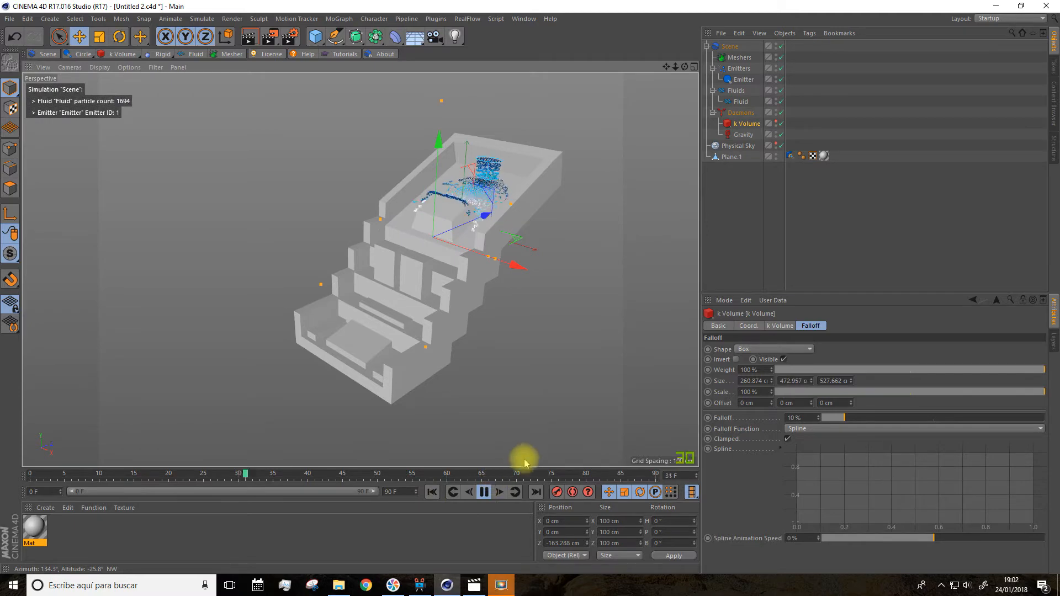
{"action": "scroll", "coordinate": [397, 284], "scroll_direction": "up", "scroll_amount": 6}
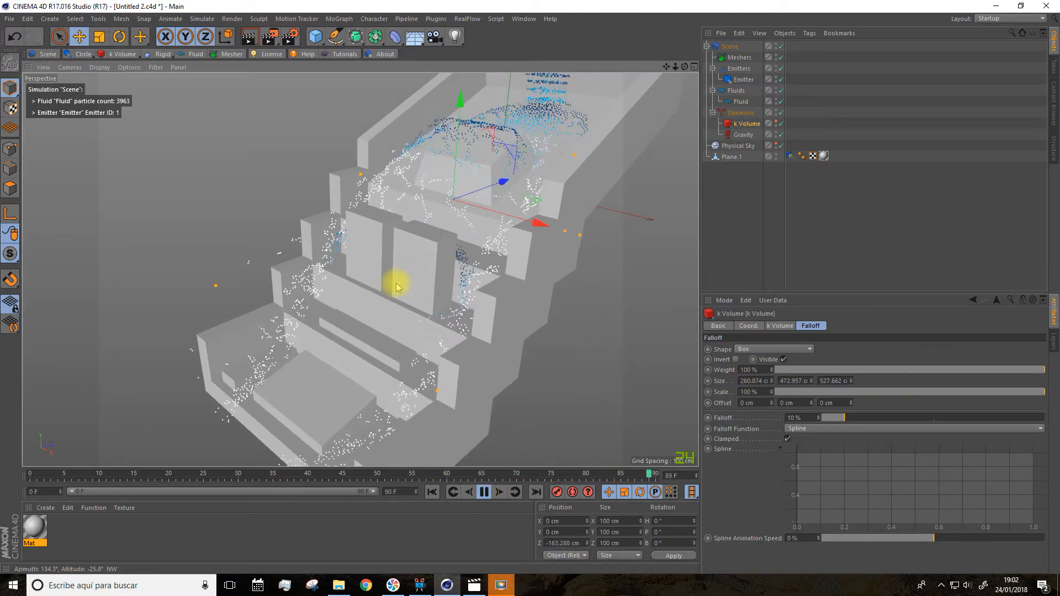
{"action": "left_click_drag", "start_coordinate": [398, 276], "coordinate": [489, 259], "text": "alt"}
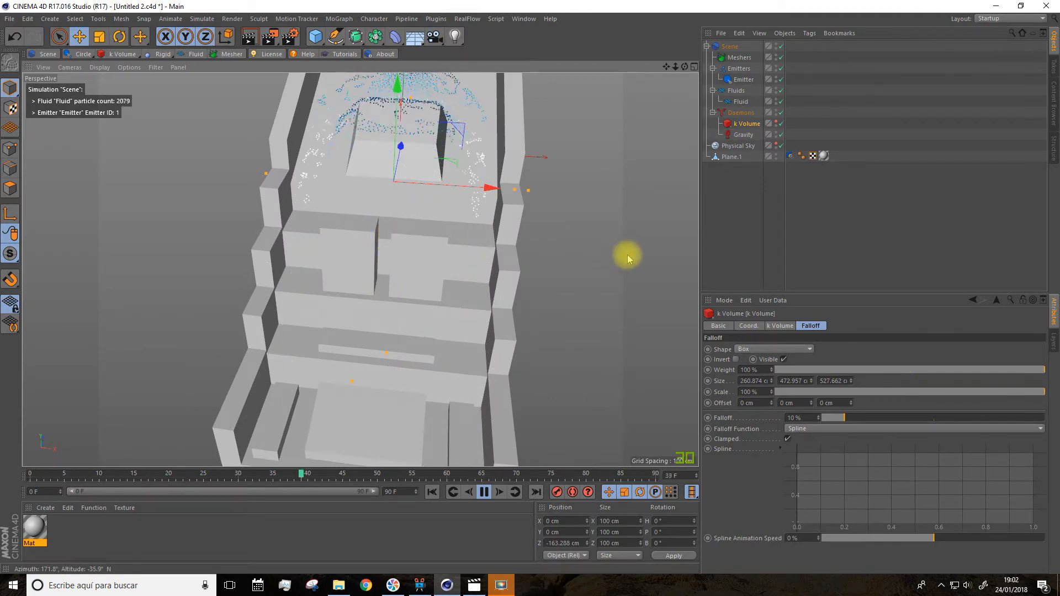
{"action": "left_click", "coordinate": [484, 492]}
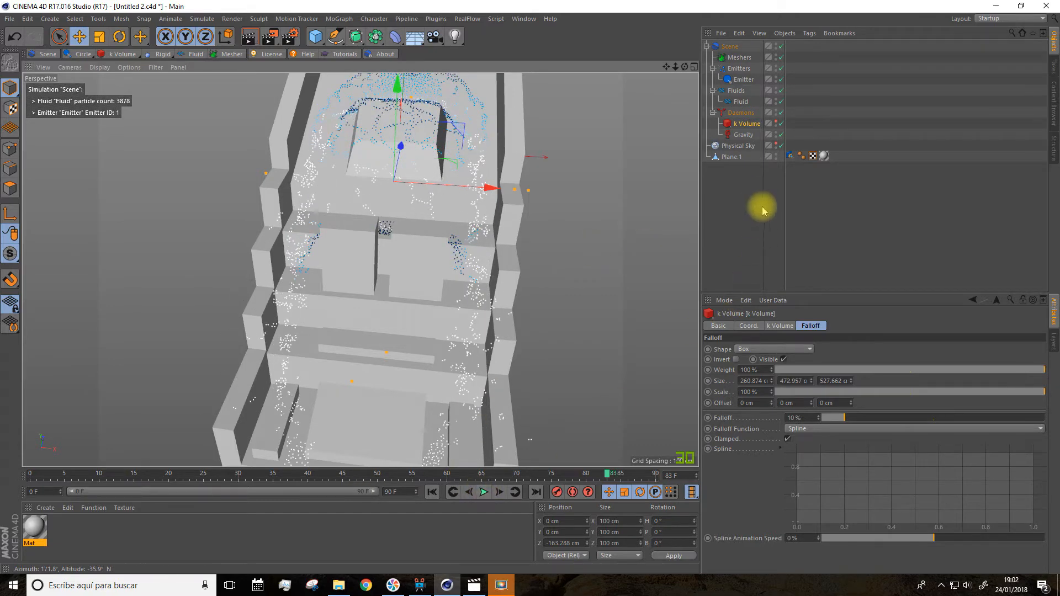
Add a RealFlow Volume tag to Plane.1 and set its Cell Size manually to 5 cm
{"action": "left_click", "coordinate": [731, 157]}
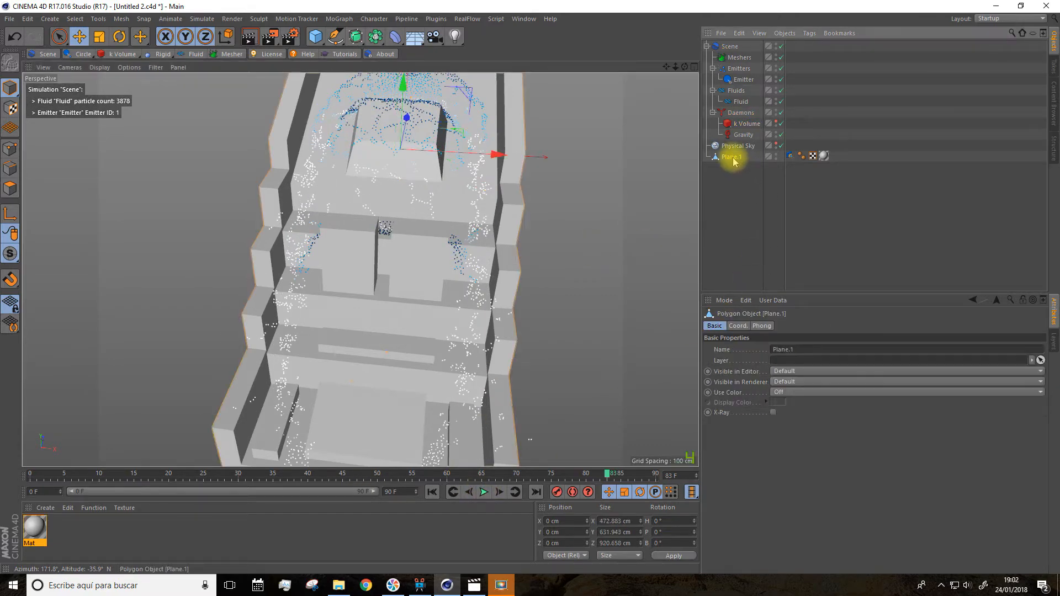
{"action": "right_click", "coordinate": [734, 160]}
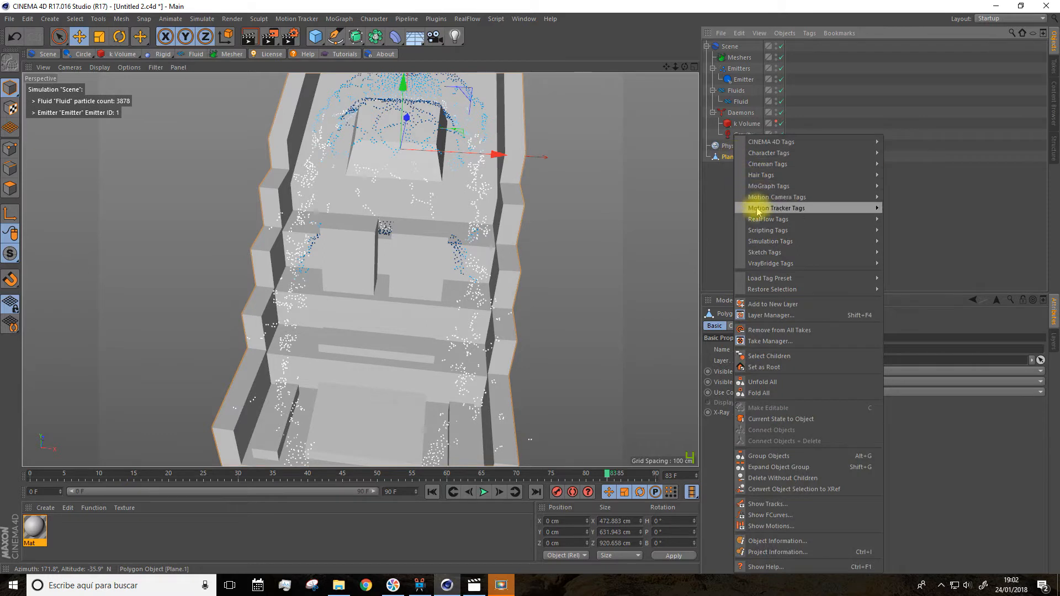
{"action": "mouse_move", "coordinate": [765, 221]}
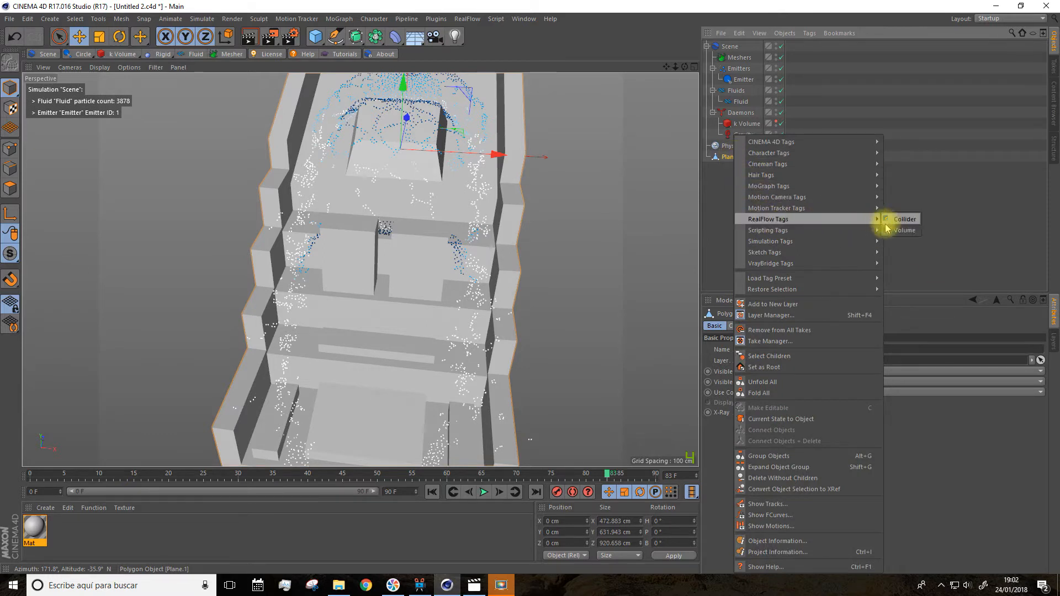
{"action": "left_click", "coordinate": [903, 231]}
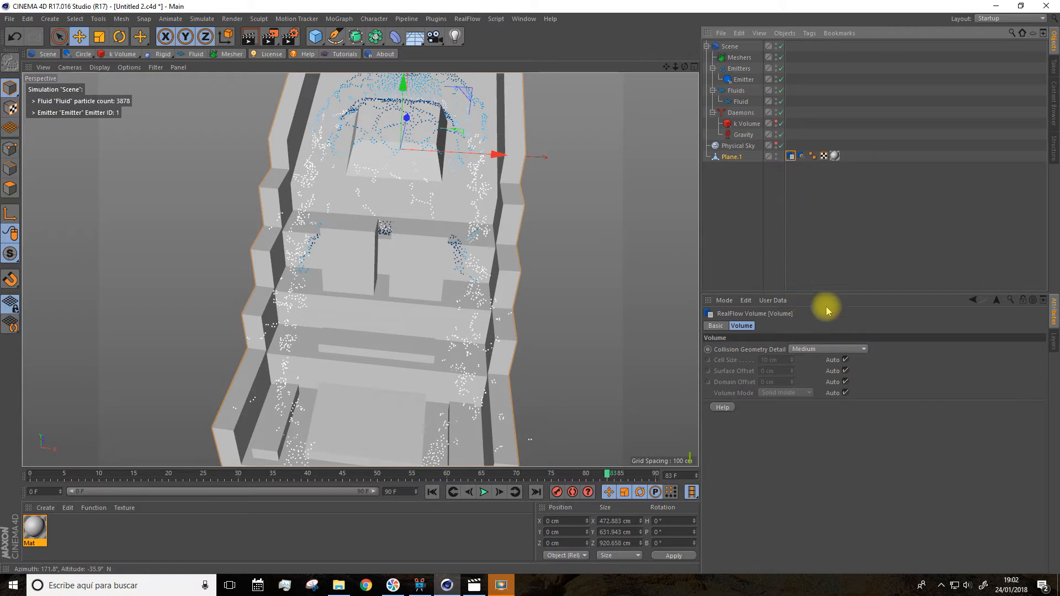
{"action": "left_click", "coordinate": [833, 349]}
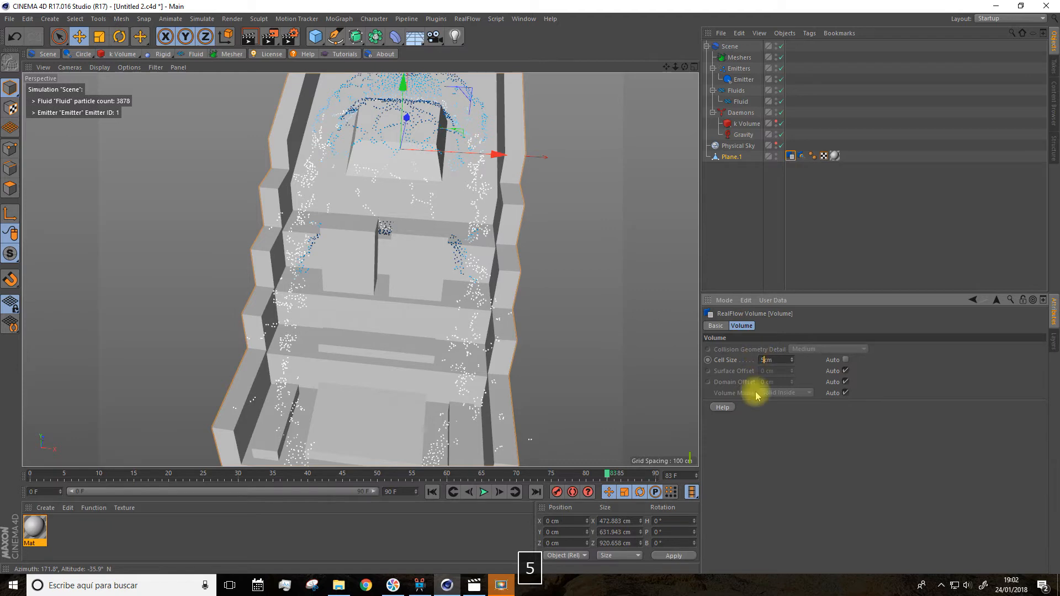
{"action": "key", "text": "Return"}
Rerun the simulation from the start to examine the collisions with the 5 cm cell size, and stop the playback
{"action": "left_click_drag", "start_coordinate": [574, 319], "coordinate": [414, 471], "text": "alt"}
{"action": "left_click", "coordinate": [432, 492]}
{"action": "left_click", "coordinate": [483, 496]}
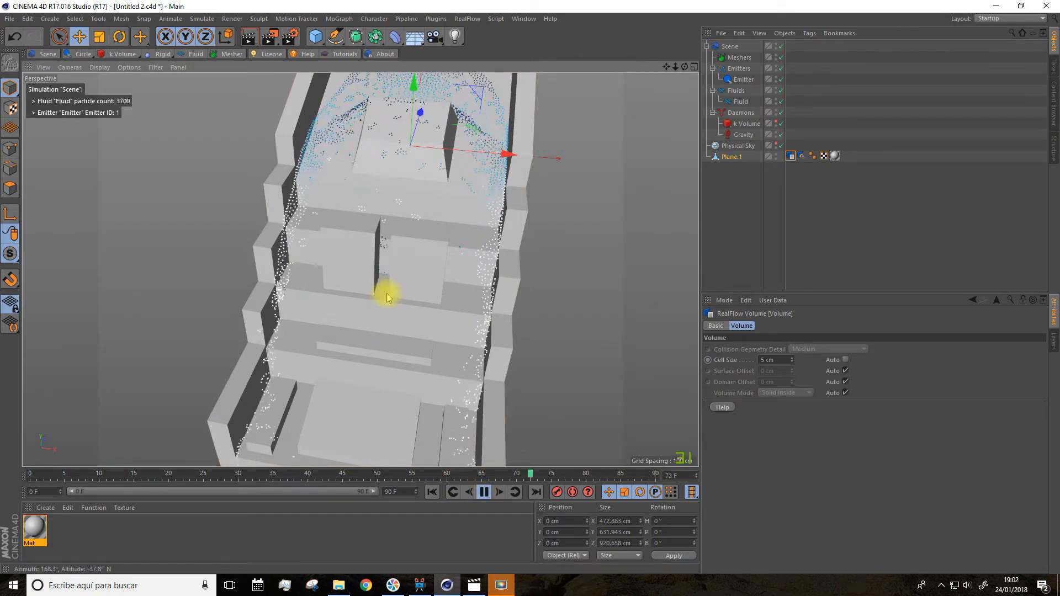
{"action": "scroll", "coordinate": [495, 333], "scroll_direction": "down", "scroll_amount": 4}
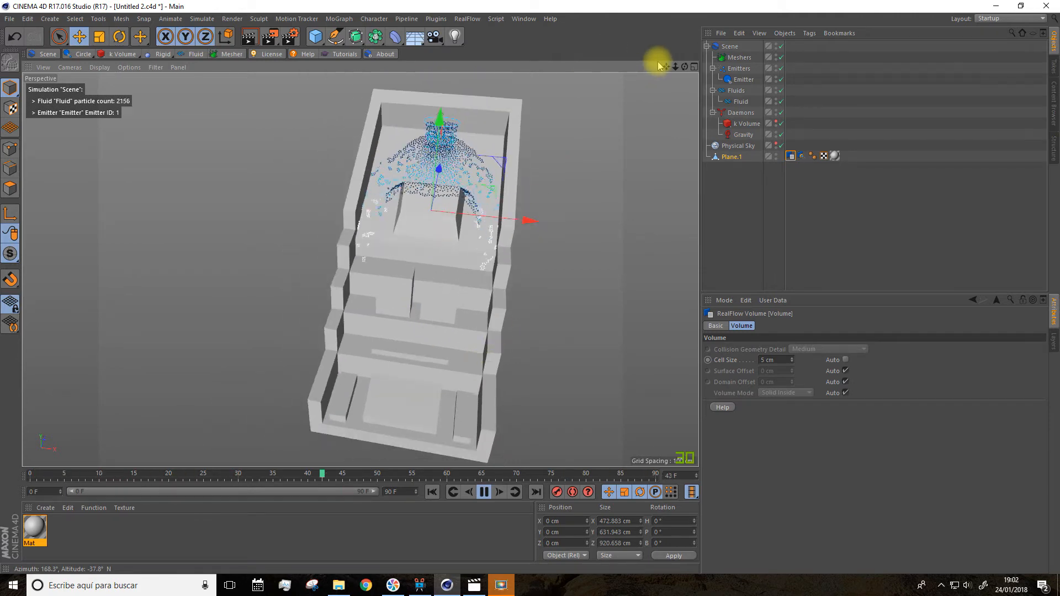
{"action": "left_click_drag", "start_coordinate": [666, 67], "coordinate": [651, 58]}
{"action": "middle_click_drag", "start_coordinate": [480, 325], "coordinate": [463, 313], "text": "alt"}
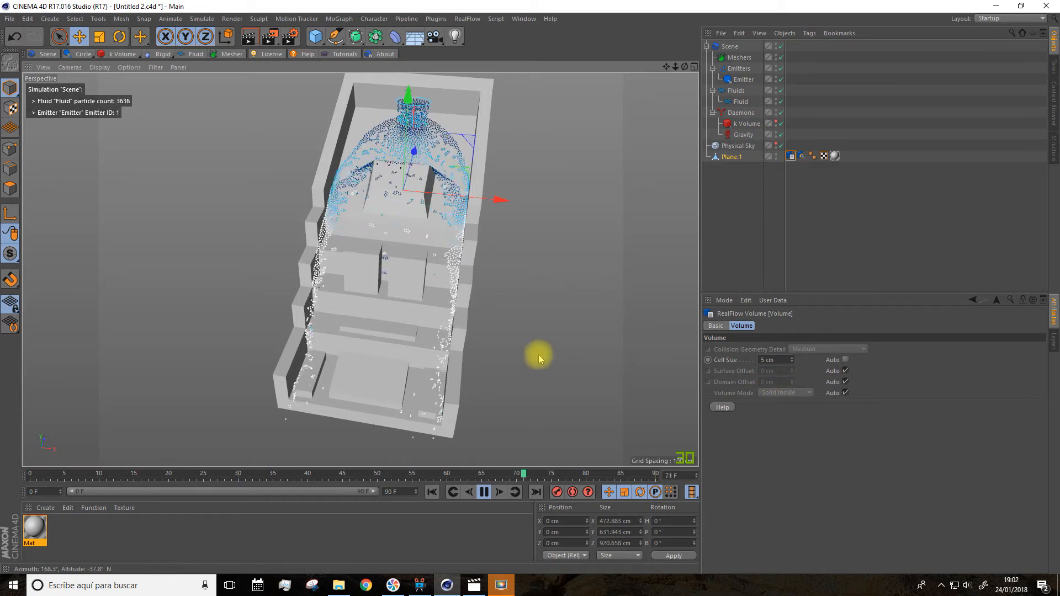
{"action": "scroll", "coordinate": [440, 317], "scroll_direction": "up", "scroll_amount": 3}
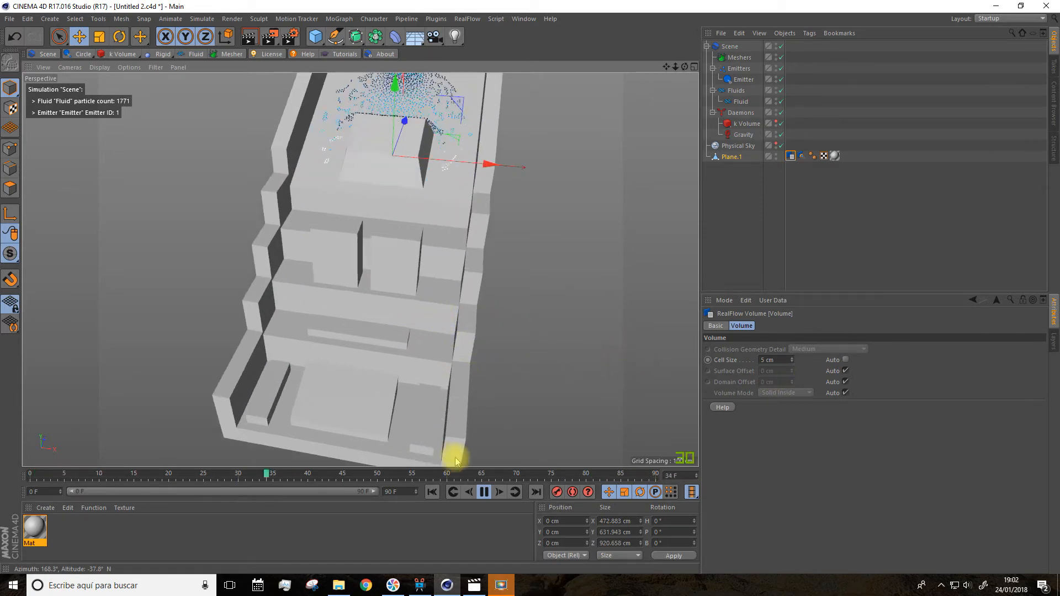
{"action": "left_click", "coordinate": [484, 494]}
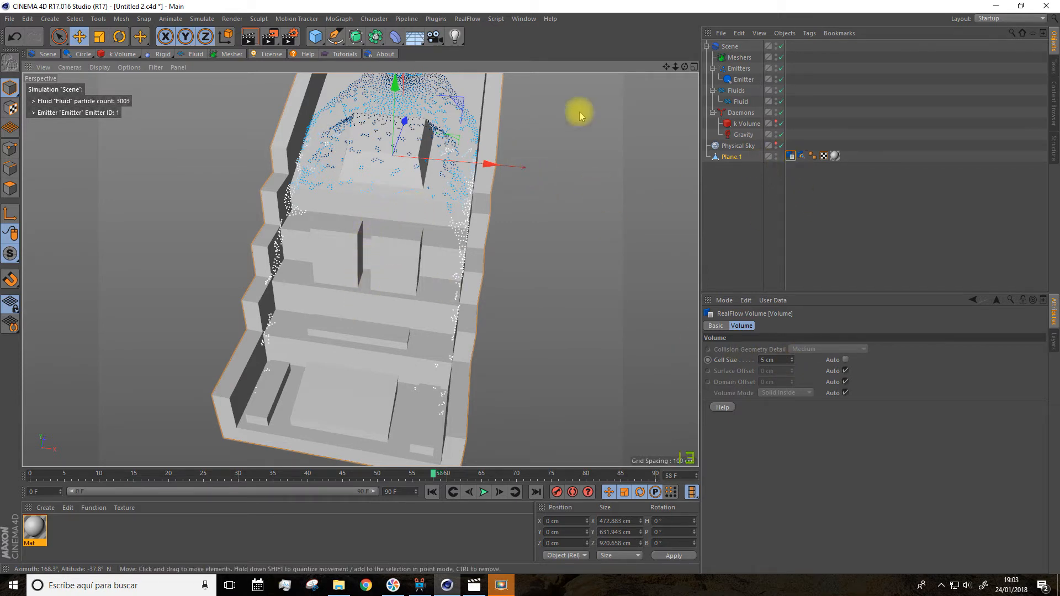
Add a Mesher linked to the fluid in the RealFlow scene
{"action": "left_click_drag", "start_coordinate": [666, 66], "coordinate": [685, 97]}
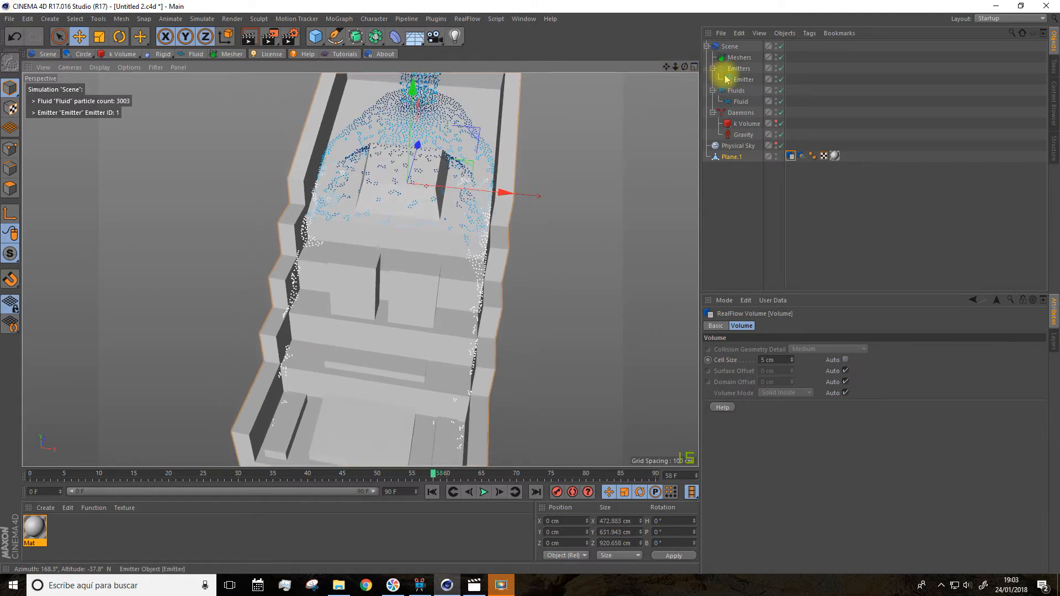
{"action": "left_click", "coordinate": [740, 101]}
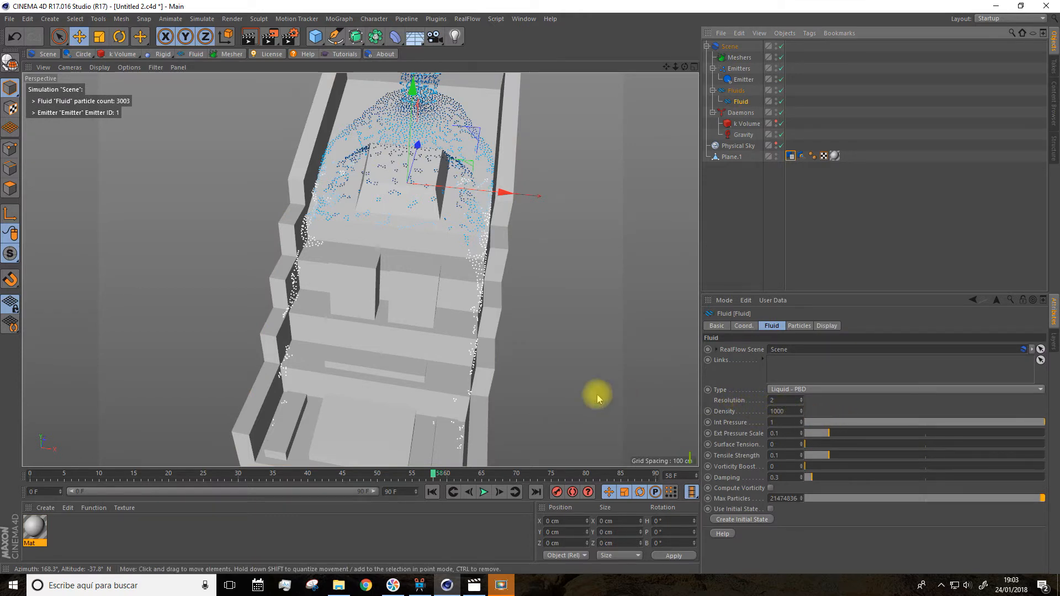
{"action": "scroll", "coordinate": [471, 372], "scroll_direction": "down", "scroll_amount": 4}
{"action": "left_click_drag", "start_coordinate": [471, 368], "coordinate": [441, 345], "text": "alt"}
{"action": "scroll", "coordinate": [450, 332], "scroll_direction": "up", "scroll_amount": 4}
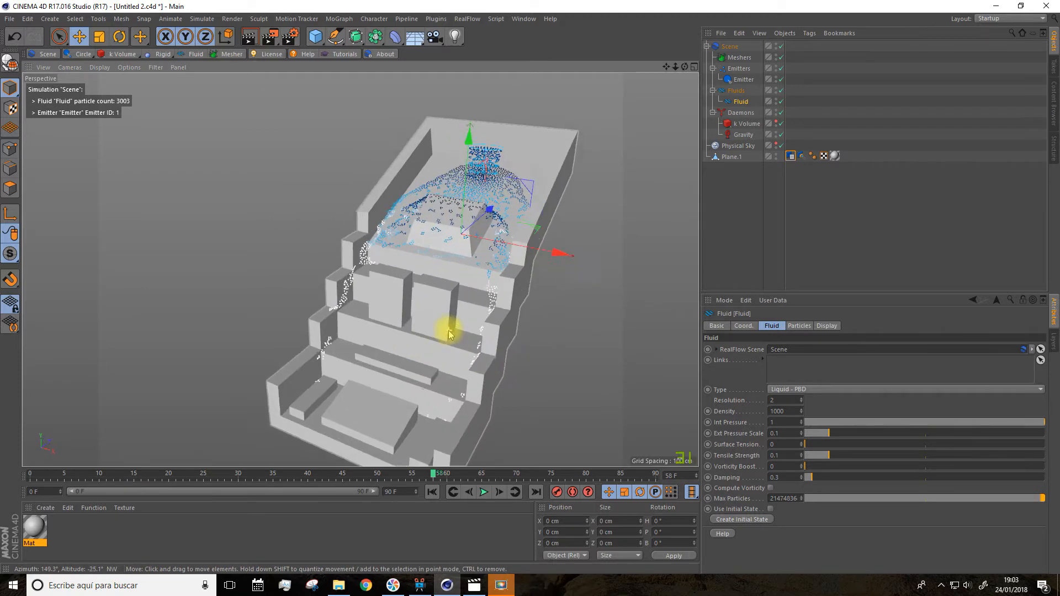
{"action": "left_click_drag", "start_coordinate": [668, 67], "coordinate": [638, 61]}
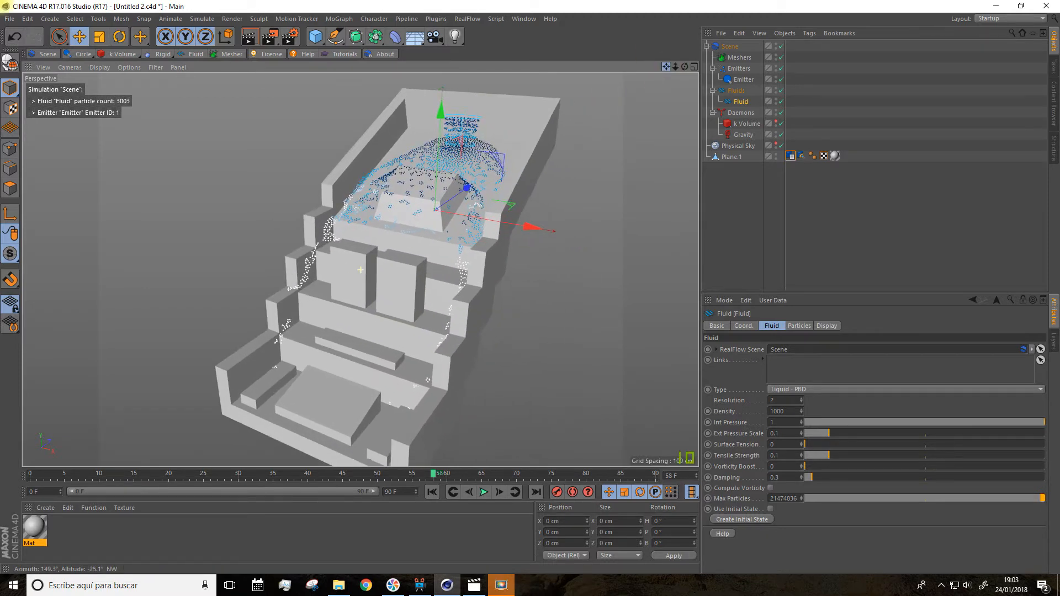
{"action": "left_click", "coordinate": [226, 55]}
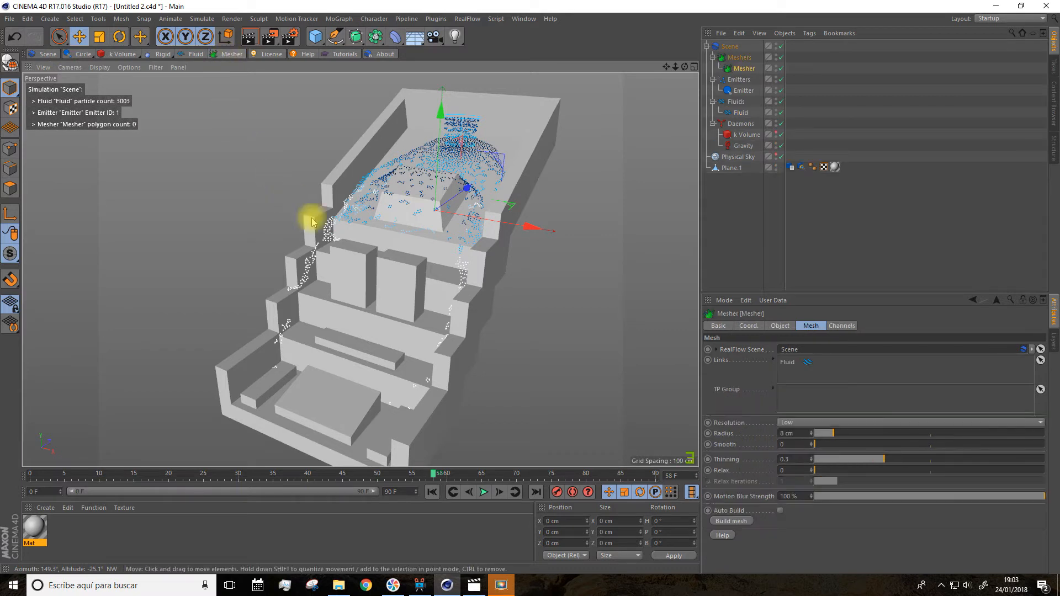
Run the simulation from the first frame to check the fluid mesh, stop it, and return to the start
{"action": "left_click", "coordinate": [432, 494]}
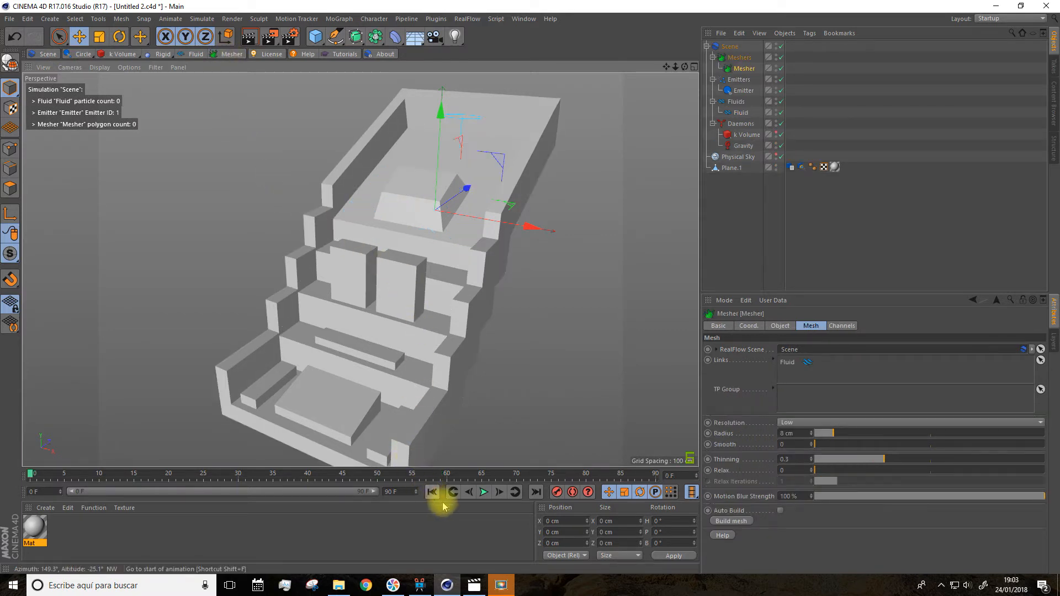
{"action": "left_click", "coordinate": [482, 493]}
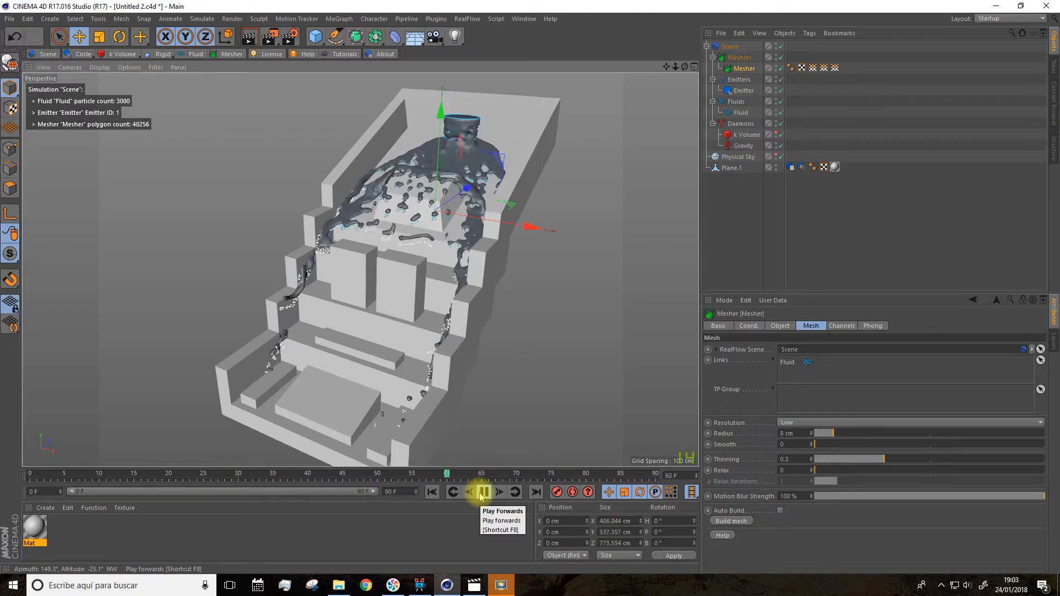
{"action": "left_click", "coordinate": [483, 493]}
{"action": "left_click", "coordinate": [432, 492]}
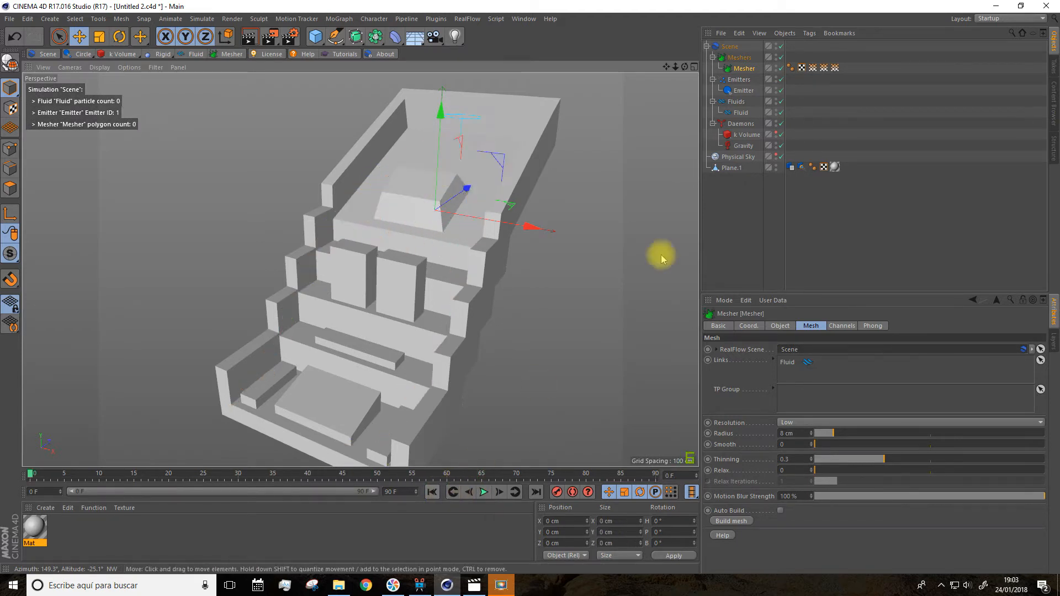
Cache the simulation from the RealFlow Scene object's cache settings
{"action": "left_click", "coordinate": [735, 48]}
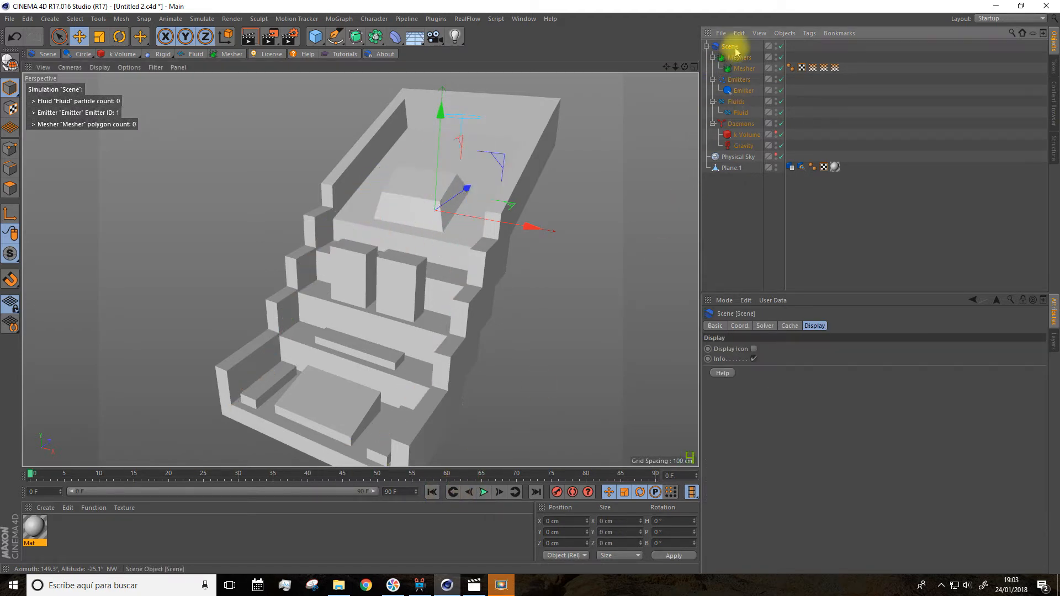
{"action": "left_click", "coordinate": [790, 326]}
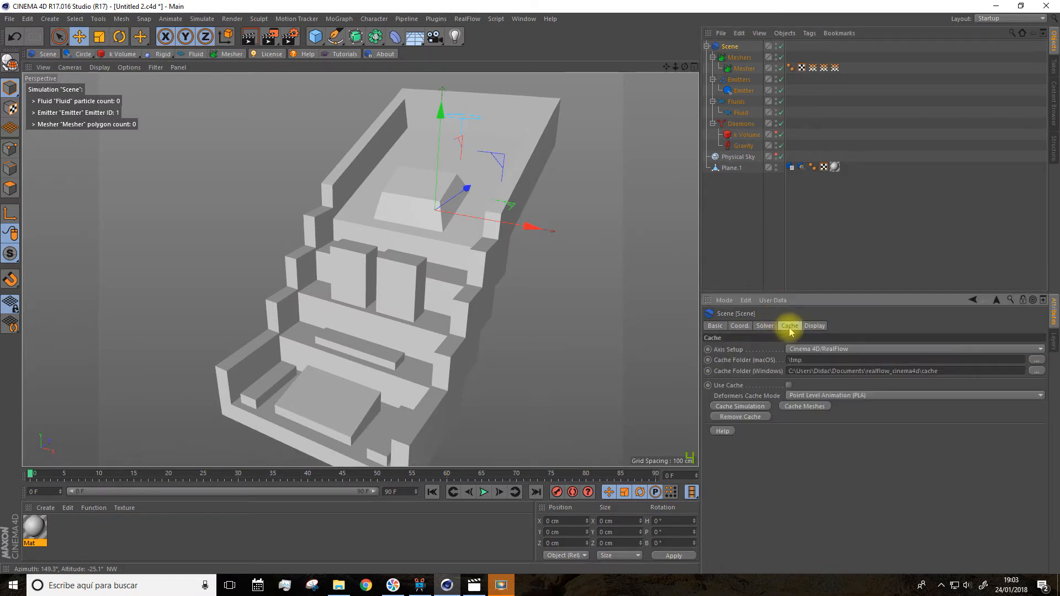
{"action": "left_click", "coordinate": [740, 407]}
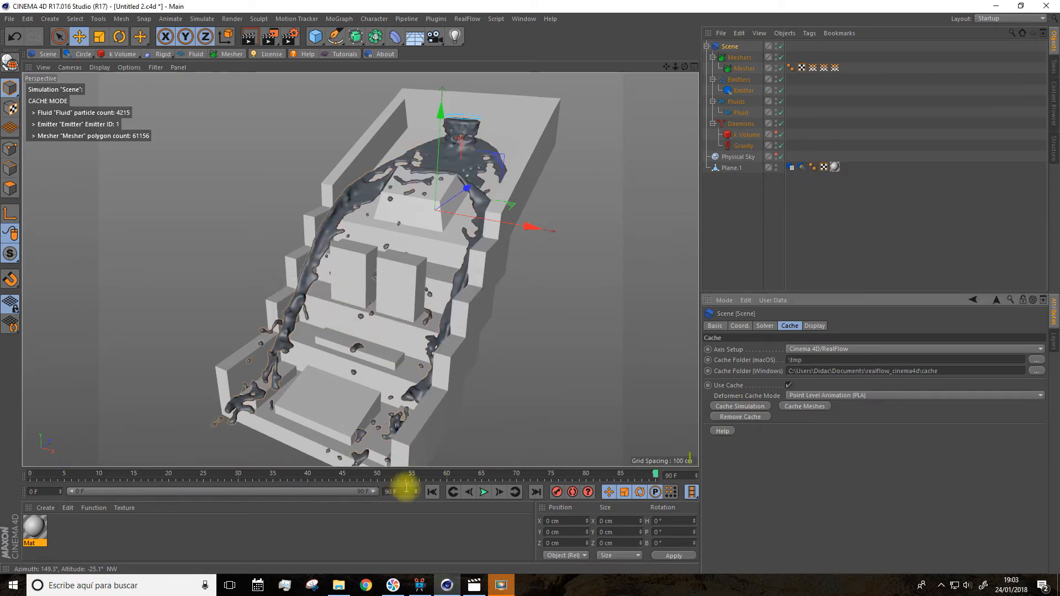
Play back the cached simulation to examine the meshed flow on the steps, stop it, and rewind to frame 0
{"action": "left_click", "coordinate": [432, 492]}
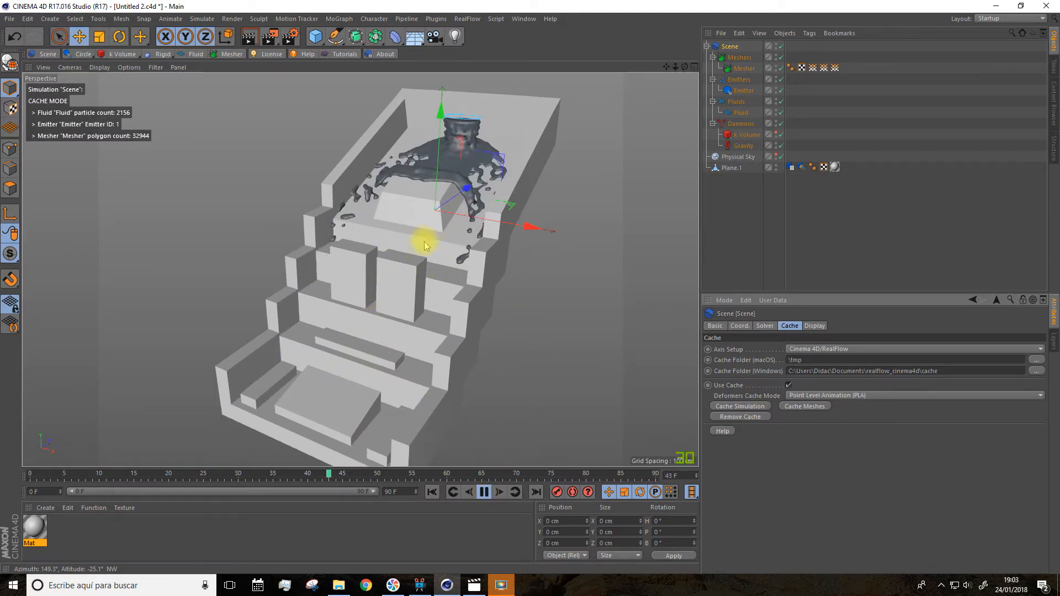
{"action": "middle_click_drag", "start_coordinate": [427, 241], "coordinate": [412, 204], "text": "alt"}
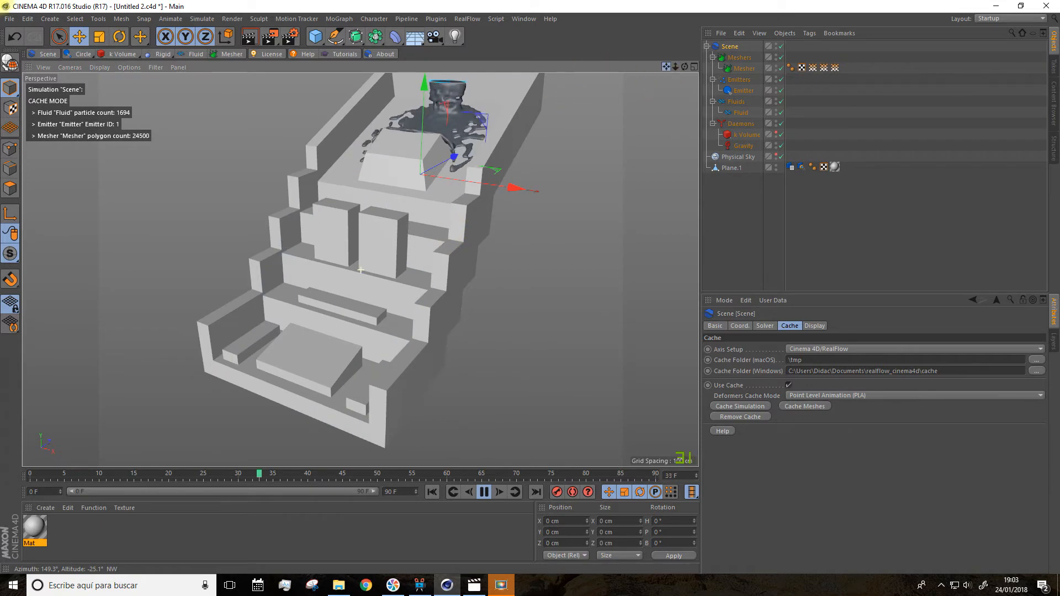
{"action": "left_click_drag", "start_coordinate": [667, 67], "coordinate": [673, 101]}
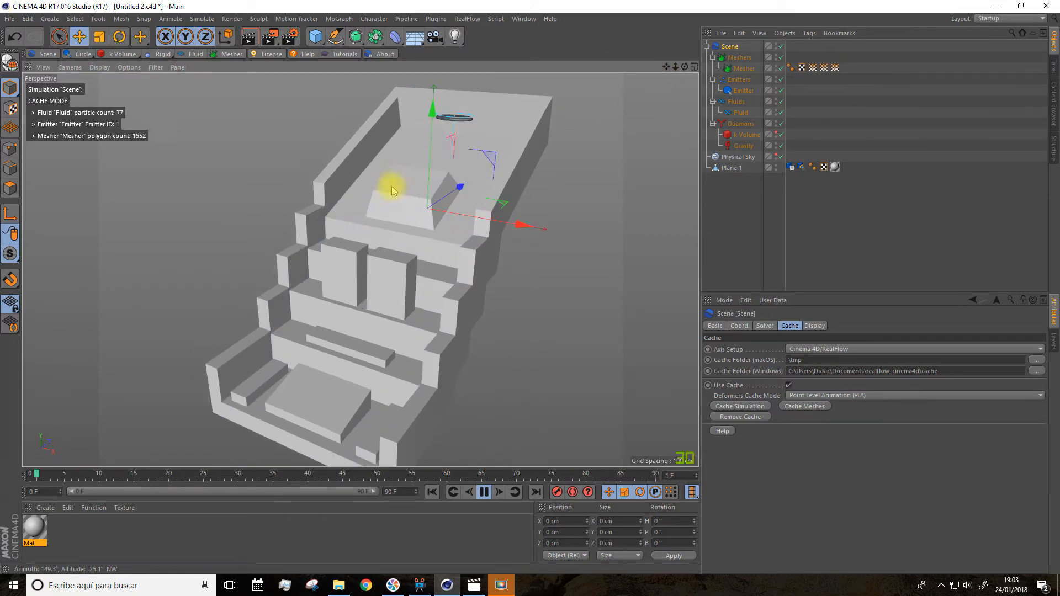
{"action": "left_click", "coordinate": [484, 492]}
{"action": "left_click", "coordinate": [432, 492]}
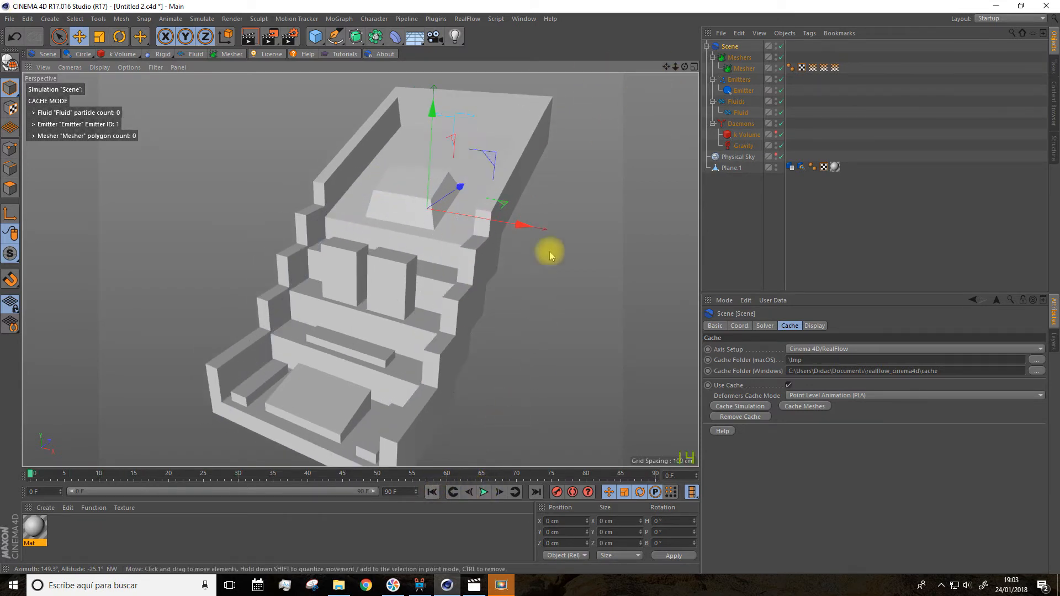
Add a Sheeter daemon and remove the scene's cache files so the simulation can be recalculated
{"action": "left_click", "coordinate": [132, 54]}
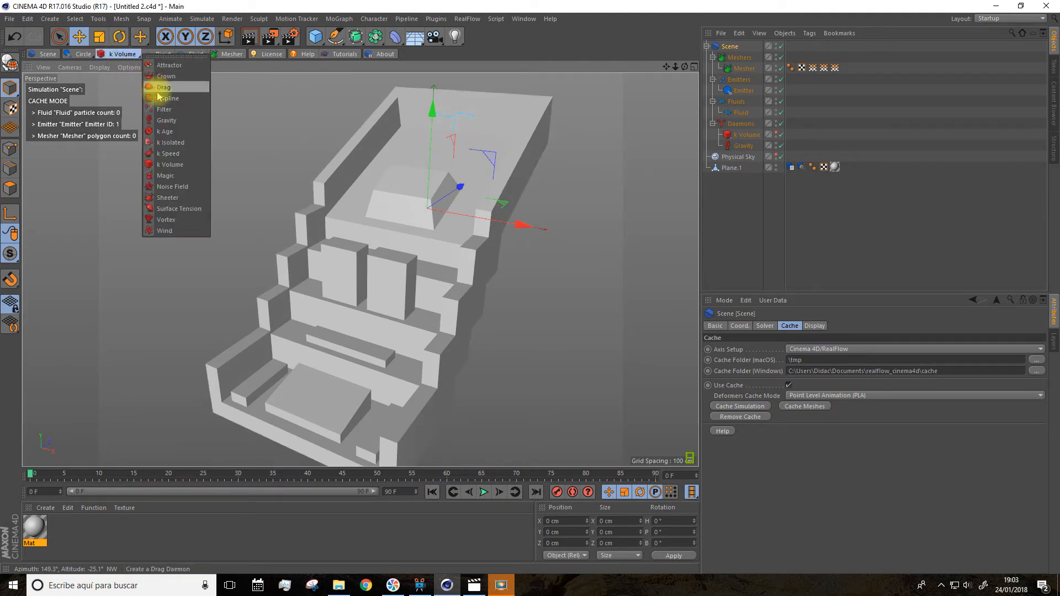
{"action": "left_click", "coordinate": [167, 199]}
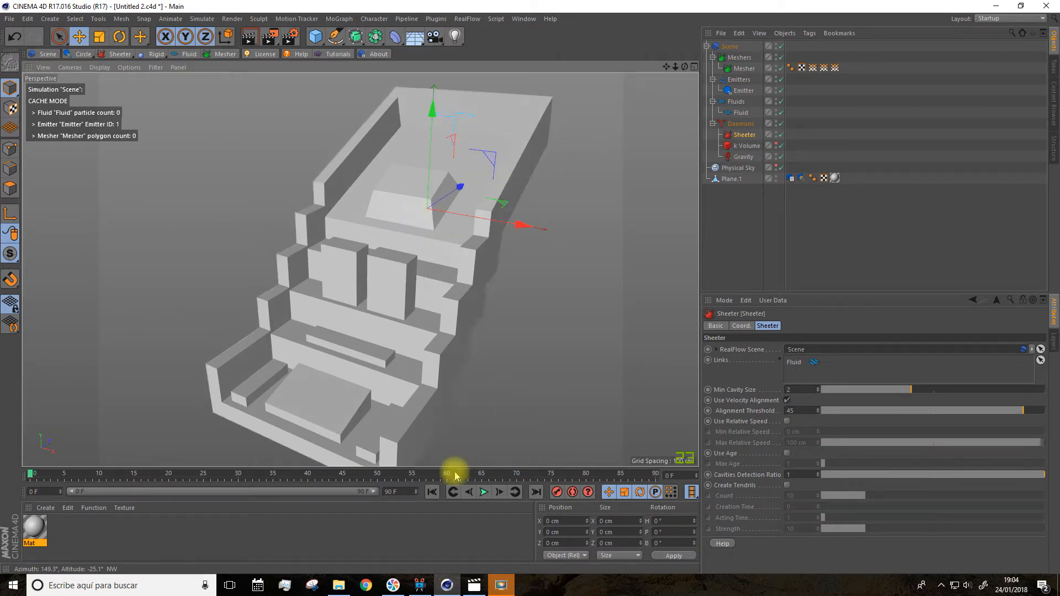
{"action": "left_click", "coordinate": [728, 46]}
{"action": "left_click", "coordinate": [737, 417]}
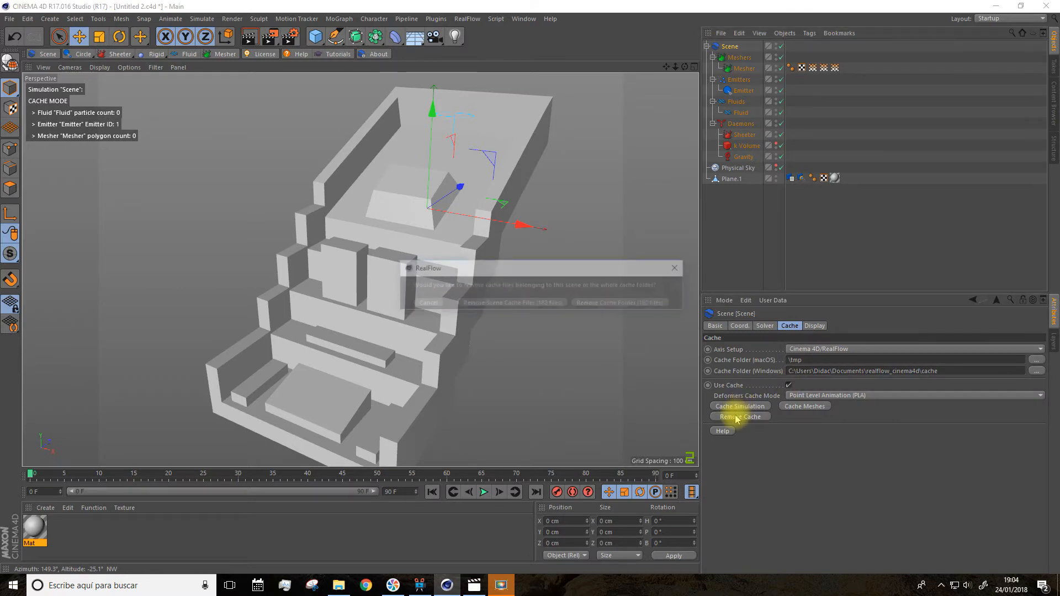
{"action": "left_click", "coordinate": [507, 304]}
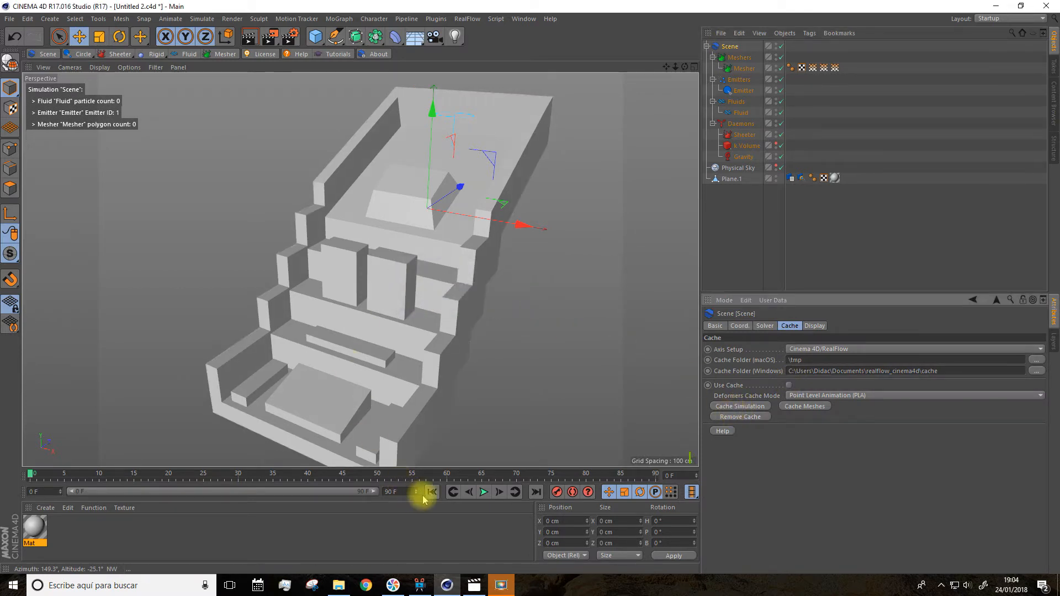
Run the simulation with the Sheeter, review its settings, and rerun it from the start to examine the flow between the blocks
{"action": "left_click", "coordinate": [484, 492]}
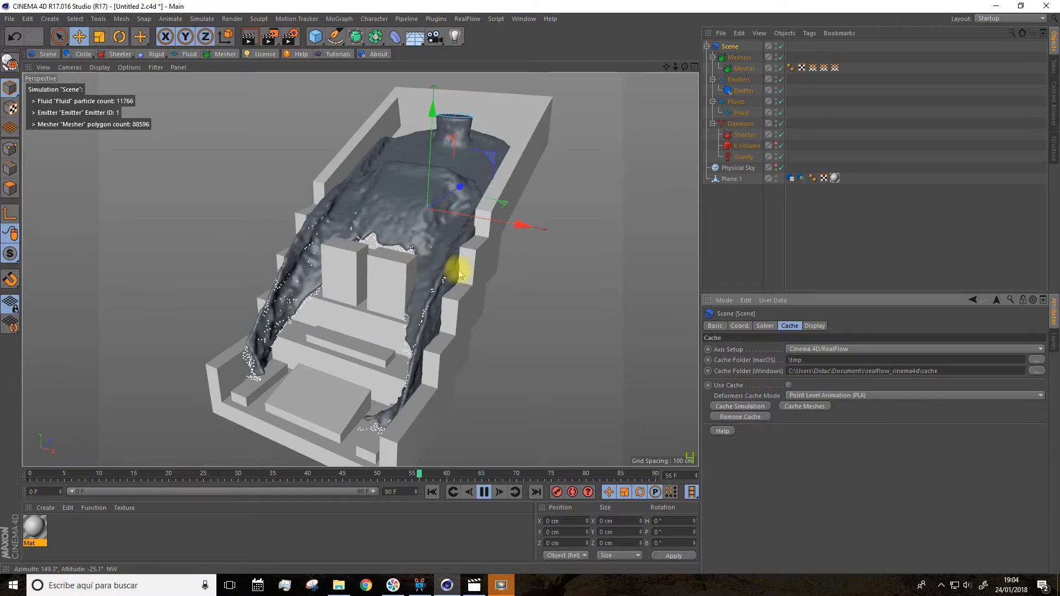
{"action": "left_click", "coordinate": [740, 135]}
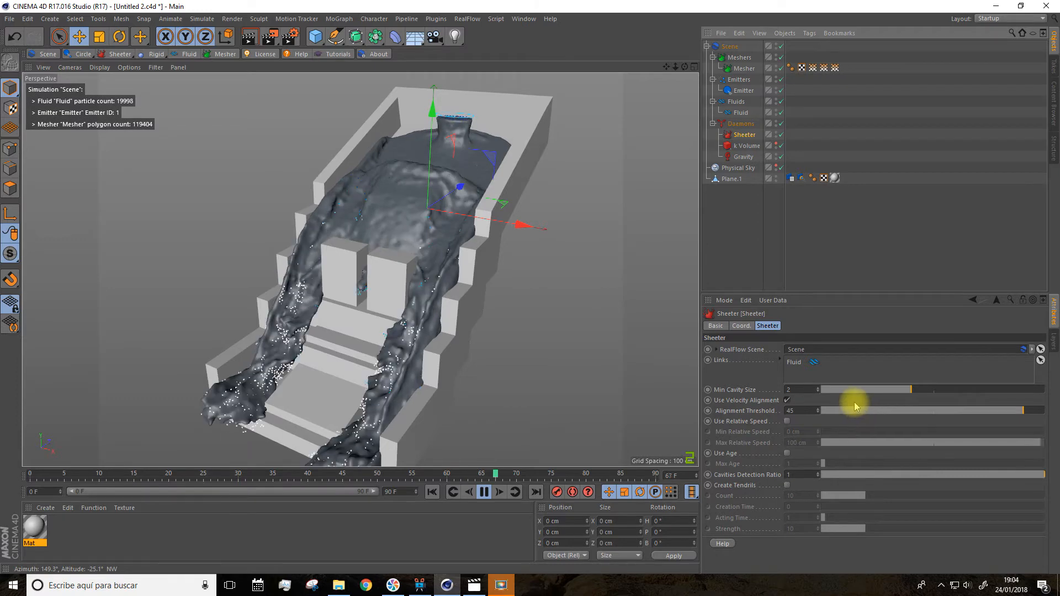
{"action": "left_click", "coordinate": [484, 492]}
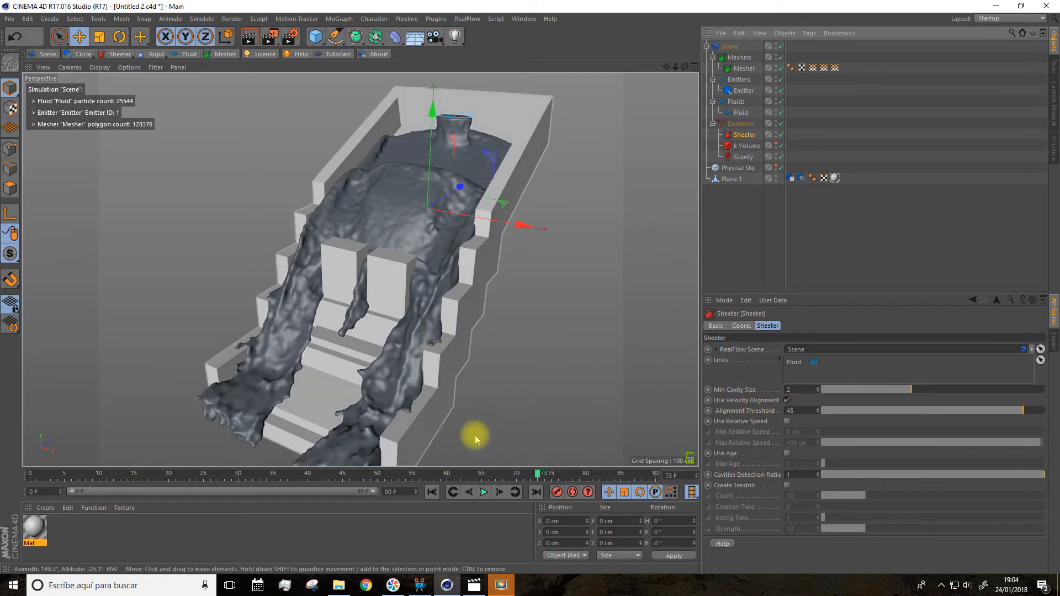
{"action": "left_click", "coordinate": [432, 492]}
{"action": "left_click", "coordinate": [480, 492]}
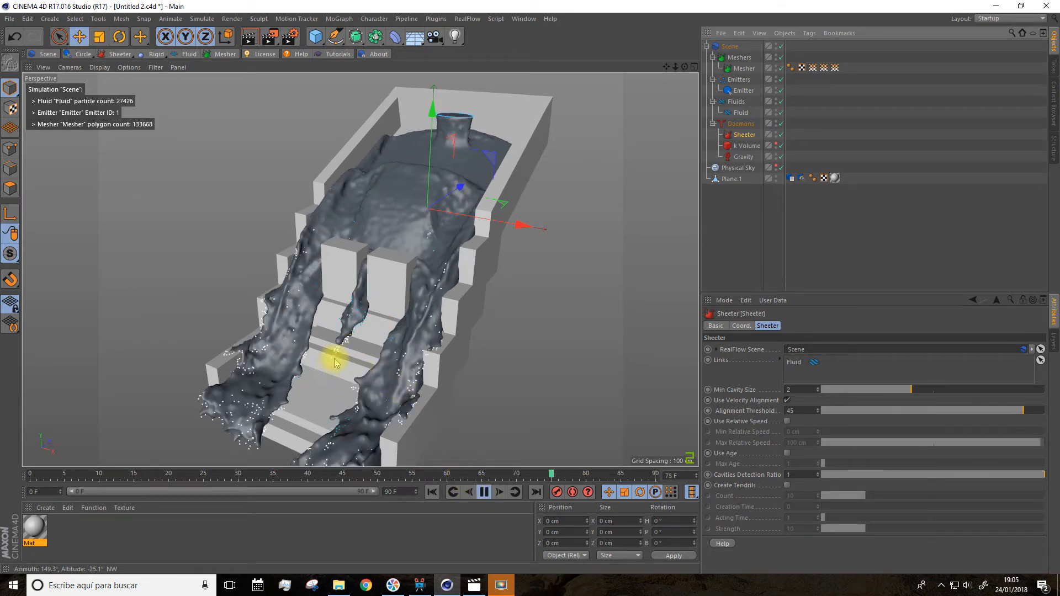
{"action": "left_click", "coordinate": [483, 496]}
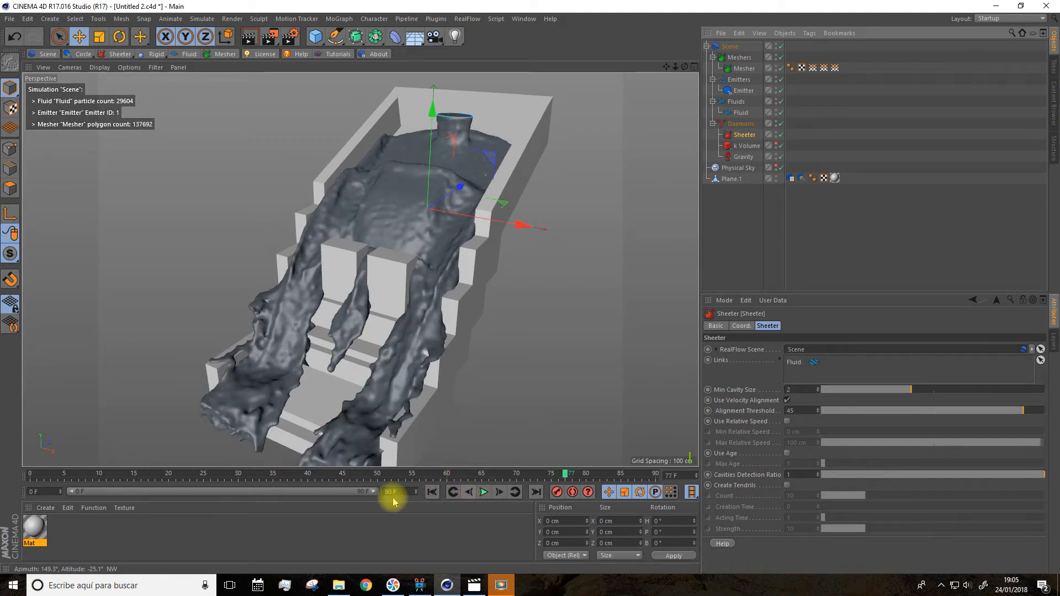
Set the project end to 150 frames, extend the preview range to match, and return to frame 0
{"action": "left_click_drag", "start_coordinate": [402, 489], "coordinate": [376, 491]}
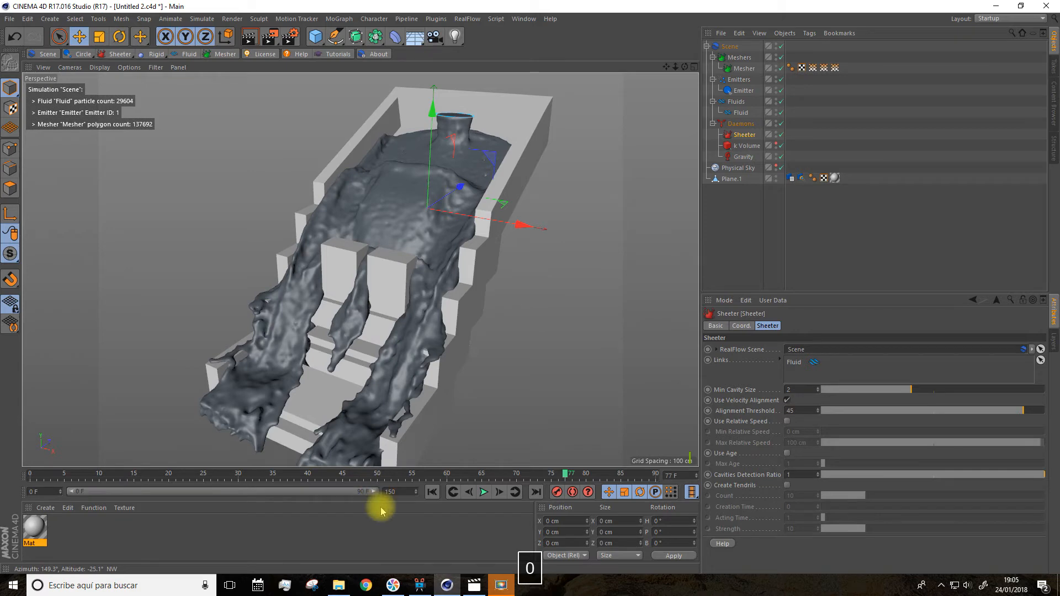
{"action": "type", "text": "150"}
{"action": "key", "text": "Return"}
{"action": "left_click_drag", "start_coordinate": [253, 495], "coordinate": [387, 497]}
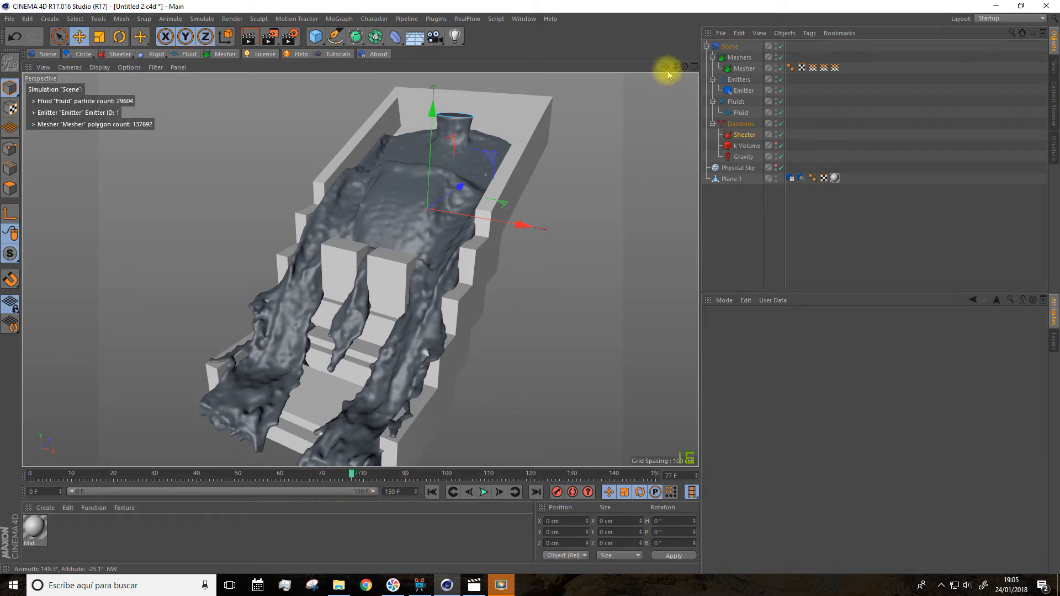
{"action": "left_click_drag", "start_coordinate": [667, 67], "coordinate": [647, 86]}
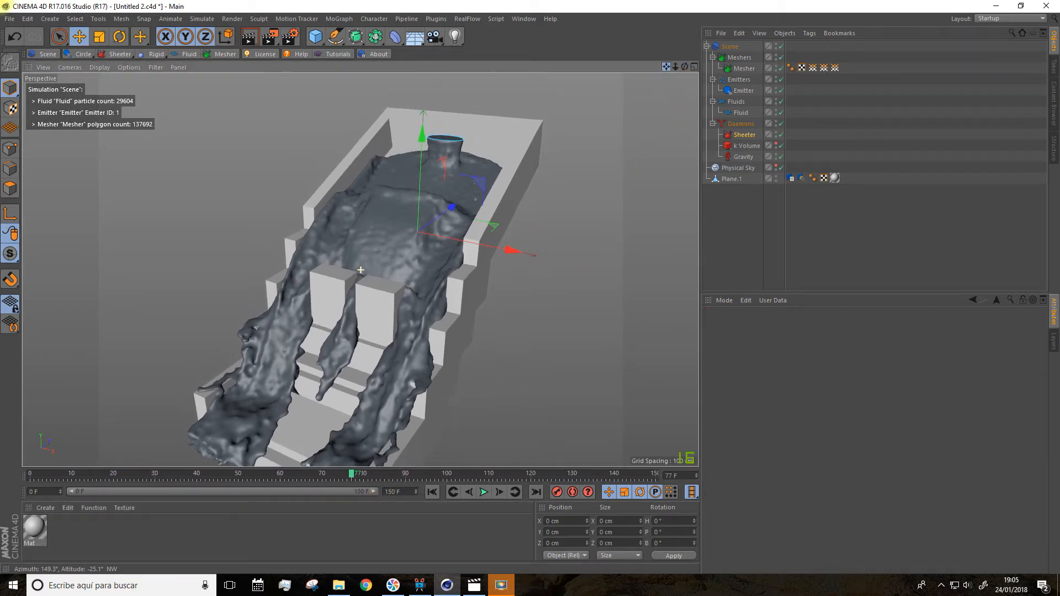
{"action": "left_click", "coordinate": [432, 493]}
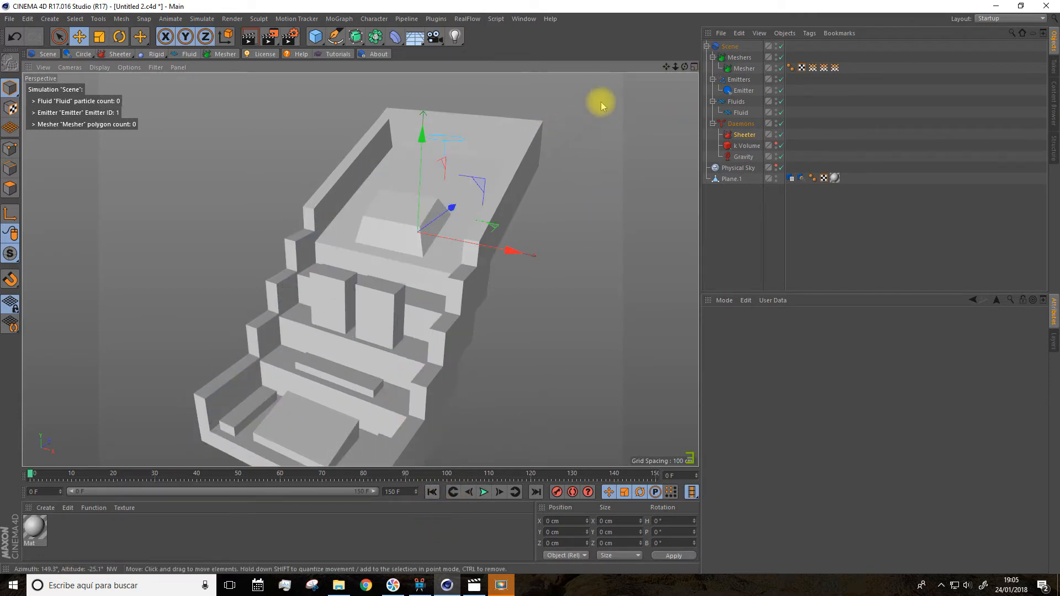
Rotate the emitter to a pitch of about 17.6° so it tilts relative to the top platform
{"action": "left_click", "coordinate": [741, 91]}
{"action": "left_click_drag", "start_coordinate": [475, 165], "coordinate": [449, 99], "text": "alt"}
{"action": "scroll", "coordinate": [452, 100], "scroll_direction": "up", "scroll_amount": 4}
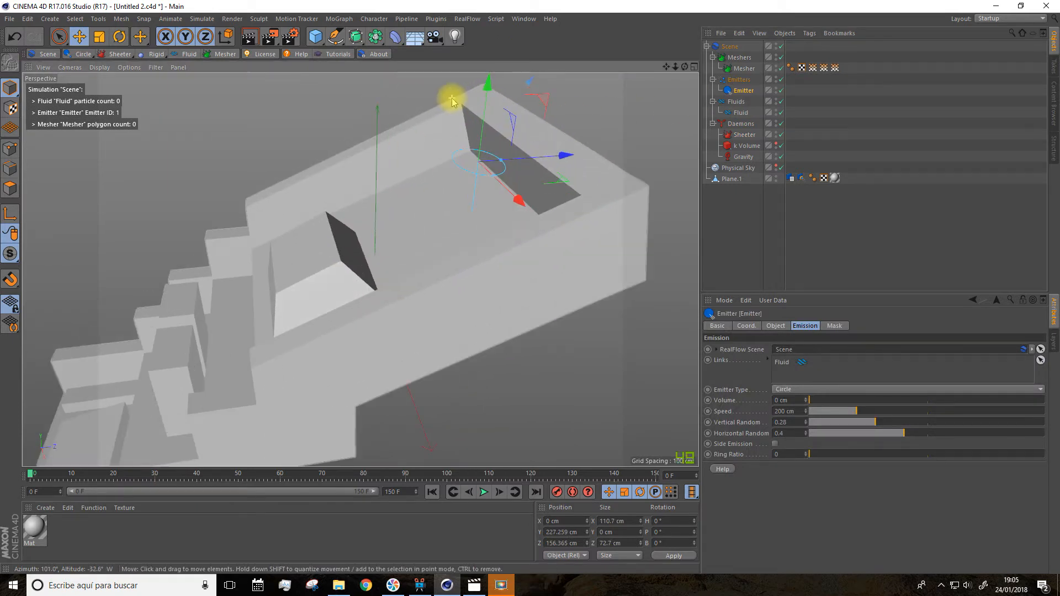
{"action": "left_click", "coordinate": [120, 36]}
{"action": "left_click_drag", "start_coordinate": [440, 123], "coordinate": [601, 123]}
Move the emitter along X to about -136 cm, beside the side wall of the top platform
{"action": "left_click_drag", "start_coordinate": [667, 66], "coordinate": [469, 94]}
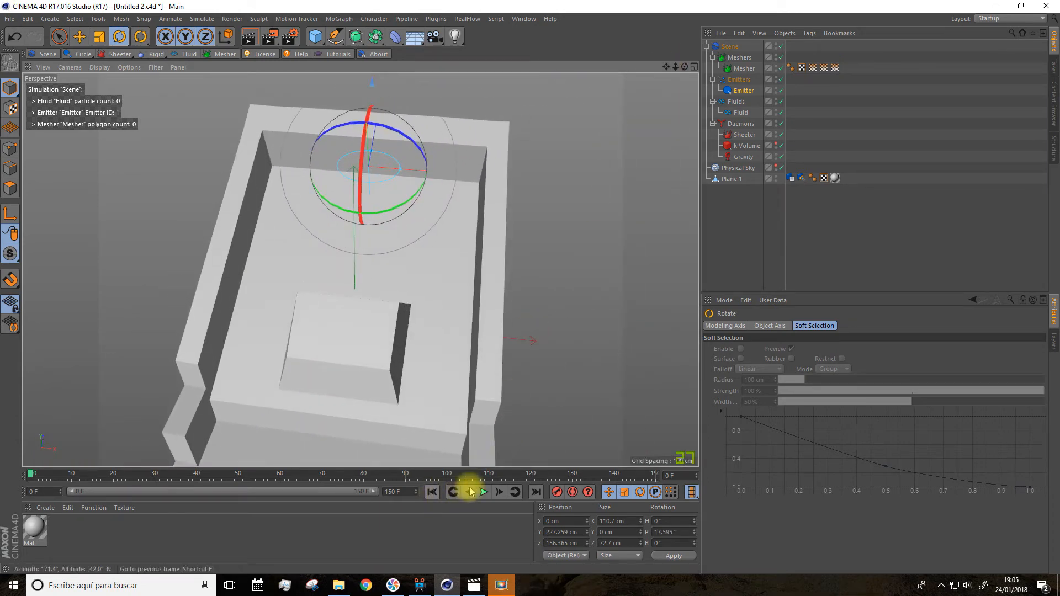
{"action": "left_click", "coordinate": [80, 36]}
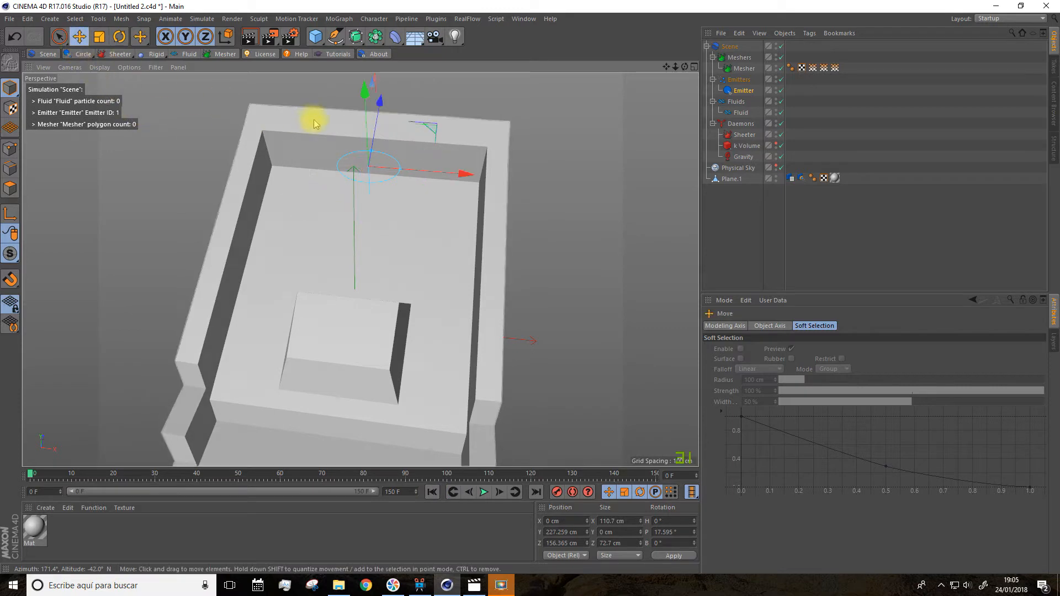
{"action": "left_click_drag", "start_coordinate": [481, 182], "coordinate": [387, 195]}
Record a Position X keyframe for the emitter at frame 0
{"action": "left_click_drag", "start_coordinate": [353, 227], "coordinate": [362, 227], "text": "alt"}
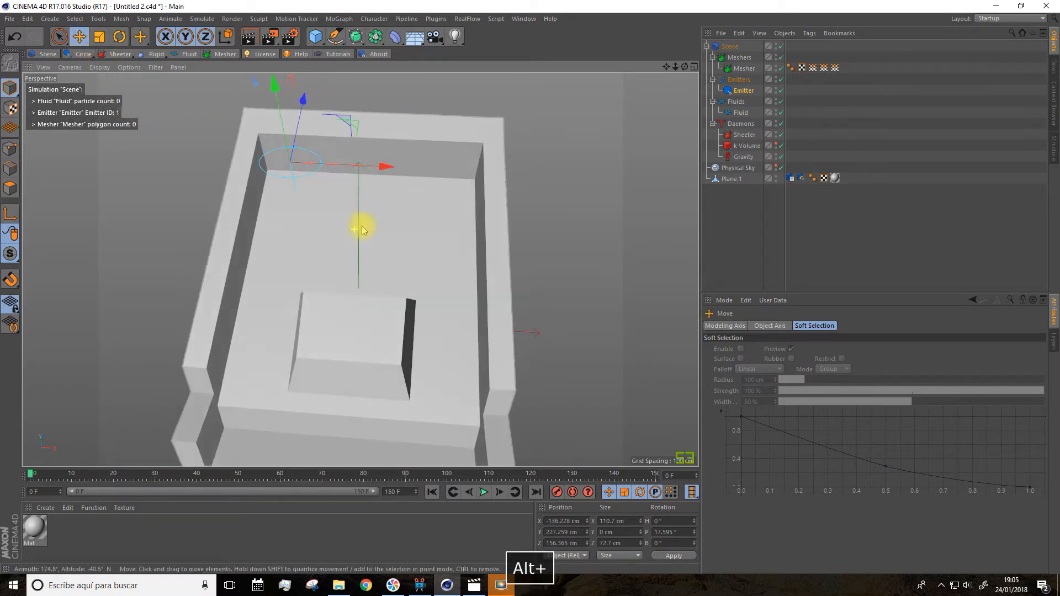
{"action": "left_click", "coordinate": [744, 91]}
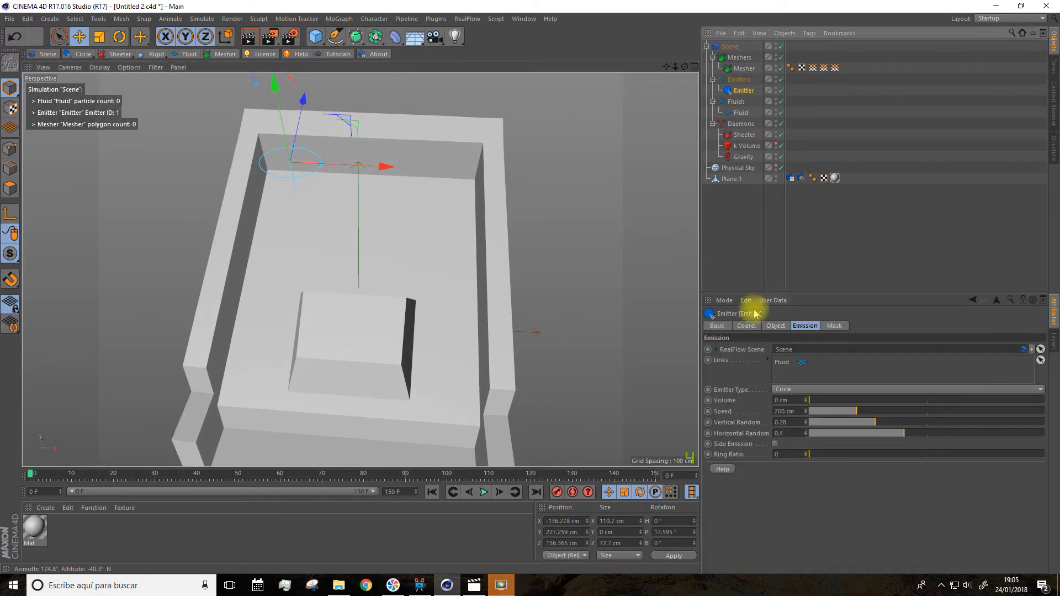
{"action": "left_click", "coordinate": [747, 327]}
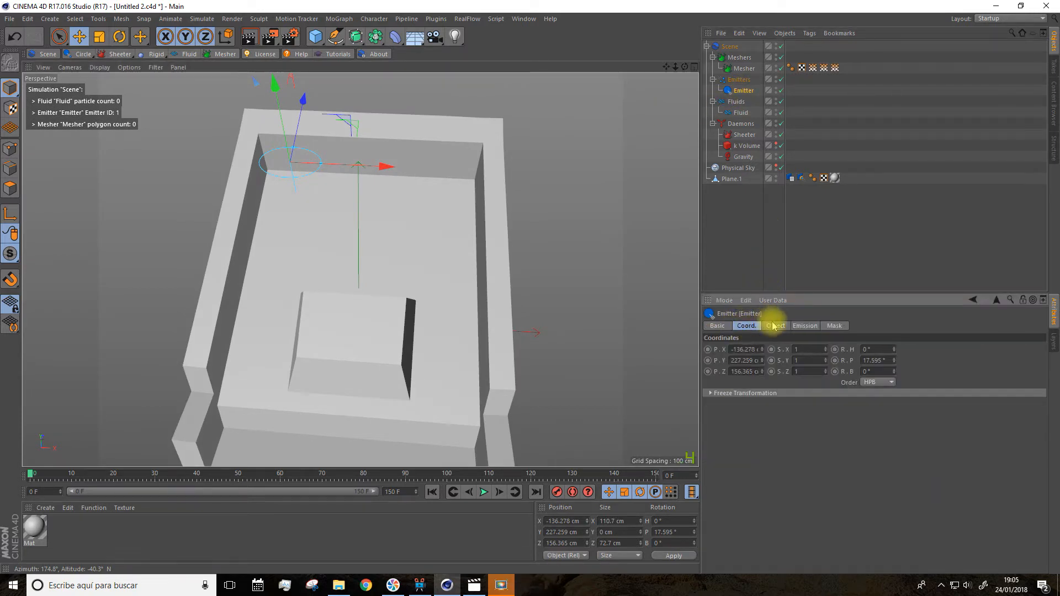
{"action": "left_click", "coordinate": [708, 350]}
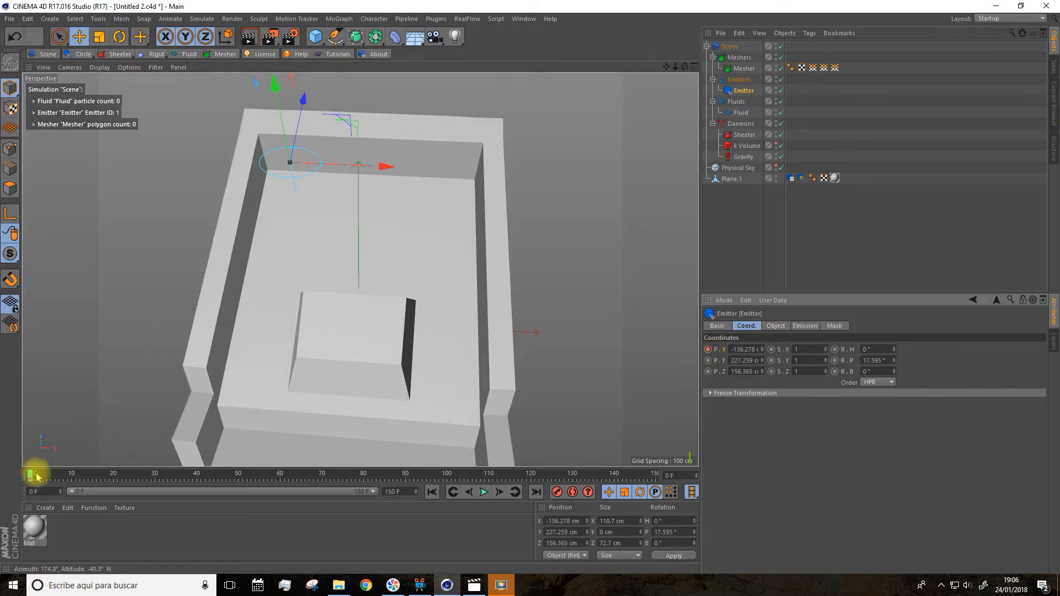
Play the simulation briefly, then record a Position X keyframe for the emitter at about 136 cm at frame 35
{"action": "left_click", "coordinate": [483, 492]}
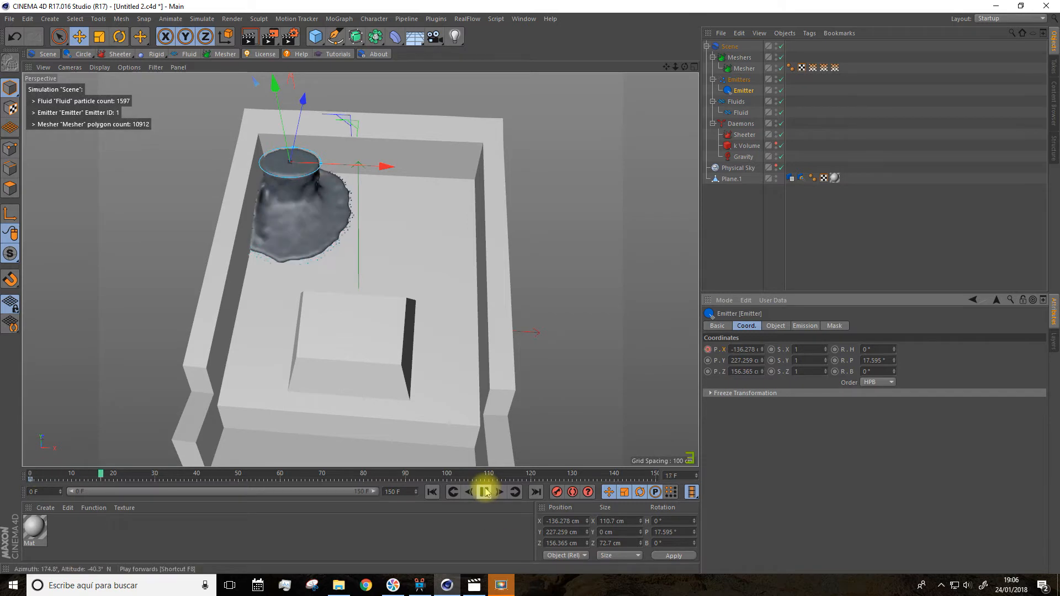
{"action": "left_click", "coordinate": [485, 492]}
{"action": "left_click_drag", "start_coordinate": [145, 477], "coordinate": [156, 481]}
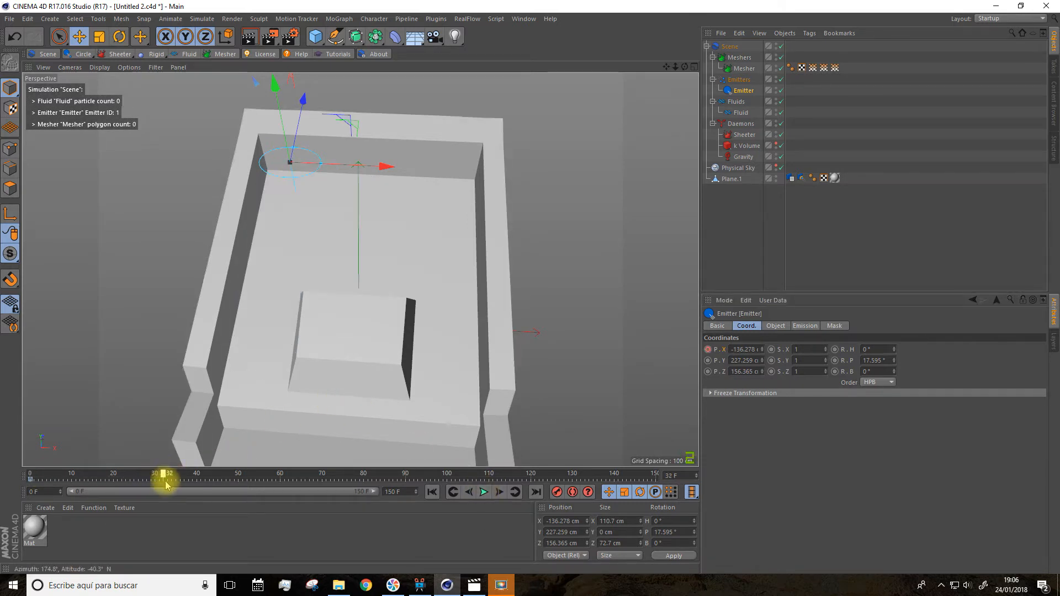
{"action": "left_click_drag", "start_coordinate": [379, 165], "coordinate": [541, 202]}
{"action": "left_click", "coordinate": [708, 349]}
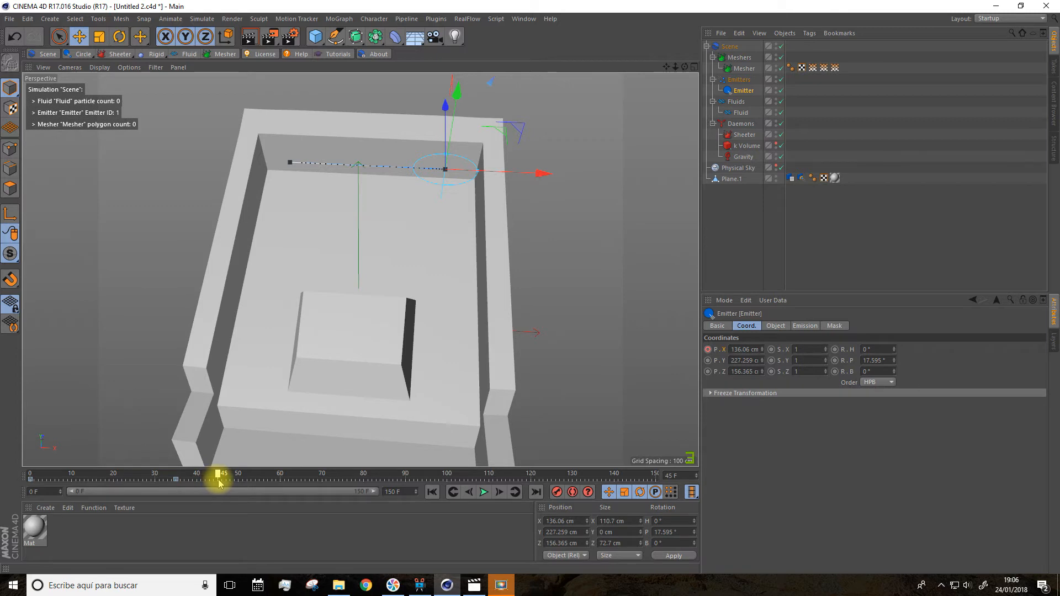
Keyframe the emitter's Position X beside the opposite side wall at frame 64 and at about -121 cm at frame 85
{"action": "left_click", "coordinate": [297, 485]}
{"action": "left_click_drag", "start_coordinate": [542, 175], "coordinate": [539, 190]}
{"action": "left_click", "coordinate": [708, 349]}
{"action": "left_click_drag", "start_coordinate": [302, 475], "coordinate": [383, 478]}
{"action": "left_click_drag", "start_coordinate": [540, 174], "coordinate": [393, 169]}
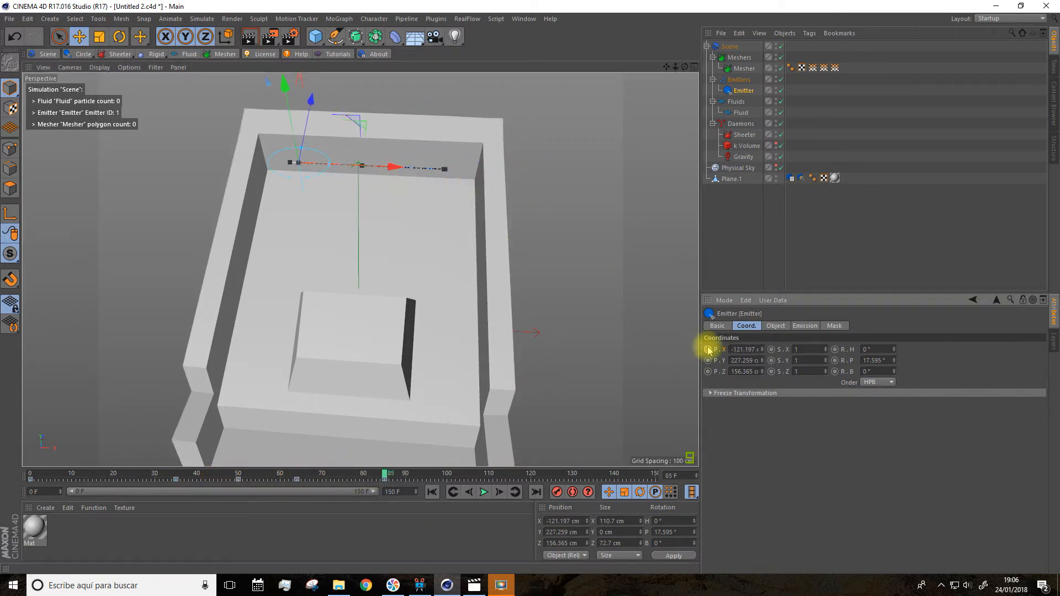
{"action": "left_click", "coordinate": [708, 349]}
Play the simulation from frame 0 to check the fluid from the side-to-side emitter, then return to the start
{"action": "left_click", "coordinate": [432, 492]}
{"action": "left_click", "coordinate": [484, 492]}
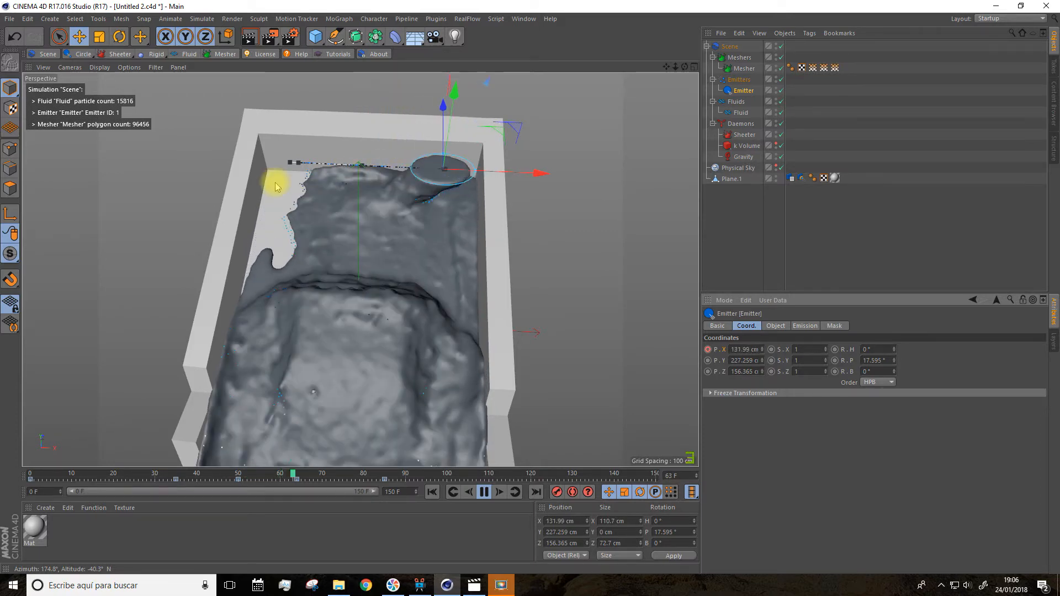
{"action": "left_click", "coordinate": [482, 495]}
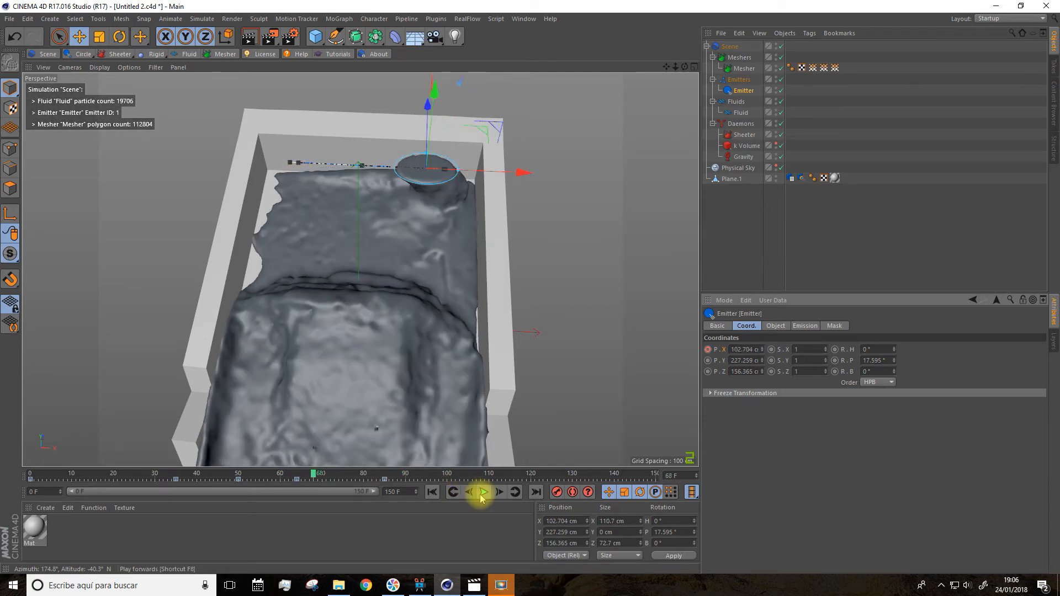
{"action": "left_click", "coordinate": [432, 492]}
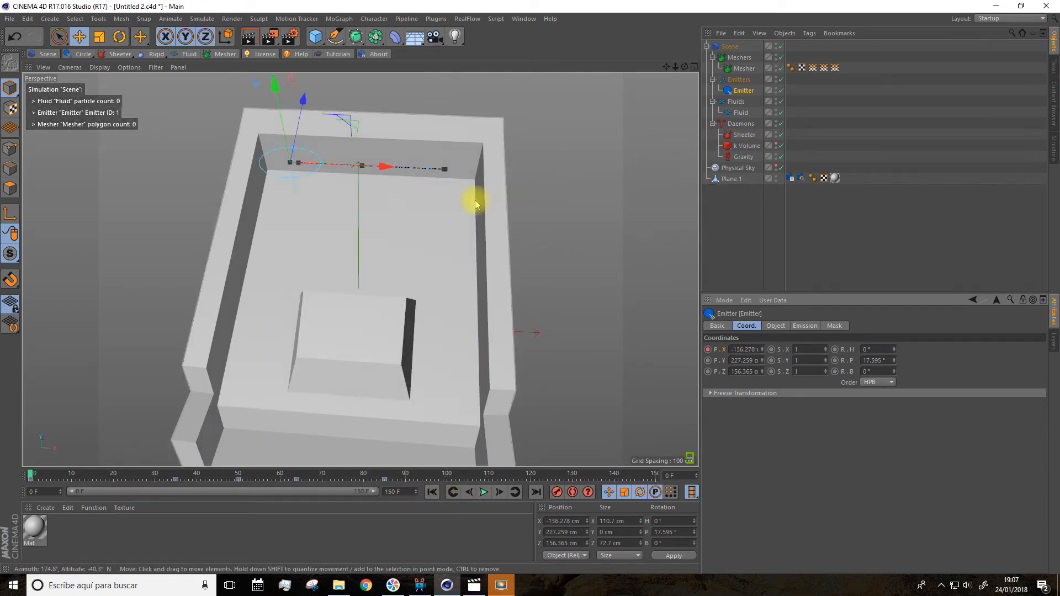
Record a keyframe for the emitter's Speed of 200 cm at frame 80
{"action": "left_click_drag", "start_coordinate": [592, 279], "coordinate": [574, 210], "text": "alt"}
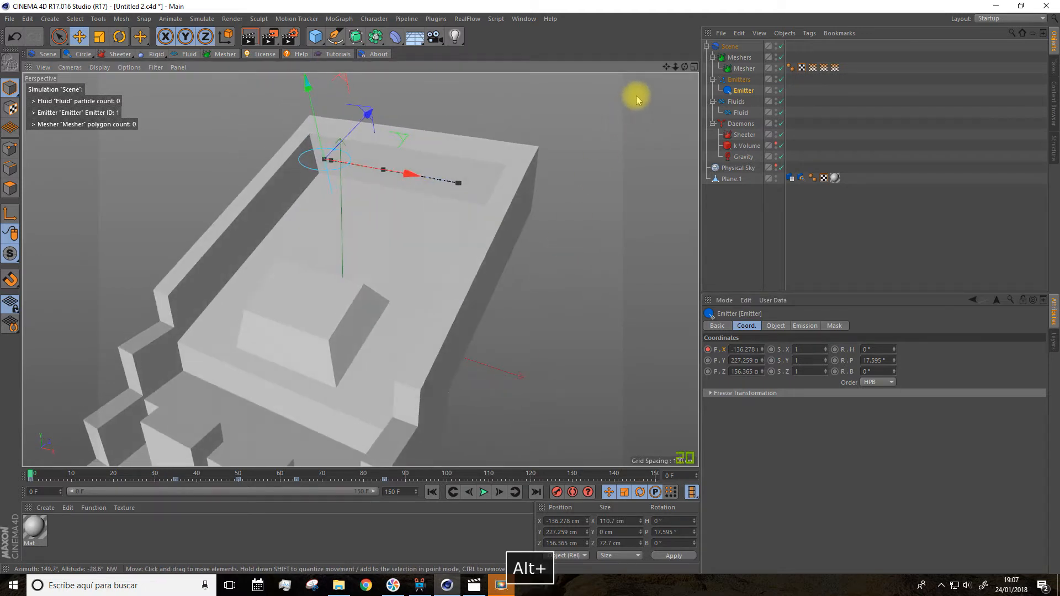
{"action": "middle_click_drag", "start_coordinate": [297, 296], "coordinate": [361, 270], "text": "alt"}
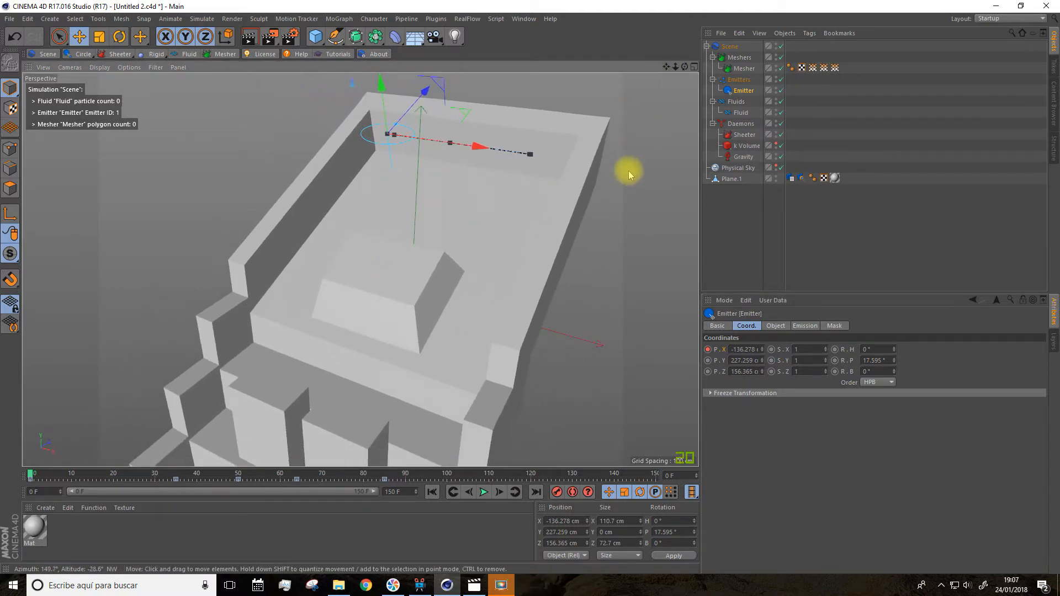
{"action": "scroll", "coordinate": [629, 172], "scroll_direction": "down", "scroll_amount": 2}
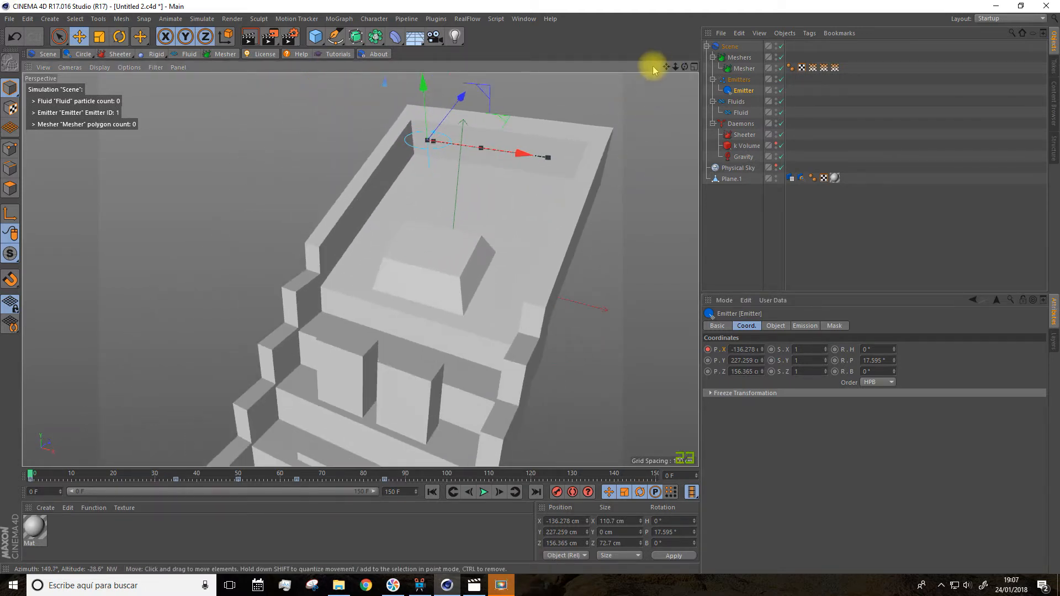
{"action": "left_click_drag", "start_coordinate": [666, 67], "coordinate": [636, 78]}
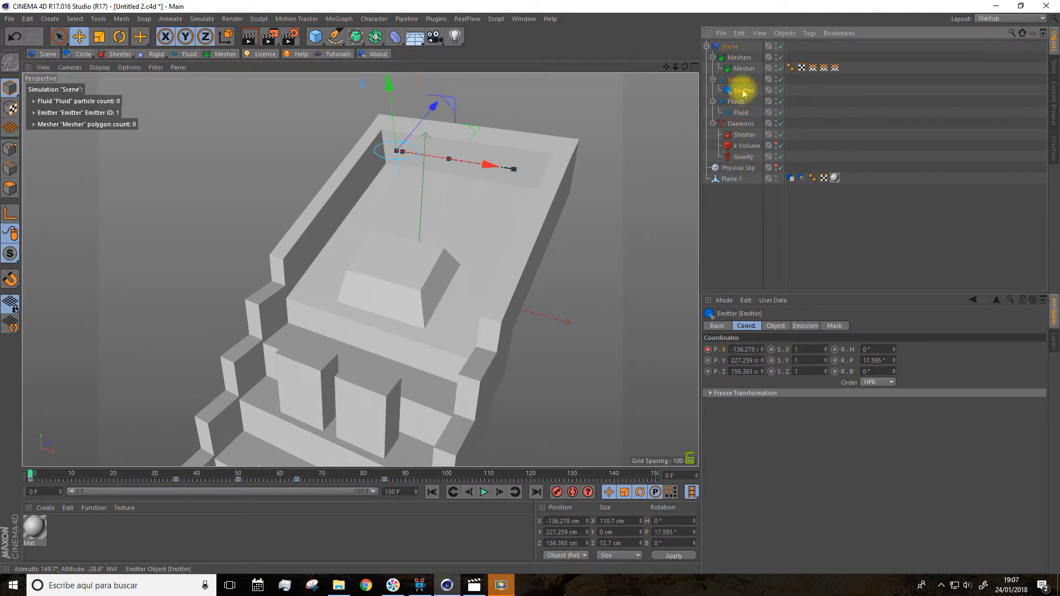
{"action": "left_click", "coordinate": [798, 327]}
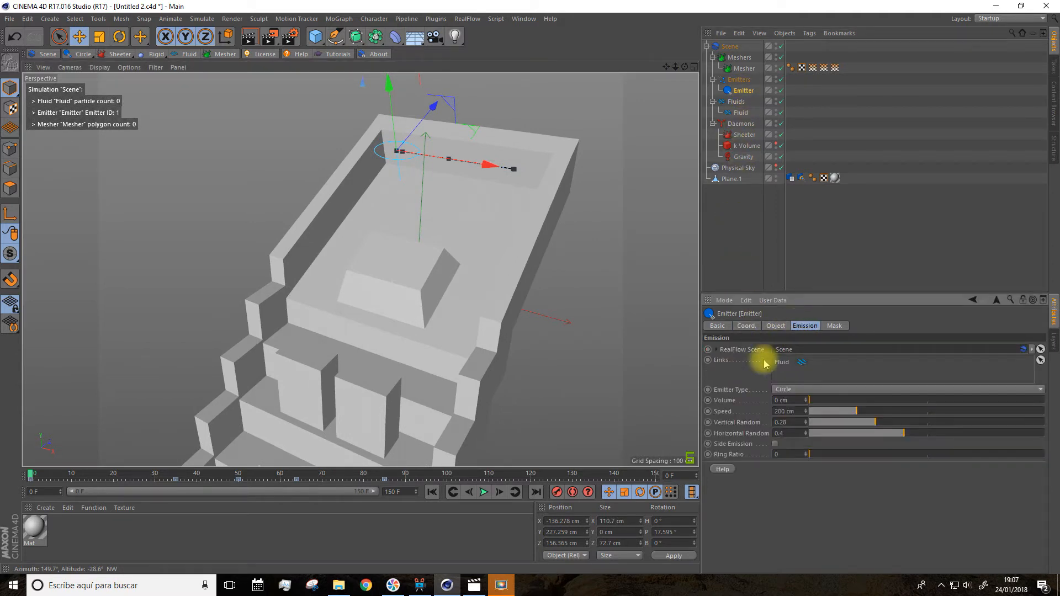
{"action": "left_click_drag", "start_coordinate": [365, 477], "coordinate": [389, 481]}
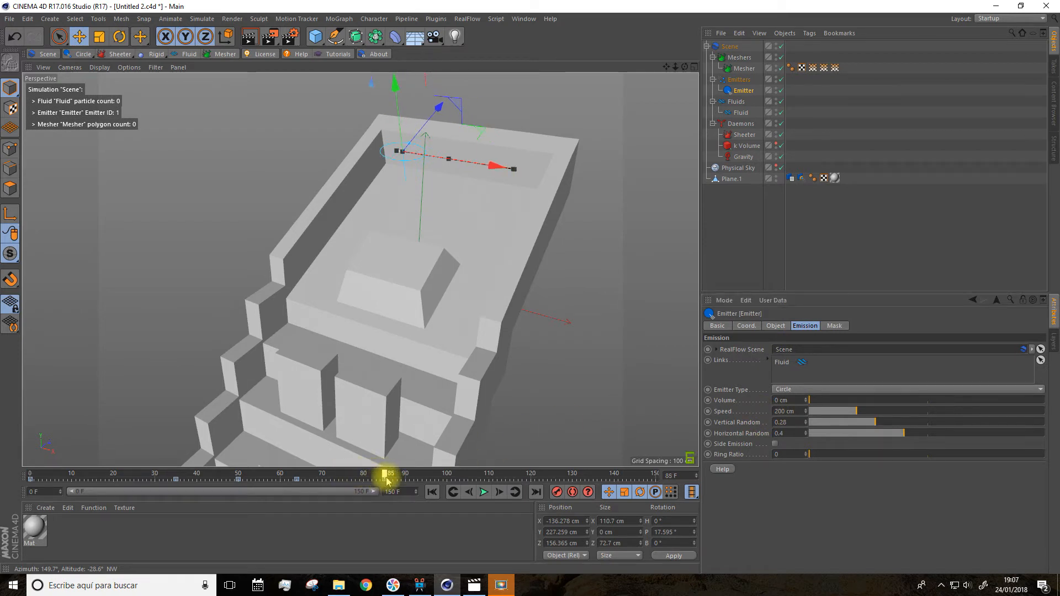
{"action": "left_click_drag", "start_coordinate": [386, 481], "coordinate": [363, 479]}
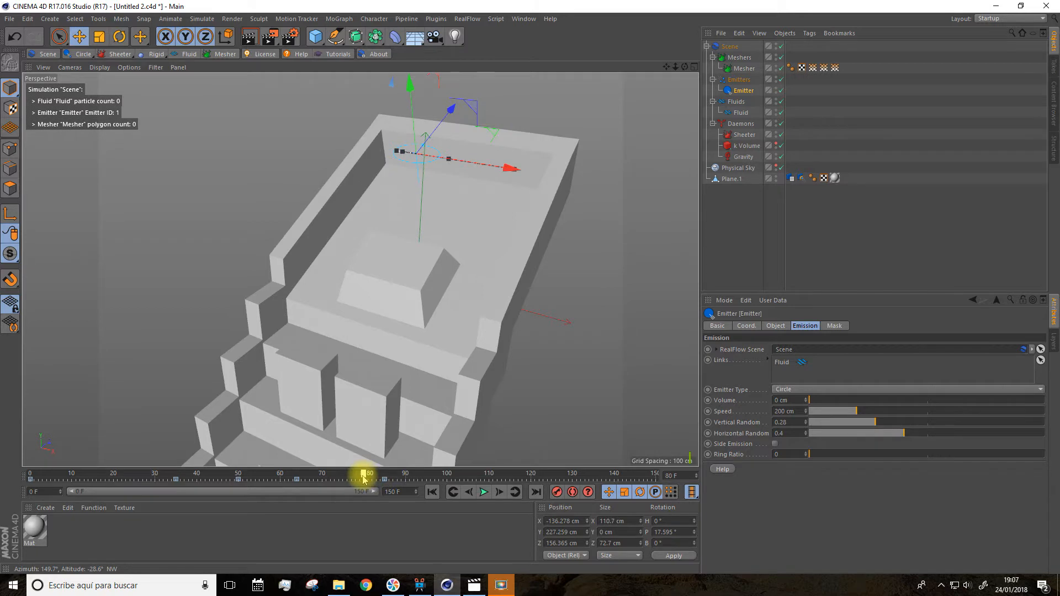
{"action": "left_click", "coordinate": [708, 412], "text": "ctrl"}
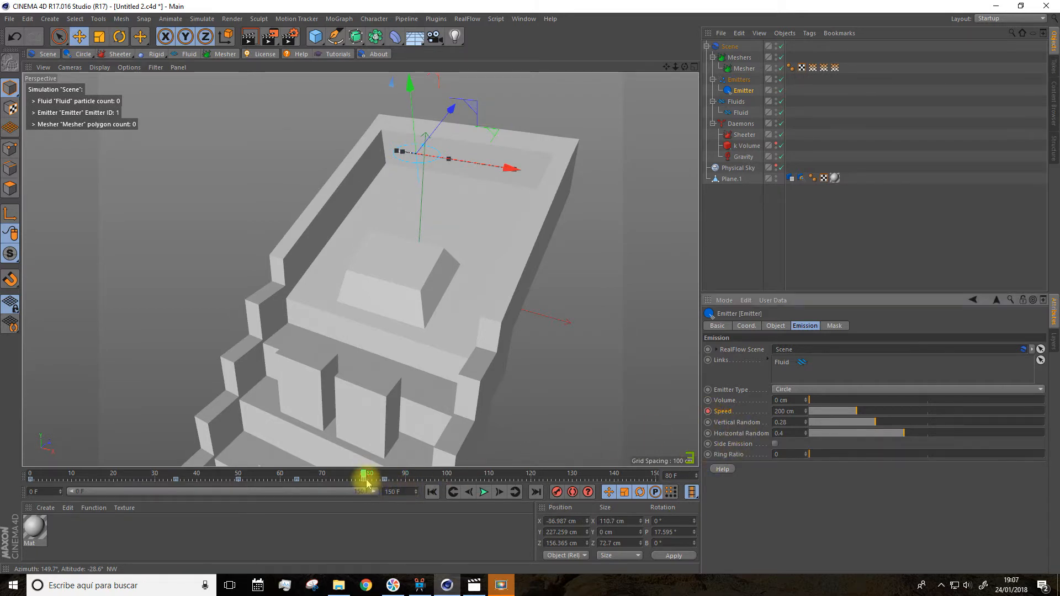
Keyframe the emitter's Speed at 0 cm at frame 100, then return to frame 0
{"action": "left_click_drag", "start_coordinate": [365, 478], "coordinate": [412, 484]}
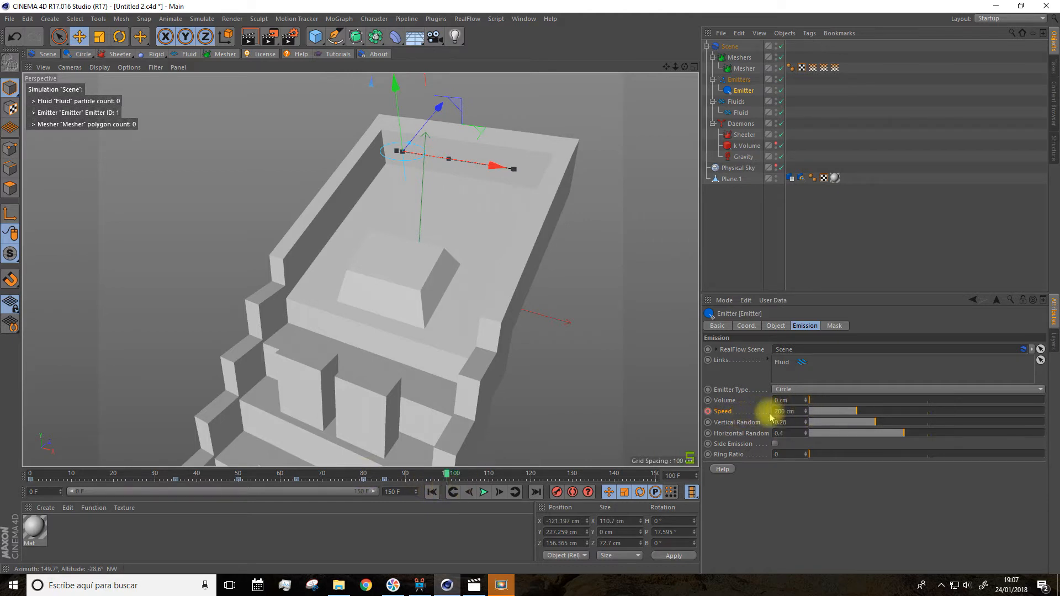
{"action": "left_click_drag", "start_coordinate": [806, 415], "coordinate": [807, 419]}
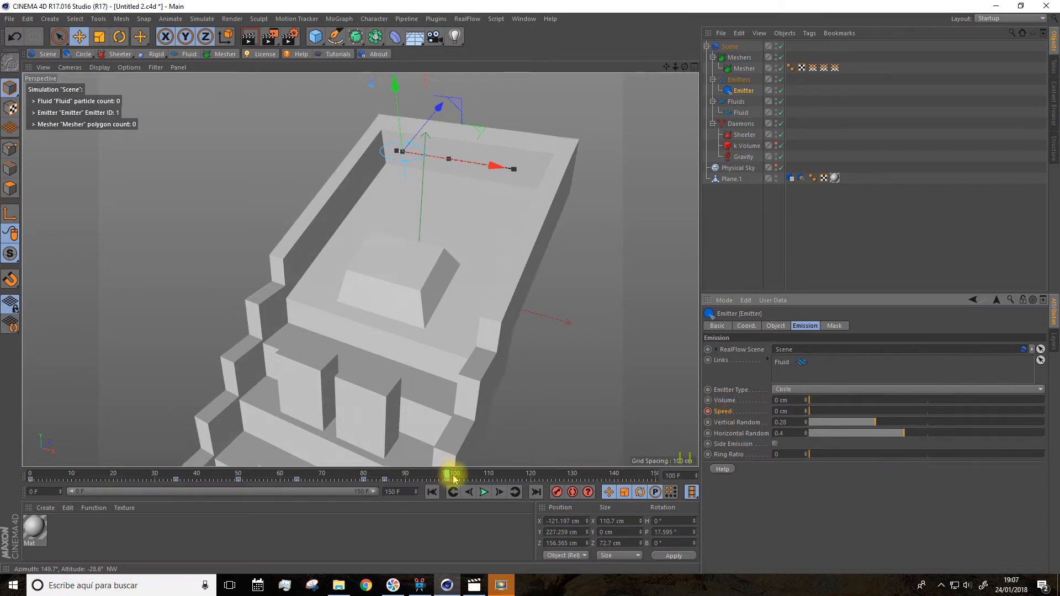
{"action": "left_click_drag", "start_coordinate": [448, 476], "coordinate": [26, 492]}
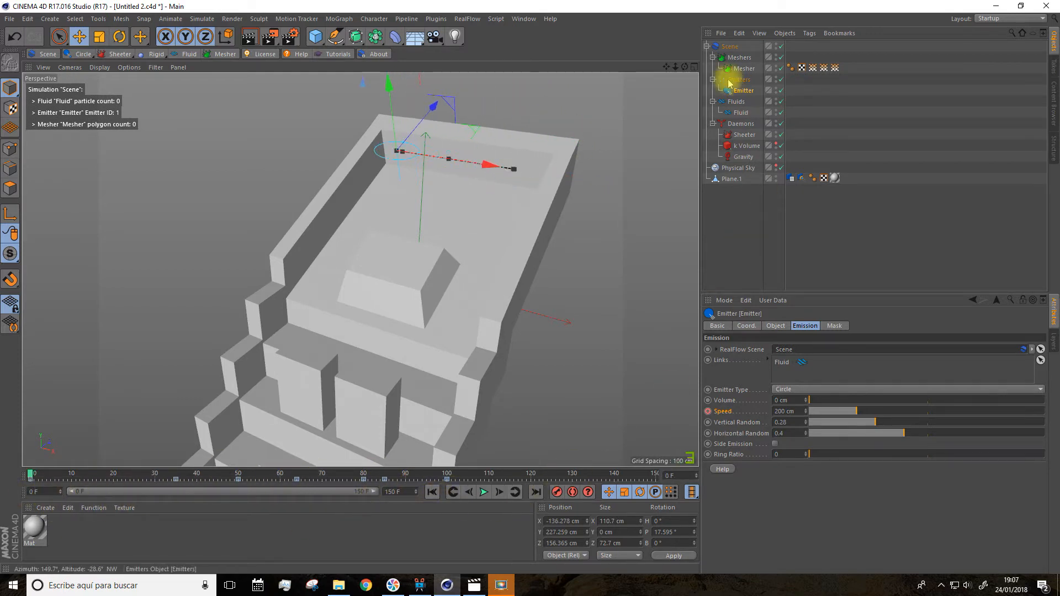
Add a Noise Field daemon about 115 cm up in Y, above the top platform, with a strength of about 262.6 cm
{"action": "left_click", "coordinate": [733, 228]}
{"action": "left_click_drag", "start_coordinate": [668, 67], "coordinate": [680, 25]}
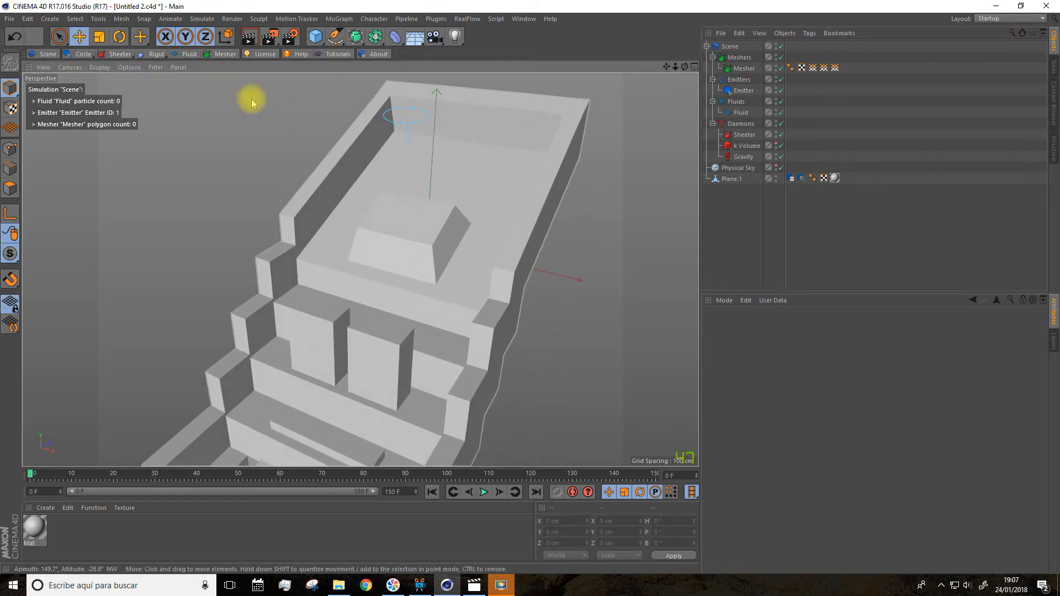
{"action": "left_click", "coordinate": [120, 55]}
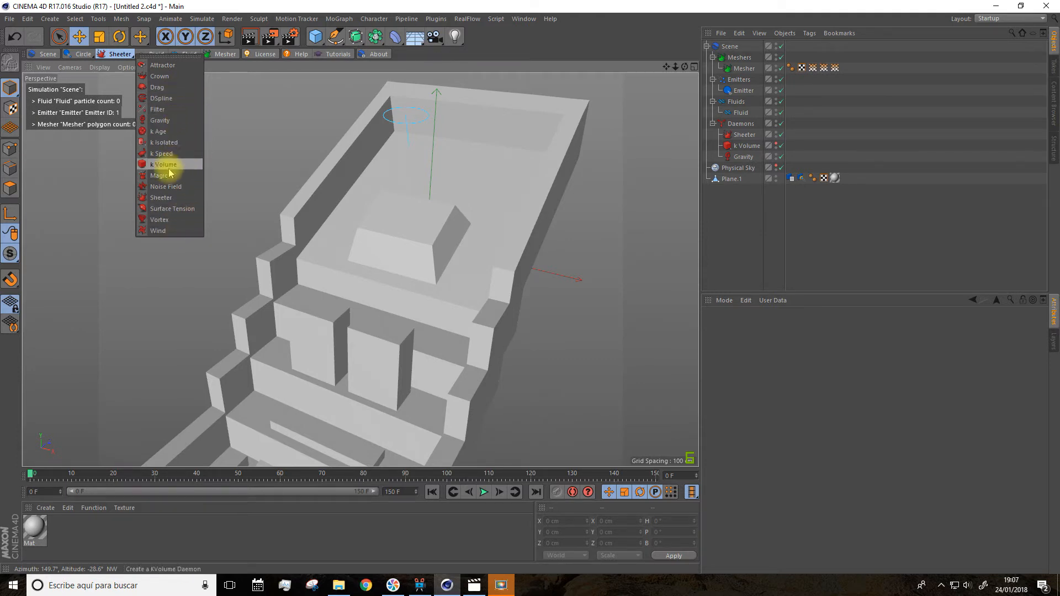
{"action": "left_click", "coordinate": [165, 186]}
{"action": "left_click_drag", "start_coordinate": [431, 154], "coordinate": [422, 179]}
{"action": "scroll", "coordinate": [400, 225], "scroll_direction": "up", "scroll_amount": 5}
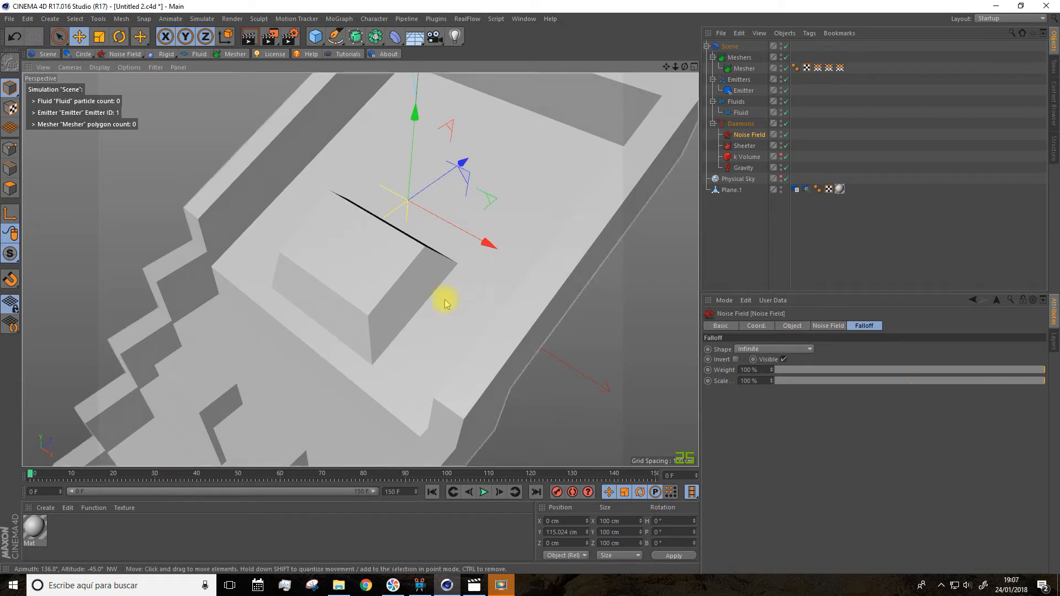
{"action": "left_click", "coordinate": [826, 326]}
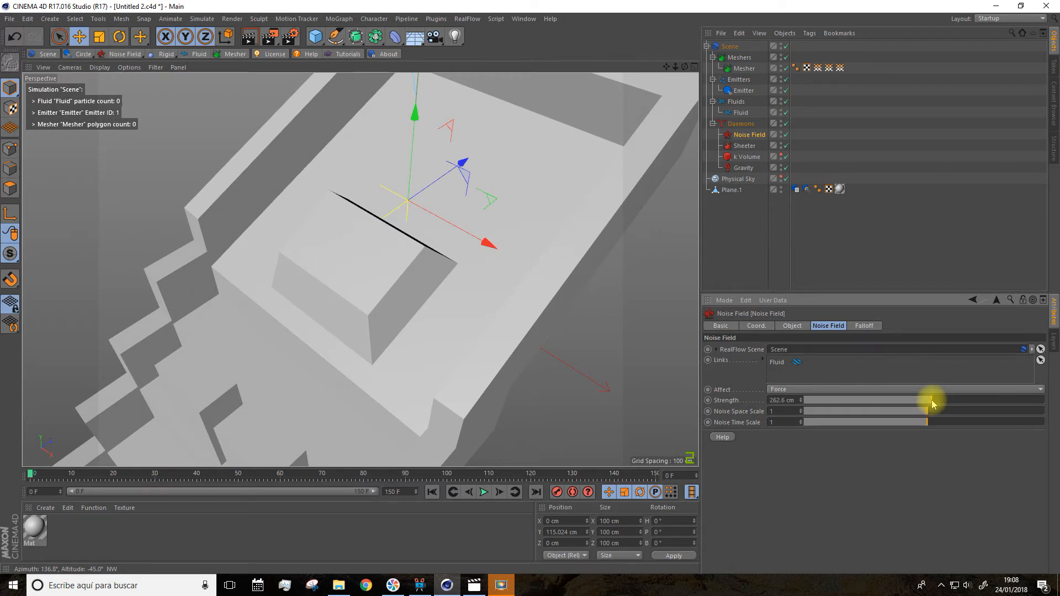
Cache the simulation of the RealFlow scene, with the whole staircase in view
{"action": "scroll", "coordinate": [470, 298], "scroll_direction": "down", "scroll_amount": 5}
{"action": "left_click_drag", "start_coordinate": [667, 67], "coordinate": [647, 1]}
{"action": "left_click_drag", "start_coordinate": [499, 231], "coordinate": [511, 216], "text": "alt"}
{"action": "scroll", "coordinate": [499, 231], "scroll_direction": "down", "scroll_amount": 3}
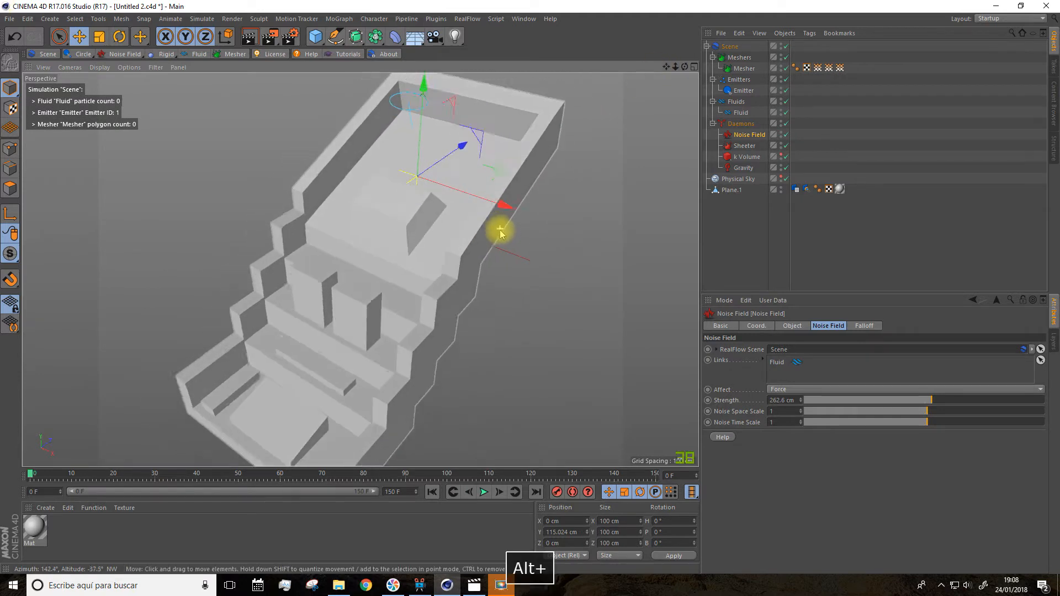
{"action": "left_click", "coordinate": [728, 46]}
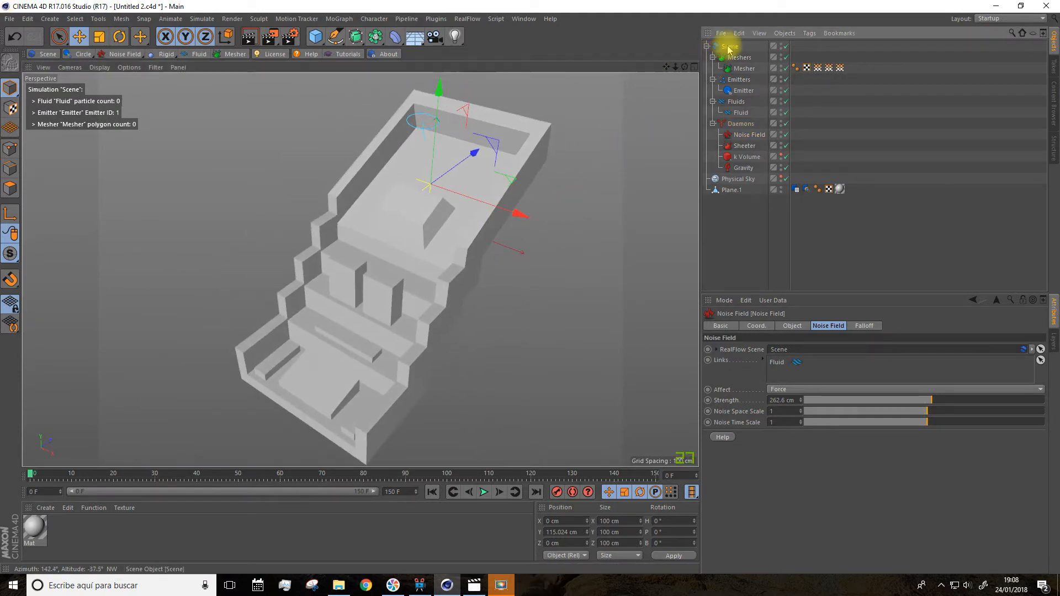
{"action": "left_click", "coordinate": [740, 406]}
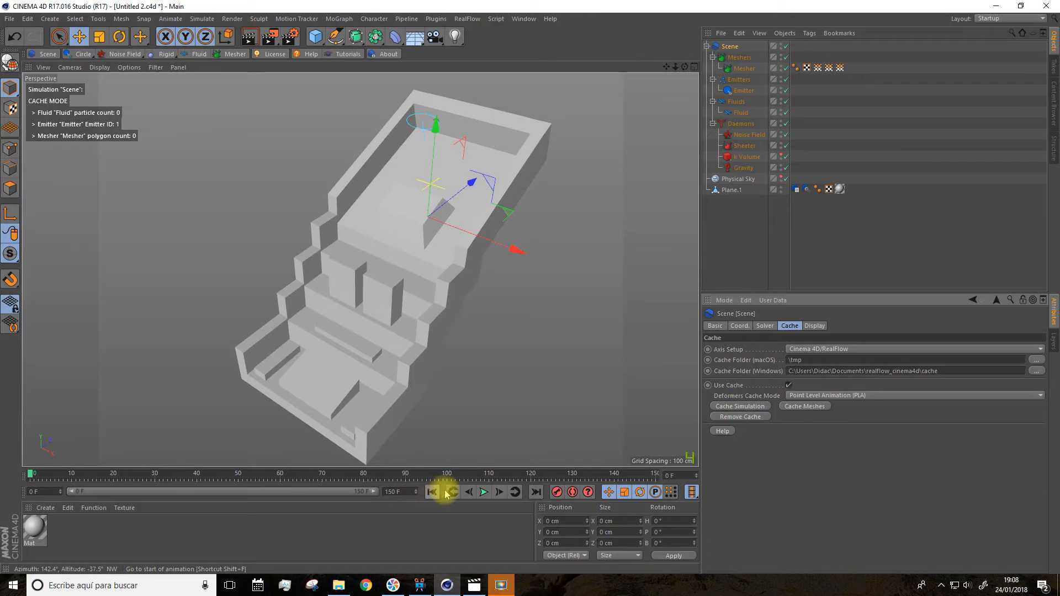
Play back the cached simulation, stop it at frame 25 and remove the scene's cache
{"action": "left_click", "coordinate": [483, 492]}
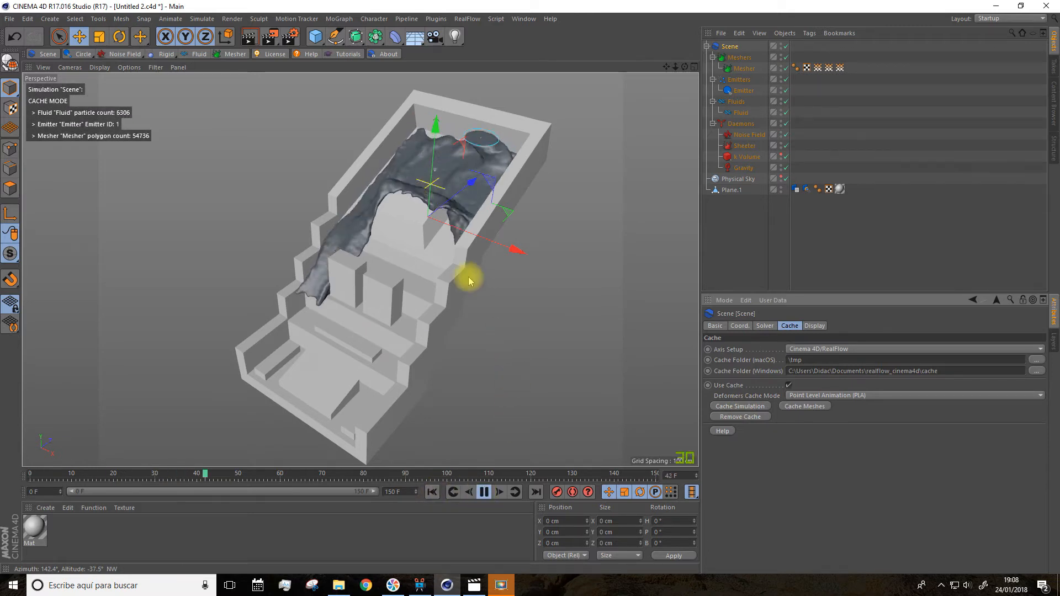
{"action": "left_click_drag", "start_coordinate": [390, 338], "coordinate": [267, 353], "text": "alt"}
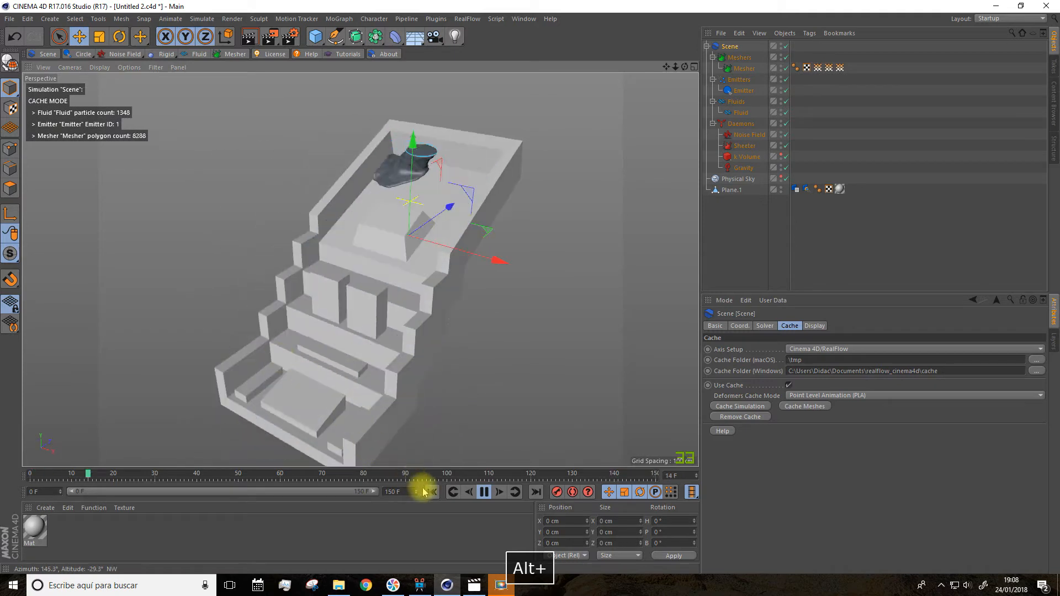
{"action": "left_click", "coordinate": [483, 492]}
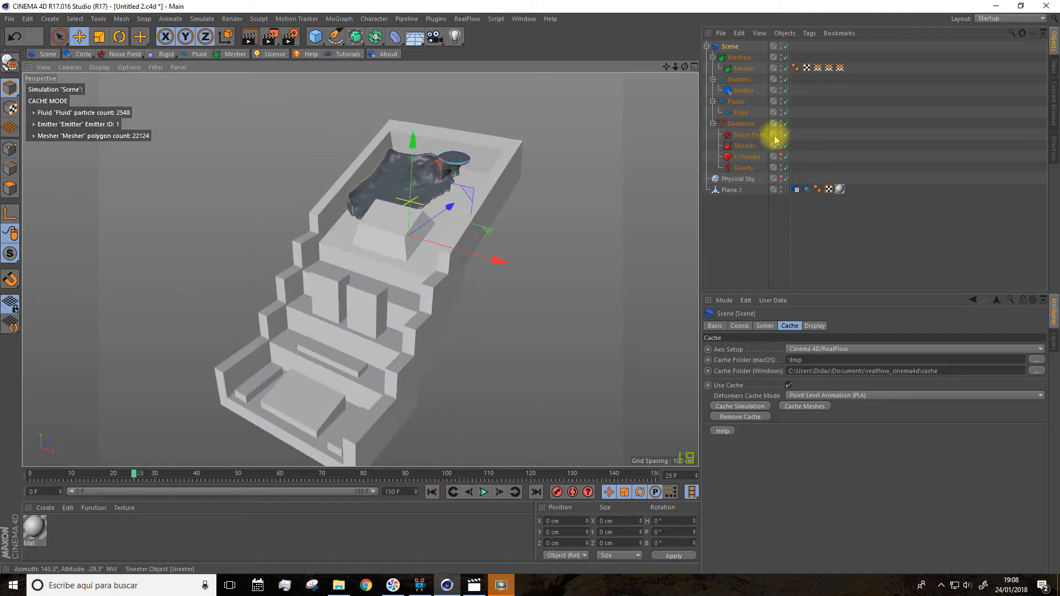
{"action": "left_click", "coordinate": [741, 417]}
{"action": "left_click", "coordinate": [473, 321]}
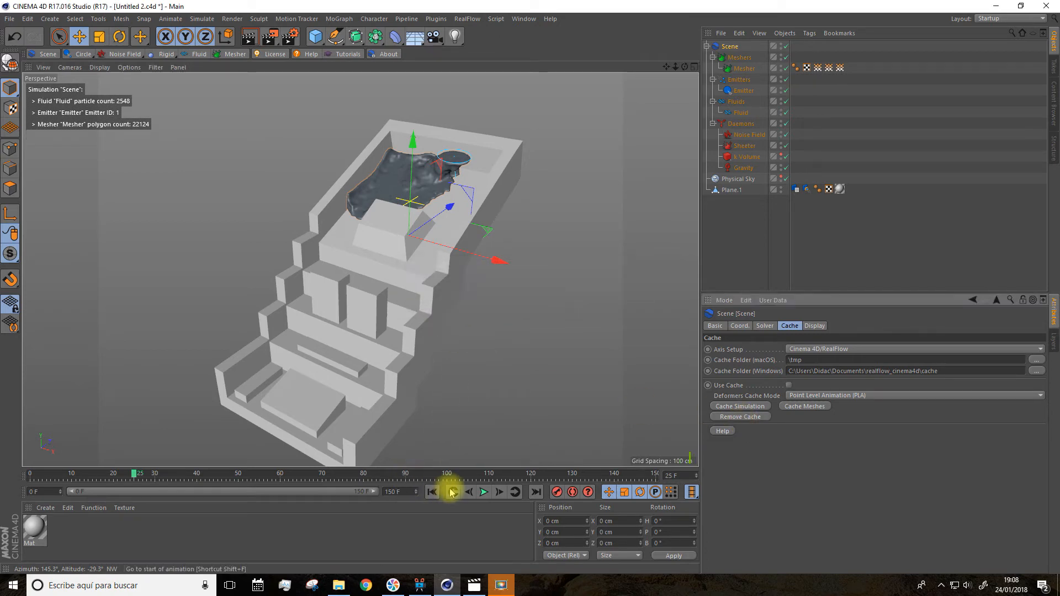
Set the Mesher's resolution to Medium and replay the simulation from frame 0
{"action": "left_click_drag", "start_coordinate": [172, 372], "coordinate": [287, 367], "text": "alt"}
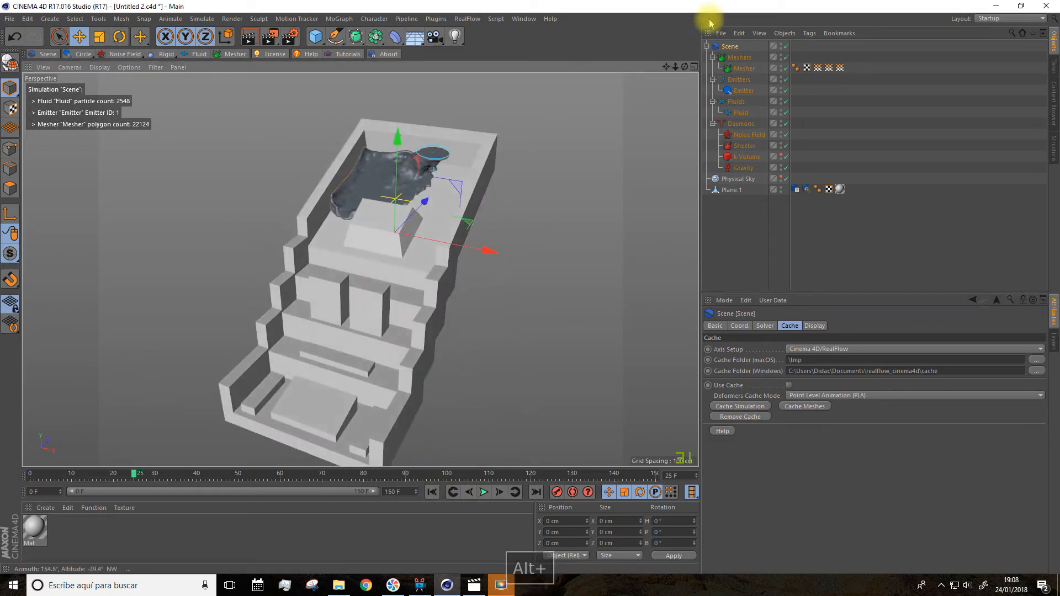
{"action": "left_click_drag", "start_coordinate": [666, 67], "coordinate": [673, 54]}
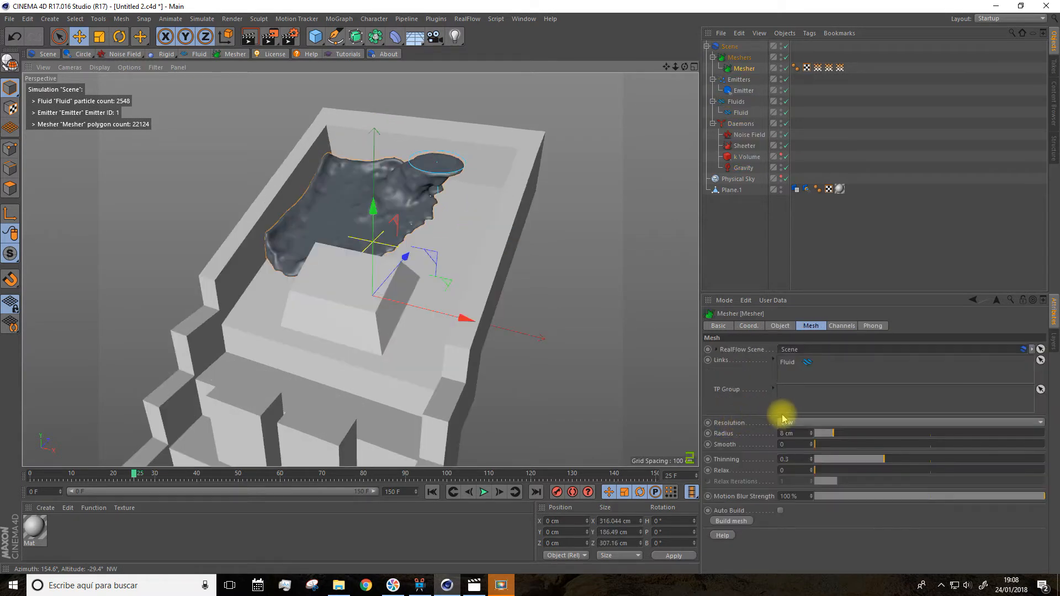
{"action": "left_click", "coordinate": [790, 423]}
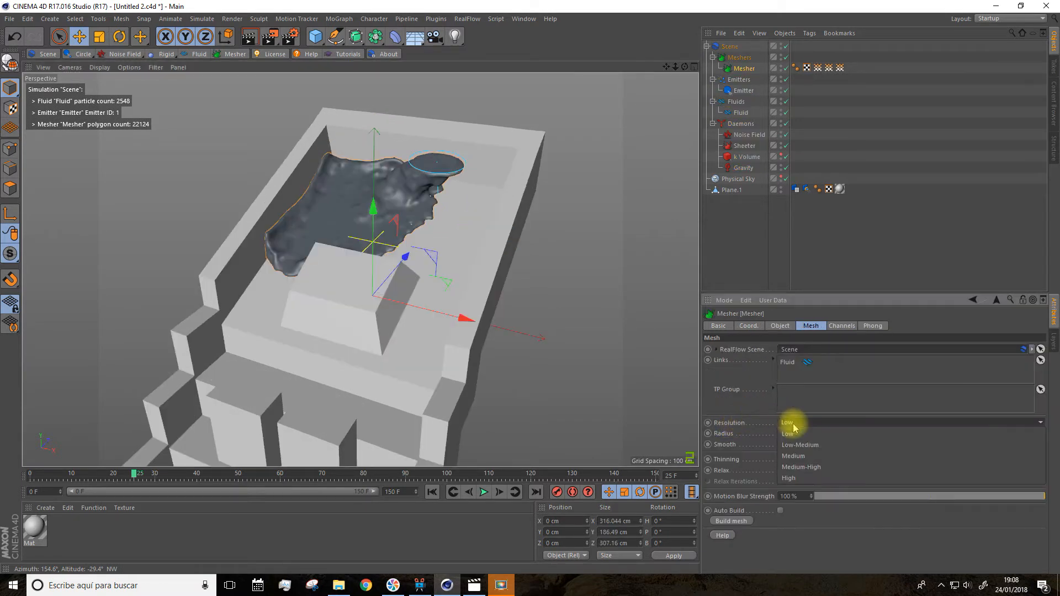
{"action": "left_click", "coordinate": [793, 457]}
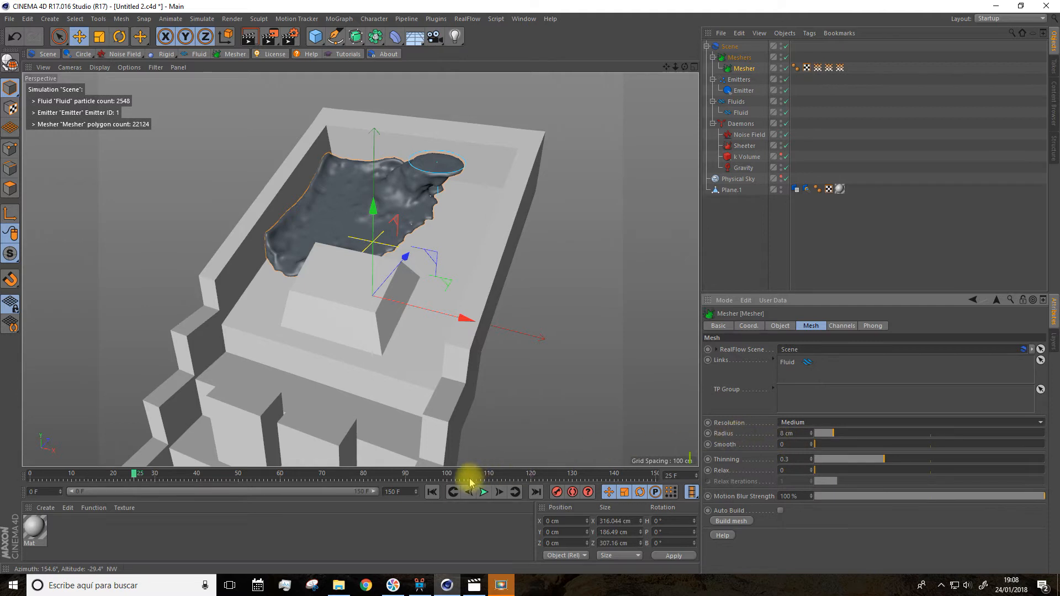
{"action": "left_click", "coordinate": [432, 492]}
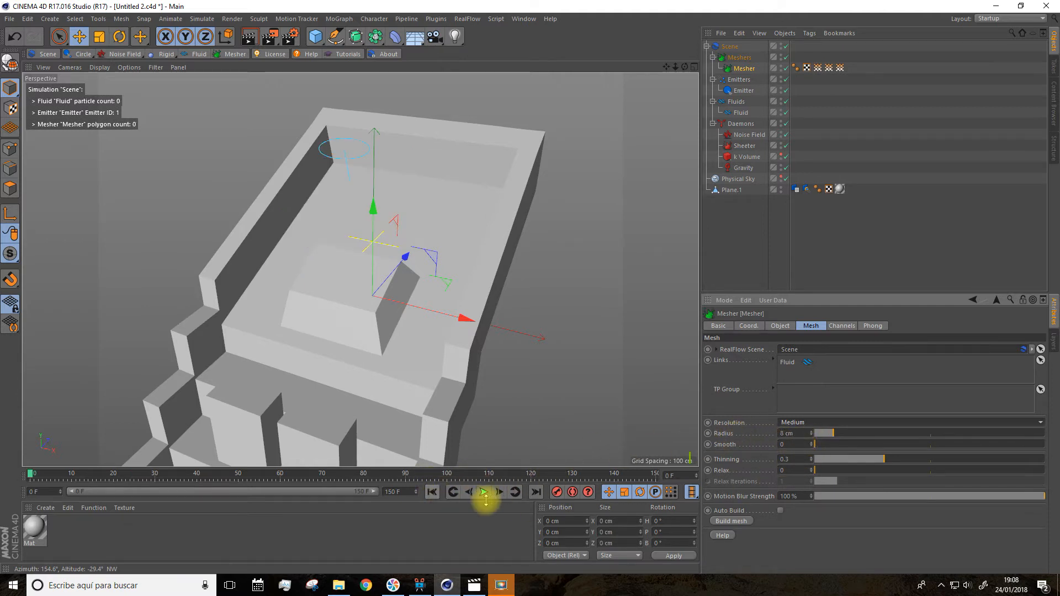
{"action": "left_click", "coordinate": [484, 492]}
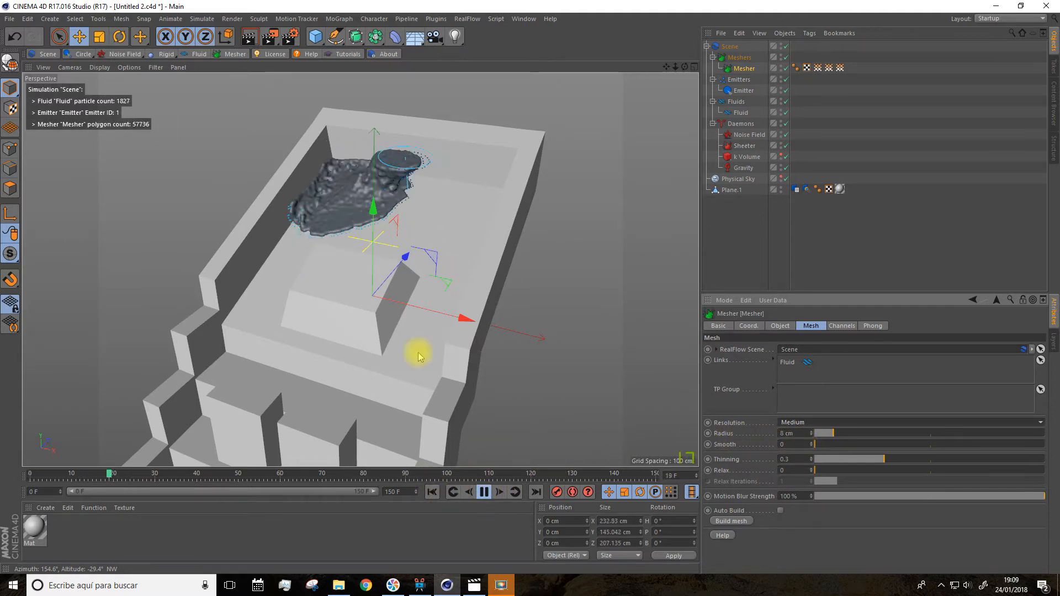
Set the Mesher's radius to 9 cm and smooth to 2, and replay the simulation from frame 0 to frame 40
{"action": "left_click", "coordinate": [486, 492]}
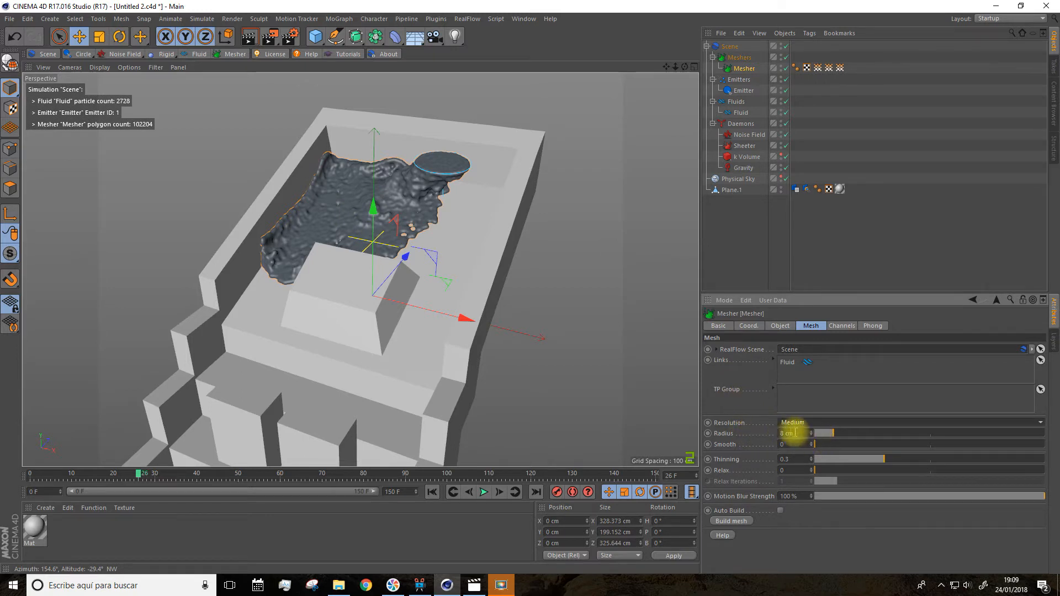
{"action": "left_click_drag", "start_coordinate": [785, 433], "coordinate": [773, 432]}
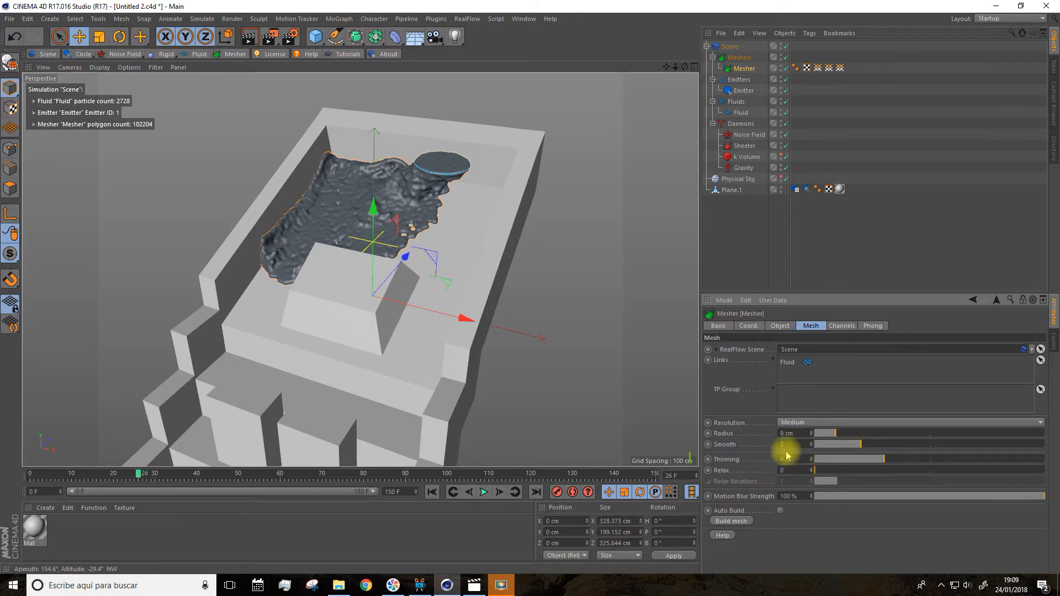
{"action": "left_click", "coordinate": [433, 492]}
{"action": "left_click", "coordinate": [483, 492]}
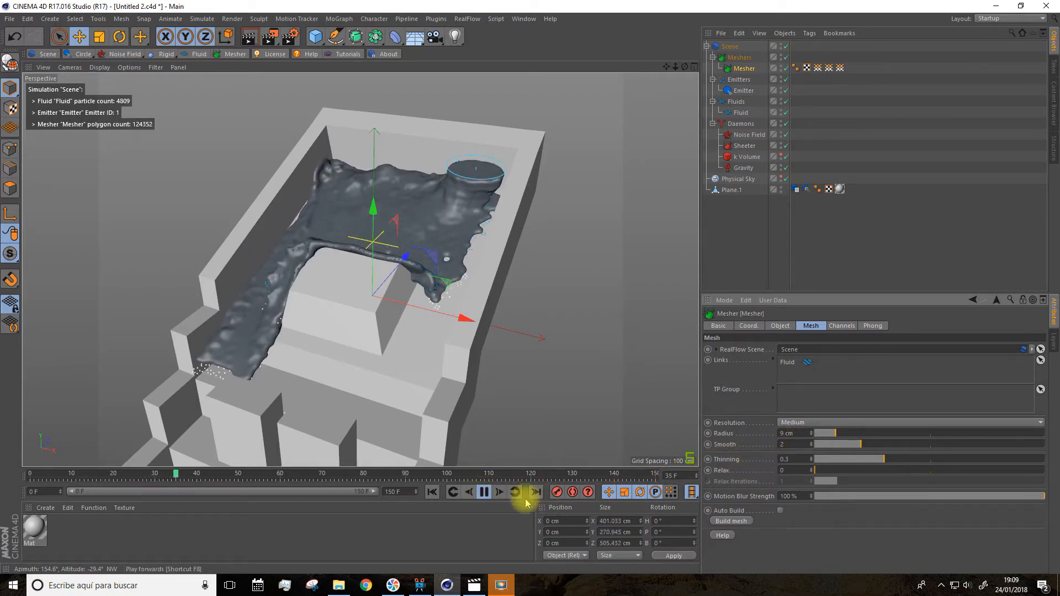
{"action": "left_click", "coordinate": [484, 492]}
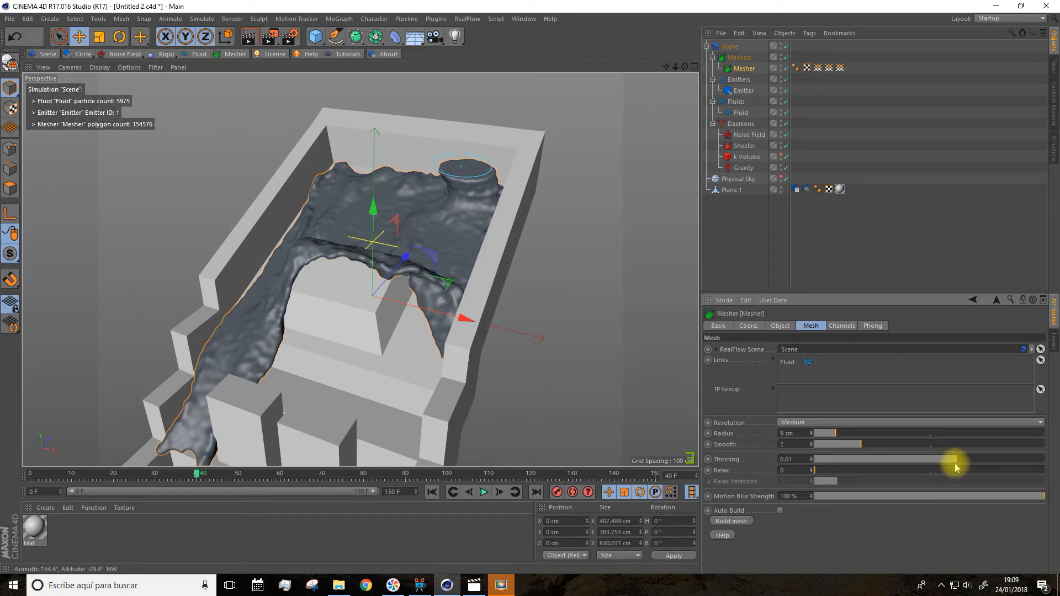
Replay the simulation from frame 0 while trying the Mesher with a thinning of 0.4 and a relax of 0.05
{"action": "left_click", "coordinate": [433, 492]}
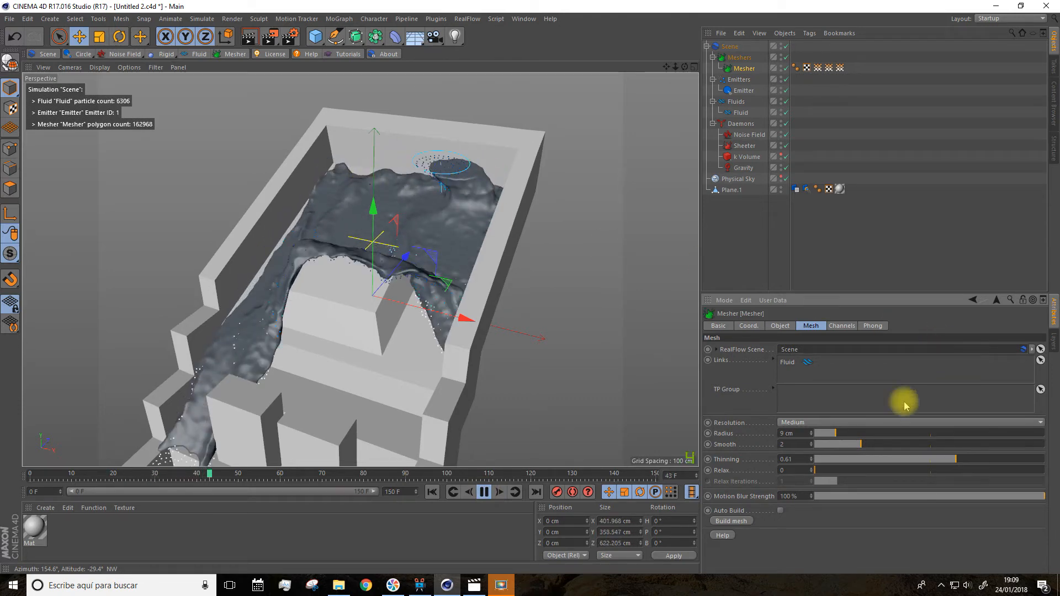
{"action": "left_click", "coordinate": [923, 459]}
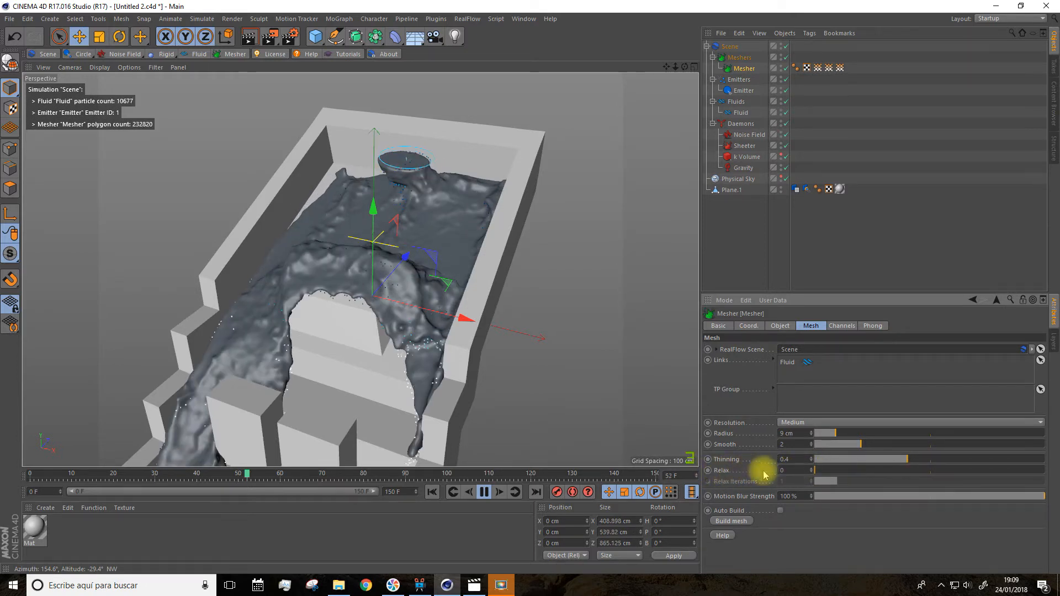
{"action": "left_click", "coordinate": [829, 470]}
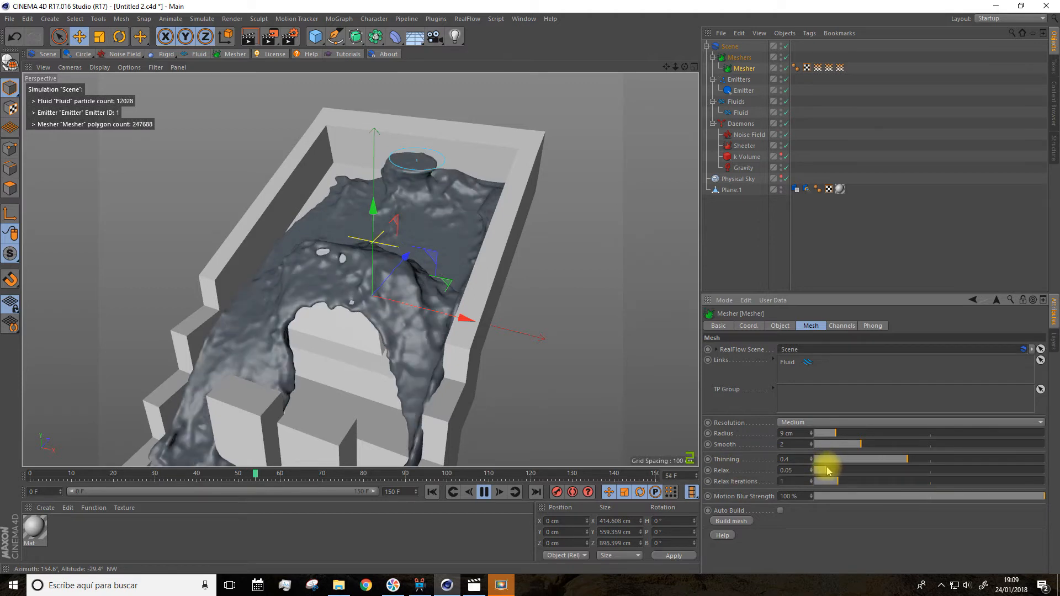
{"action": "left_click", "coordinate": [432, 492]}
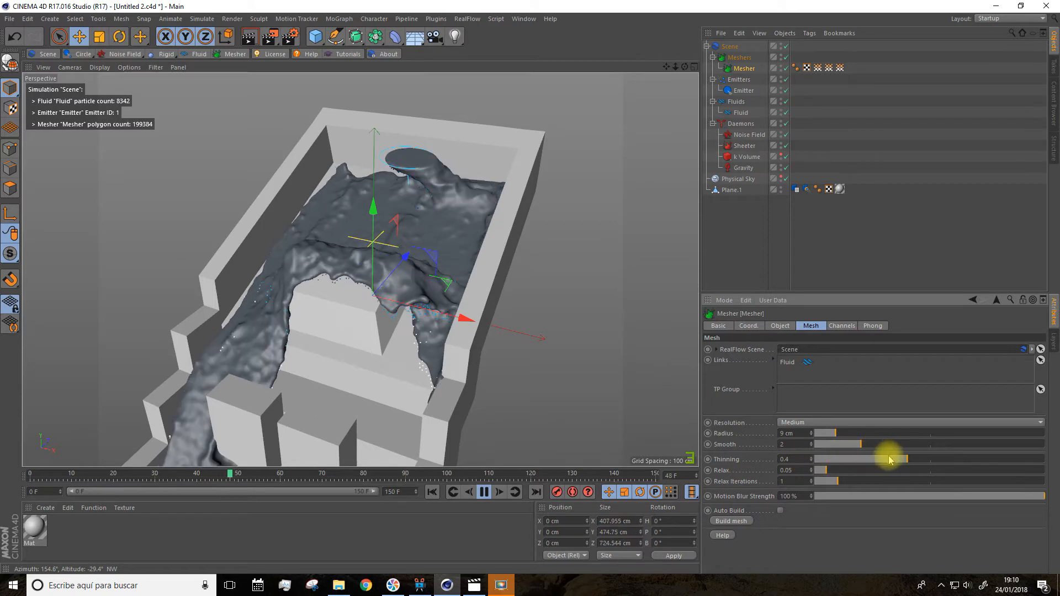
Set the Mesher's thinning to 0.25 and relax to 0, and replay the simulation from frame 0 to frame 31
{"action": "left_click_drag", "start_coordinate": [882, 460], "coordinate": [873, 459]}
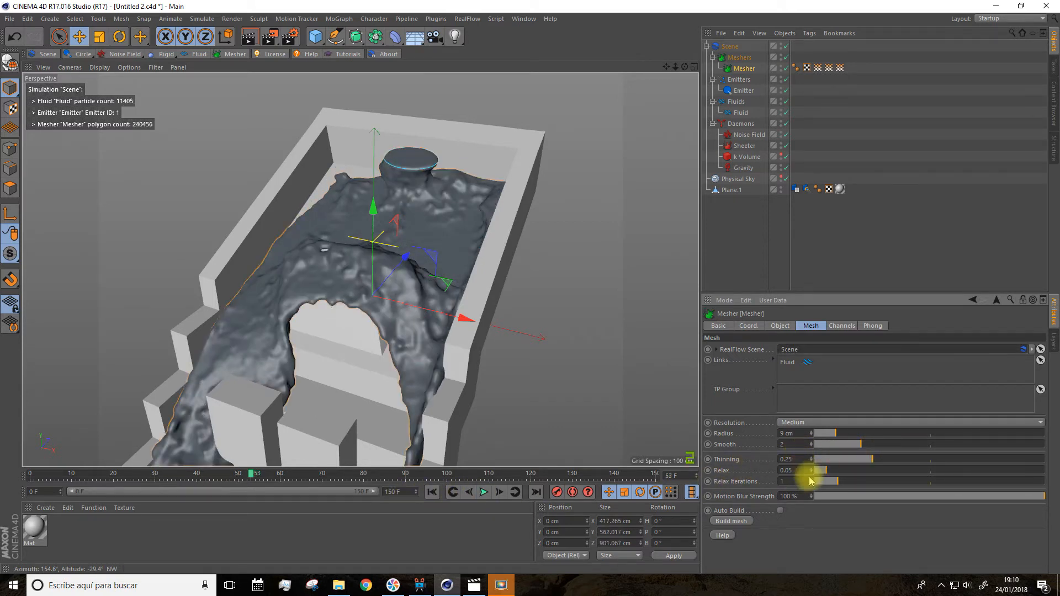
{"action": "left_click_drag", "start_coordinate": [817, 473], "coordinate": [774, 483]}
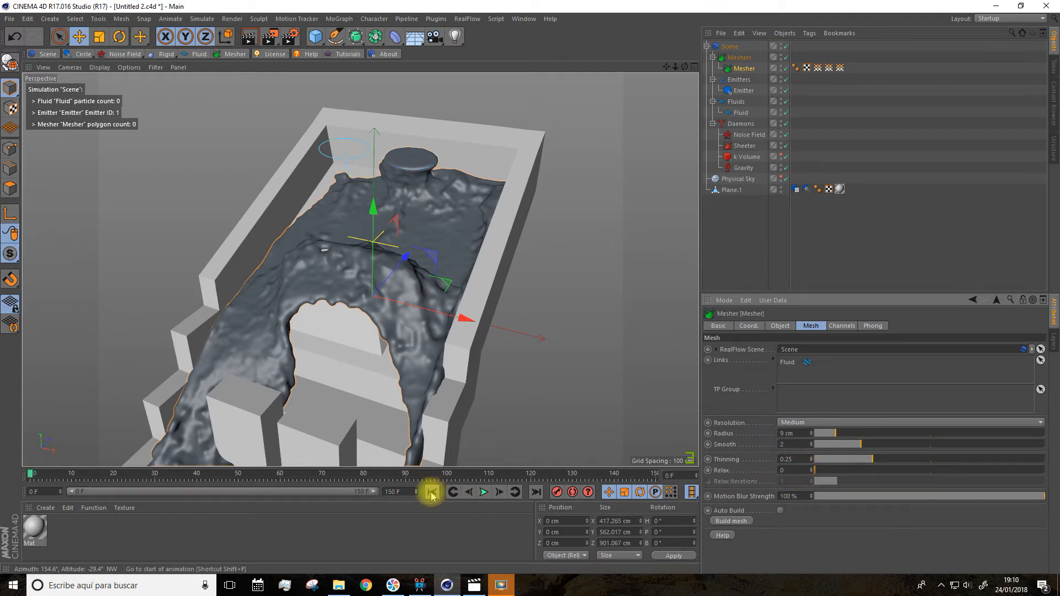
{"action": "left_click", "coordinate": [483, 495]}
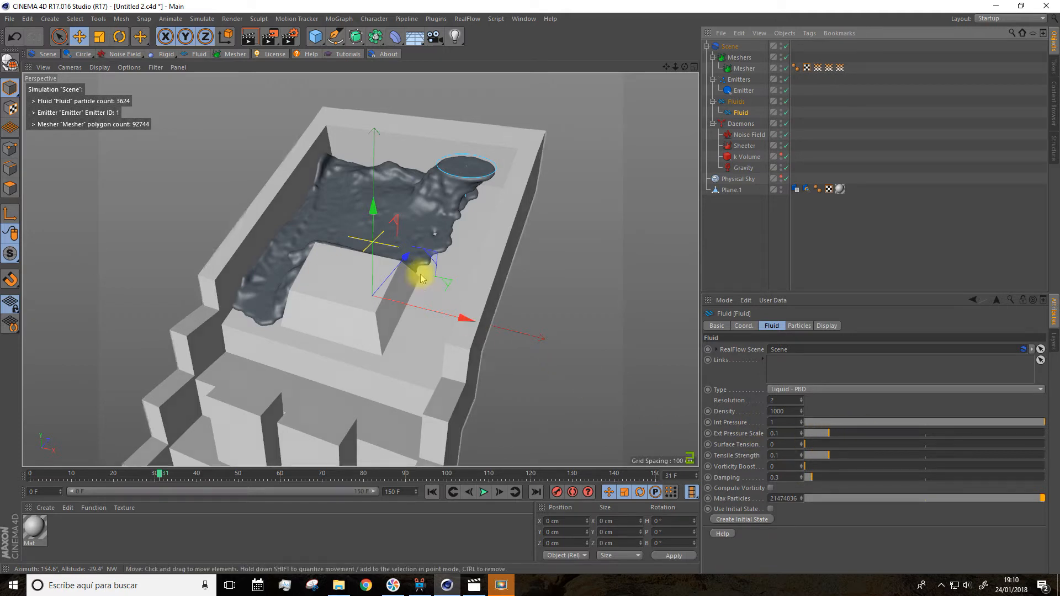
Cache the RealFlow scene's simulation from frame 0 with the whole staircase in view
{"action": "left_click", "coordinate": [432, 496]}
{"action": "scroll", "coordinate": [478, 406], "scroll_direction": "down", "scroll_amount": 4}
{"action": "left_click_drag", "start_coordinate": [667, 68], "coordinate": [639, 1]}
{"action": "left_click_drag", "start_coordinate": [591, 292], "coordinate": [543, 293], "text": "alt"}
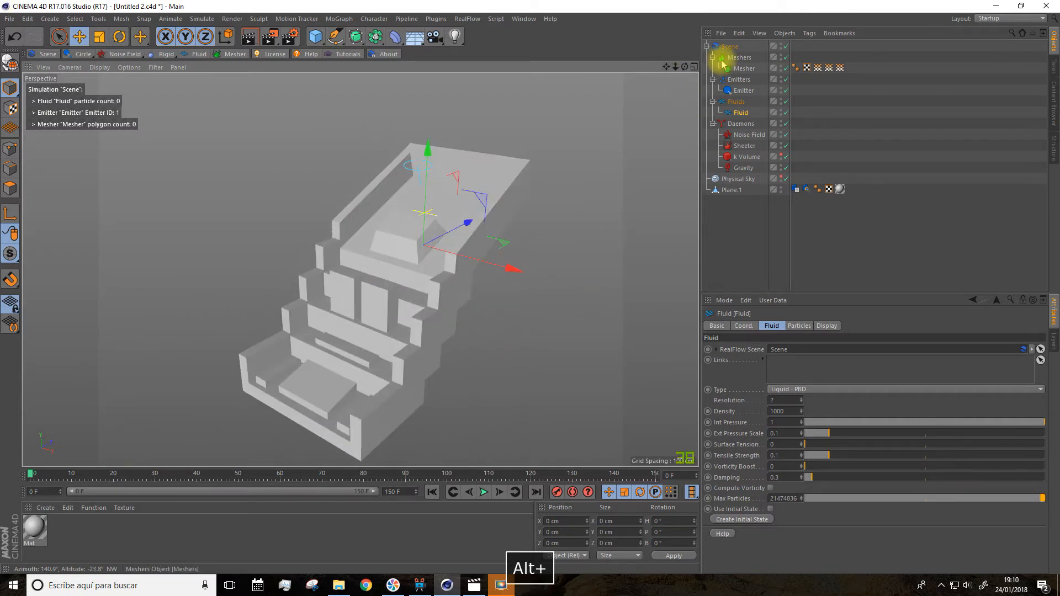
{"action": "left_click_drag", "start_coordinate": [667, 66], "coordinate": [674, 39]}
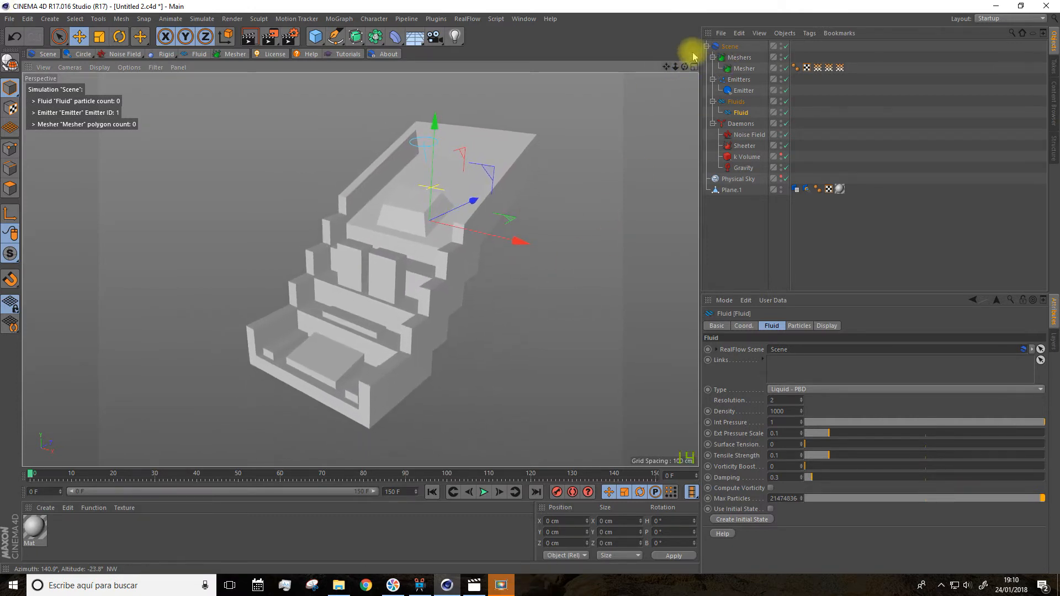
{"action": "left_click", "coordinate": [729, 47]}
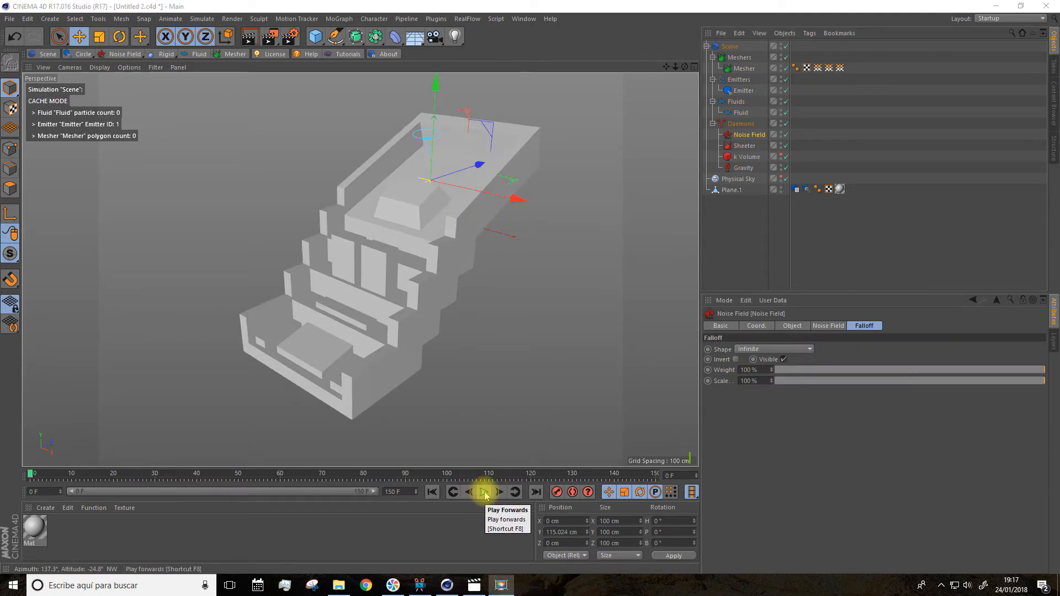
Play back the cached simulation, stop it at frame 76 and examine the fluid mesh from several angles
{"action": "left_click", "coordinate": [484, 493]}
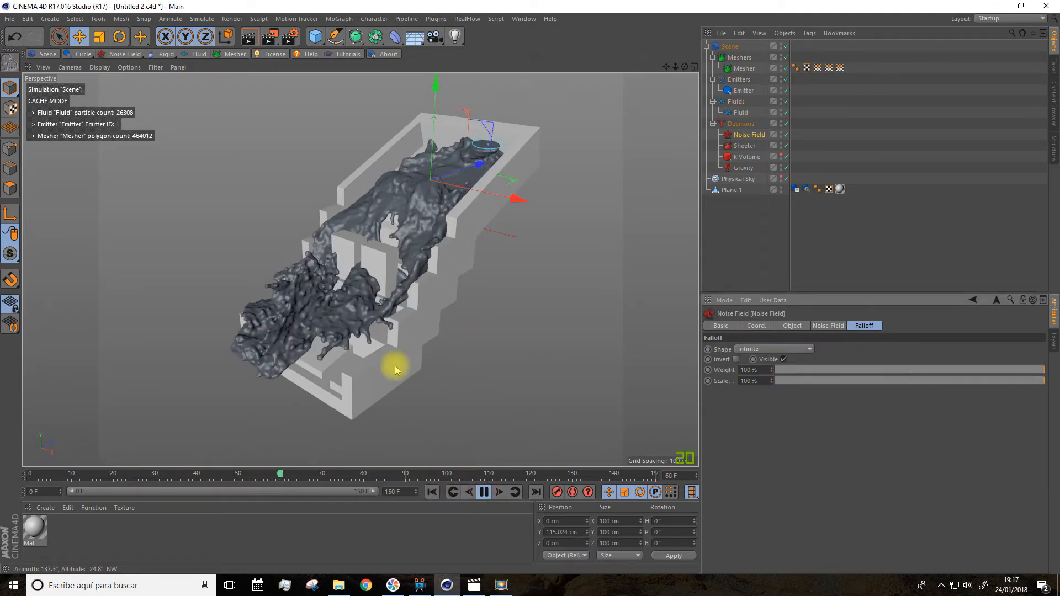
{"action": "left_click", "coordinate": [484, 493]}
{"action": "left_click_drag", "start_coordinate": [472, 310], "coordinate": [363, 382], "text": "alt"}
{"action": "left_click_drag", "start_coordinate": [481, 359], "coordinate": [400, 222], "text": "alt"}
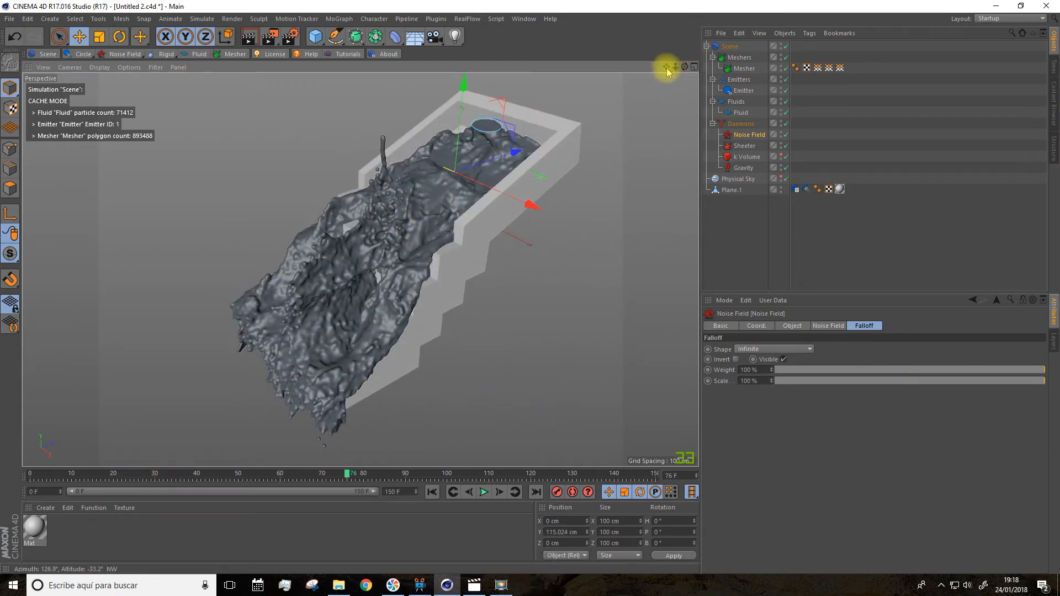
{"action": "left_click_drag", "start_coordinate": [666, 67], "coordinate": [672, 85]}
{"action": "left_click_drag", "start_coordinate": [537, 358], "coordinate": [406, 164], "text": "alt"}
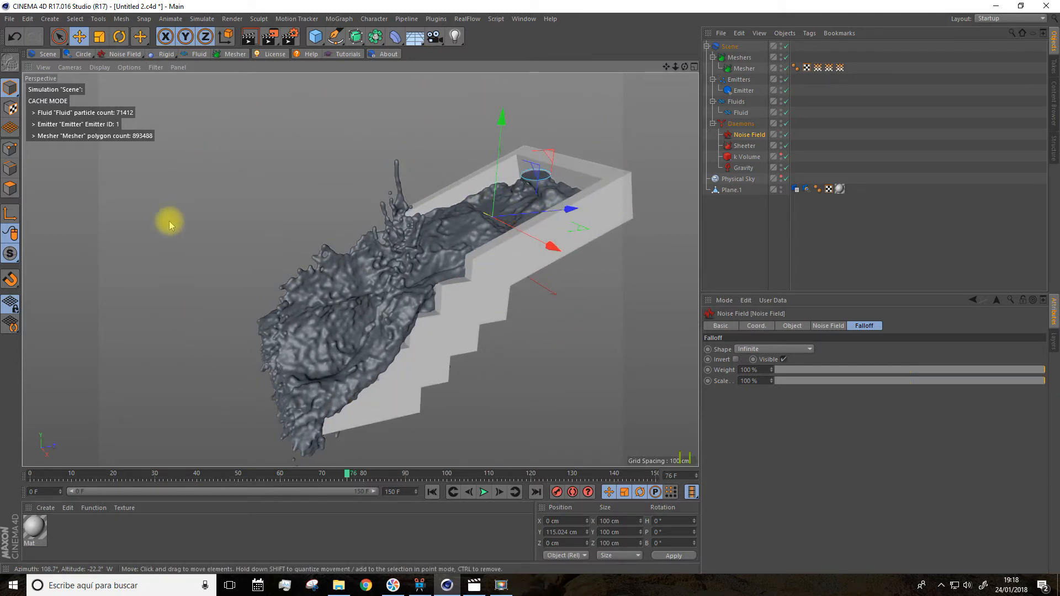
{"action": "left_click_drag", "start_coordinate": [457, 351], "coordinate": [497, 360], "text": "alt"}
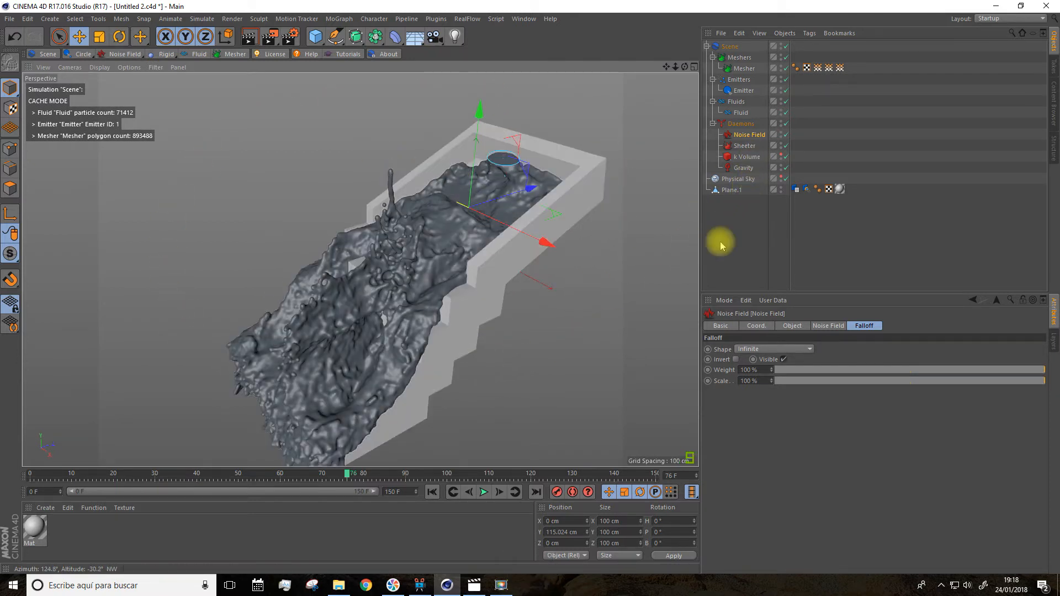
Remove the cache files belonging to the RealFlow scene
{"action": "left_click", "coordinate": [735, 47]}
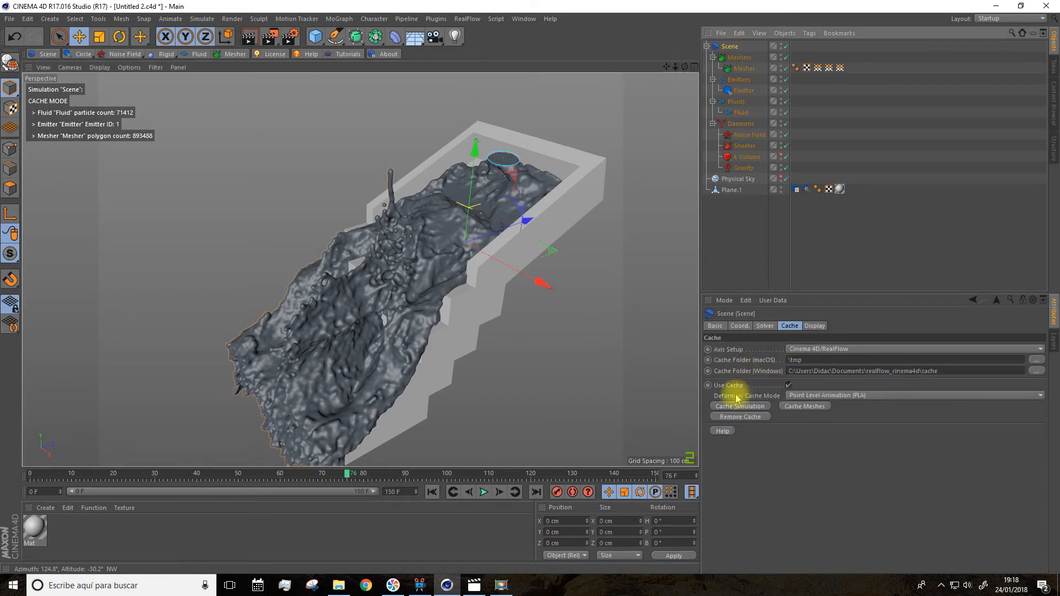
{"action": "left_click", "coordinate": [734, 417]}
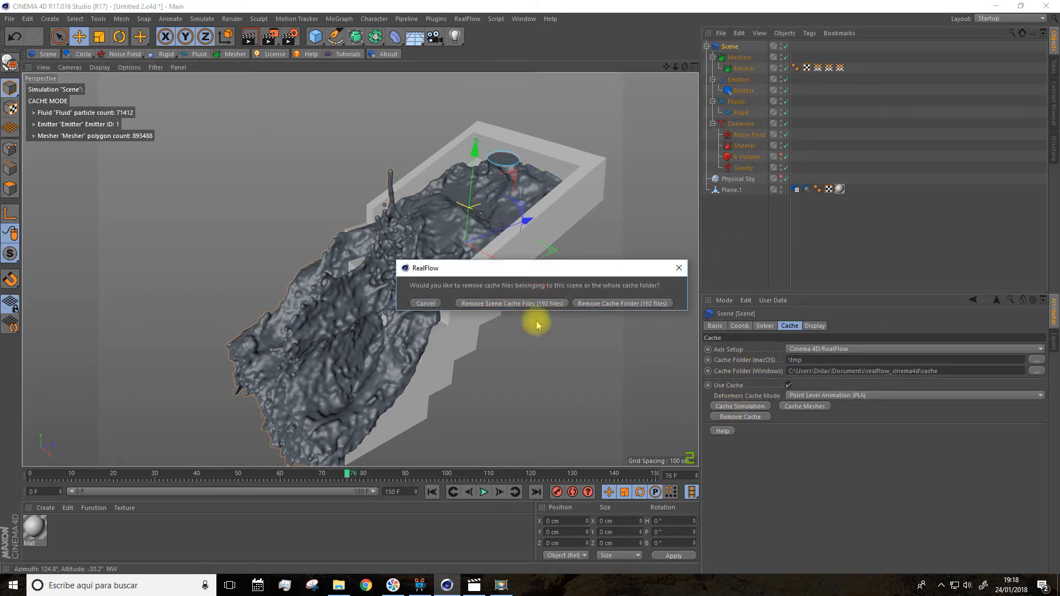
{"action": "left_click", "coordinate": [512, 303]}
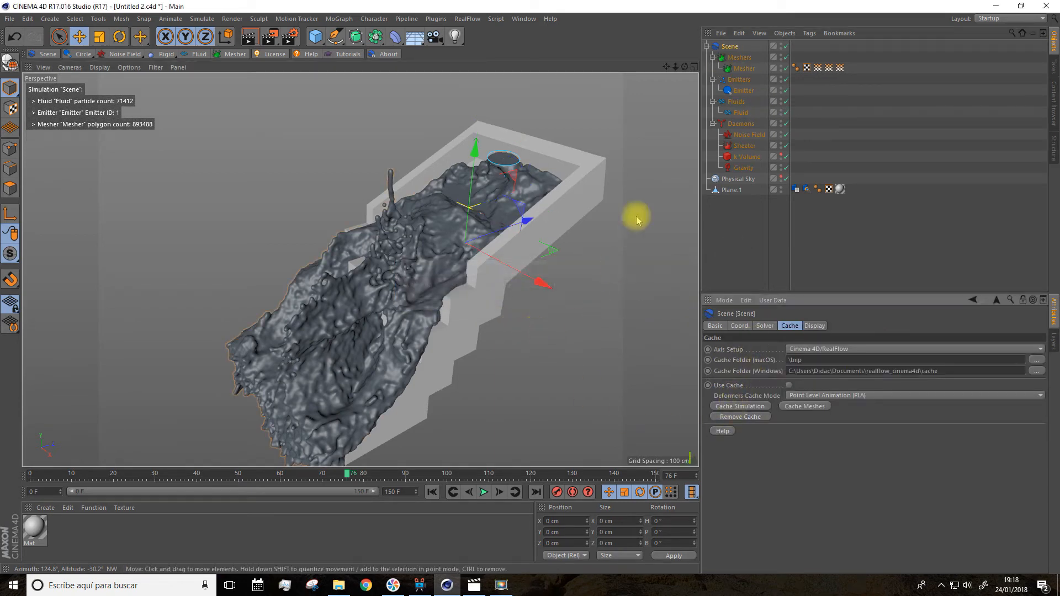
Set the Noise Field's strength to about 148.4 cm and its falloff shape to Box
{"action": "left_click", "coordinate": [745, 134]}
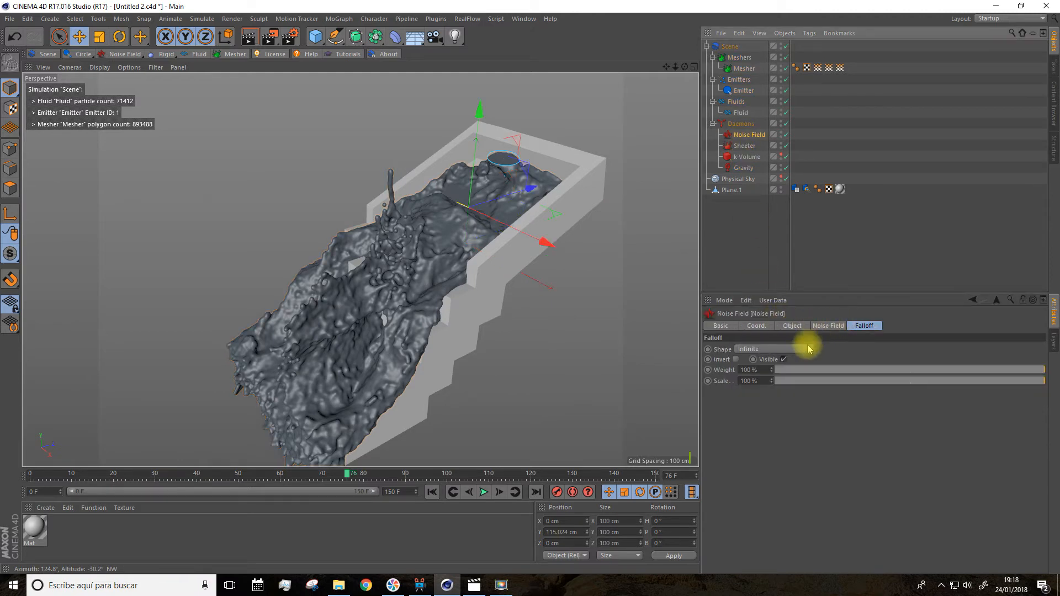
{"action": "left_click", "coordinate": [799, 350]}
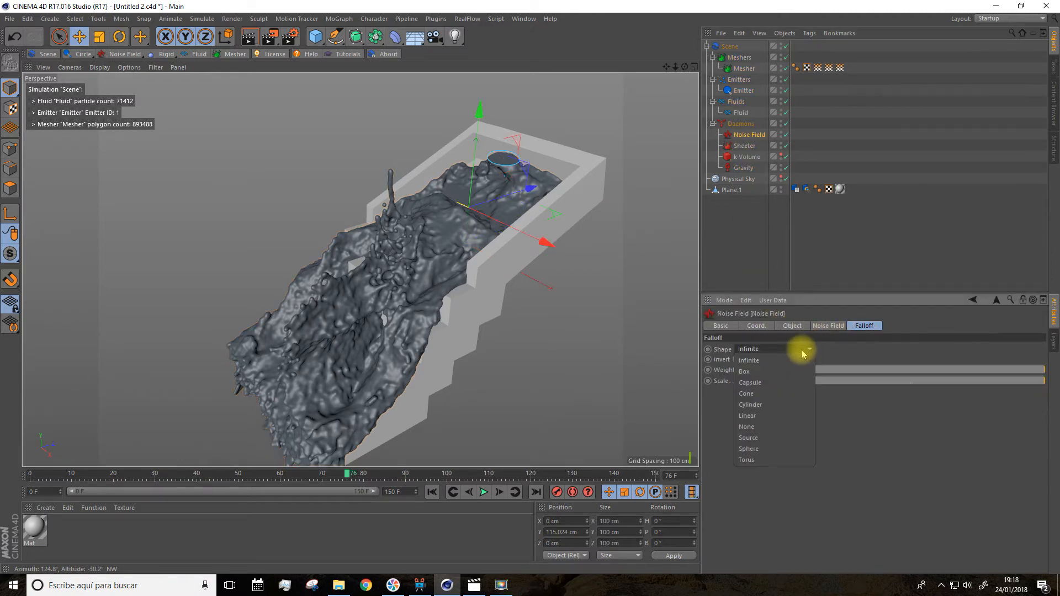
{"action": "left_click", "coordinate": [834, 339]}
{"action": "left_click", "coordinate": [828, 326]}
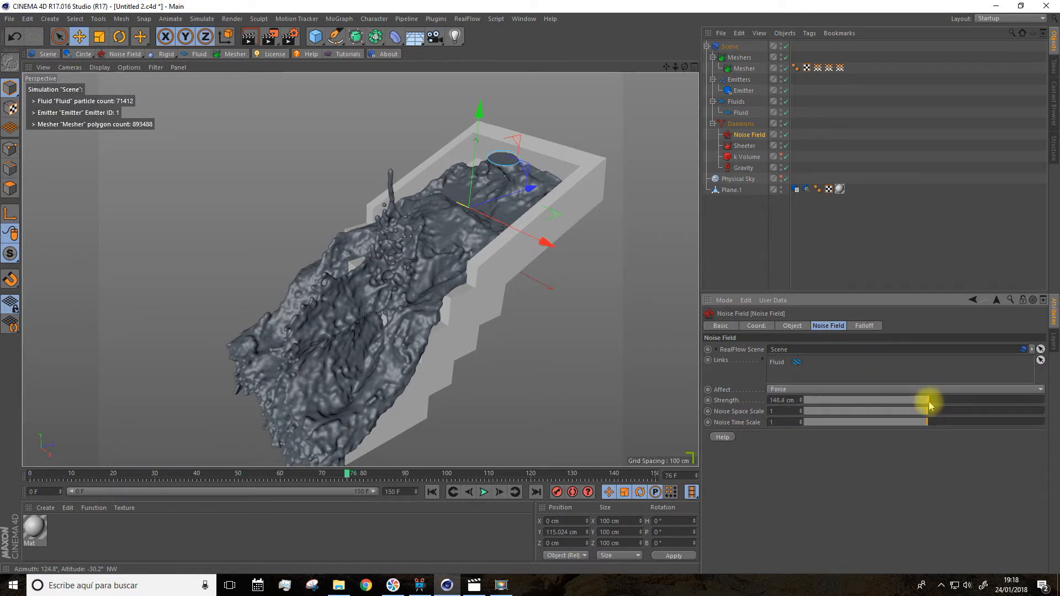
{"action": "left_click", "coordinate": [864, 327]}
{"action": "left_click", "coordinate": [776, 348]}
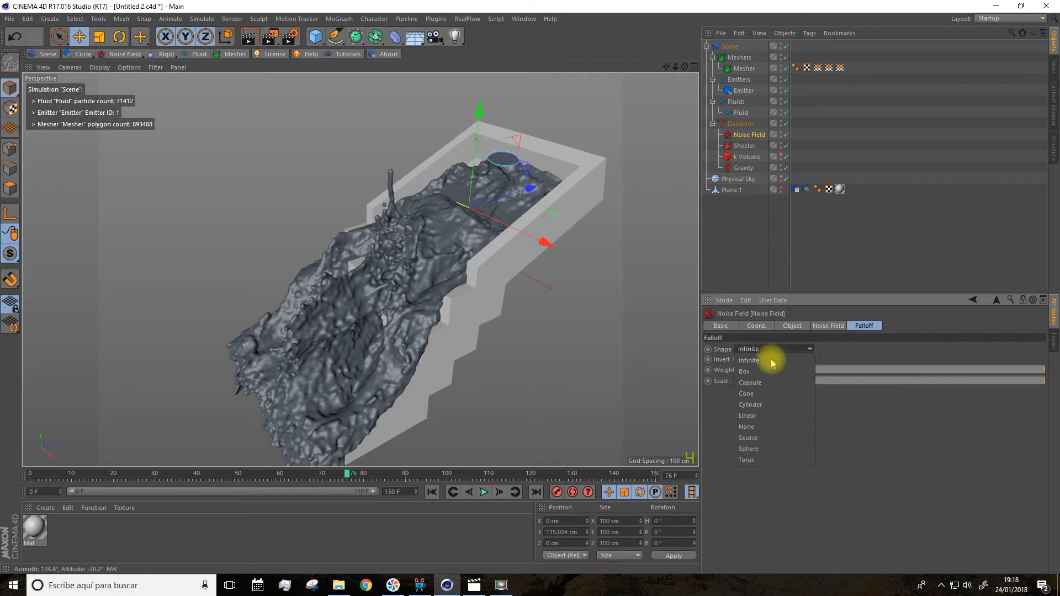
{"action": "left_click", "coordinate": [768, 368]}
Widen the Noise Field's box falloff to about 229.7 cm in X and move the daemon to about 23.7 cm in Z
{"action": "left_click_drag", "start_coordinate": [551, 215], "coordinate": [572, 300], "text": "alt"}
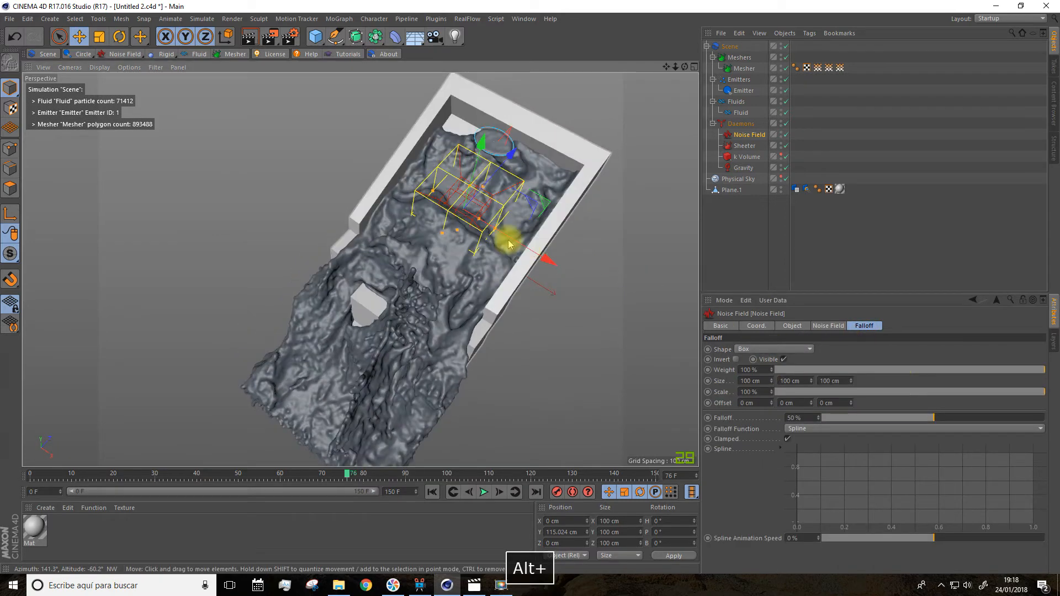
{"action": "left_click_drag", "start_coordinate": [435, 191], "coordinate": [391, 177]}
{"action": "left_click_drag", "start_coordinate": [510, 272], "coordinate": [414, 209], "text": "alt"}
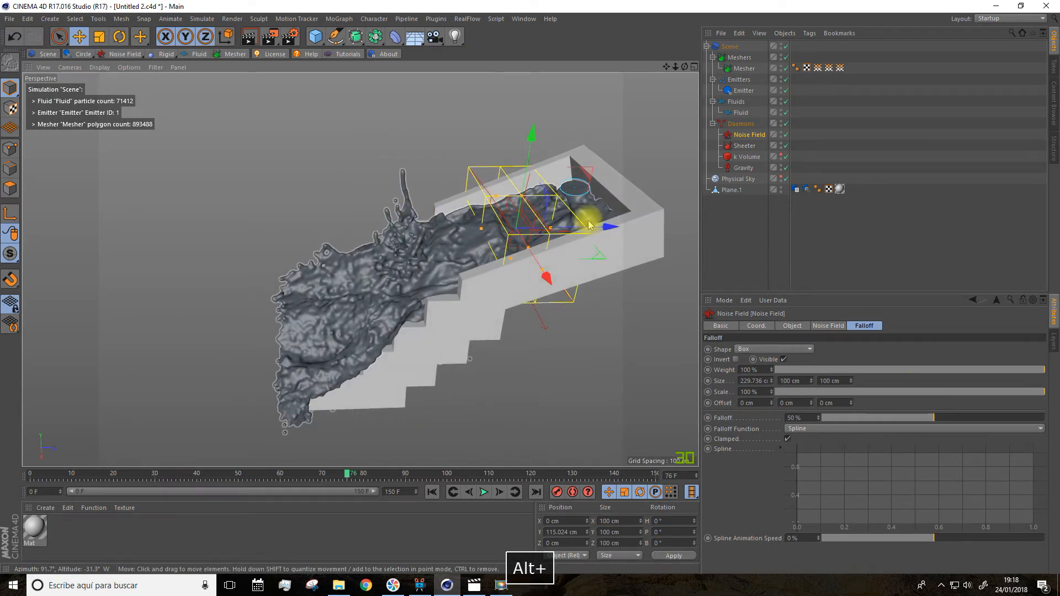
{"action": "left_click_drag", "start_coordinate": [608, 225], "coordinate": [622, 230]}
{"action": "left_click_drag", "start_coordinate": [515, 336], "coordinate": [551, 331], "text": "alt"}
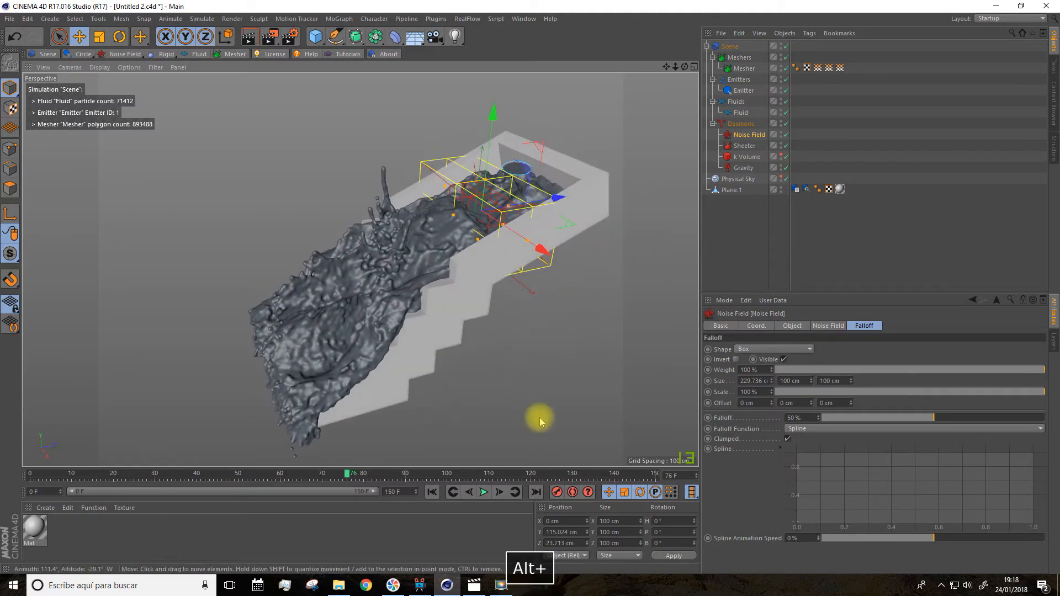
Return to frame 0 and cache the scene's simulation with the box-limited Noise Field
{"action": "left_click", "coordinate": [432, 491]}
{"action": "left_click_drag", "start_coordinate": [446, 415], "coordinate": [469, 415], "text": "alt"}
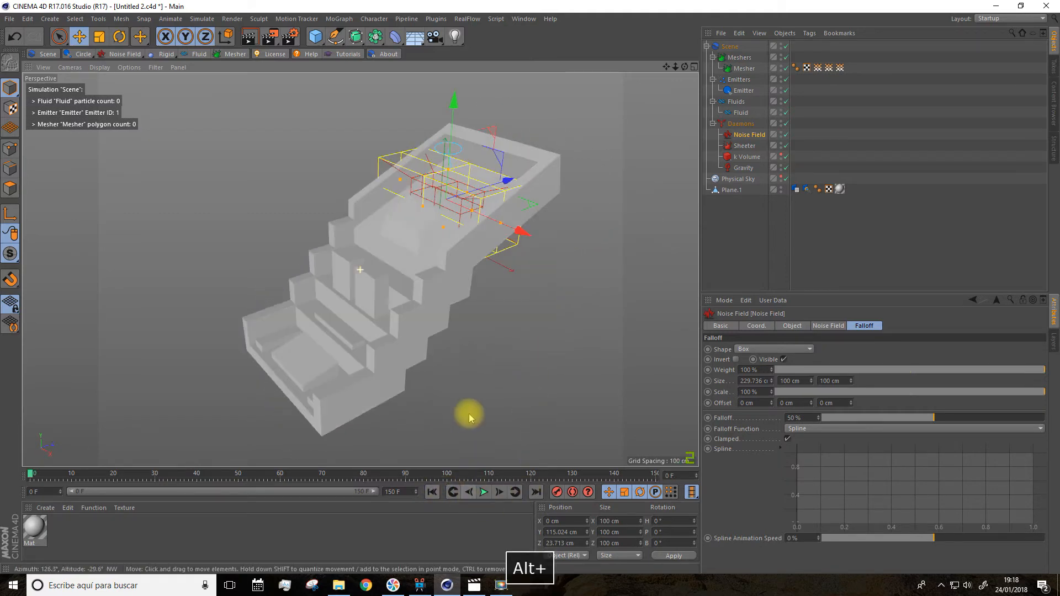
{"action": "left_click_drag", "start_coordinate": [667, 65], "coordinate": [682, 50]}
{"action": "left_click_drag", "start_coordinate": [559, 241], "coordinate": [591, 237], "text": "alt"}
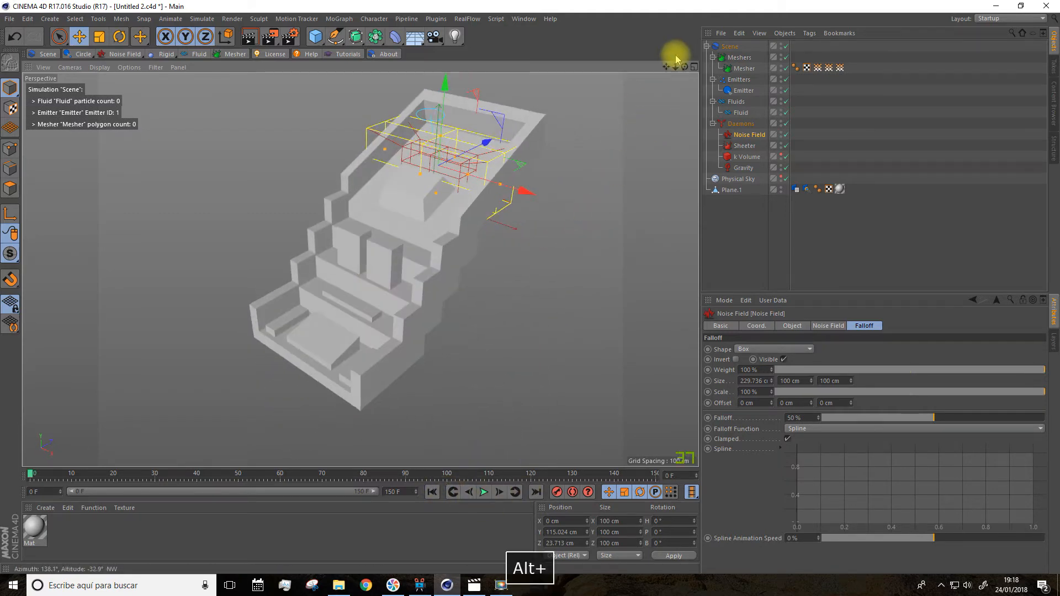
{"action": "left_click_drag", "start_coordinate": [668, 67], "coordinate": [658, 83]}
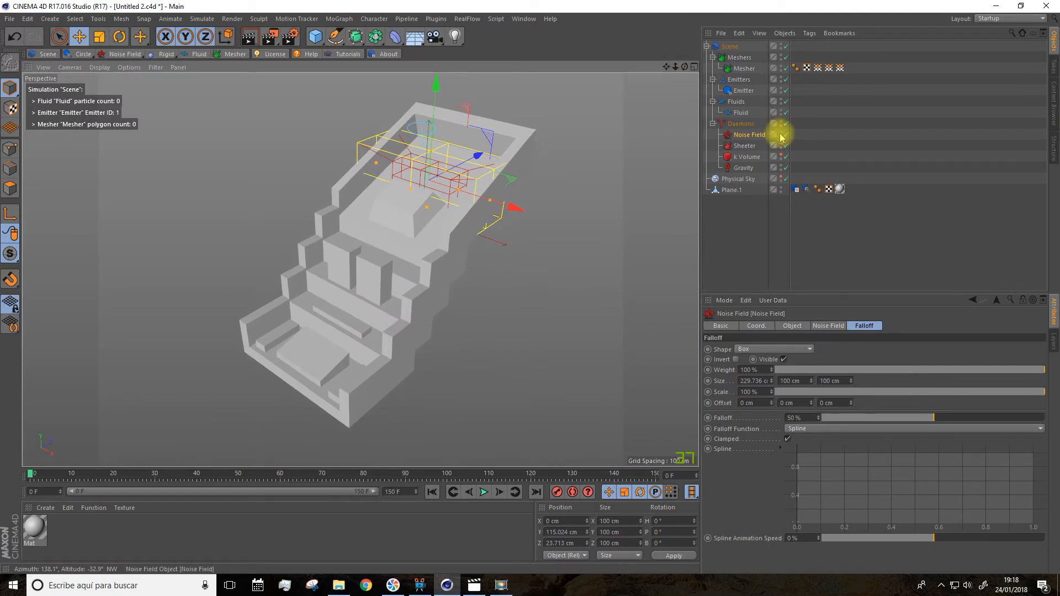
{"action": "left_click", "coordinate": [731, 48]}
{"action": "left_click", "coordinate": [730, 408]}
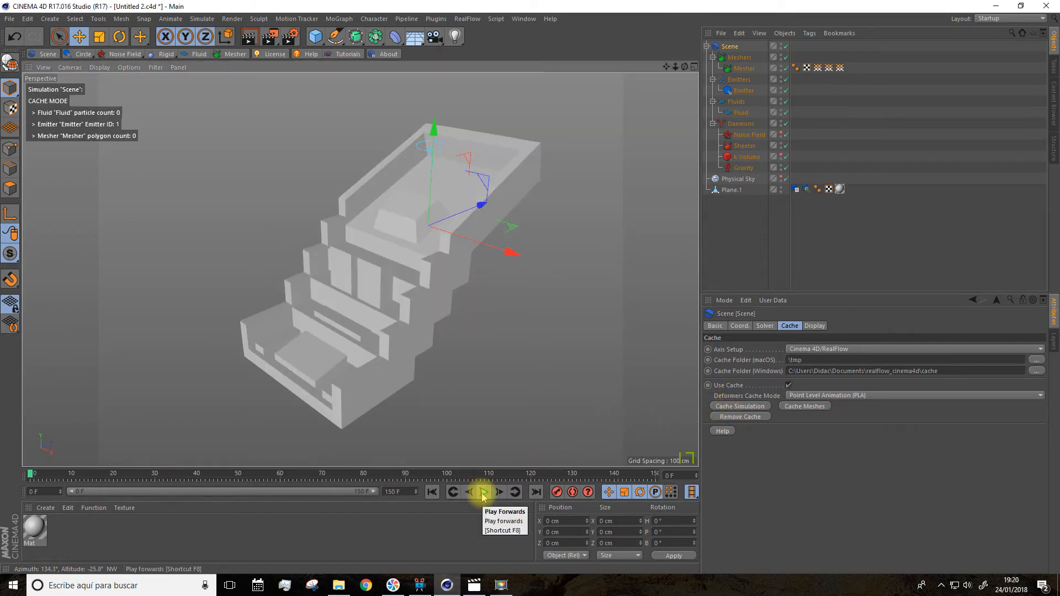
Play back the new cache, stop it at frame 103 and examine the fluid mesh around the blocks on the steps
{"action": "left_click", "coordinate": [484, 492]}
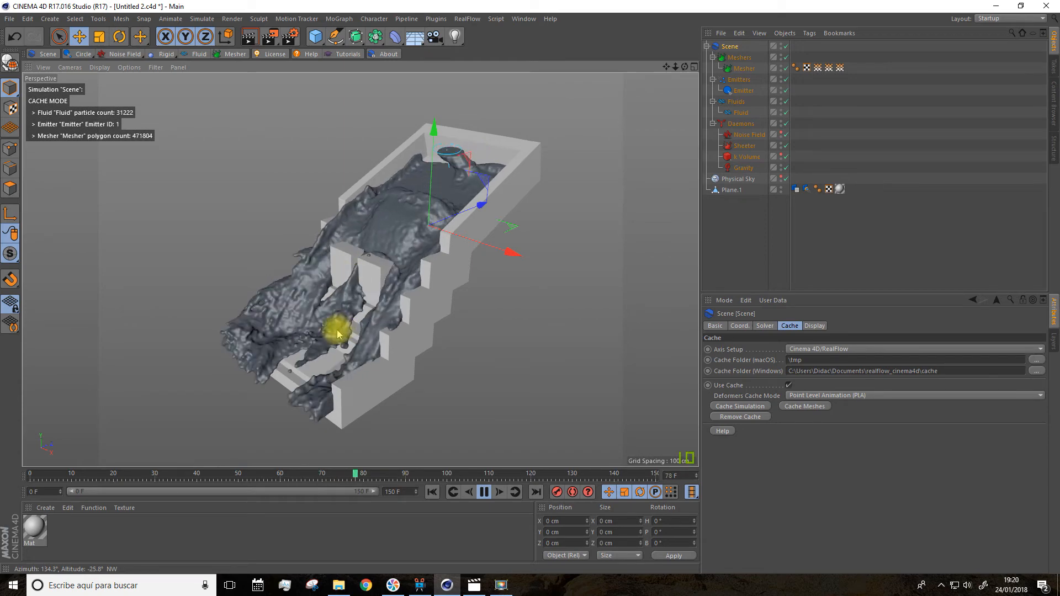
{"action": "left_click_drag", "start_coordinate": [355, 268], "coordinate": [371, 261], "text": "alt"}
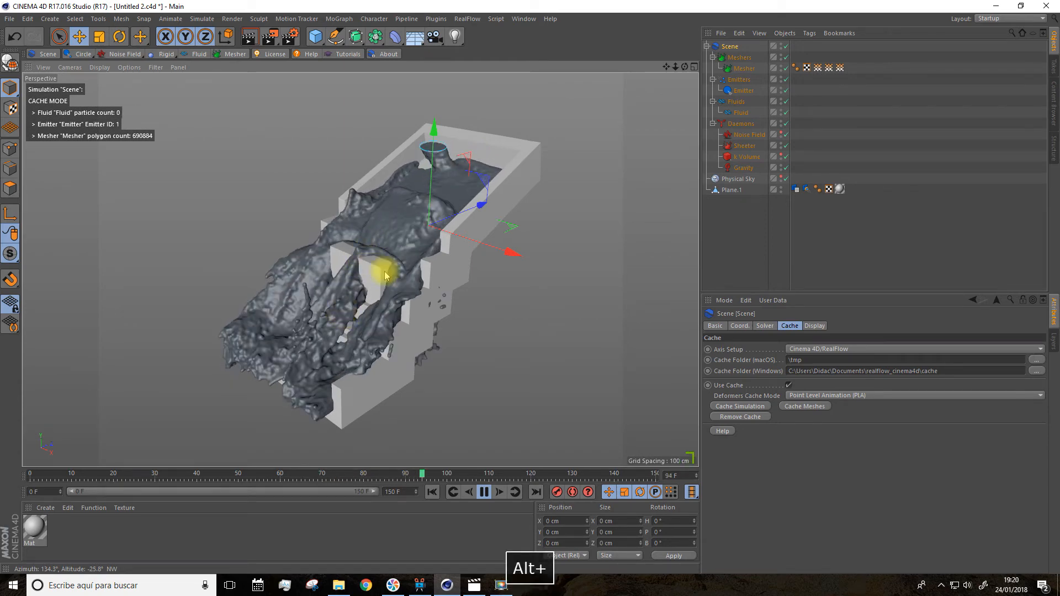
{"action": "left_click", "coordinate": [484, 492]}
{"action": "left_click_drag", "start_coordinate": [382, 323], "coordinate": [436, 301], "text": "alt"}
{"action": "scroll", "coordinate": [359, 328], "scroll_direction": "up", "scroll_amount": 4}
{"action": "left_click_drag", "start_coordinate": [364, 302], "coordinate": [211, 268], "text": "alt"}
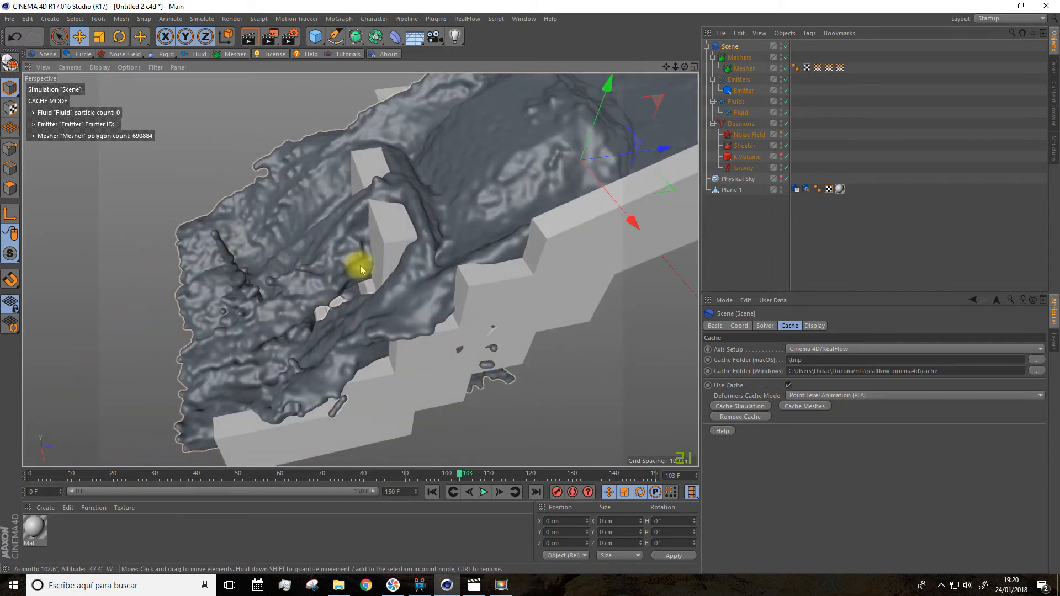
Examine the underside of the staircase at frame 103 and review the settings of Plane.1's Volume and Collider tags
{"action": "scroll", "coordinate": [365, 268], "scroll_direction": "down", "scroll_amount": 4}
{"action": "left_click_drag", "start_coordinate": [441, 285], "coordinate": [280, 170], "text": "alt"}
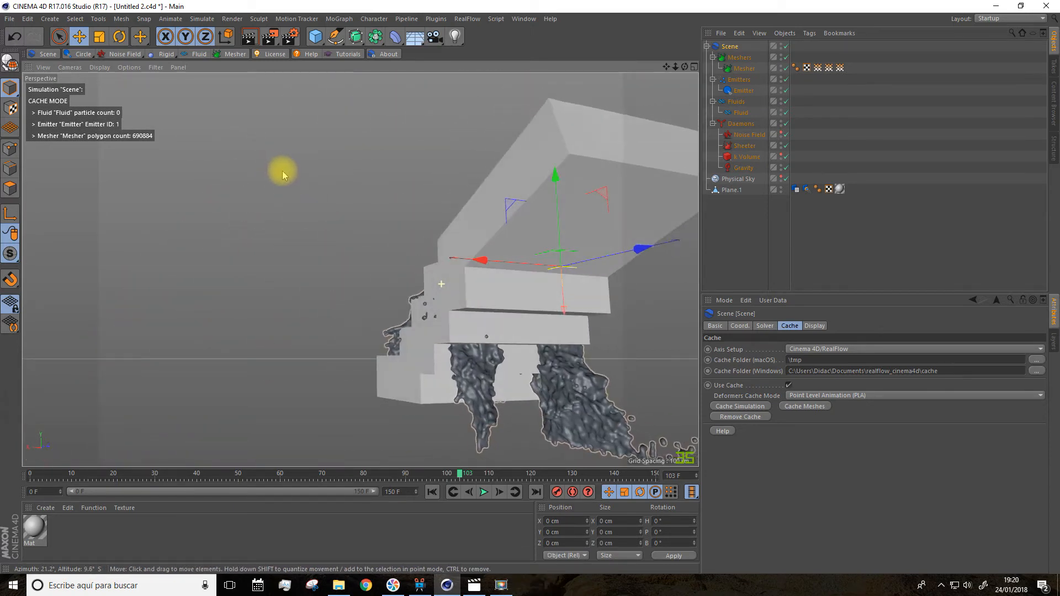
{"action": "left_click_drag", "start_coordinate": [456, 370], "coordinate": [743, 230], "text": "alt"}
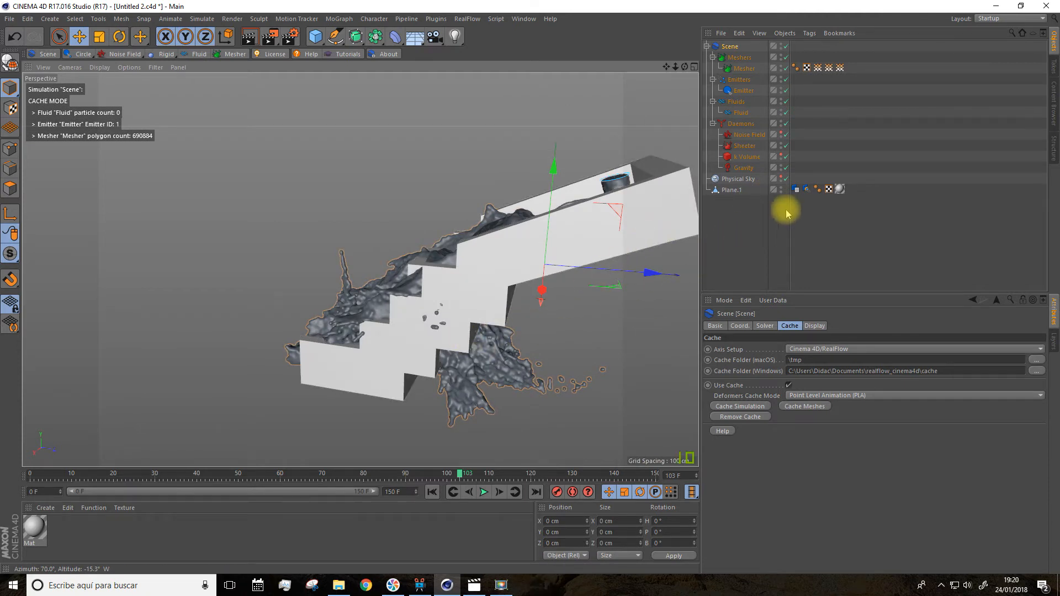
{"action": "left_click", "coordinate": [797, 191]}
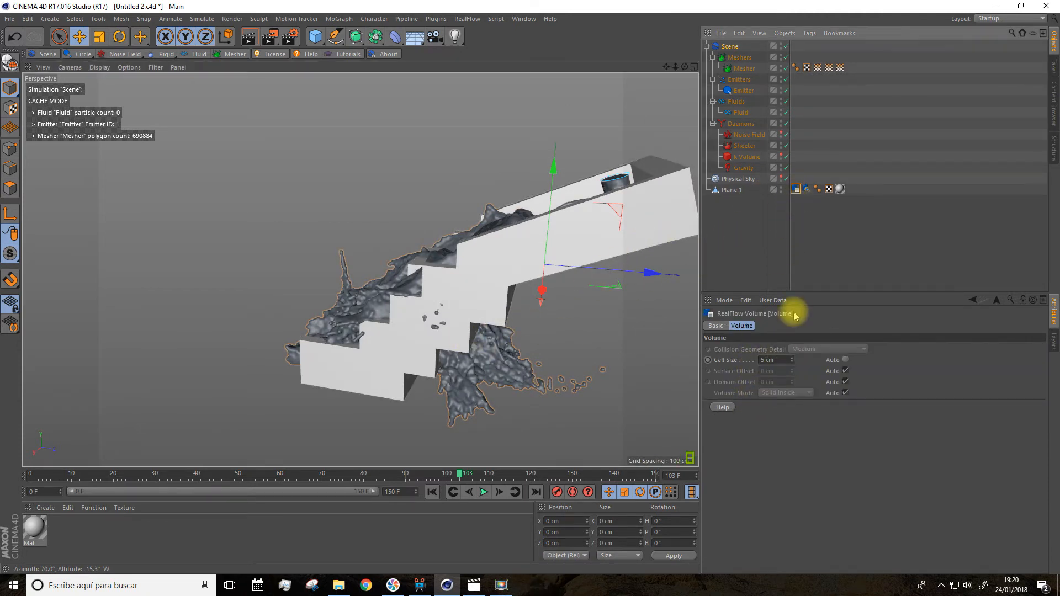
{"action": "left_click", "coordinate": [807, 190]}
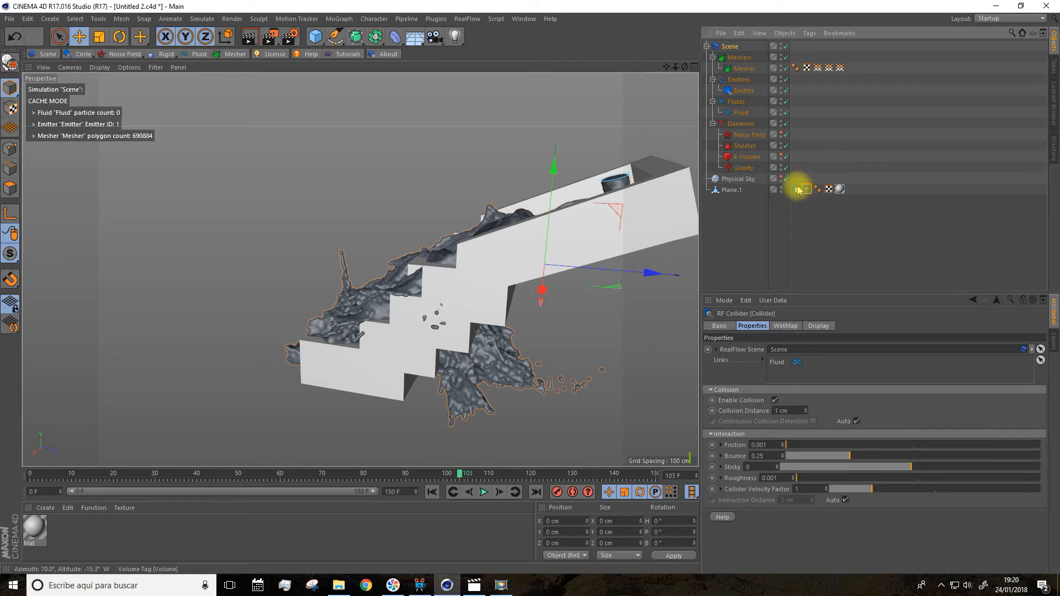
{"action": "left_click", "coordinate": [797, 191]}
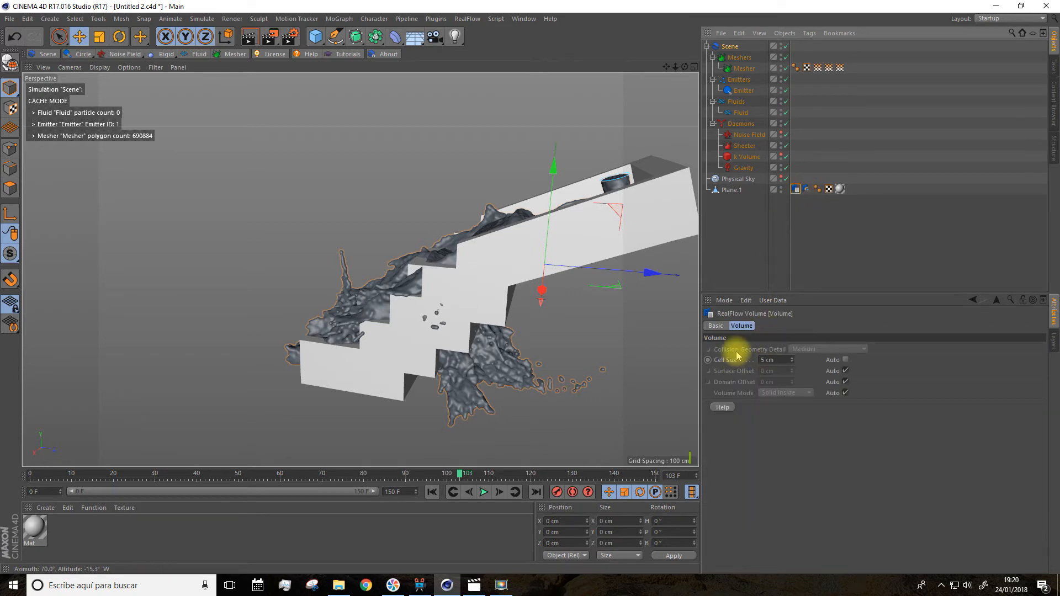
Check Plane.1's Volume cell size and Collider properties, and examine the fluid mesh over the staircase at frame 107
{"action": "left_click_drag", "start_coordinate": [466, 359], "coordinate": [652, 164], "text": "alt"}
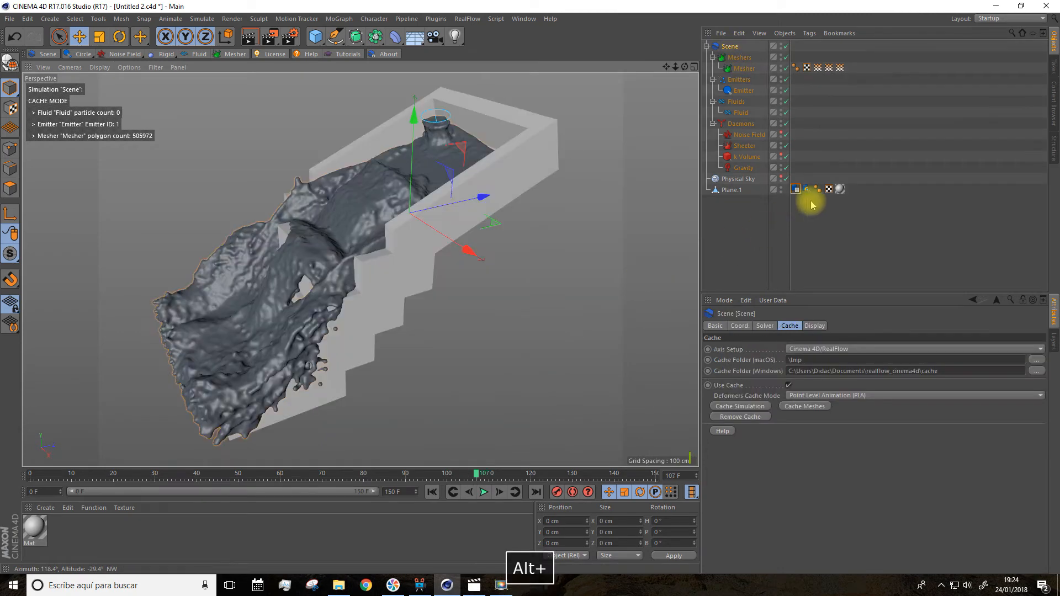
{"action": "left_click", "coordinate": [796, 188]}
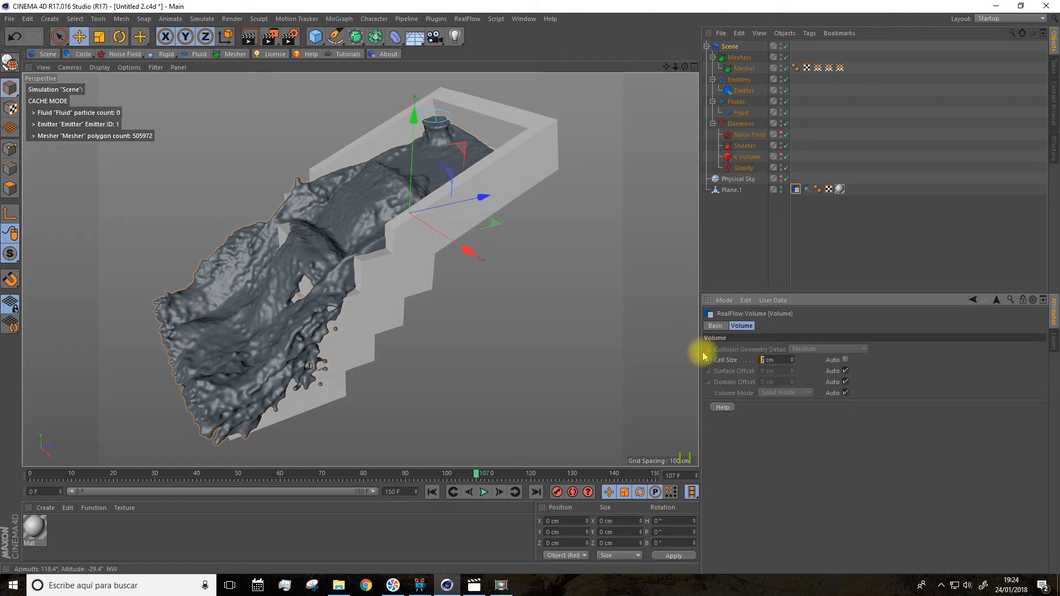
{"action": "left_click_drag", "start_coordinate": [591, 332], "coordinate": [442, 353], "text": "alt"}
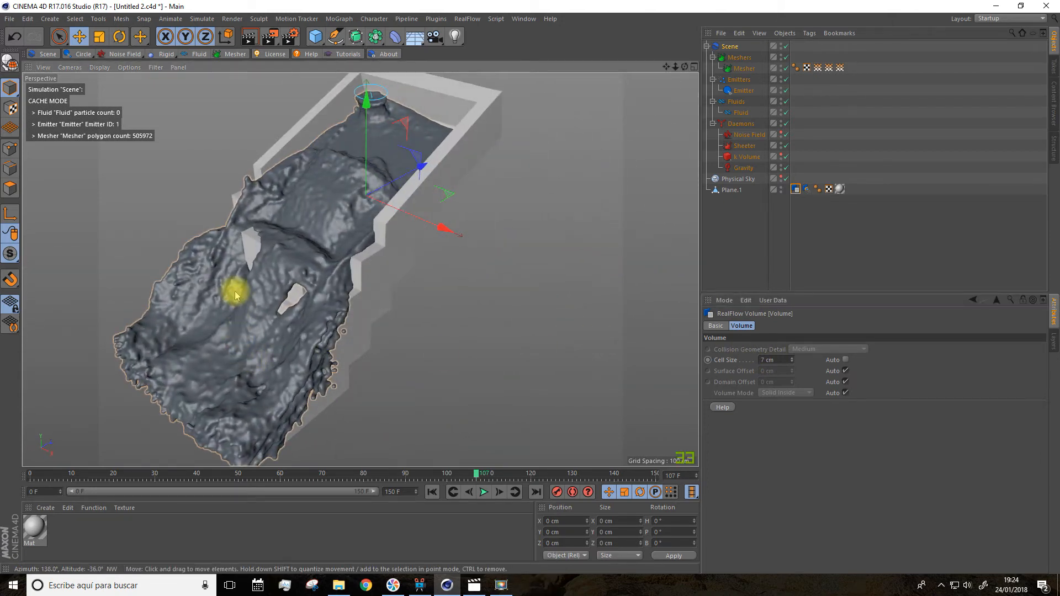
{"action": "left_click_drag", "start_coordinate": [549, 398], "coordinate": [301, 303], "text": "alt"}
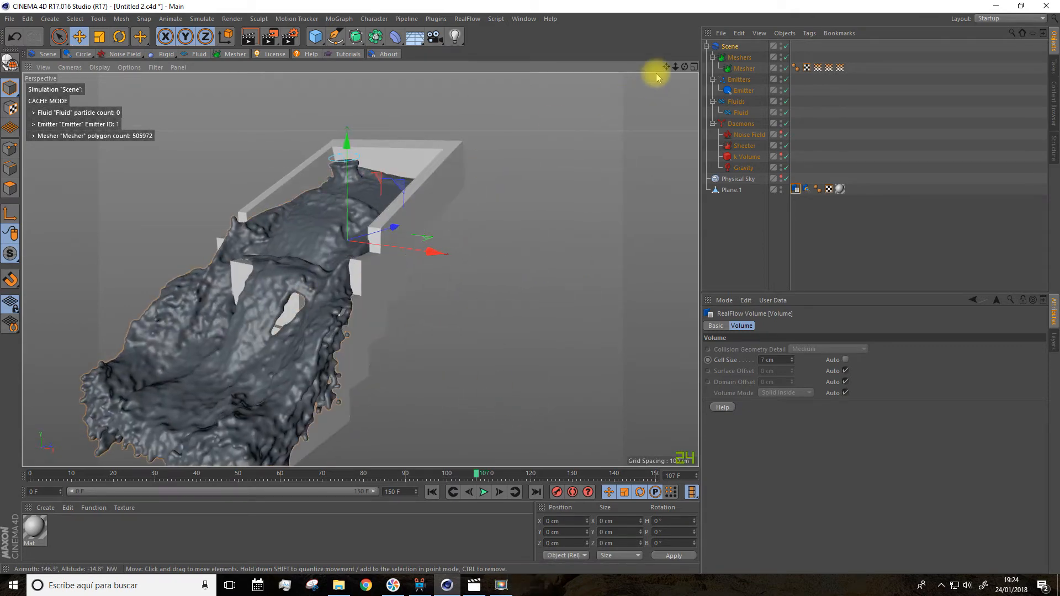
{"action": "left_click_drag", "start_coordinate": [666, 67], "coordinate": [734, 33]}
{"action": "left_click_drag", "start_coordinate": [556, 295], "coordinate": [506, 361], "text": "alt"}
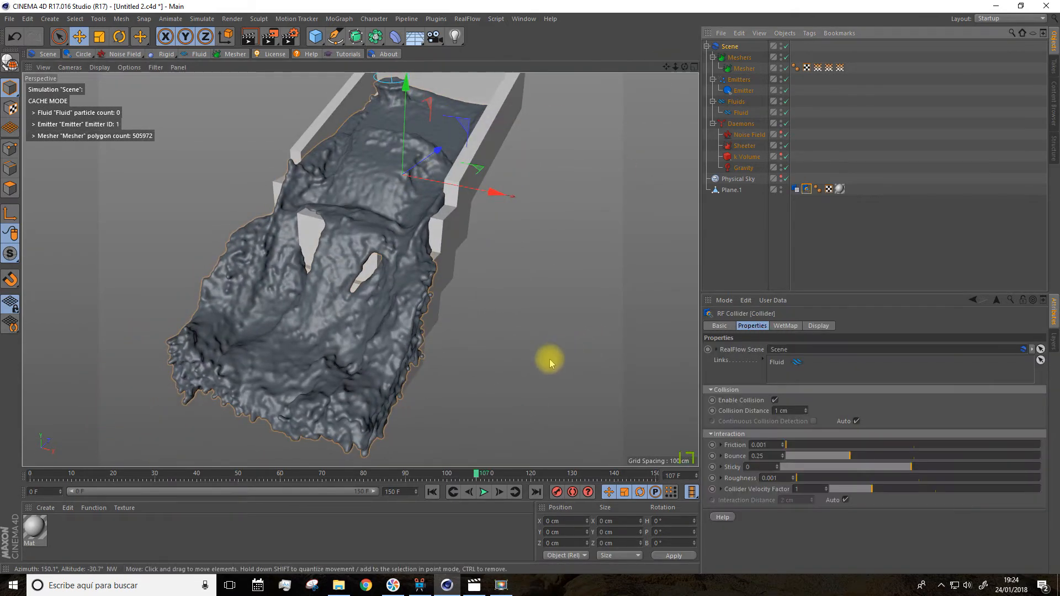
{"action": "left_click_drag", "start_coordinate": [549, 359], "coordinate": [535, 350], "text": "alt"}
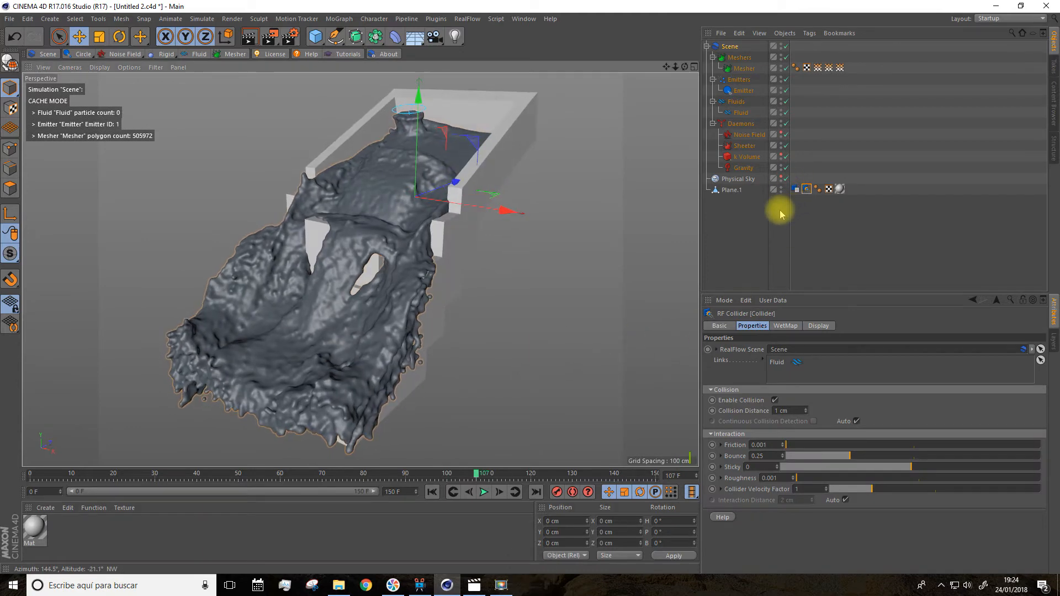
Clear the selection, replay the cached simulation from an earlier frame, stop it at frame 80 and examine the whole staircase
{"action": "left_click", "coordinate": [783, 208]}
{"action": "left_click_drag", "start_coordinate": [474, 478], "coordinate": [86, 471]}
{"action": "left_click", "coordinate": [484, 492]}
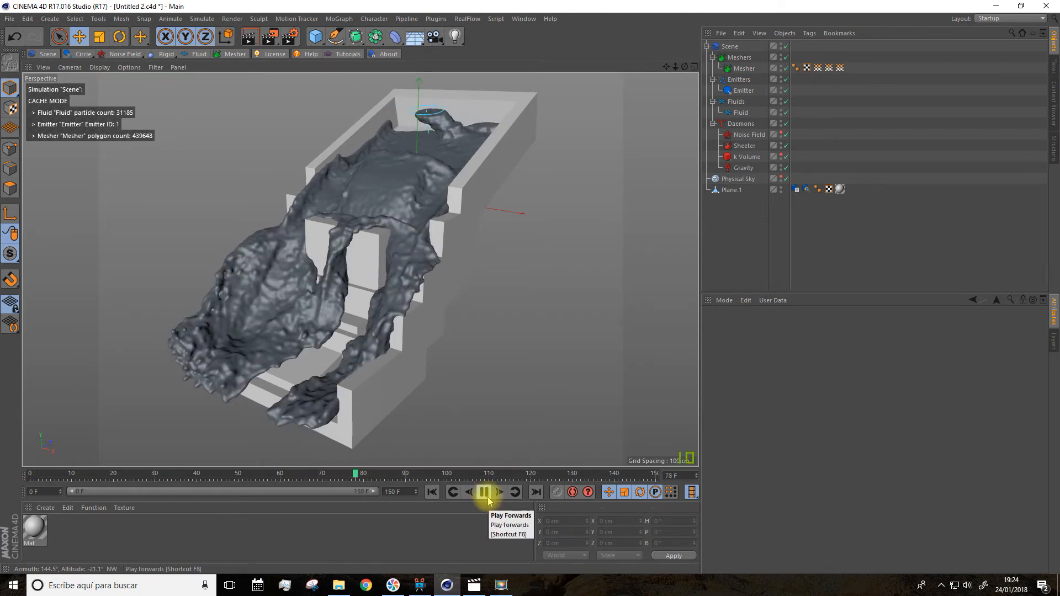
{"action": "left_click", "coordinate": [487, 497]}
{"action": "left_click_drag", "start_coordinate": [665, 69], "coordinate": [679, 98]}
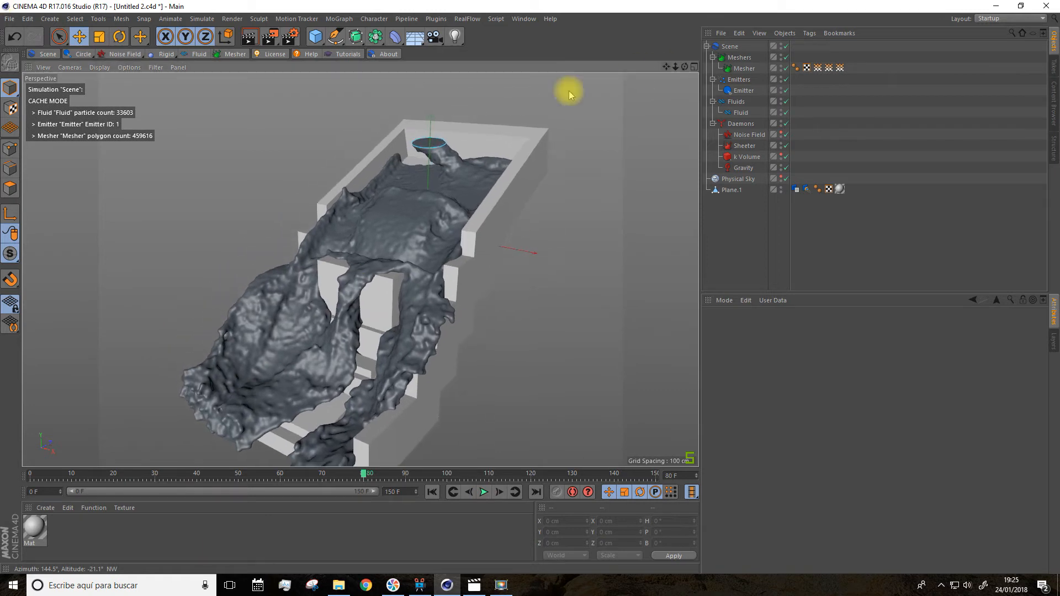
{"action": "scroll", "coordinate": [402, 168], "scroll_direction": "down", "scroll_amount": 4}
{"action": "left_click_drag", "start_coordinate": [372, 153], "coordinate": [364, 175], "text": "alt"}
{"action": "left_click_drag", "start_coordinate": [666, 67], "coordinate": [655, 103]}
Open and enlarge the render settings, and review the output size and the available save formats
{"action": "left_click", "coordinate": [290, 38]}
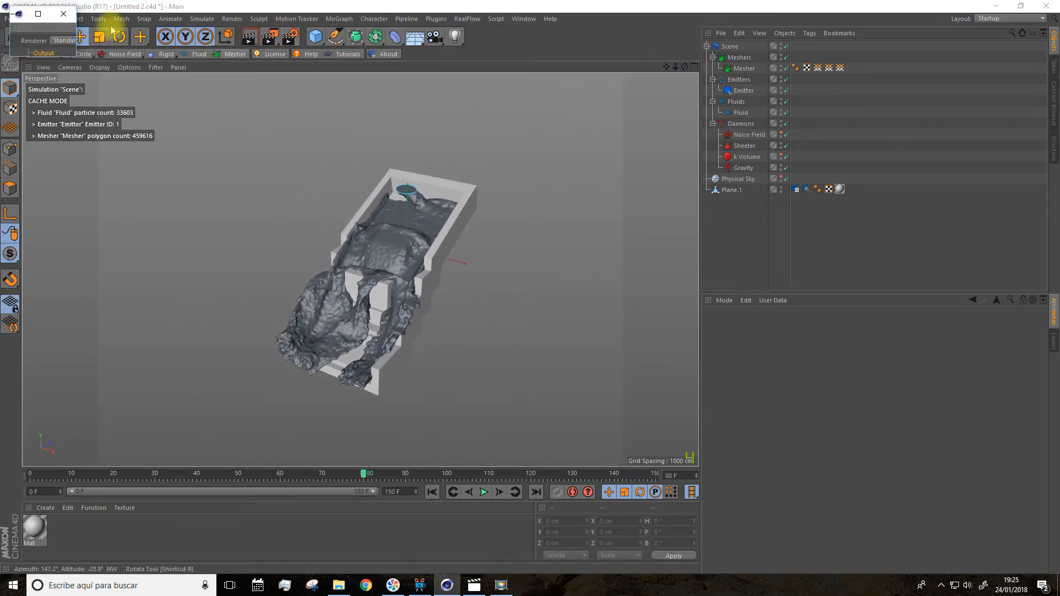
{"action": "left_click_drag", "start_coordinate": [77, 58], "coordinate": [627, 444]}
{"action": "left_click_drag", "start_coordinate": [267, 10], "coordinate": [391, 66]}
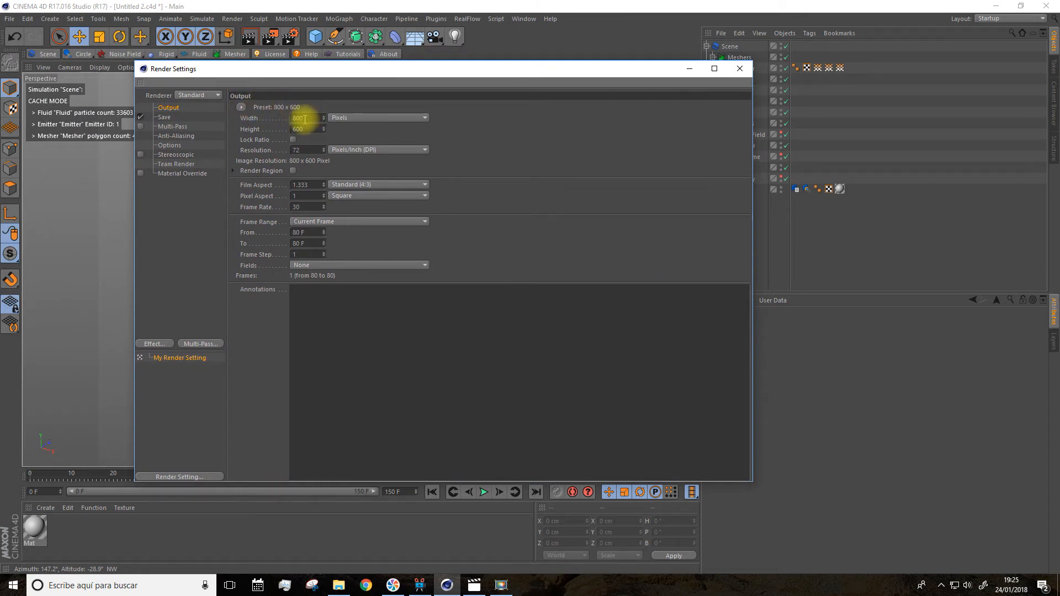
{"action": "left_click", "coordinate": [166, 118]}
{"action": "left_click", "coordinate": [402, 139]}
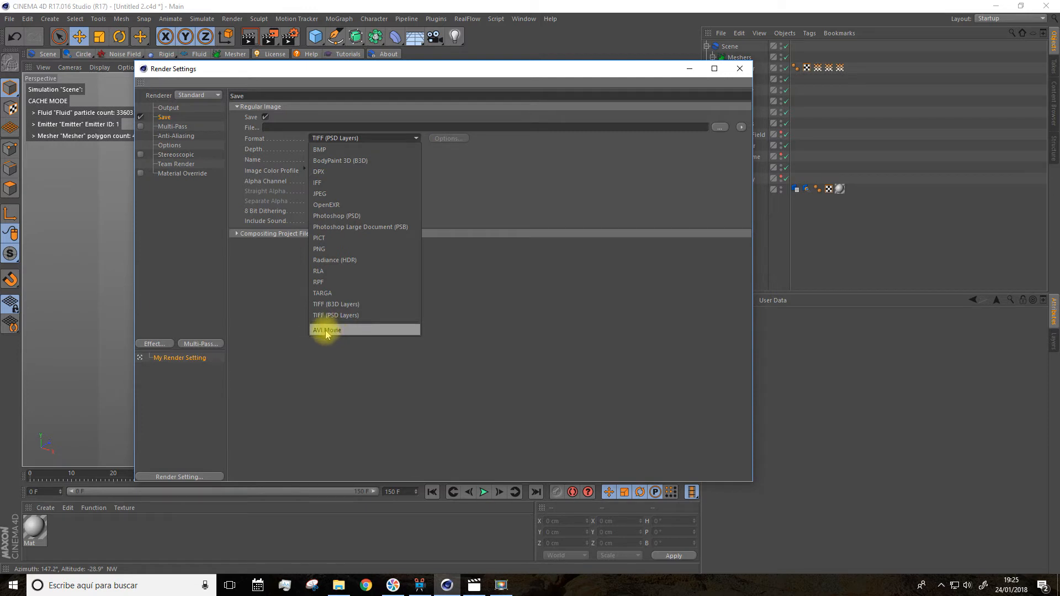
{"action": "left_click", "coordinate": [275, 293]}
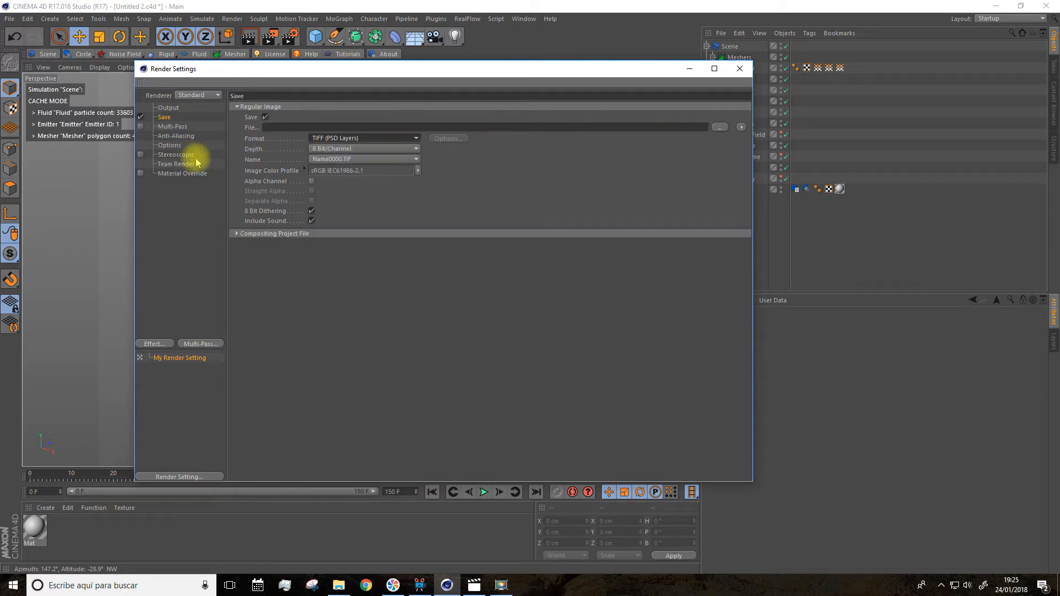
Add Ambient Occlusion and Global Illumination to the render settings, and minimise the settings window
{"action": "left_click", "coordinate": [153, 344]}
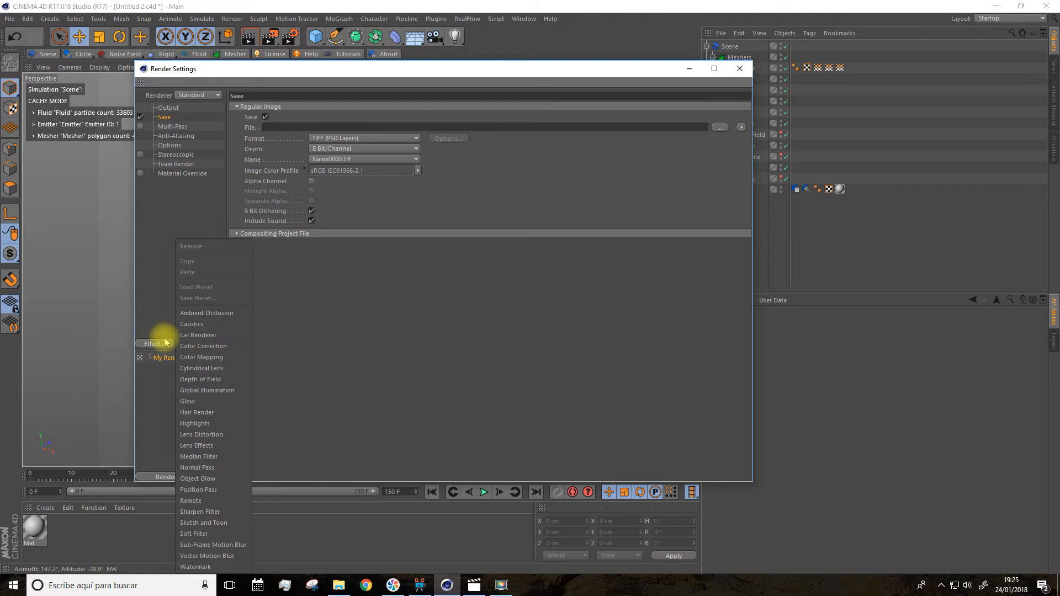
{"action": "left_click", "coordinate": [196, 315]}
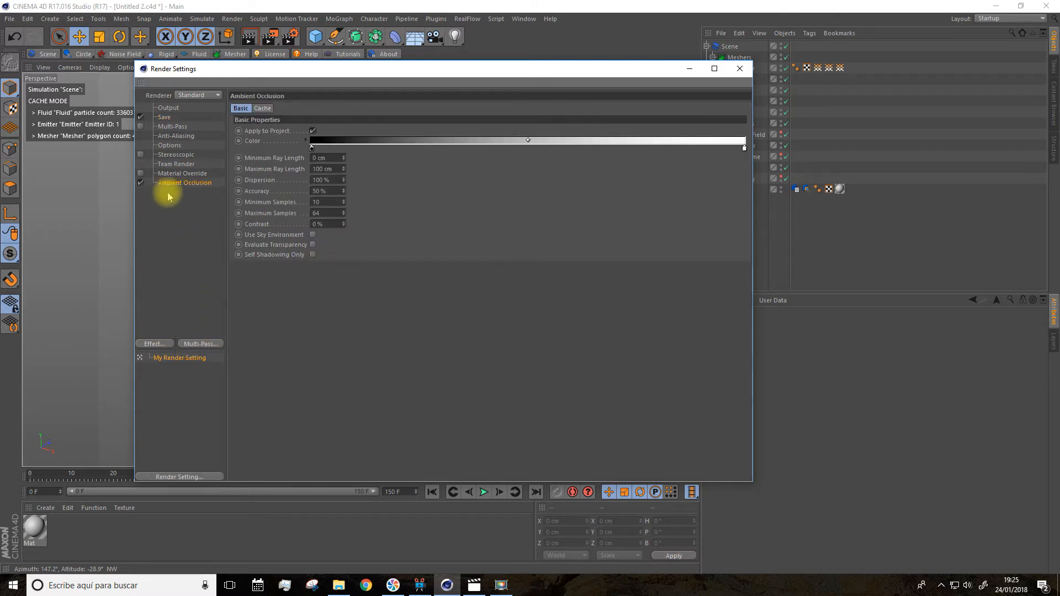
{"action": "left_click", "coordinate": [164, 344]}
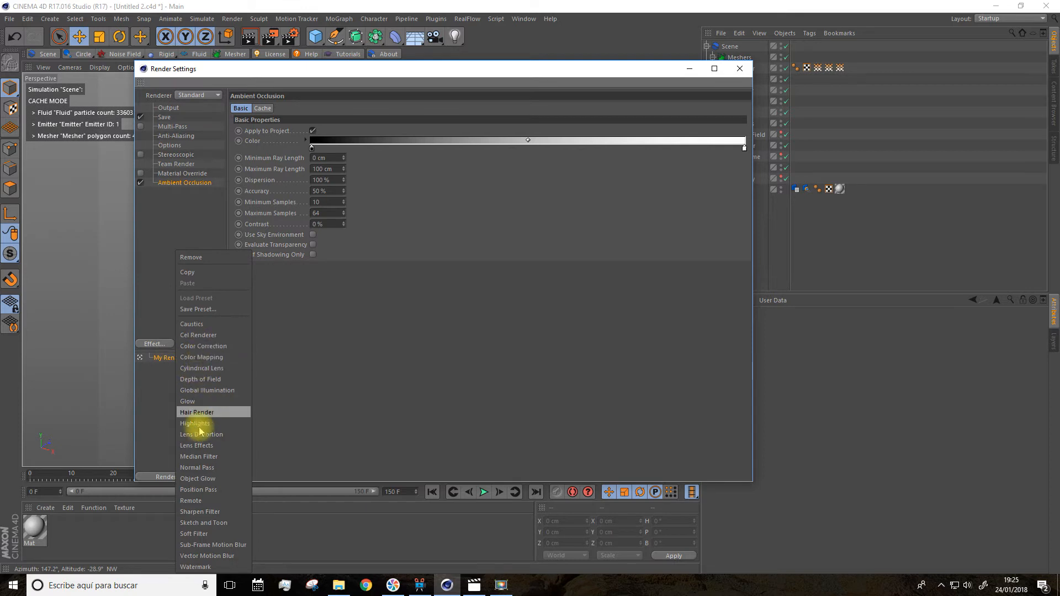
{"action": "left_click", "coordinate": [207, 391]}
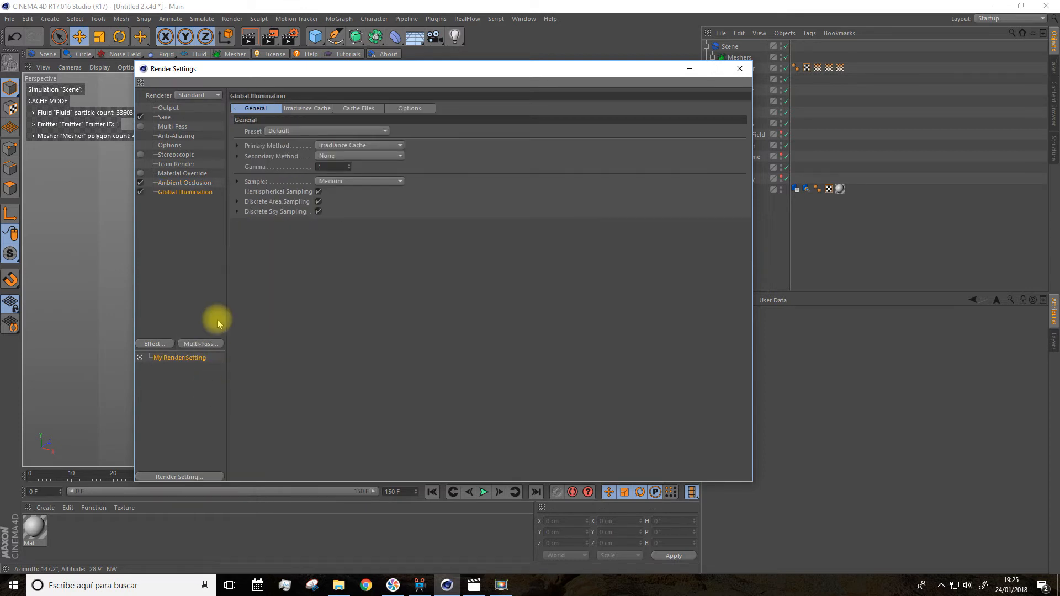
{"action": "left_click", "coordinate": [686, 70]}
{"action": "scroll", "coordinate": [435, 230], "scroll_direction": "up", "scroll_amount": 3}
{"action": "scroll", "coordinate": [524, 138], "scroll_direction": "down", "scroll_amount": 1}
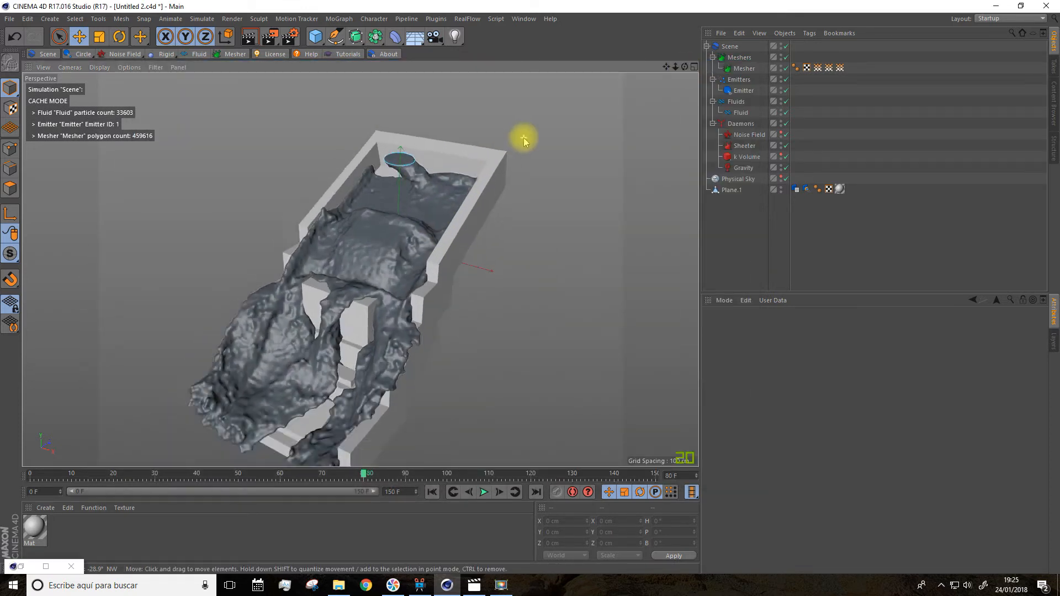
{"action": "scroll", "coordinate": [524, 138], "scroll_direction": "down", "scroll_amount": 1}
{"action": "left_click_drag", "start_coordinate": [666, 67], "coordinate": [534, 270]}
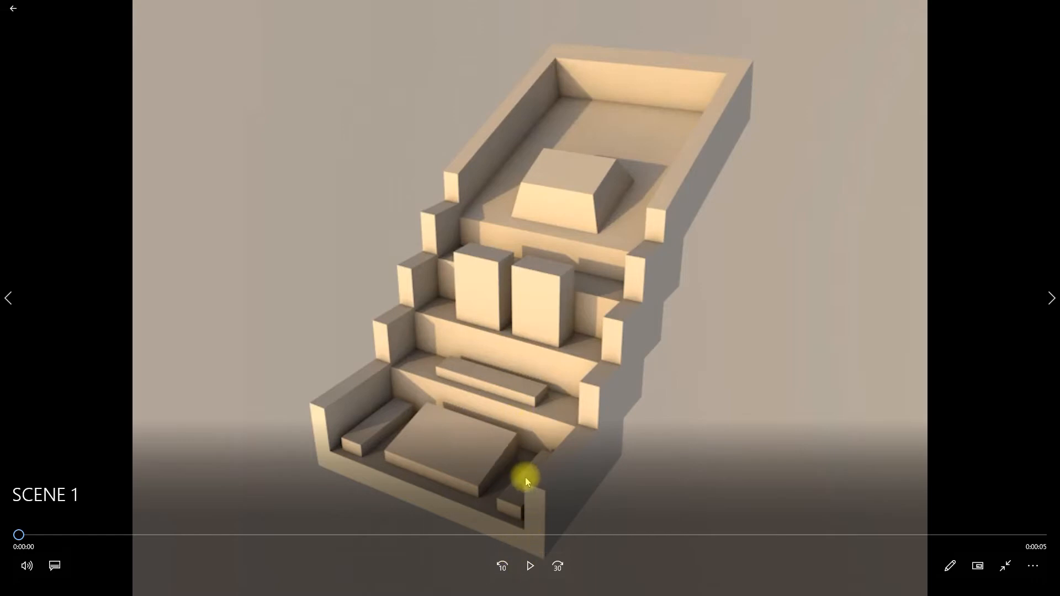
Play the rendered staircase clip in the video player, scrub back to about 2 seconds and replay it several times
{"action": "left_click", "coordinate": [532, 566]}
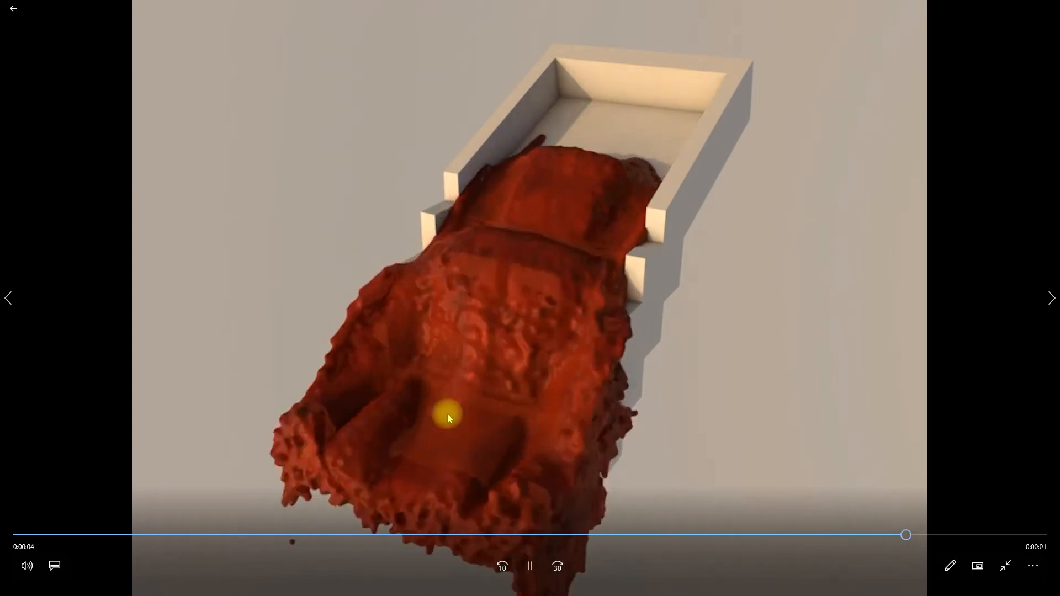
{"action": "left_click_drag", "start_coordinate": [611, 534], "coordinate": [474, 513]}
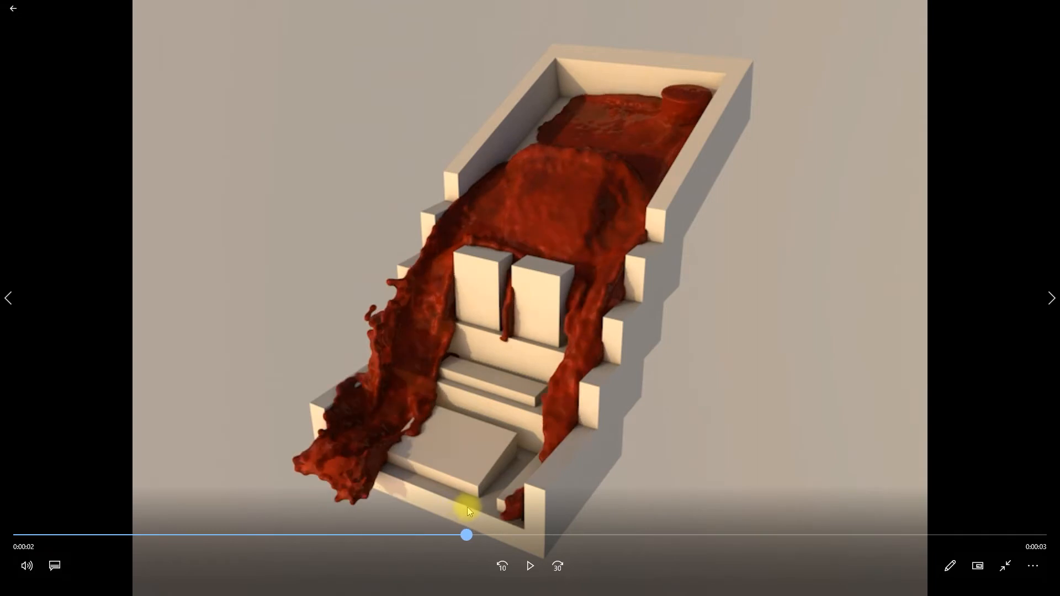
{"action": "left_click", "coordinate": [530, 566]}
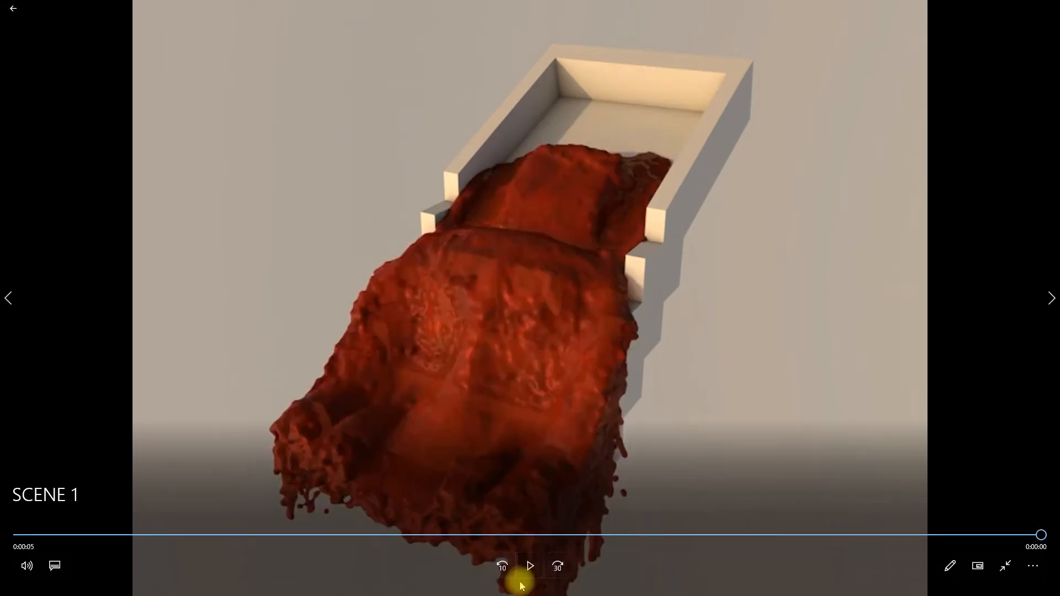
{"action": "left_click", "coordinate": [530, 569]}
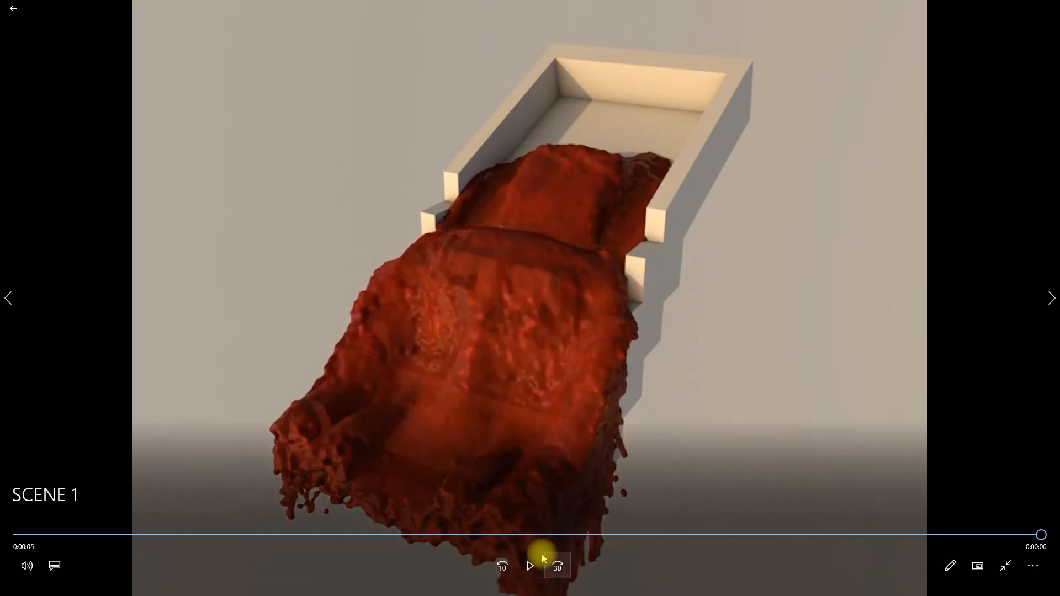
{"action": "left_click", "coordinate": [532, 564]}
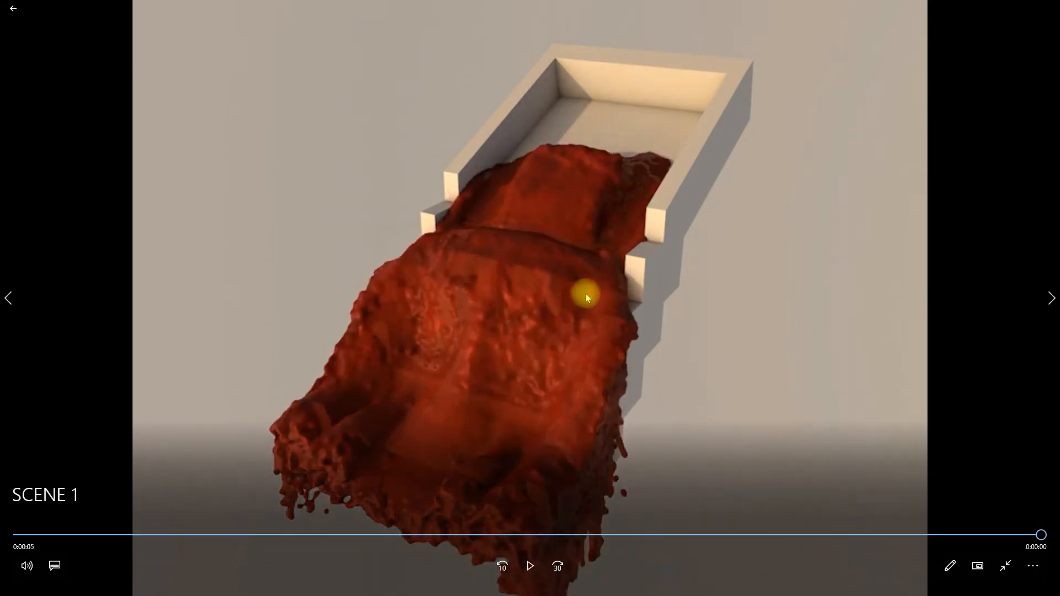
{"action": "left_click", "coordinate": [532, 572]}
Switch to the ICE.c4d scene in Cinema 4D and examine the ice cream cone model
{"action": "left_click", "coordinate": [446, 586]}
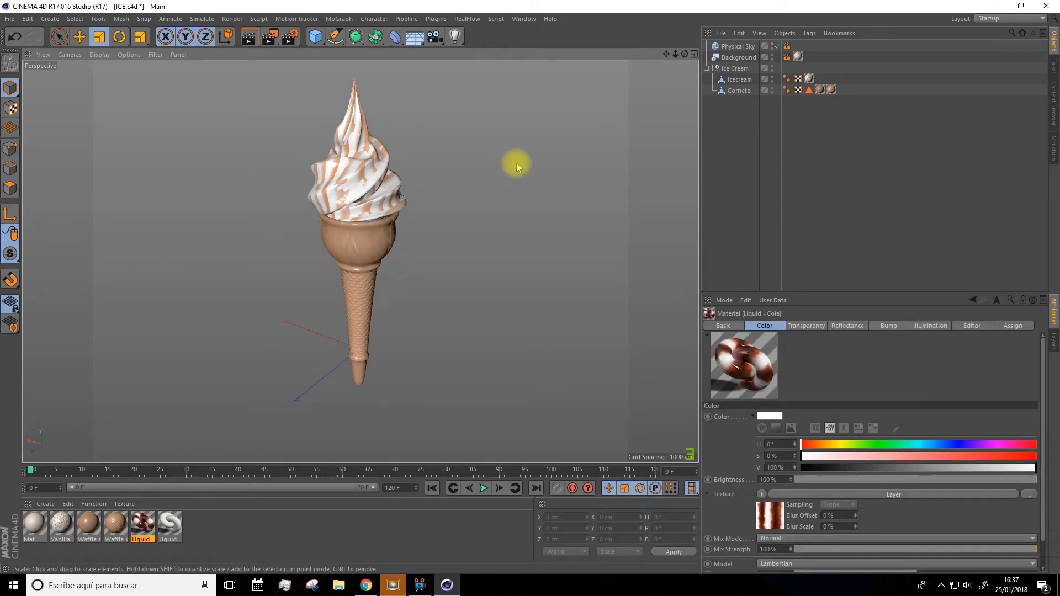
{"action": "left_click_drag", "start_coordinate": [515, 163], "coordinate": [495, 191], "text": "alt"}
{"action": "mouse_move", "coordinate": [643, 65]}
{"action": "left_mouse_down", "text": "alt"}
{"action": "mouse_move", "coordinate": [654, 58]}
{"action": "mouse_move", "coordinate": [646, 52]}
{"action": "left_mouse_up", "text": "alt"}
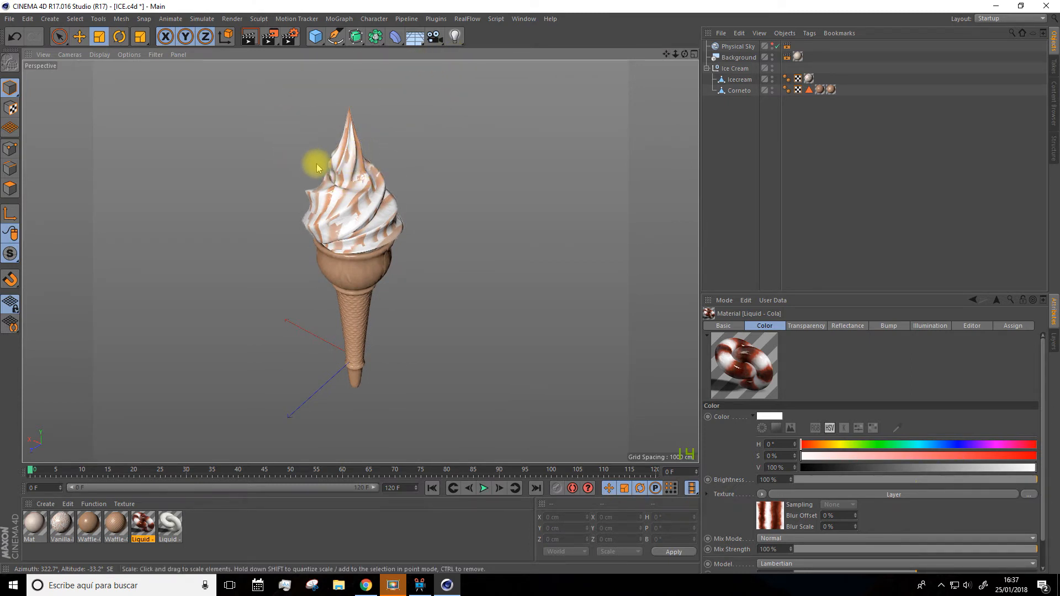
{"action": "left_click_drag", "start_coordinate": [355, 189], "coordinate": [491, 344], "text": "alt"}
{"action": "left_click_drag", "start_coordinate": [666, 53], "coordinate": [685, 73]}
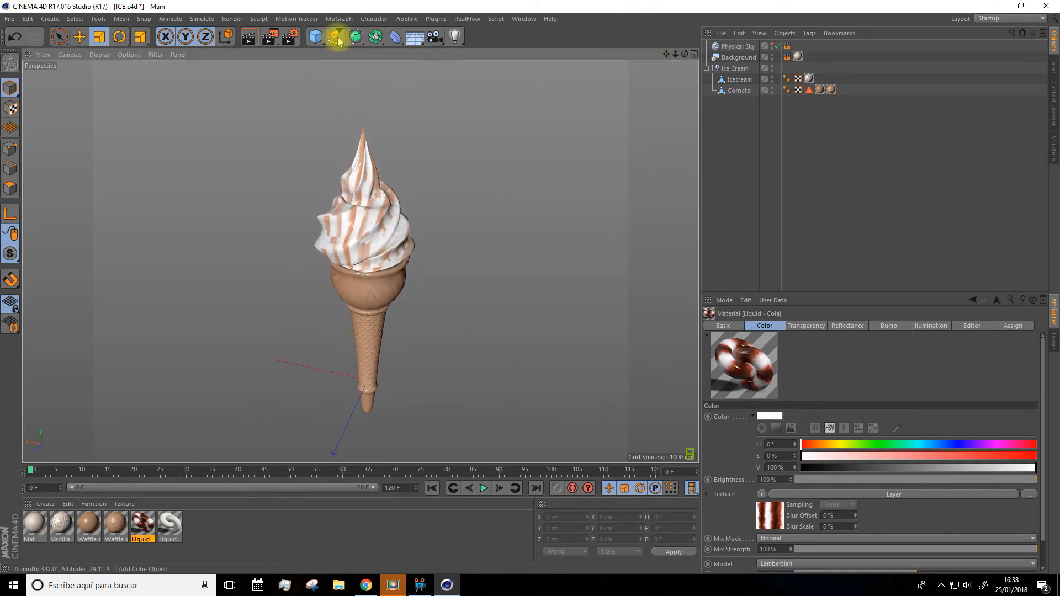
Detach the RealFlow commands as a palette and dock it as a toolbar above the viewport
{"action": "left_click", "coordinate": [468, 20]}
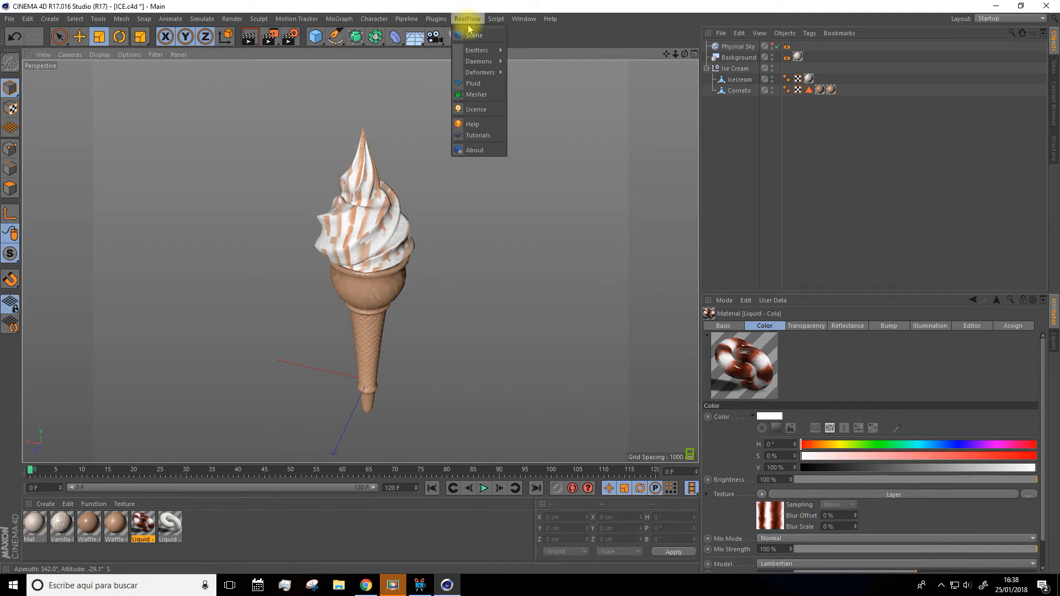
{"action": "left_click", "coordinate": [475, 26]}
{"action": "left_click_drag", "start_coordinate": [469, 29], "coordinate": [276, 73]}
{"action": "left_click_drag", "start_coordinate": [51, 65], "coordinate": [17, 51]}
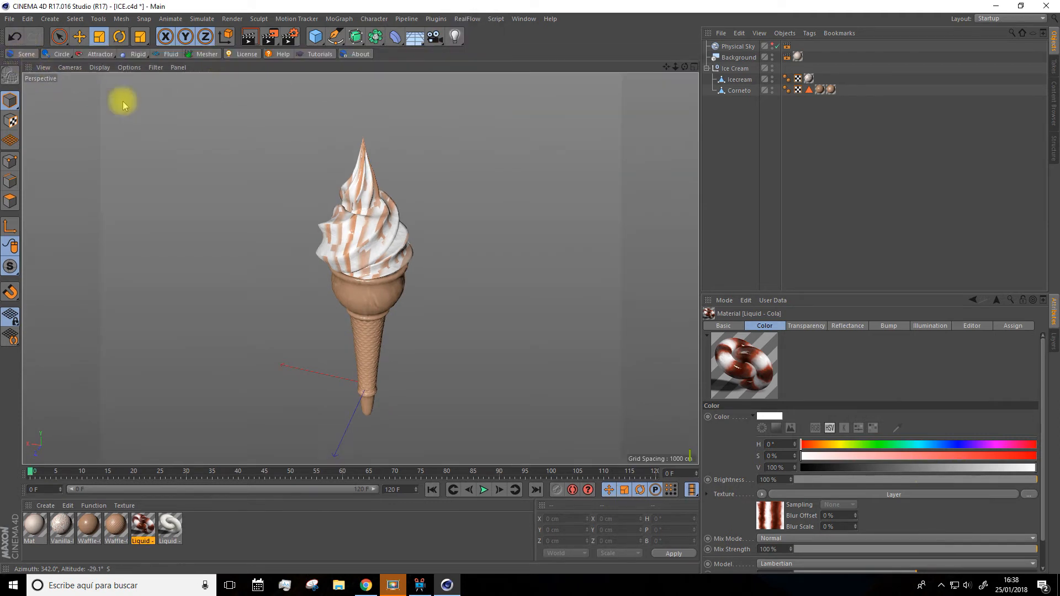
Add a RealFlow Scene to the ice cream project and turn off its Display Icon
{"action": "left_click", "coordinate": [24, 55]}
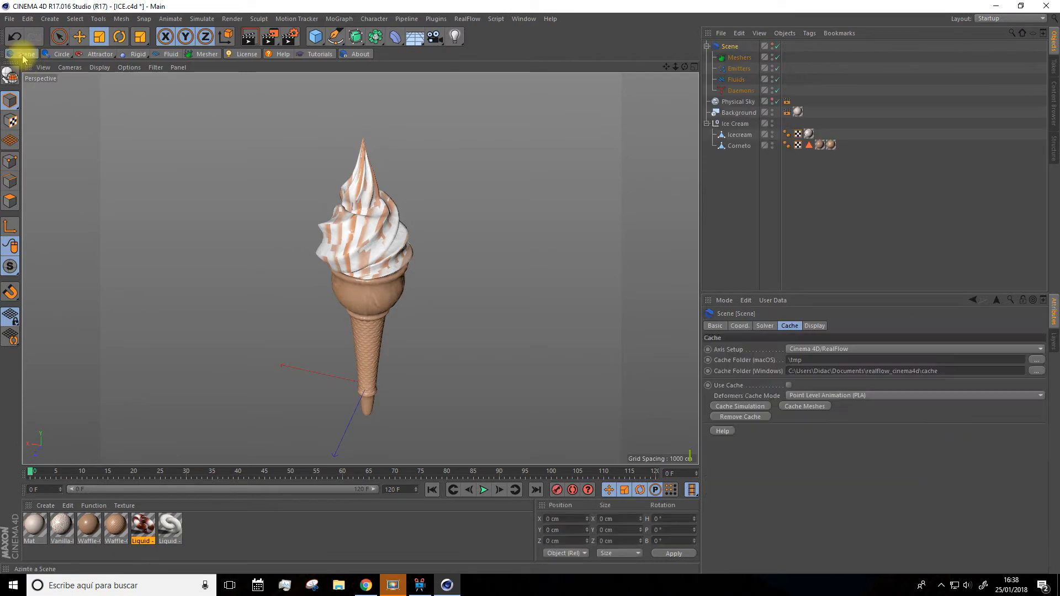
{"action": "left_click_drag", "start_coordinate": [449, 287], "coordinate": [436, 282], "text": "alt"}
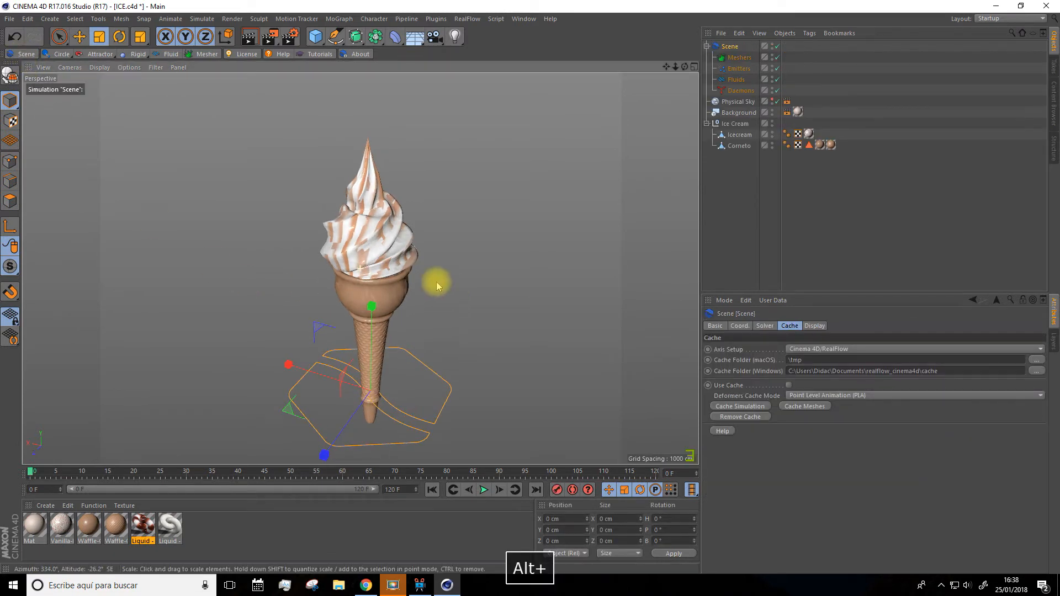
{"action": "left_click", "coordinate": [733, 49]}
{"action": "left_click", "coordinate": [812, 326]}
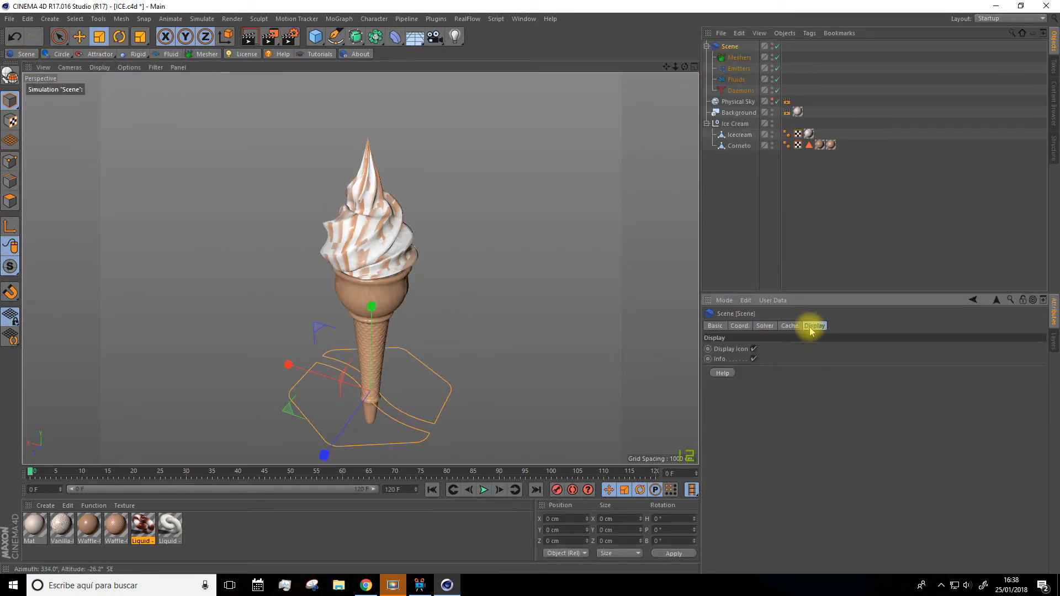
{"action": "left_click", "coordinate": [754, 349]}
{"action": "left_click_drag", "start_coordinate": [310, 357], "coordinate": [336, 384], "text": "alt"}
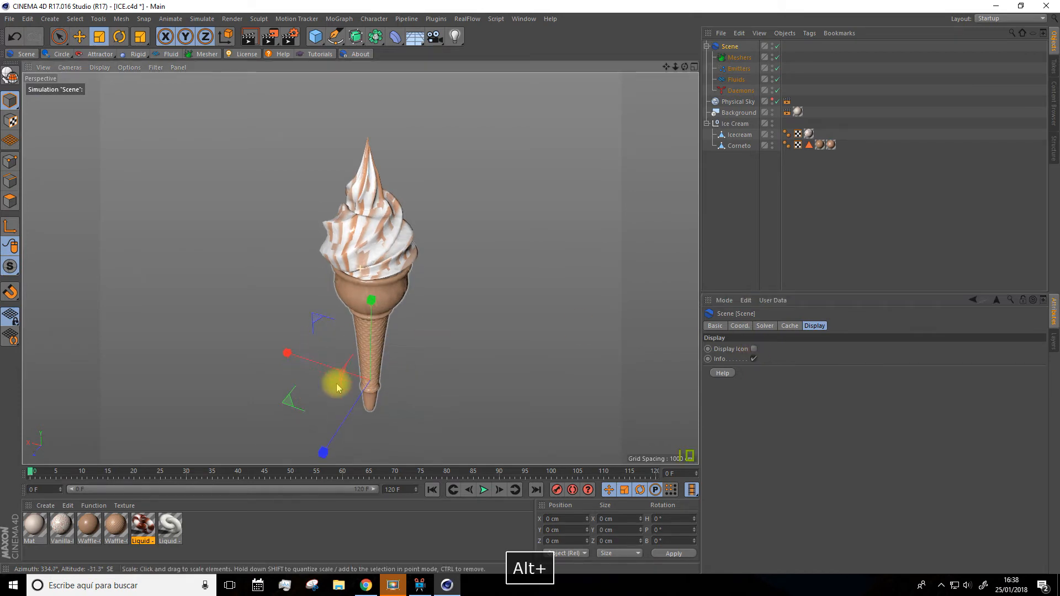
{"action": "left_click_drag", "start_coordinate": [665, 66], "coordinate": [557, 172], "text": "alt"}
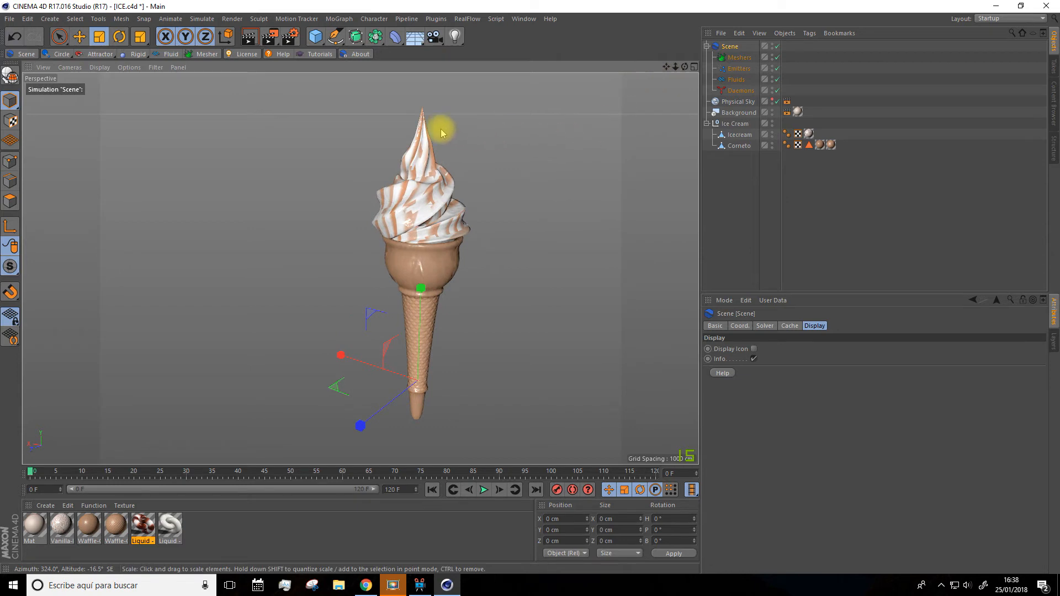
Add a RealFlow circle emitter and raise it to the ice cream's tip, at about X 12 cm and Y 806 cm
{"action": "left_click_drag", "start_coordinate": [667, 66], "coordinate": [622, 73]}
{"action": "left_click_drag", "start_coordinate": [542, 154], "coordinate": [56, 65], "text": "alt"}
{"action": "left_click", "coordinate": [59, 55]}
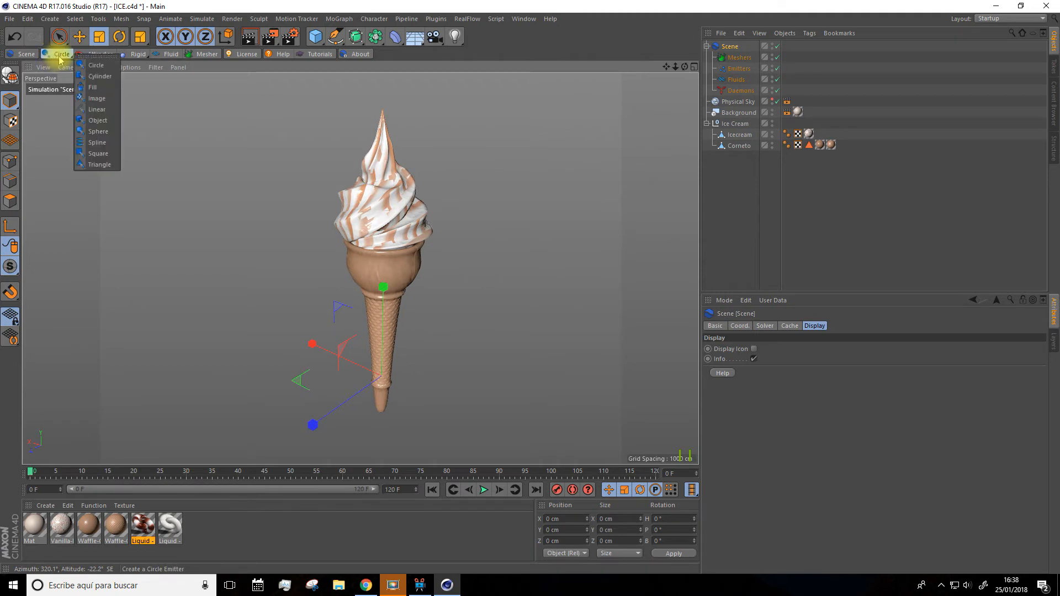
{"action": "left_click", "coordinate": [94, 65]}
{"action": "left_click", "coordinate": [79, 37]}
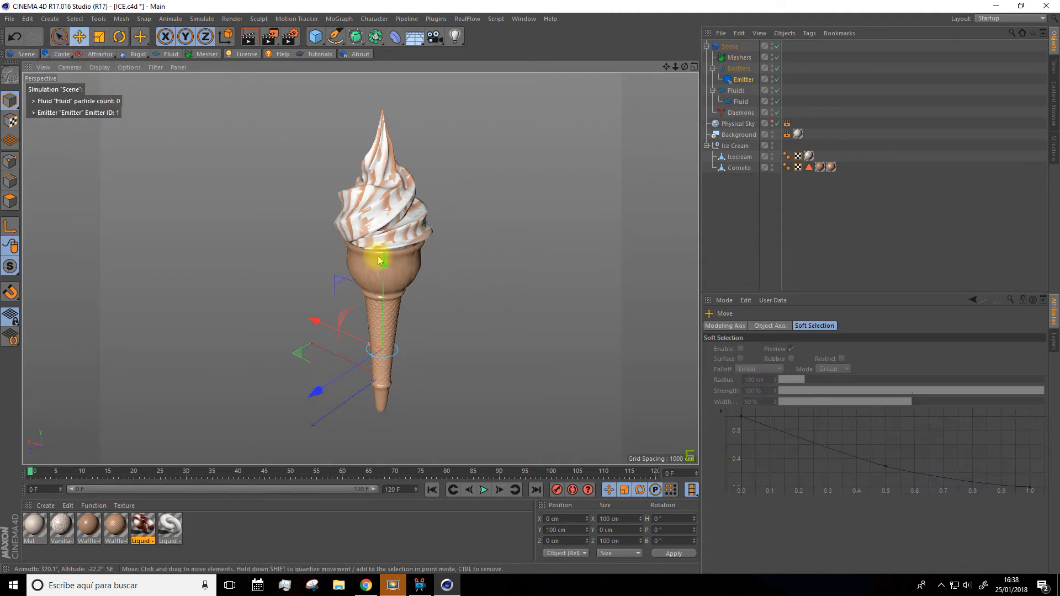
{"action": "left_click_drag", "start_coordinate": [383, 258], "coordinate": [387, 74]}
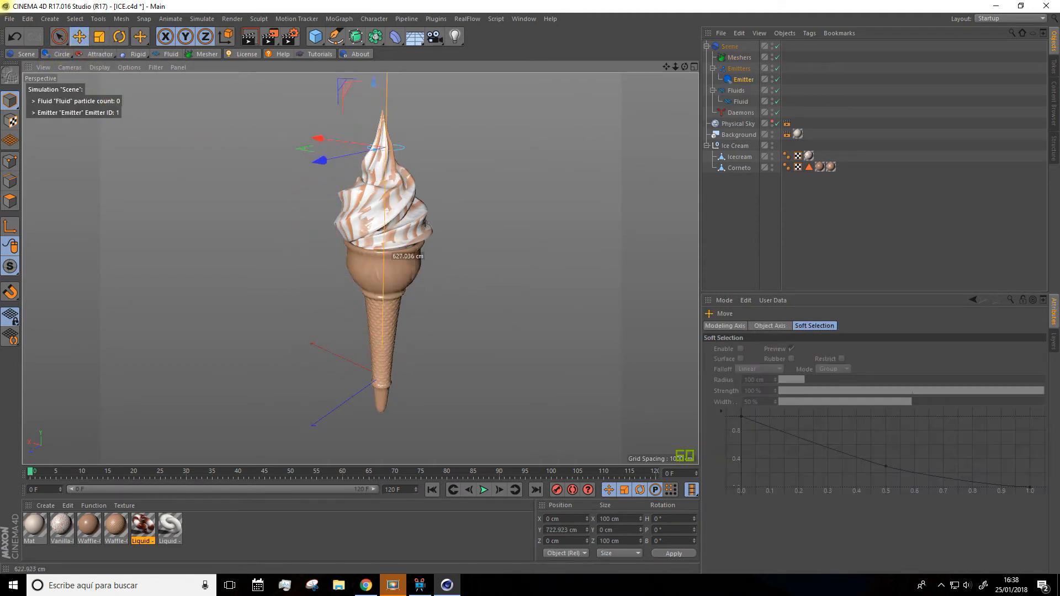
{"action": "scroll", "coordinate": [414, 147], "scroll_direction": "up", "scroll_amount": 4}
{"action": "left_click_drag", "start_coordinate": [414, 147], "coordinate": [587, 58], "text": "alt"}
{"action": "left_click_drag", "start_coordinate": [668, 67], "coordinate": [703, 81]}
{"action": "left_click_drag", "start_coordinate": [350, 137], "coordinate": [341, 121]}
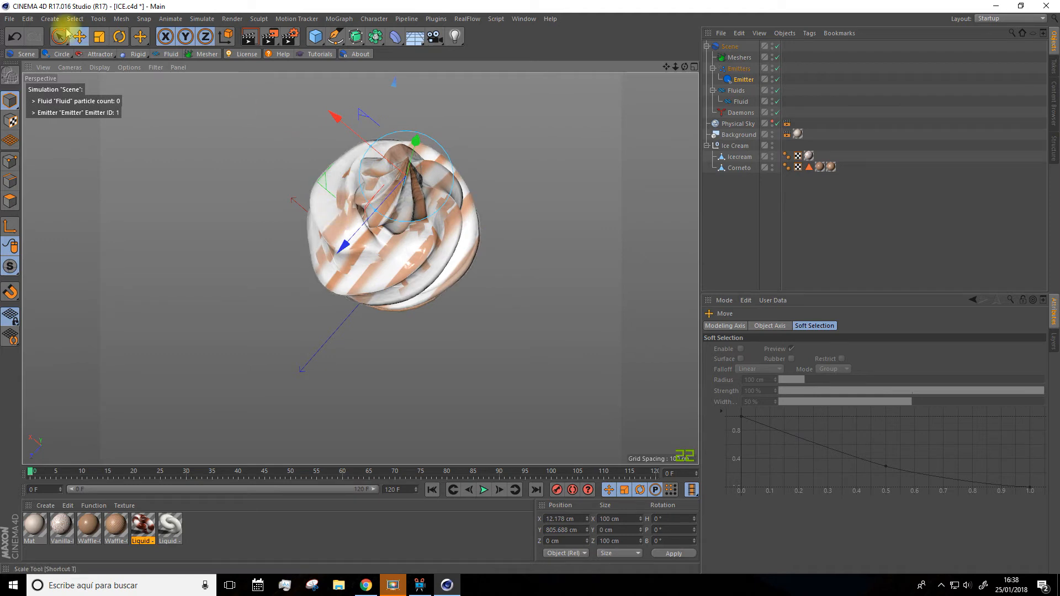
Scale the circle emitter down to about 32 cm across and shift it along Z to about 48 cm
{"action": "left_click", "coordinate": [99, 36]}
{"action": "left_click_drag", "start_coordinate": [160, 161], "coordinate": [29, 263]}
{"action": "left_click_drag", "start_coordinate": [262, 196], "coordinate": [259, 144], "text": "alt"}
{"action": "left_click_drag", "start_coordinate": [667, 67], "coordinate": [641, 164]}
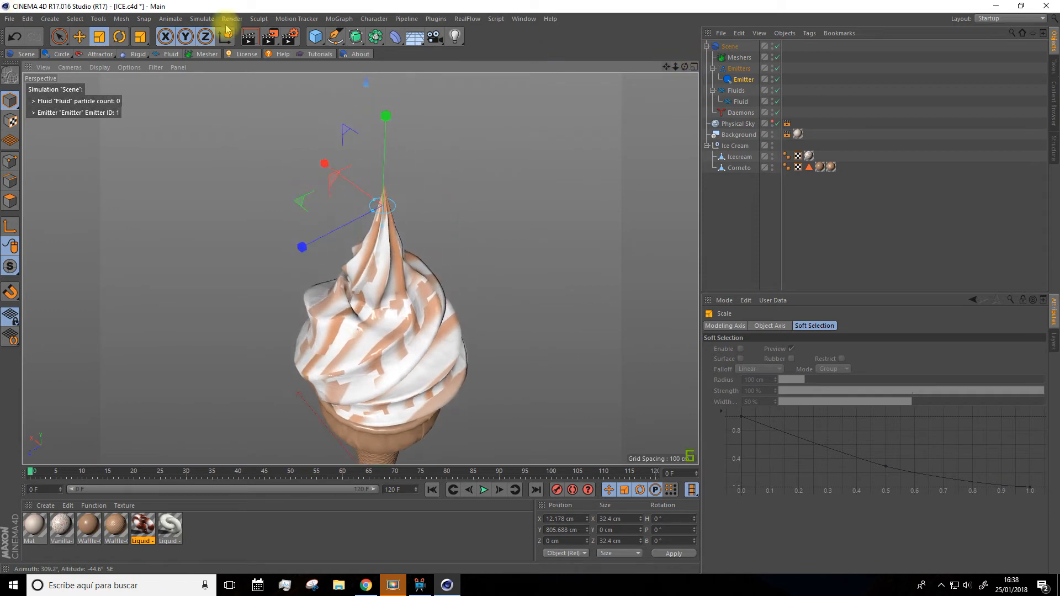
{"action": "left_click", "coordinate": [79, 37]}
{"action": "left_click_drag", "start_coordinate": [303, 244], "coordinate": [271, 260]}
{"action": "left_click_drag", "start_coordinate": [417, 228], "coordinate": [436, 183], "text": "alt"}
{"action": "left_click_drag", "start_coordinate": [571, 162], "coordinate": [516, 147], "text": "alt"}
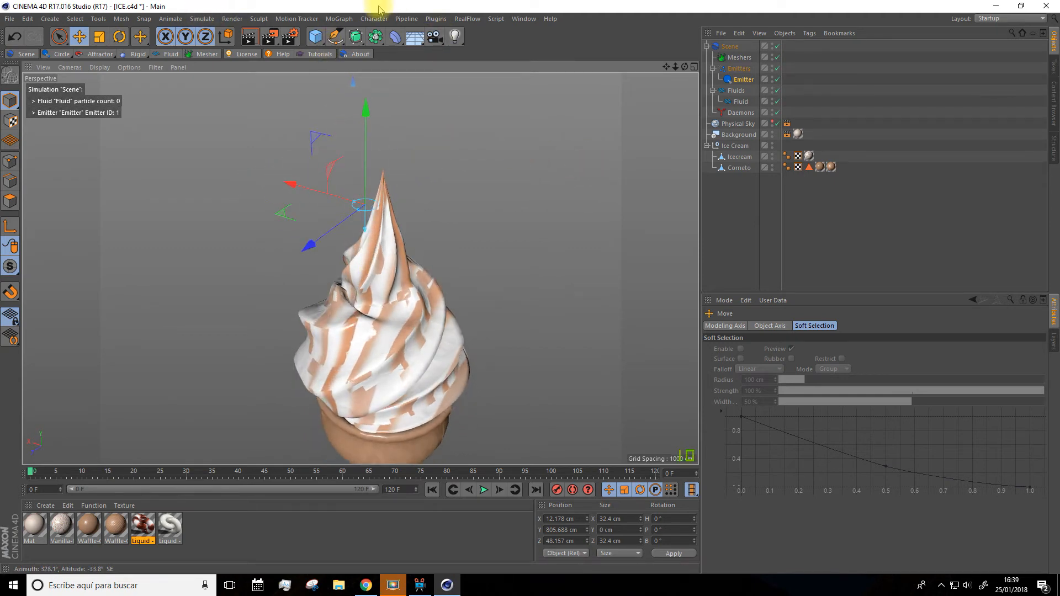
Add a circle spline on the XZ plane and raise it to the ice cream's tip, at about X 12.5 cm and Y 819 cm
{"action": "left_click", "coordinate": [335, 37]}
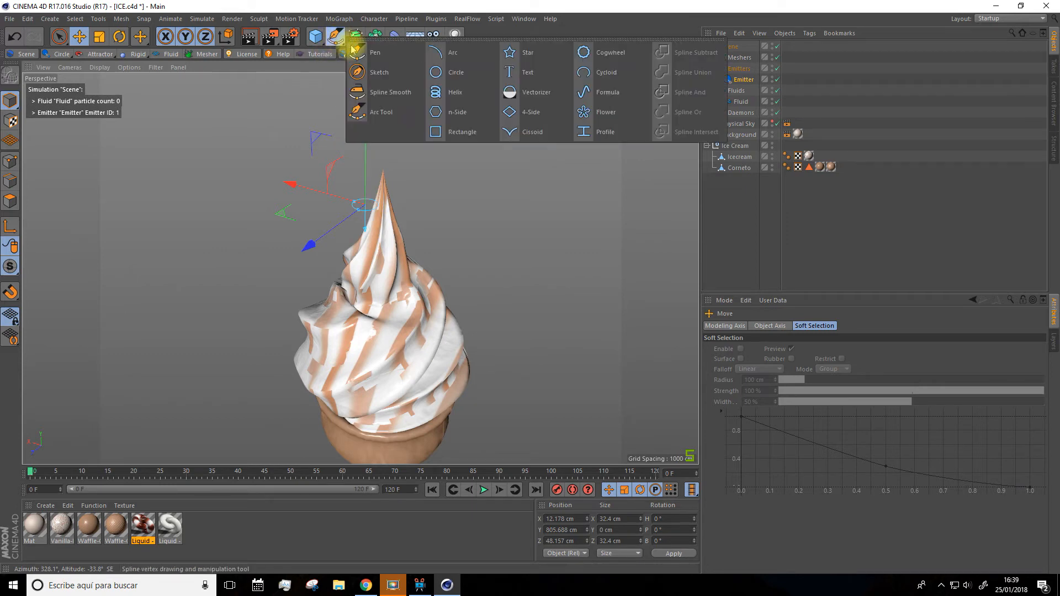
{"action": "left_click", "coordinate": [442, 72]}
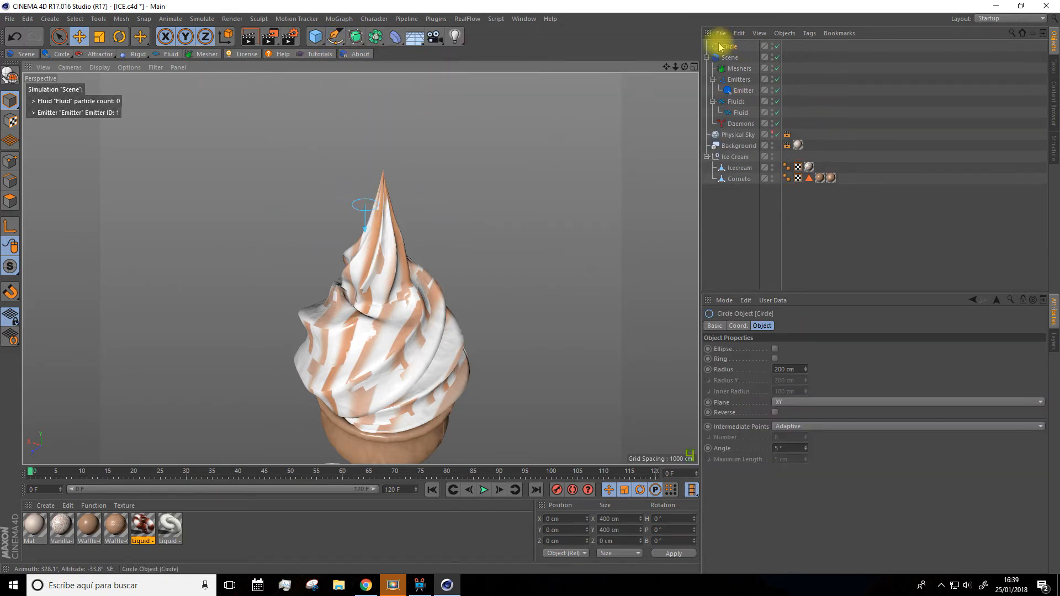
{"action": "scroll", "coordinate": [405, 258], "scroll_direction": "down", "scroll_amount": 3}
{"action": "scroll", "coordinate": [405, 259], "scroll_direction": "down", "scroll_amount": 2}
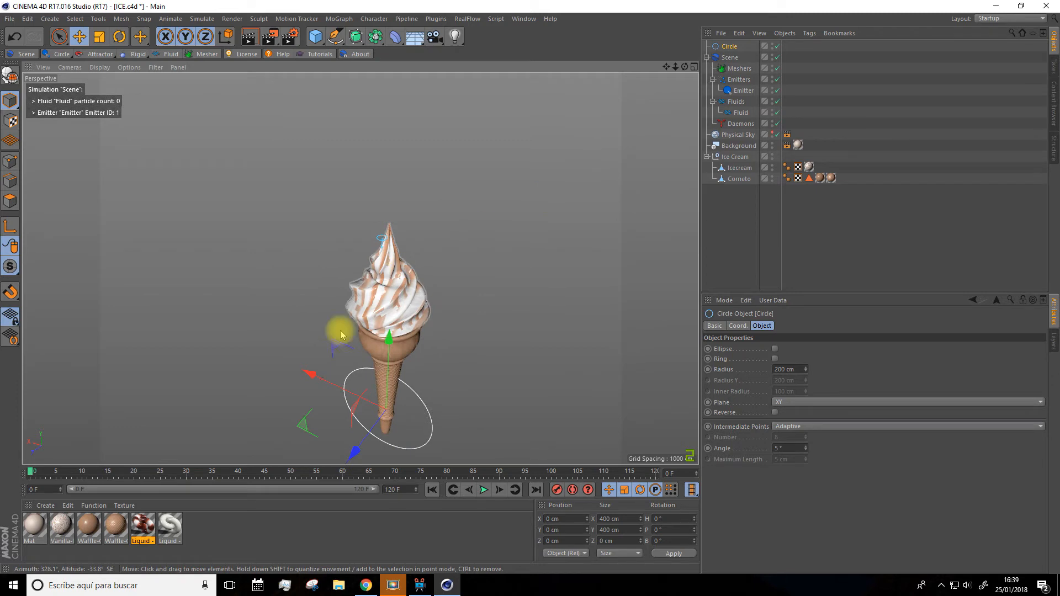
{"action": "left_click", "coordinate": [791, 403]}
{"action": "left_click", "coordinate": [789, 435]}
{"action": "left_click", "coordinate": [789, 403]}
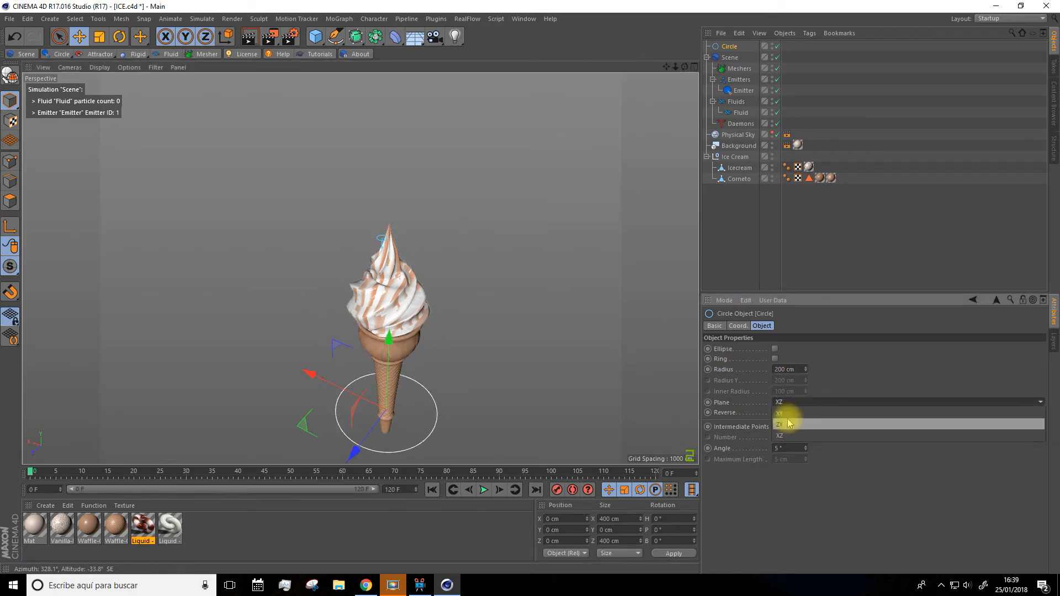
{"action": "left_click", "coordinate": [789, 425]}
{"action": "left_click", "coordinate": [782, 403]}
{"action": "left_click", "coordinate": [789, 436]}
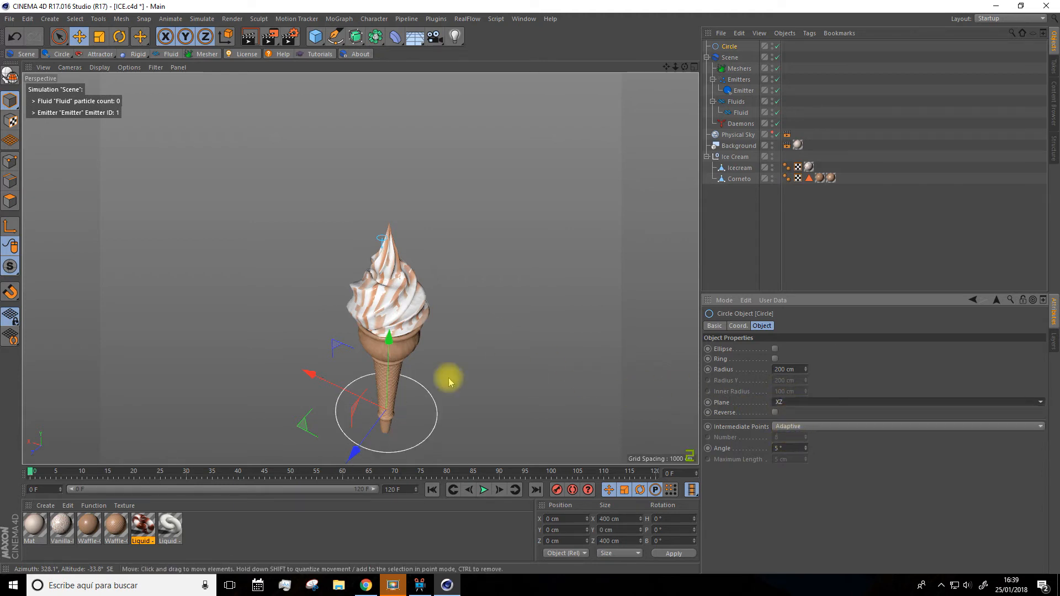
{"action": "left_click_drag", "start_coordinate": [386, 359], "coordinate": [375, 264]}
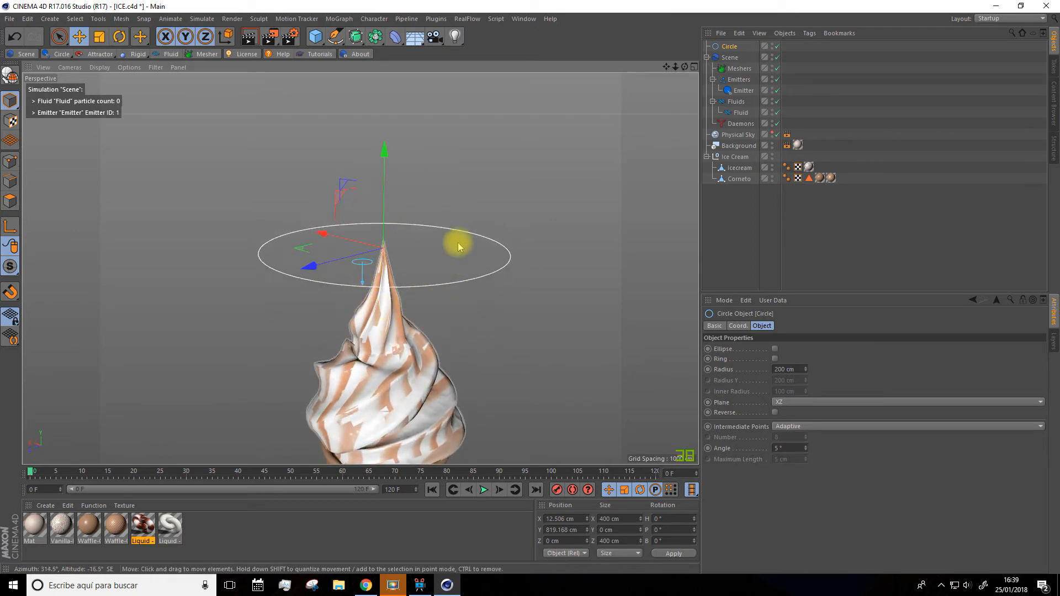
{"action": "left_click_drag", "start_coordinate": [364, 263], "coordinate": [397, 289], "text": "alt"}
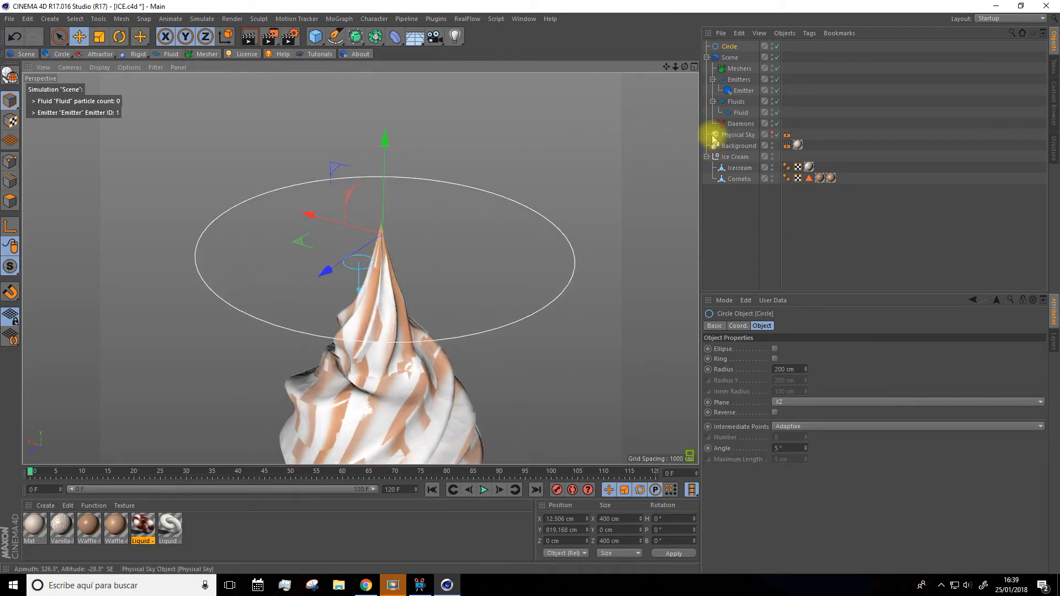
Give the emitter an Align to Spline tag and assign the circle spline as its spline path
{"action": "left_click", "coordinate": [744, 91]}
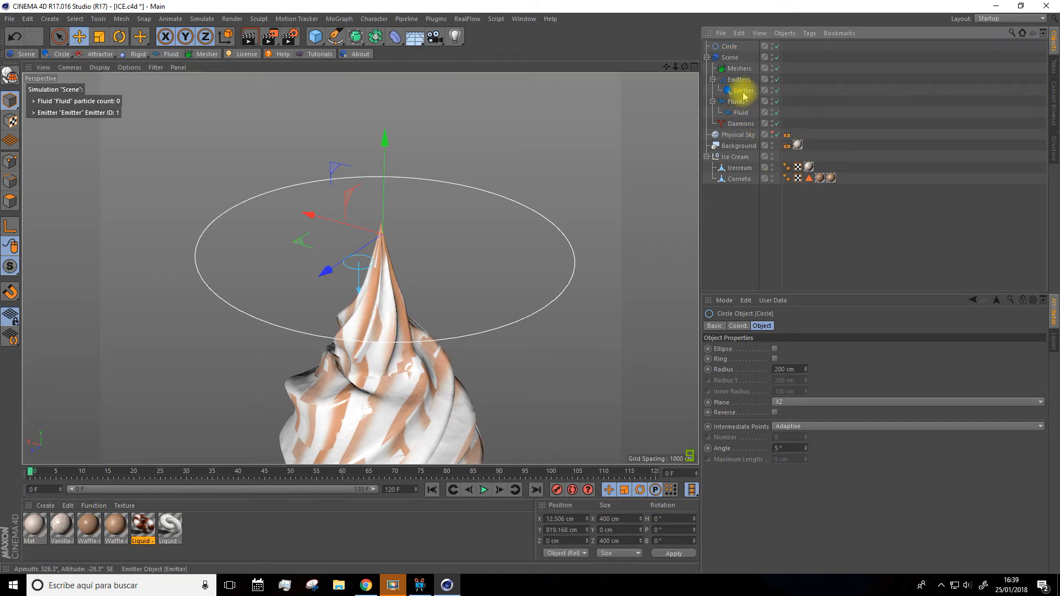
{"action": "right_click", "coordinate": [744, 94]}
{"action": "mouse_move", "coordinate": [763, 100]}
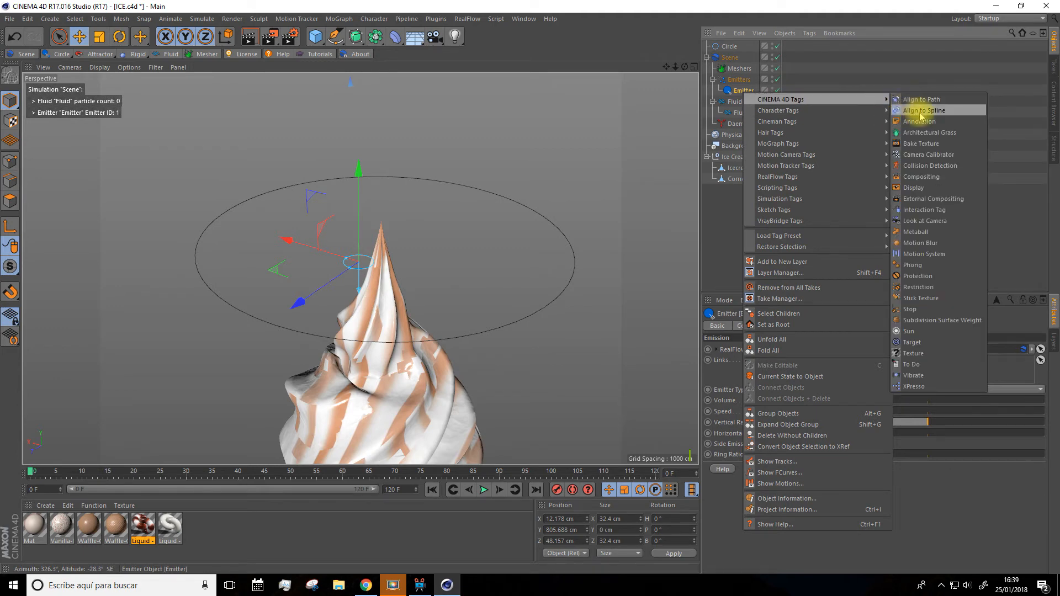
{"action": "left_click", "coordinate": [958, 115]}
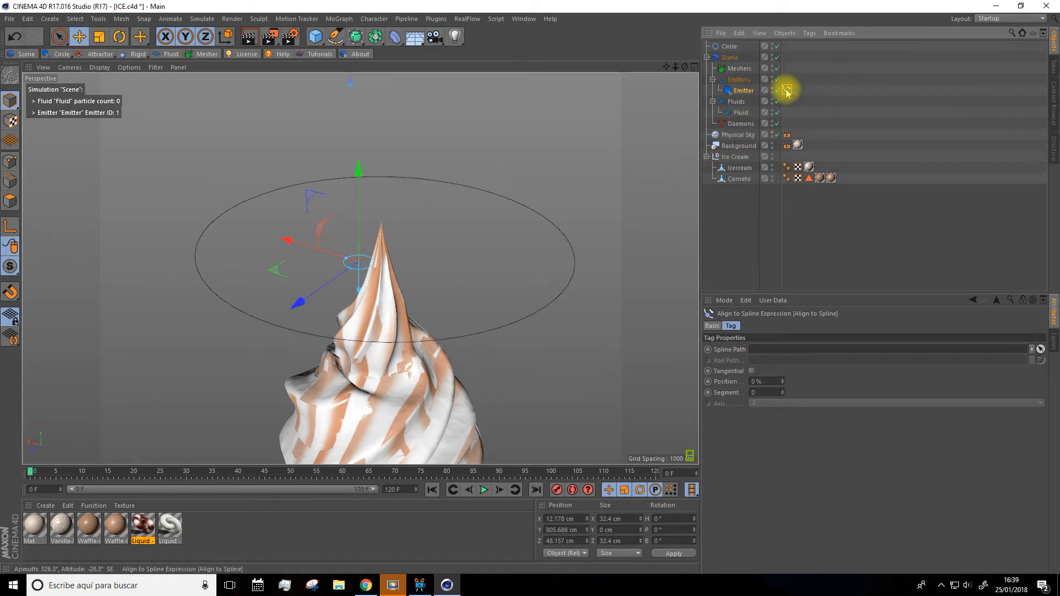
{"action": "left_click_drag", "start_coordinate": [734, 47], "coordinate": [754, 313]}
{"action": "left_click_drag", "start_coordinate": [760, 354], "coordinate": [760, 351]}
{"action": "left_click_drag", "start_coordinate": [617, 331], "coordinate": [590, 328], "text": "alt"}
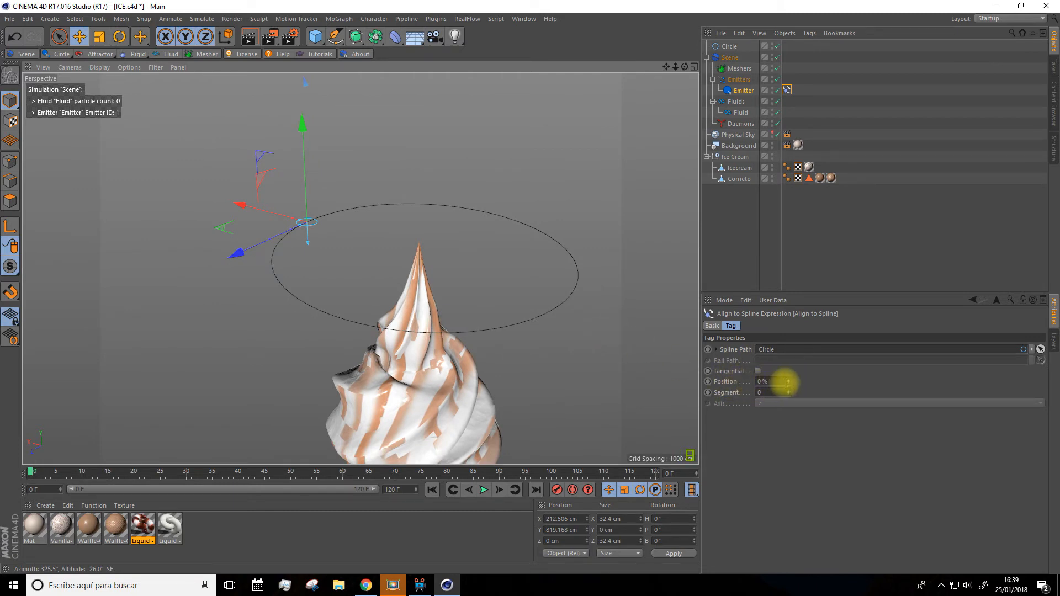
Try sliding the emitter around the circle with the tag's Position value and return it to 0%
{"action": "mouse_move", "coordinate": [790, 377]}
{"action": "left_mouse_down"}
{"action": "mouse_move", "coordinate": [789, 390]}
{"action": "mouse_move", "coordinate": [788, 375]}
{"action": "left_mouse_up"}
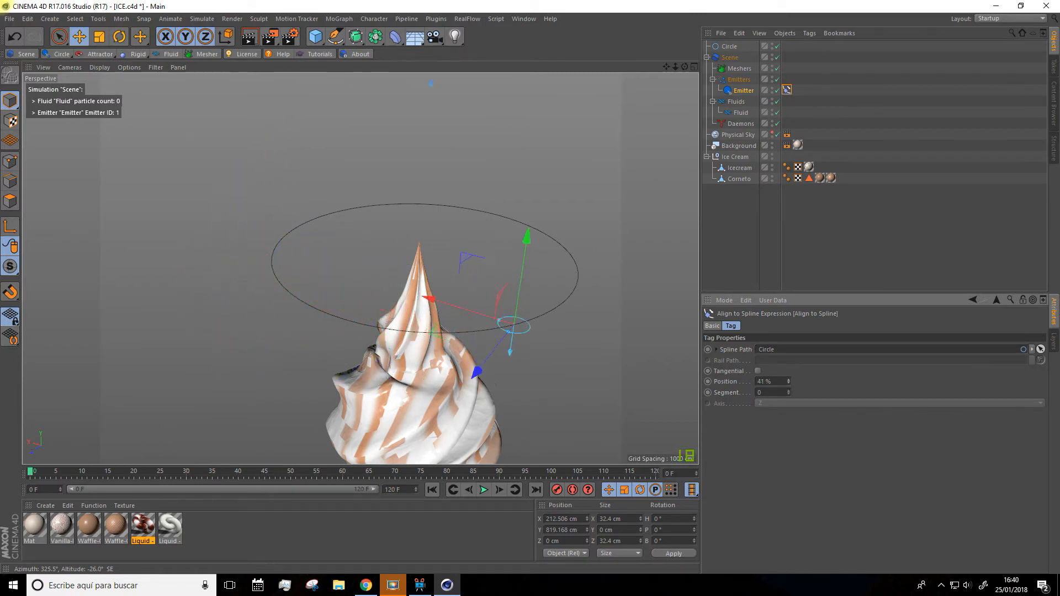
{"action": "left_click_drag", "start_coordinate": [788, 381], "coordinate": [789, 375]}
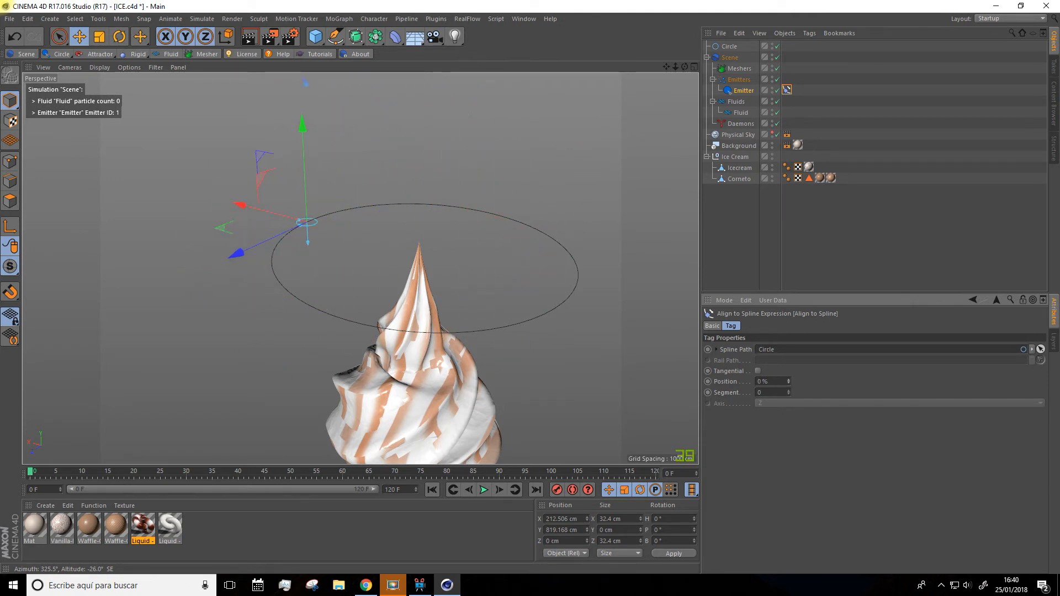
Scale the circle spline down to about 115 cm across around the ice cream's tip
{"action": "left_click", "coordinate": [733, 48]}
{"action": "left_click", "coordinate": [99, 37]}
{"action": "left_click_drag", "start_coordinate": [181, 180], "coordinate": [66, 283]}
{"action": "mouse_move", "coordinate": [405, 131]}
{"action": "left_mouse_down", "text": "alt"}
{"action": "mouse_move", "coordinate": [306, 229]}
{"action": "mouse_move", "coordinate": [413, 134]}
{"action": "left_mouse_up", "text": "alt"}
{"action": "left_click_drag", "start_coordinate": [462, 197], "coordinate": [442, 268]}
{"action": "scroll", "coordinate": [445, 259], "scroll_direction": "up", "scroll_amount": 4}
{"action": "left_click_drag", "start_coordinate": [666, 65], "coordinate": [535, 184]}
{"action": "left_click_drag", "start_coordinate": [442, 270], "coordinate": [473, 232], "text": "alt"}
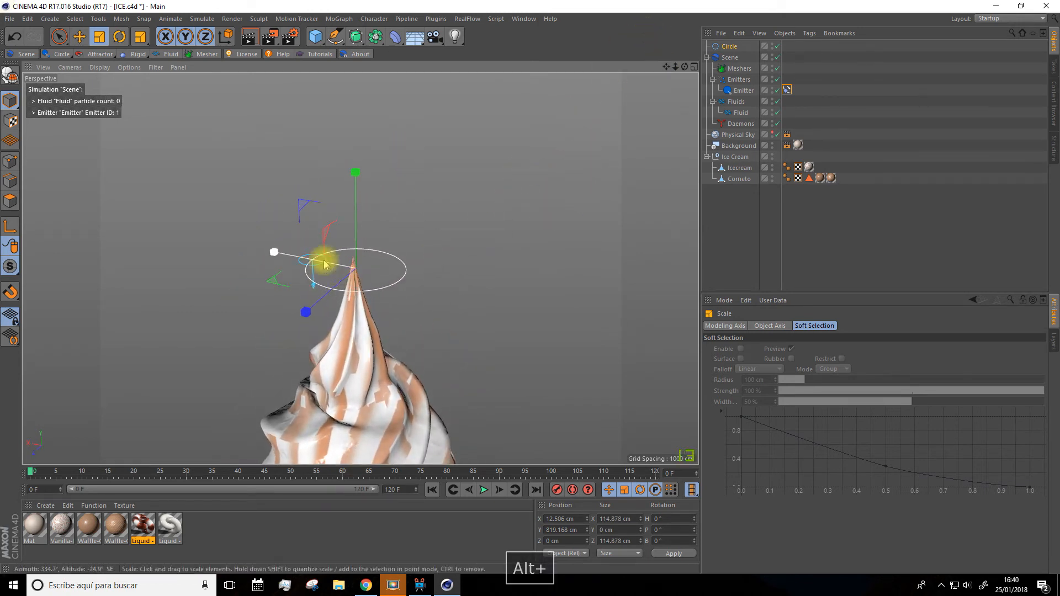
Duplicate the circle spline and enlarge the copy to about 224 cm across
{"action": "left_click", "coordinate": [729, 45]}
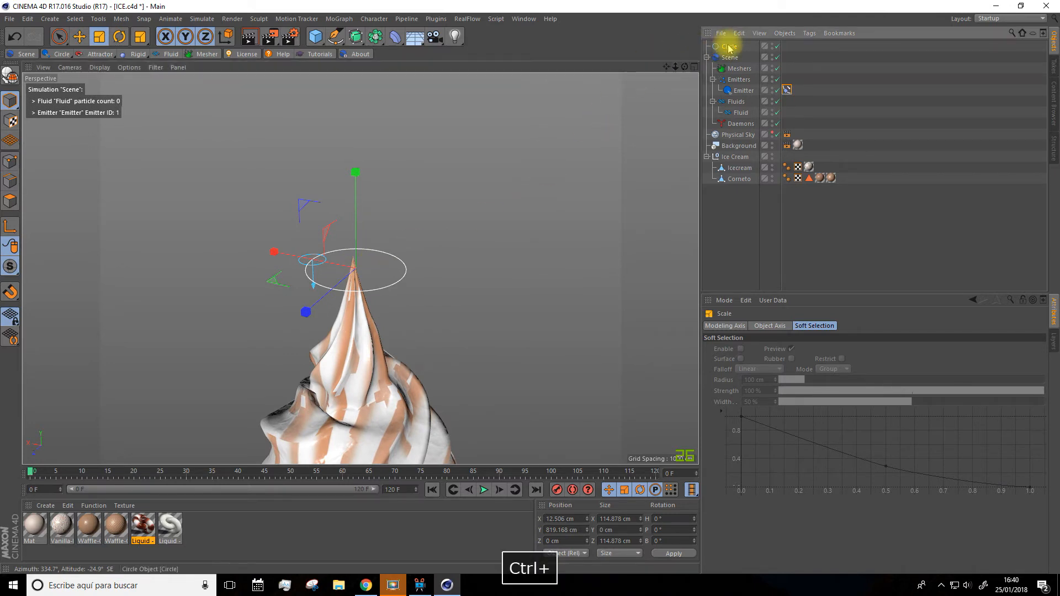
{"action": "left_click_drag", "start_coordinate": [733, 45], "coordinate": [732, 44], "text": "ctrl"}
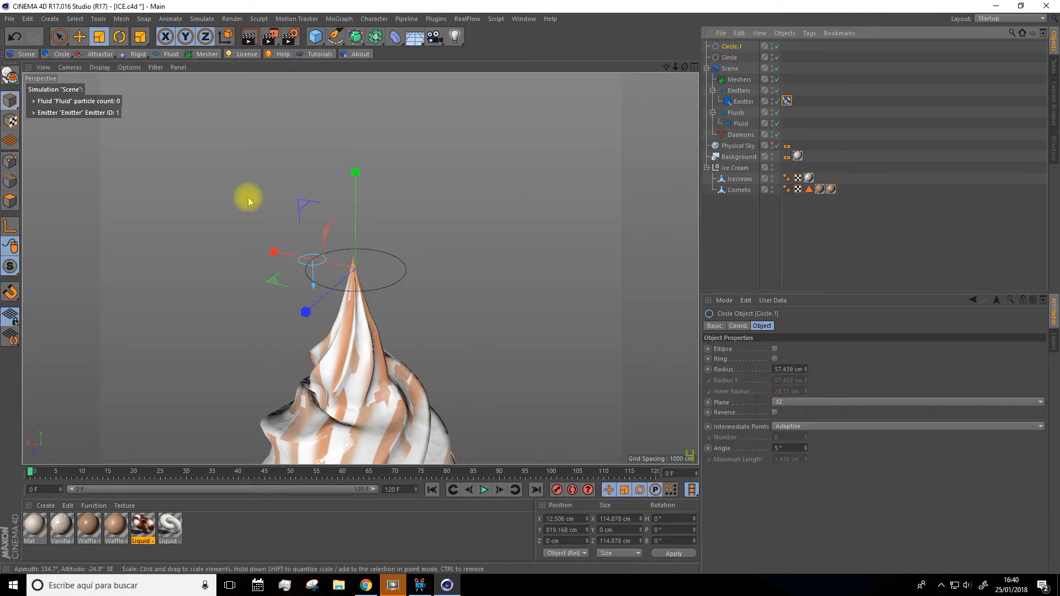
{"action": "left_click", "coordinate": [100, 36]}
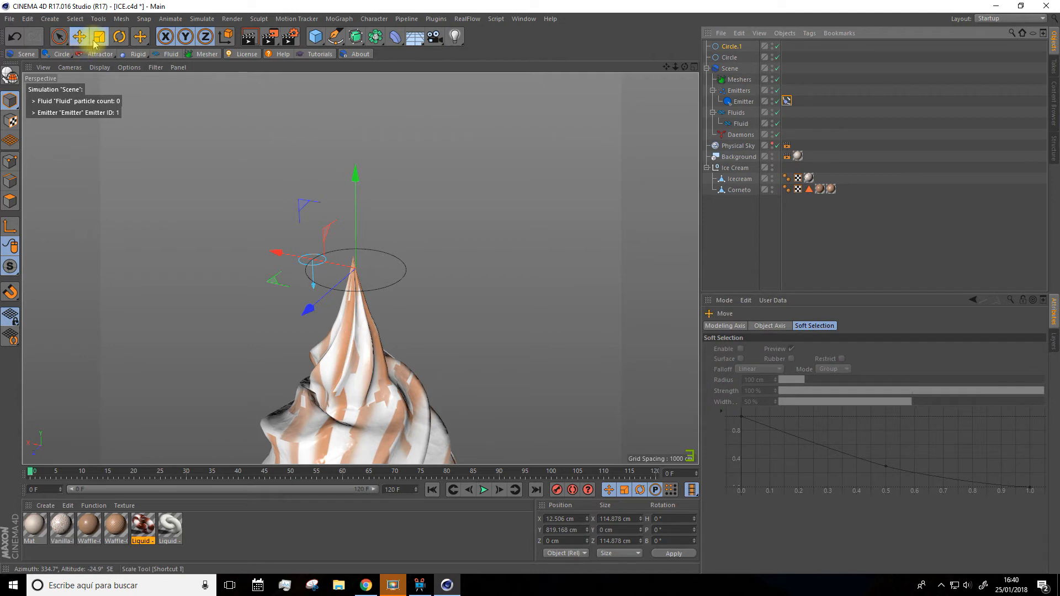
{"action": "mouse_move", "coordinate": [516, 310]}
{"action": "left_mouse_down"}
{"action": "mouse_move", "coordinate": [784, 157]}
{"action": "mouse_move", "coordinate": [532, 308]}
{"action": "left_mouse_up"}
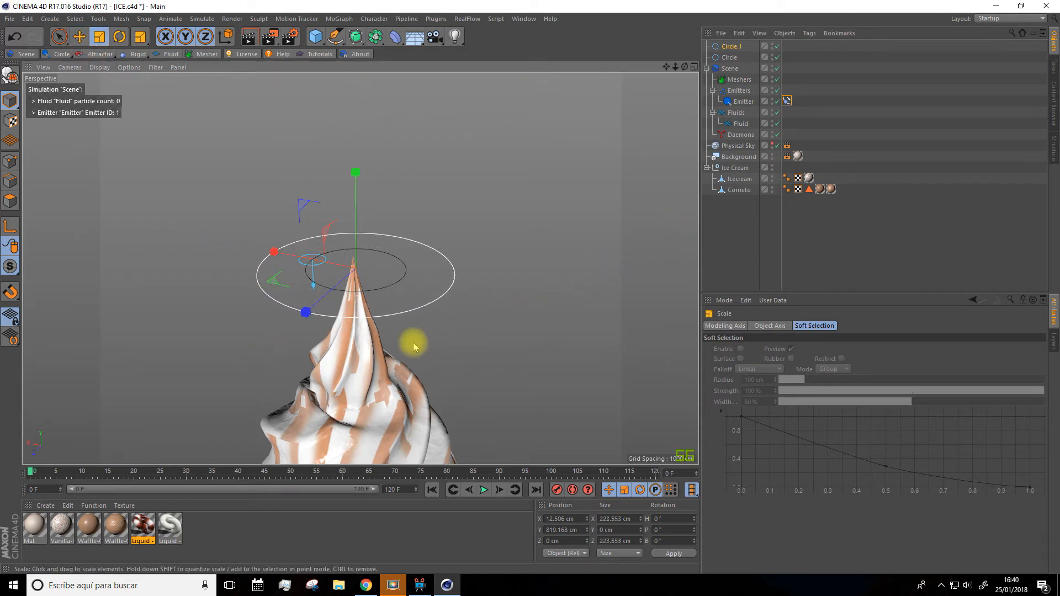
Add a second circle emitter and attach it to the larger circle spline with an Align to Spline tag
{"action": "left_click", "coordinate": [50, 55]}
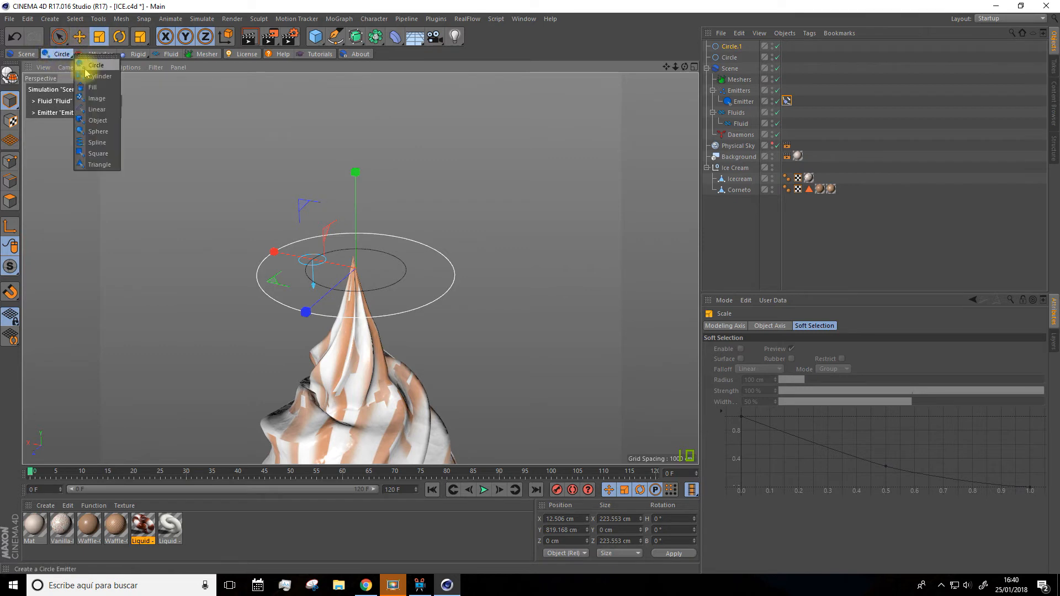
{"action": "left_click", "coordinate": [92, 71]}
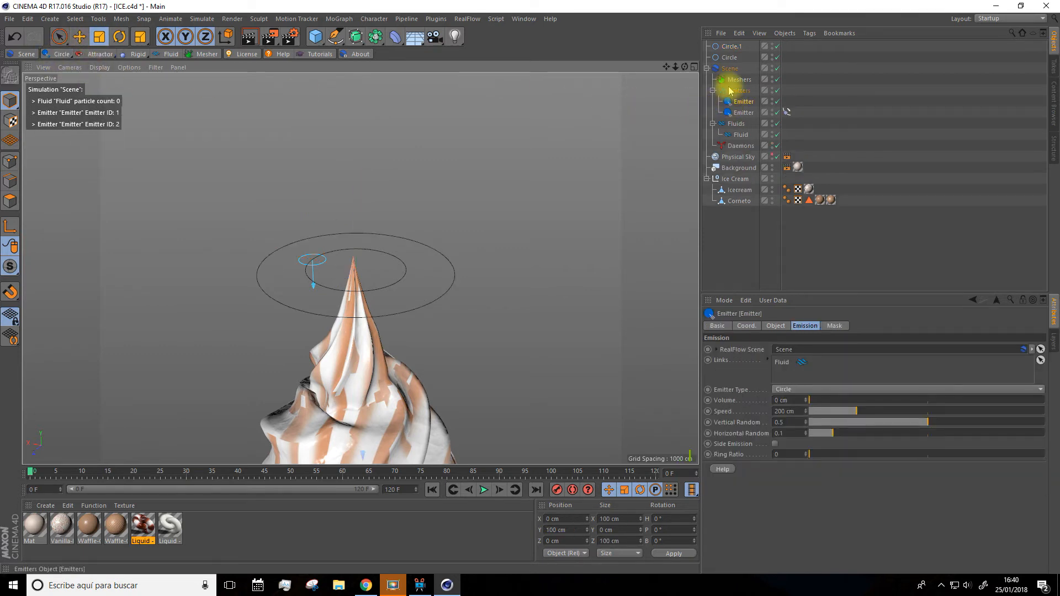
{"action": "left_click", "coordinate": [745, 105]}
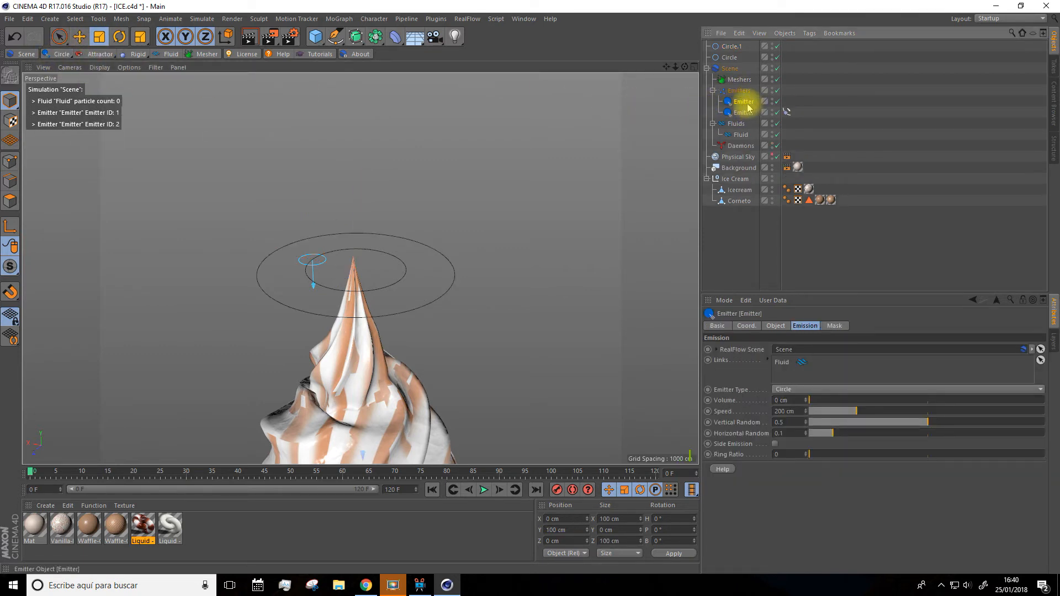
{"action": "right_click", "coordinate": [742, 107]}
{"action": "mouse_move", "coordinate": [777, 113]}
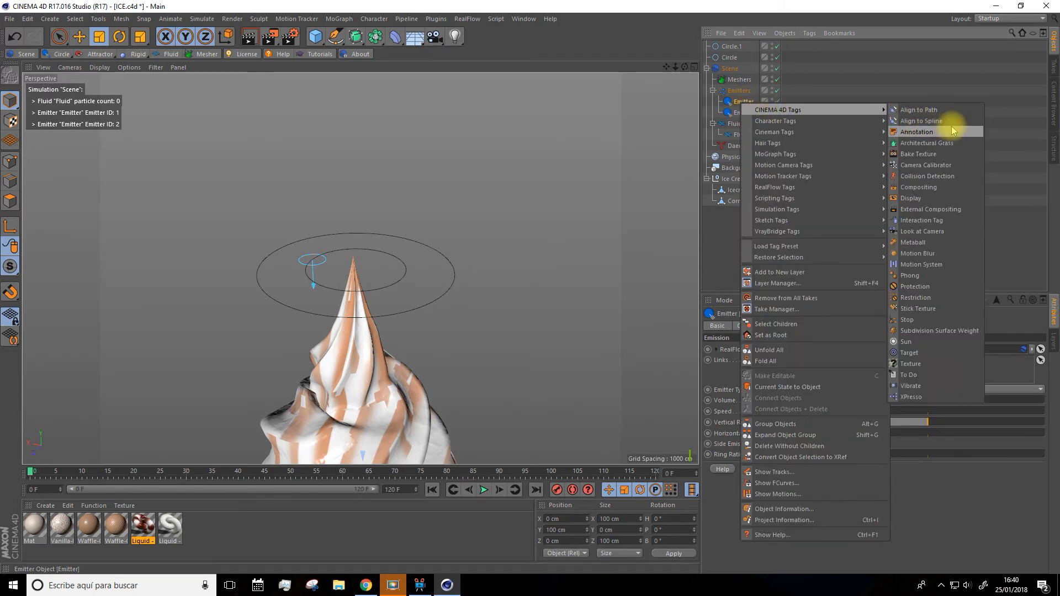
{"action": "left_click", "coordinate": [925, 122]}
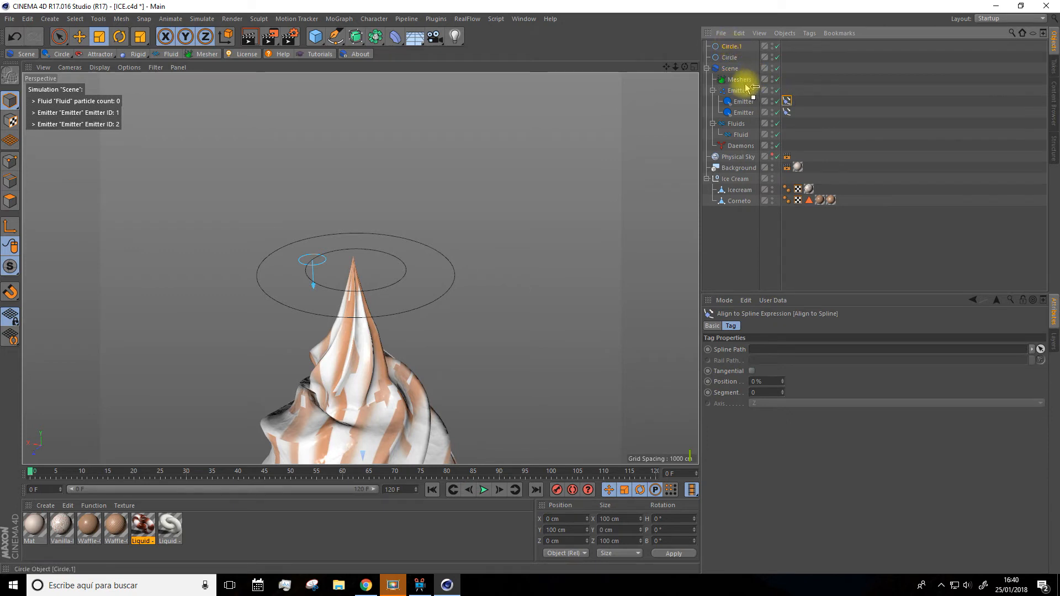
{"action": "left_click_drag", "start_coordinate": [766, 347], "coordinate": [771, 348]}
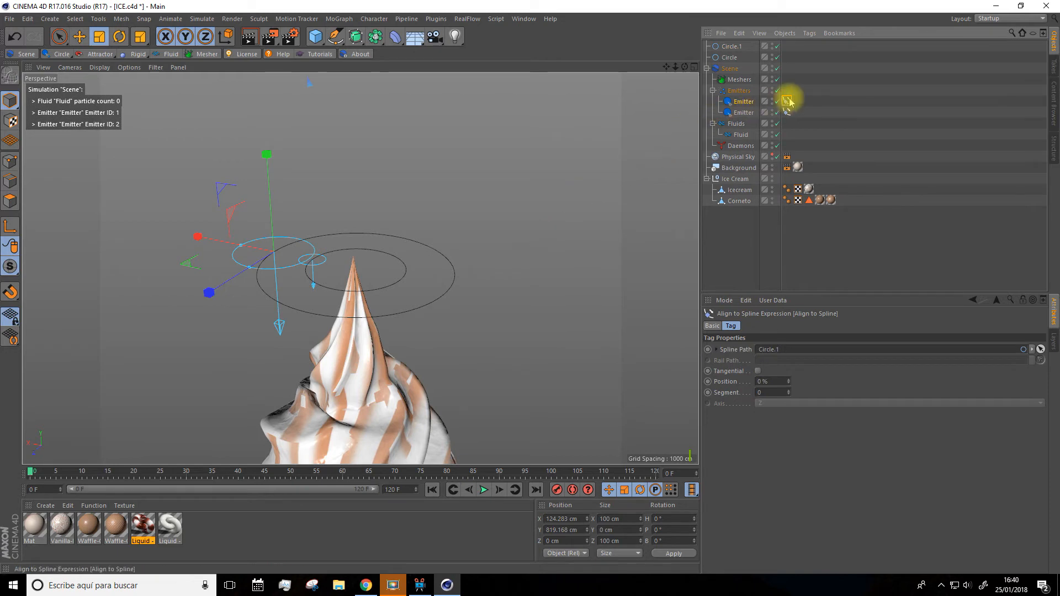
Scale the second emitter down to about 42 cm across
{"action": "left_click", "coordinate": [730, 46]}
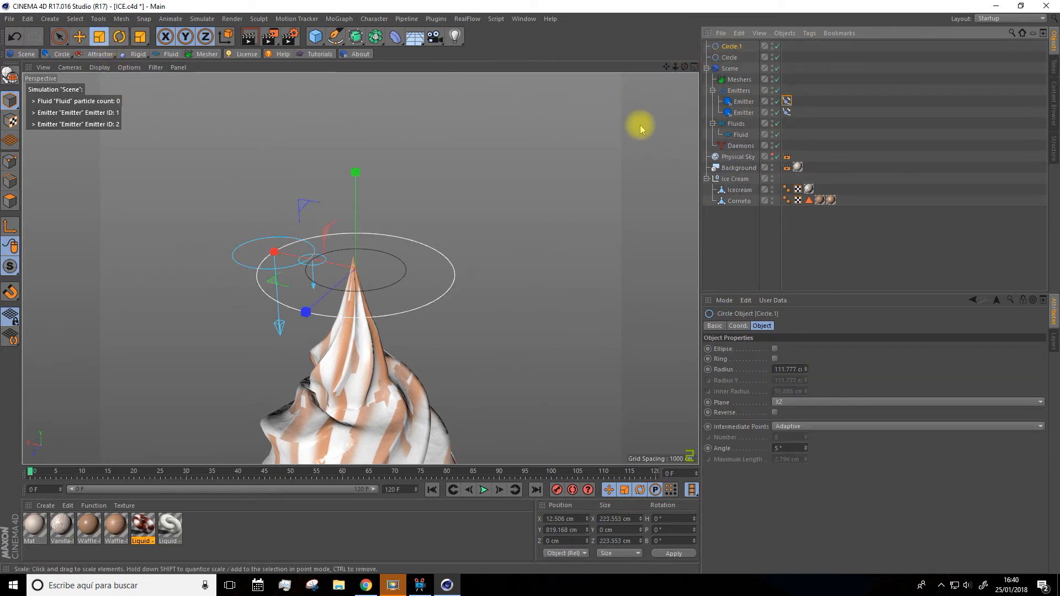
{"action": "left_click", "coordinate": [737, 101]}
{"action": "left_click_drag", "start_coordinate": [559, 198], "coordinate": [401, 341]}
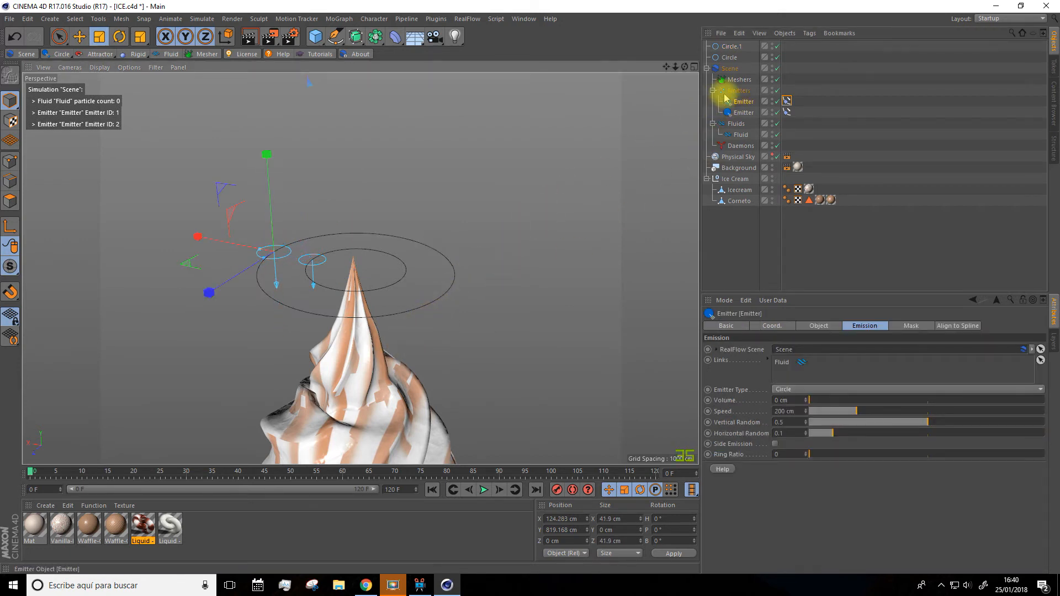
Rotate the larger circle spline's heading to about 188° so its emitter sits opposite the first one
{"action": "left_click", "coordinate": [732, 46]}
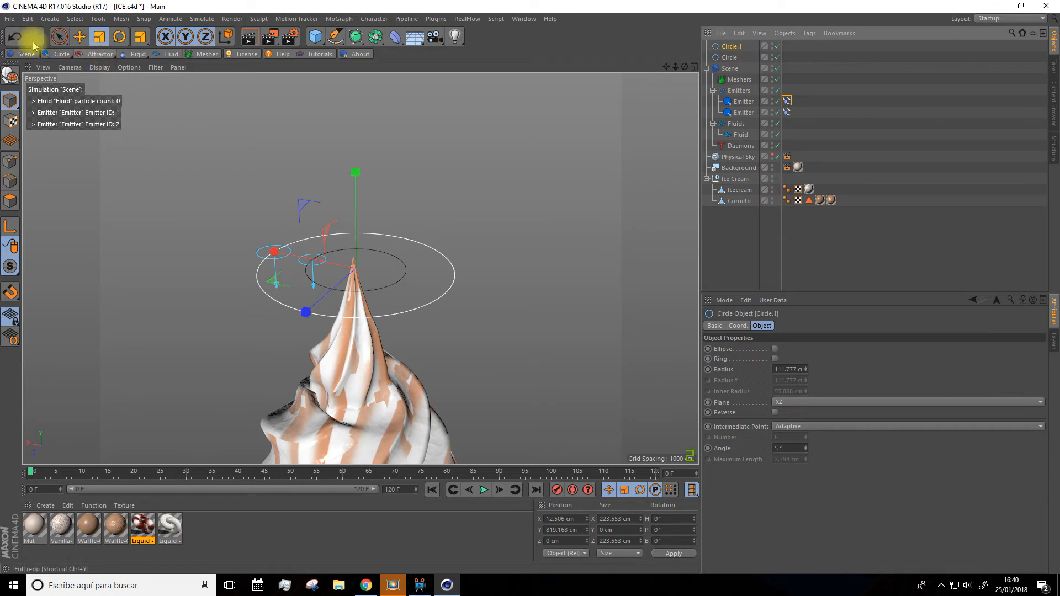
{"action": "left_click", "coordinate": [119, 36]}
{"action": "left_click_drag", "start_coordinate": [350, 279], "coordinate": [320, 42]}
{"action": "scroll", "coordinate": [537, 340], "scroll_direction": "down", "scroll_amount": 2}
{"action": "left_click_drag", "start_coordinate": [668, 68], "coordinate": [594, 1]}
{"action": "scroll", "coordinate": [481, 263], "scroll_direction": "down", "scroll_amount": 3}
{"action": "left_click_drag", "start_coordinate": [666, 67], "coordinate": [618, 122]}
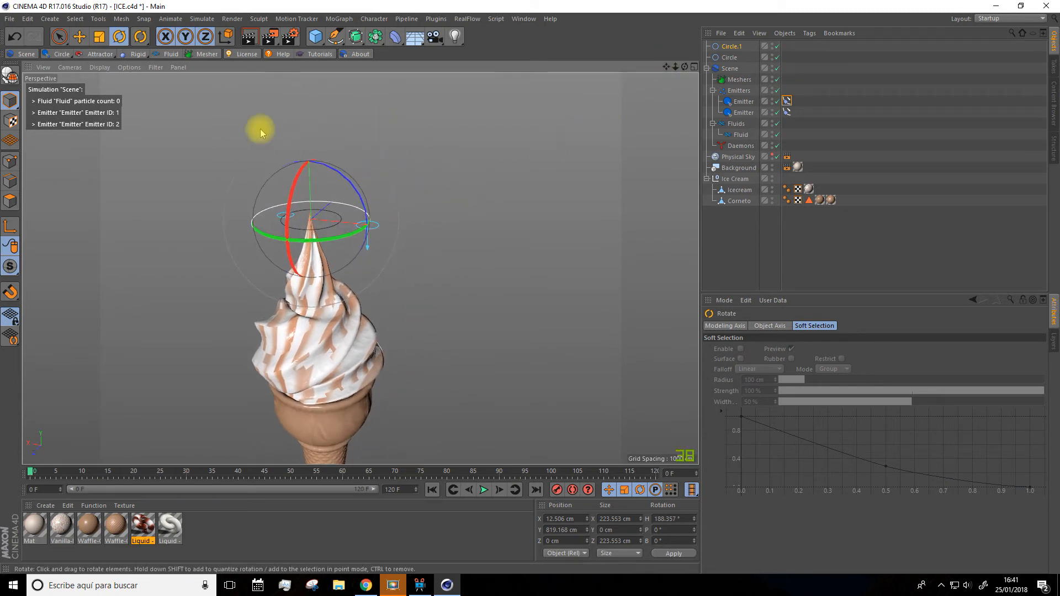
{"action": "left_click", "coordinate": [79, 37]}
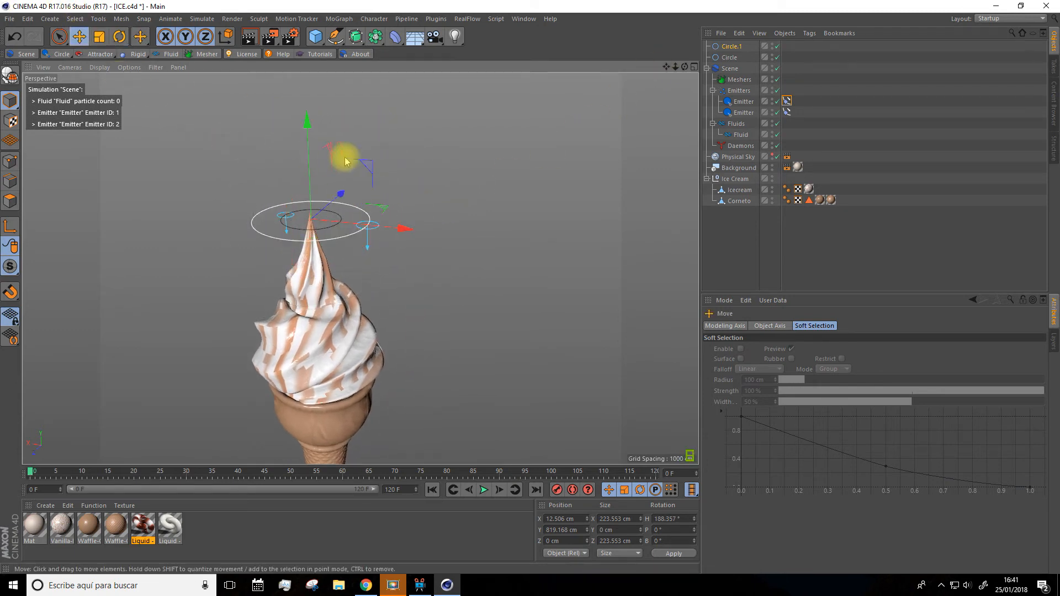
Raise the larger circle spline to a Y position of about 848 cm and briefly preview the falling particles from frame 0
{"action": "left_click_drag", "start_coordinate": [303, 124], "coordinate": [299, 107]}
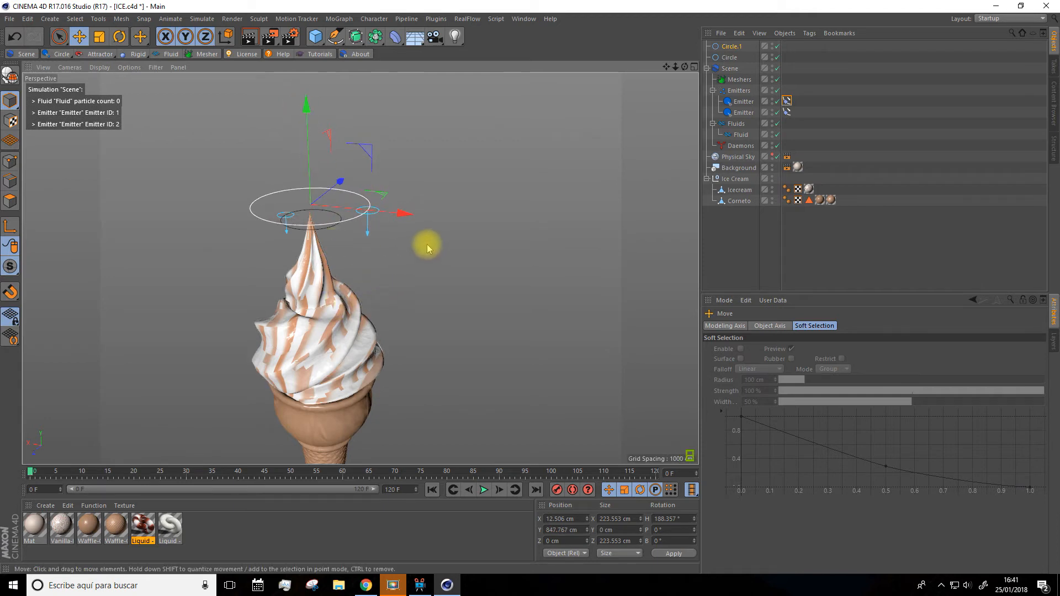
{"action": "left_click_drag", "start_coordinate": [666, 67], "coordinate": [665, 69]}
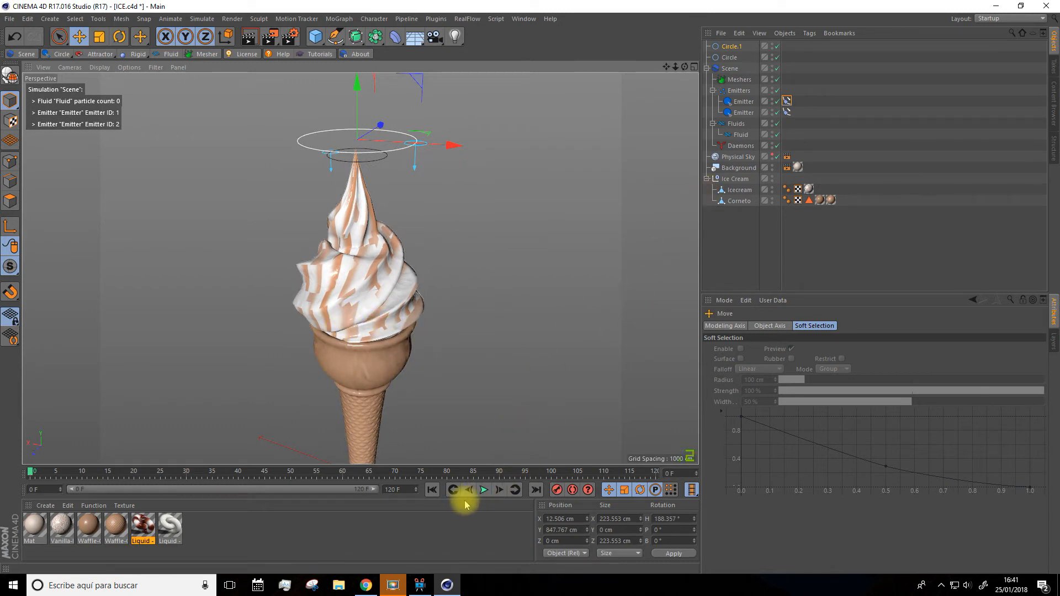
{"action": "left_click", "coordinate": [483, 490]}
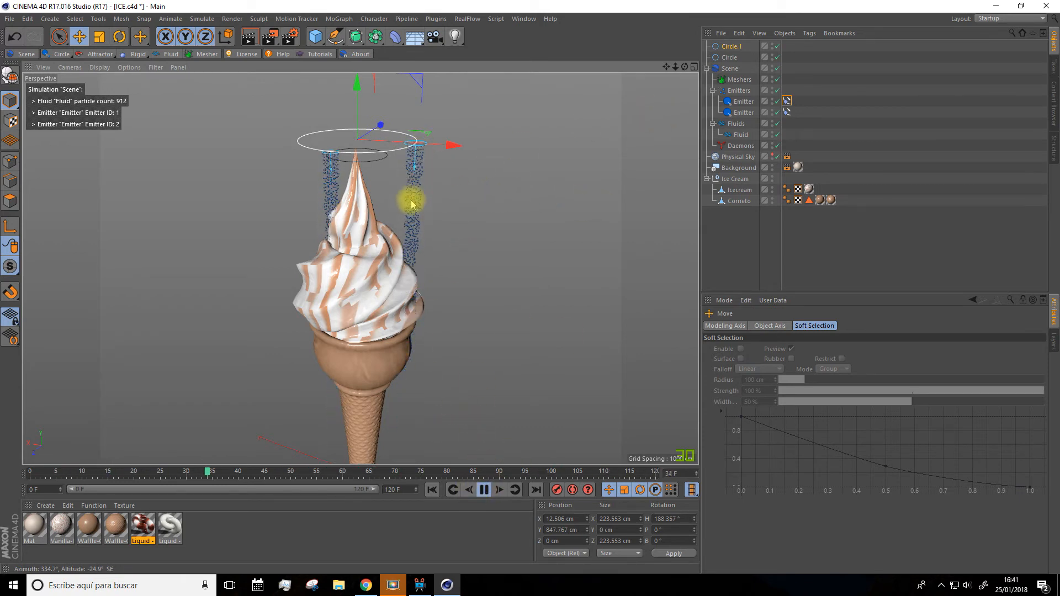
{"action": "left_click", "coordinate": [485, 493]}
{"action": "left_click", "coordinate": [432, 488]}
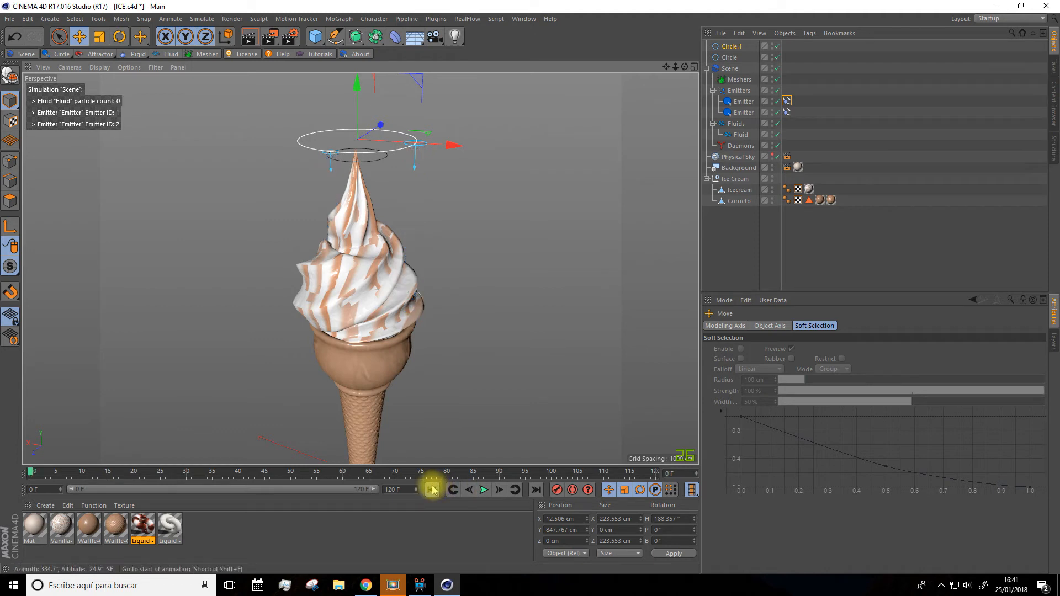
Collapse the Ice Cream group and add a RealFlow Collider tag to it
{"action": "left_click", "coordinate": [719, 199]}
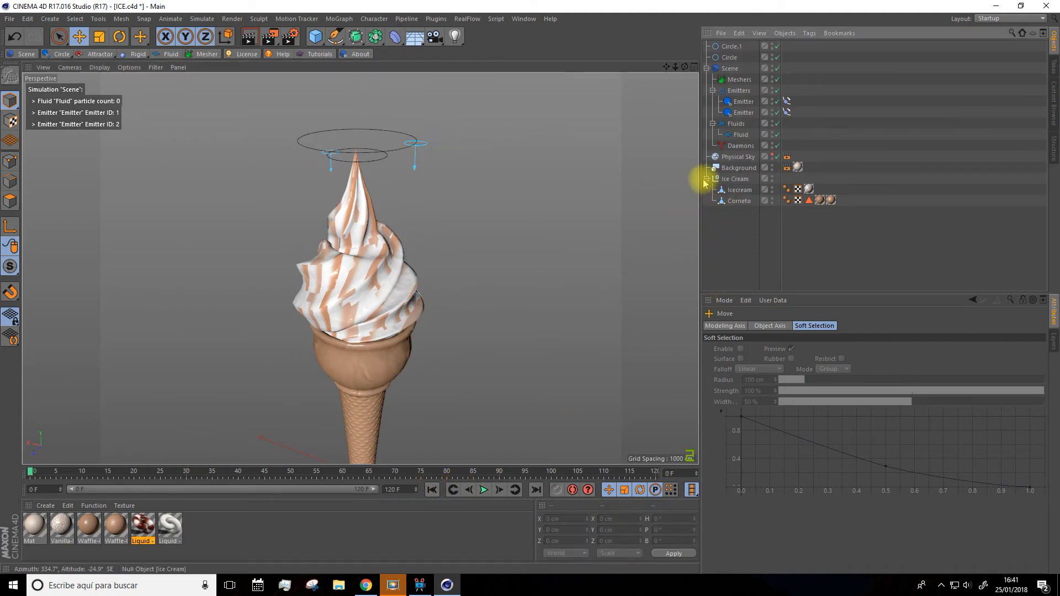
{"action": "left_click", "coordinate": [707, 179]}
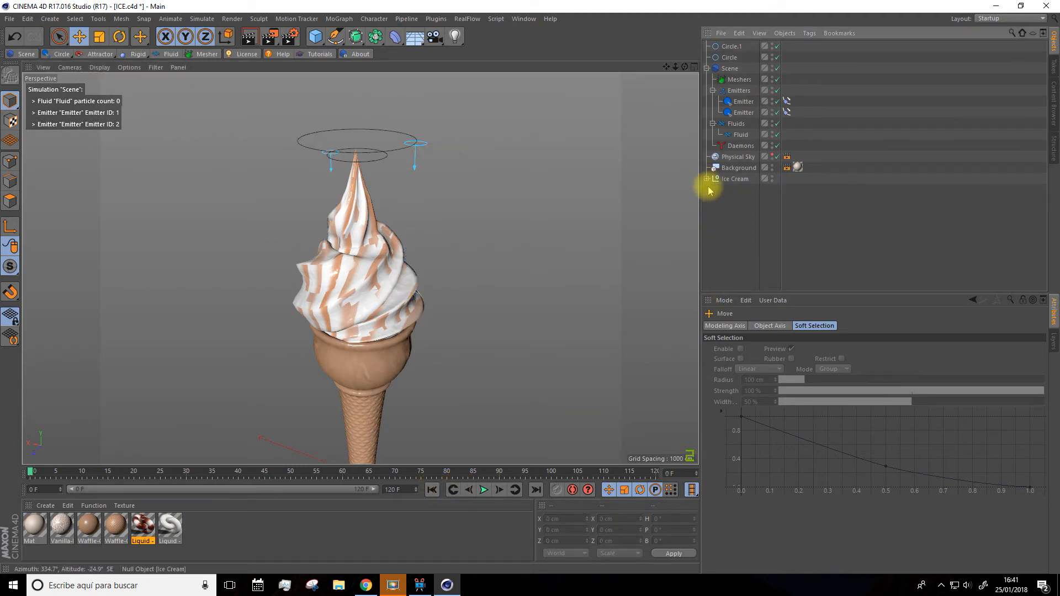
{"action": "left_click", "coordinate": [735, 180]}
{"action": "right_click", "coordinate": [737, 186]}
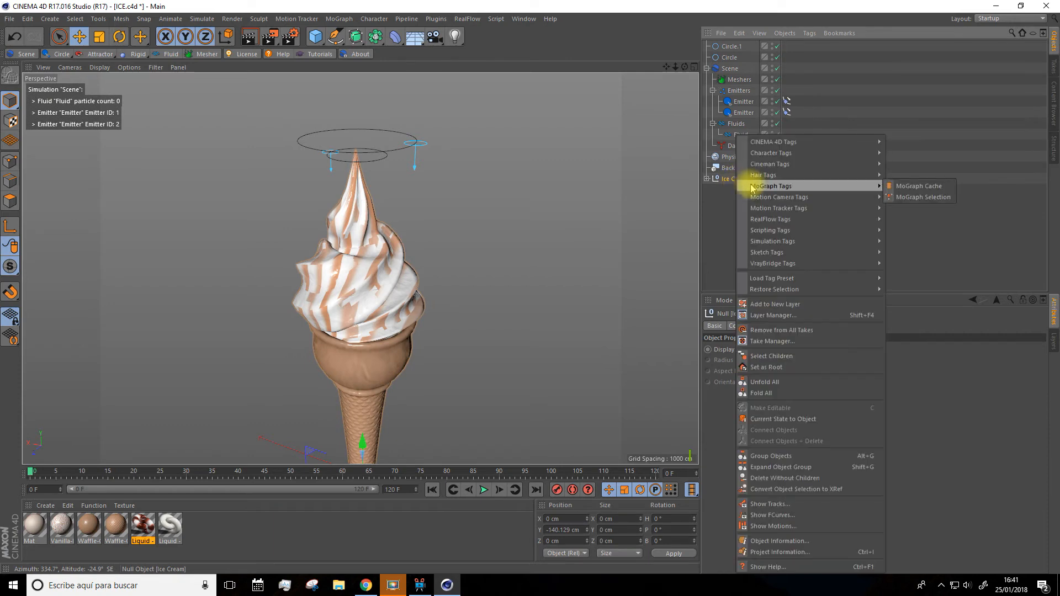
{"action": "mouse_move", "coordinate": [765, 232]}
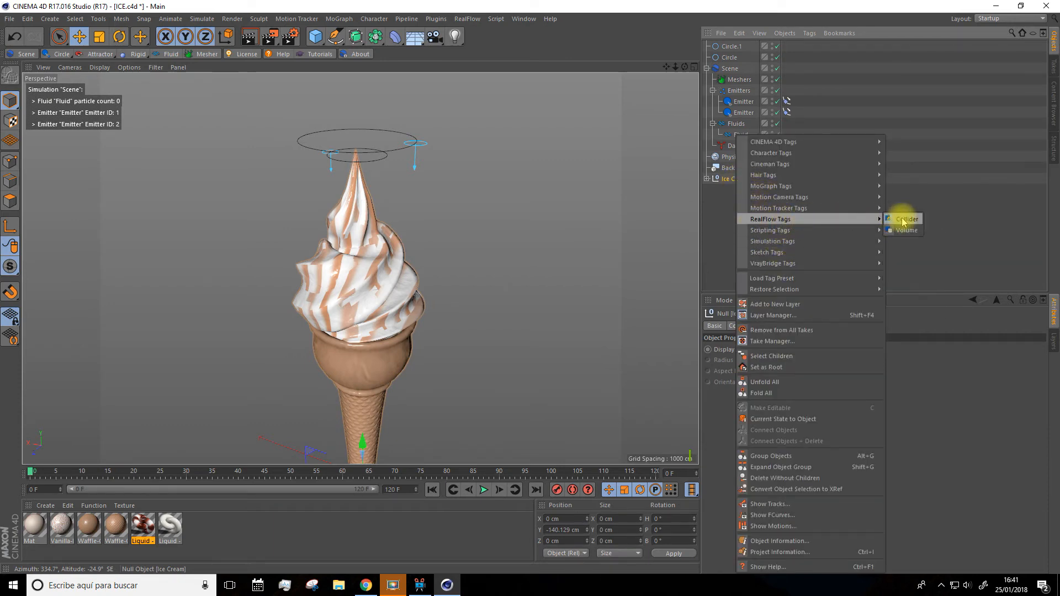
{"action": "left_click", "coordinate": [907, 220]}
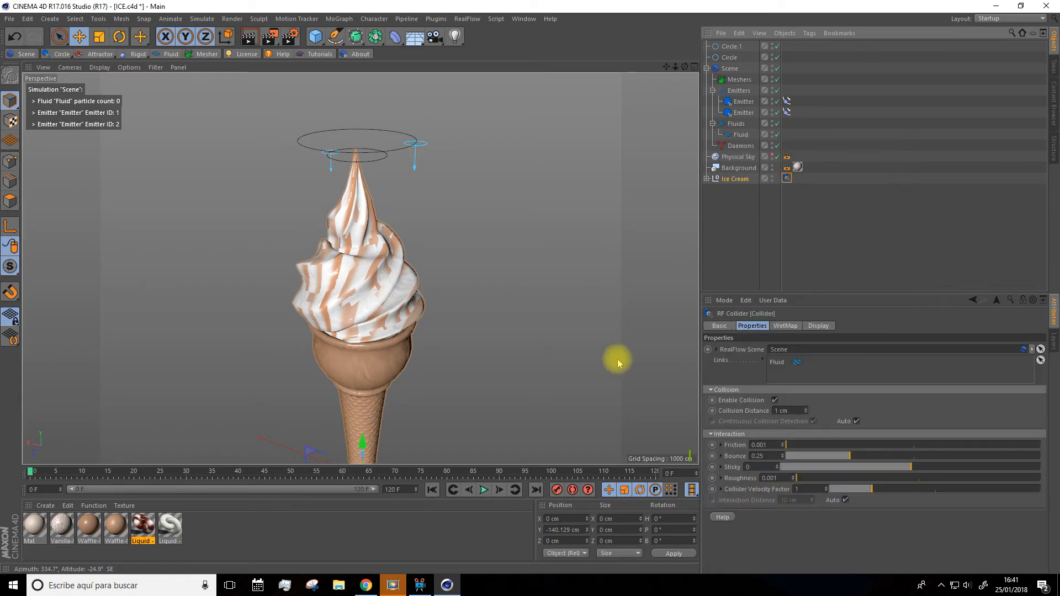
Play the simulation to check how the fluid collides with the ice cream, and return to frame 0
{"action": "left_click", "coordinate": [484, 491]}
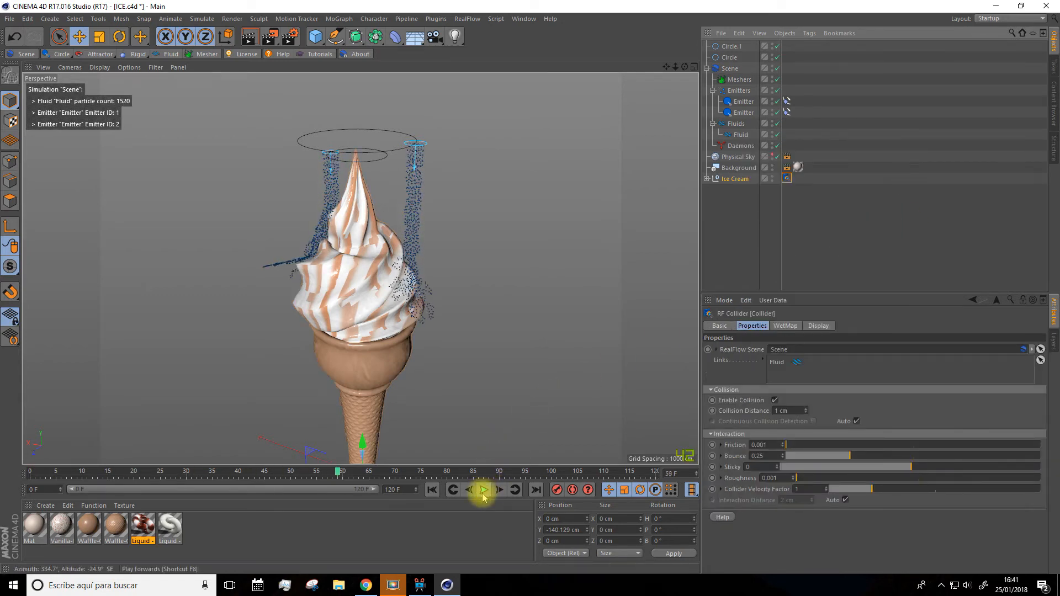
{"action": "left_click", "coordinate": [432, 490]}
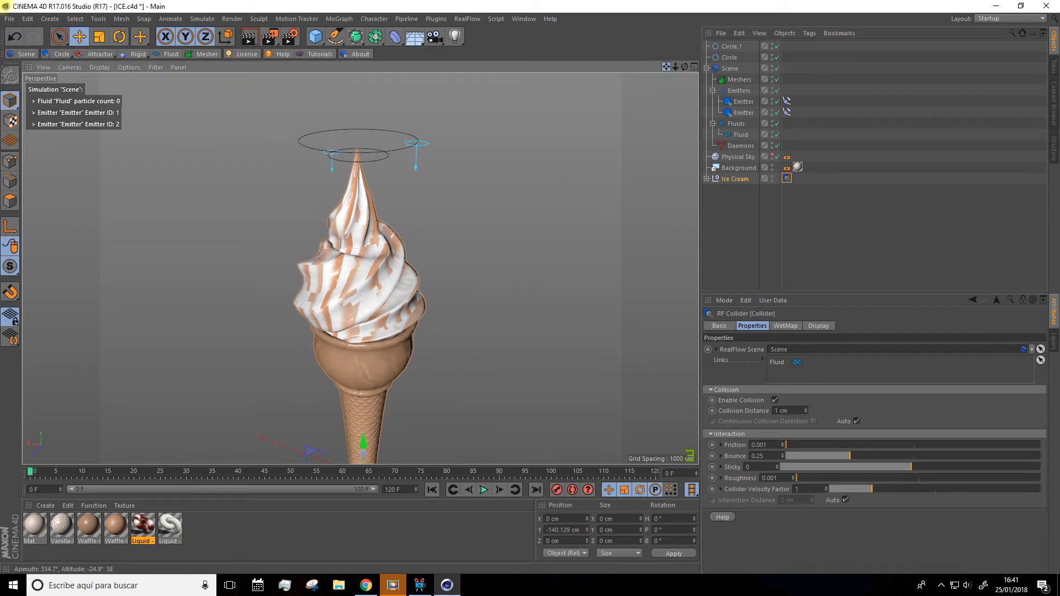
{"action": "key", "text": "ctrl+z"}
Keyframe Position in the Align to Spline tag of the emitter on the larger circle: 0% at frame 0 and 100% at frame 120
{"action": "left_click_drag", "start_coordinate": [666, 67], "coordinate": [635, 57]}
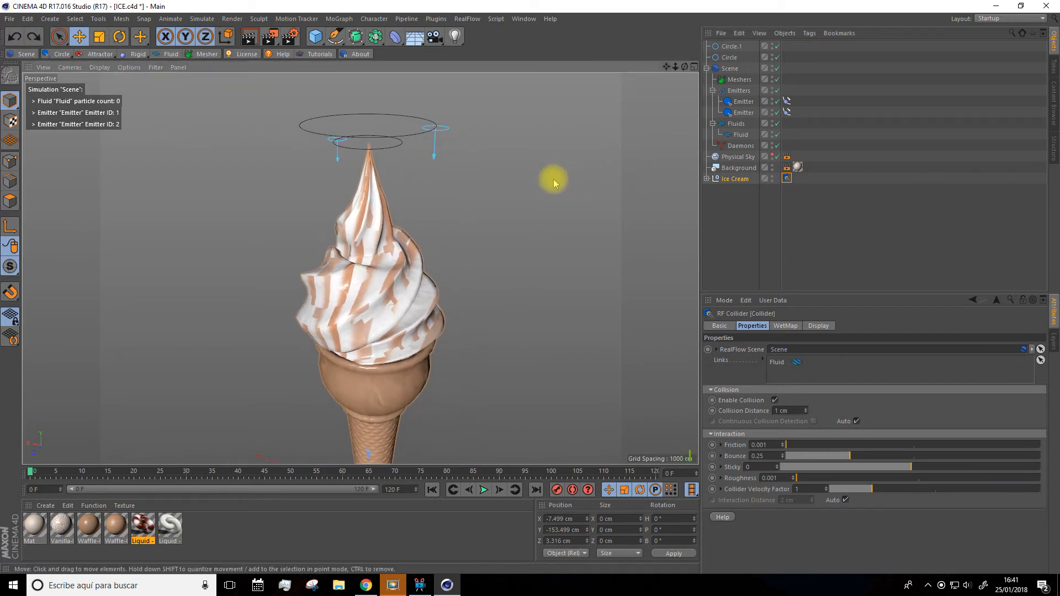
{"action": "left_click_drag", "start_coordinate": [552, 180], "coordinate": [552, 206], "text": "alt"}
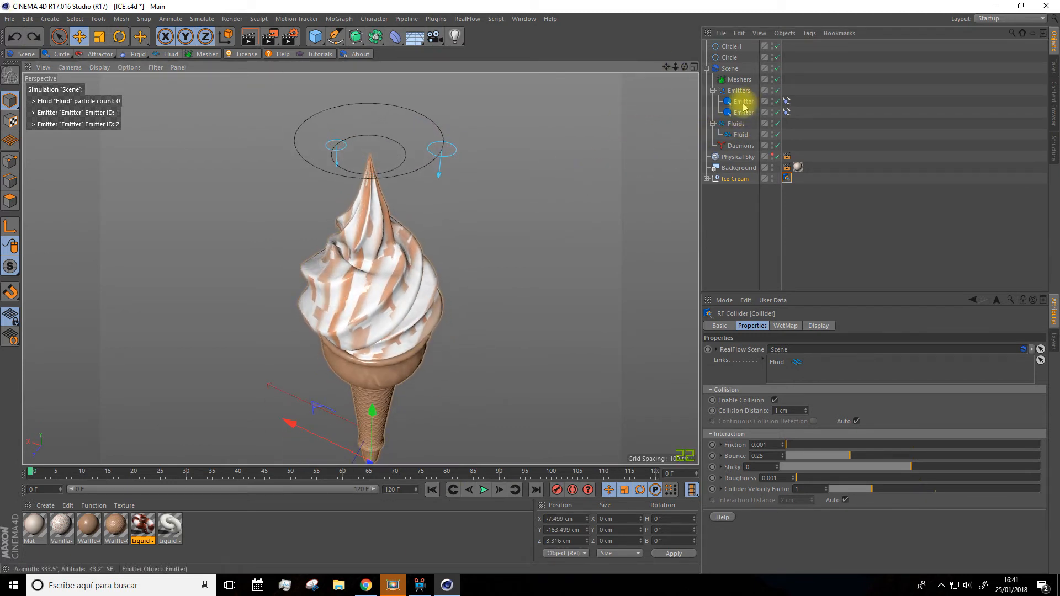
{"action": "left_click", "coordinate": [787, 101]}
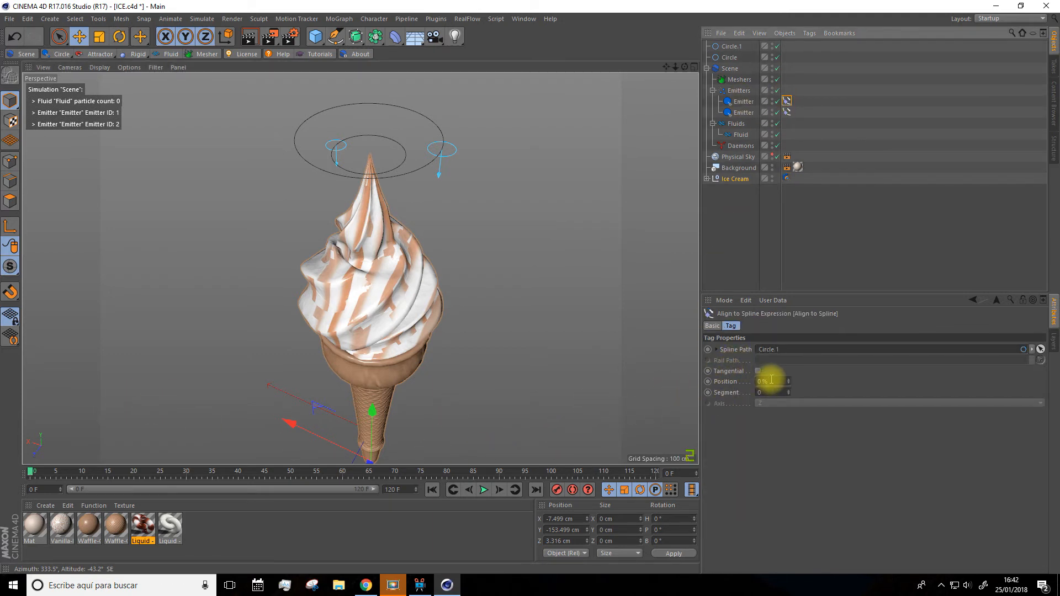
{"action": "left_click", "coordinate": [708, 382]}
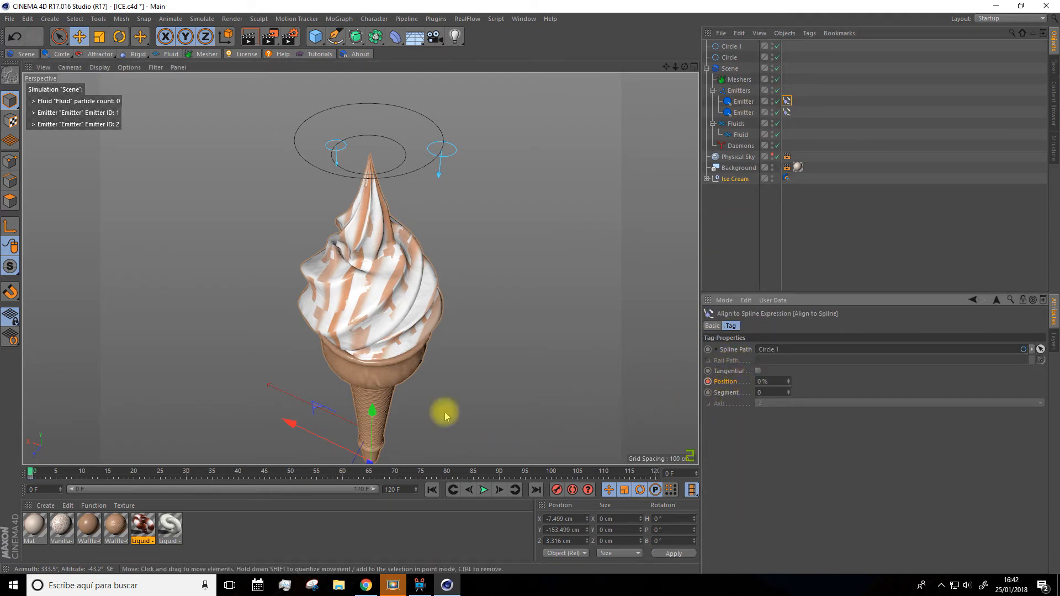
{"action": "left_click_drag", "start_coordinate": [31, 474], "coordinate": [410, 466]}
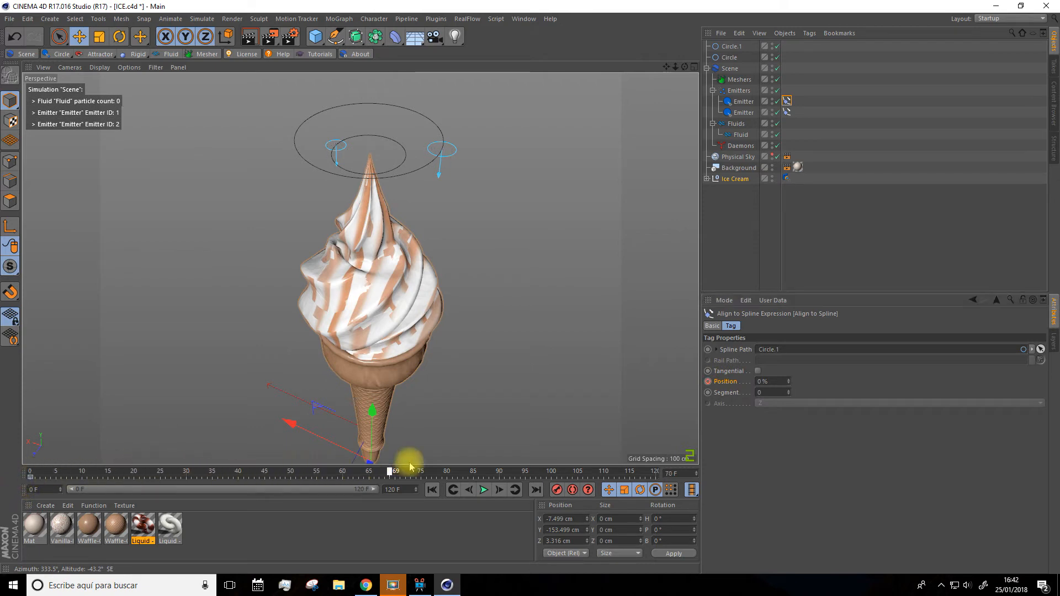
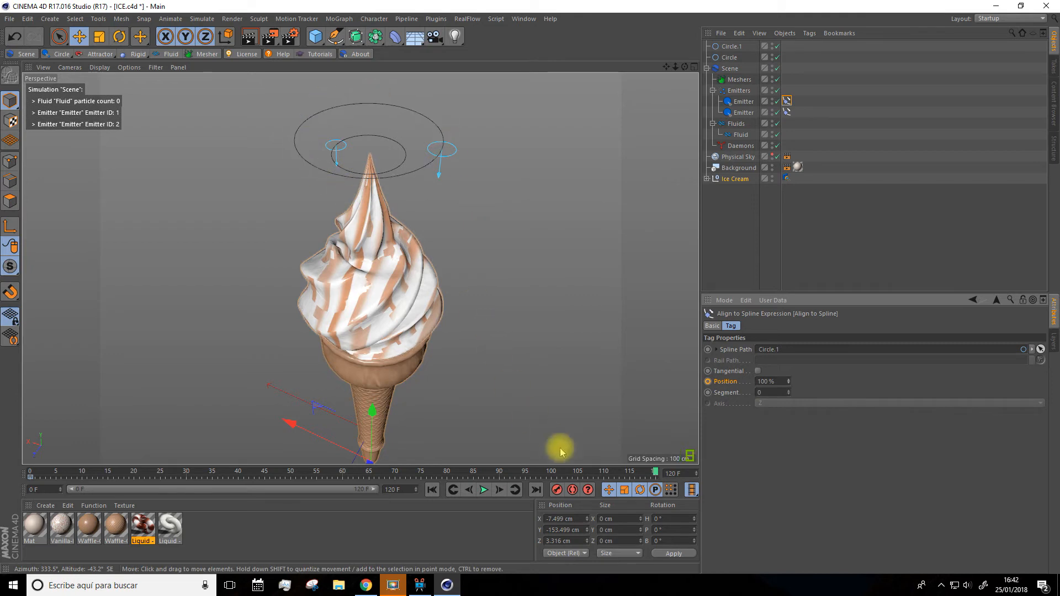
{"action": "left_click", "coordinate": [708, 382]}
{"action": "left_click_drag", "start_coordinate": [656, 475], "coordinate": [17, 483]}
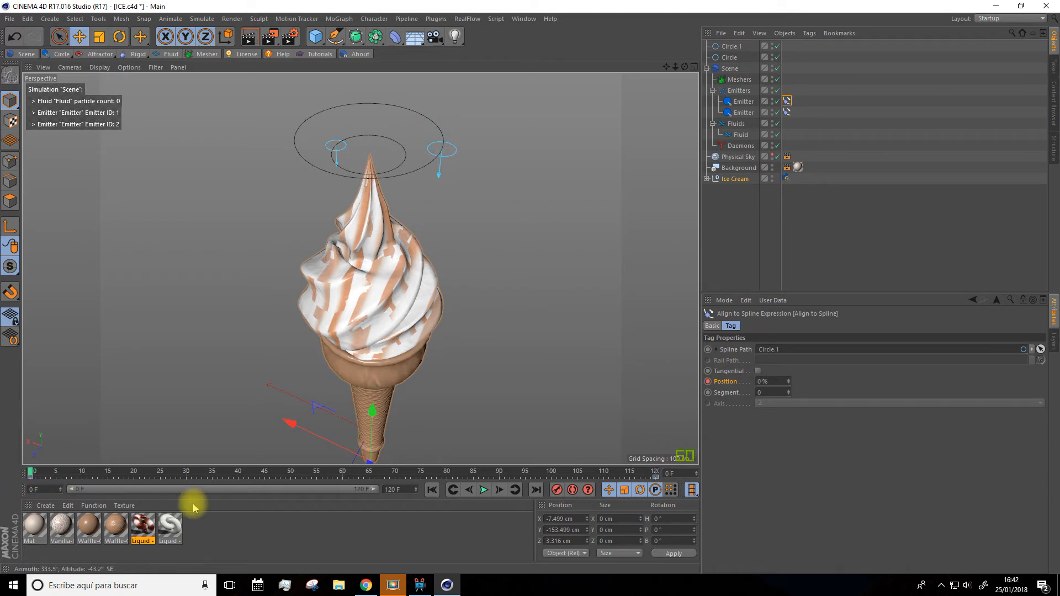
Preview the moving emitter, then lengthen the animation to 150 frames and extend the visible range to frame 150
{"action": "left_click", "coordinate": [483, 489]}
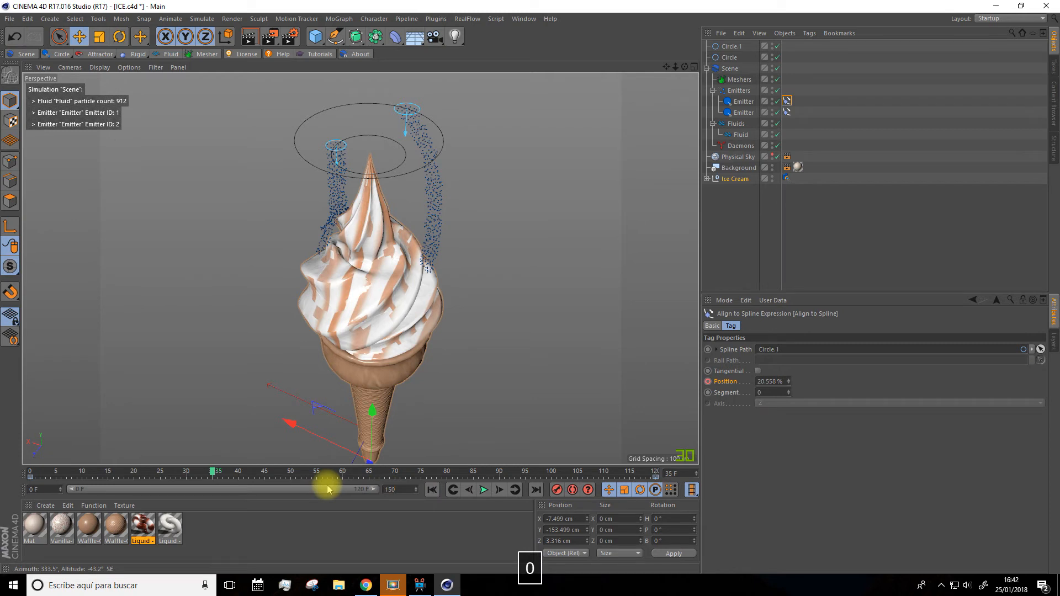
{"action": "left_click", "coordinate": [295, 520]}
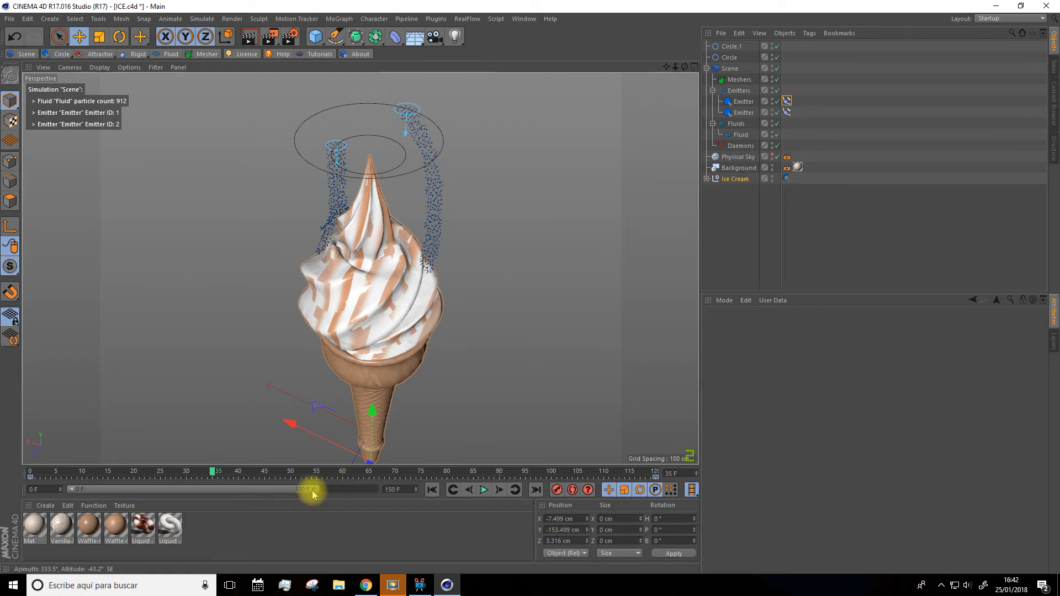
{"action": "left_click_drag", "start_coordinate": [311, 490], "coordinate": [391, 489]}
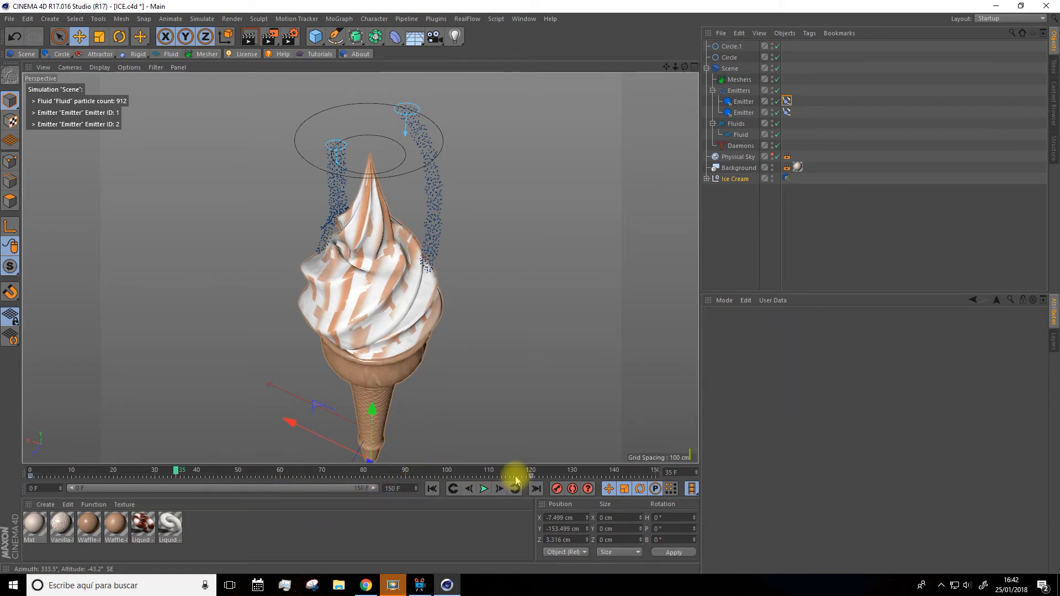
Move the emitter's 100% Position key to frame 140 and replay the simulation from the start
{"action": "left_click", "coordinate": [533, 476]}
{"action": "left_click_drag", "start_coordinate": [540, 481], "coordinate": [651, 505]}
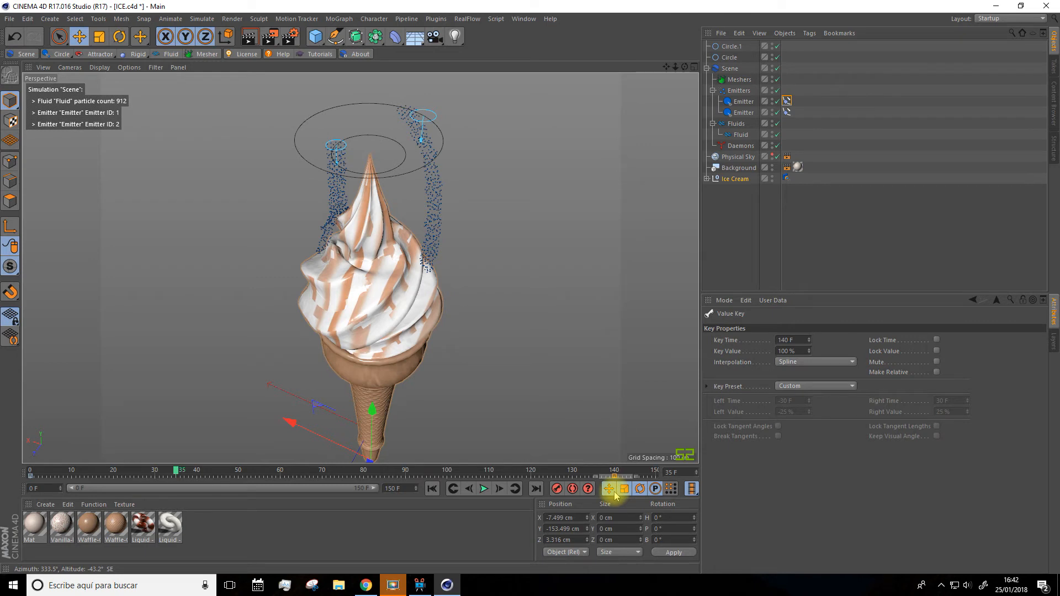
{"action": "left_click", "coordinate": [440, 491]}
{"action": "left_click", "coordinate": [480, 489]}
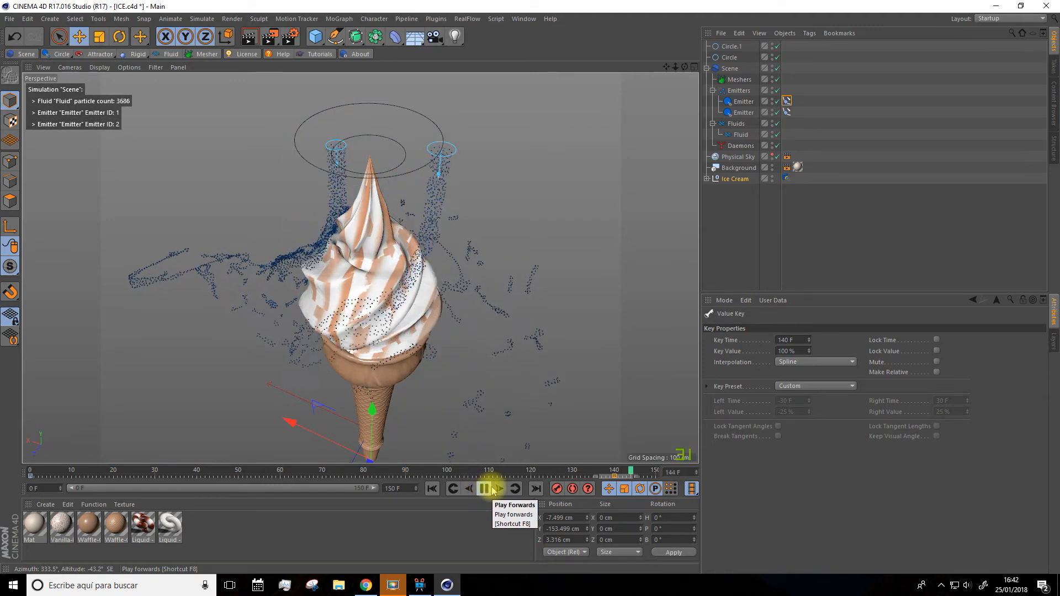
{"action": "left_click", "coordinate": [483, 491]}
{"action": "left_click", "coordinate": [432, 489]}
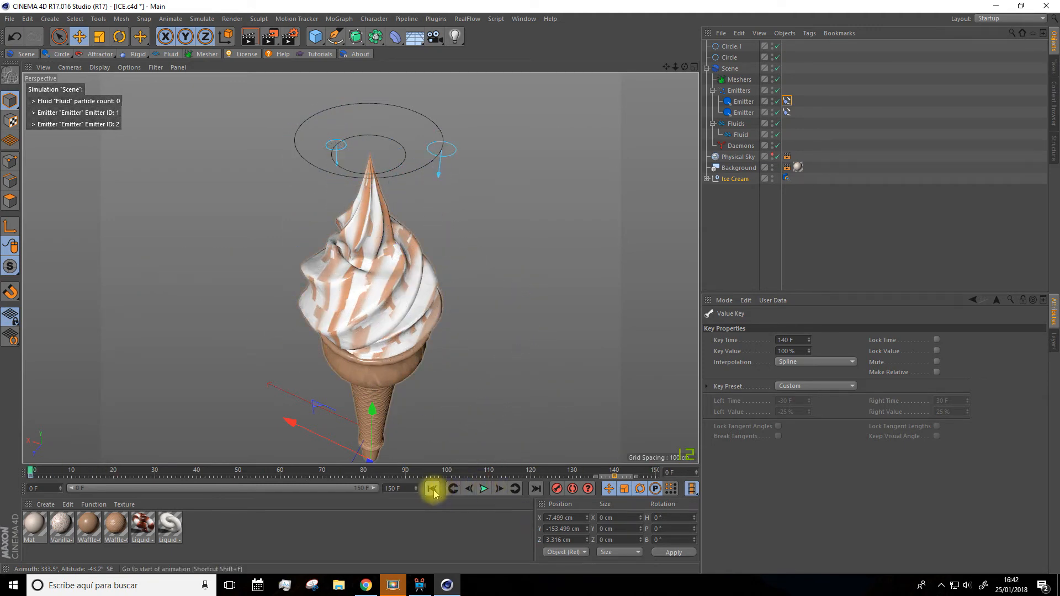
Keyframe Position in the Align to Spline tag of the emitter on the smaller circle: 0% at frame 0 and 100% at frame 140
{"action": "left_click", "coordinate": [742, 103]}
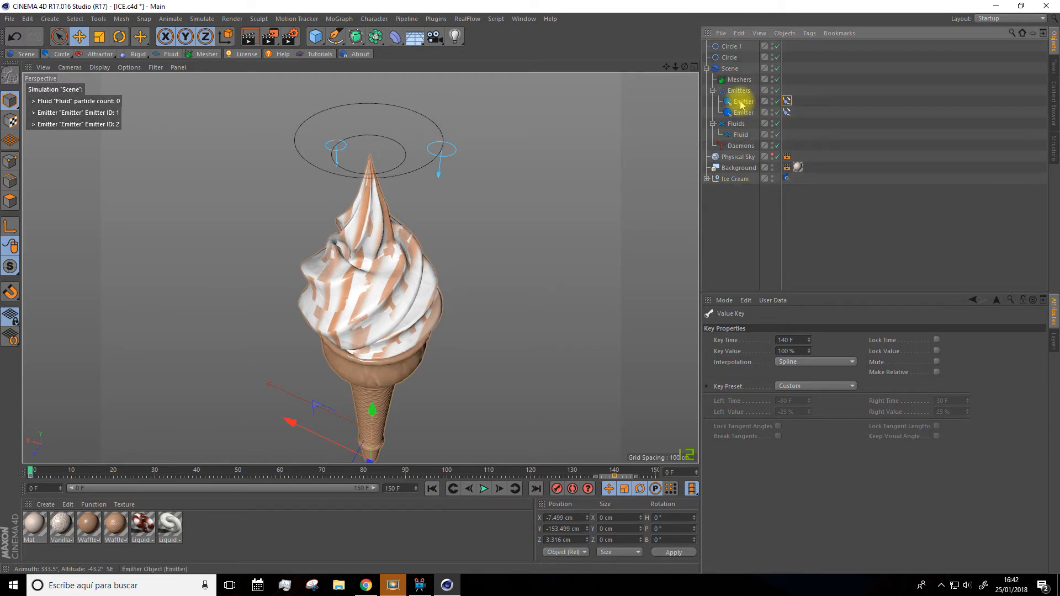
{"action": "left_click", "coordinate": [786, 113]}
{"action": "left_click", "coordinate": [731, 382]}
{"action": "left_click_drag", "start_coordinate": [31, 473], "coordinate": [614, 492]}
{"action": "left_click_drag", "start_coordinate": [789, 382], "coordinate": [788, 400]}
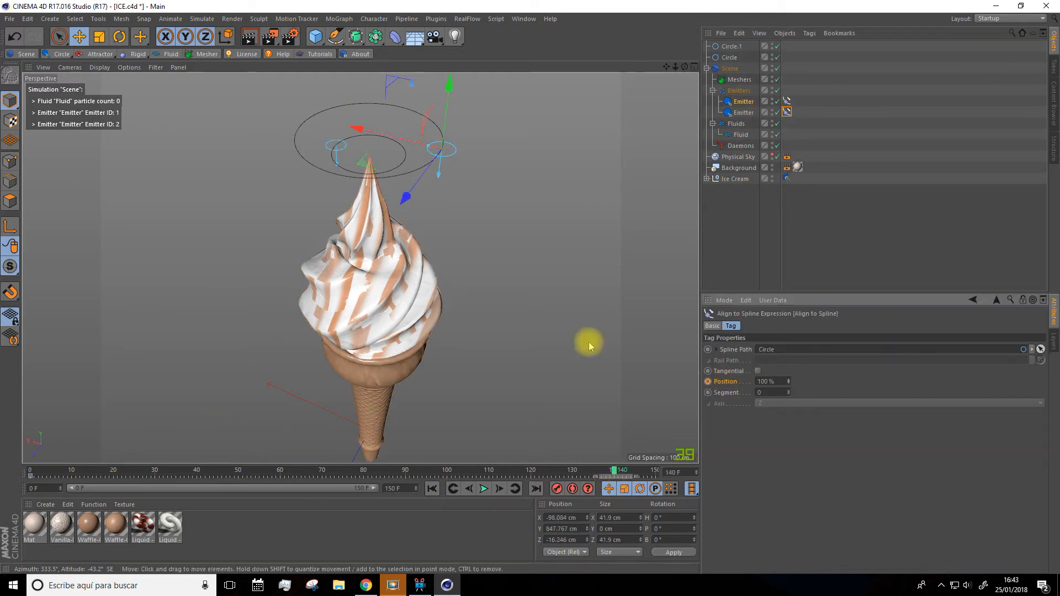
Play the simulation to check both emitters circling above the ice cream, and return to frame 0
{"action": "left_click", "coordinate": [483, 489]}
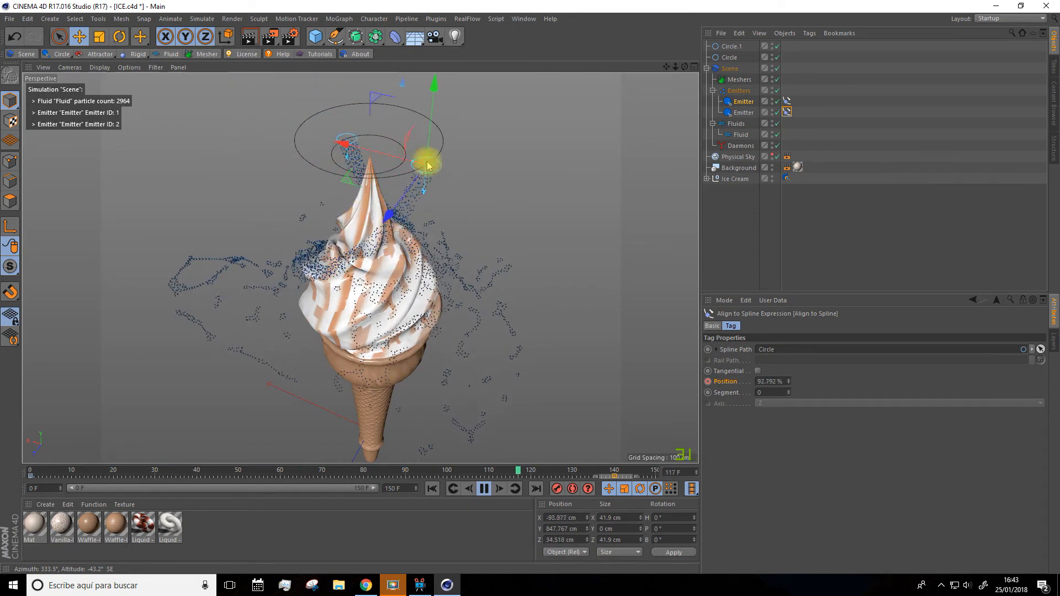
{"action": "left_click", "coordinate": [486, 488]}
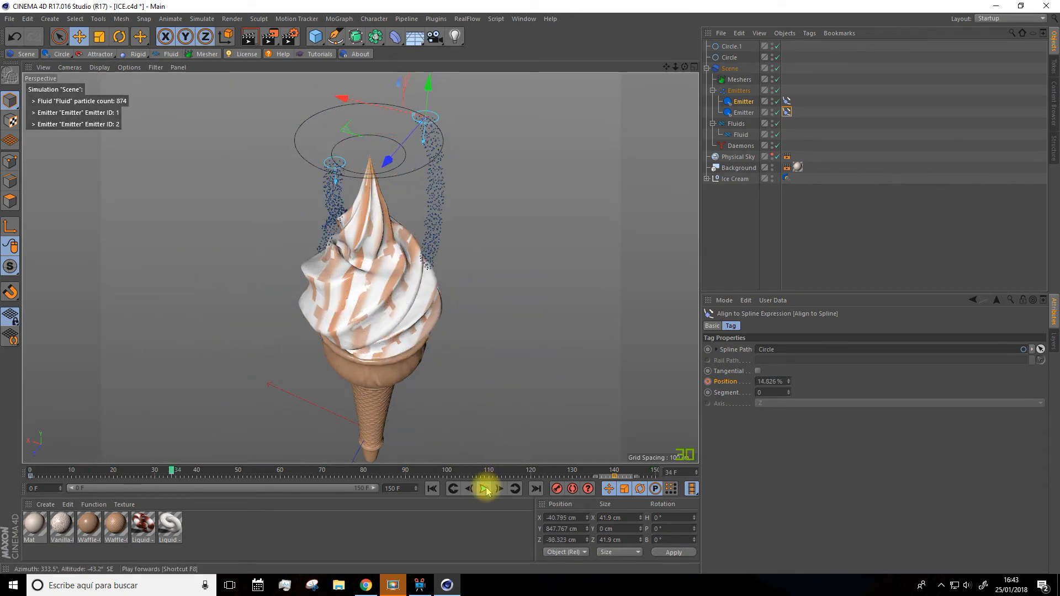
{"action": "left_click", "coordinate": [432, 489]}
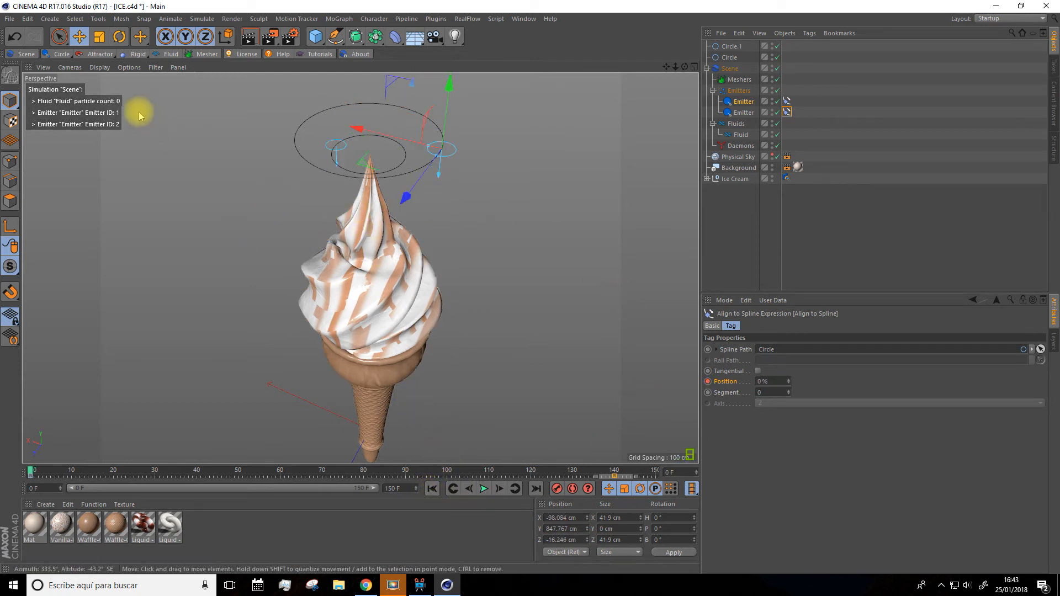
Add a Gravity daemon to the RealFlow scene
{"action": "left_click", "coordinate": [111, 56]}
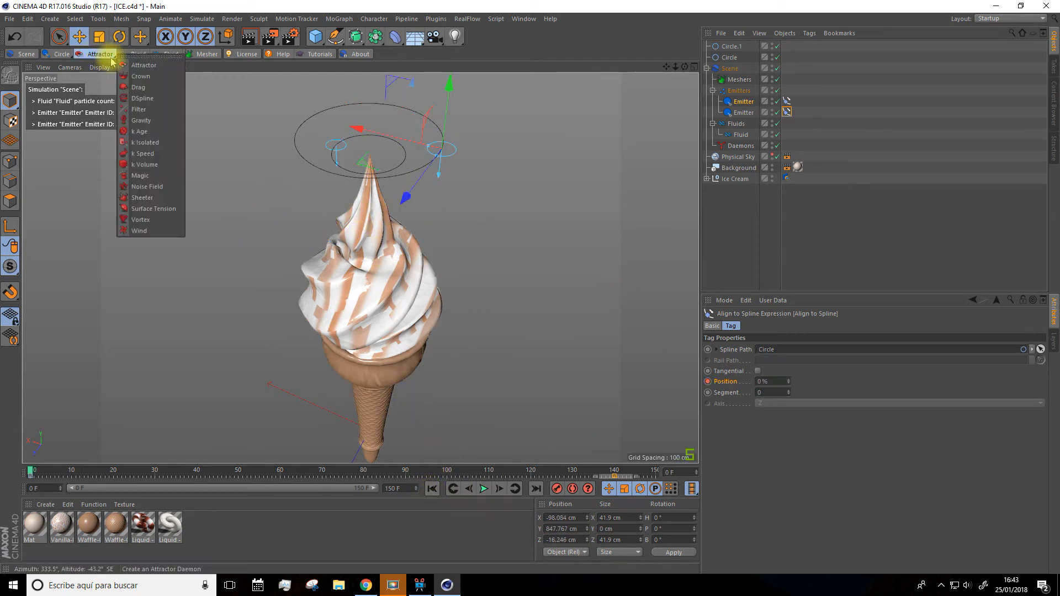
{"action": "left_click", "coordinate": [147, 121]}
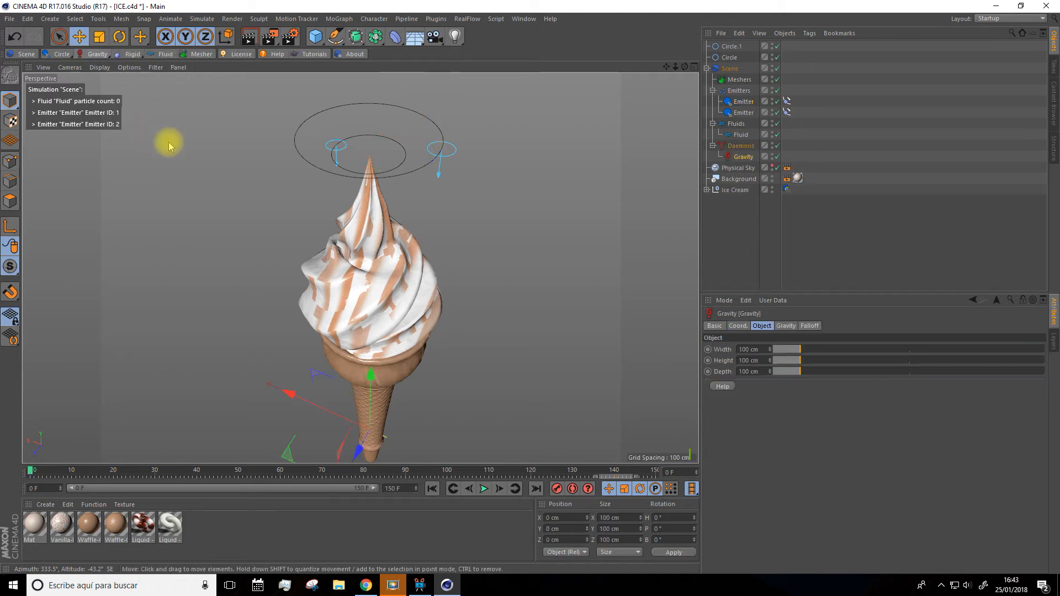
{"action": "left_click_drag", "start_coordinate": [665, 65], "coordinate": [601, 3]}
{"action": "scroll", "coordinate": [361, 268], "scroll_direction": "down", "scroll_amount": 3}
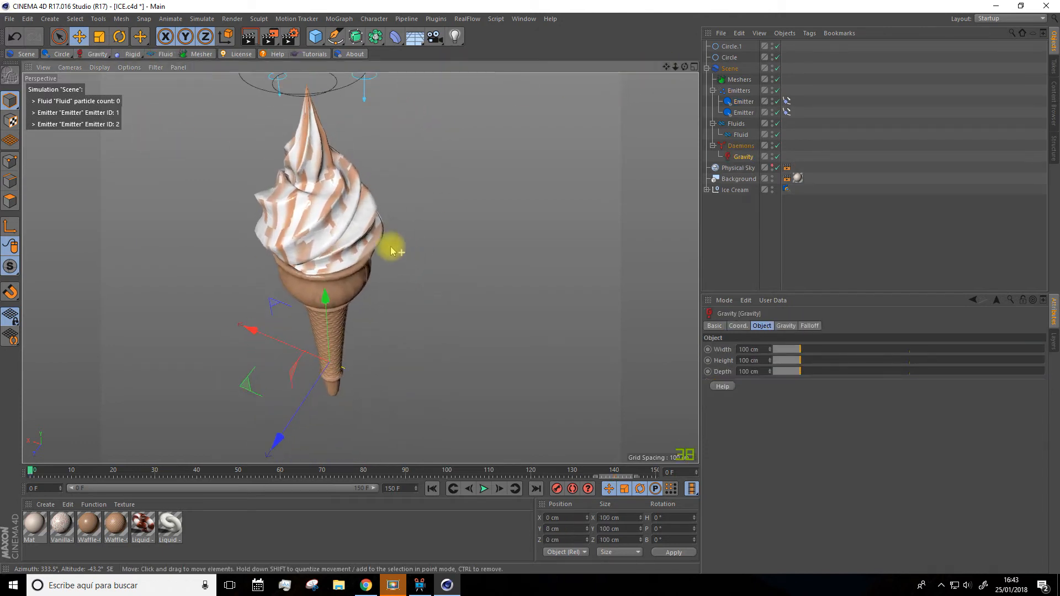
Add a k Age daemon to the RealFlow scene and set its Life to 5
{"action": "left_click", "coordinate": [92, 56]}
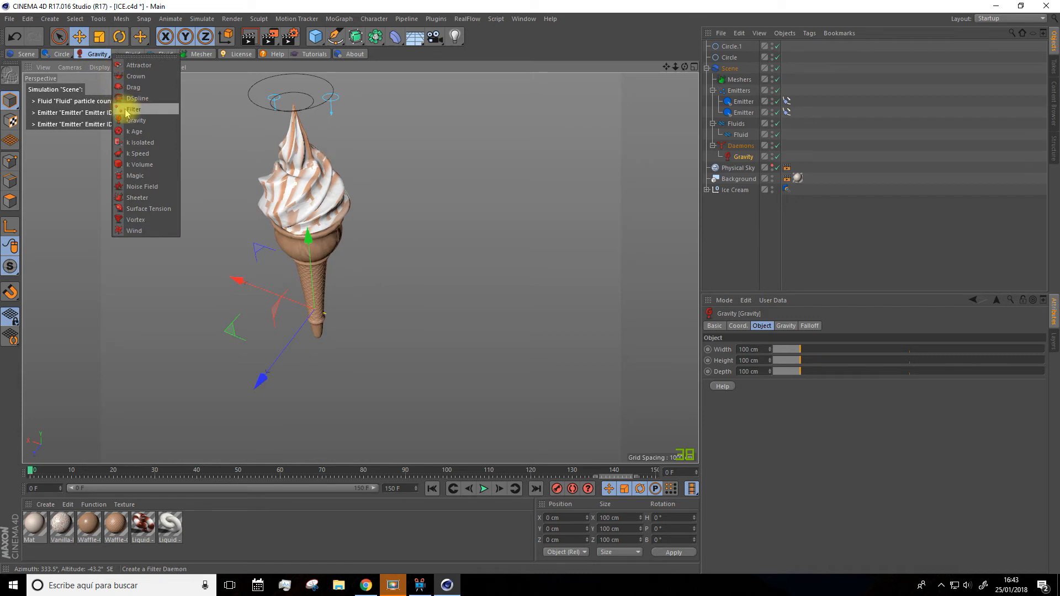
{"action": "left_click", "coordinate": [141, 136]}
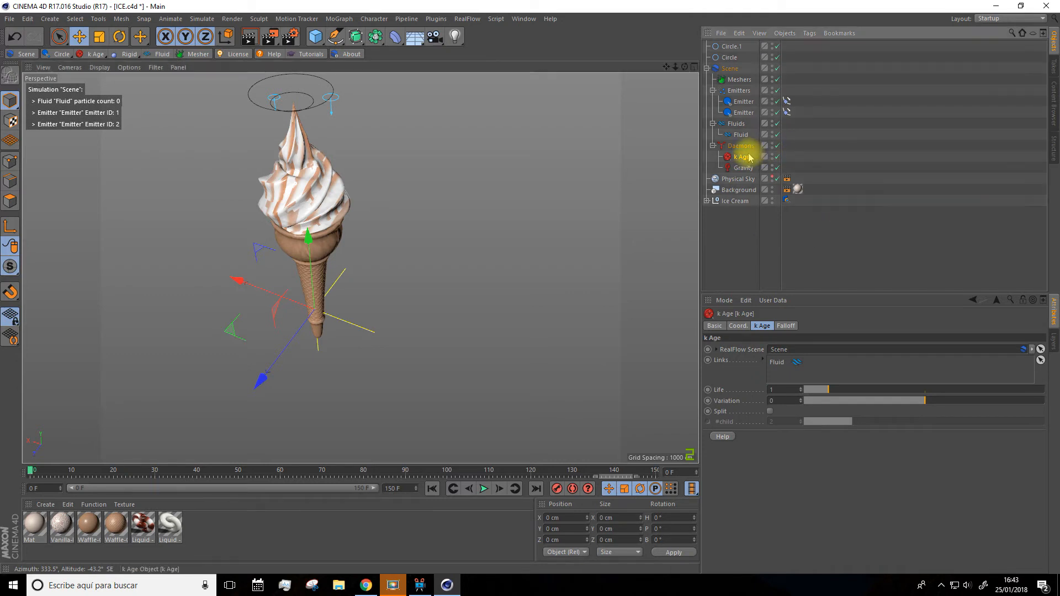
{"action": "left_click_drag", "start_coordinate": [902, 391], "coordinate": [920, 391]}
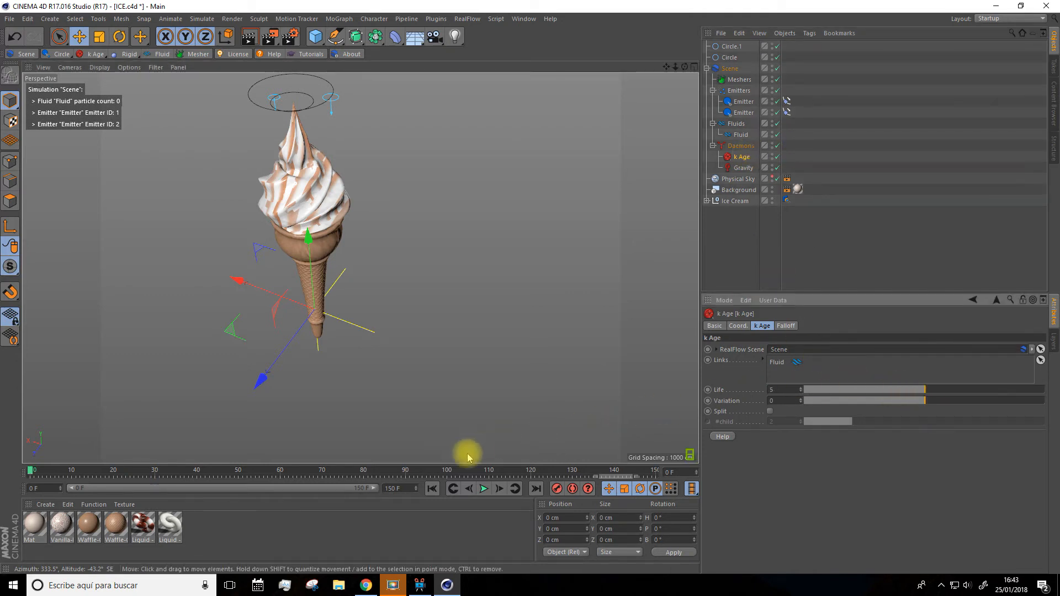
Play the simulation to check how far the fluid particles fall below the ice cream cone
{"action": "left_click", "coordinate": [484, 489]}
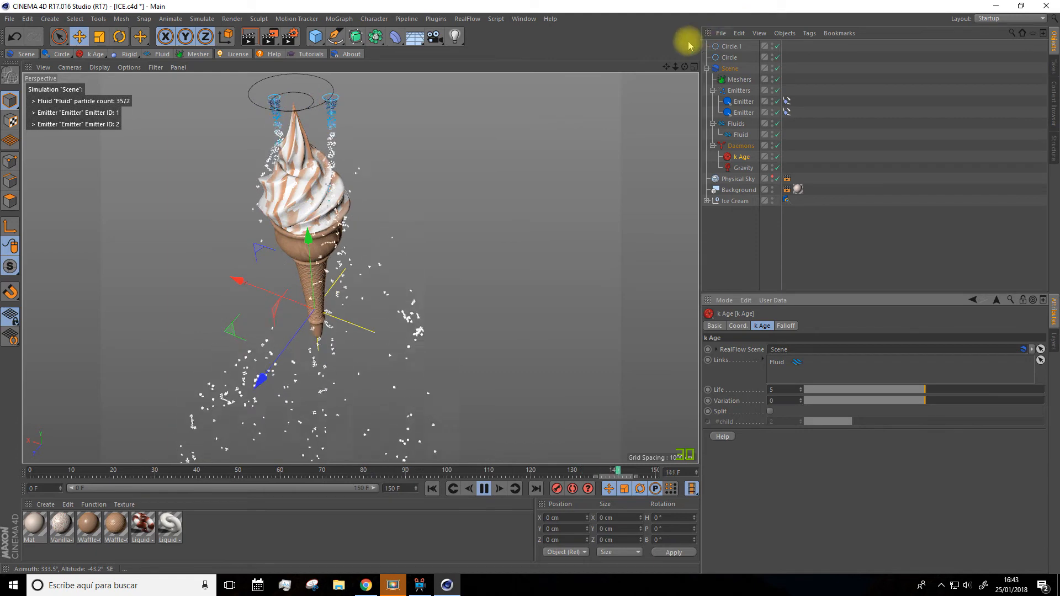
{"action": "middle_click_drag", "start_coordinate": [438, 246], "coordinate": [413, 119], "text": "alt"}
{"action": "scroll", "coordinate": [421, 275], "scroll_direction": "down", "scroll_amount": 6}
{"action": "scroll", "coordinate": [479, 329], "scroll_direction": "down", "scroll_amount": 6}
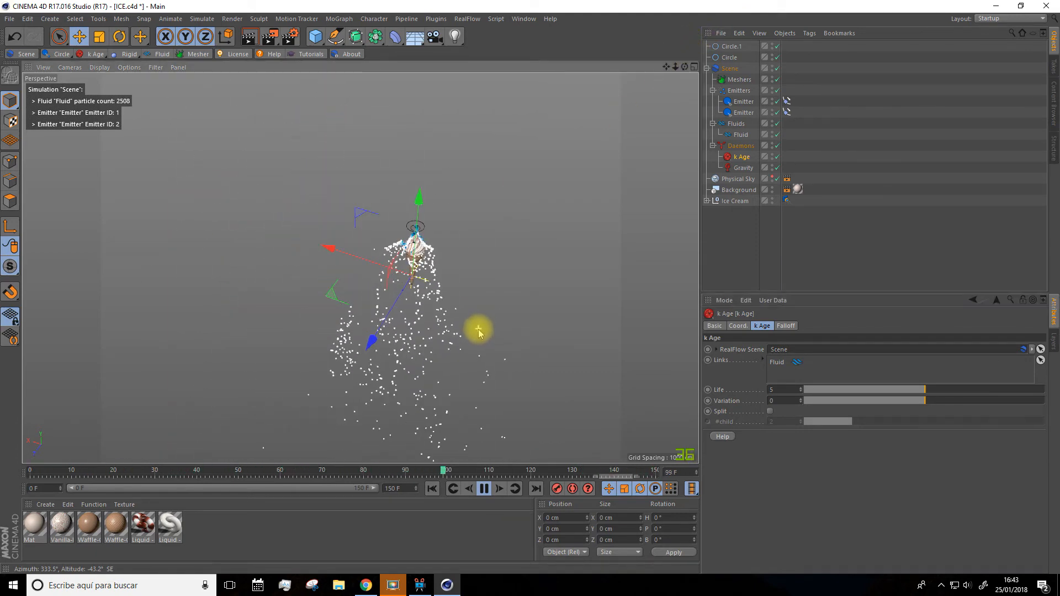
{"action": "left_click_drag", "start_coordinate": [666, 66], "coordinate": [650, 1]}
{"action": "left_click_drag", "start_coordinate": [669, 66], "coordinate": [657, 102]}
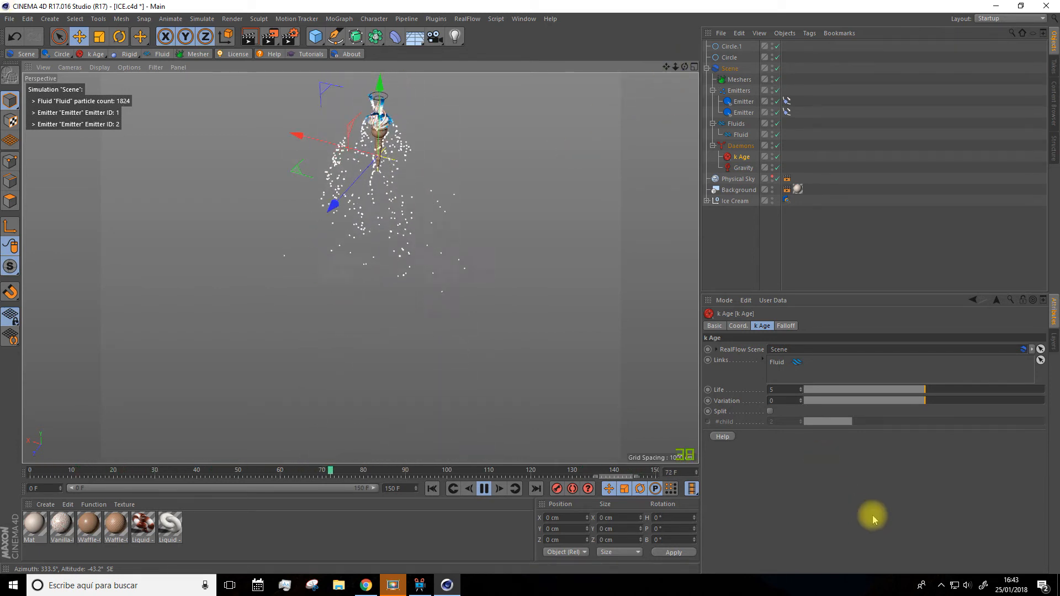
Set the k Age daemon's Life to 2 and stop the simulation playback near the end of the timeline
{"action": "left_click_drag", "start_coordinate": [911, 389], "coordinate": [899, 393]}
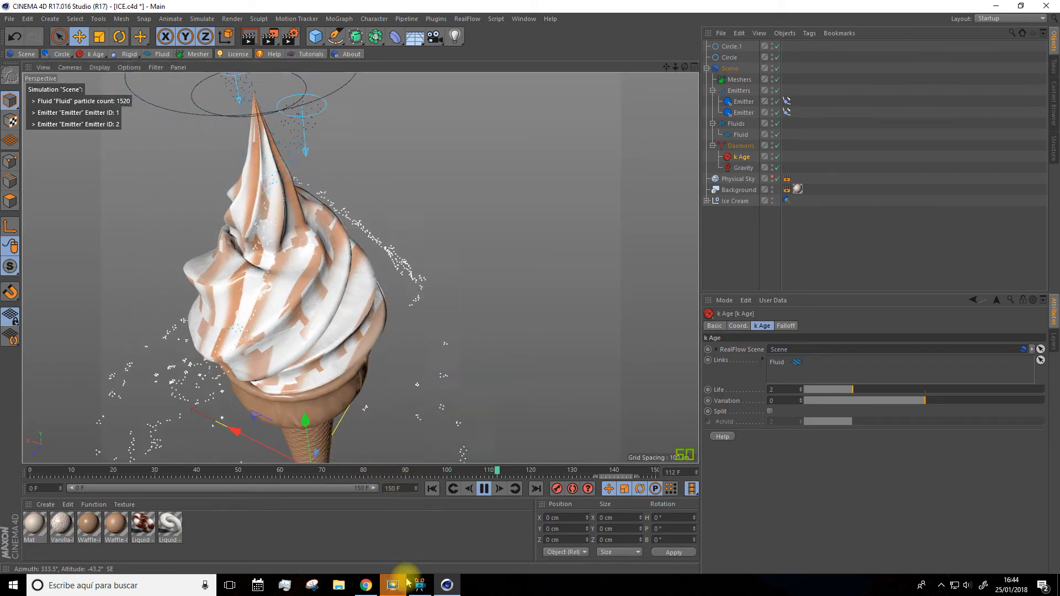
{"action": "left_click", "coordinate": [484, 489]}
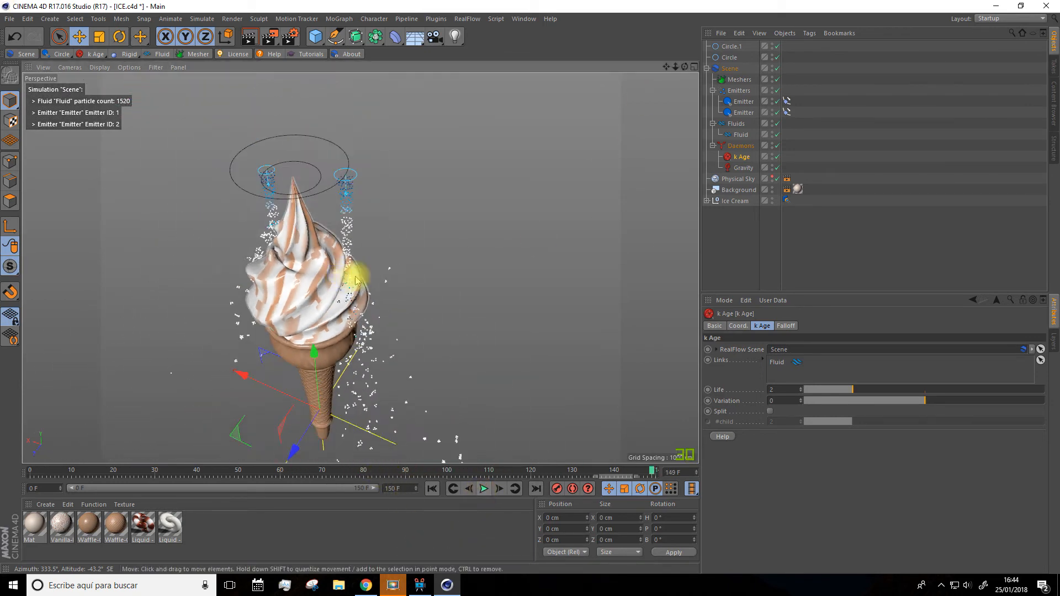
{"action": "left_click_drag", "start_coordinate": [667, 68], "coordinate": [742, 3]}
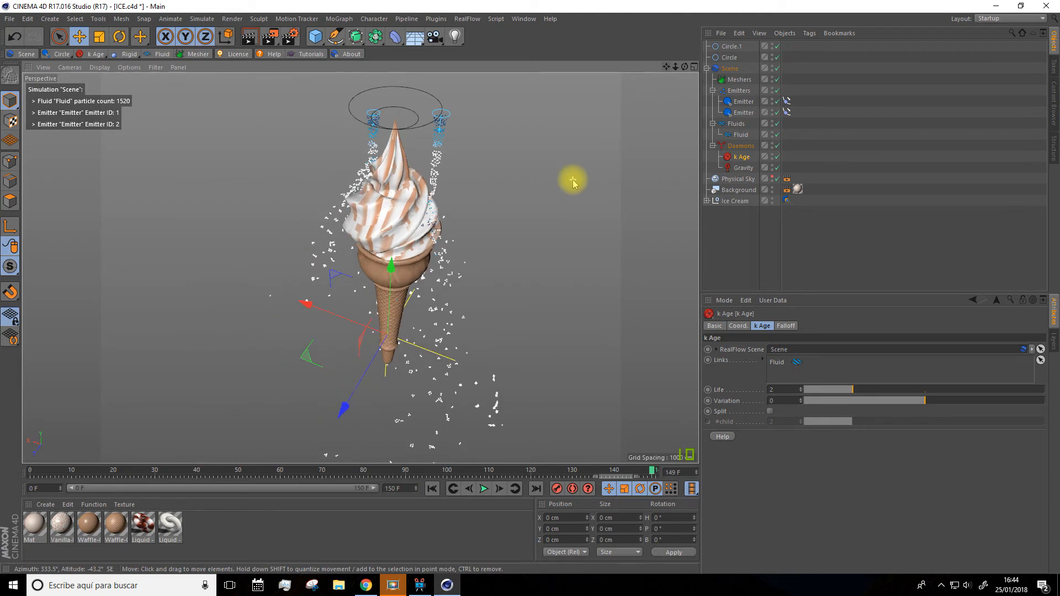
{"action": "mouse_move", "coordinate": [666, 67]}
{"action": "left_mouse_down"}
{"action": "mouse_move", "coordinate": [646, 71]}
{"action": "mouse_move", "coordinate": [654, 74]}
{"action": "left_mouse_up"}
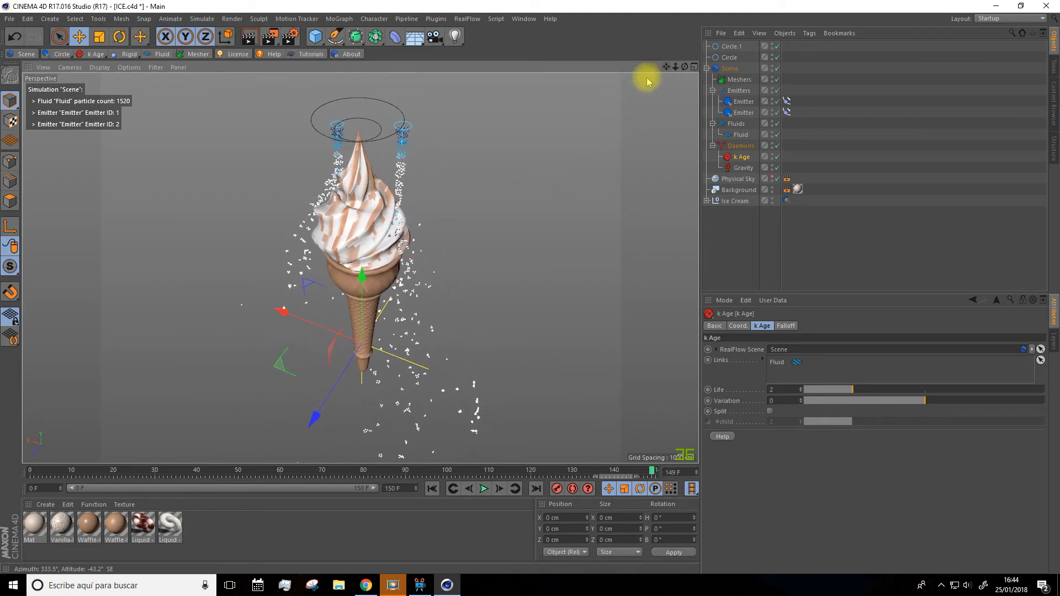
{"action": "left_click", "coordinate": [530, 213]}
{"action": "scroll", "coordinate": [499, 233], "scroll_direction": "down", "scroll_amount": 2}
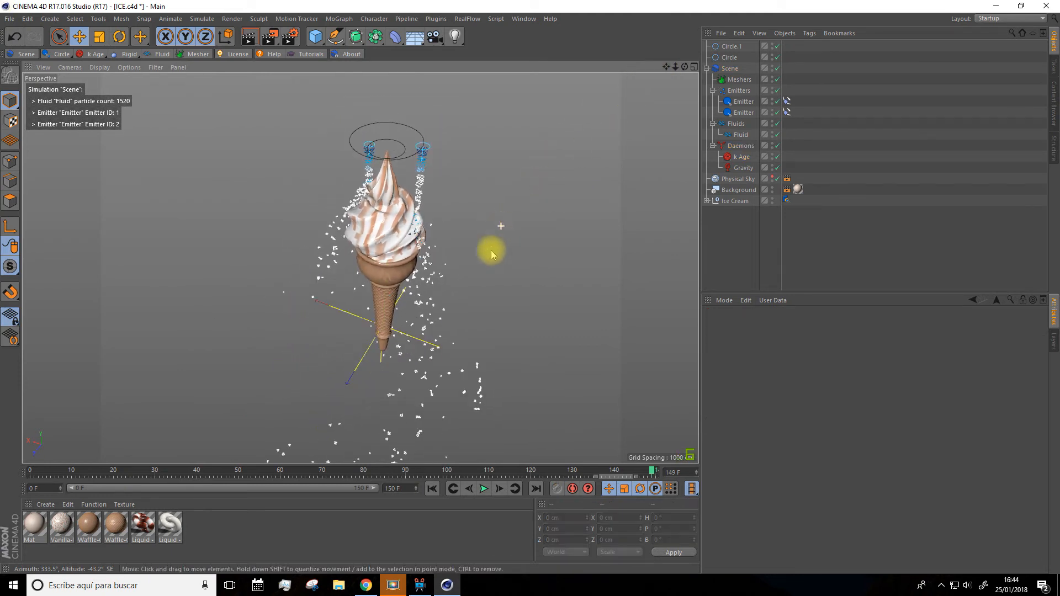
{"action": "left_click_drag", "start_coordinate": [483, 286], "coordinate": [438, 154], "text": "alt"}
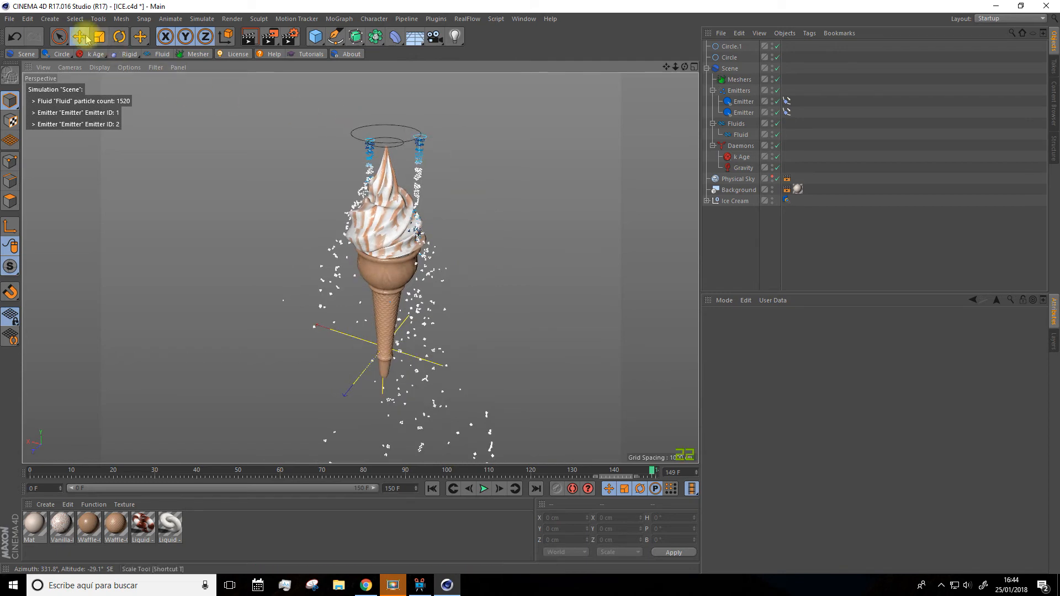
Save the project under the new file name ICE2 in the RENDERS folder
{"action": "left_click", "coordinate": [10, 22]}
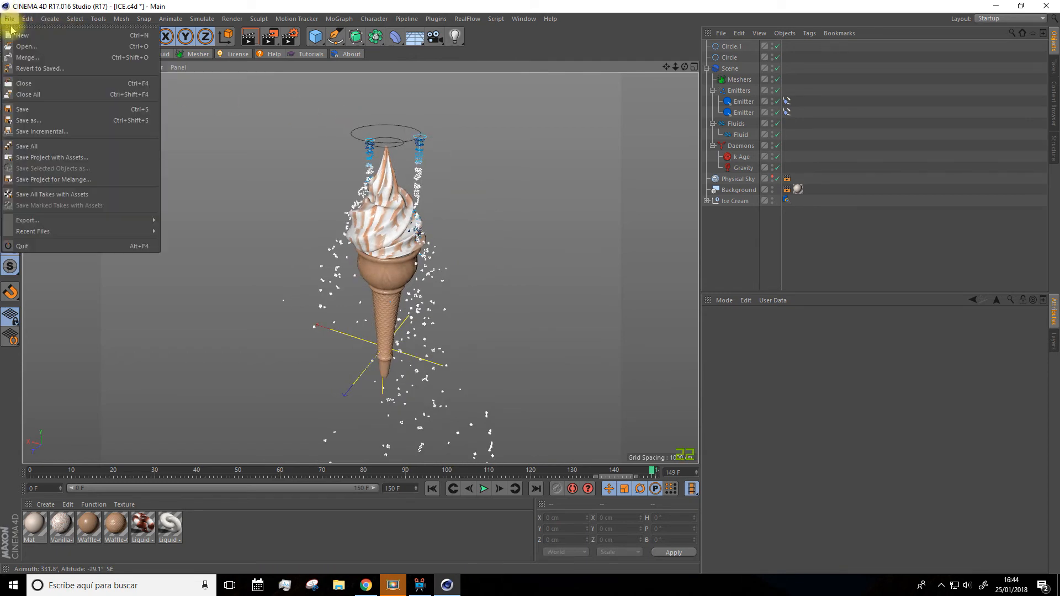
{"action": "left_click", "coordinate": [29, 122]}
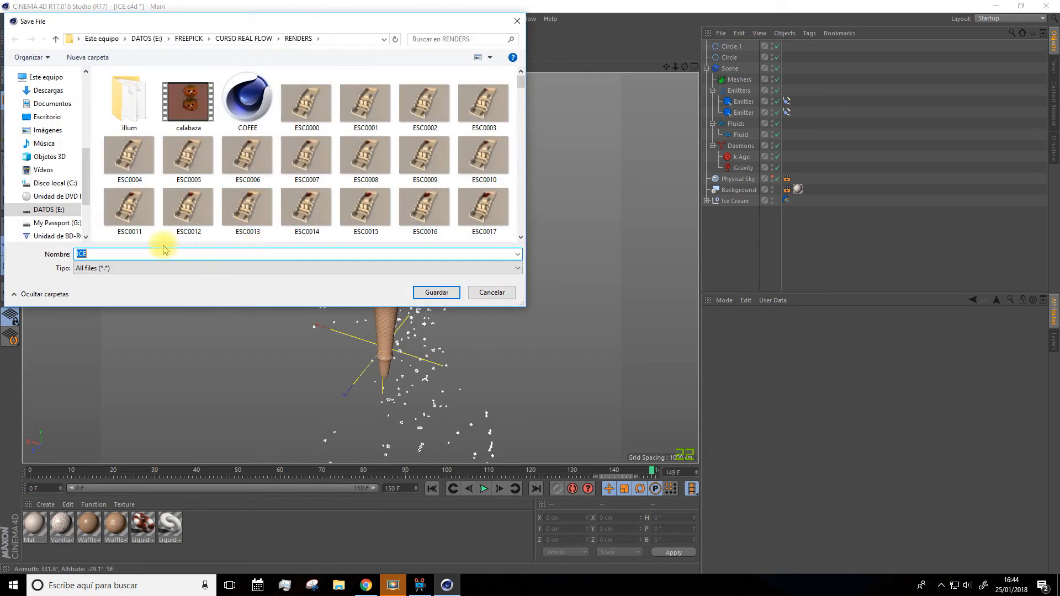
{"action": "type", "text": "2"}
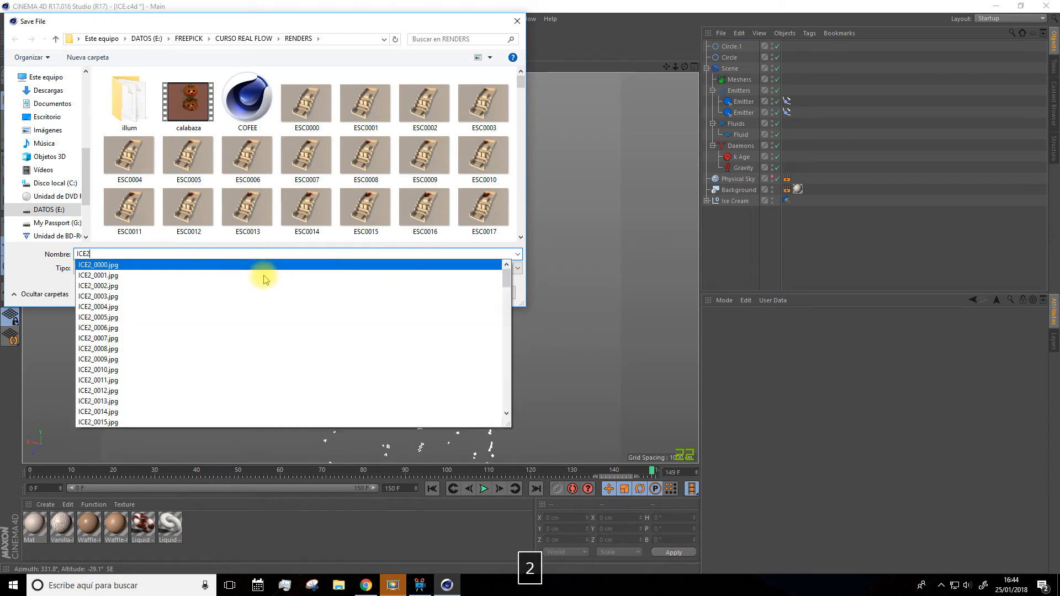
{"action": "left_click", "coordinate": [524, 298]}
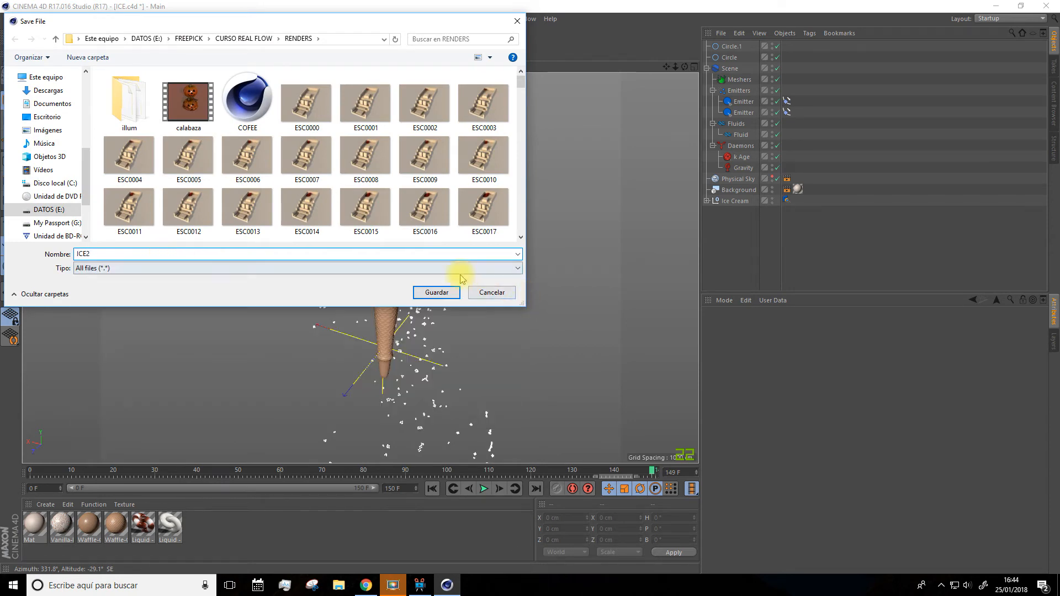
{"action": "left_click", "coordinate": [437, 292]}
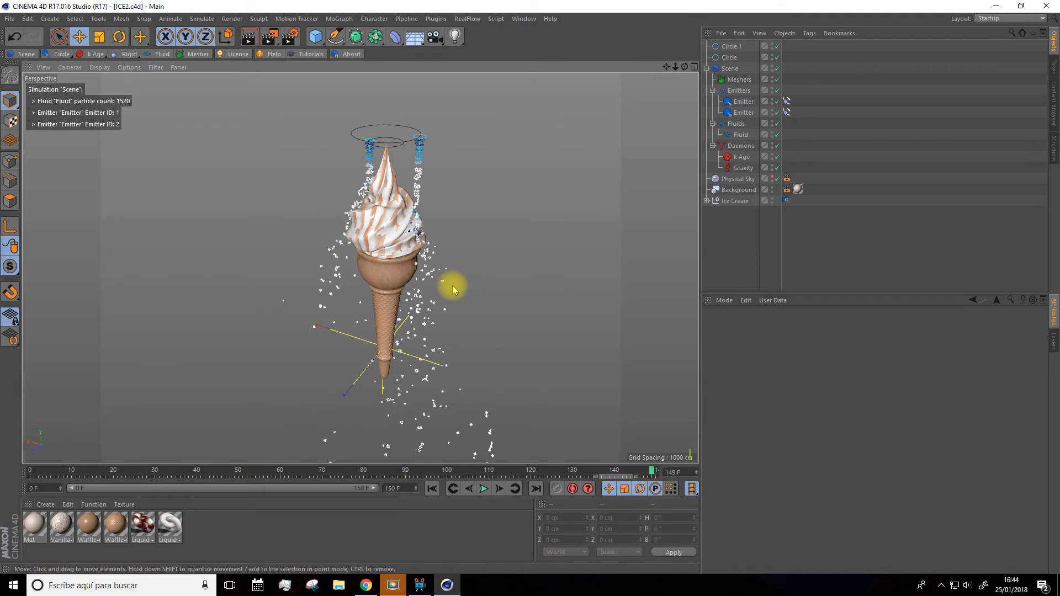
Add a Mesher linked to the fluid in the RealFlow scene
{"action": "left_click_drag", "start_coordinate": [458, 284], "coordinate": [457, 283], "text": "alt"}
{"action": "left_click_drag", "start_coordinate": [666, 67], "coordinate": [645, 92]}
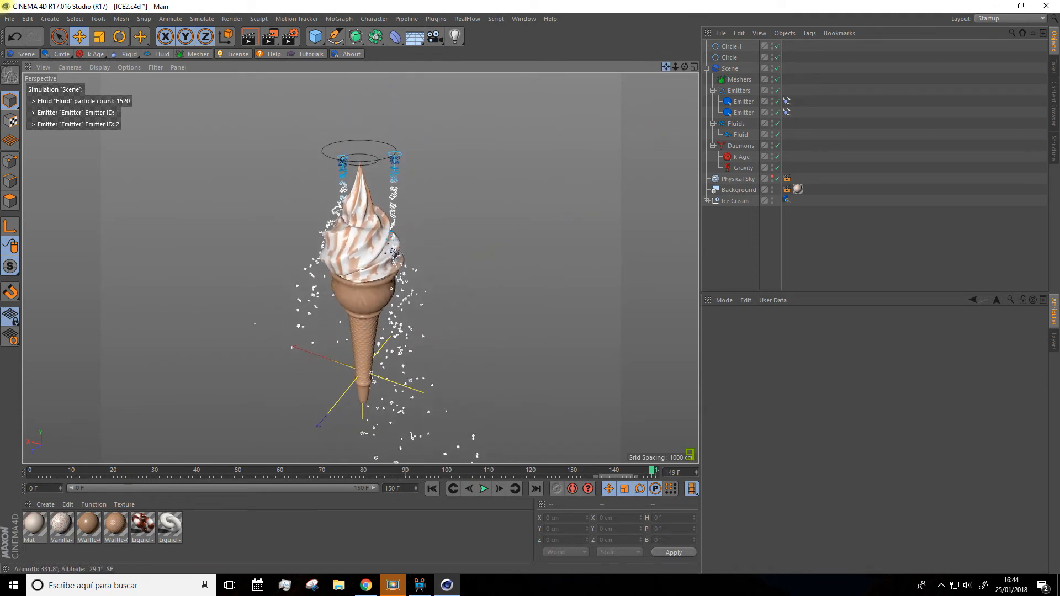
{"action": "left_click", "coordinate": [201, 55]}
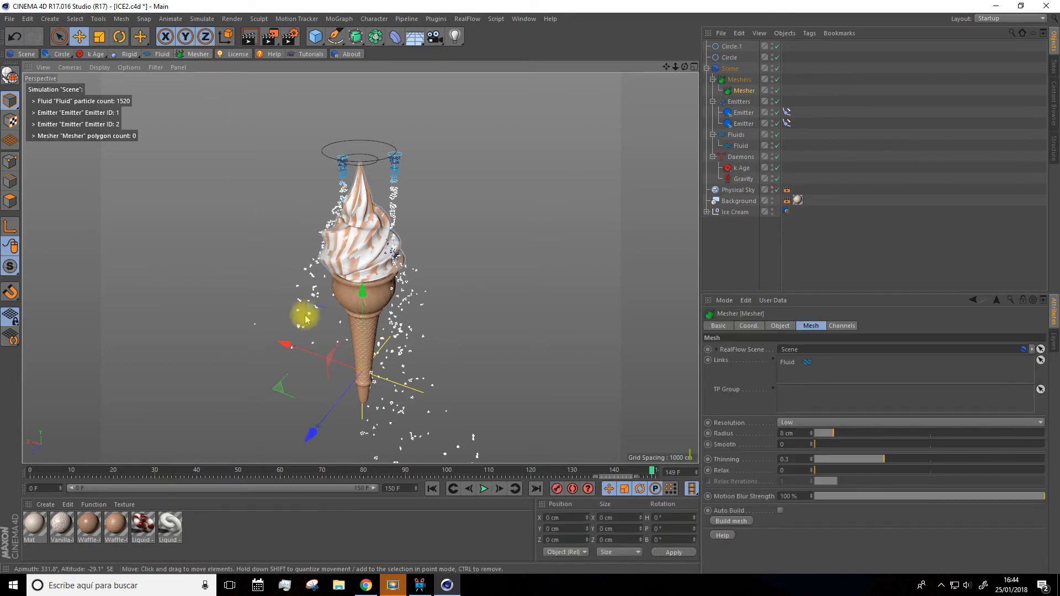
Play the simulation from frame 0 to check the fluid mesh on the ice cream, and return to frame 0
{"action": "left_click", "coordinate": [432, 488]}
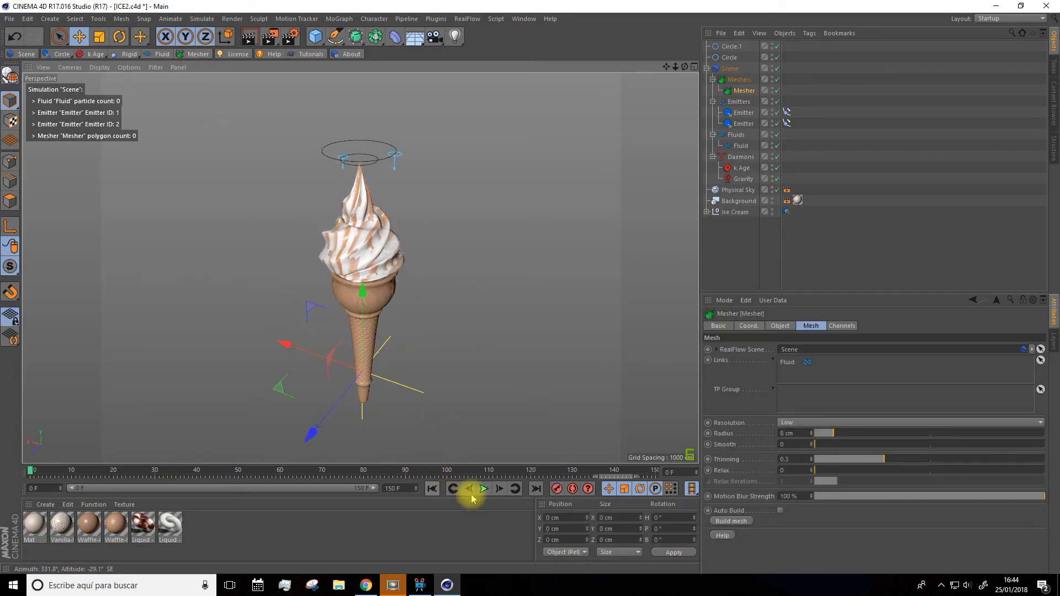
{"action": "left_click", "coordinate": [483, 488]}
{"action": "scroll", "coordinate": [374, 219], "scroll_direction": "up", "scroll_amount": 4}
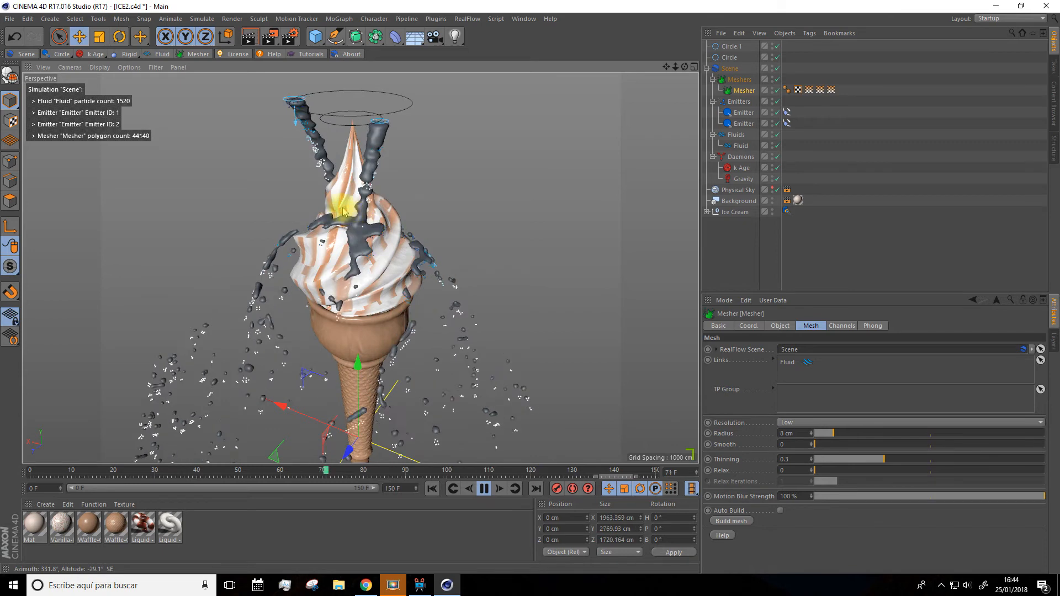
{"action": "left_click", "coordinate": [483, 488]}
{"action": "left_click", "coordinate": [433, 489]}
Change the Fluid object's type to Viscoelastic
{"action": "left_click", "coordinate": [741, 146]}
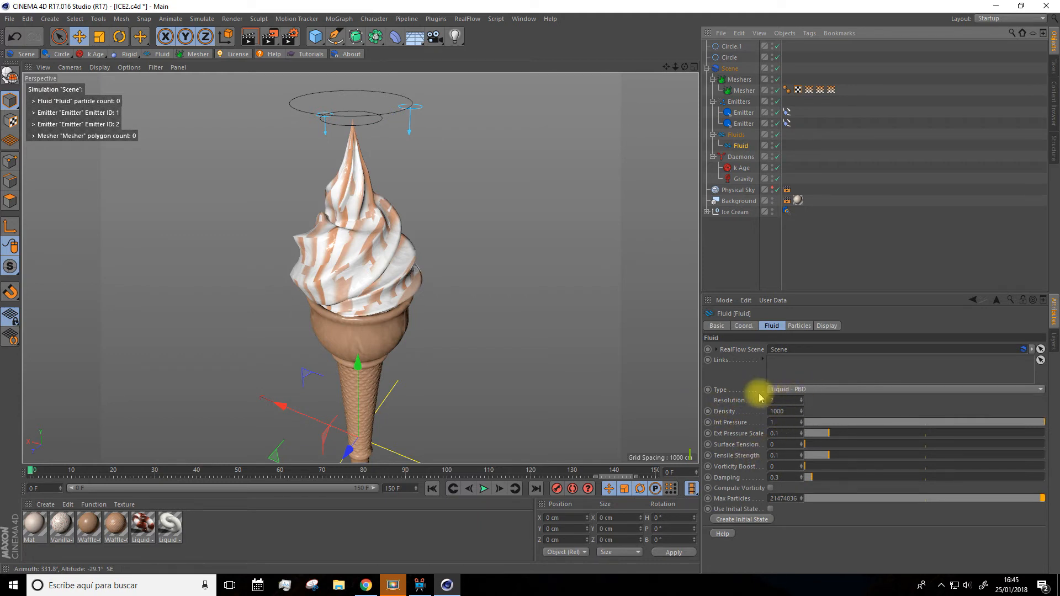
{"action": "left_click", "coordinate": [802, 390]}
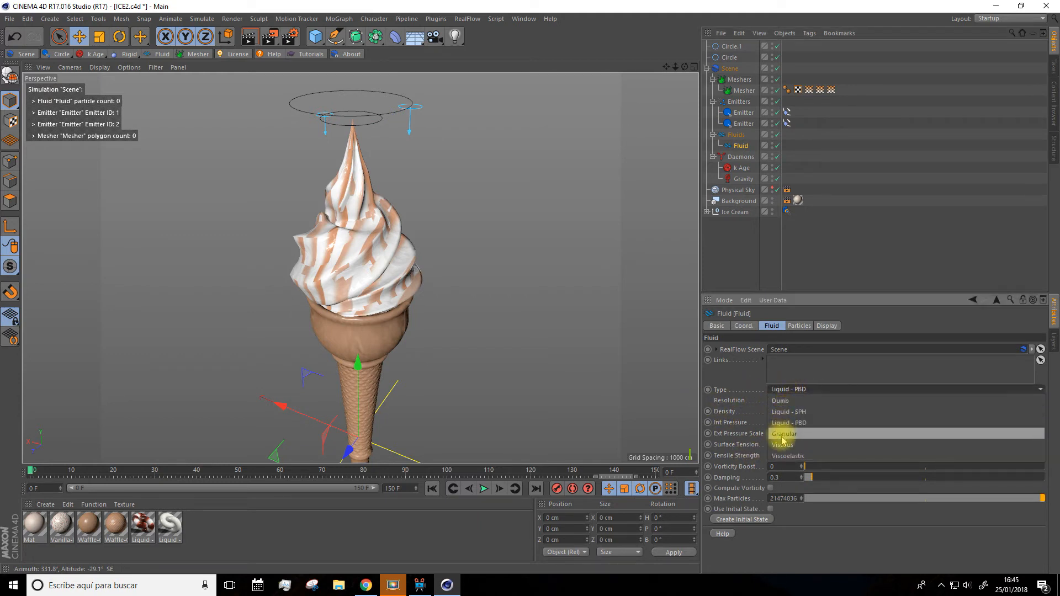
{"action": "left_click", "coordinate": [787, 454]}
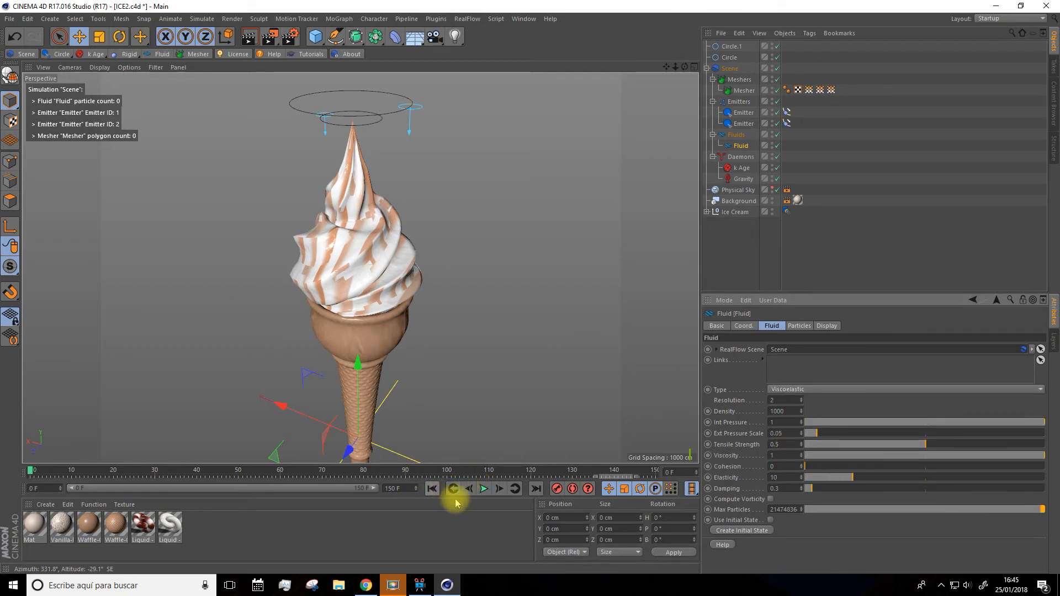
Play the viscoelastic simulation to frame 85 and inspect how the meshed topping lands on the ice cream
{"action": "left_click", "coordinate": [484, 490]}
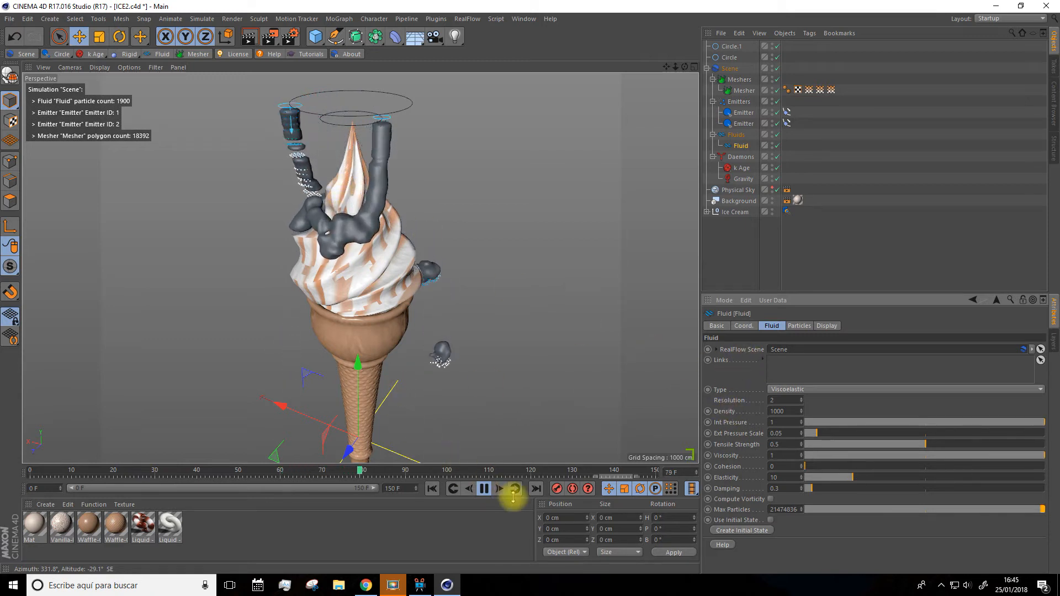
{"action": "left_click", "coordinate": [485, 489]}
{"action": "scroll", "coordinate": [470, 408], "scroll_direction": "down", "scroll_amount": 2}
{"action": "scroll", "coordinate": [470, 407], "scroll_direction": "down", "scroll_amount": 1}
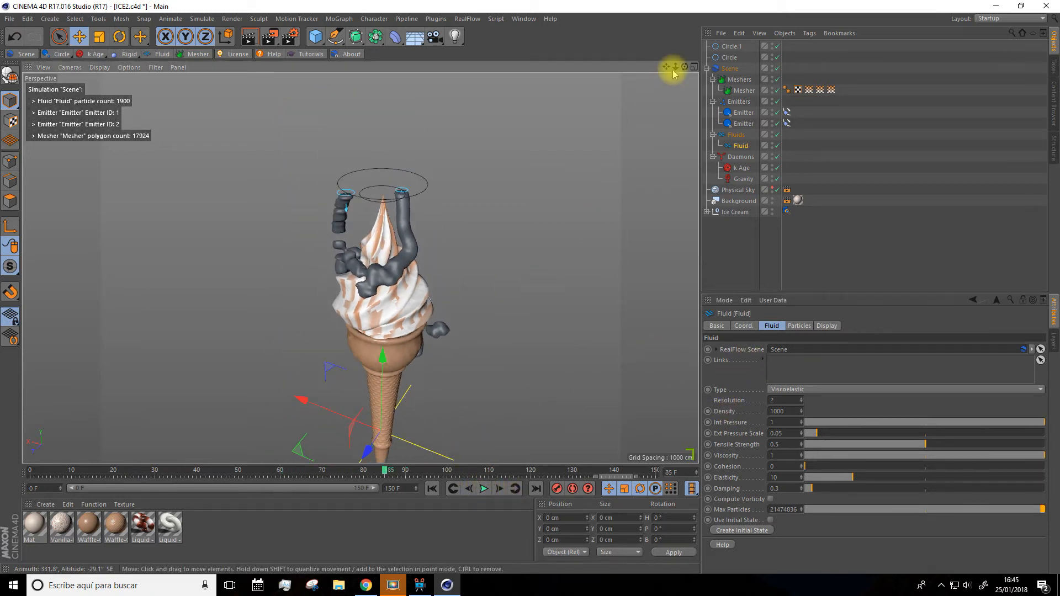
{"action": "left_click_drag", "start_coordinate": [669, 67], "coordinate": [653, 3]}
{"action": "left_click_drag", "start_coordinate": [479, 243], "coordinate": [474, 227], "text": "alt"}
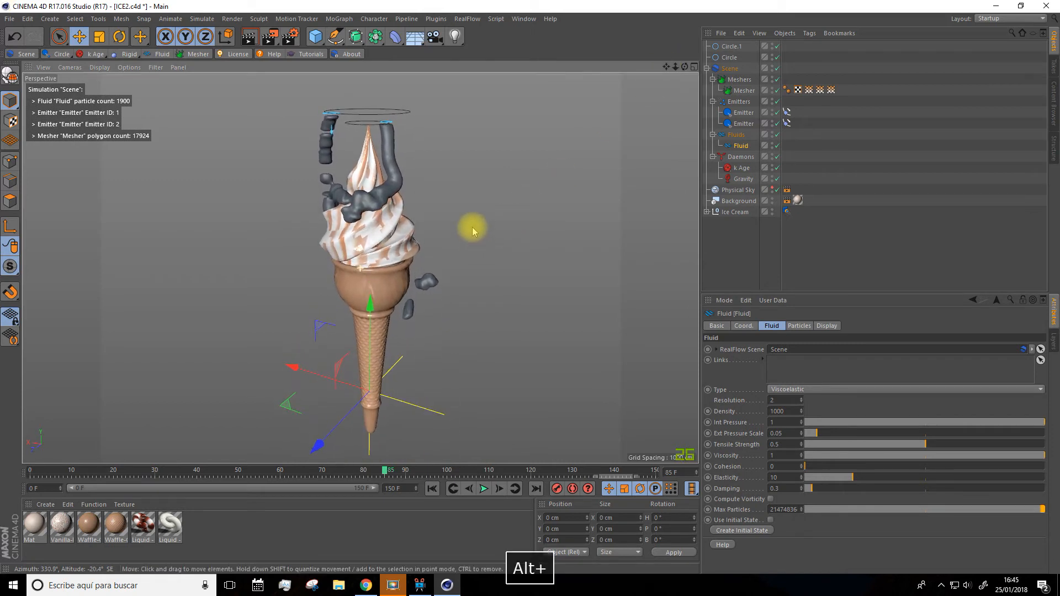
{"action": "left_click_drag", "start_coordinate": [667, 67], "coordinate": [661, 48]}
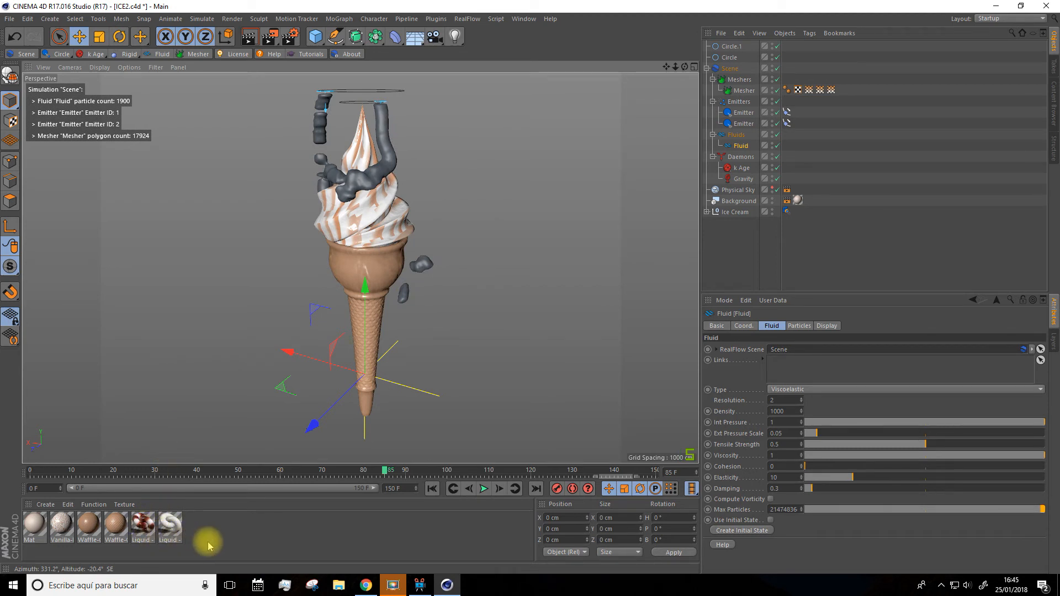
Examine the Liquid - Cola material's Color channel, including the Gradient and Noise shaders in its Layer texture, and close the Material Editor
{"action": "left_click", "coordinate": [143, 525]}
{"action": "double_click", "coordinate": [142, 525]}
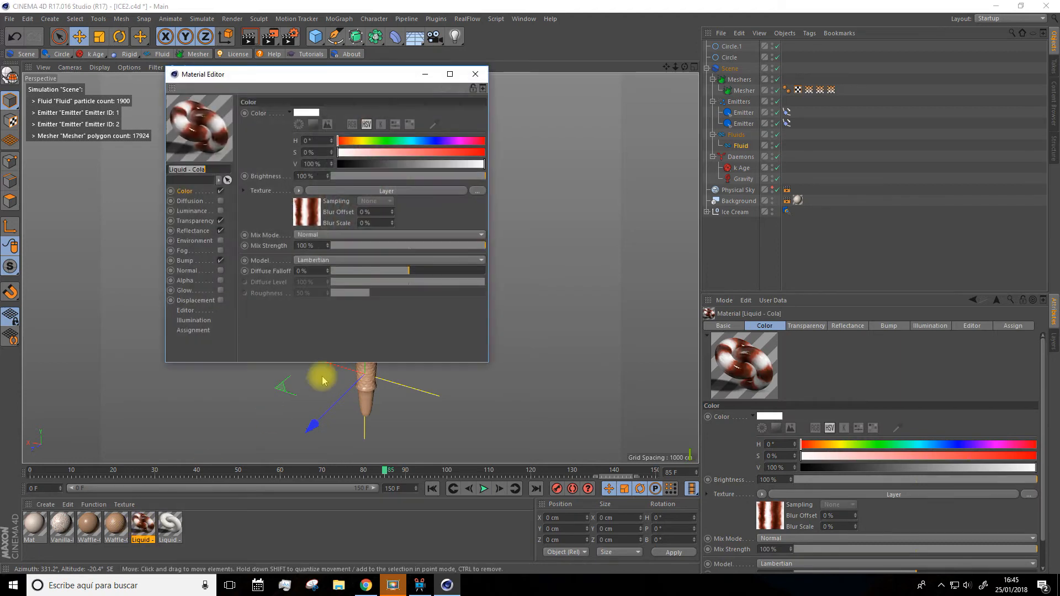
{"action": "left_click", "coordinate": [451, 74]}
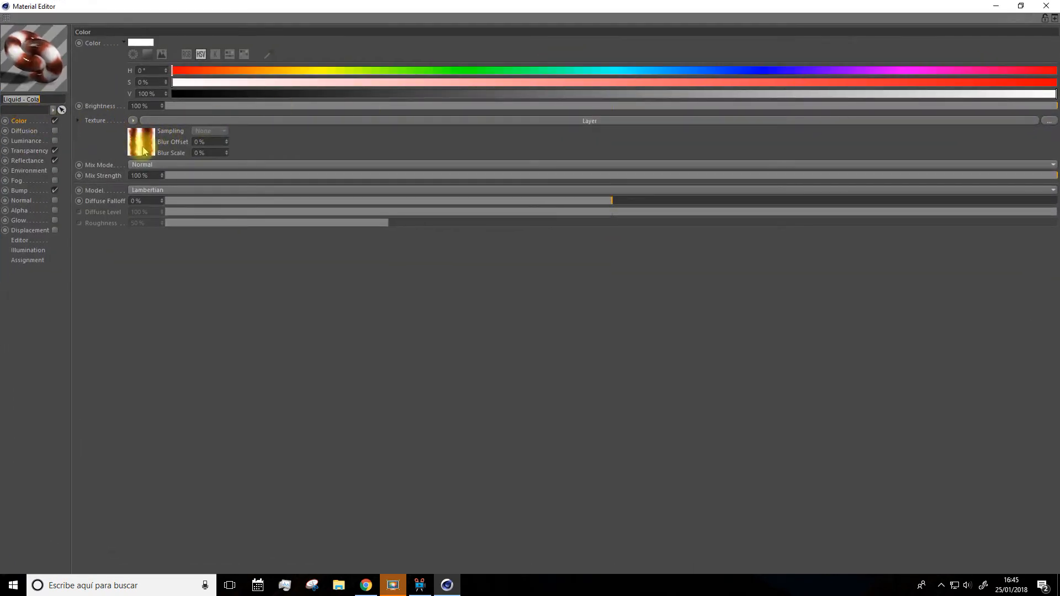
{"action": "left_click", "coordinate": [144, 144]}
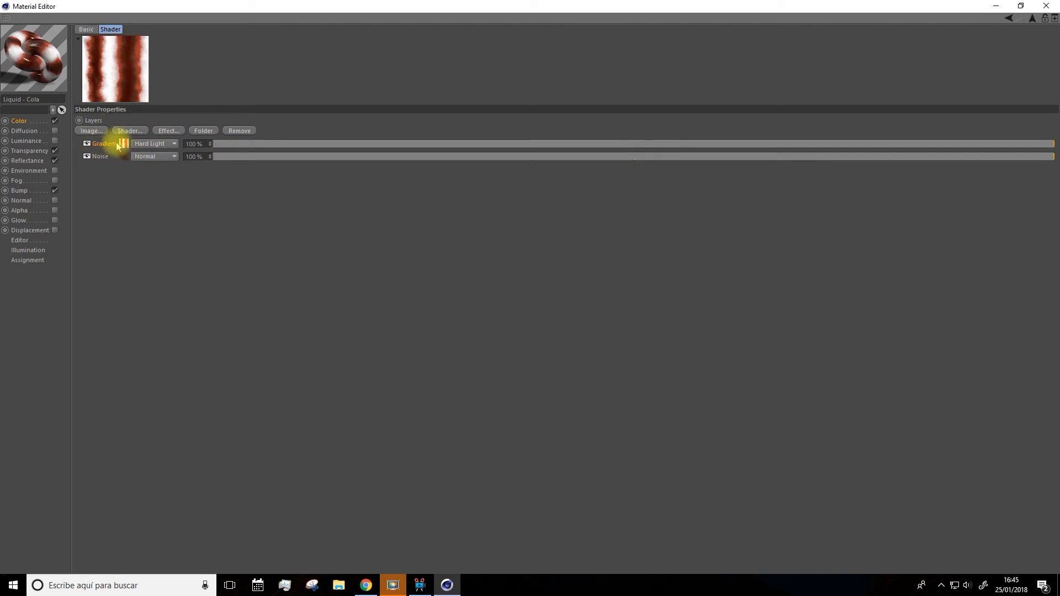
{"action": "left_click", "coordinate": [125, 159]}
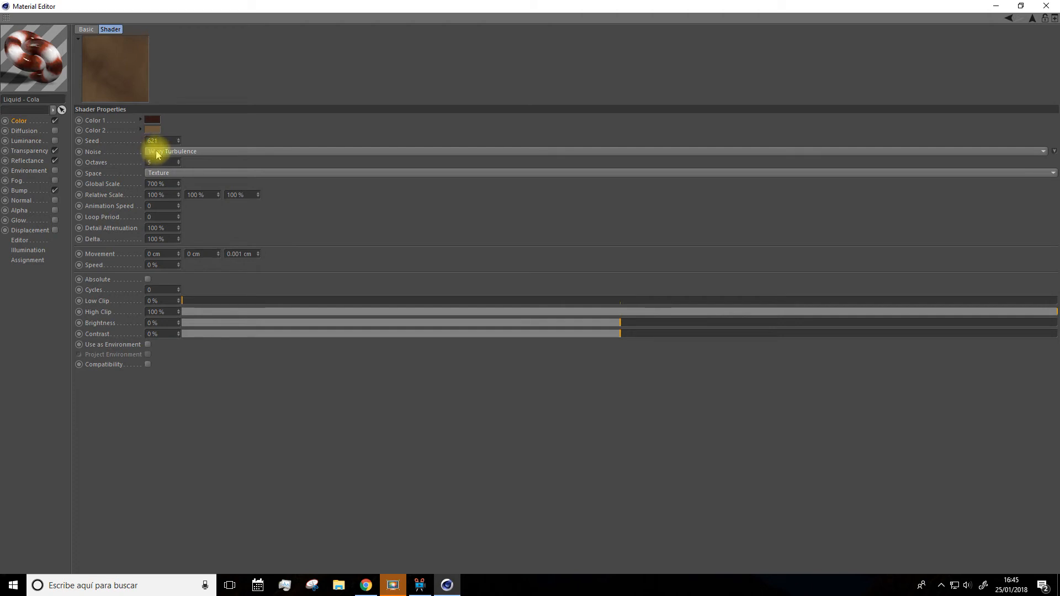
{"action": "left_click", "coordinate": [19, 121]}
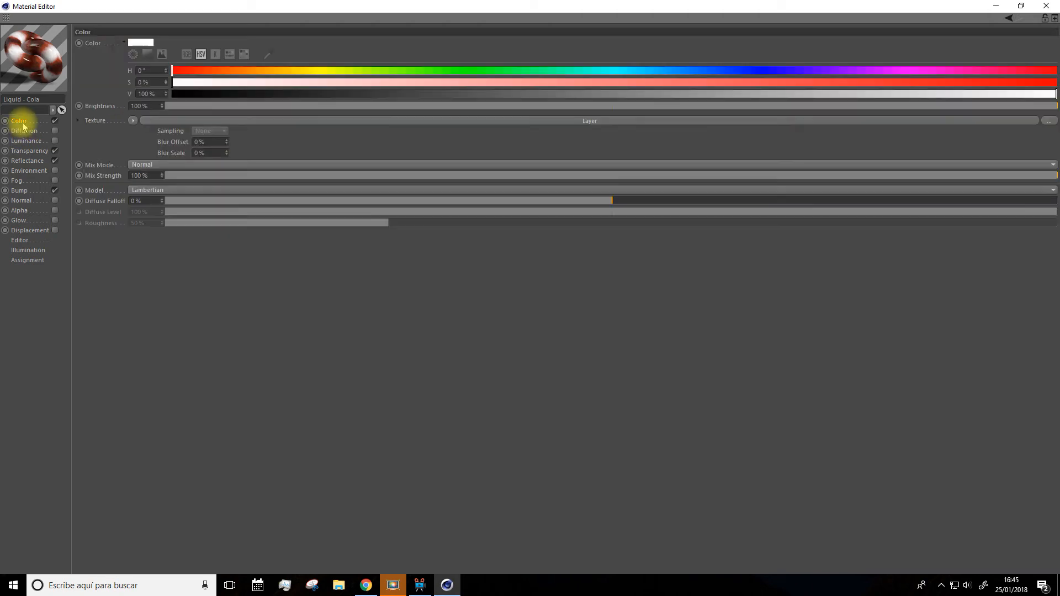
{"action": "left_click", "coordinate": [142, 141]}
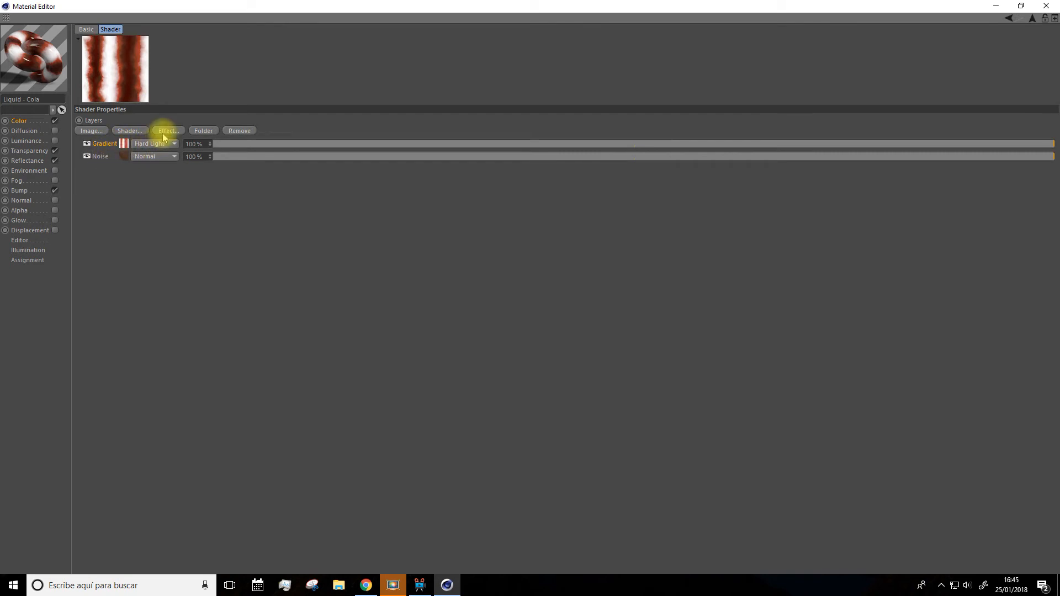
{"action": "left_click", "coordinate": [124, 144]}
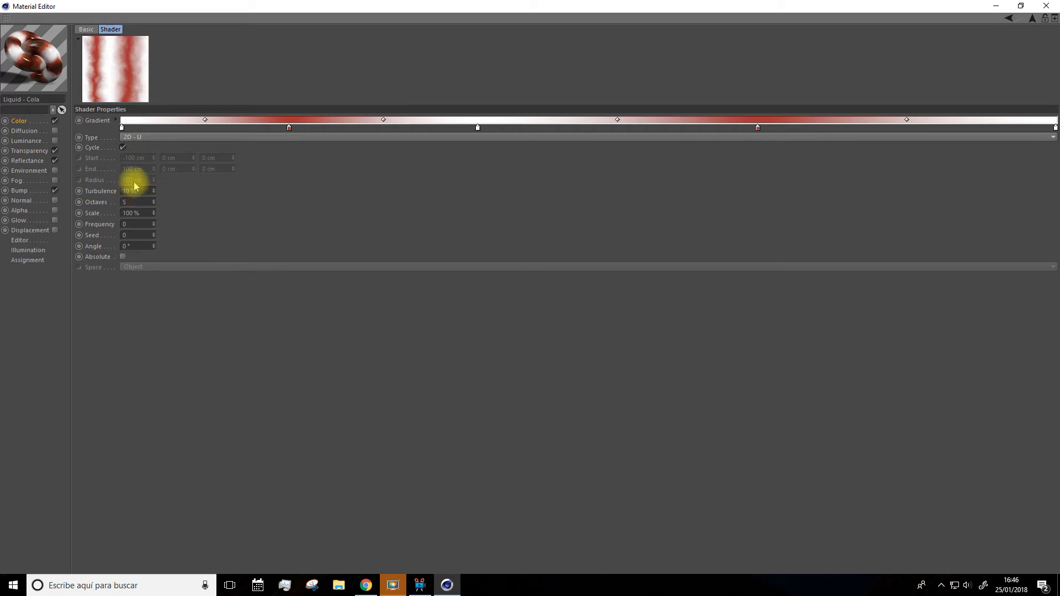
{"action": "left_click", "coordinate": [20, 120]}
{"action": "left_click", "coordinate": [148, 153]}
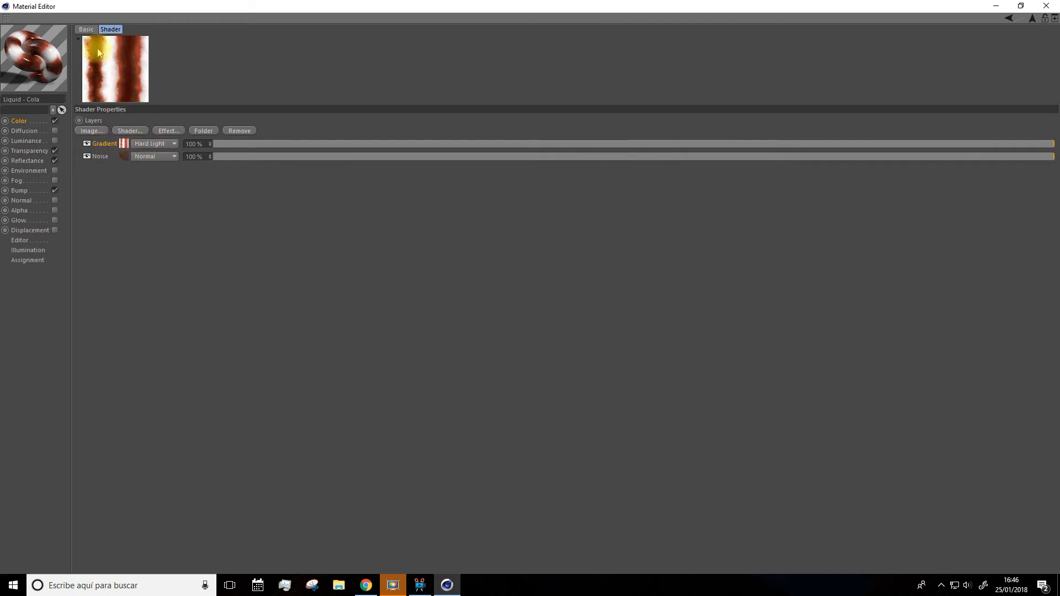
{"action": "left_click", "coordinate": [20, 121]}
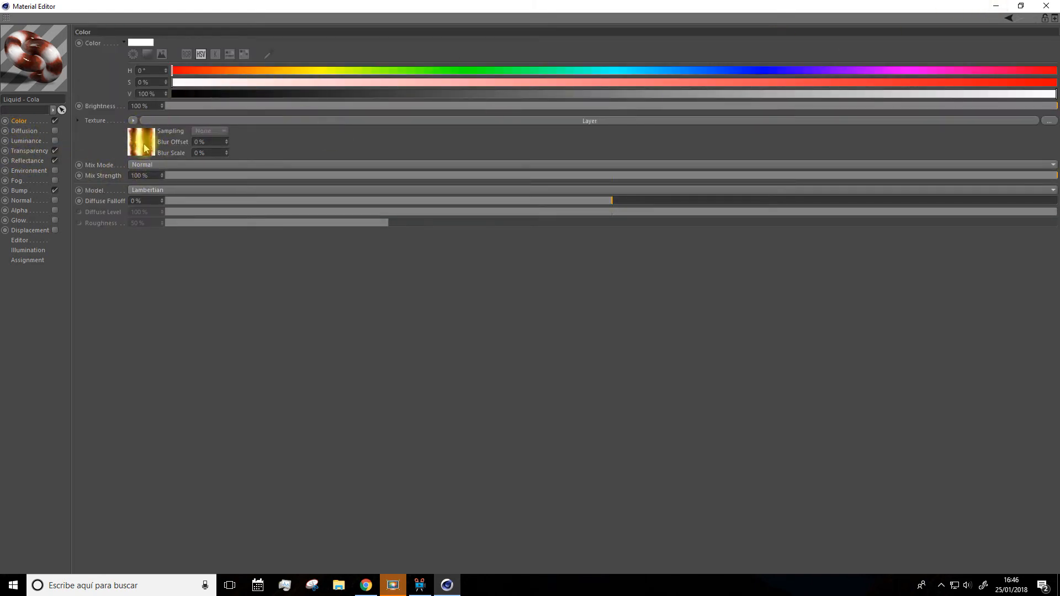
{"action": "left_click", "coordinate": [1047, 6]}
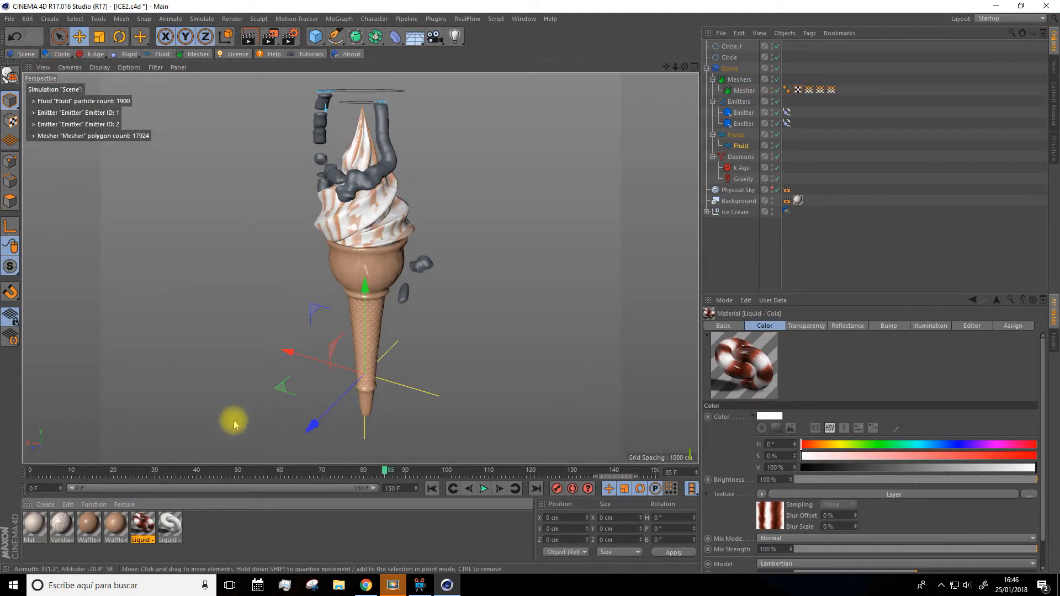
Apply the Liquid - Cola material to the Mesher and return the timeline to frame 0
{"action": "left_click_drag", "start_coordinate": [142, 522], "coordinate": [368, 180]}
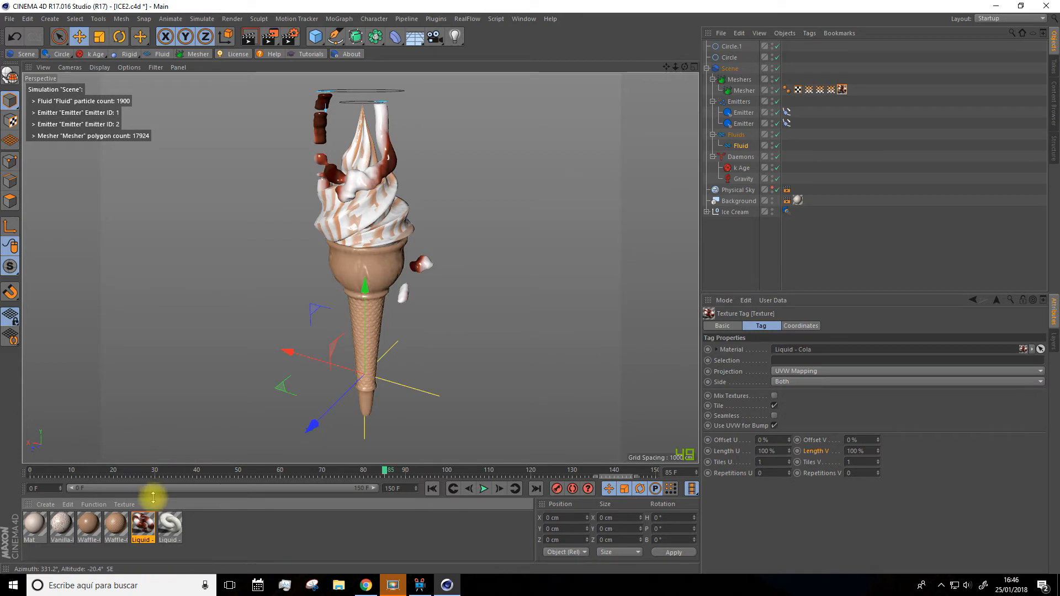
{"action": "left_click_drag", "start_coordinate": [381, 471], "coordinate": [15, 462]}
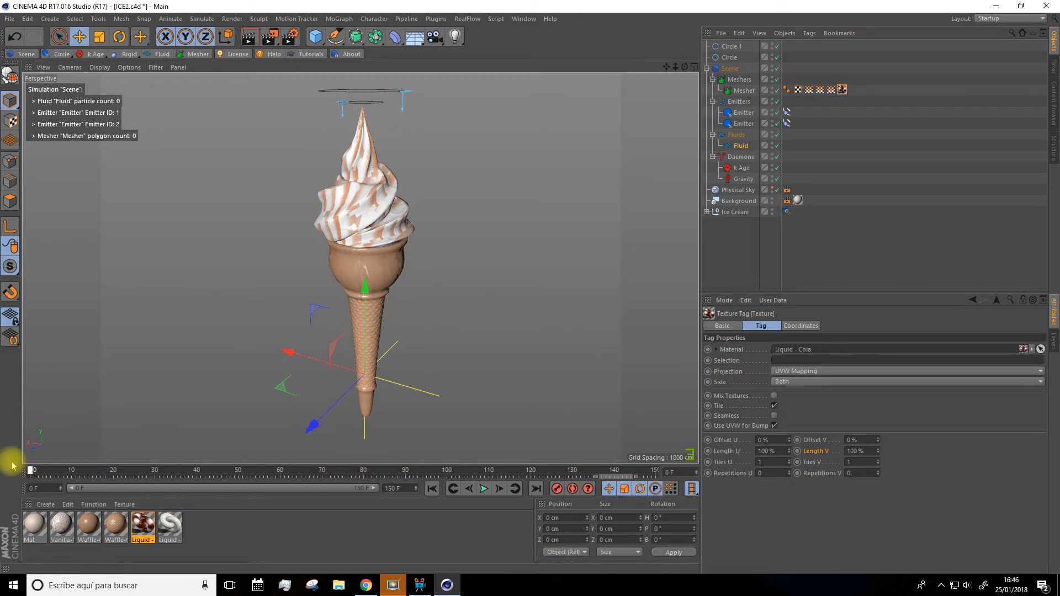
Cache the simulation from the RealFlow Scene object's cache settings
{"action": "left_click", "coordinate": [732, 69]}
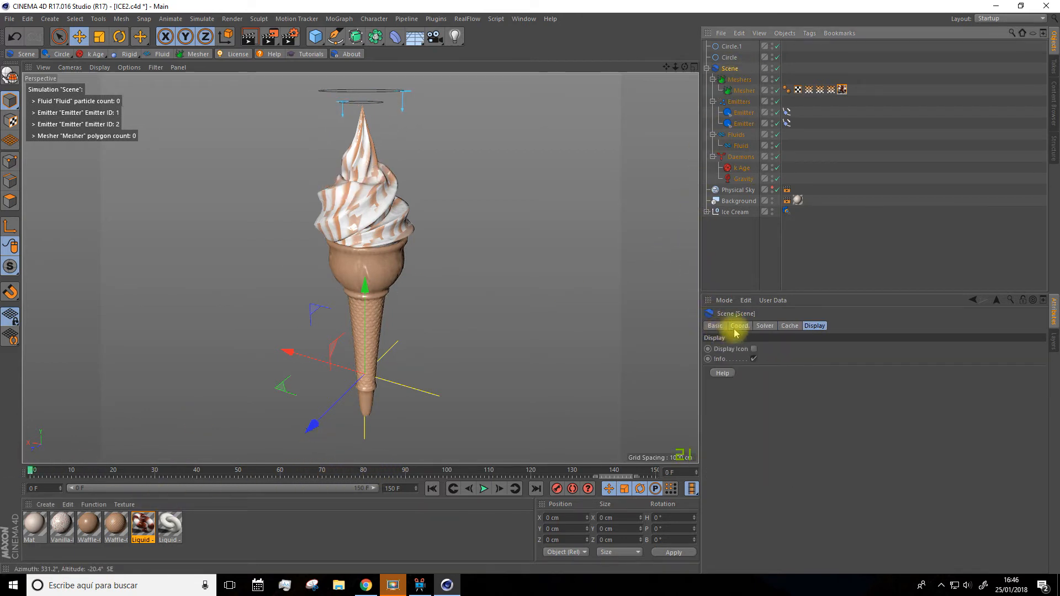
{"action": "left_click", "coordinate": [790, 327]}
{"action": "left_click", "coordinate": [729, 418]}
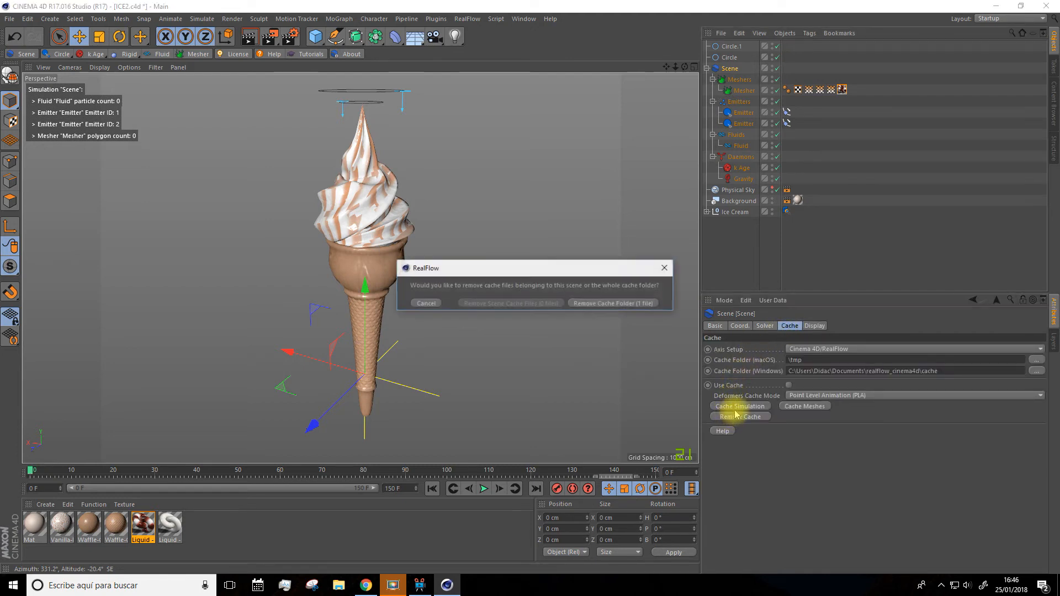
{"action": "left_click", "coordinate": [425, 303]}
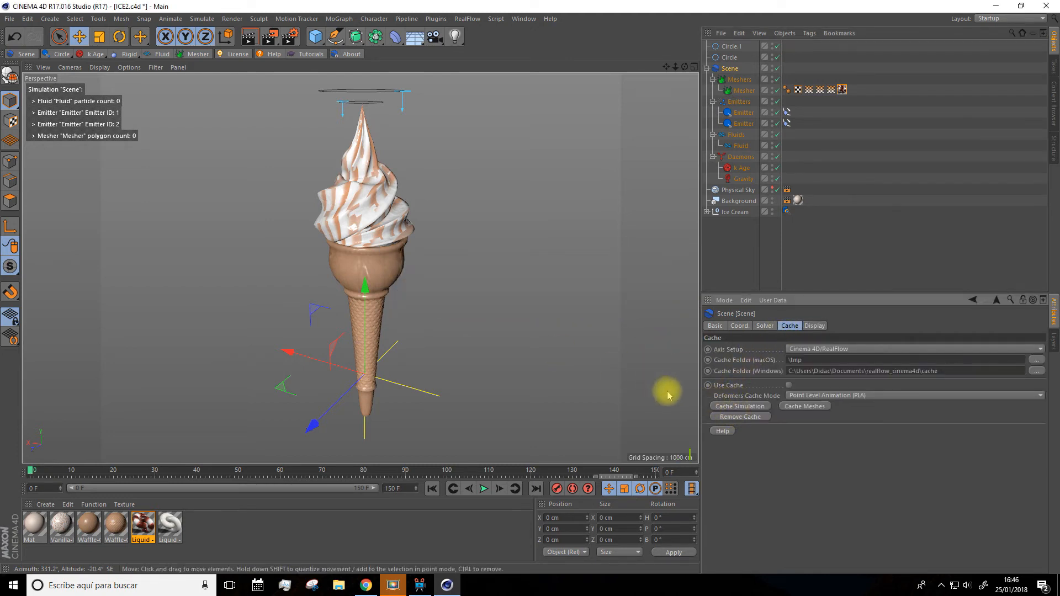
{"action": "left_click", "coordinate": [729, 407]}
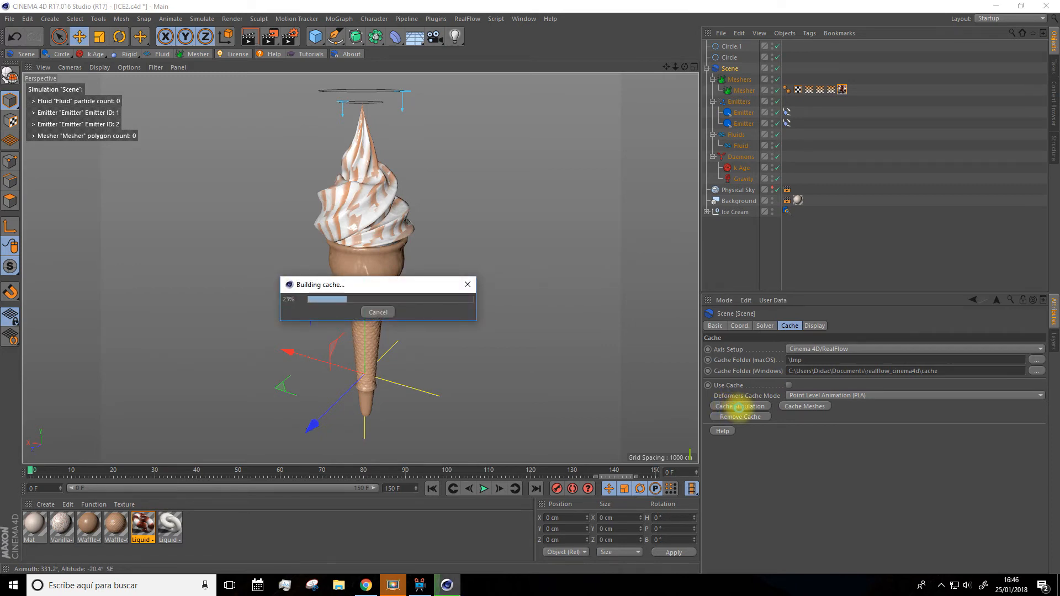
Play the cached simulation to check the textured topping, and return to frame 0
{"action": "left_click", "coordinate": [483, 488]}
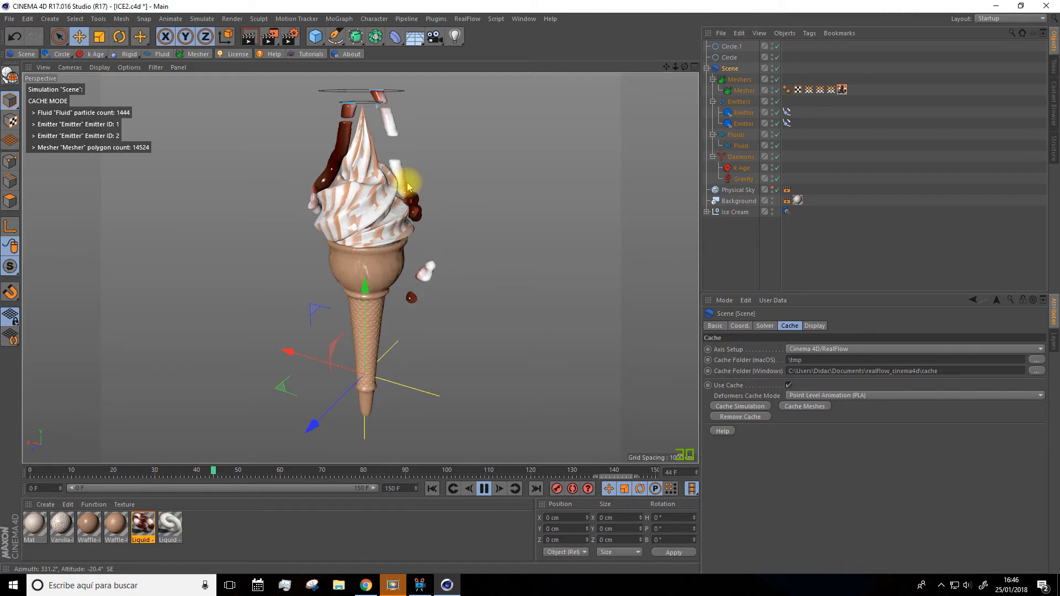
{"action": "left_click_drag", "start_coordinate": [462, 462], "coordinate": [455, 465]}
{"action": "left_click", "coordinate": [453, 473]}
{"action": "left_click", "coordinate": [467, 355]}
{"action": "key", "text": "ctrl+z"}
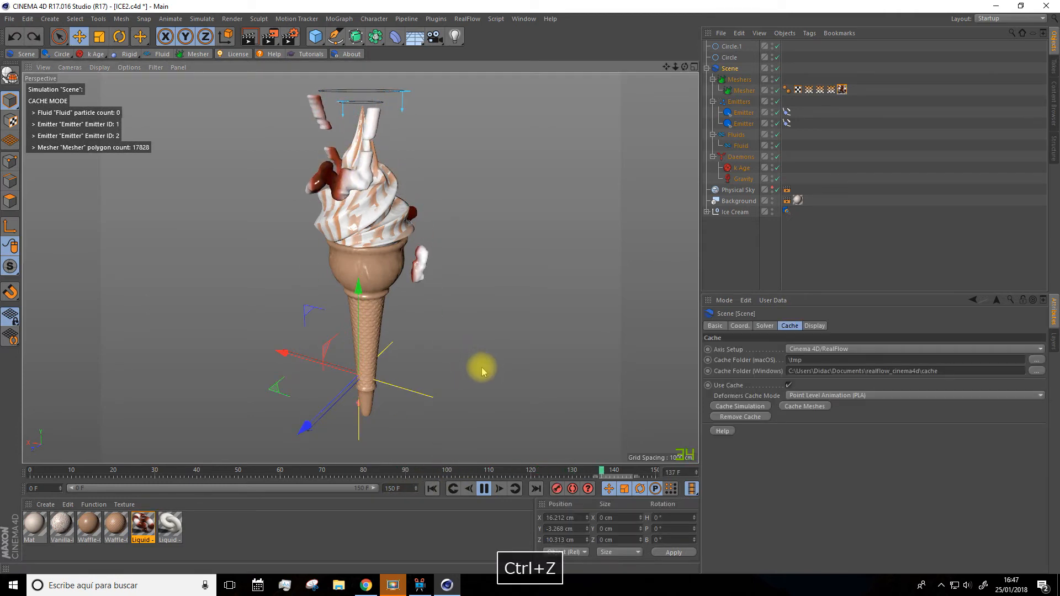
{"action": "key", "text": "Delete"}
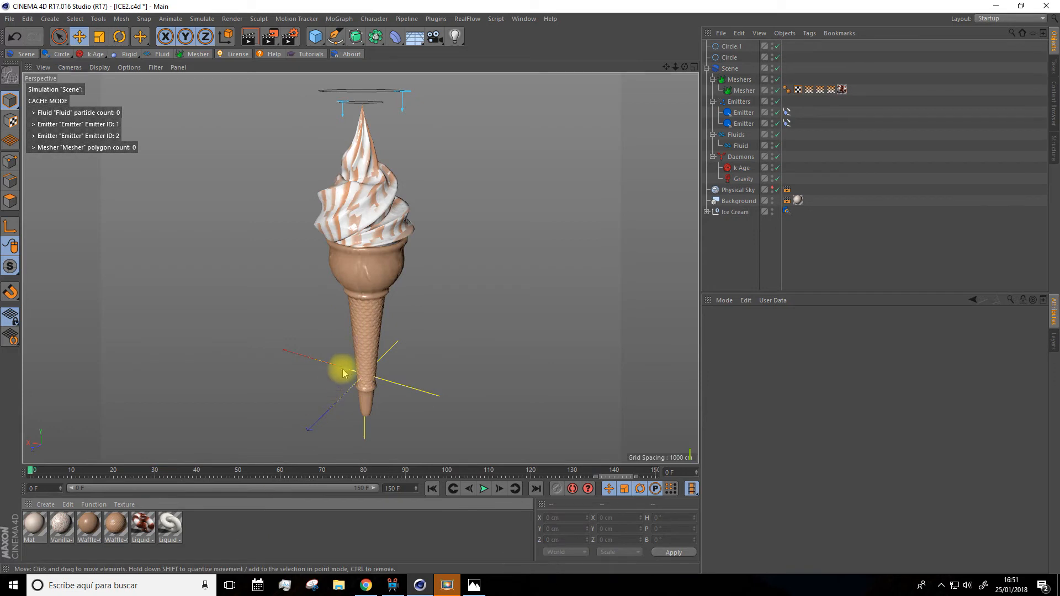
Set the Fluid object's resolution to 3
{"action": "scroll", "coordinate": [343, 373], "scroll_direction": "down", "scroll_amount": 2}
{"action": "scroll", "coordinate": [402, 319], "scroll_direction": "up", "scroll_amount": 3}
{"action": "scroll", "coordinate": [448, 281], "scroll_direction": "down", "scroll_amount": 2}
{"action": "left_click_drag", "start_coordinate": [665, 67], "coordinate": [619, 66]}
{"action": "mouse_move", "coordinate": [543, 194]}
{"action": "left_mouse_down", "text": "alt"}
{"action": "mouse_move", "coordinate": [531, 213]}
{"action": "mouse_move", "coordinate": [549, 208]}
{"action": "left_mouse_up", "text": "alt"}
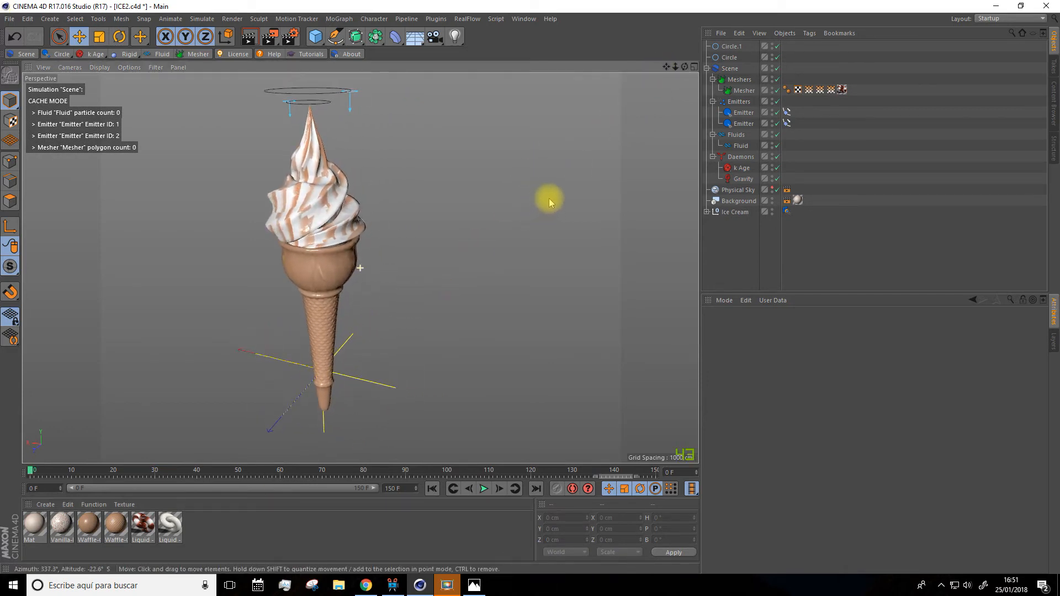
{"action": "left_click", "coordinate": [740, 147]}
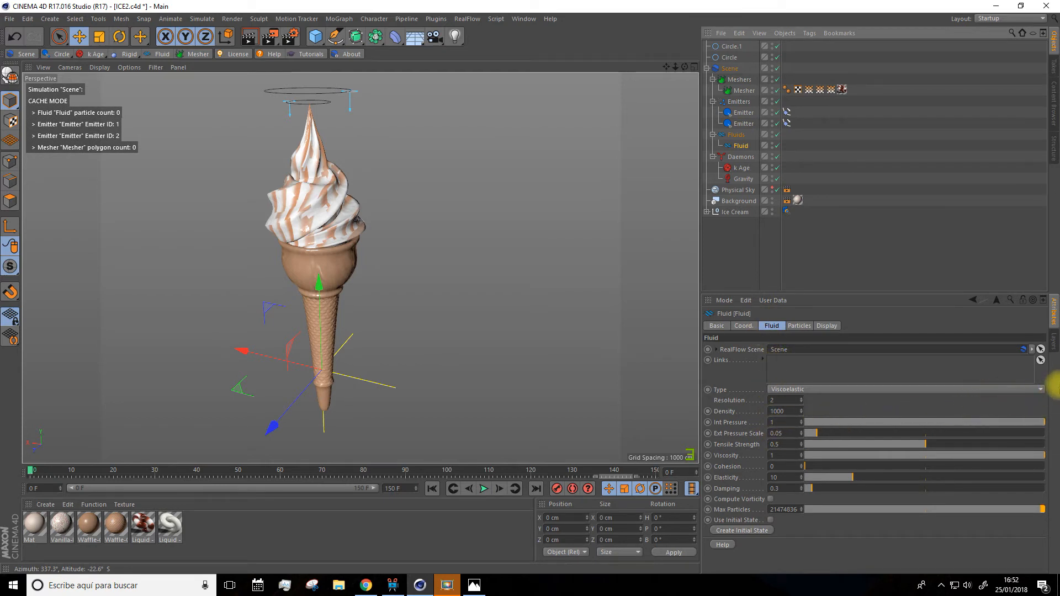
{"action": "left_click", "coordinate": [769, 399]}
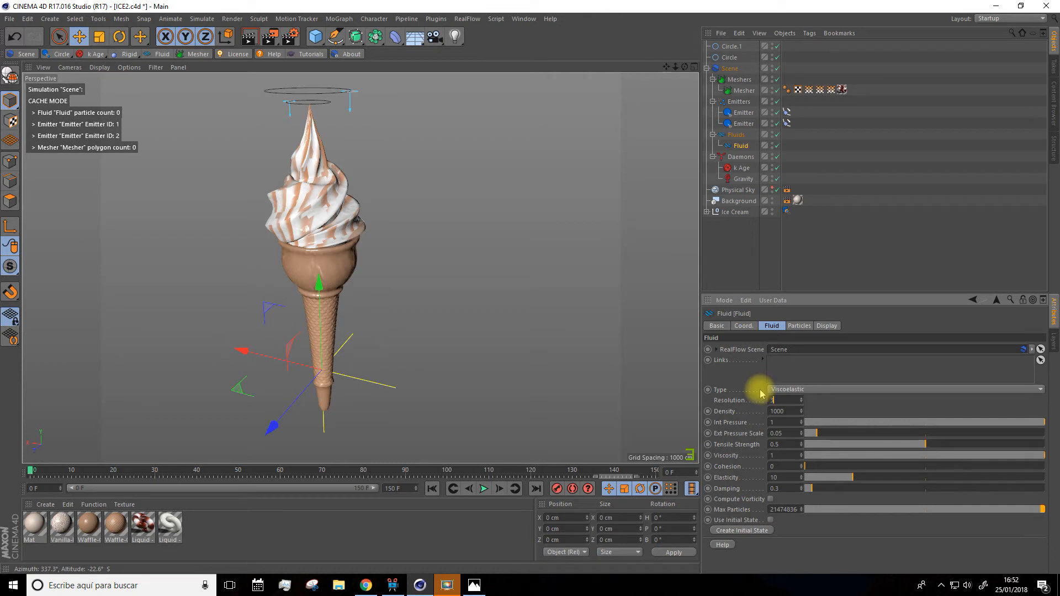
{"action": "key", "text": "Return"}
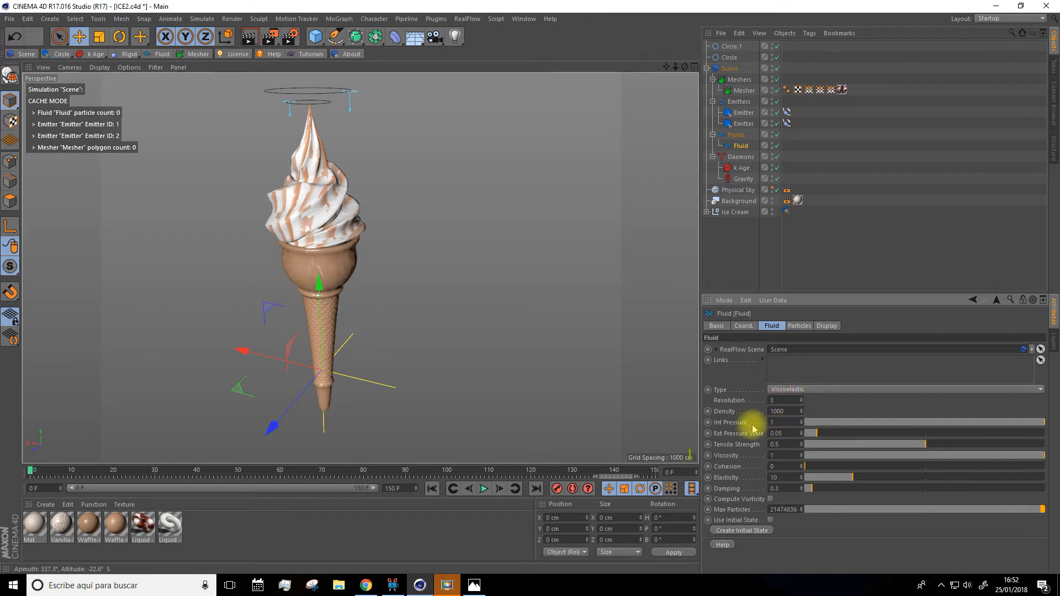
Set the Fluid's internal pressure to 0.25 and its external pressure scale to about 0.177
{"action": "left_click", "coordinate": [867, 423]}
{"action": "left_click_drag", "start_coordinate": [867, 421], "coordinate": [867, 421]}
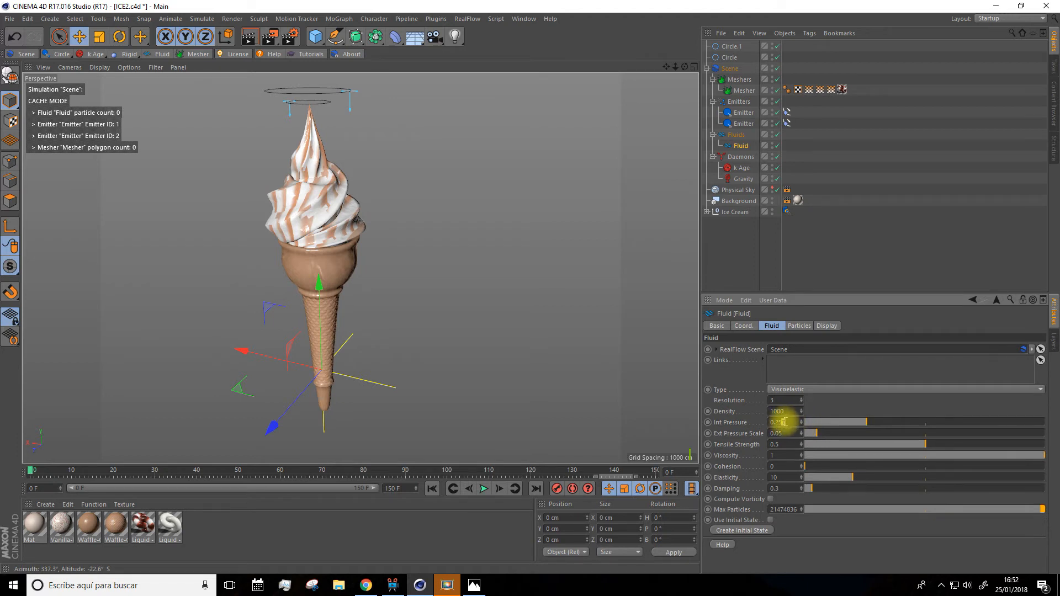
{"action": "key", "text": "BackSpace"}
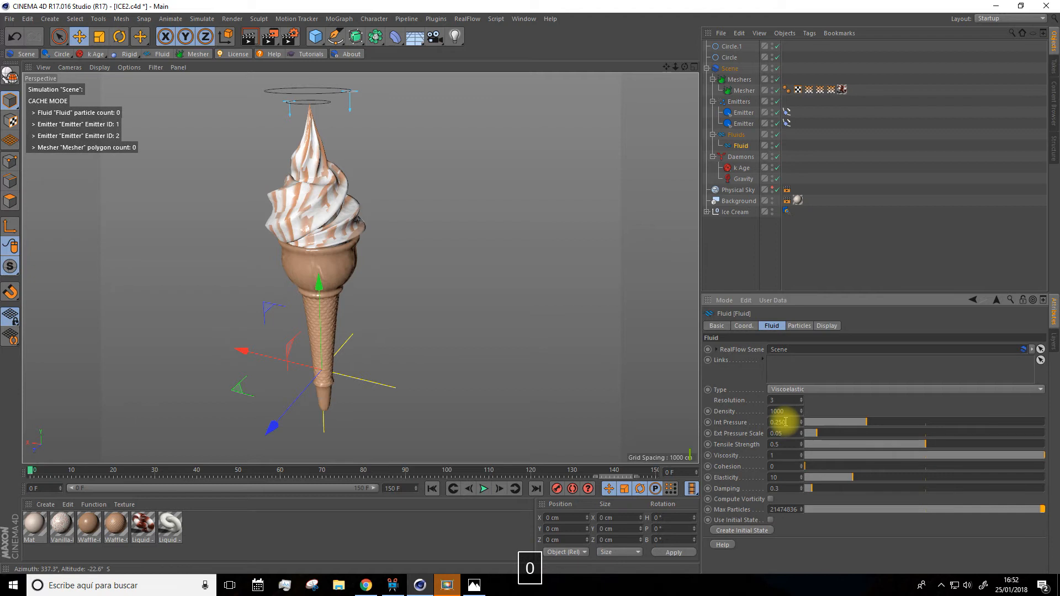
{"action": "key", "text": "Return"}
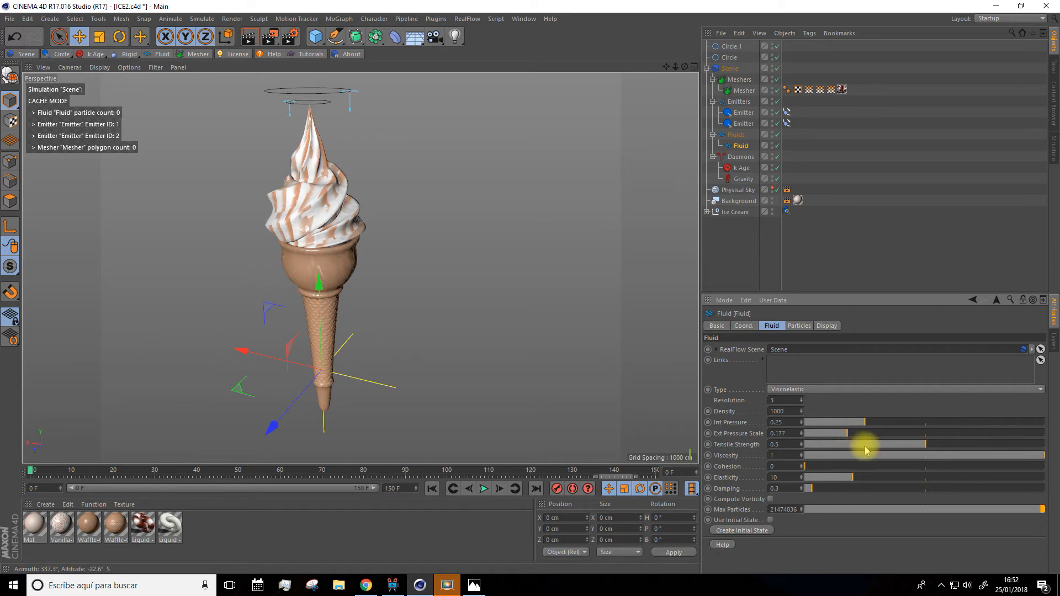
Set the Fluid's tensile strength to about 0.253, viscosity 0.182, cohesion 0.553, elasticity 3.1 and damping 1.819
{"action": "left_click", "coordinate": [891, 445]}
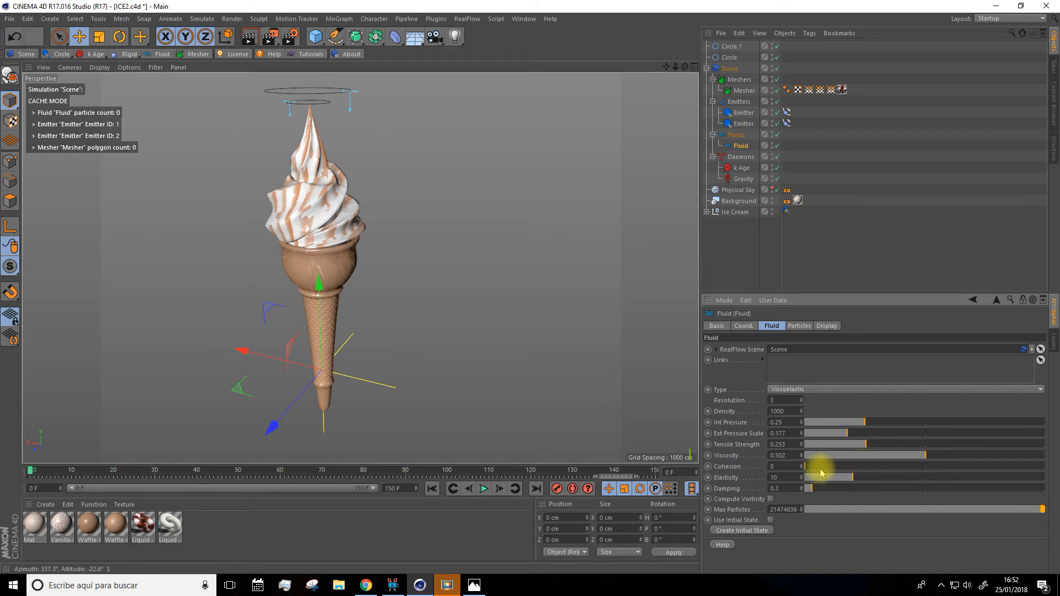
{"action": "left_click_drag", "start_coordinate": [812, 467], "coordinate": [932, 477]}
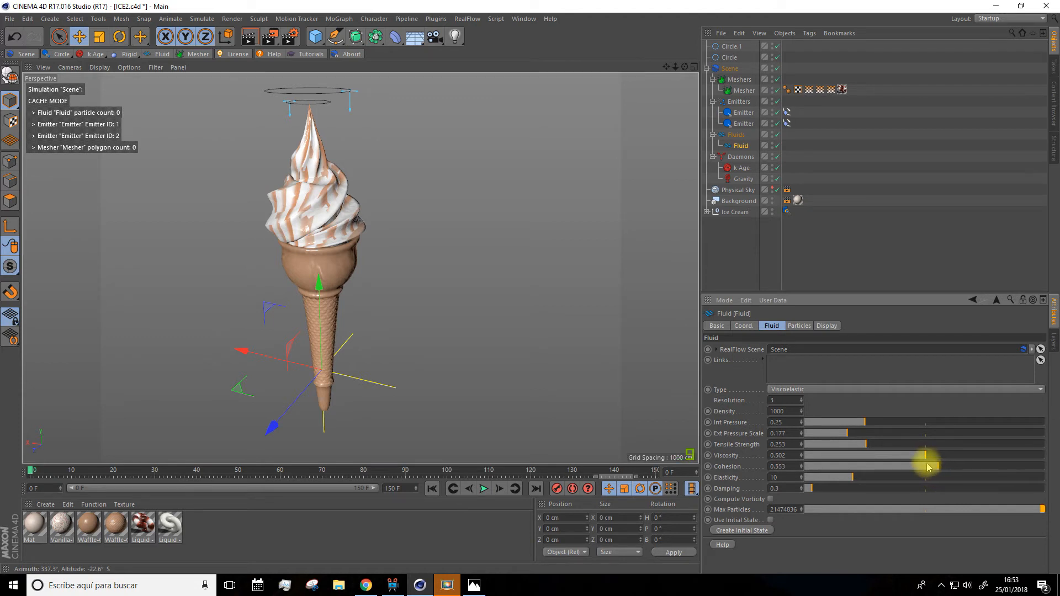
{"action": "left_click_drag", "start_coordinate": [924, 456], "coordinate": [865, 451]}
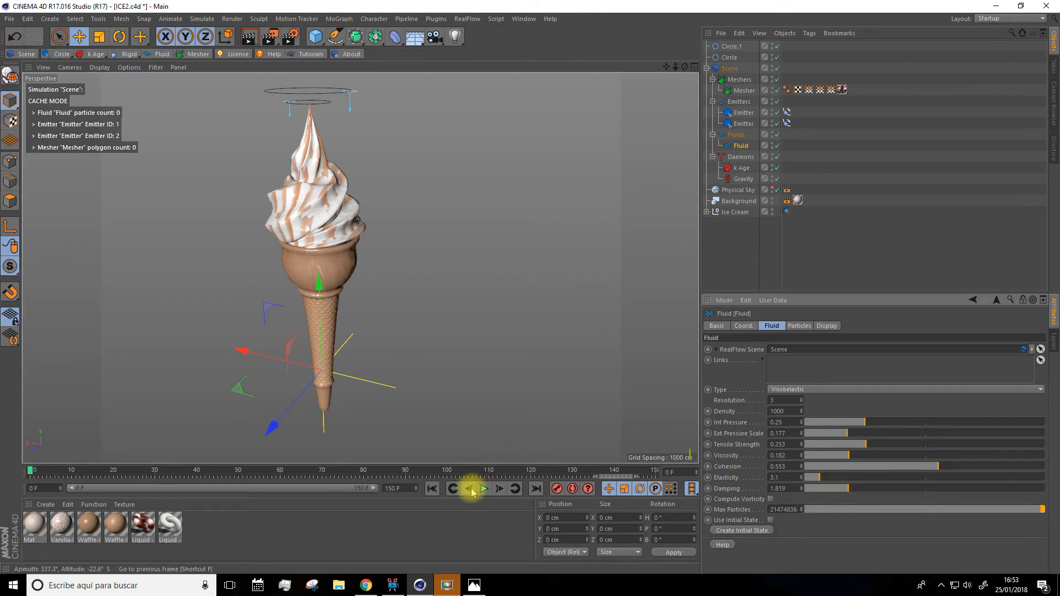
Replace the scene's cache with a new simulation cache using the adjusted fluid settings, and play it back
{"action": "left_click", "coordinate": [729, 68]}
{"action": "left_click", "coordinate": [728, 417]}
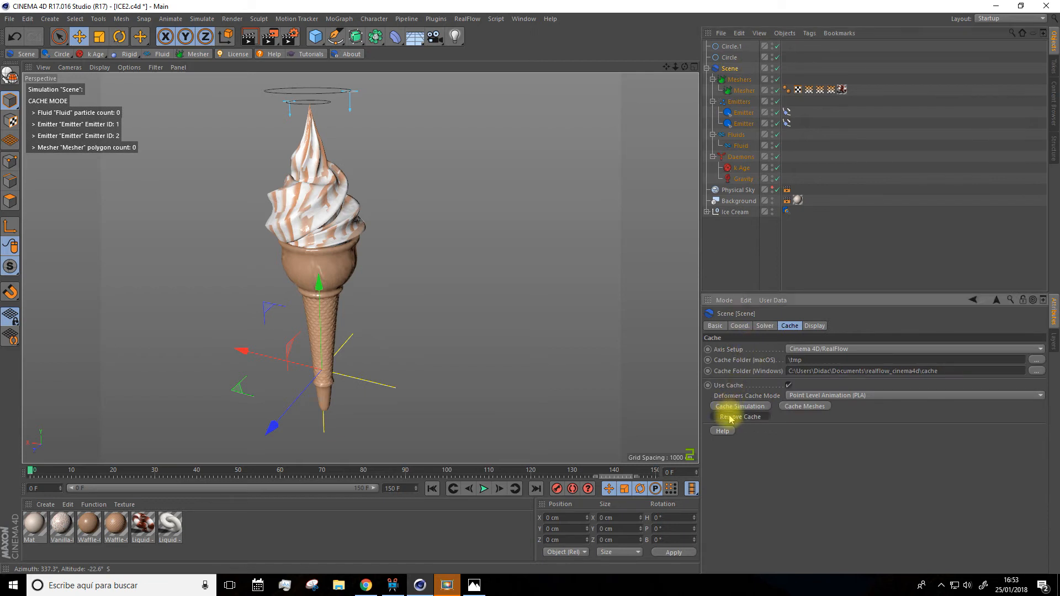
{"action": "left_click", "coordinate": [538, 305]}
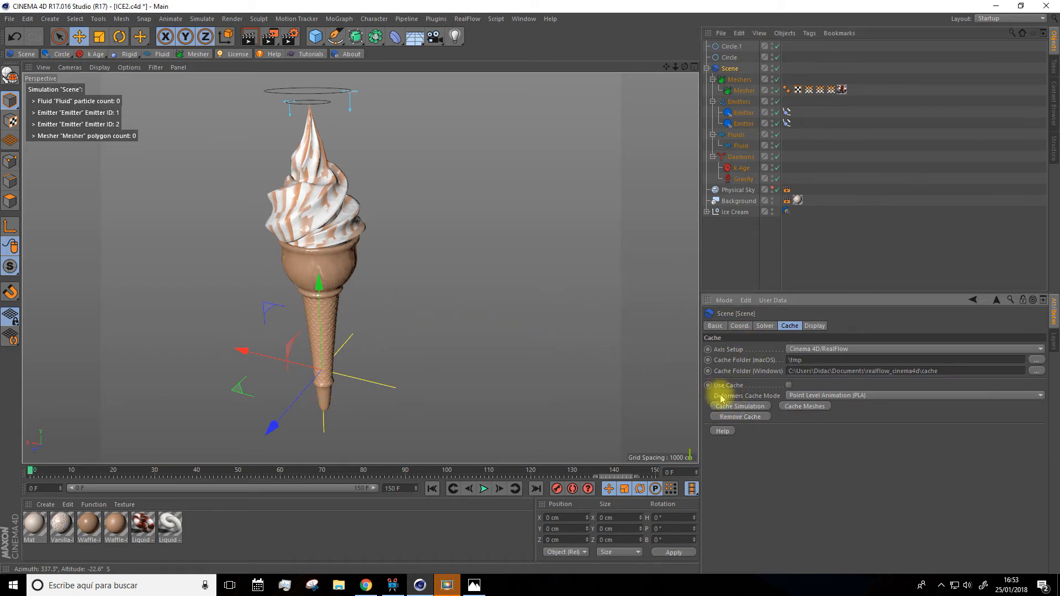
{"action": "left_click", "coordinate": [735, 407]}
{"action": "left_click", "coordinate": [483, 488]}
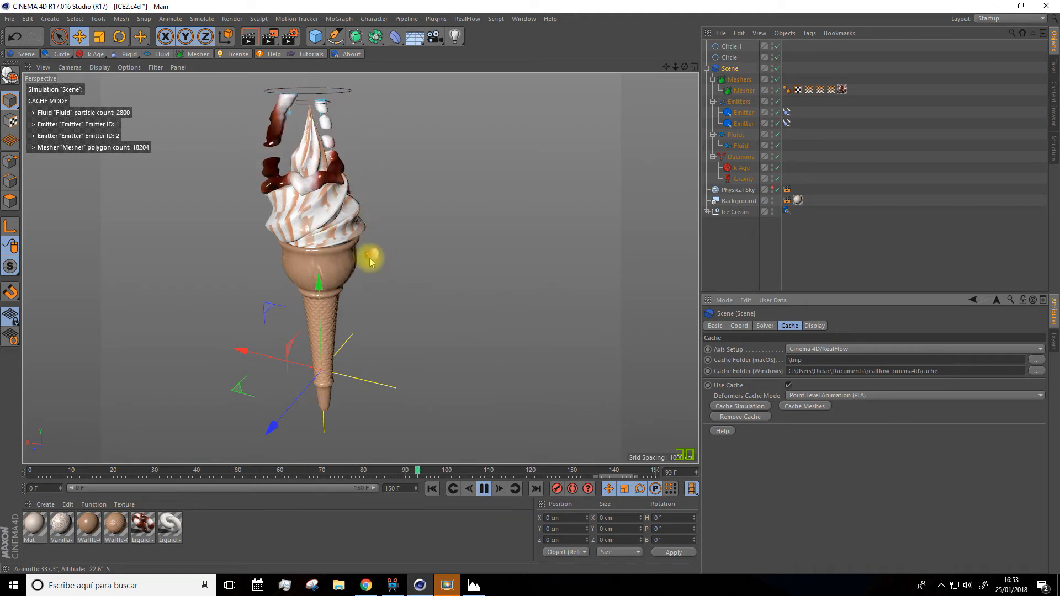
{"action": "left_click", "coordinate": [484, 489]}
Set the k Age daemon's Life to 4 and replay the cached simulation from frame 0
{"action": "left_click", "coordinate": [741, 168]}
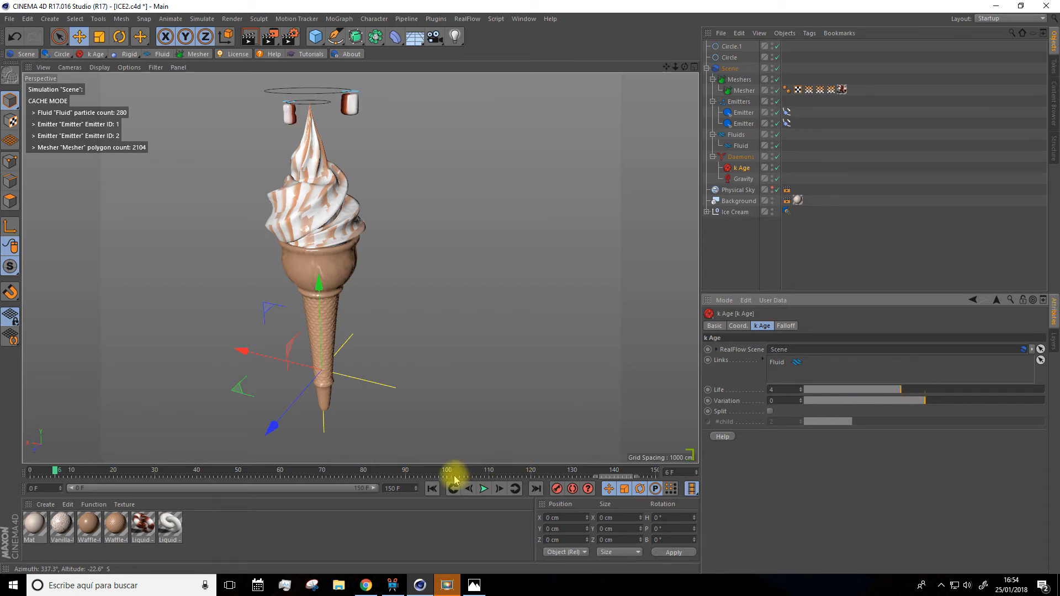
{"action": "left_click", "coordinate": [432, 489]}
{"action": "left_click", "coordinate": [483, 490]}
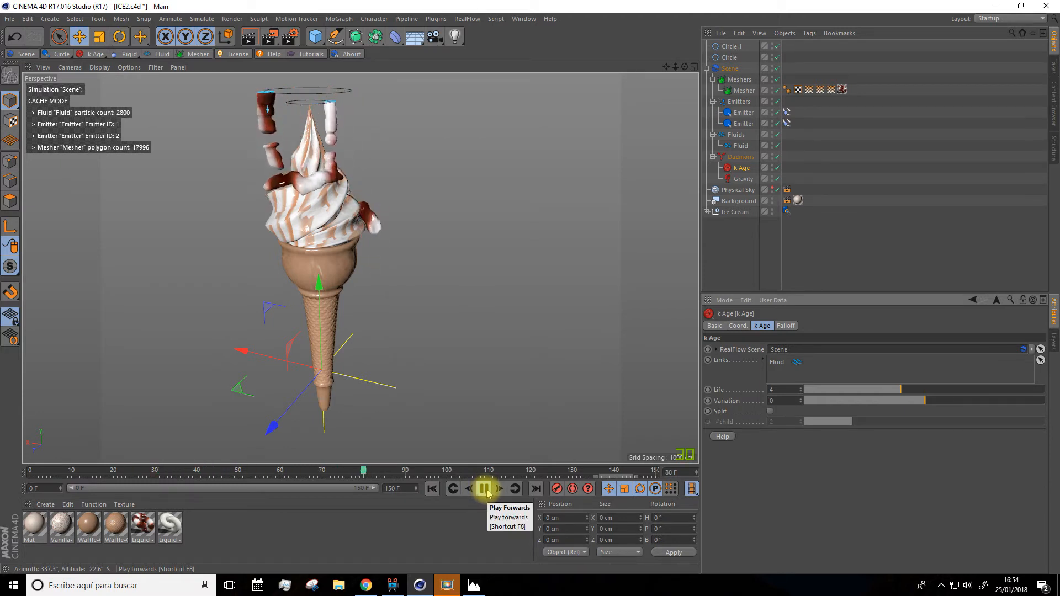
{"action": "left_click", "coordinate": [486, 490]}
Remove the scene's cache files and cache the simulation again with the changed k Age life
{"action": "left_click", "coordinate": [730, 68]}
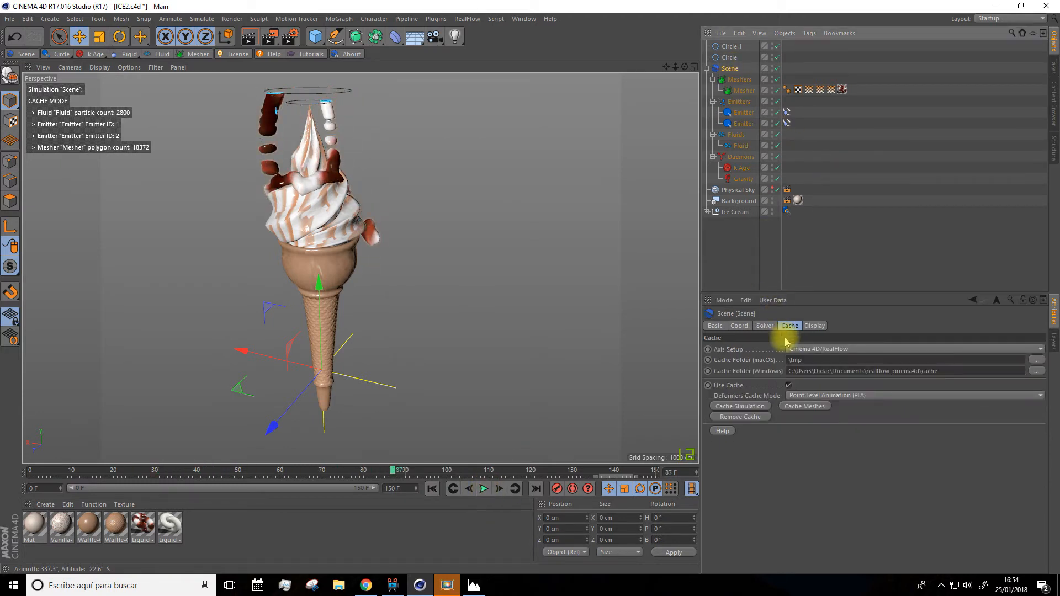
{"action": "left_click", "coordinate": [740, 417]}
{"action": "left_click", "coordinate": [542, 301]}
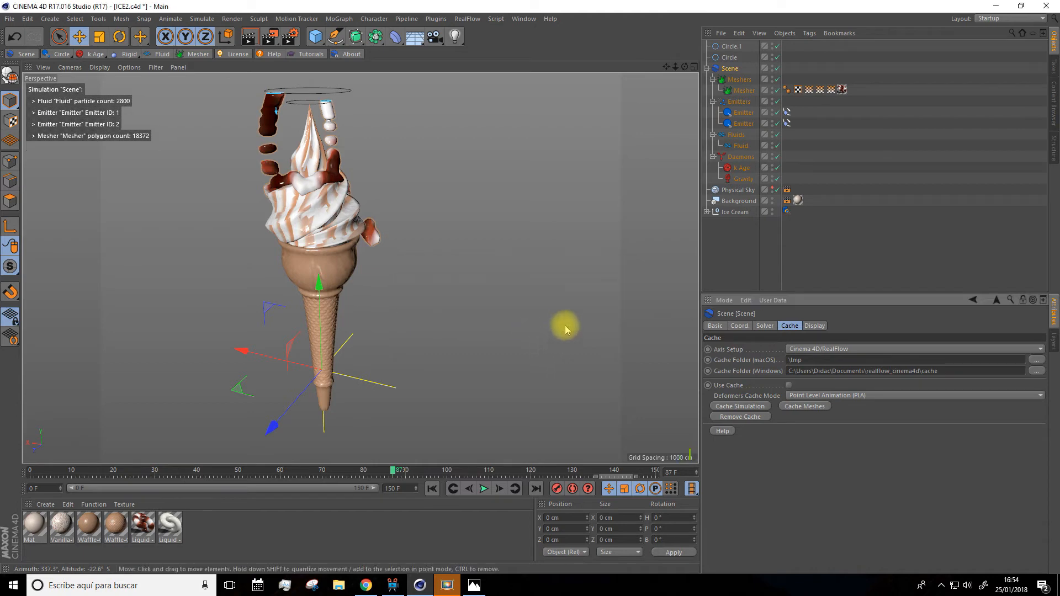
{"action": "left_click", "coordinate": [758, 407]}
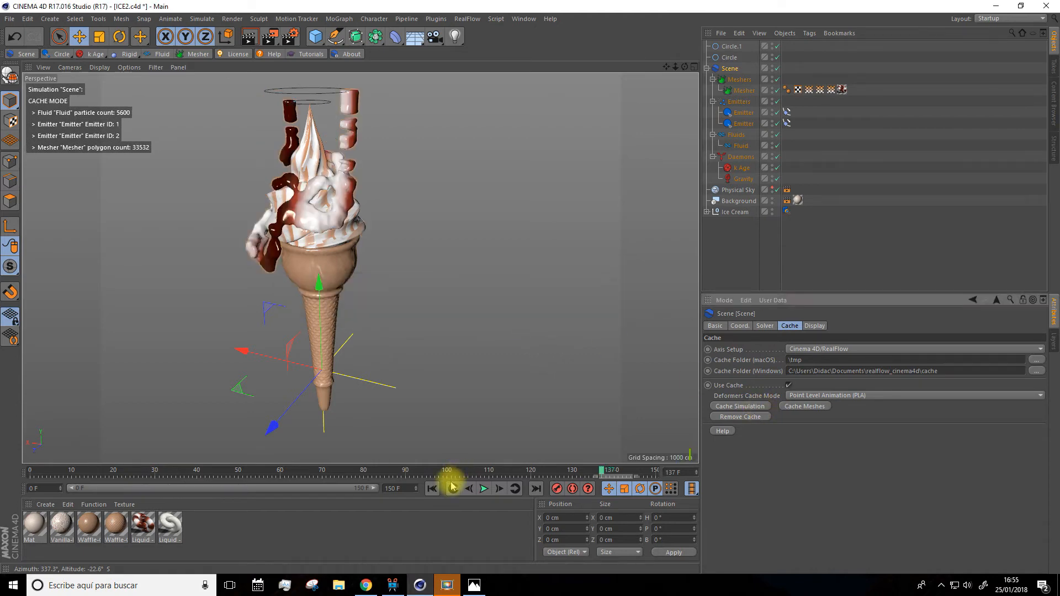
Play the new cache while examining from several angles how the topping coats the ice cream, and return to frame 0
{"action": "left_click", "coordinate": [483, 489]}
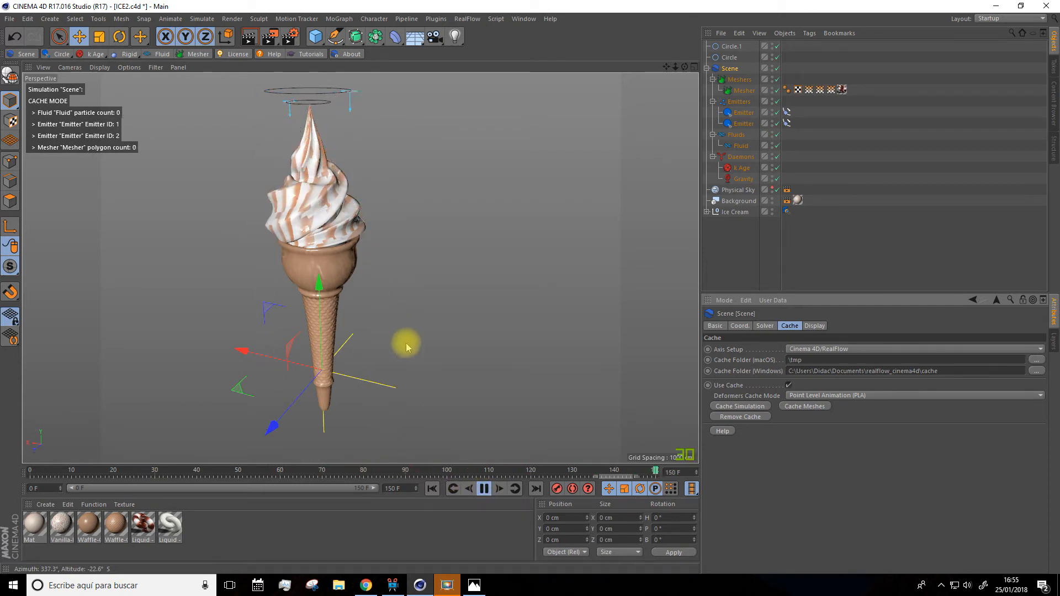
{"action": "left_click_drag", "start_coordinate": [427, 316], "coordinate": [498, 331], "text": "alt"}
{"action": "scroll", "coordinate": [386, 184], "scroll_direction": "up", "scroll_amount": 3}
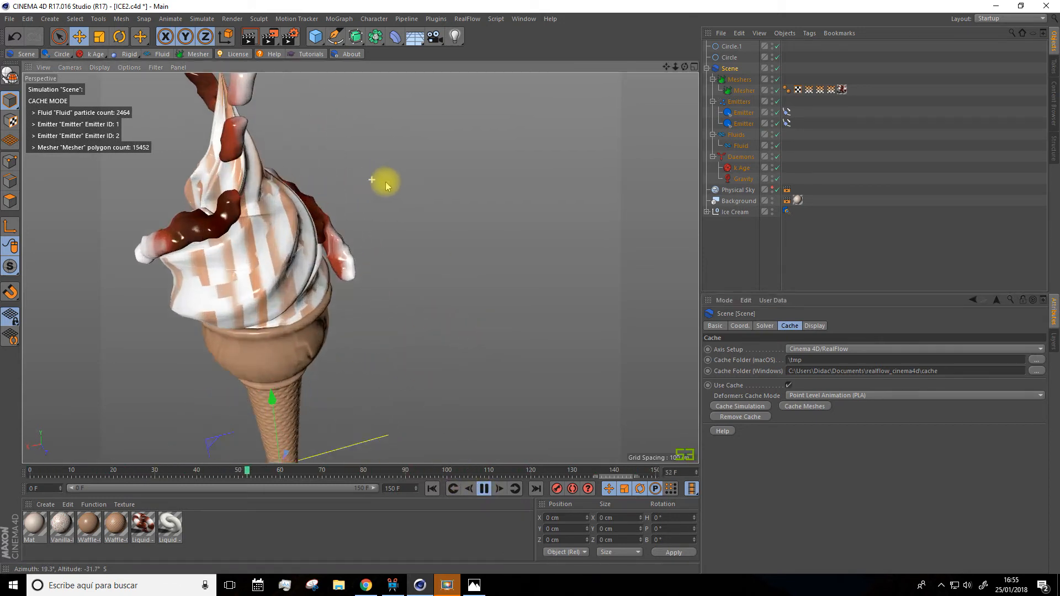
{"action": "scroll", "coordinate": [386, 184], "scroll_direction": "down", "scroll_amount": 1}
{"action": "left_click_drag", "start_coordinate": [667, 66], "coordinate": [681, 80]}
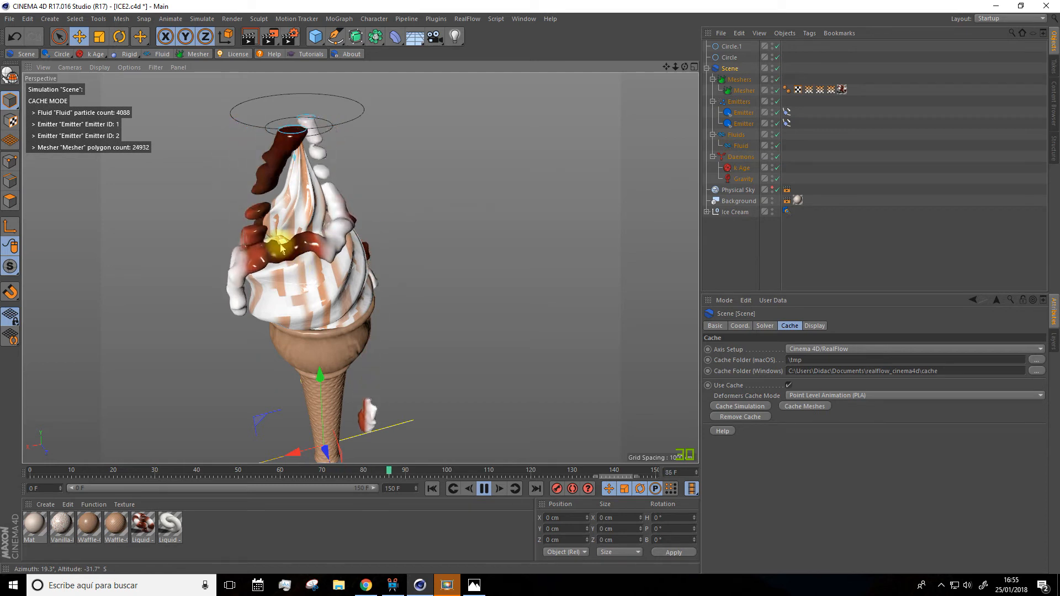
{"action": "left_click_drag", "start_coordinate": [368, 212], "coordinate": [313, 270], "text": "alt"}
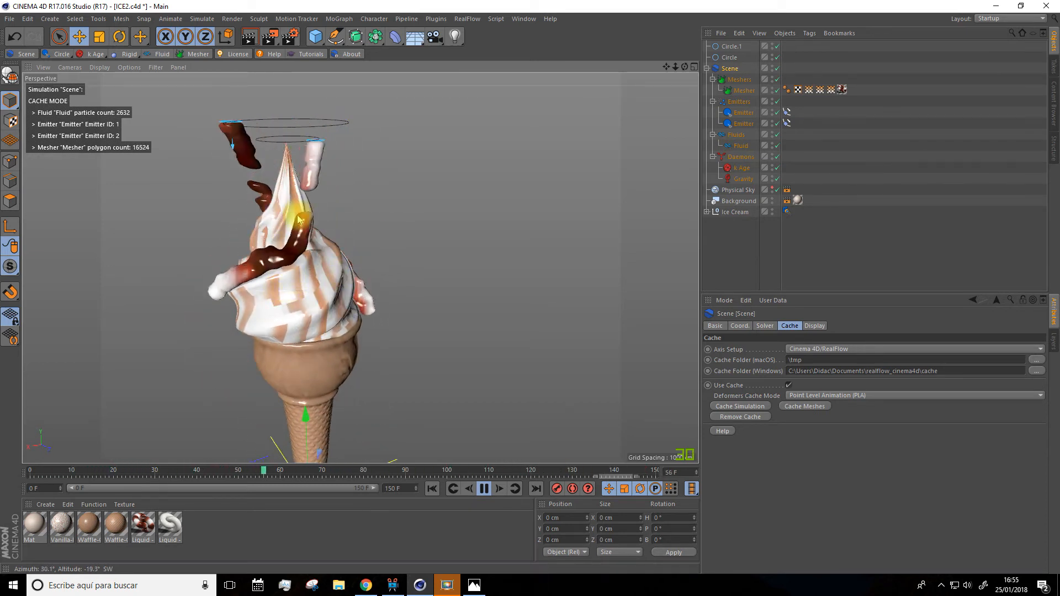
{"action": "left_click_drag", "start_coordinate": [407, 158], "coordinate": [366, 106], "text": "alt"}
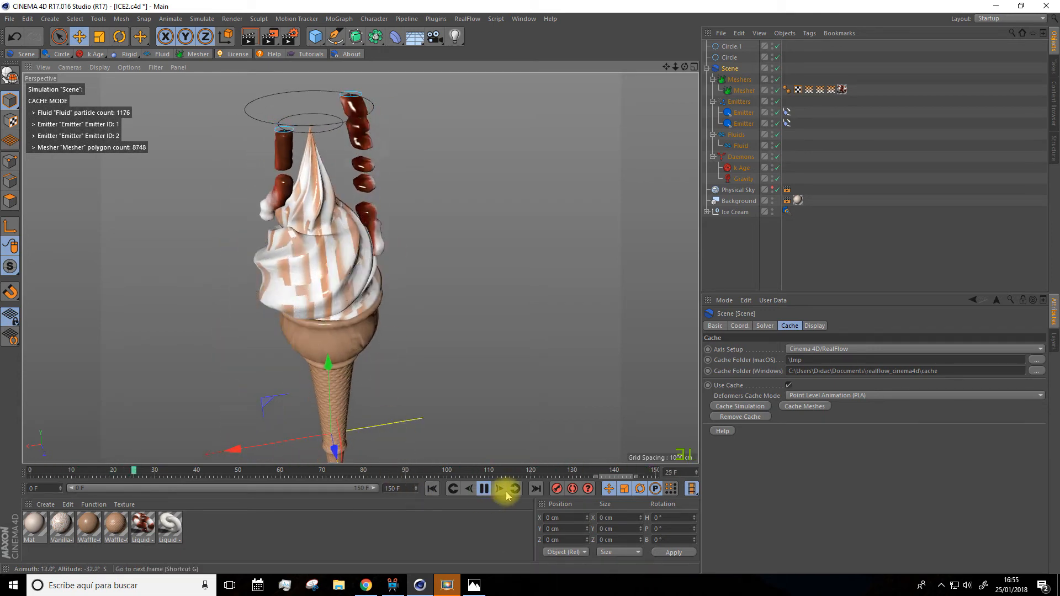
{"action": "left_click", "coordinate": [484, 489]}
{"action": "left_click", "coordinate": [432, 489]}
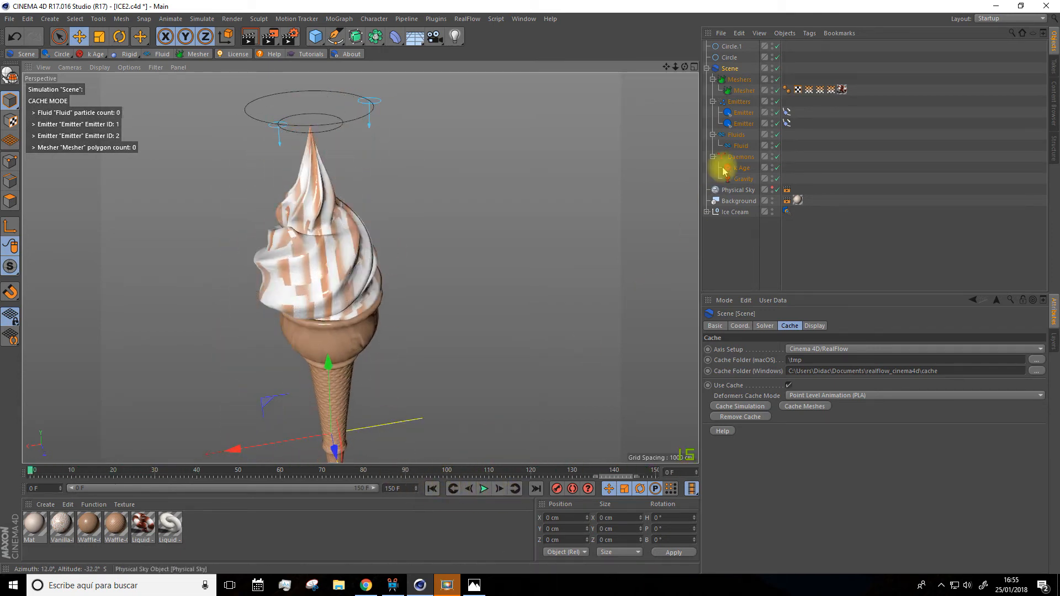
Remove the Scene object's current simulation cache files
{"action": "left_click", "coordinate": [730, 70]}
{"action": "left_click", "coordinate": [731, 416]}
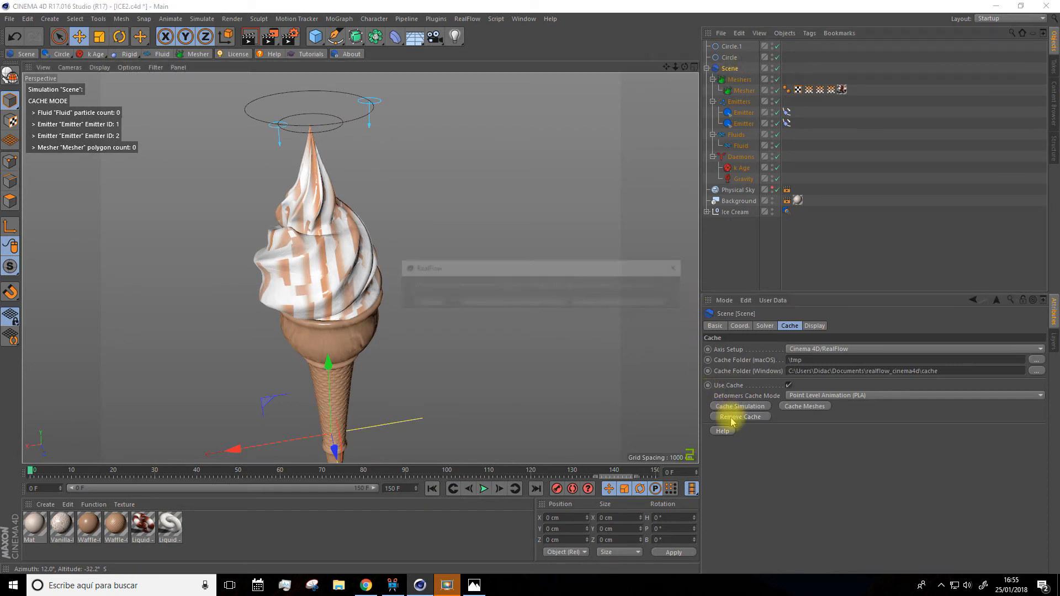
{"action": "left_click", "coordinate": [521, 303]}
{"action": "left_click_drag", "start_coordinate": [519, 280], "coordinate": [485, 274], "text": "alt"}
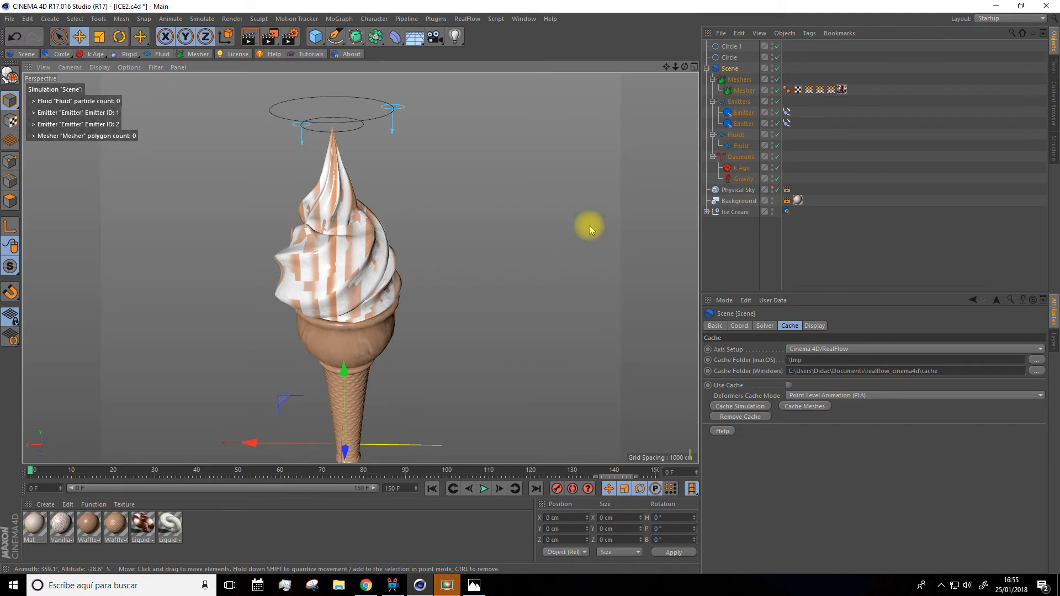
Change the emitter type of both circling emitters from Circle to Triangle
{"action": "left_click", "coordinate": [743, 112]}
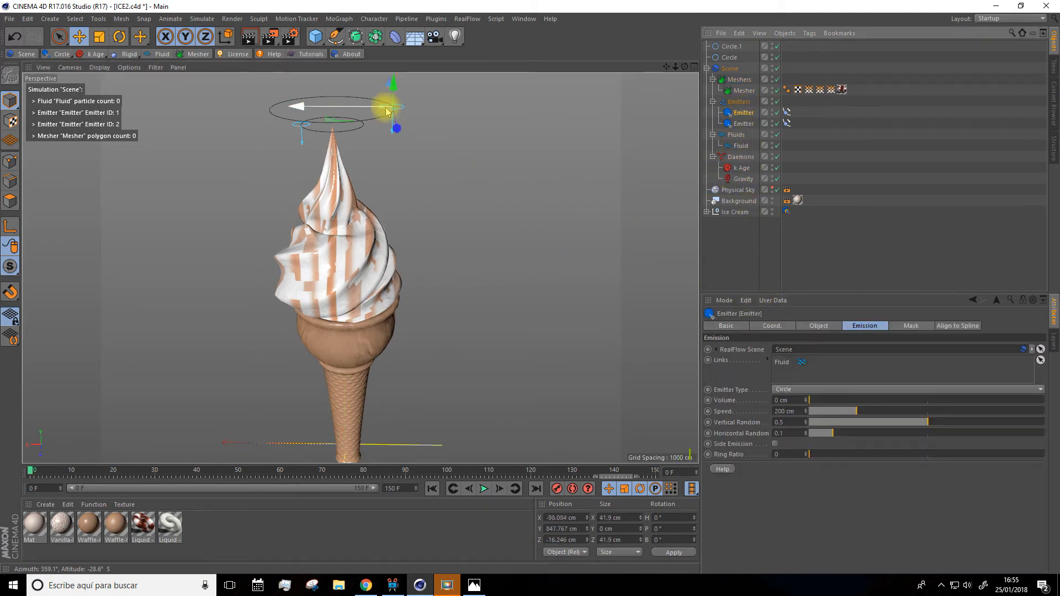
{"action": "left_click", "coordinate": [787, 390]}
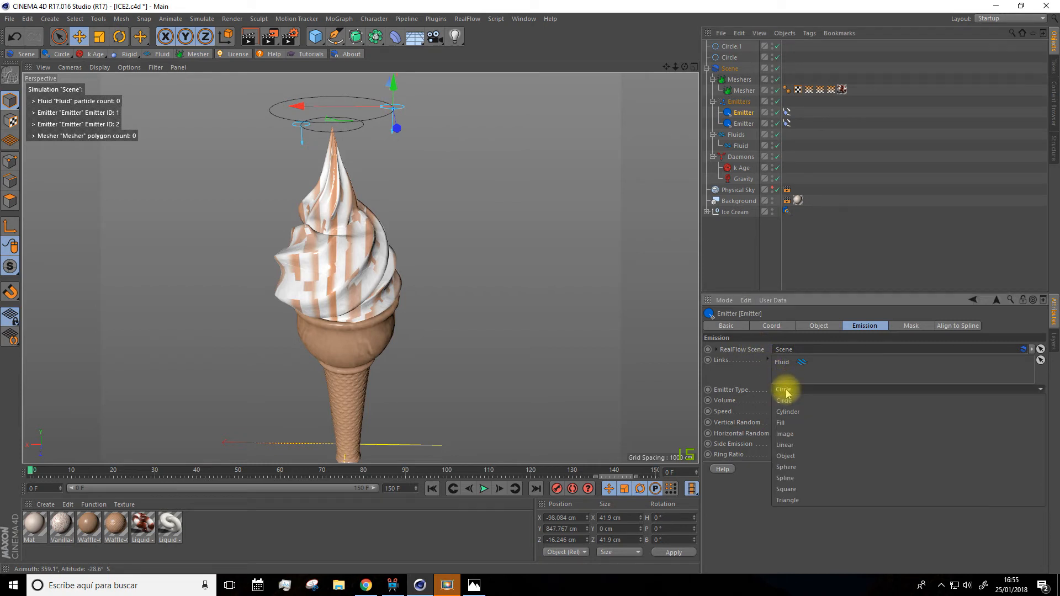
{"action": "left_click", "coordinate": [793, 500]}
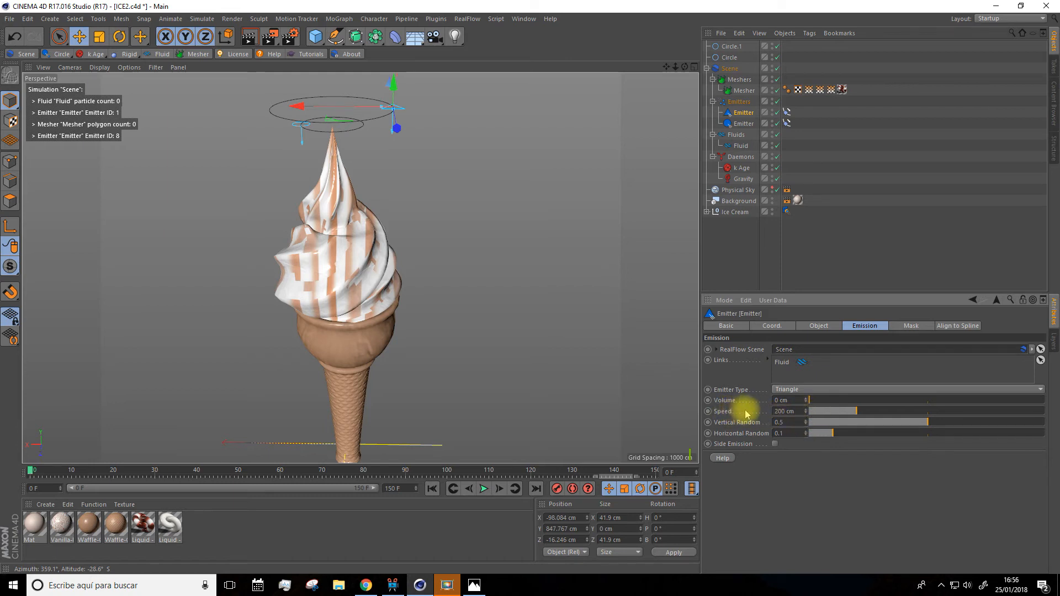
{"action": "left_click", "coordinate": [743, 123]}
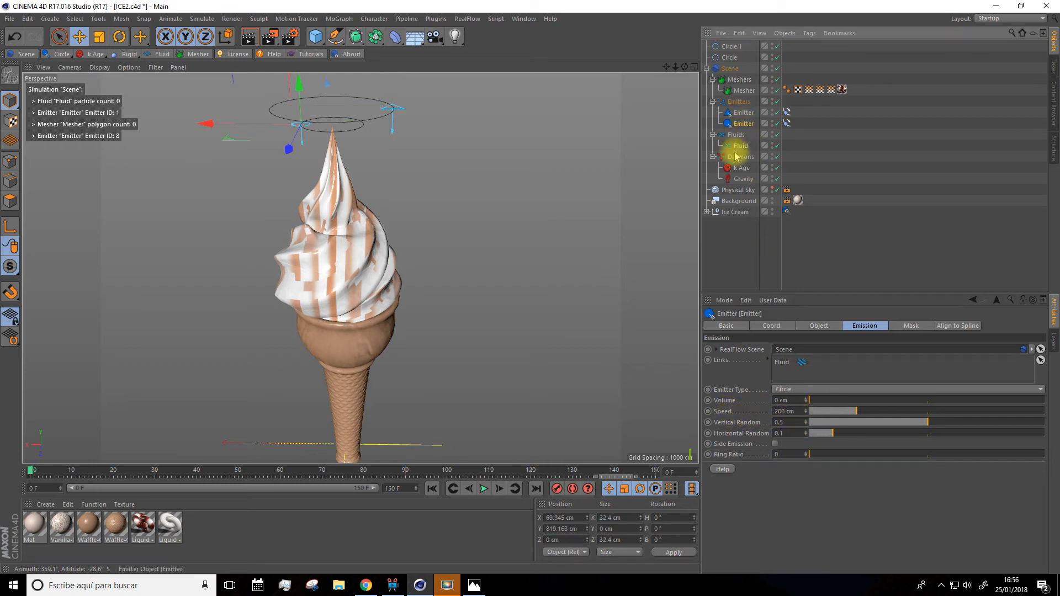
{"action": "left_click", "coordinate": [790, 390]}
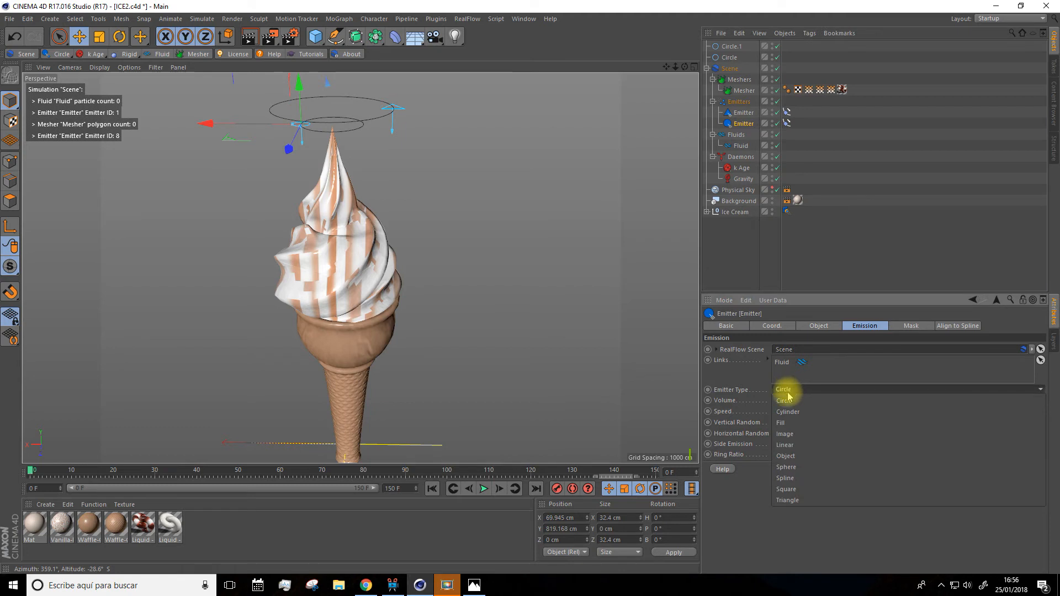
{"action": "left_click", "coordinate": [788, 500]}
Set the Mesher's Radius to 10 cm, Smooth to 3 and Thinning to 0.05
{"action": "mouse_move", "coordinate": [506, 279]}
{"action": "left_mouse_down", "text": "alt"}
{"action": "mouse_move", "coordinate": [525, 265]}
{"action": "mouse_move", "coordinate": [493, 270]}
{"action": "left_mouse_up", "text": "alt"}
{"action": "left_click_drag", "start_coordinate": [667, 71], "coordinate": [593, 174], "text": "alt"}
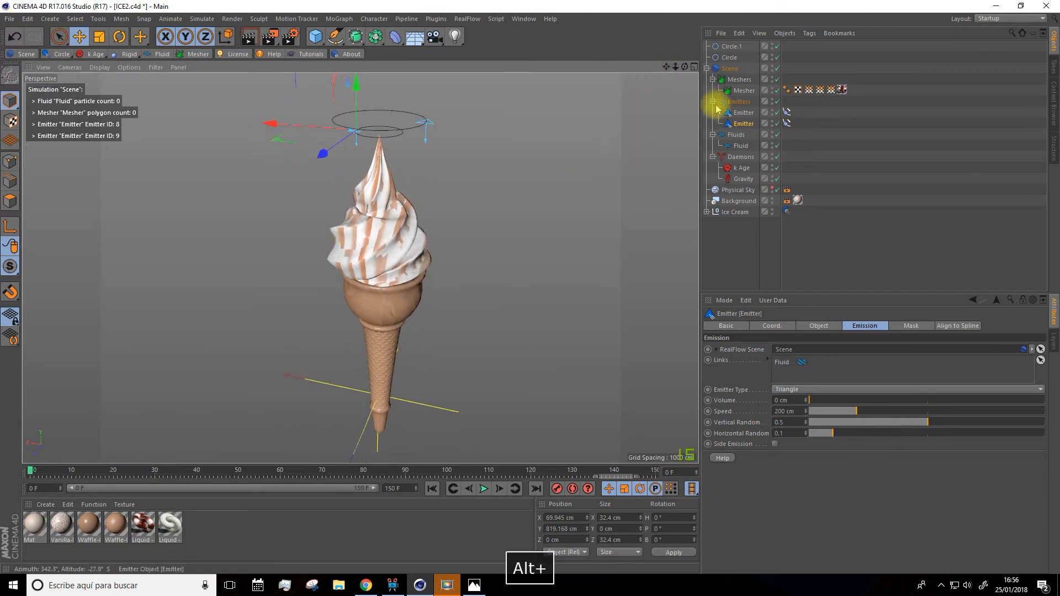
{"action": "left_click", "coordinate": [742, 90]}
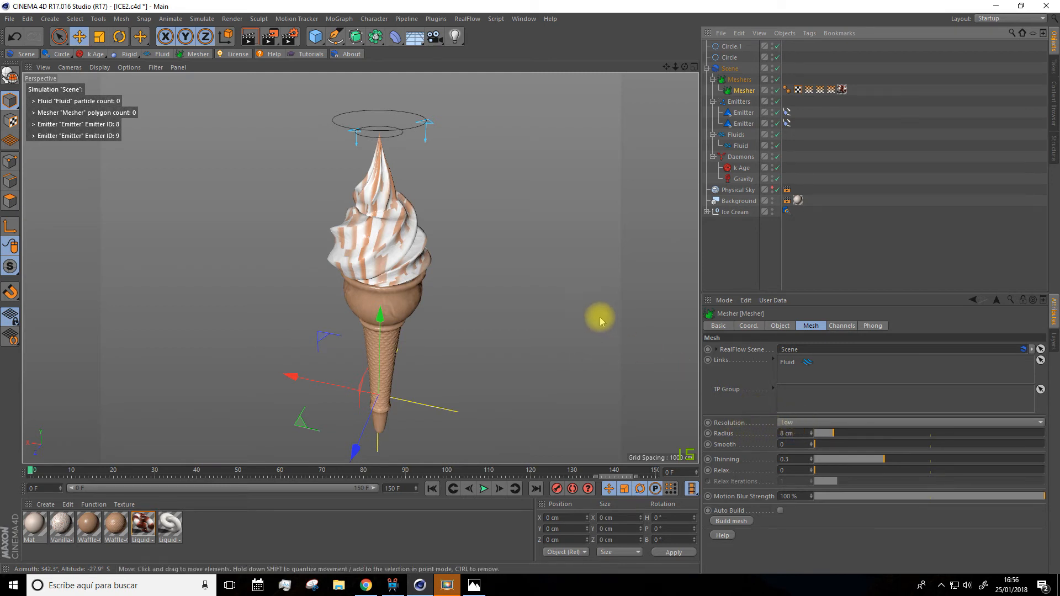
{"action": "left_click", "coordinate": [784, 433]}
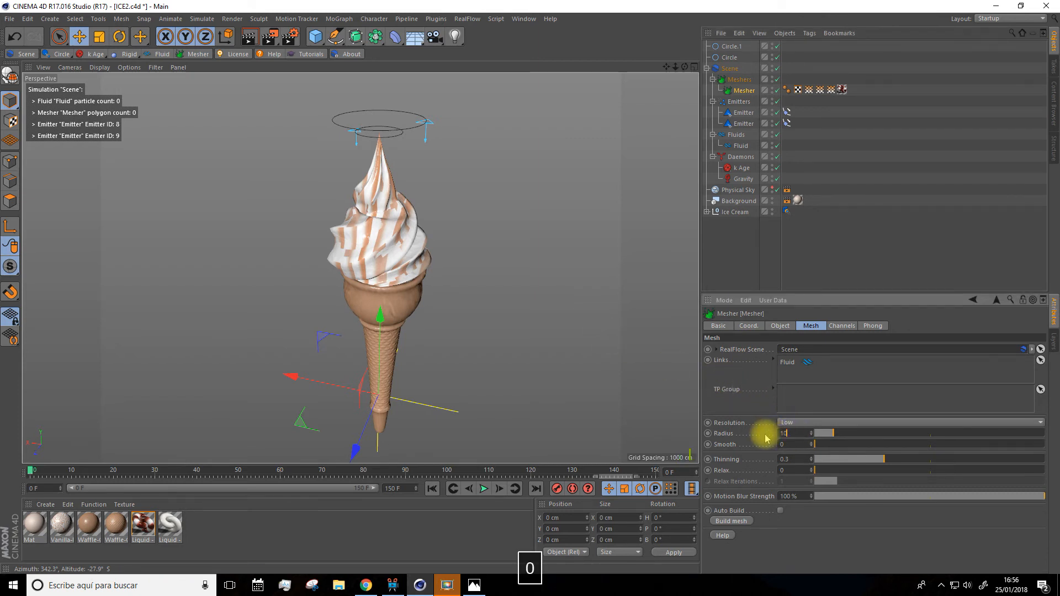
{"action": "key", "text": "Return"}
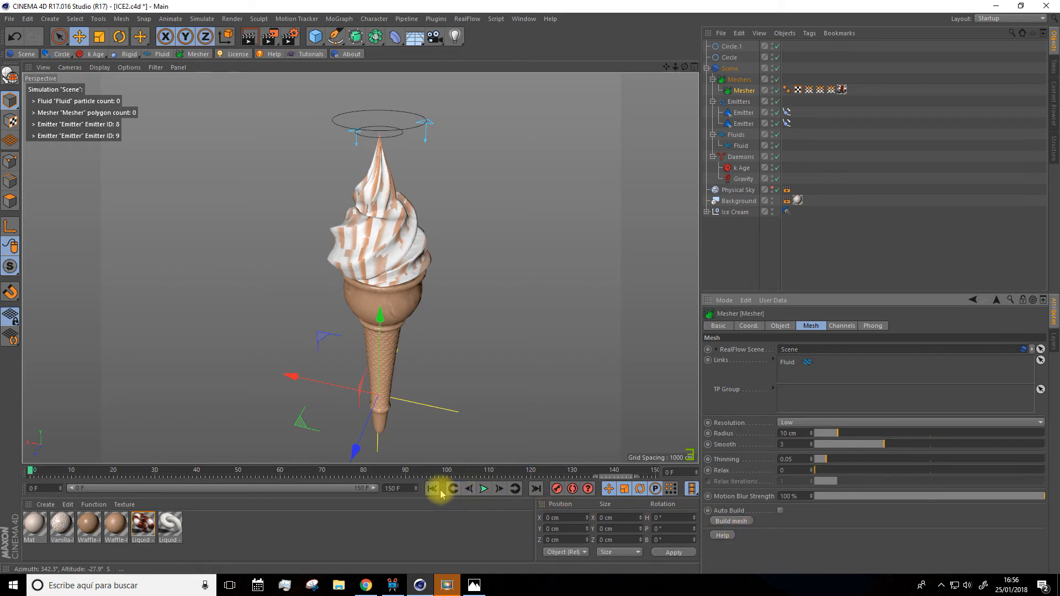
Cache the simulation from the Scene object and start playing it
{"action": "left_click", "coordinate": [730, 68]}
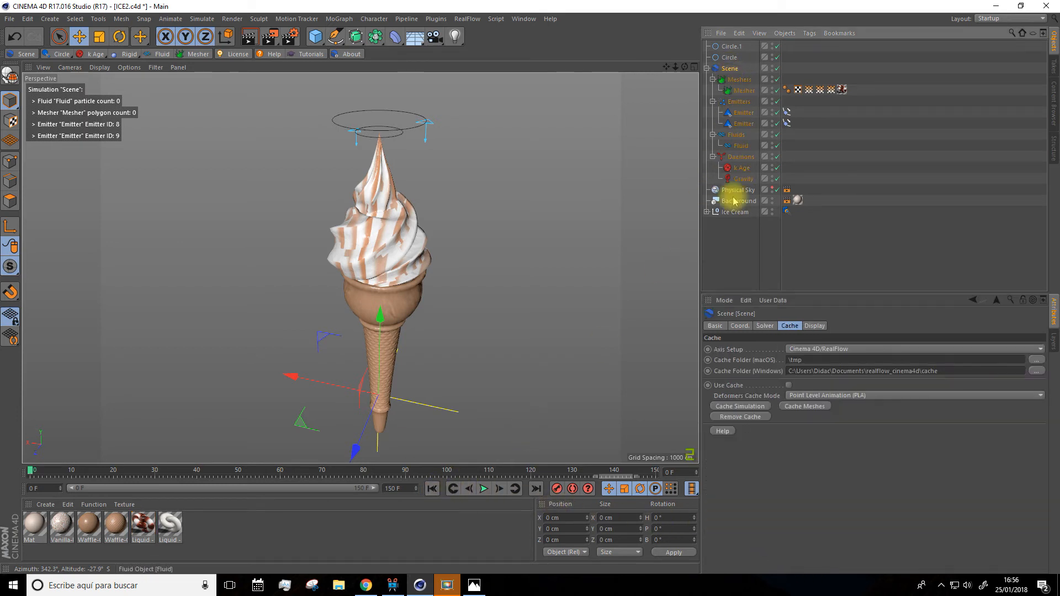
{"action": "left_click", "coordinate": [745, 407]}
{"action": "left_click", "coordinate": [482, 489]}
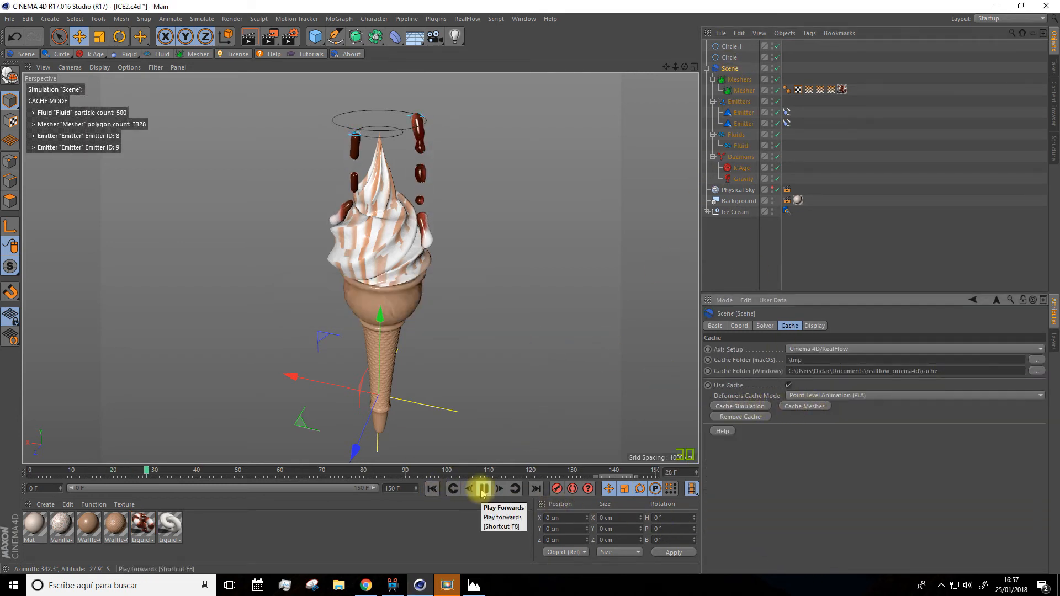
Examine from several angles and distances how the topping from the triangular emitters lands on the ice cream during playback
{"action": "scroll", "coordinate": [438, 222], "scroll_direction": "up", "scroll_amount": 5}
{"action": "left_click_drag", "start_coordinate": [437, 222], "coordinate": [269, 204], "text": "alt"}
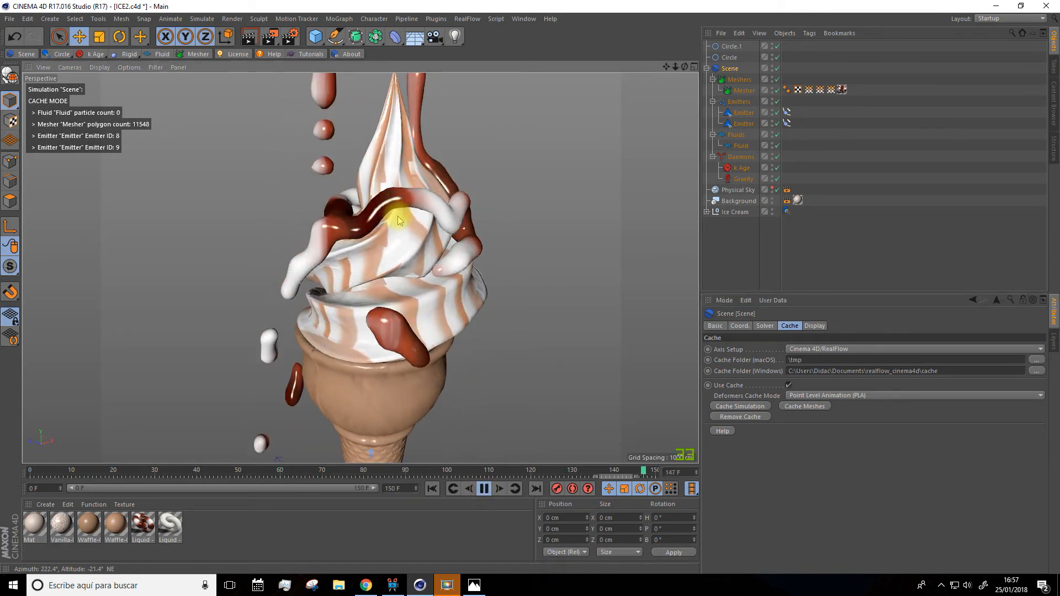
{"action": "scroll", "coordinate": [399, 241], "scroll_direction": "down", "scroll_amount": 6}
{"action": "left_click_drag", "start_coordinate": [478, 205], "coordinate": [547, 211], "text": "alt"}
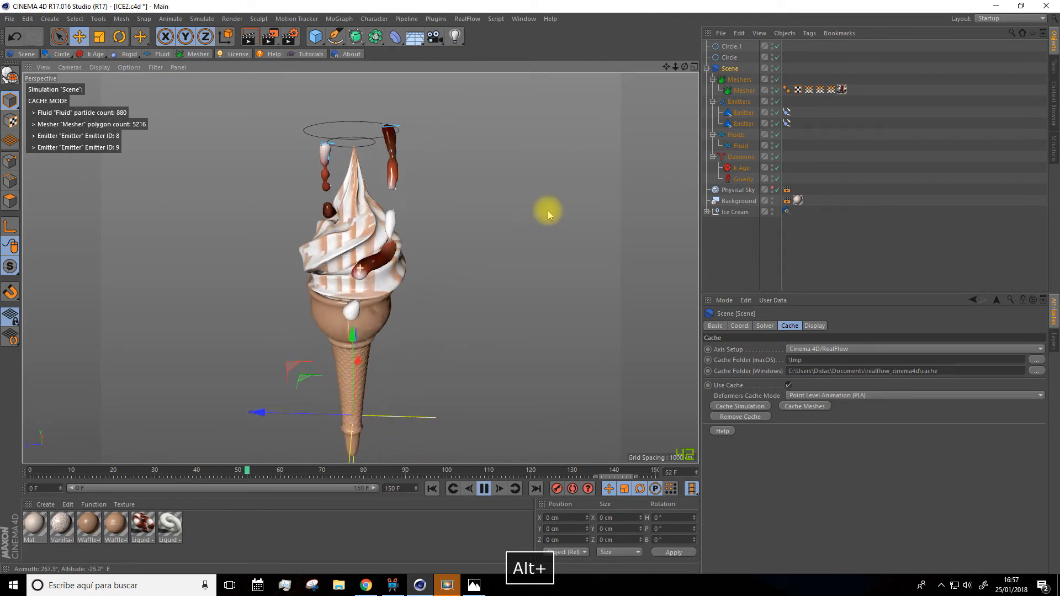
{"action": "scroll", "coordinate": [412, 230], "scroll_direction": "up", "scroll_amount": 4}
{"action": "scroll", "coordinate": [412, 230], "scroll_direction": "up", "scroll_amount": 2}
{"action": "left_click_drag", "start_coordinate": [412, 229], "coordinate": [511, 221], "text": "alt"}
{"action": "scroll", "coordinate": [511, 221], "scroll_direction": "up", "scroll_amount": 2}
{"action": "scroll", "coordinate": [438, 264], "scroll_direction": "down", "scroll_amount": 4}
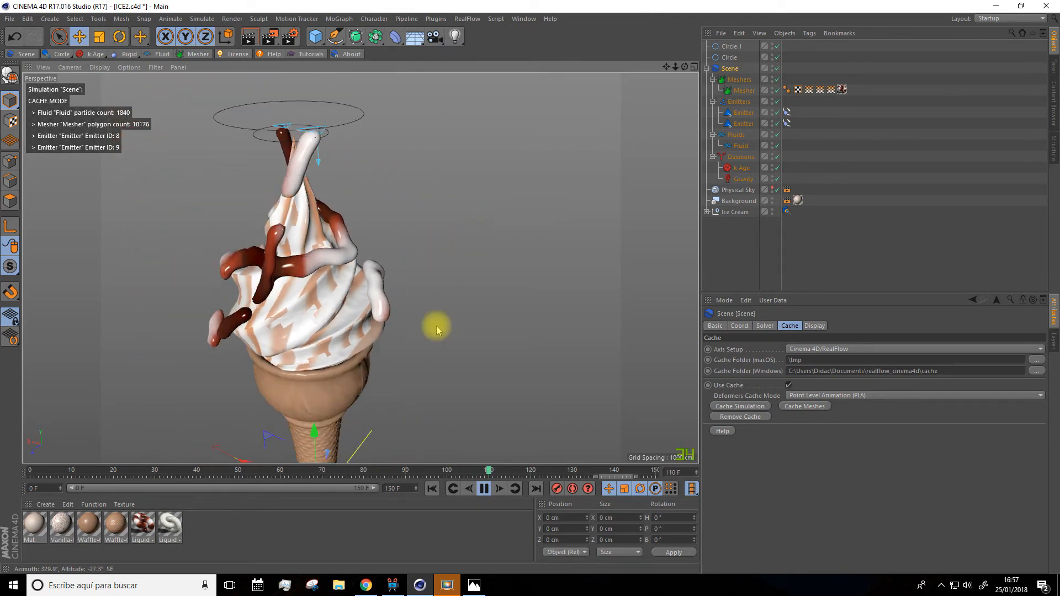
Stop playback, inspect the topping strands up close around frames 103 and 104, and open the Fluid's settings
{"action": "left_click", "coordinate": [479, 488]}
{"action": "left_click_drag", "start_coordinate": [603, 474], "coordinate": [460, 479]}
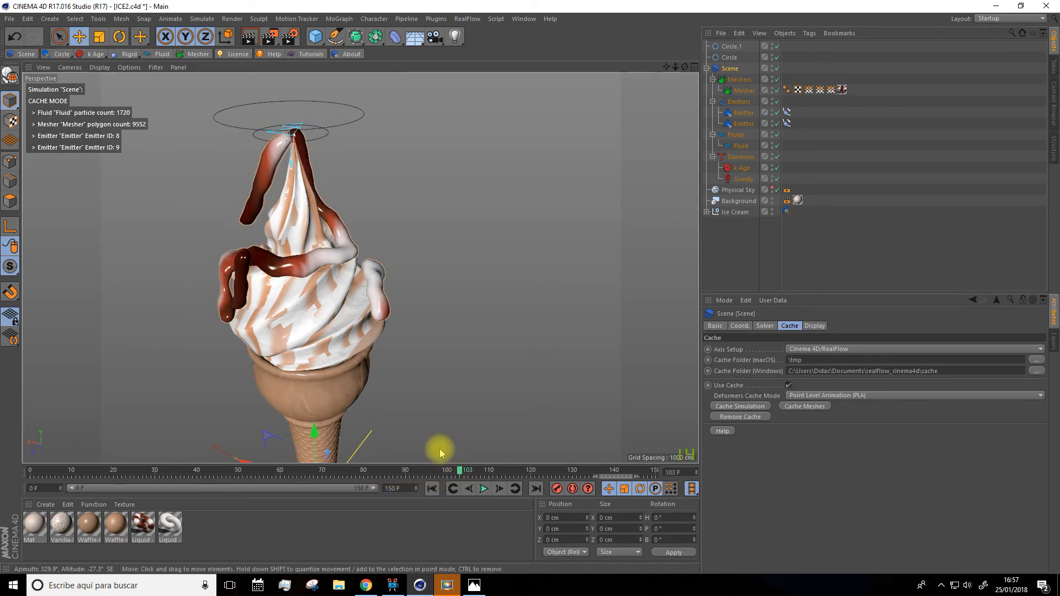
{"action": "left_click_drag", "start_coordinate": [461, 475], "coordinate": [466, 499]}
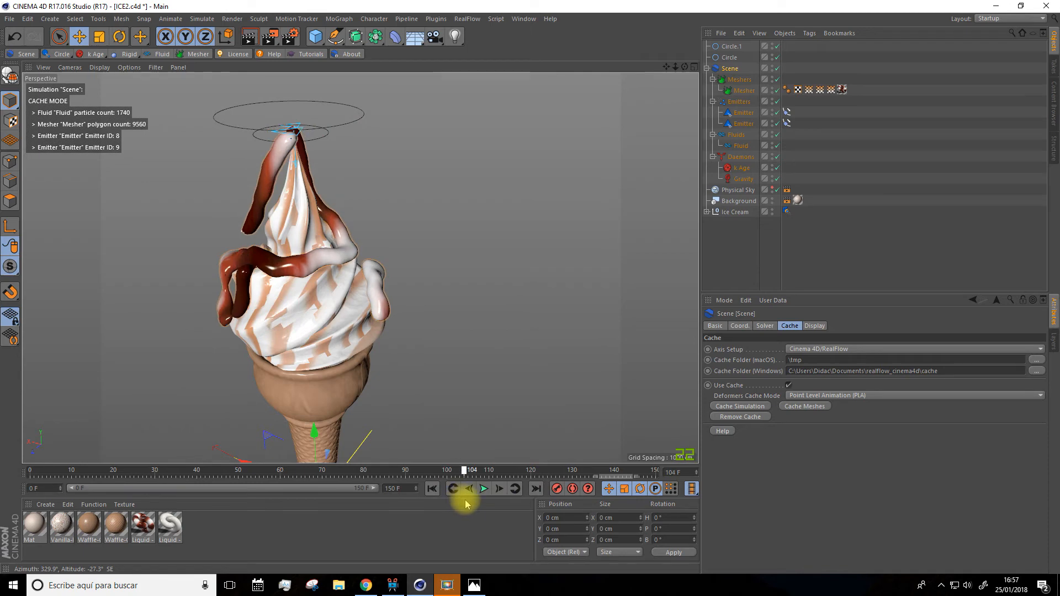
{"action": "scroll", "coordinate": [196, 293], "scroll_direction": "up", "scroll_amount": 6}
{"action": "left_click_drag", "start_coordinate": [197, 305], "coordinate": [208, 291], "text": "alt"}
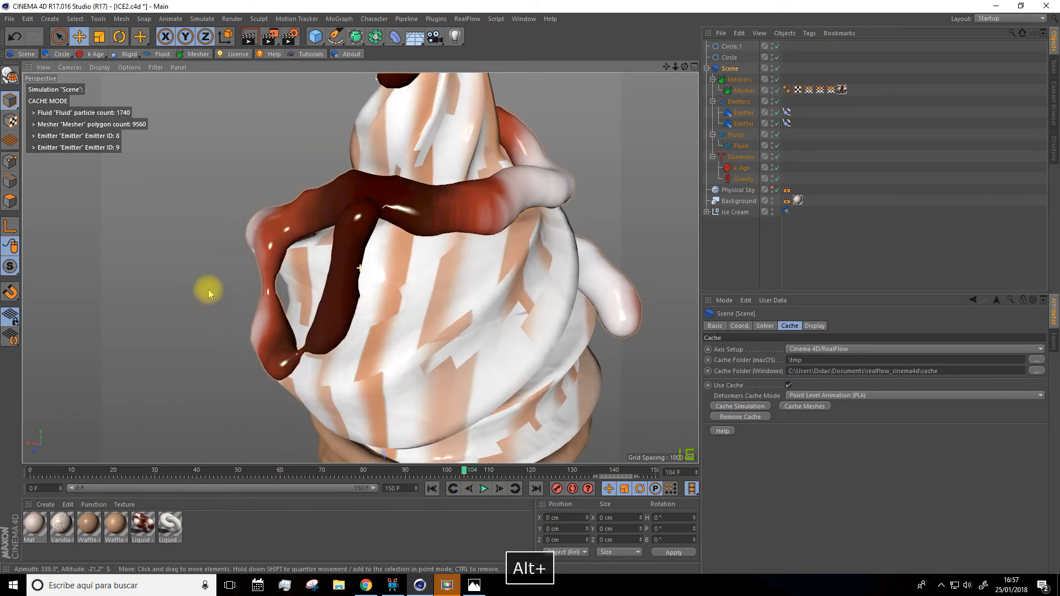
{"action": "left_click_drag", "start_coordinate": [254, 251], "coordinate": [276, 283], "text": "alt"}
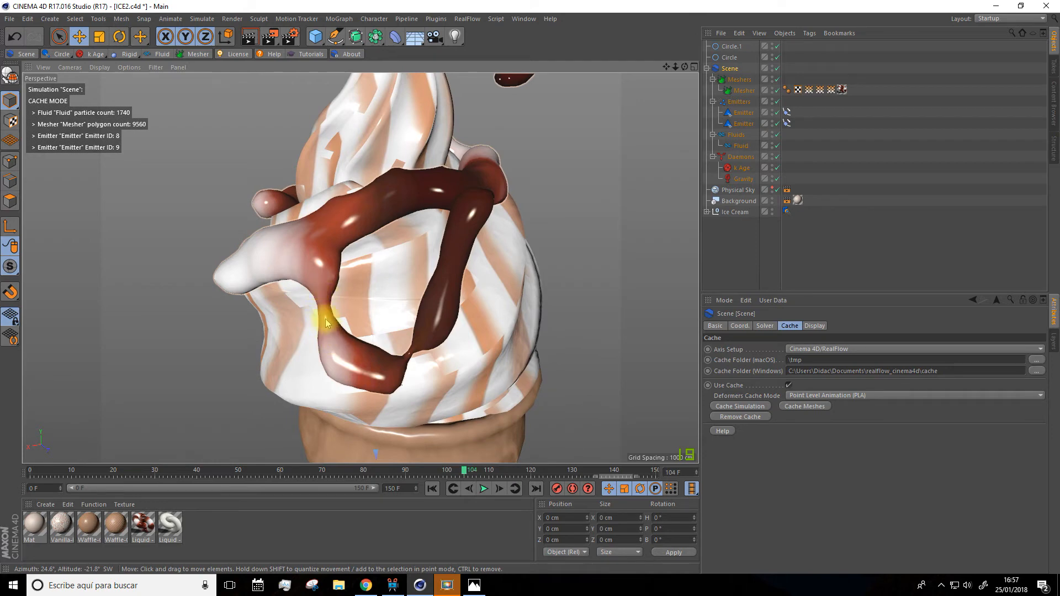
{"action": "left_click_drag", "start_coordinate": [464, 471], "coordinate": [459, 470]}
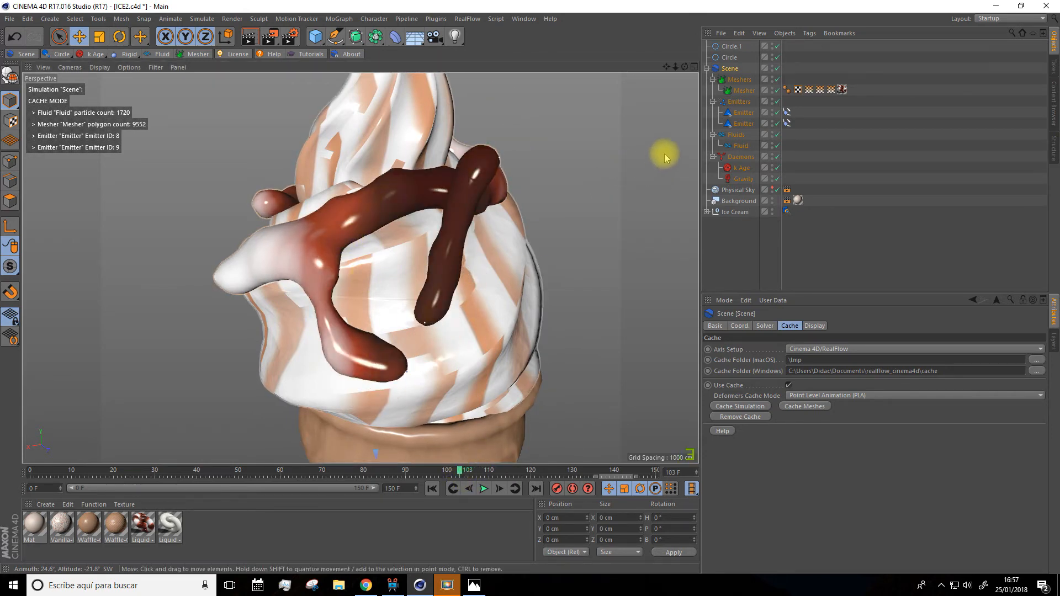
{"action": "left_click", "coordinate": [740, 147]}
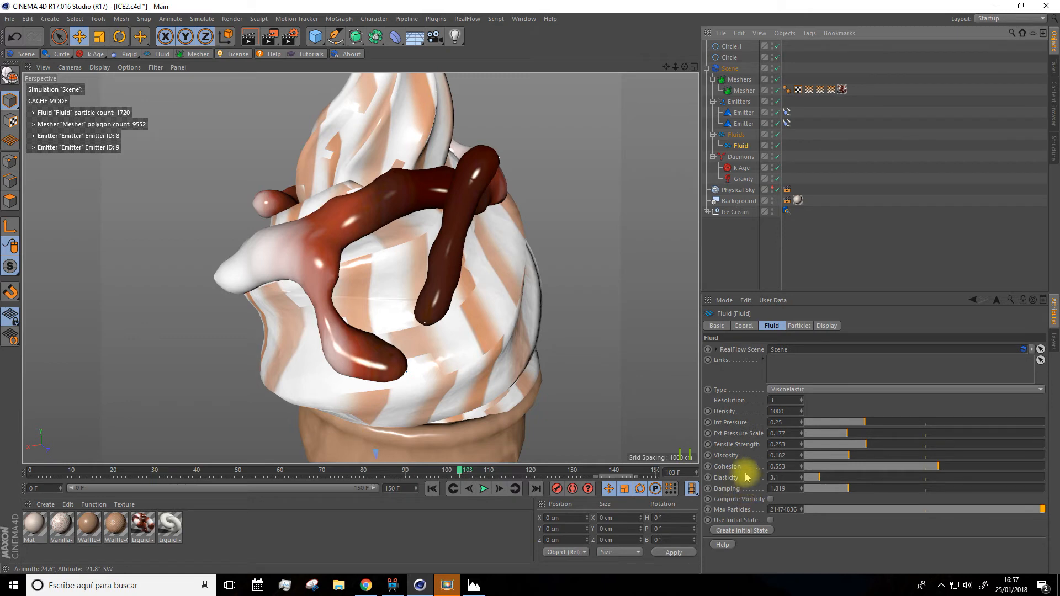
Add a Sheeter daemon to the RealFlow scene and open its Min Cavity Size for editing
{"action": "scroll", "coordinate": [587, 351], "scroll_direction": "down", "scroll_amount": 5}
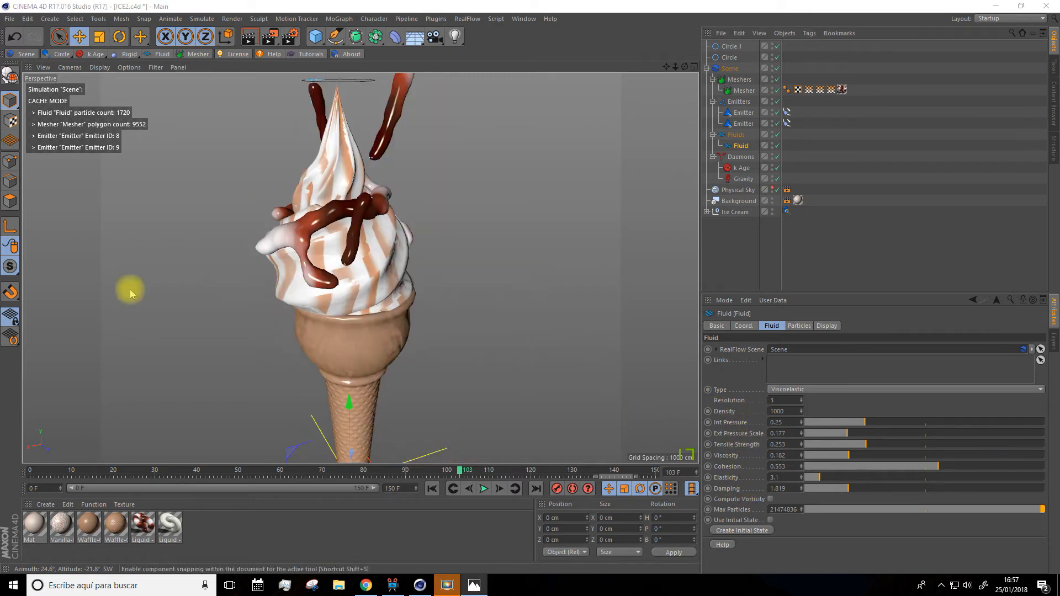
{"action": "left_click", "coordinate": [480, 325]}
{"action": "scroll", "coordinate": [481, 326], "scroll_direction": "down", "scroll_amount": 2}
{"action": "left_click_drag", "start_coordinate": [386, 264], "coordinate": [388, 222], "text": "alt"}
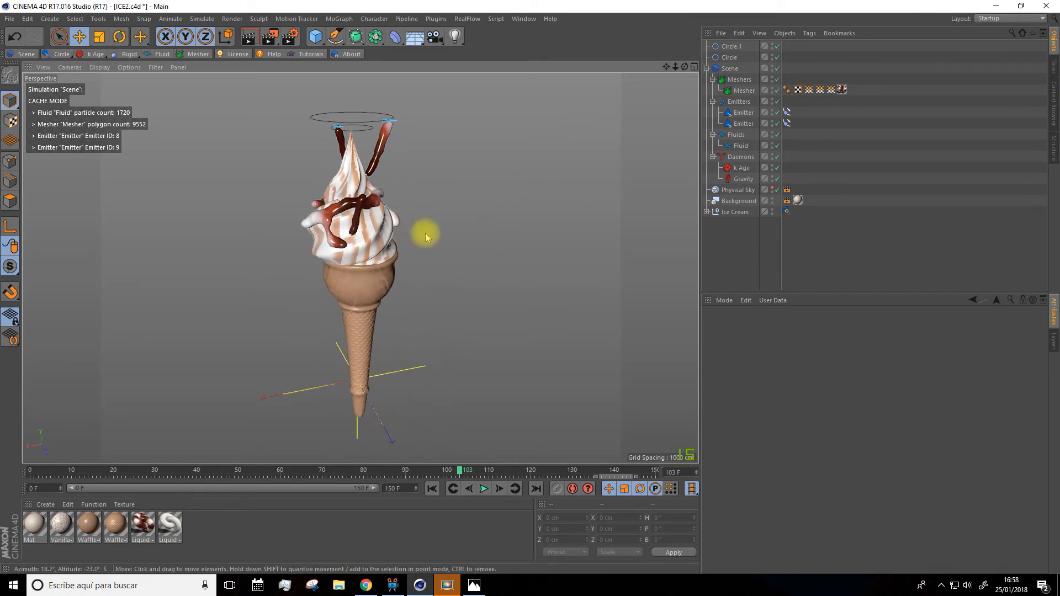
{"action": "left_click", "coordinate": [99, 58]}
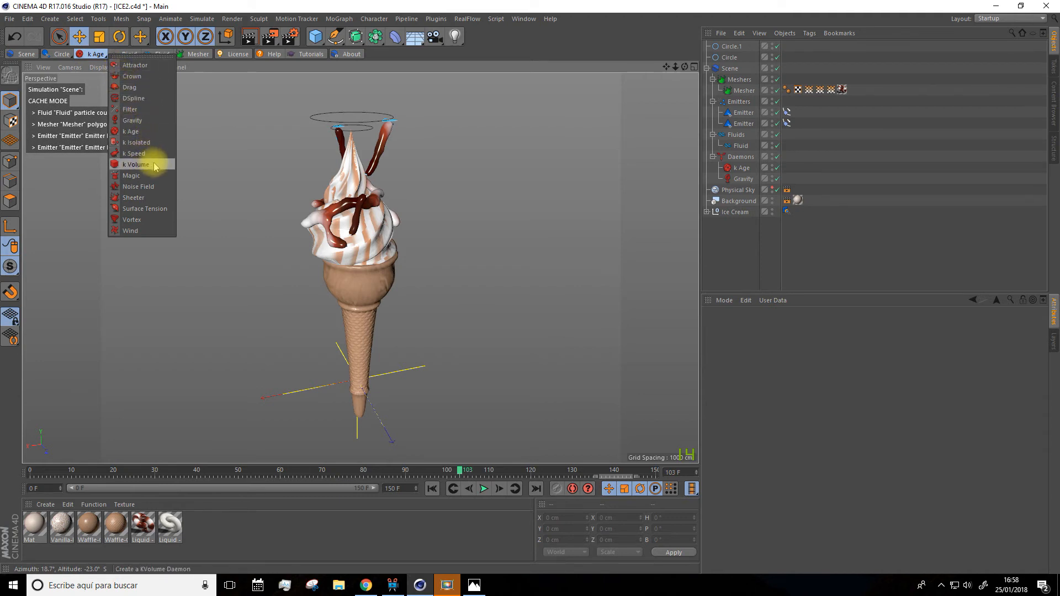
{"action": "left_click", "coordinate": [136, 200]}
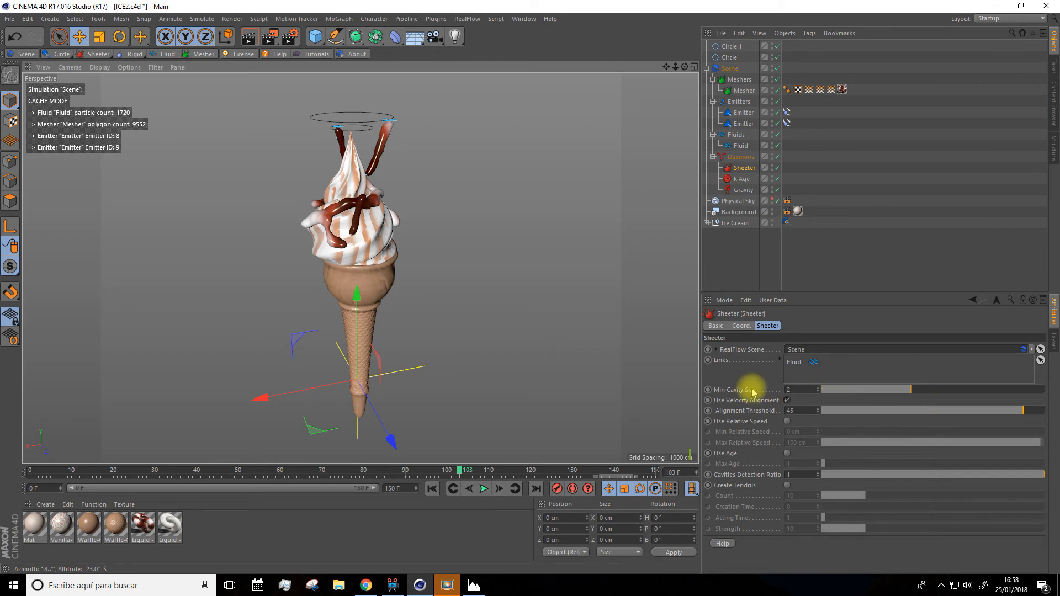
{"action": "left_click", "coordinate": [802, 390]}
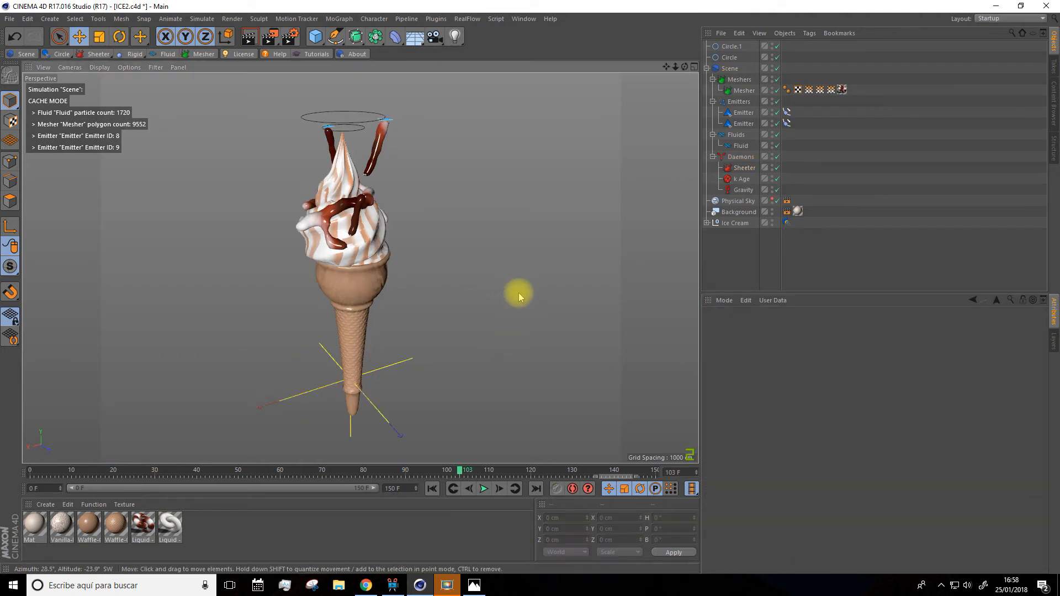
Return to frame 0, remove the scene's cache files and cache the simulation again with the Sheeter daemon
{"action": "left_click_drag", "start_coordinate": [519, 293], "coordinate": [524, 297], "text": "alt"}
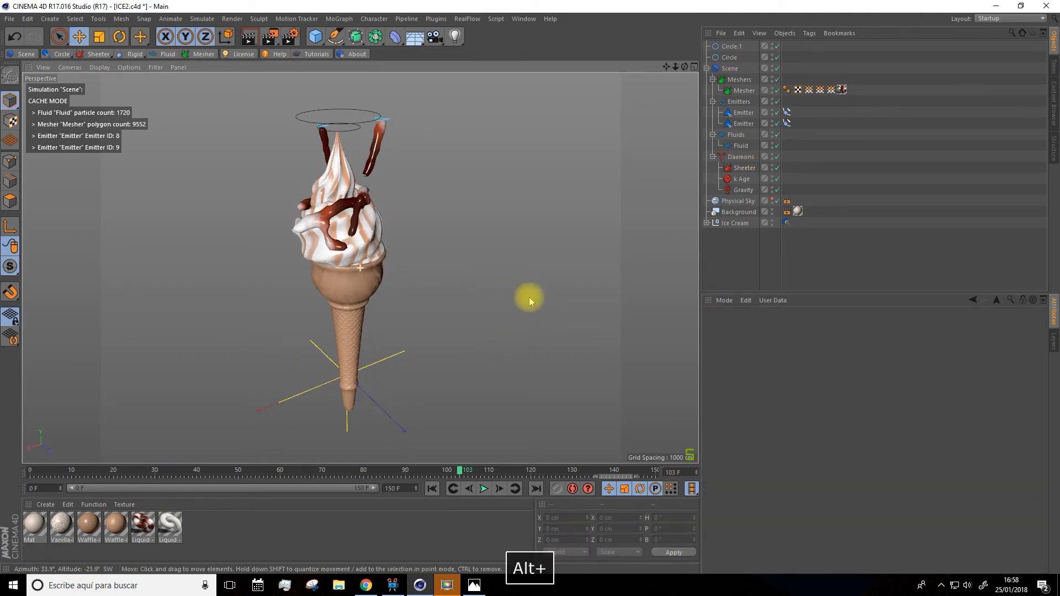
{"action": "left_click", "coordinate": [432, 488]}
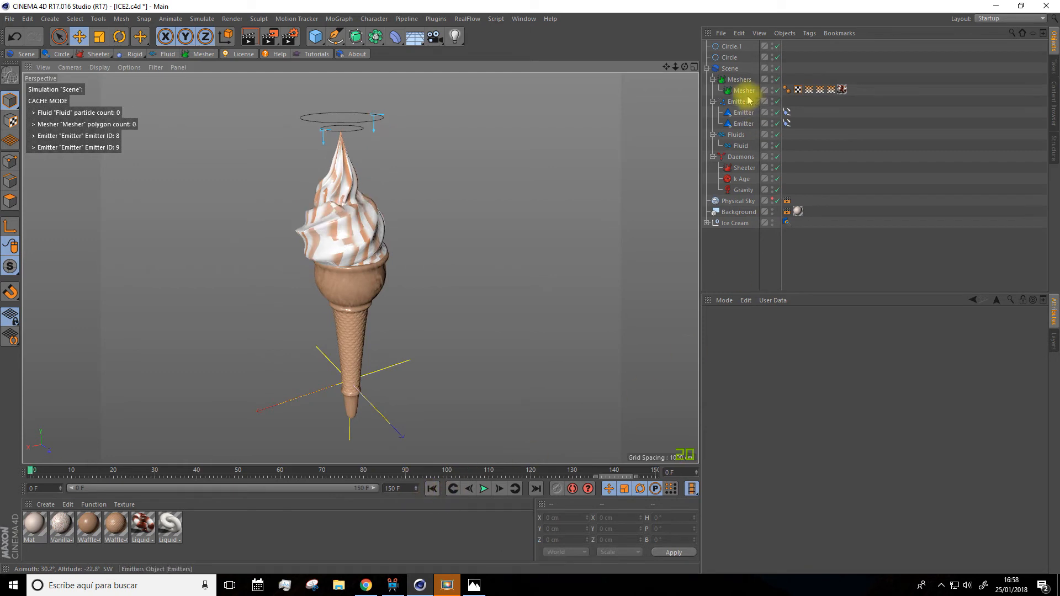
{"action": "left_click", "coordinate": [730, 68]}
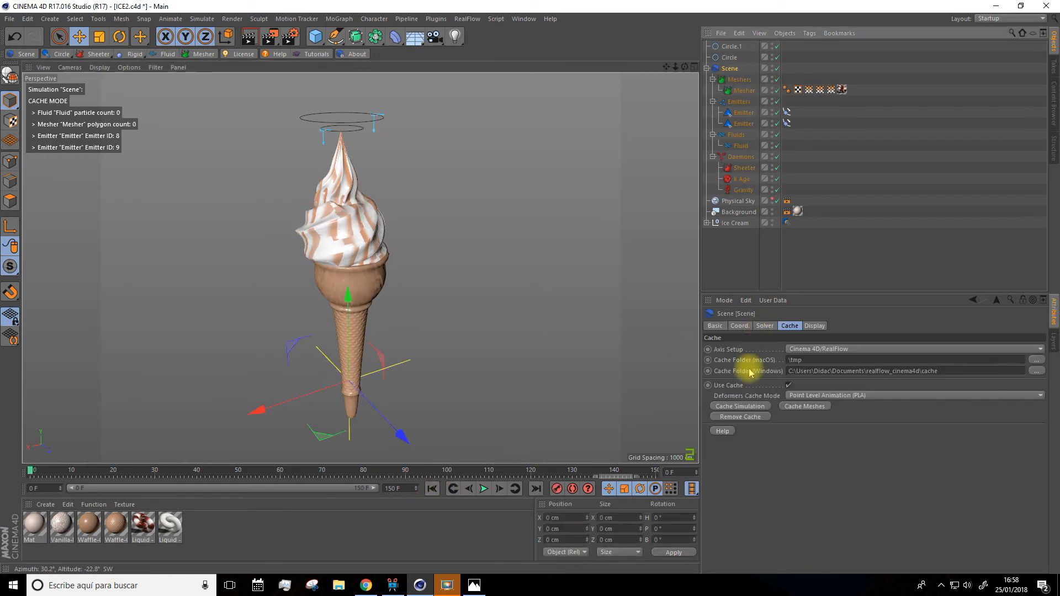
{"action": "left_click", "coordinate": [735, 418]}
{"action": "left_click", "coordinate": [542, 302]}
{"action": "left_click", "coordinate": [719, 406]}
Play the new cache while viewing the topping from another side, stop it and return to frame 0
{"action": "left_click", "coordinate": [484, 489]}
{"action": "left_click_drag", "start_coordinate": [482, 260], "coordinate": [208, 253], "text": "alt"}
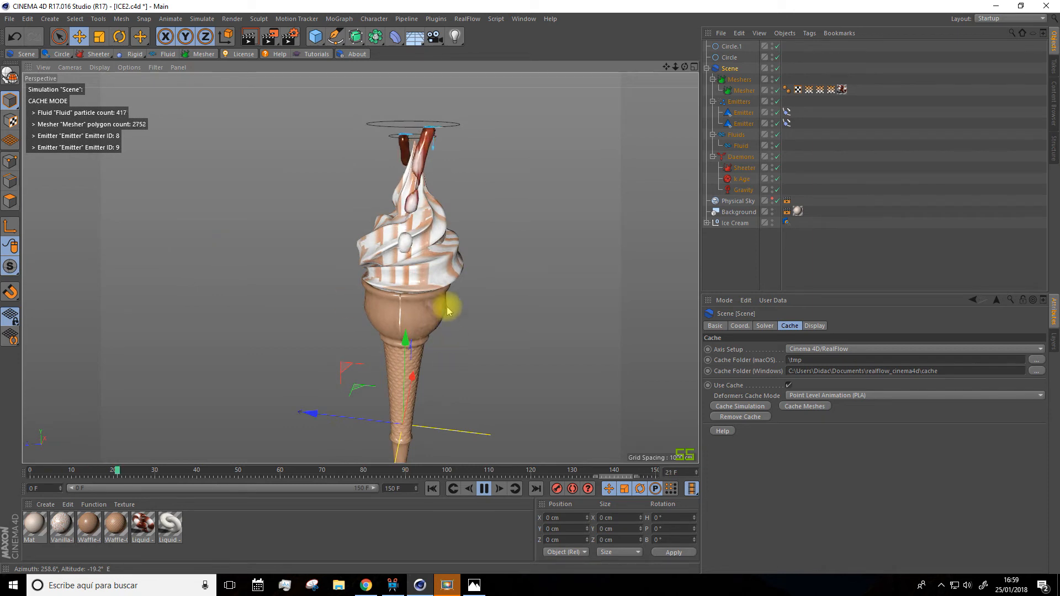
{"action": "left_click", "coordinate": [483, 489]}
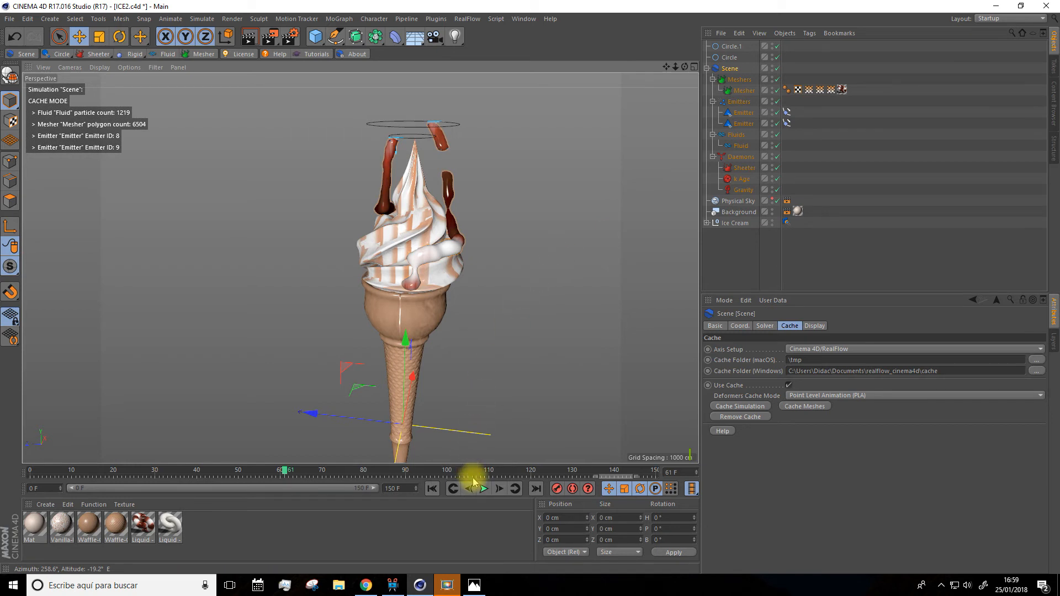
{"action": "left_click", "coordinate": [432, 489]}
Open the properties of the Ice Cream object's RF Collider tag
{"action": "left_click_drag", "start_coordinate": [529, 313], "coordinate": [557, 233], "text": "alt"}
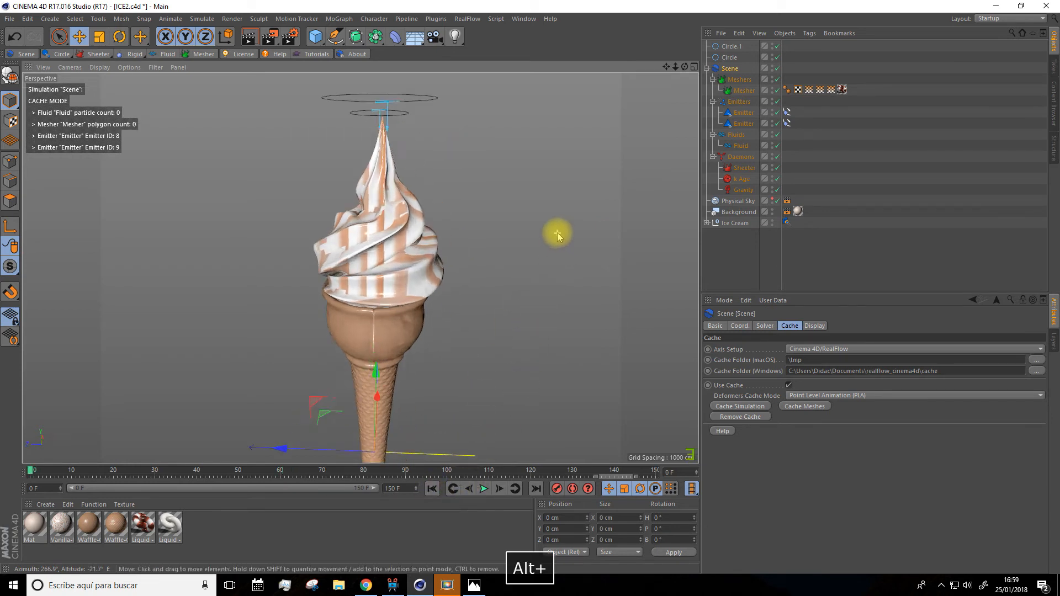
{"action": "scroll", "coordinate": [558, 233], "scroll_direction": "up", "scroll_amount": 3}
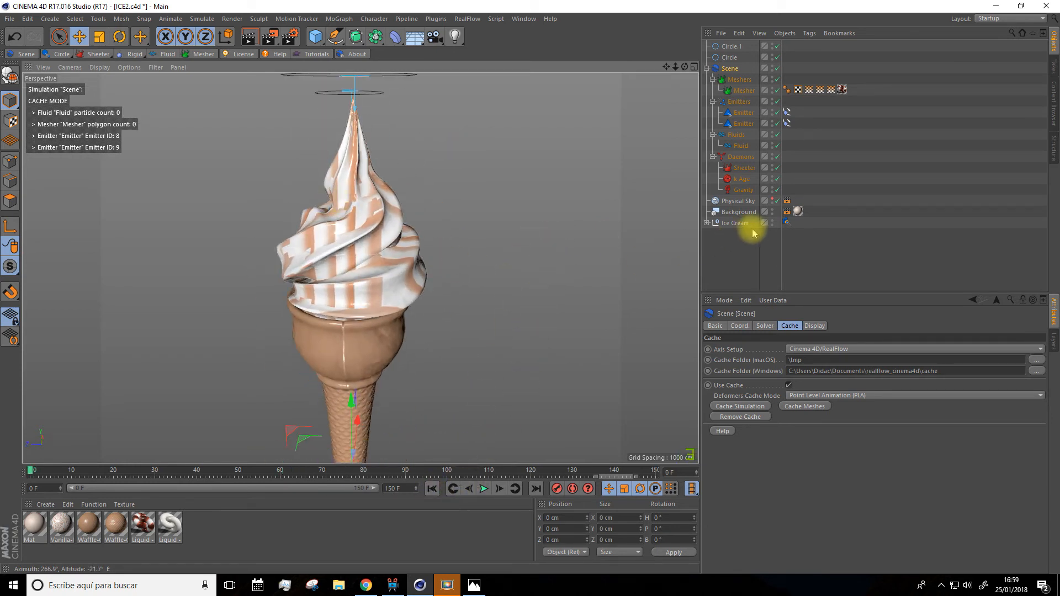
{"action": "left_click", "coordinate": [786, 223]}
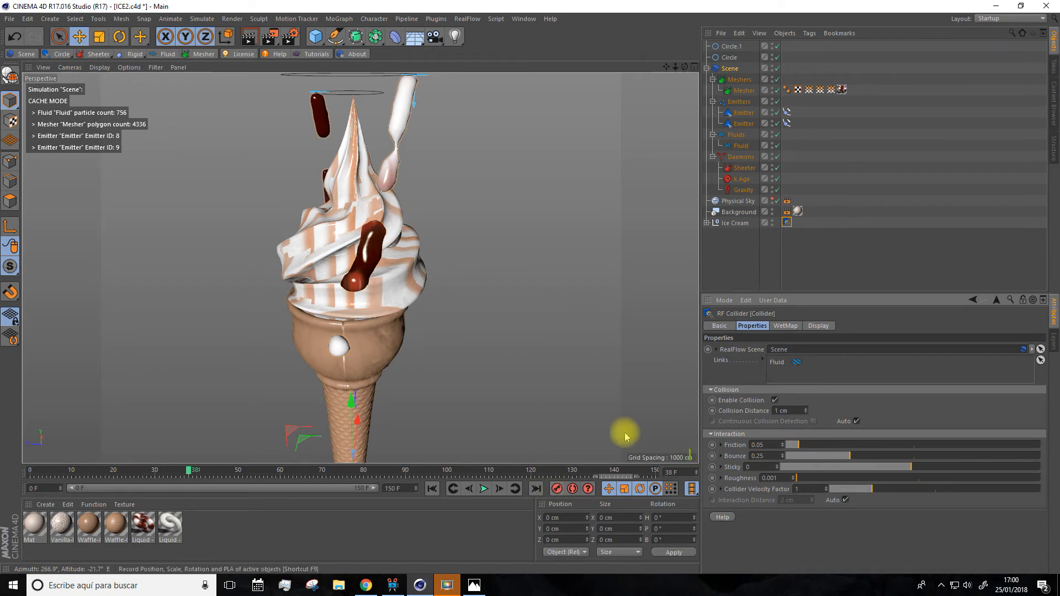
Remove the RealFlow scene's cache files and cache the simulation again
{"action": "left_click", "coordinate": [729, 68]}
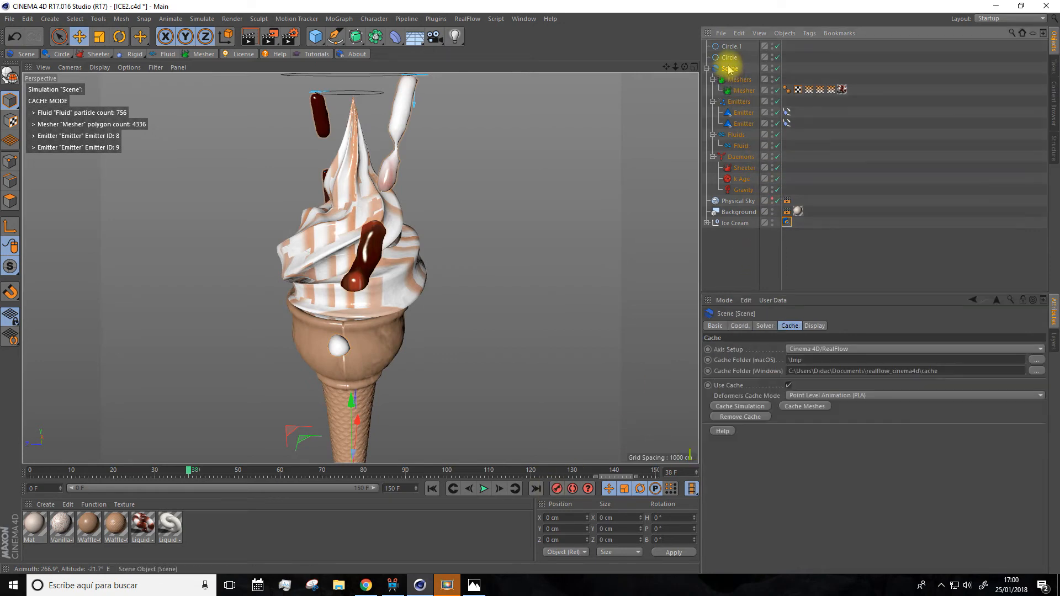
{"action": "left_click", "coordinate": [741, 418]}
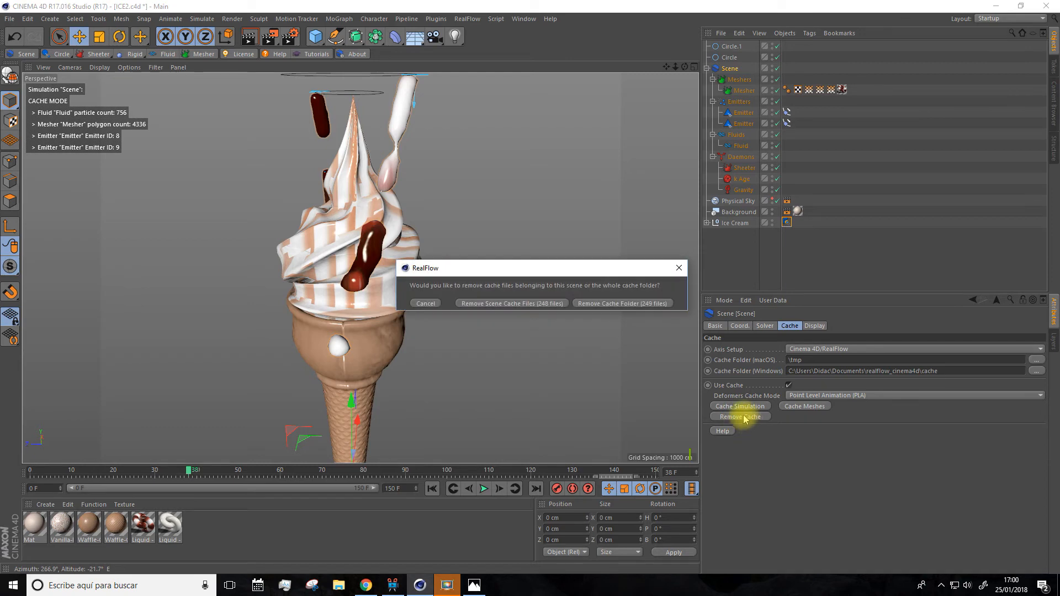
{"action": "left_click", "coordinate": [488, 305]}
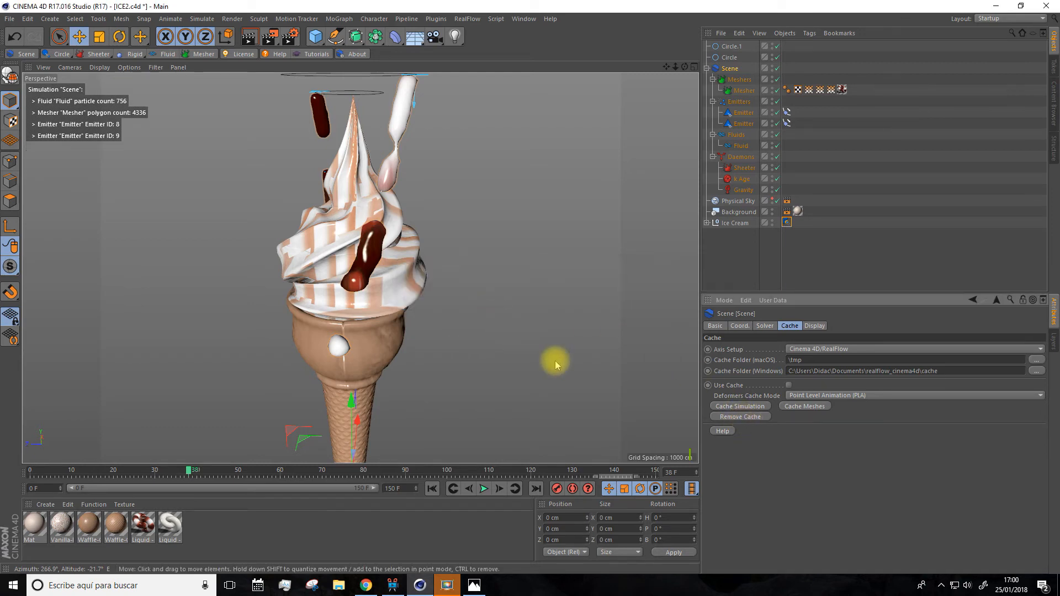
{"action": "left_click", "coordinate": [739, 405]}
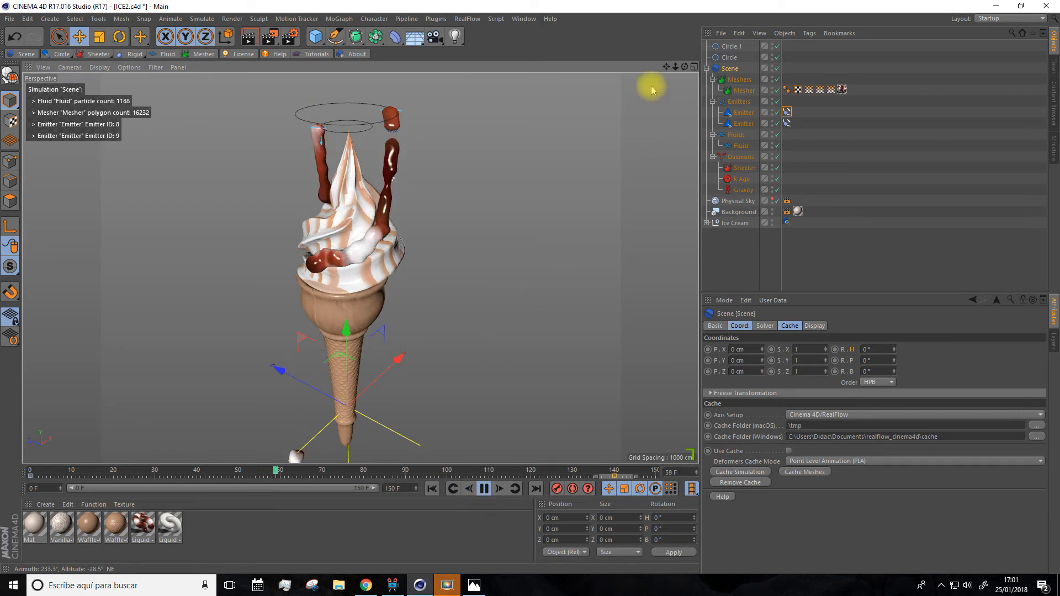
Stop the playback at frame 78 and inspect the topping up close and from several sides of the cone
{"action": "left_click_drag", "start_coordinate": [667, 66], "coordinate": [670, 101]}
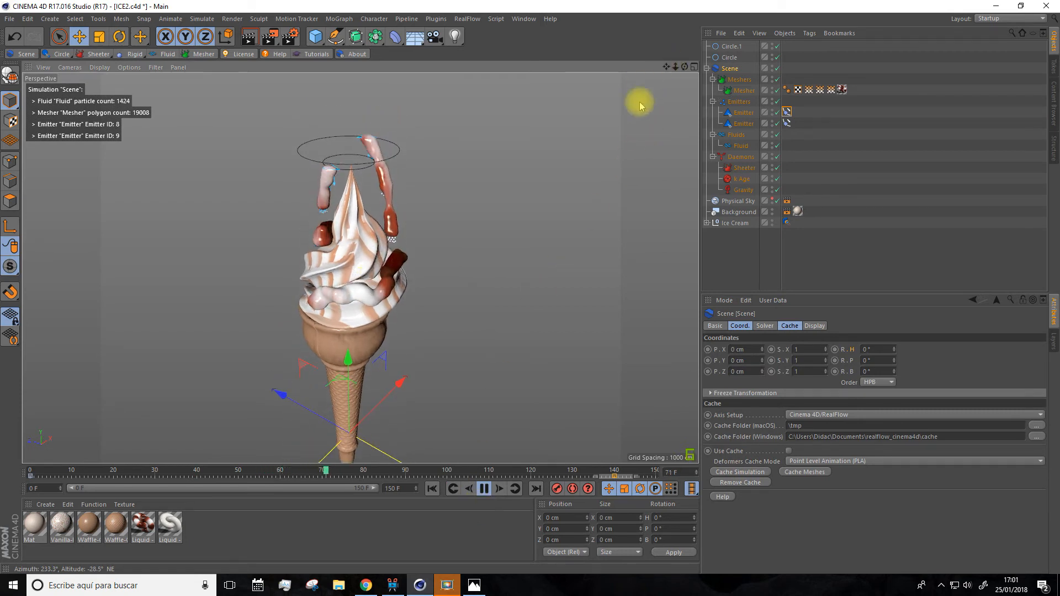
{"action": "left_click", "coordinate": [484, 488]}
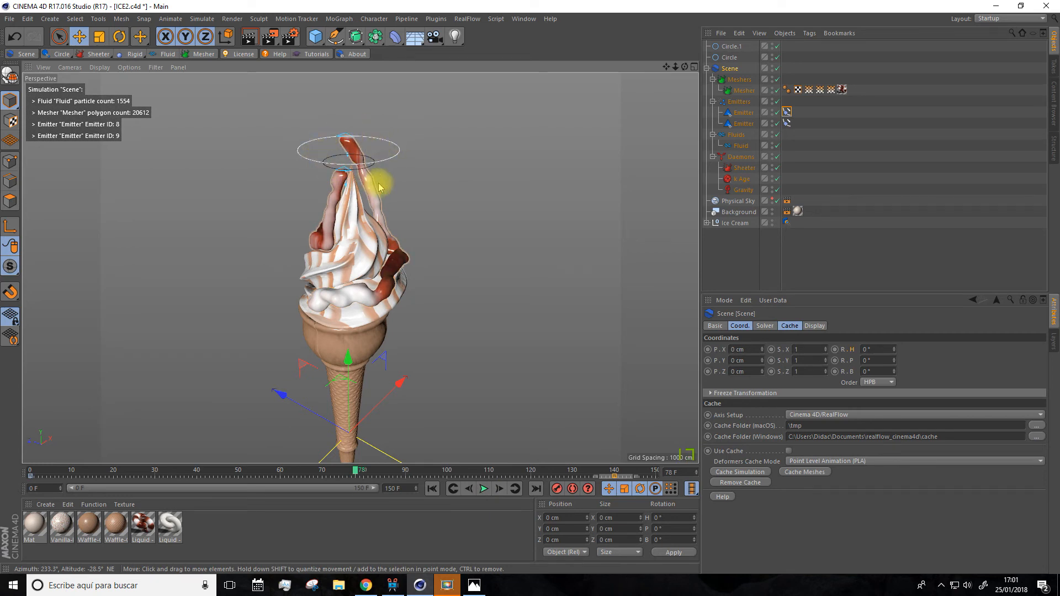
{"action": "left_click_drag", "start_coordinate": [668, 67], "coordinate": [667, 144]}
{"action": "scroll", "coordinate": [422, 239], "scroll_direction": "up", "scroll_amount": 5}
{"action": "scroll", "coordinate": [422, 237], "scroll_direction": "up", "scroll_amount": 4}
{"action": "mouse_move", "coordinate": [360, 267]}
{"action": "left_mouse_down", "text": "alt"}
{"action": "mouse_move", "coordinate": [470, 257]}
{"action": "mouse_move", "coordinate": [347, 262]}
{"action": "left_mouse_up", "text": "alt"}
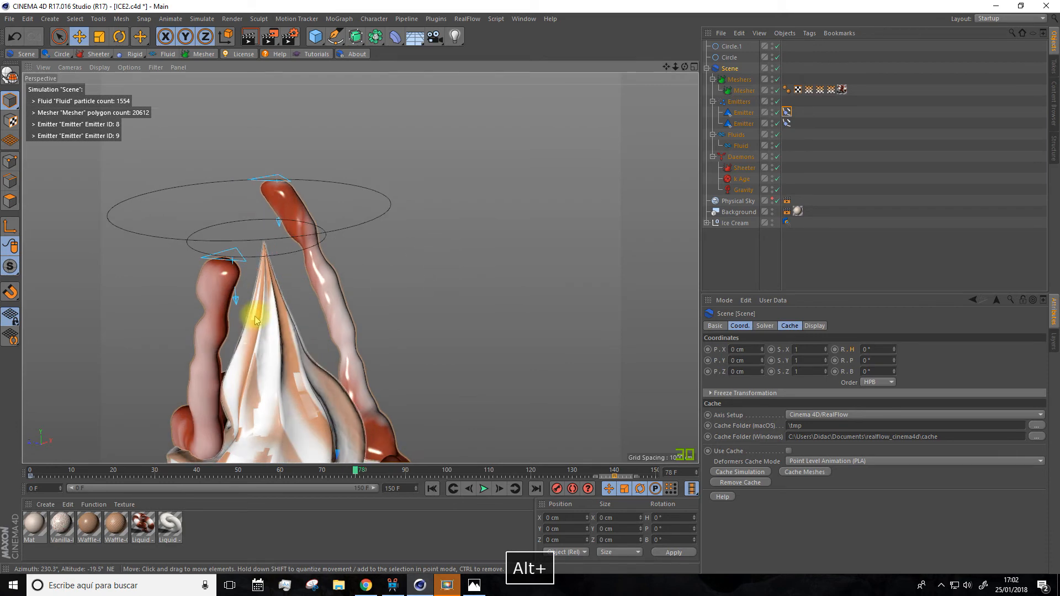
{"action": "left_click_drag", "start_coordinate": [436, 314], "coordinate": [493, 283], "text": "alt"}
{"action": "scroll", "coordinate": [493, 284], "scroll_direction": "down", "scroll_amount": 5}
{"action": "left_click_drag", "start_coordinate": [665, 71], "coordinate": [649, 5]}
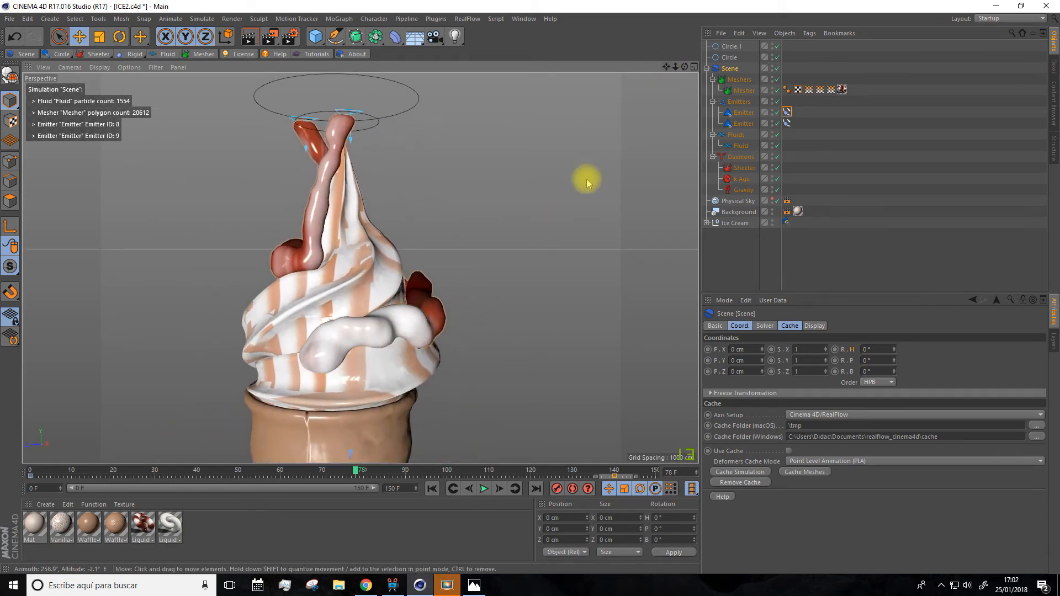
{"action": "scroll", "coordinate": [580, 185], "scroll_direction": "down", "scroll_amount": 4}
{"action": "left_click_drag", "start_coordinate": [575, 195], "coordinate": [514, 227], "text": "alt"}
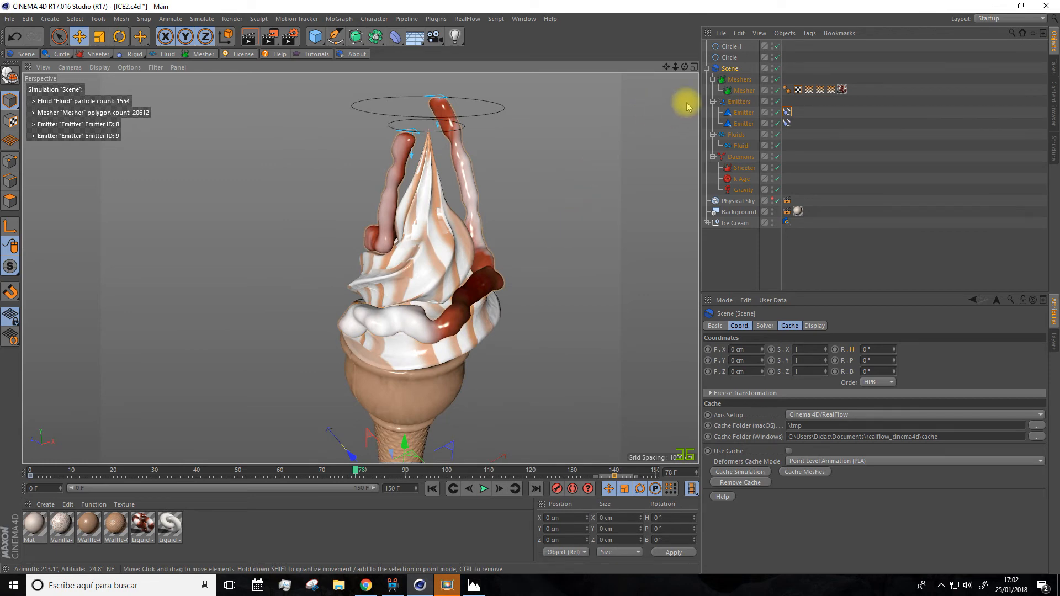
Set the Mesher's Resolution to Medium and its Radius to 9 cm
{"action": "left_click", "coordinate": [740, 90]}
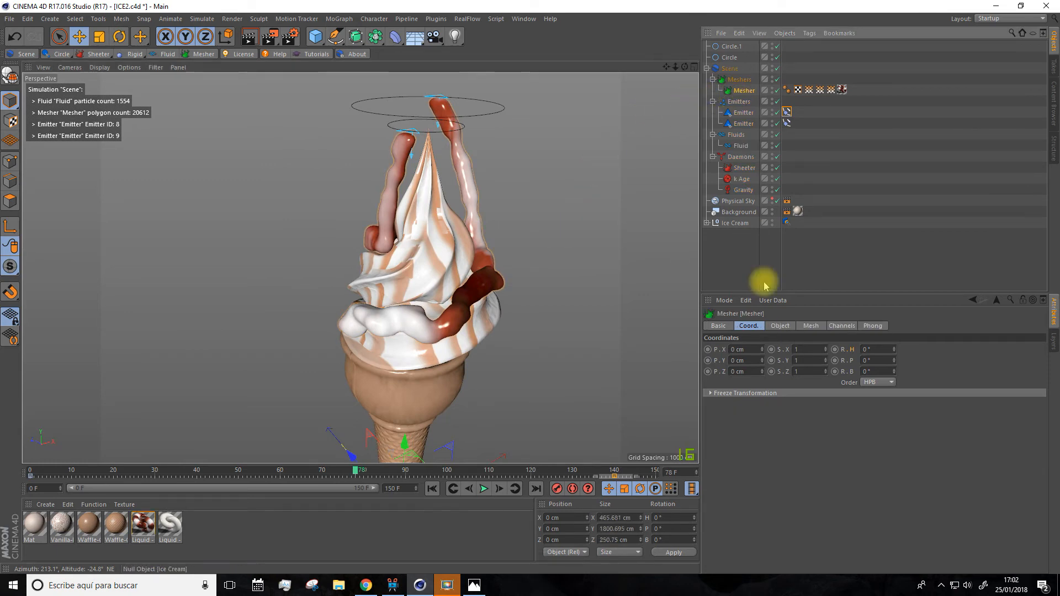
{"action": "left_click", "coordinate": [812, 327]}
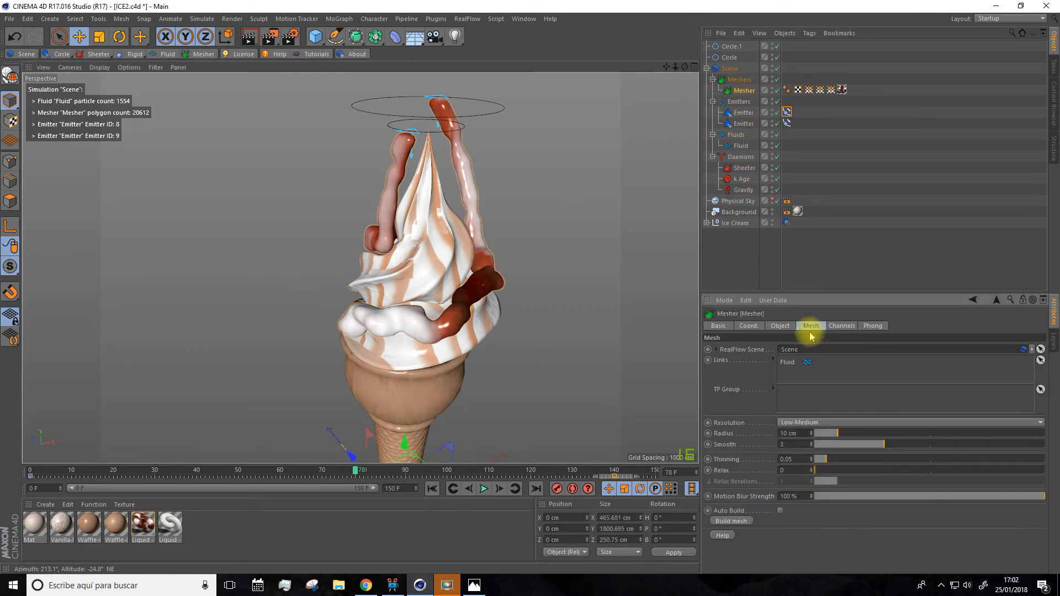
{"action": "left_click", "coordinate": [823, 427]}
{"action": "left_click", "coordinate": [802, 454]}
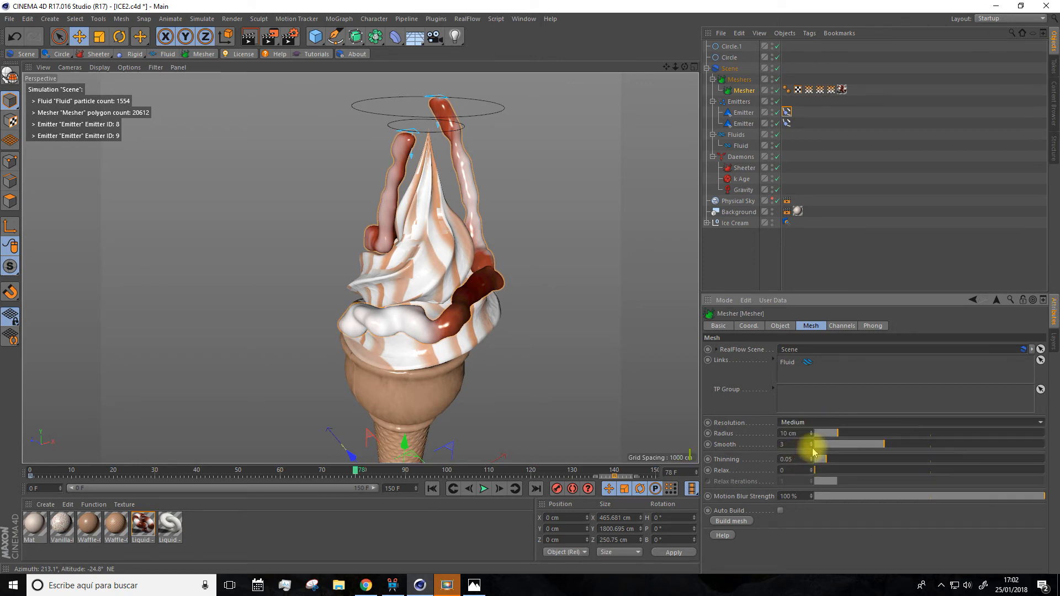
{"action": "left_click_drag", "start_coordinate": [838, 439], "coordinate": [837, 438]}
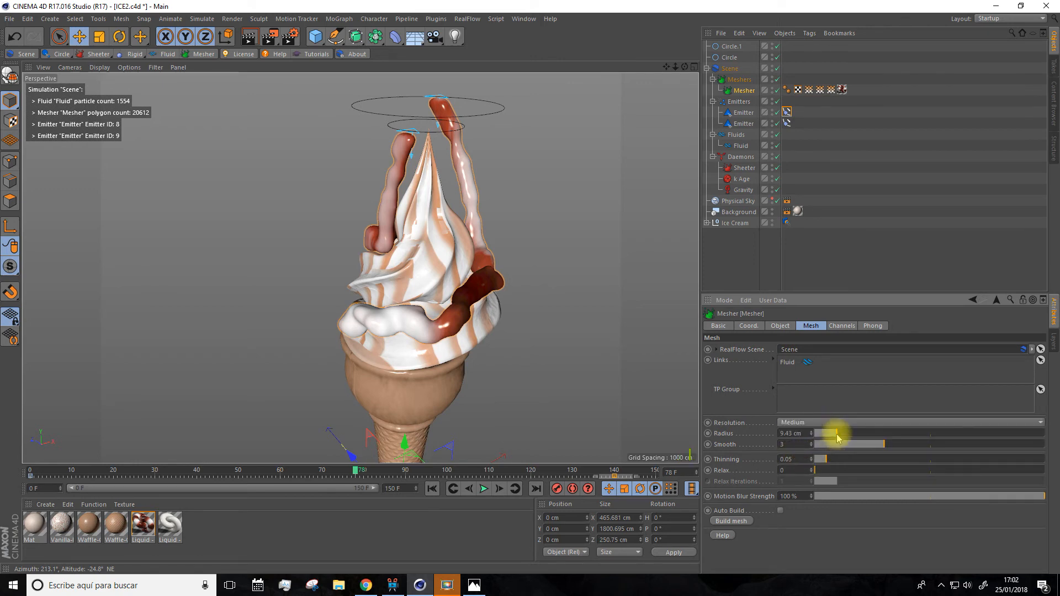
{"action": "left_click", "coordinate": [806, 434]}
{"action": "type", "text": "9"}
{"action": "key", "text": "Return"}
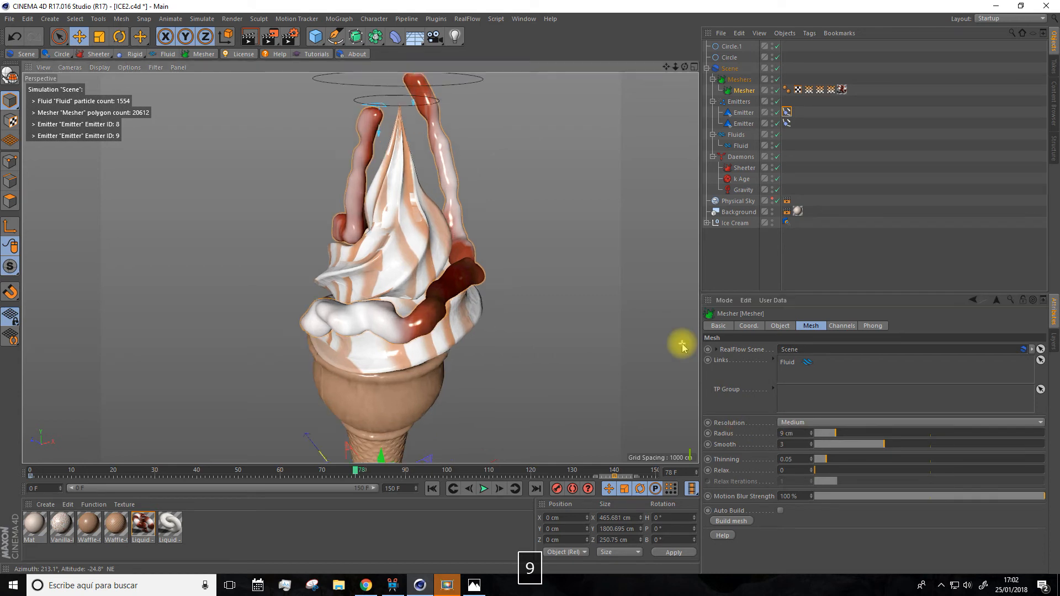
Return to frame 0, frame the whole cone with its emitters and add two cameras from that view
{"action": "left_click", "coordinate": [436, 493]}
{"action": "scroll", "coordinate": [529, 247], "scroll_direction": "down", "scroll_amount": 4}
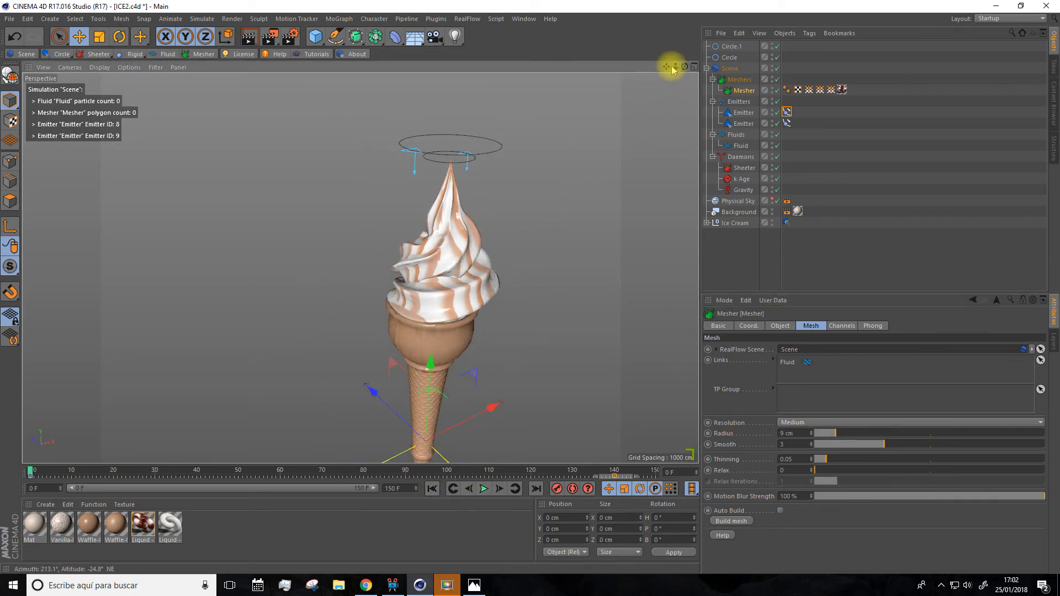
{"action": "left_click_drag", "start_coordinate": [667, 66], "coordinate": [561, 14]}
{"action": "left_click_drag", "start_coordinate": [596, 210], "coordinate": [541, 207]}
{"action": "mouse_move", "coordinate": [685, 66]}
{"action": "left_mouse_down"}
{"action": "mouse_move", "coordinate": [717, 105]}
{"action": "mouse_move", "coordinate": [671, 68]}
{"action": "left_mouse_up"}
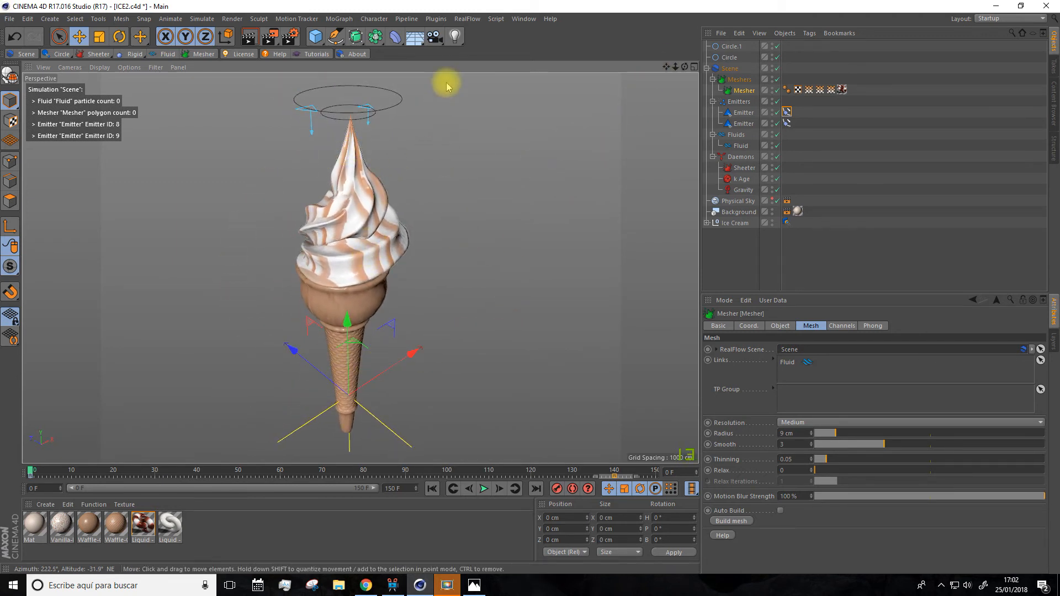
{"action": "left_click_drag", "start_coordinate": [435, 38], "coordinate": [479, 61]}
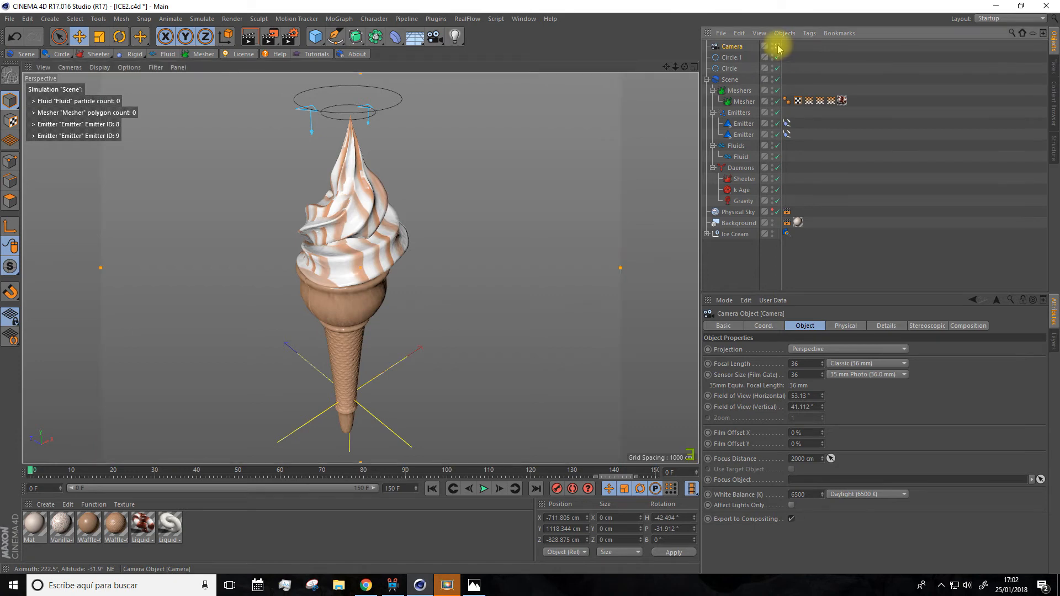
{"action": "left_click_drag", "start_coordinate": [434, 39], "coordinate": [470, 54]}
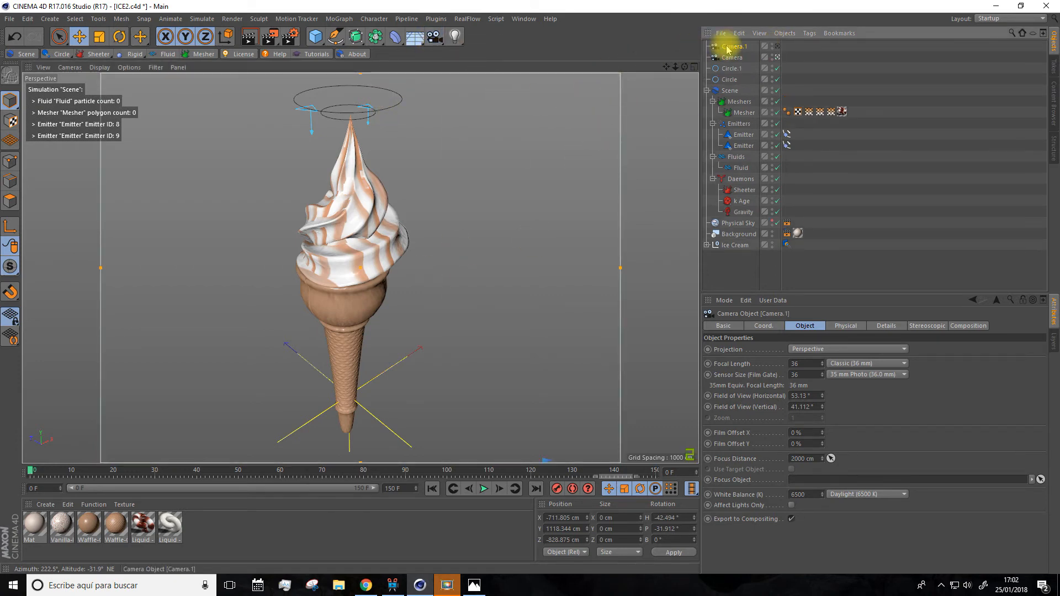
Move the first camera around the ice cream to a low-angle view looking up at the cone
{"action": "scroll", "coordinate": [523, 194], "scroll_direction": "down", "scroll_amount": 5}
{"action": "left_click_drag", "start_coordinate": [415, 281], "coordinate": [620, 231], "text": "alt"}
{"action": "scroll", "coordinate": [448, 240], "scroll_direction": "up", "scroll_amount": 5}
{"action": "left_click_drag", "start_coordinate": [448, 240], "coordinate": [458, 199], "text": "alt"}
Switch between the two cameras to compare their views, scrubbing the timeline to frame 13
{"action": "left_click", "coordinate": [777, 47]}
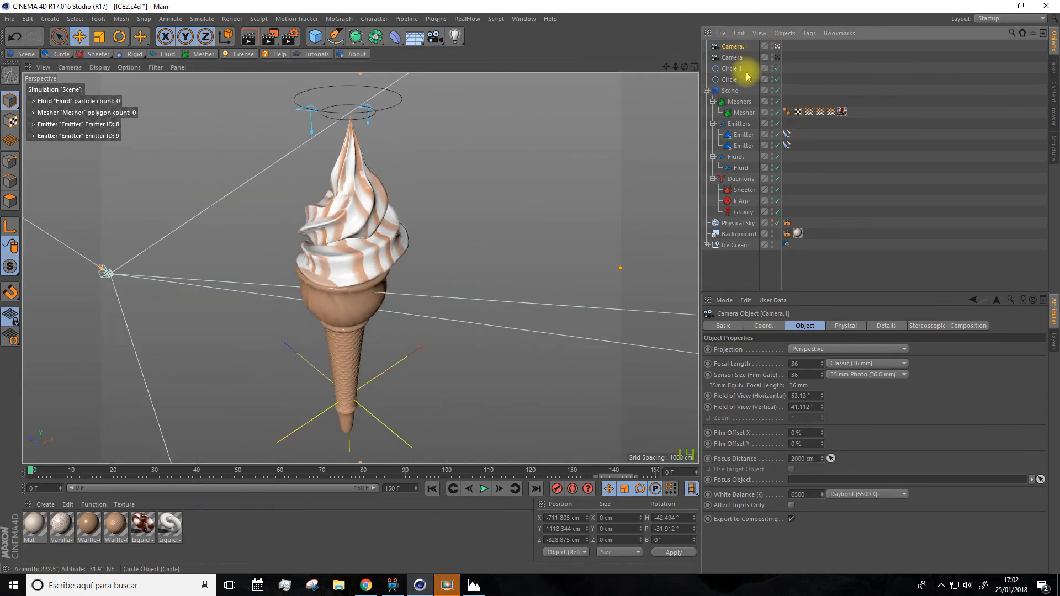
{"action": "left_click", "coordinate": [777, 57]}
{"action": "left_click_drag", "start_coordinate": [31, 472], "coordinate": [105, 460]}
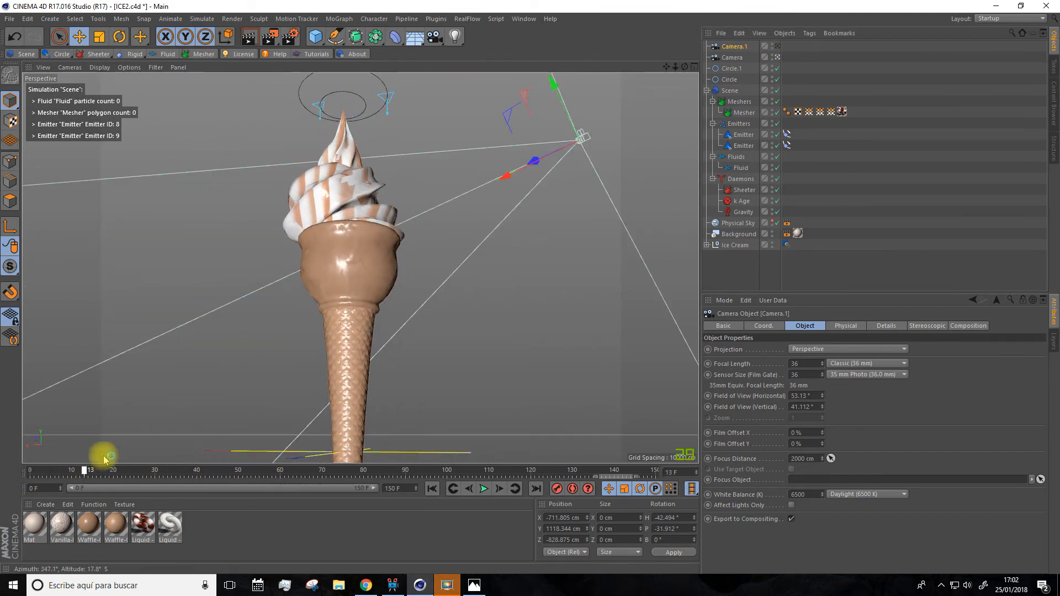
{"action": "left_click", "coordinate": [777, 46]}
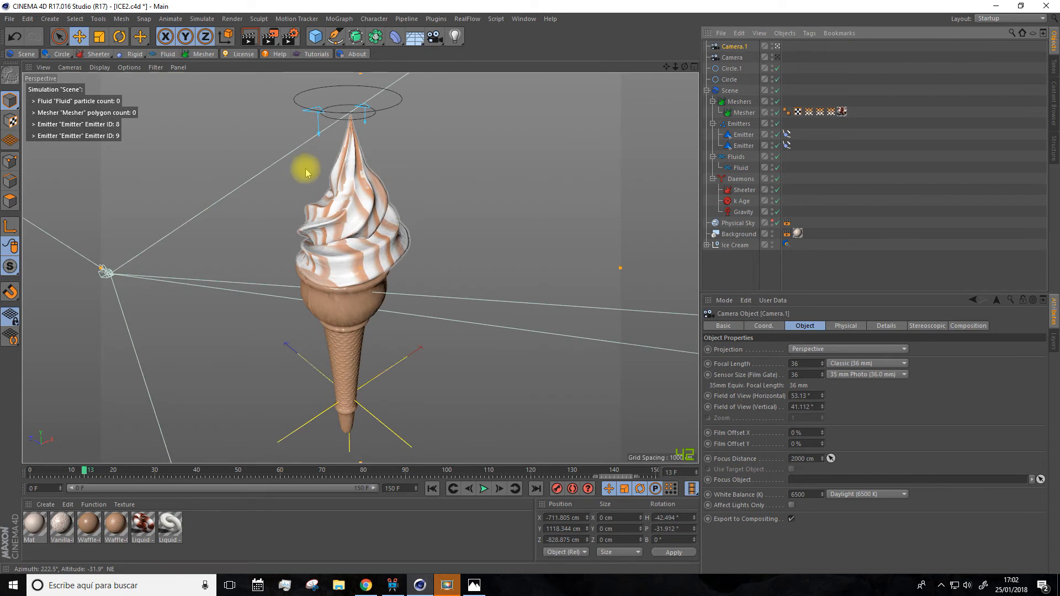
Reframe Camera.1 on the ice cream and the emitter circles above it
{"action": "mouse_move", "coordinate": [609, 158]}
{"action": "left_mouse_down", "text": "alt"}
{"action": "mouse_move", "coordinate": [621, 179]}
{"action": "mouse_move", "coordinate": [613, 172]}
{"action": "left_mouse_up", "text": "alt"}
{"action": "left_click_drag", "start_coordinate": [553, 256], "coordinate": [534, 238], "text": "alt"}
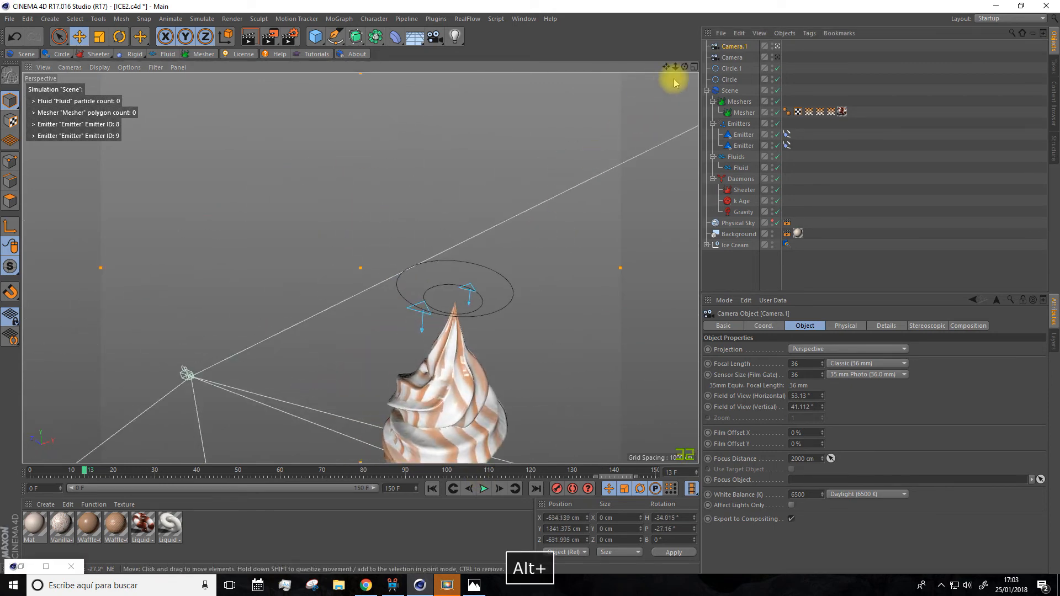
{"action": "left_click_drag", "start_coordinate": [669, 68], "coordinate": [653, 78]}
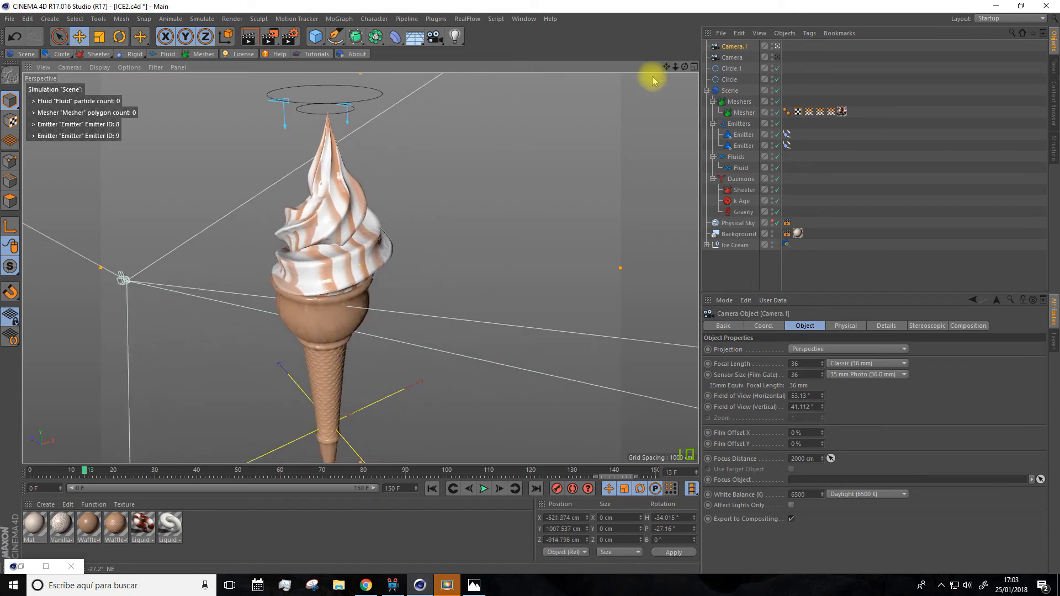
{"action": "scroll", "coordinate": [503, 243], "scroll_direction": "down", "scroll_amount": 2}
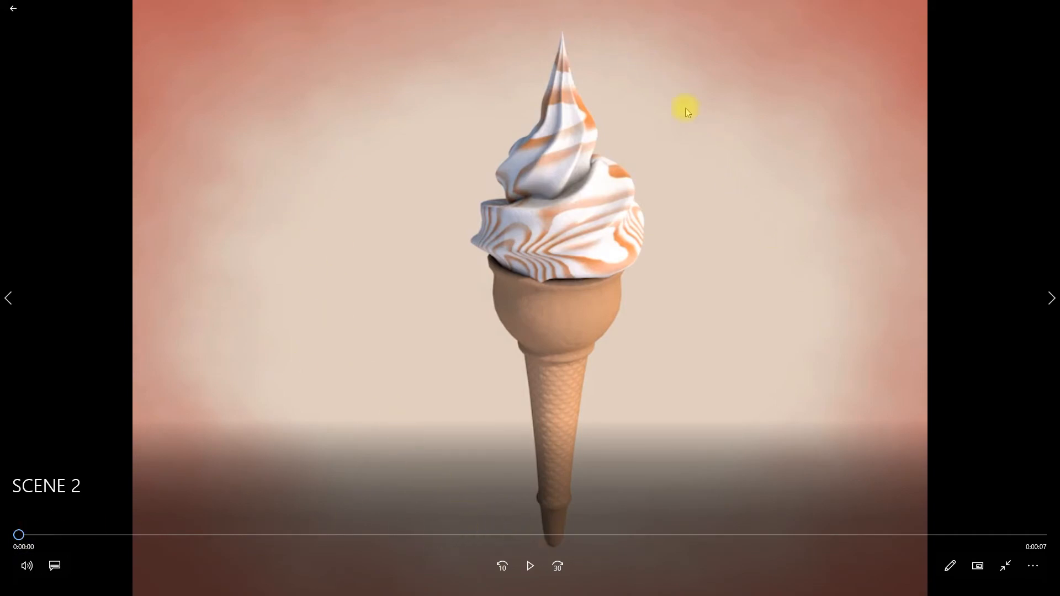
Play the rendered SCENE 2 video of the topping pouring over the ice cream and scrub back through it
{"action": "left_click", "coordinate": [530, 566]}
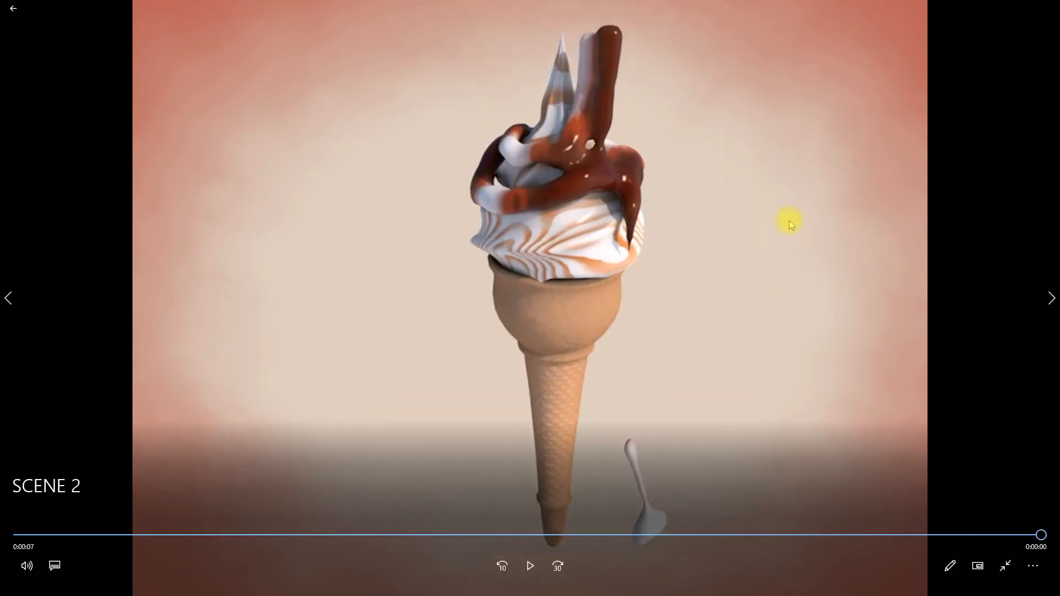
{"action": "left_click_drag", "start_coordinate": [1039, 535], "coordinate": [264, 587]}
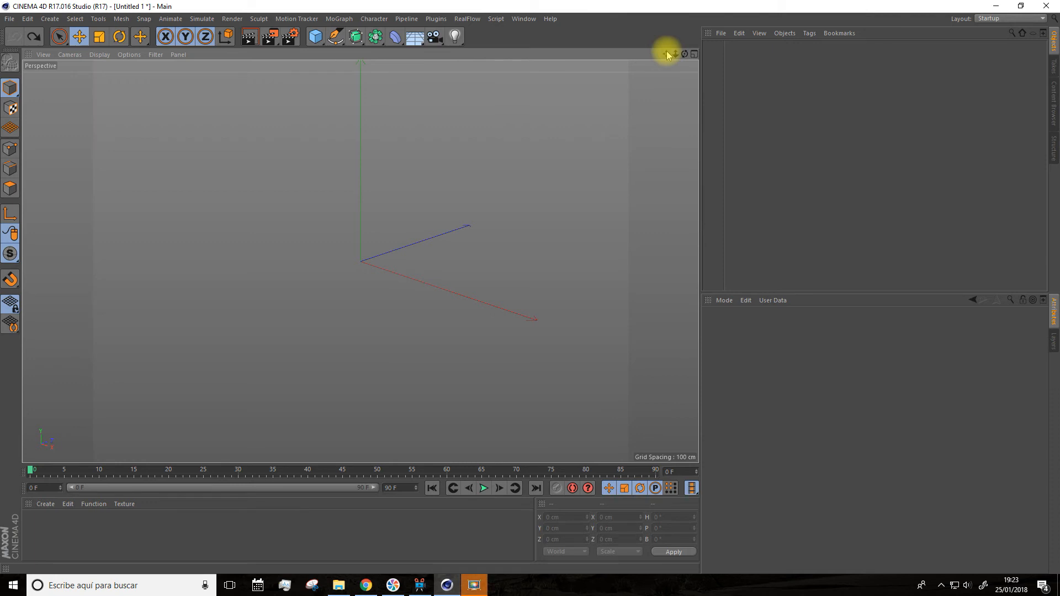
Detach the RealFlow commands as a palette and dock it beneath the main toolbar of the new project
{"action": "left_click_drag", "start_coordinate": [667, 54], "coordinate": [682, 64]}
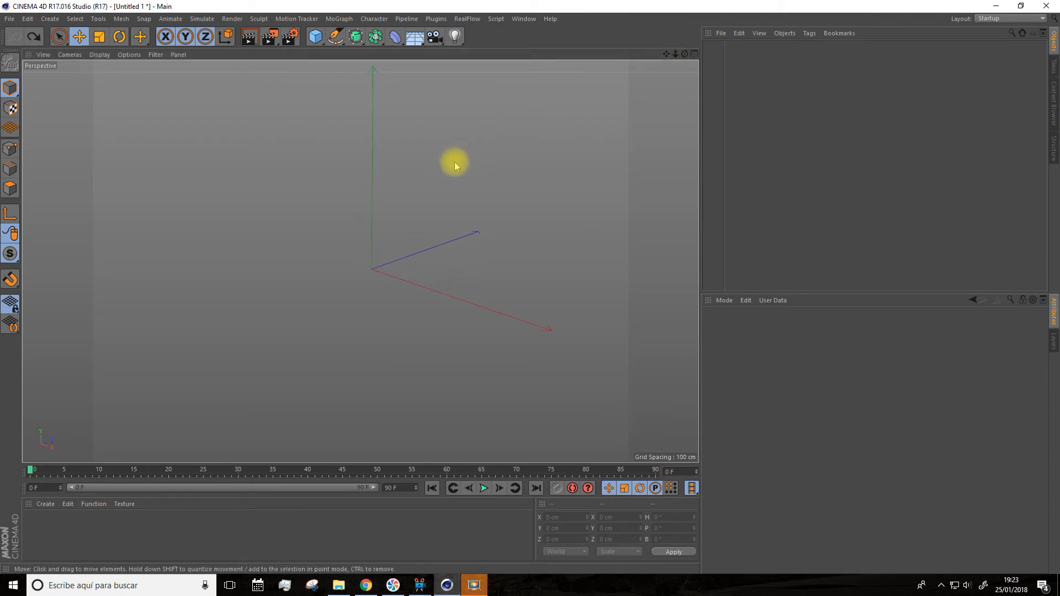
{"action": "left_click_drag", "start_coordinate": [452, 160], "coordinate": [514, 133], "text": "alt"}
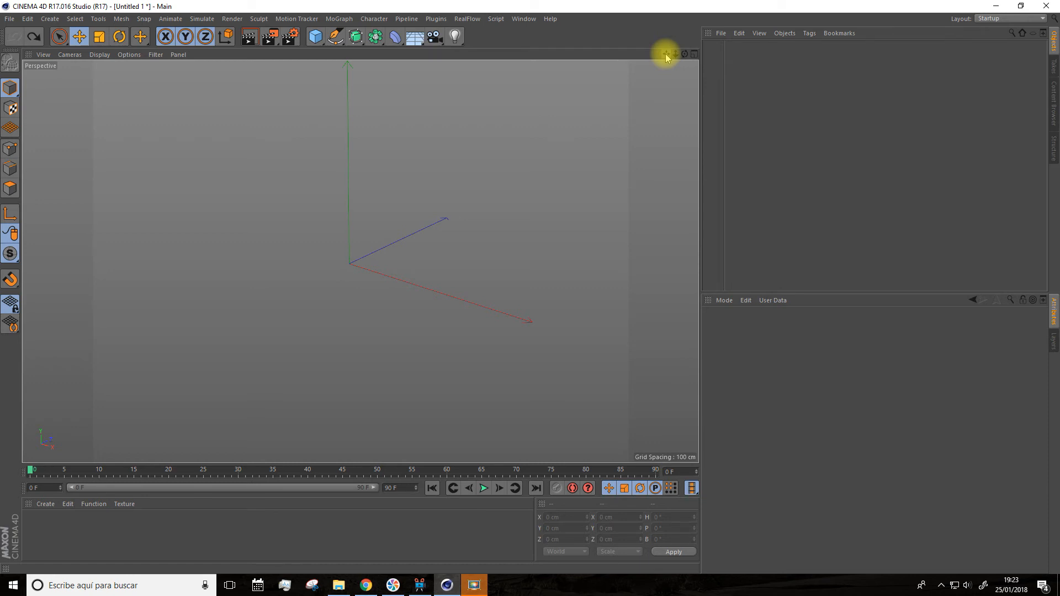
{"action": "left_click", "coordinate": [475, 19]}
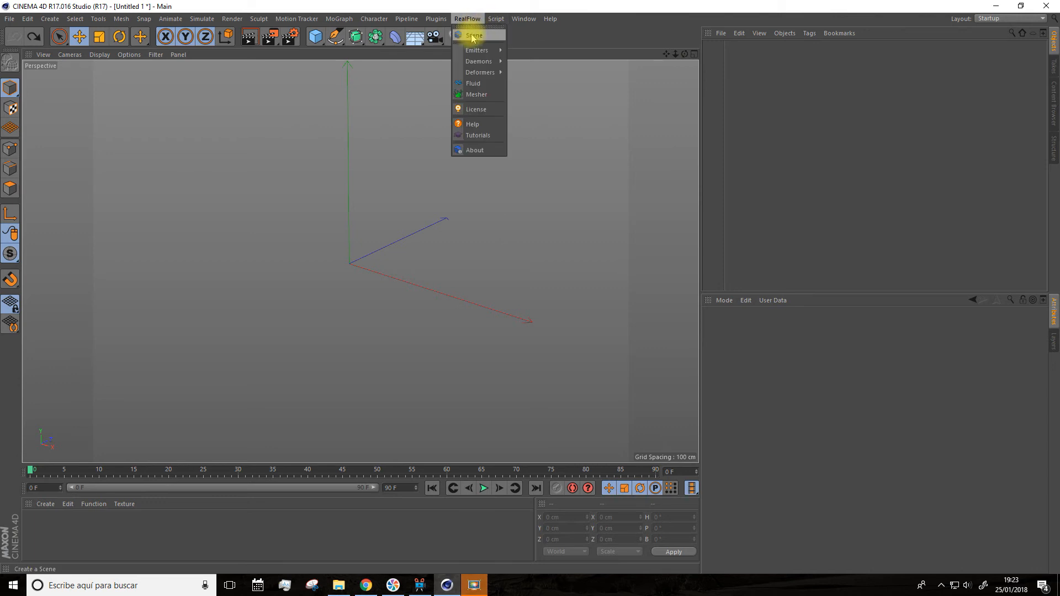
{"action": "left_click", "coordinate": [474, 27]}
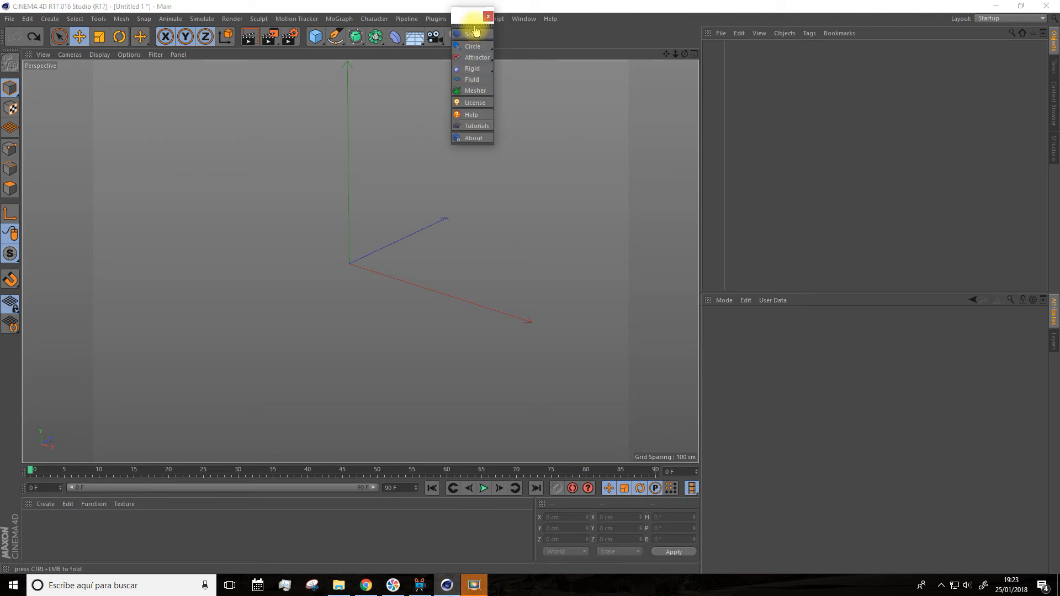
{"action": "left_click_drag", "start_coordinate": [468, 30], "coordinate": [73, 38]}
Create a RealFlow scene and add a Sphere primitive to the project
{"action": "left_click", "coordinate": [26, 54]}
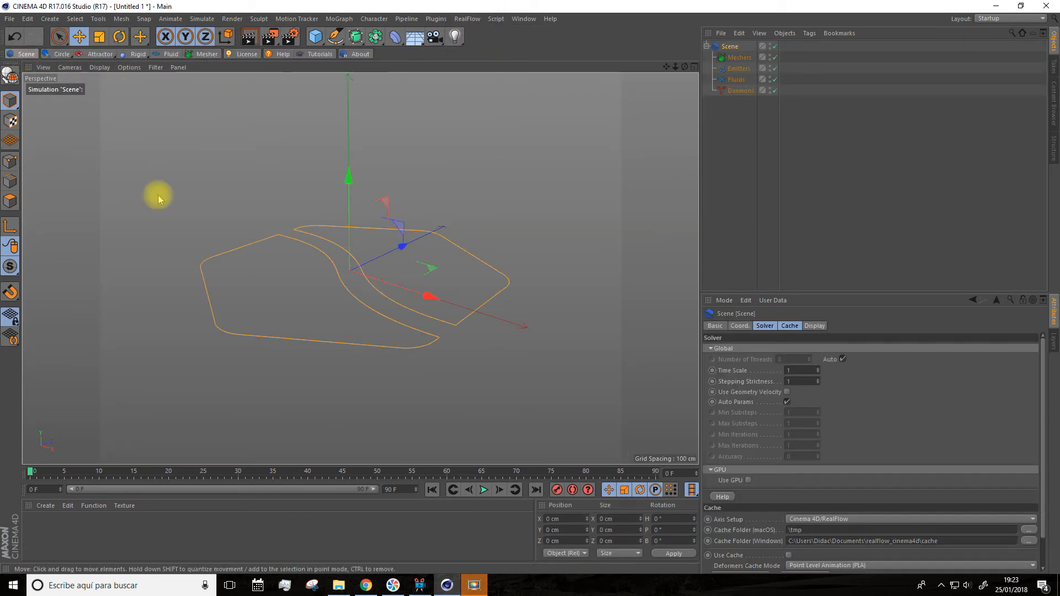
{"action": "left_click_drag", "start_coordinate": [667, 66], "coordinate": [674, 87]}
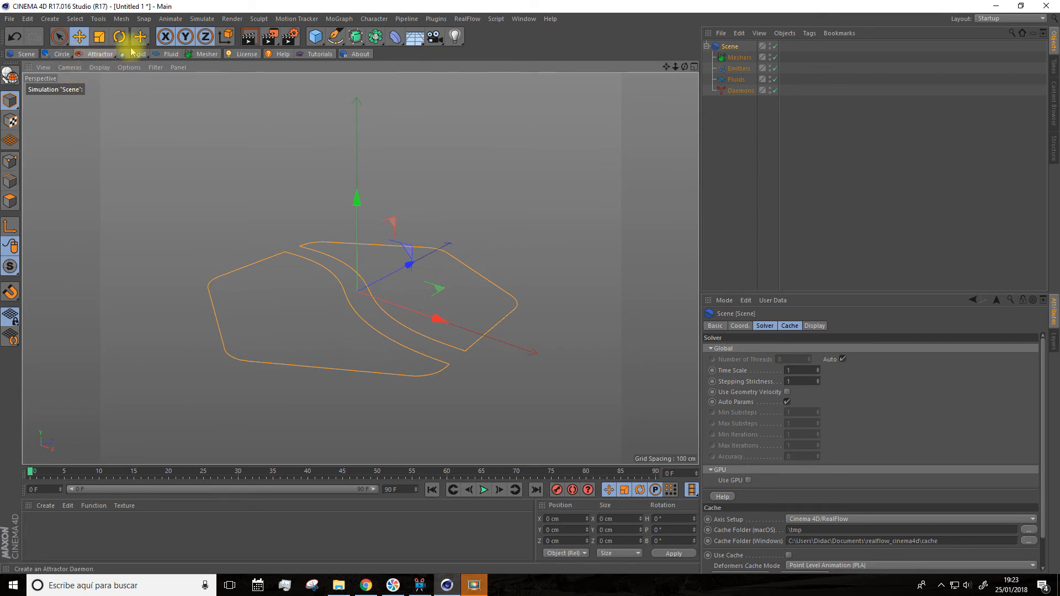
{"action": "left_click", "coordinate": [315, 36]}
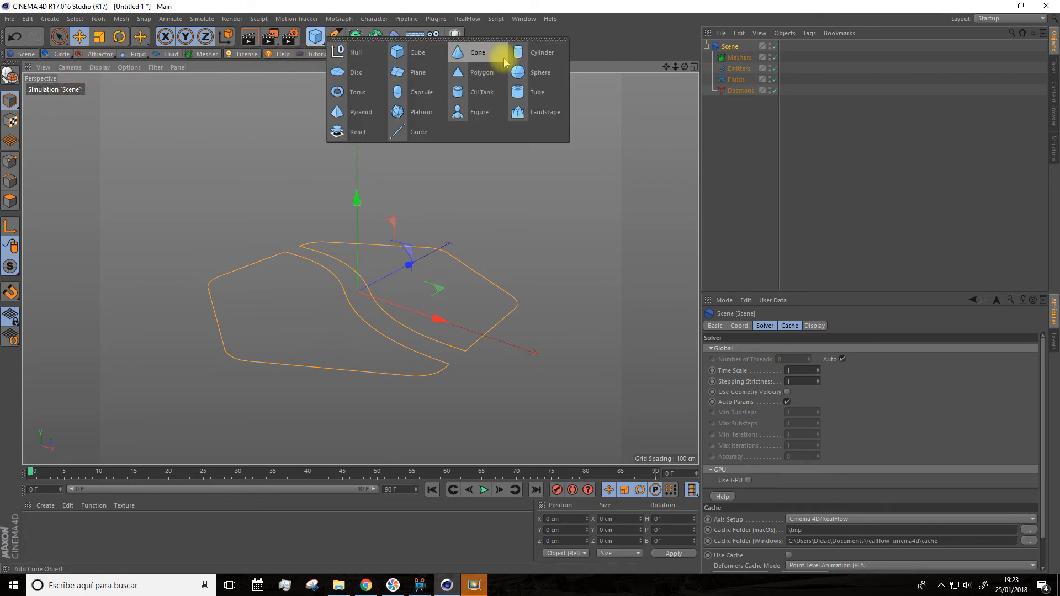
{"action": "left_click", "coordinate": [519, 72]}
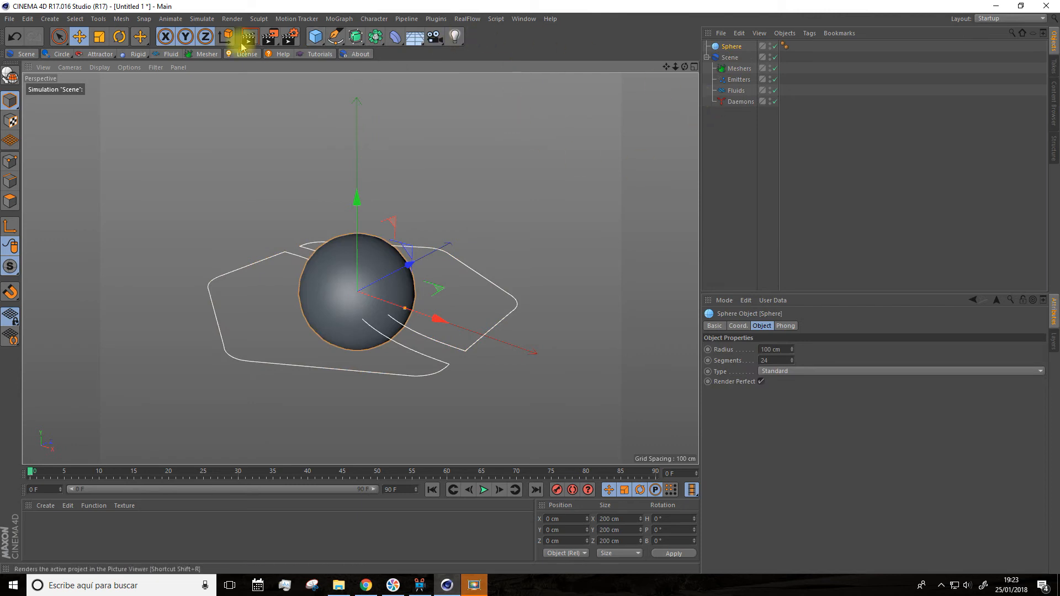
Create an Object emitter in the RealFlow scene and assign the Sphere as its body
{"action": "left_click", "coordinate": [63, 56]}
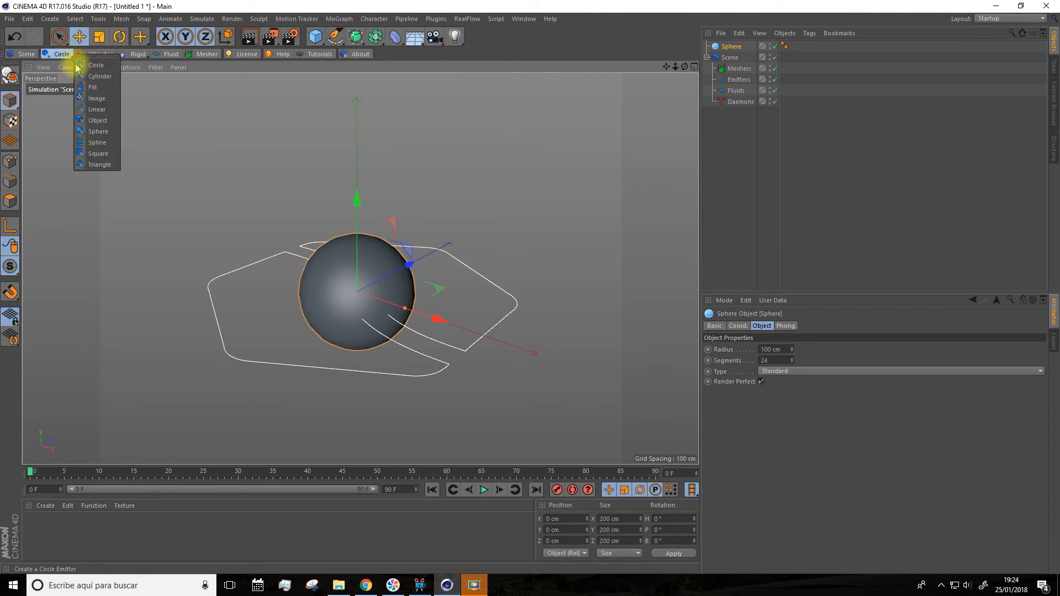
{"action": "left_click", "coordinate": [98, 122]}
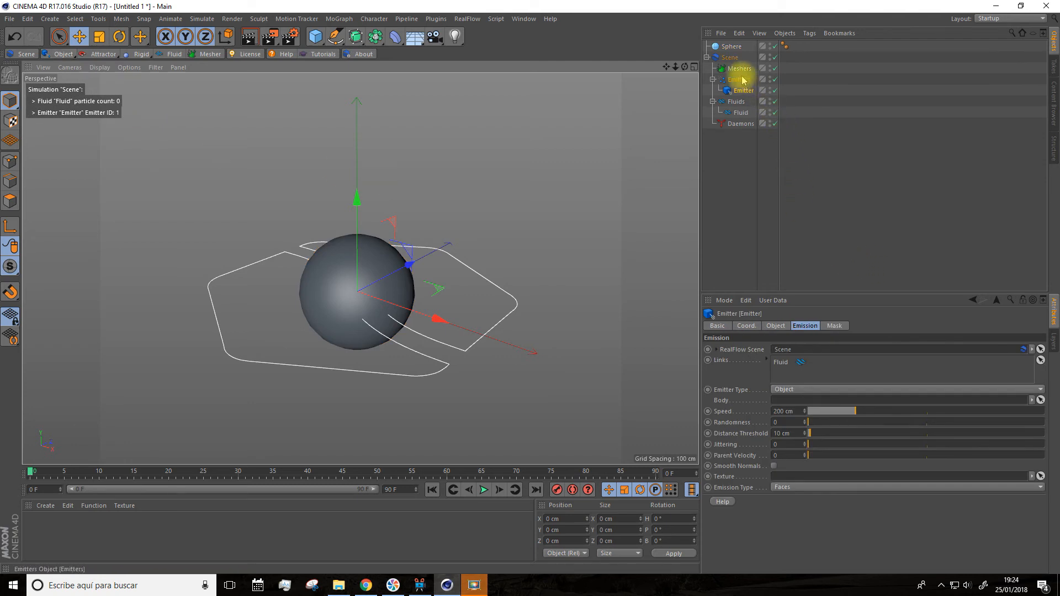
{"action": "left_click_drag", "start_coordinate": [733, 46], "coordinate": [780, 402]}
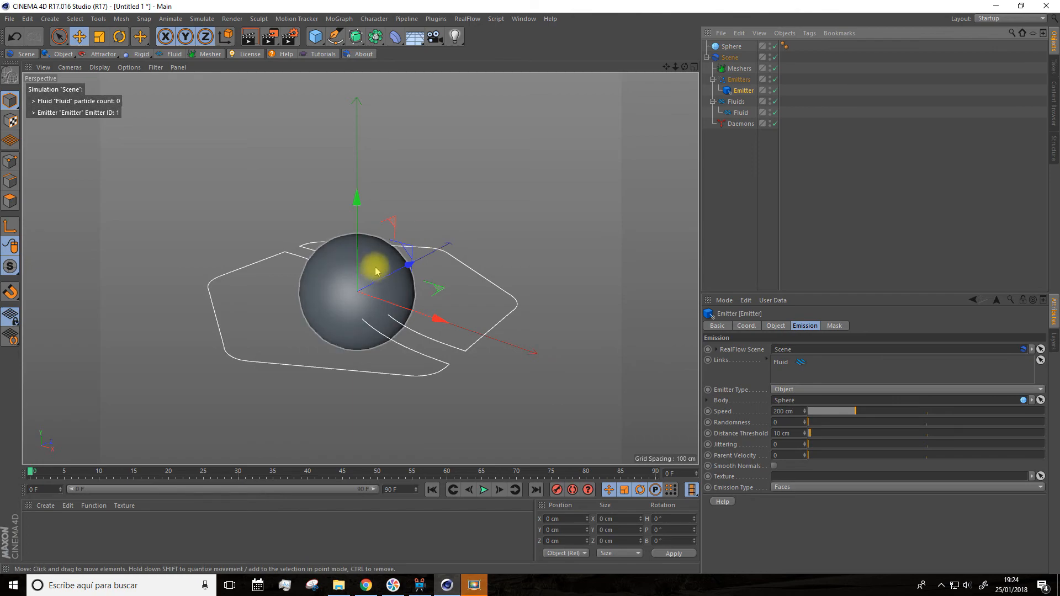
Run the simulation to frame 55 and hide the Sphere in the viewport
{"action": "left_click_drag", "start_coordinate": [667, 66], "coordinate": [629, 137]}
{"action": "left_click", "coordinate": [483, 490]}
{"action": "left_click", "coordinate": [484, 490]}
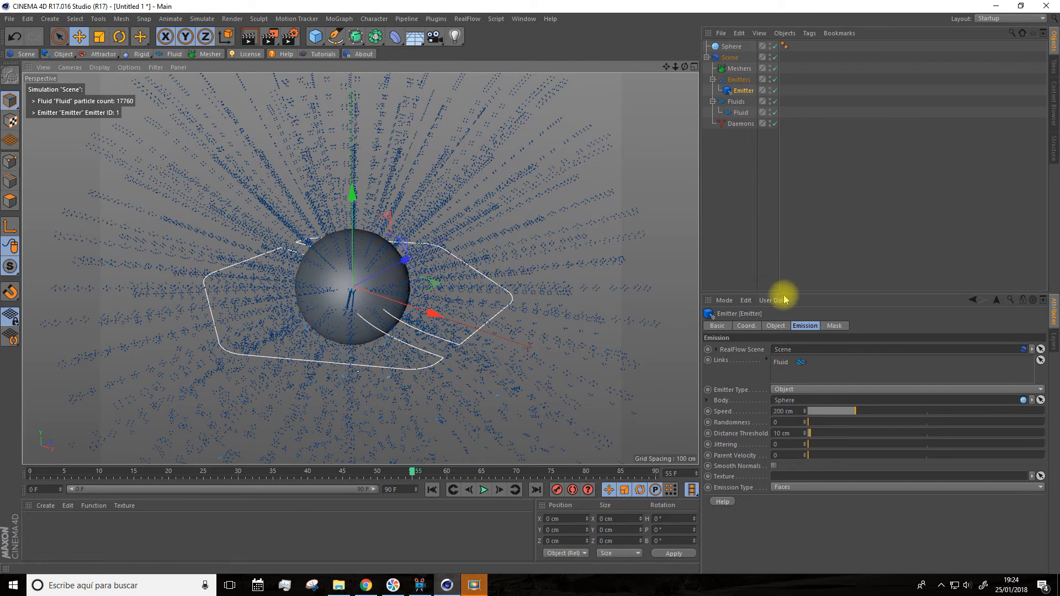
{"action": "left_click", "coordinate": [739, 45]}
{"action": "left_click", "coordinate": [771, 46]}
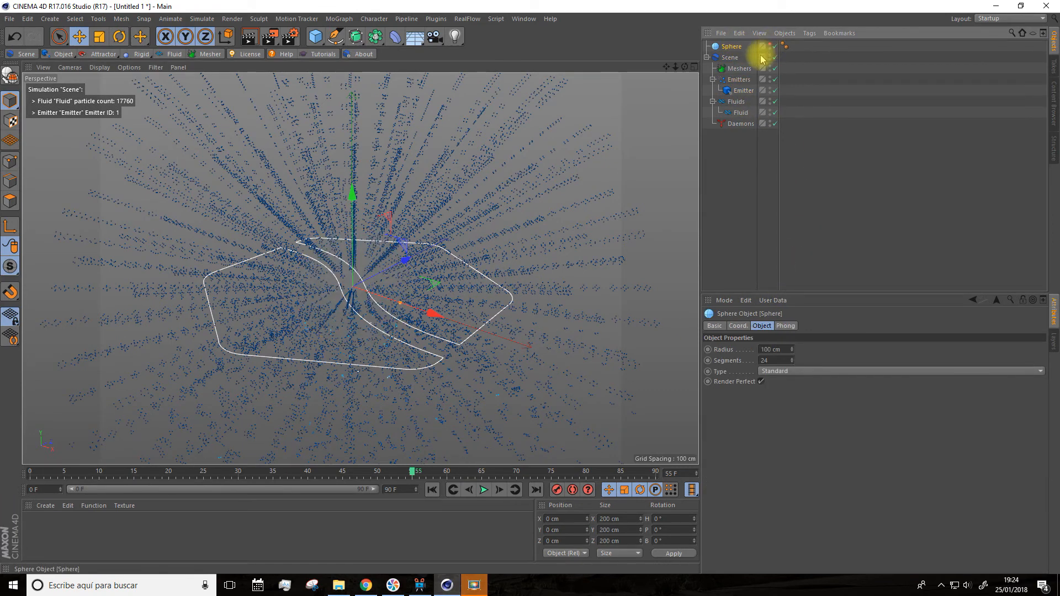
Set the emitter's speed to 36 cm and rerun the particle simulation
{"action": "left_click", "coordinate": [743, 91]}
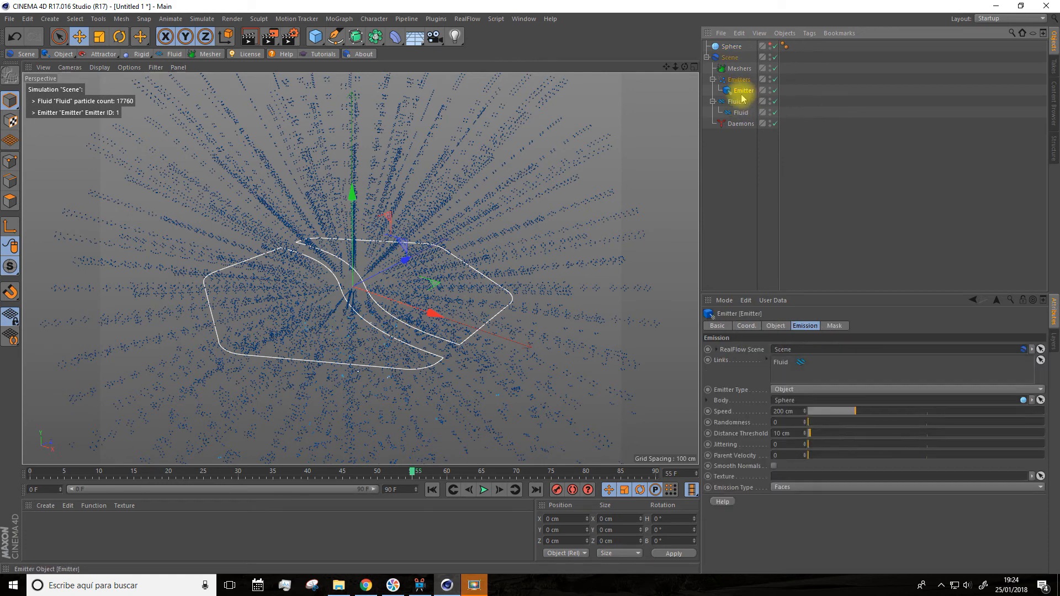
{"action": "left_click", "coordinate": [820, 413]}
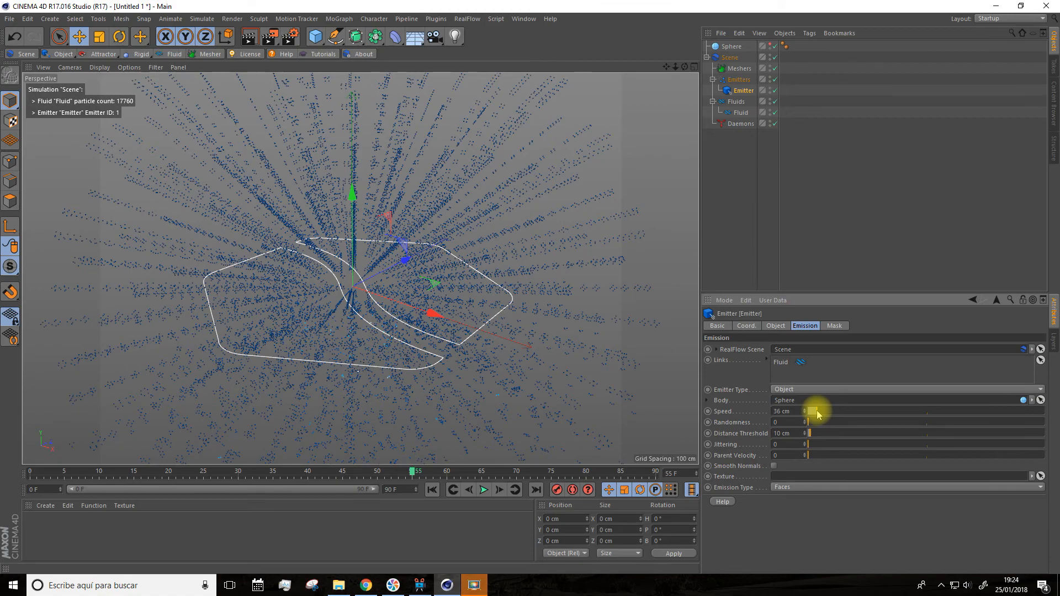
{"action": "left_click", "coordinate": [484, 490]}
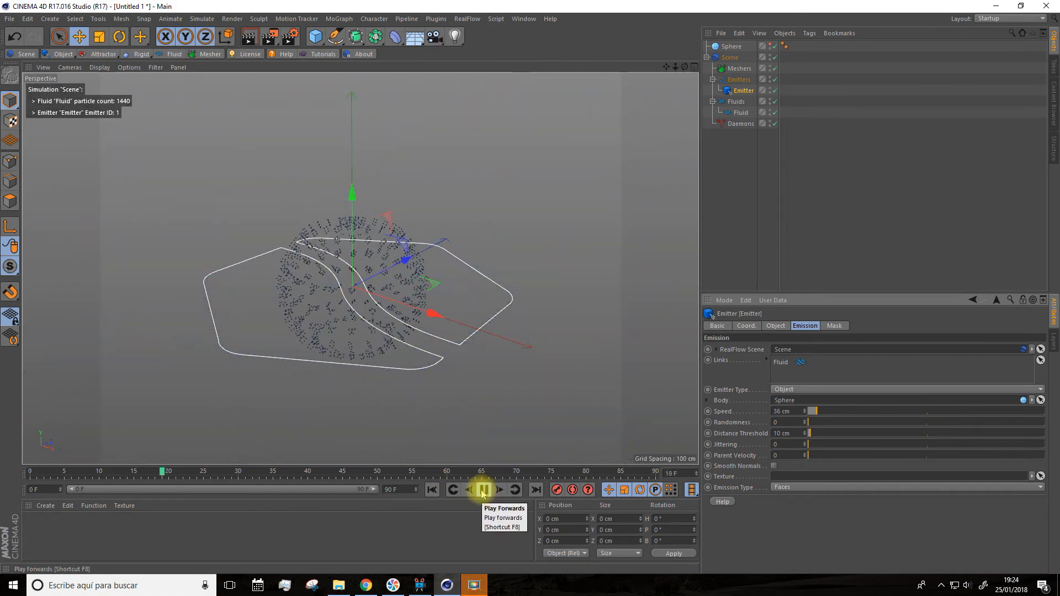
{"action": "left_click", "coordinate": [484, 490]}
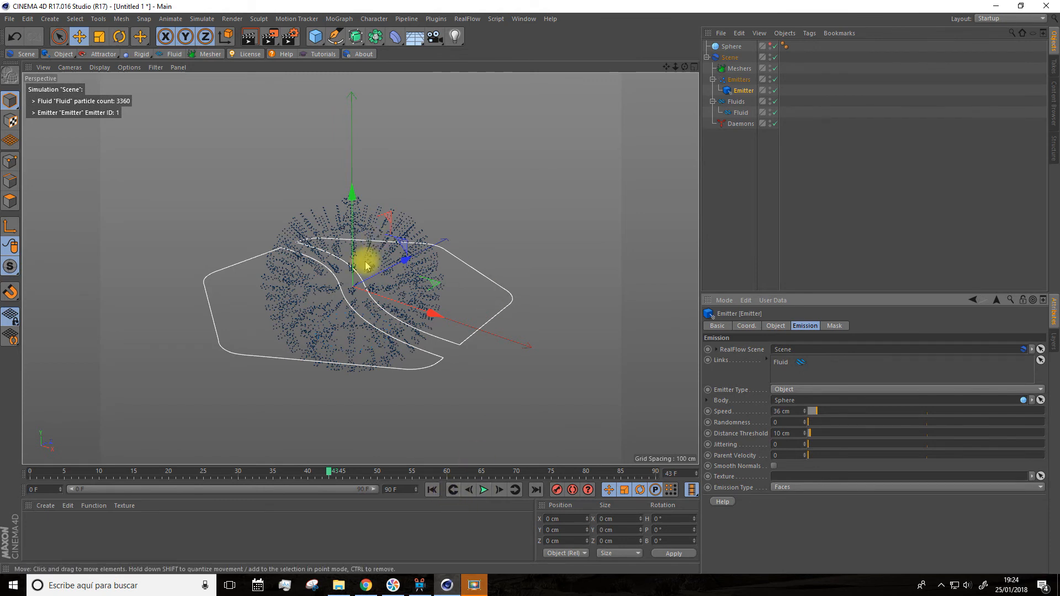
Add a Mesher to the fluid and play the simulation from the first frame
{"action": "left_click", "coordinate": [215, 59]}
{"action": "left_click", "coordinate": [432, 490]}
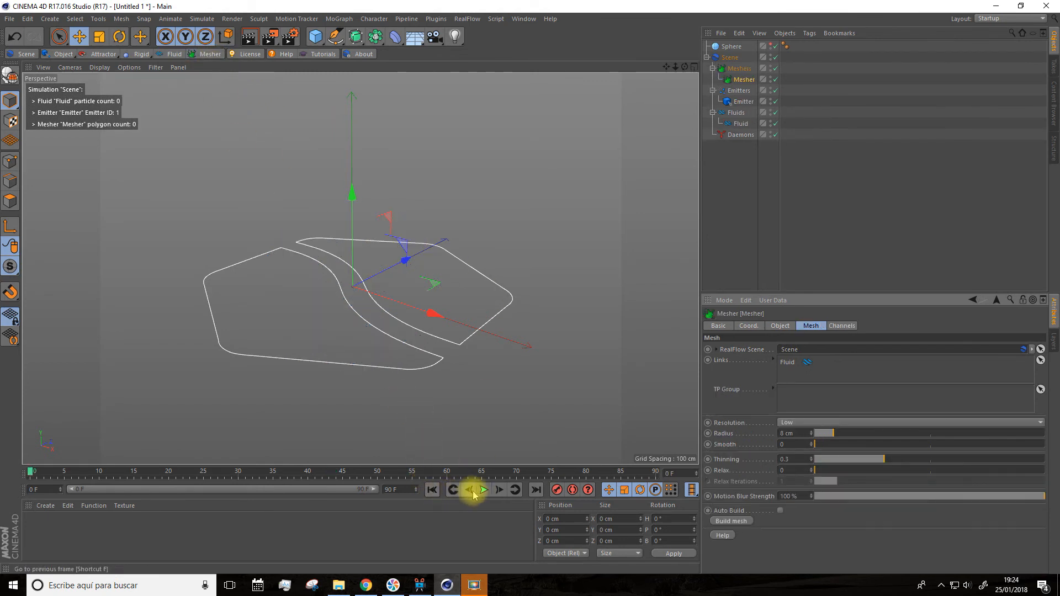
{"action": "left_click", "coordinate": [483, 491]}
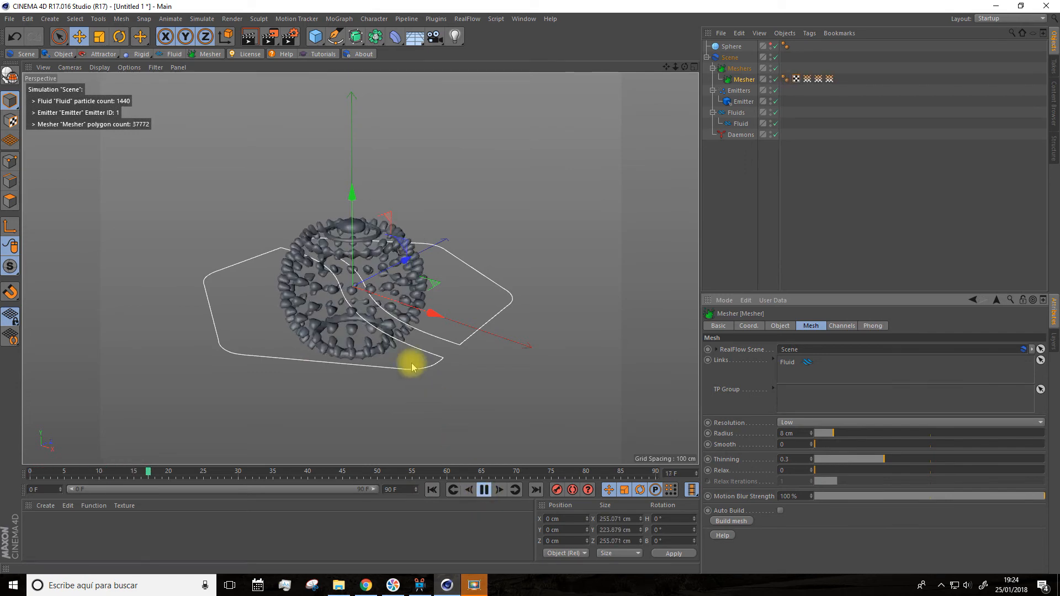
{"action": "scroll", "coordinate": [436, 309], "scroll_direction": "up", "scroll_amount": 3}
{"action": "left_click_drag", "start_coordinate": [666, 68], "coordinate": [685, 87]}
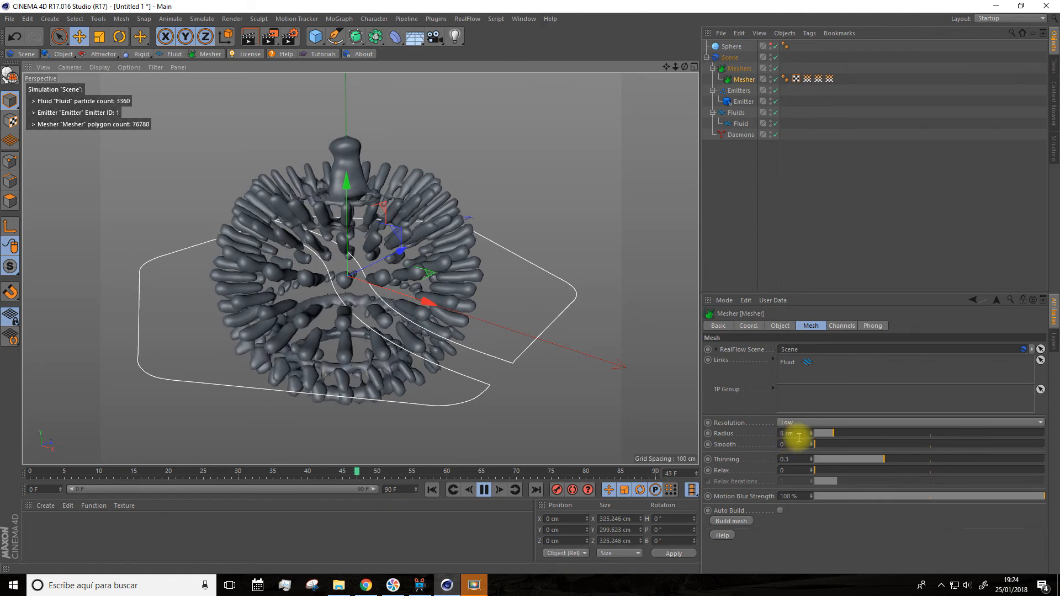
Set the Mesher's smooth value to 1 and its radius to 9 cm while the simulation plays
{"action": "left_click", "coordinate": [821, 444]}
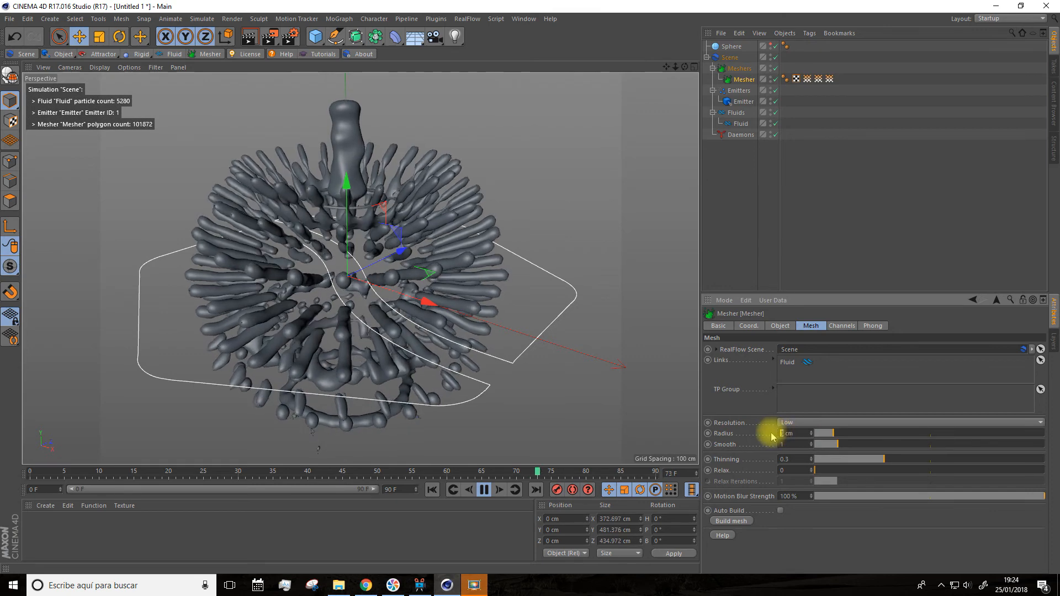
{"action": "type", "text": "9"}
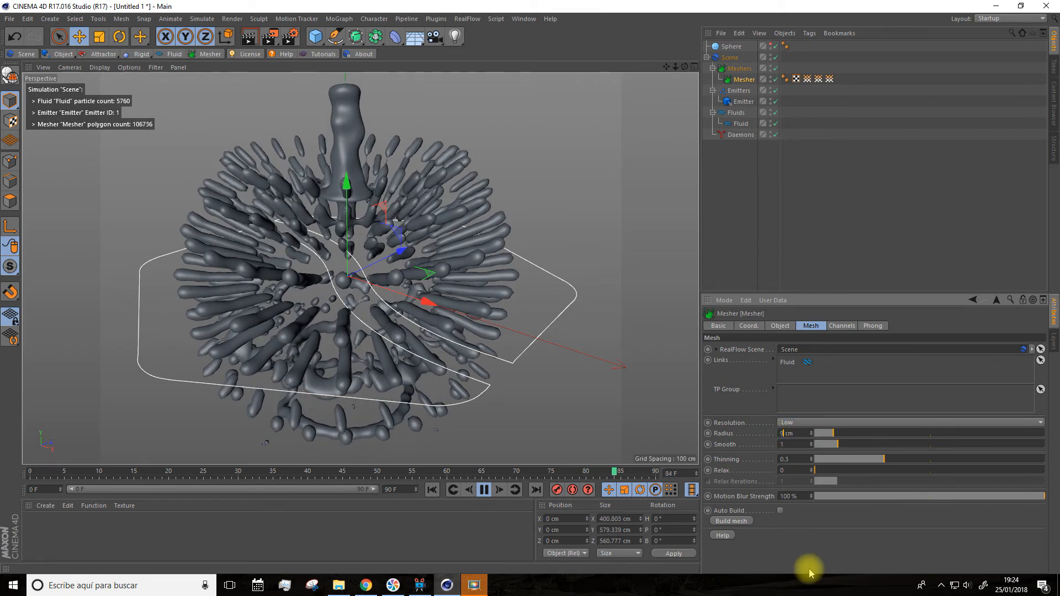
{"action": "left_click", "coordinate": [484, 490]}
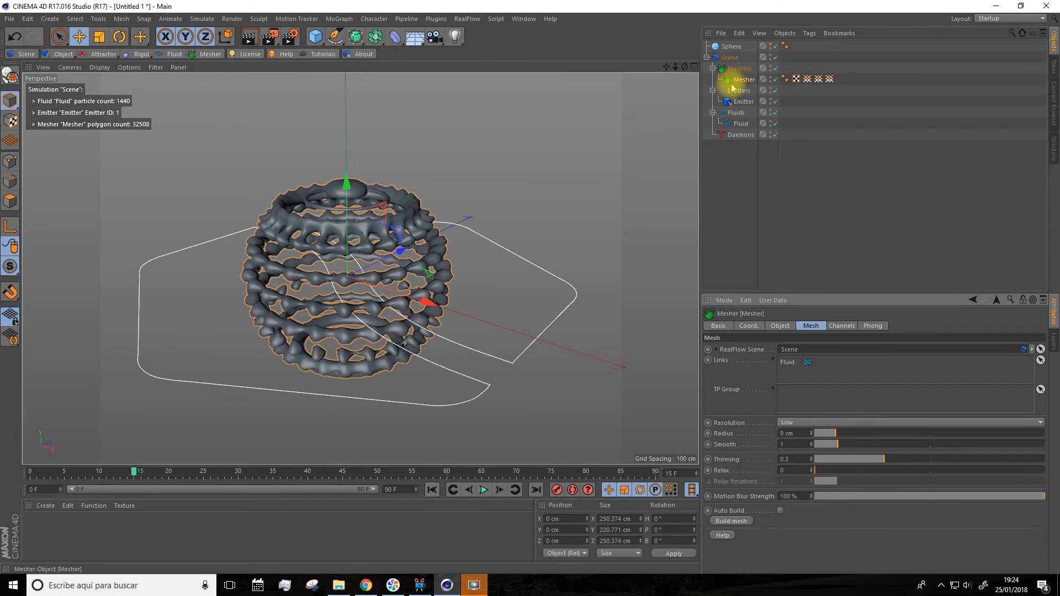
Set the Sphere's segments to 15 and replay the simulation from the start
{"action": "left_click", "coordinate": [732, 46]}
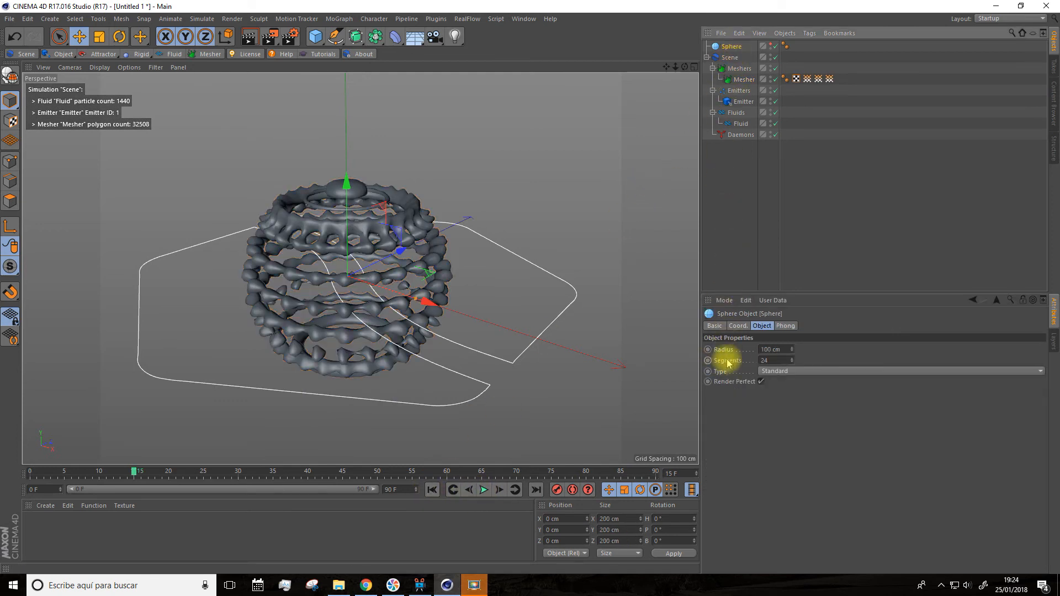
{"action": "left_click", "coordinate": [770, 360]}
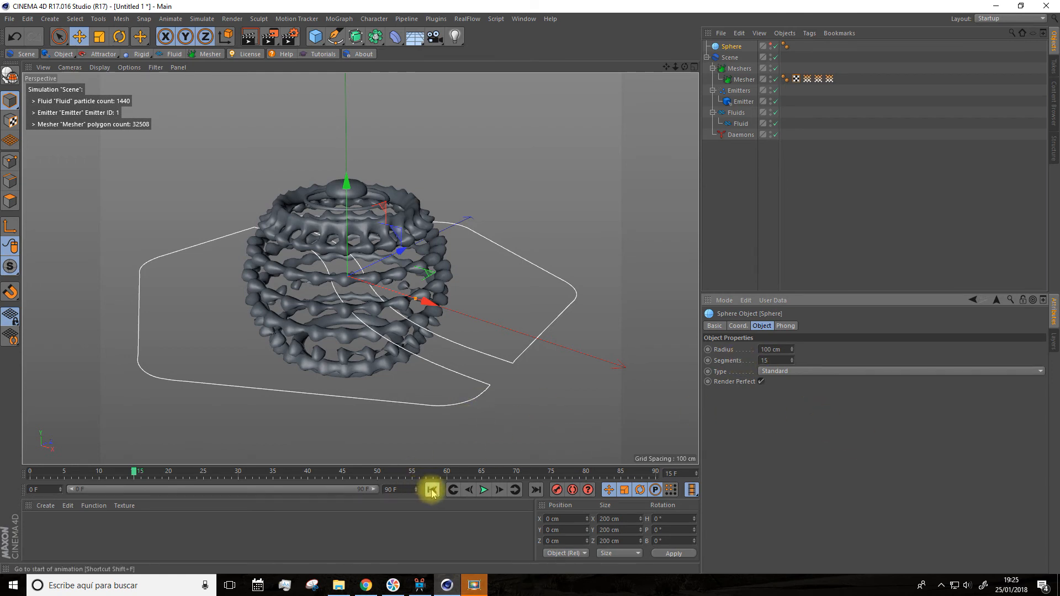
{"action": "left_click", "coordinate": [432, 490]}
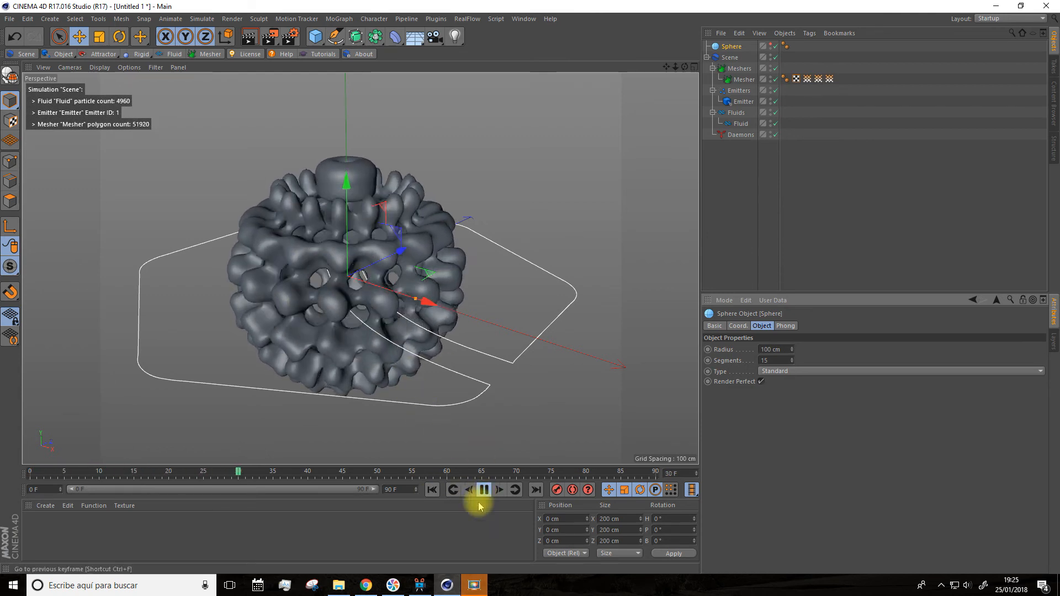
{"action": "left_click", "coordinate": [484, 490]}
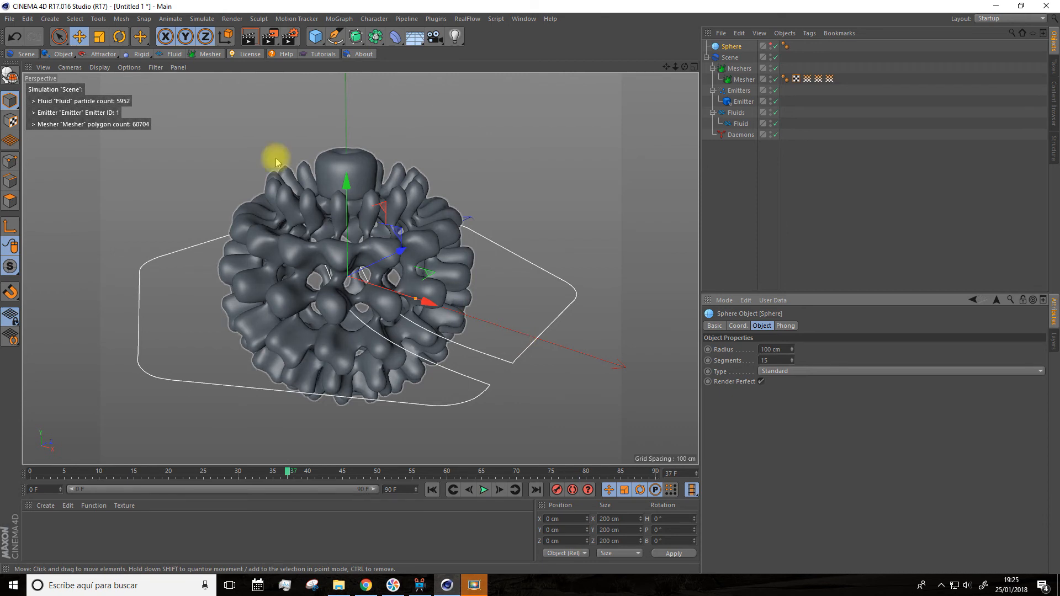
Save the project to the desktop as "escena 3"
{"action": "left_click", "coordinate": [8, 19]}
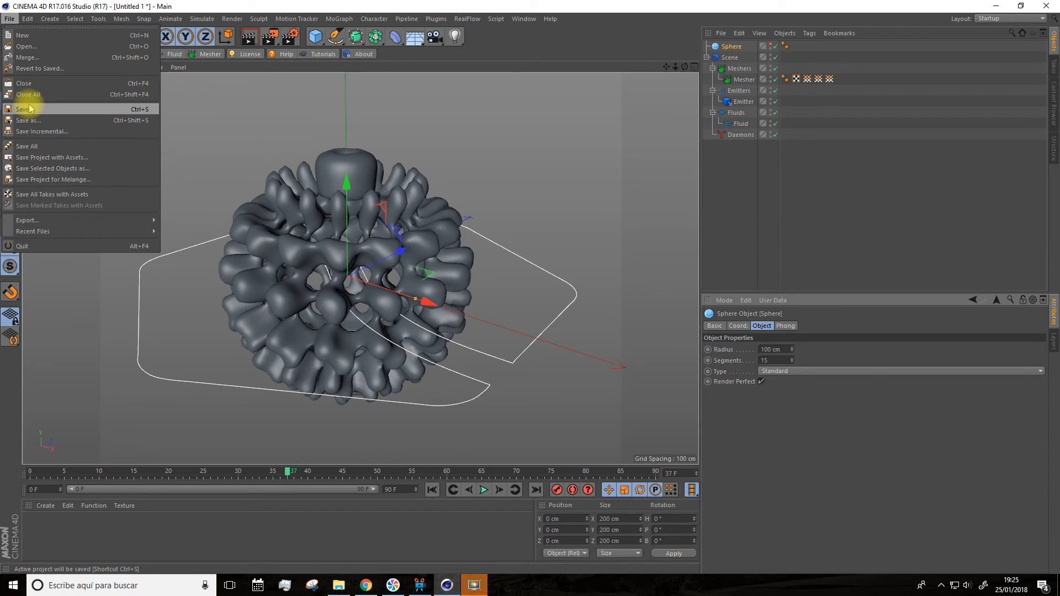
{"action": "left_click", "coordinate": [36, 123]}
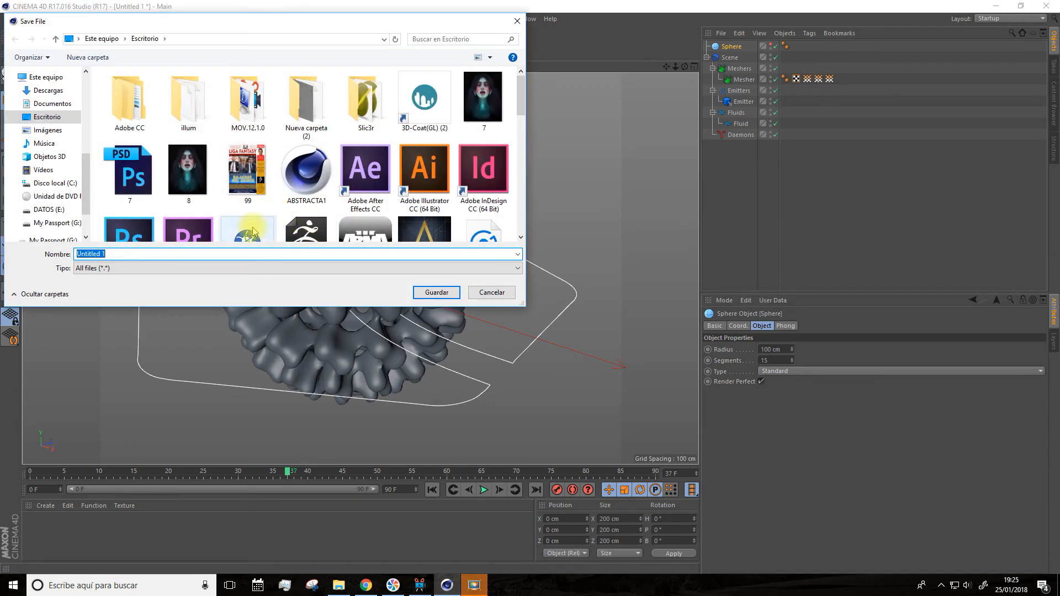
{"action": "type", "text": "escena 3"}
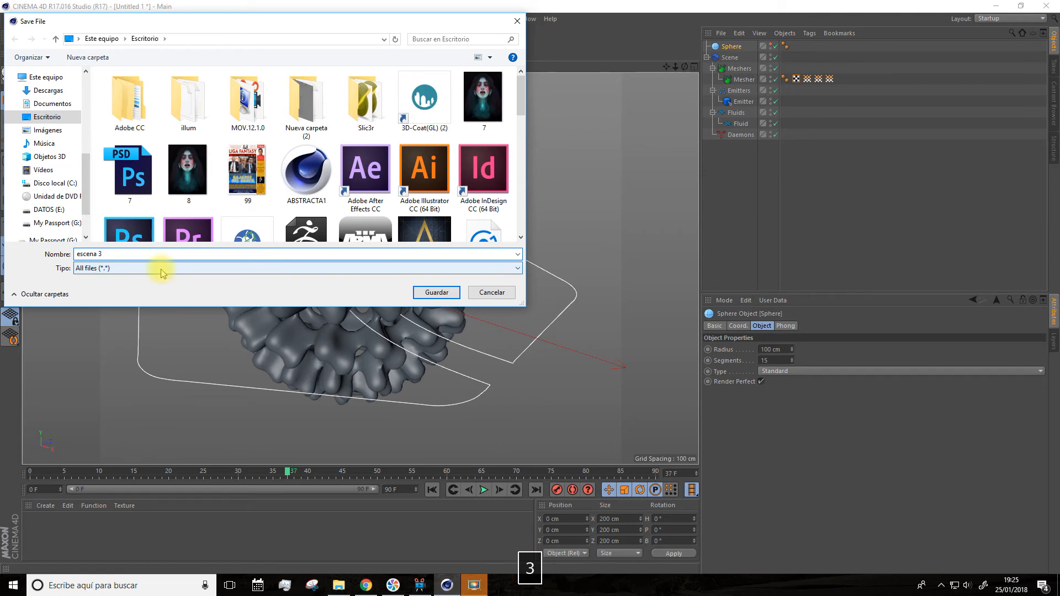
{"action": "left_click", "coordinate": [437, 293]}
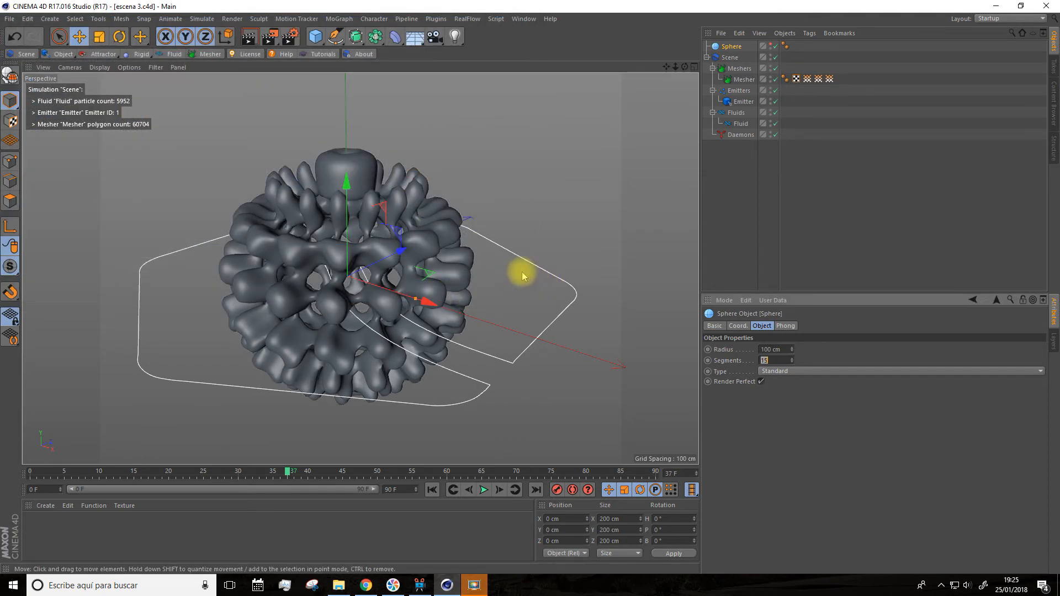
Continue playing the meshed simulation to frame 70 to examine the fluid tendrils around the sphere
{"action": "left_click_drag", "start_coordinate": [512, 216], "coordinate": [514, 227], "text": "alt"}
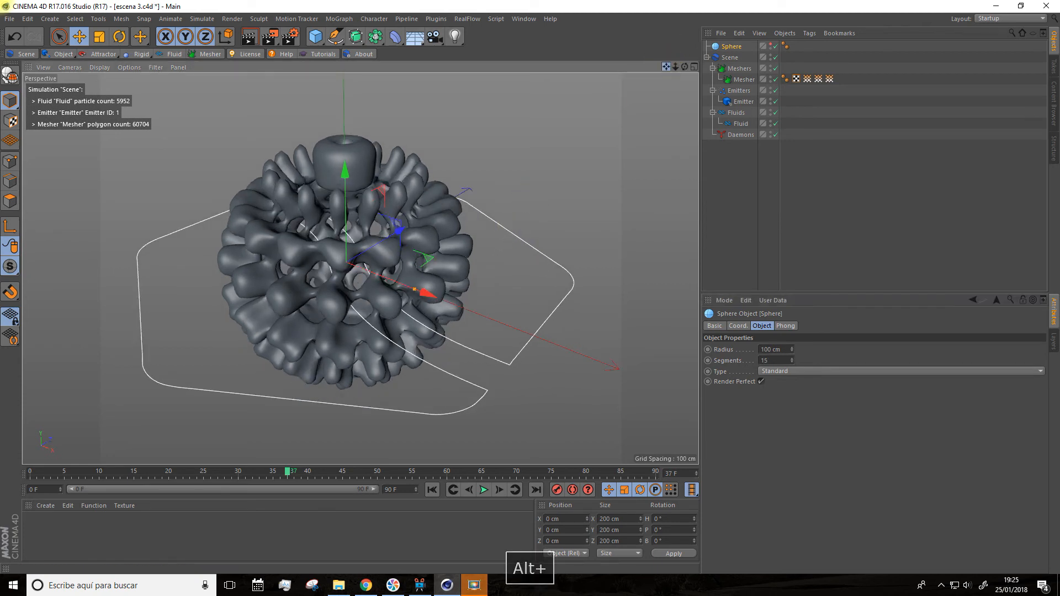
{"action": "left_click_drag", "start_coordinate": [664, 71], "coordinate": [631, 111]}
{"action": "left_click", "coordinate": [484, 491]}
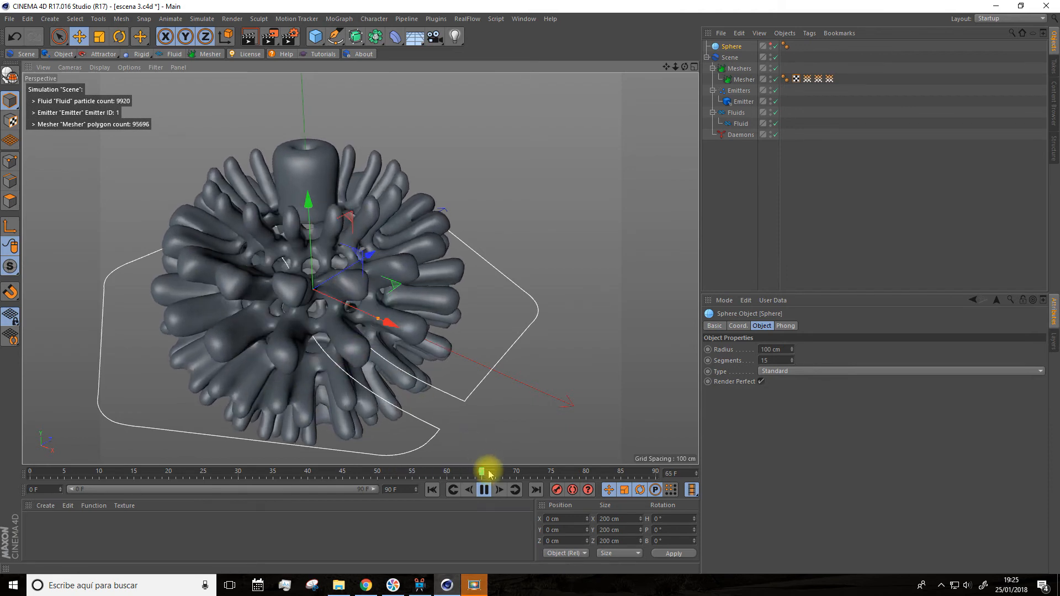
{"action": "left_click", "coordinate": [485, 490]}
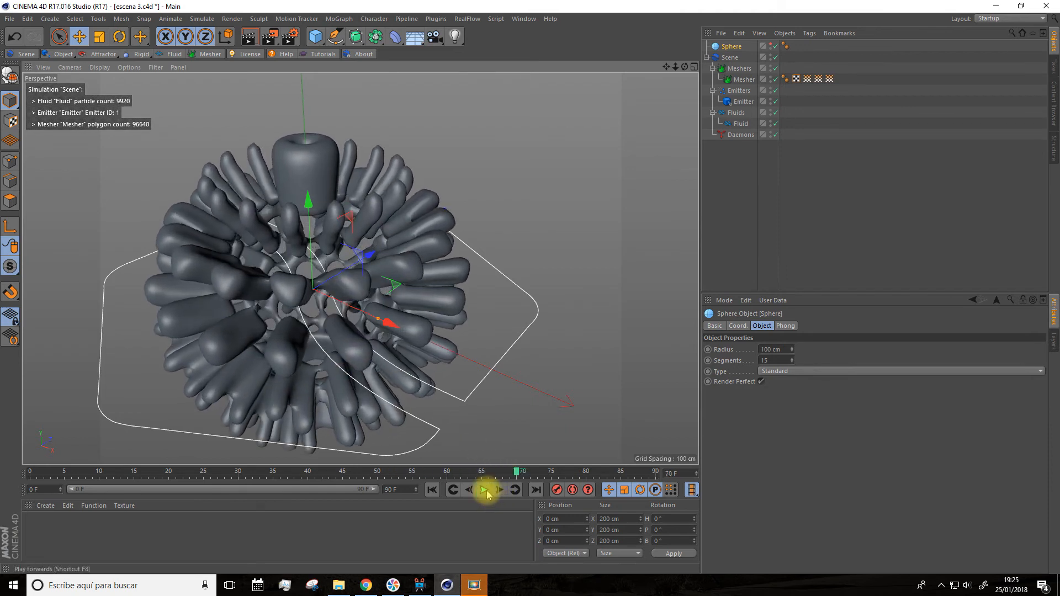
Add a Drag daemon with a drag strength of about 13.1 to the scene and rerun the simulation from the start
{"action": "left_click", "coordinate": [100, 55]}
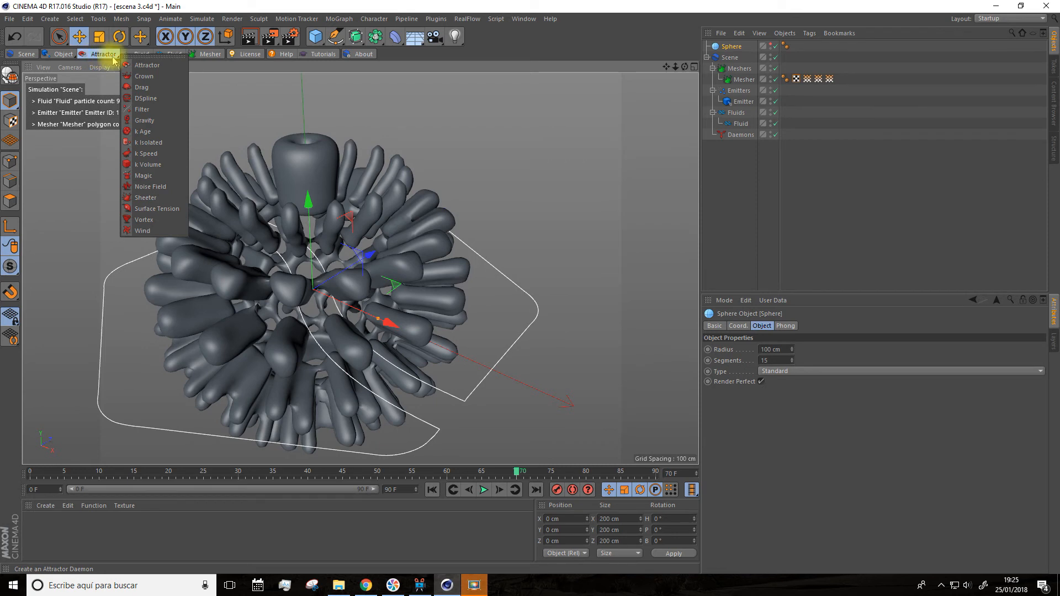
{"action": "left_click", "coordinate": [142, 88]}
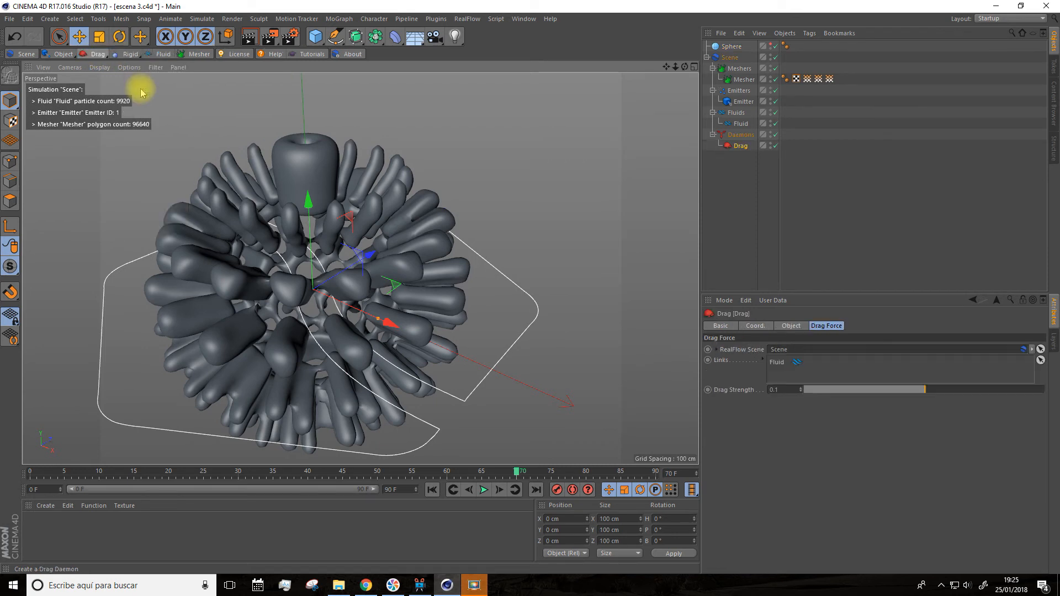
{"action": "left_click", "coordinate": [432, 490]}
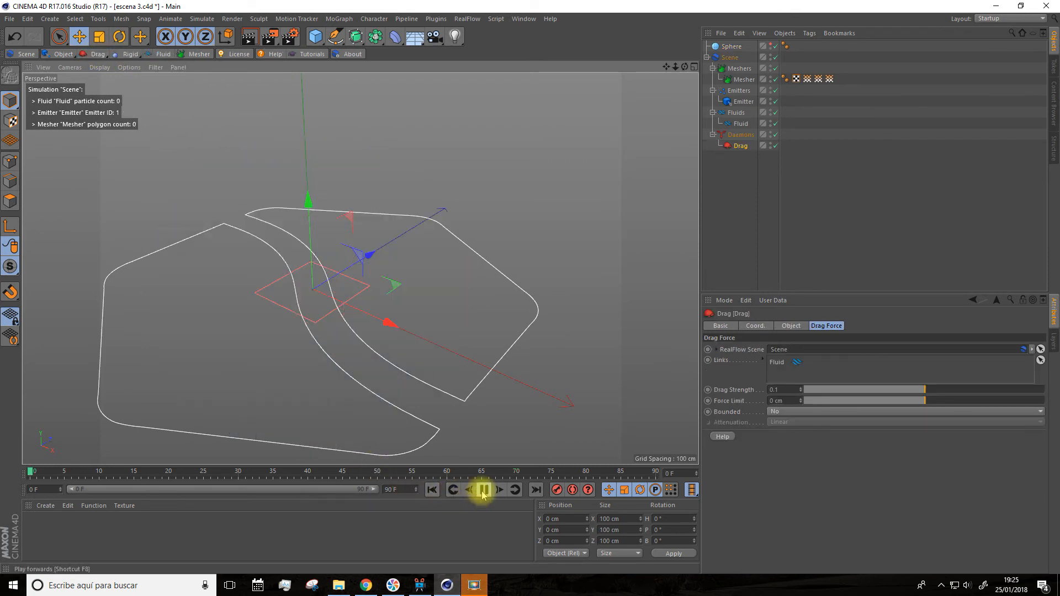
{"action": "left_click", "coordinate": [483, 490]}
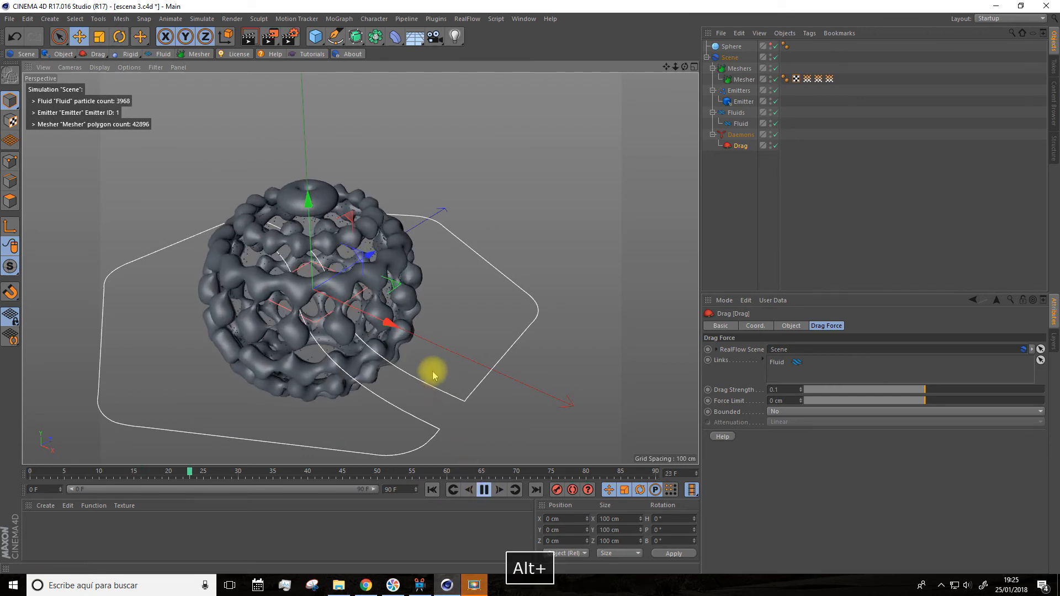
{"action": "left_click_drag", "start_coordinate": [930, 389], "coordinate": [948, 390]}
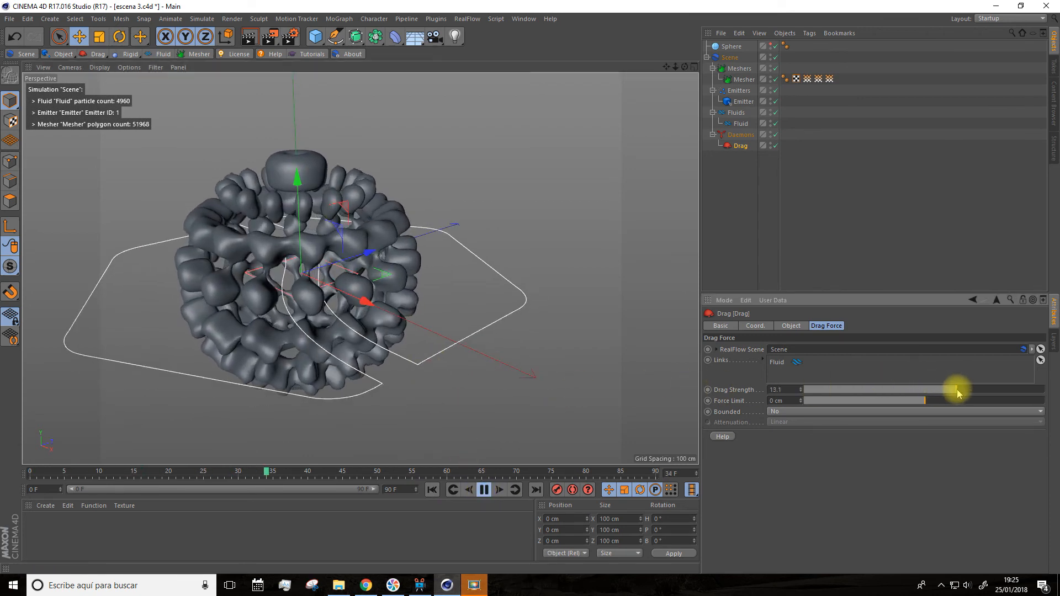
{"action": "left_click", "coordinate": [432, 490]}
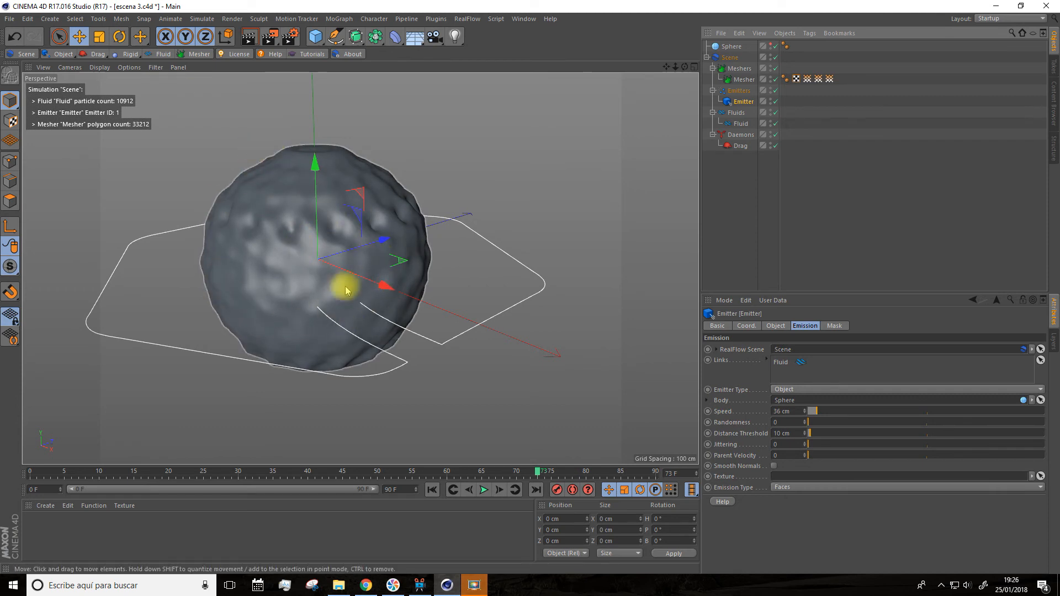
Try distance thresholds of 115 cm and 41 cm on the emitter while replaying the simulation
{"action": "left_click_drag", "start_coordinate": [829, 436], "coordinate": [837, 436]}
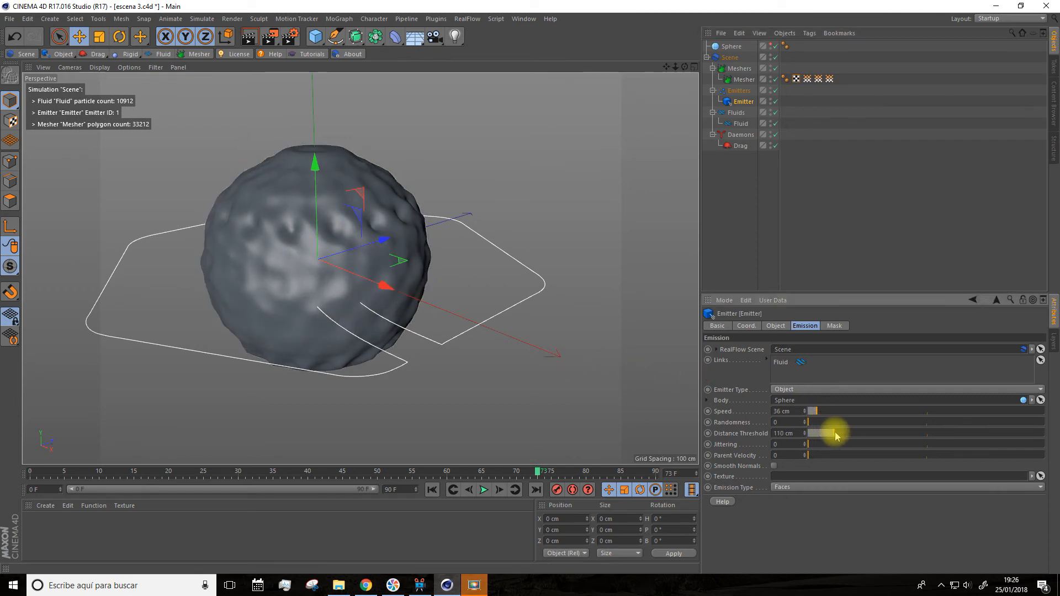
{"action": "left_click", "coordinate": [432, 490]}
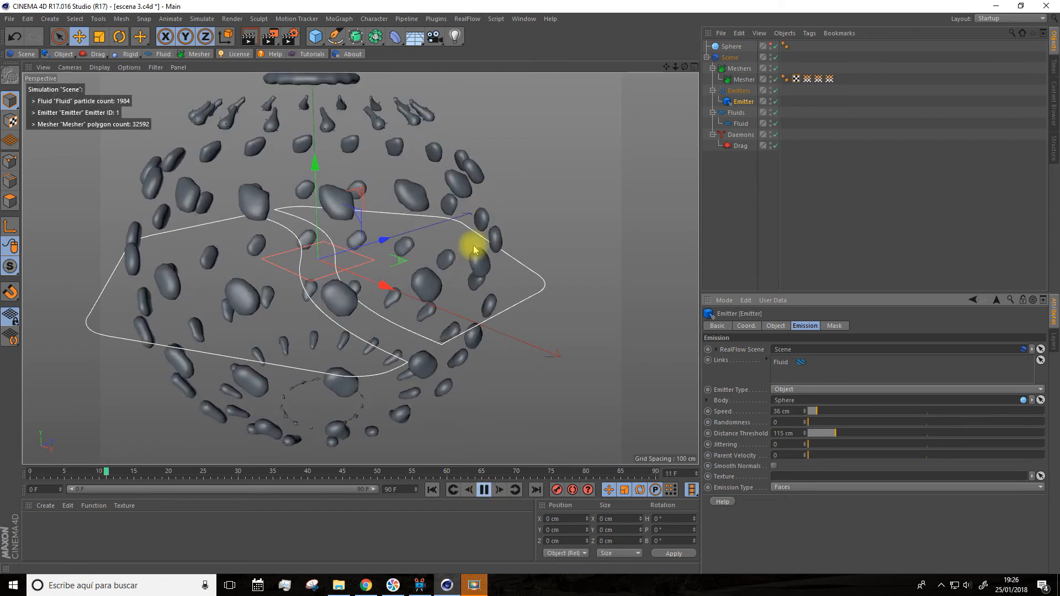
{"action": "left_click_drag", "start_coordinate": [816, 436], "coordinate": [820, 439]}
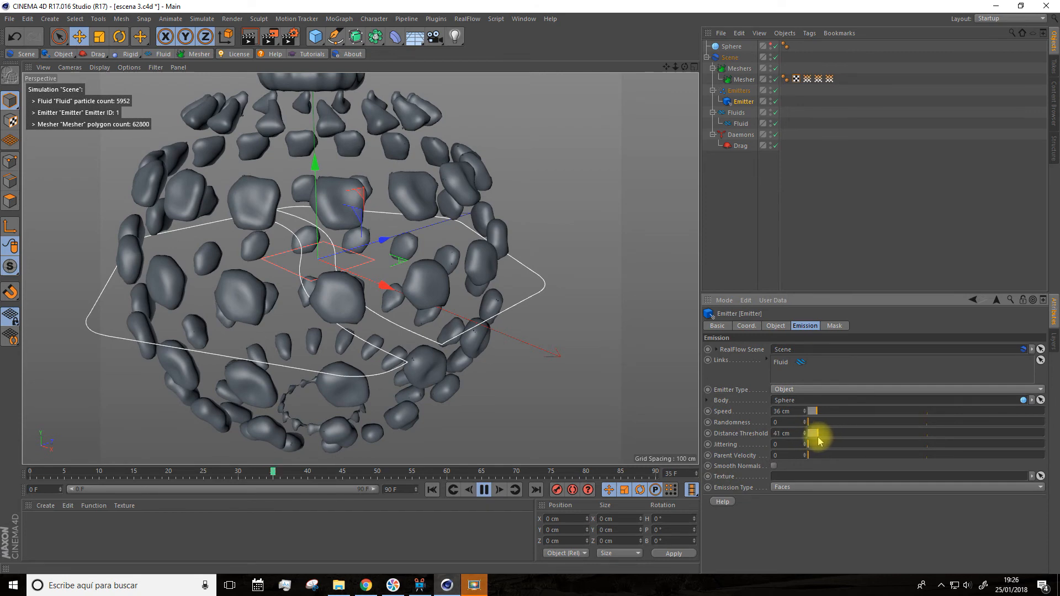
Set the emitter's distance threshold to 10 cm and rerun the simulation from the first frame
{"action": "left_click_drag", "start_coordinate": [794, 434], "coordinate": [761, 438]}
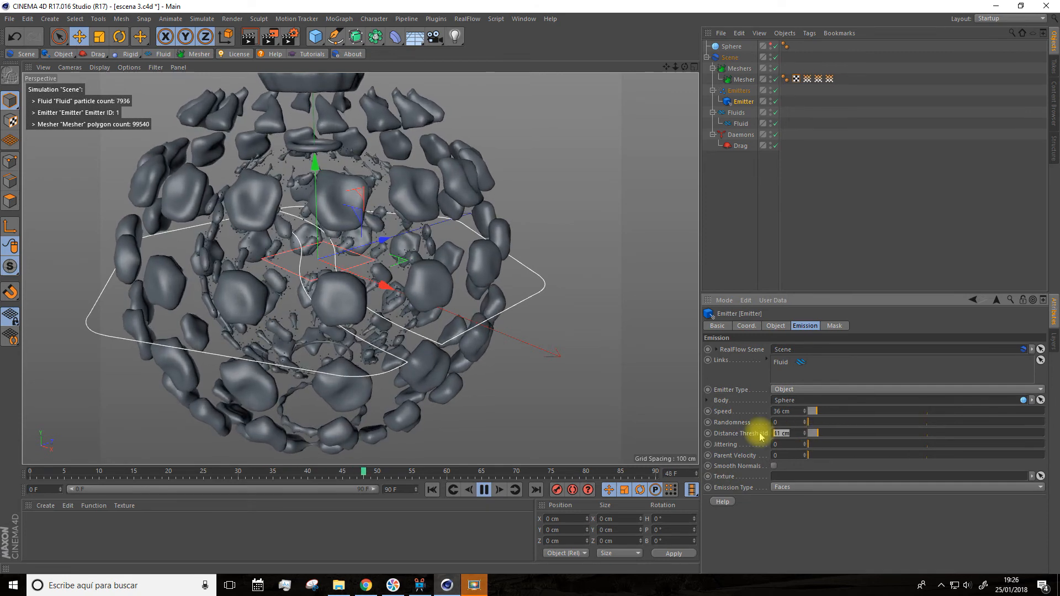
{"action": "type", "text": "10"}
{"action": "left_click", "coordinate": [746, 524]}
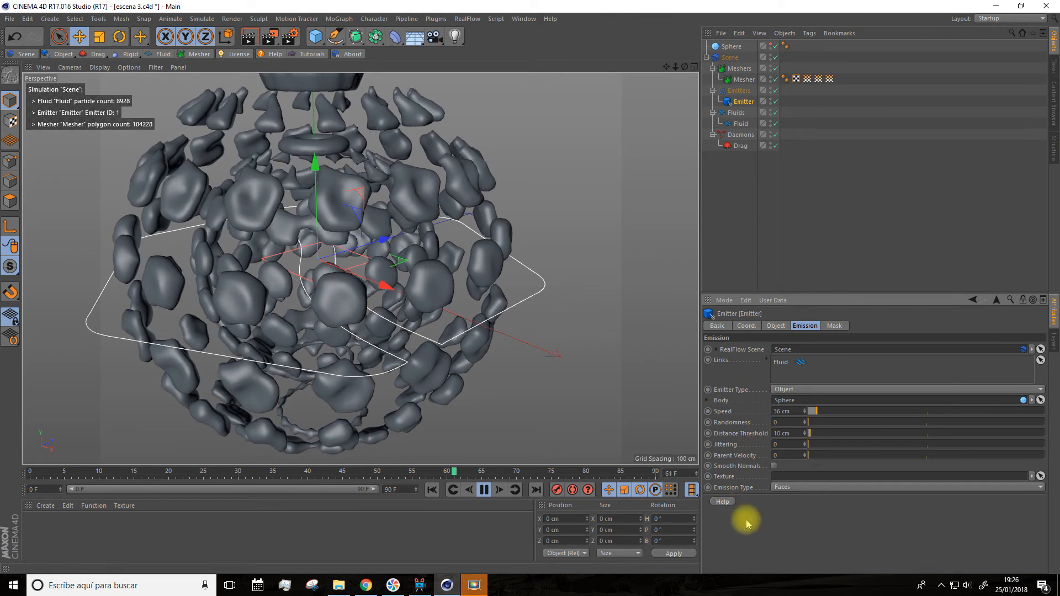
{"action": "left_click", "coordinate": [432, 490]}
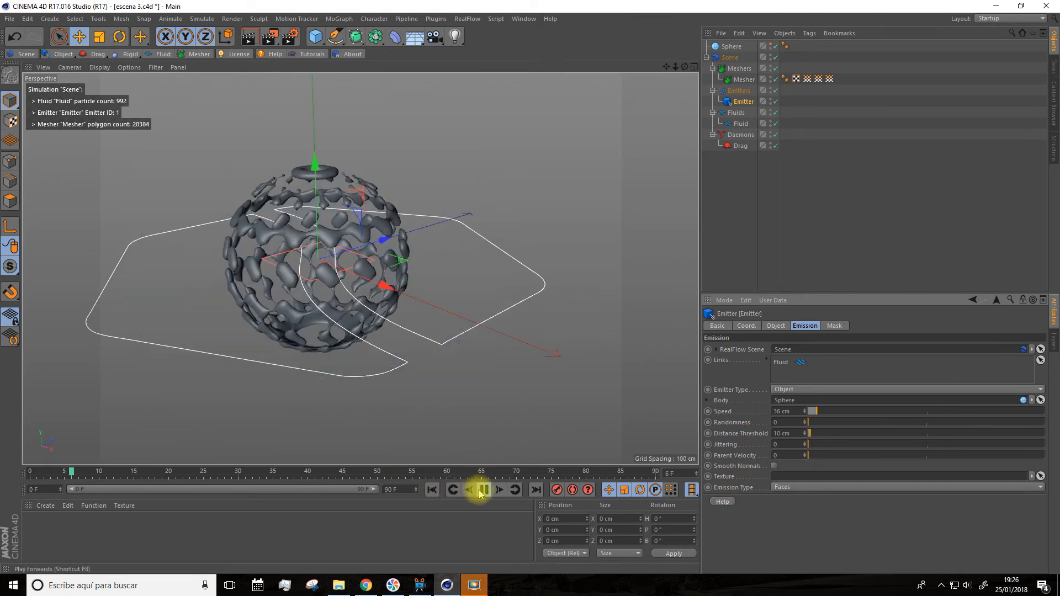
{"action": "left_click", "coordinate": [483, 490]}
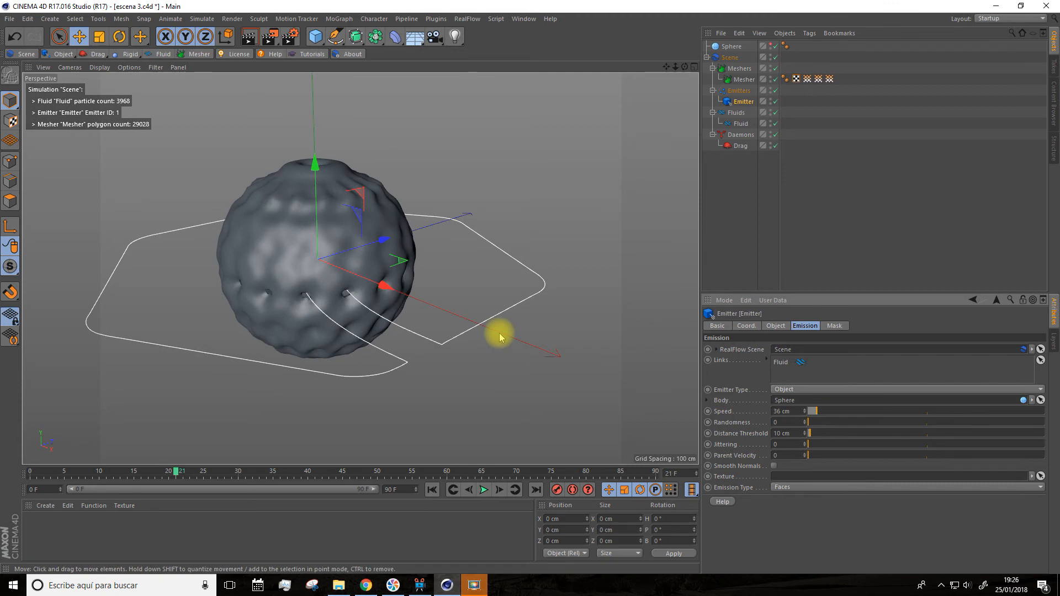
Add a Sheeter daemon to the scene and replay the simulation from the start to frame 75
{"action": "left_click", "coordinate": [104, 54]}
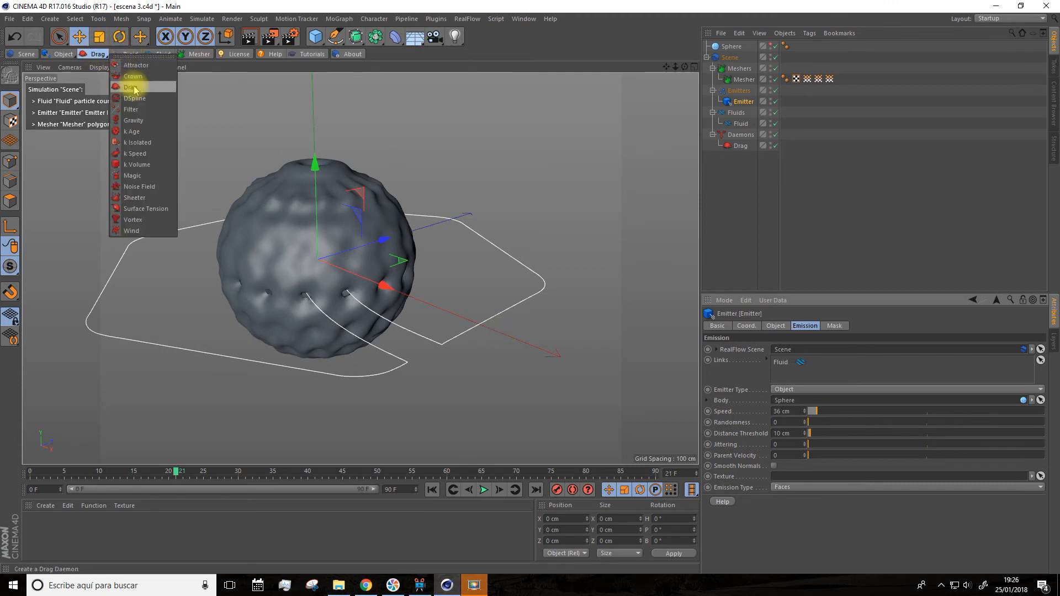
{"action": "left_click", "coordinate": [141, 203]}
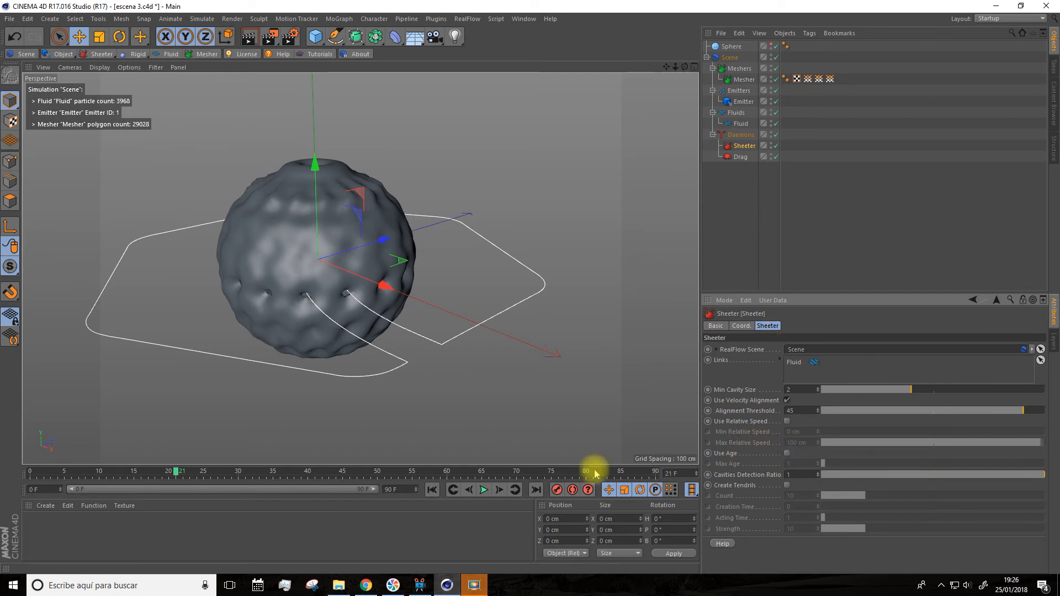
{"action": "left_click", "coordinate": [431, 490]}
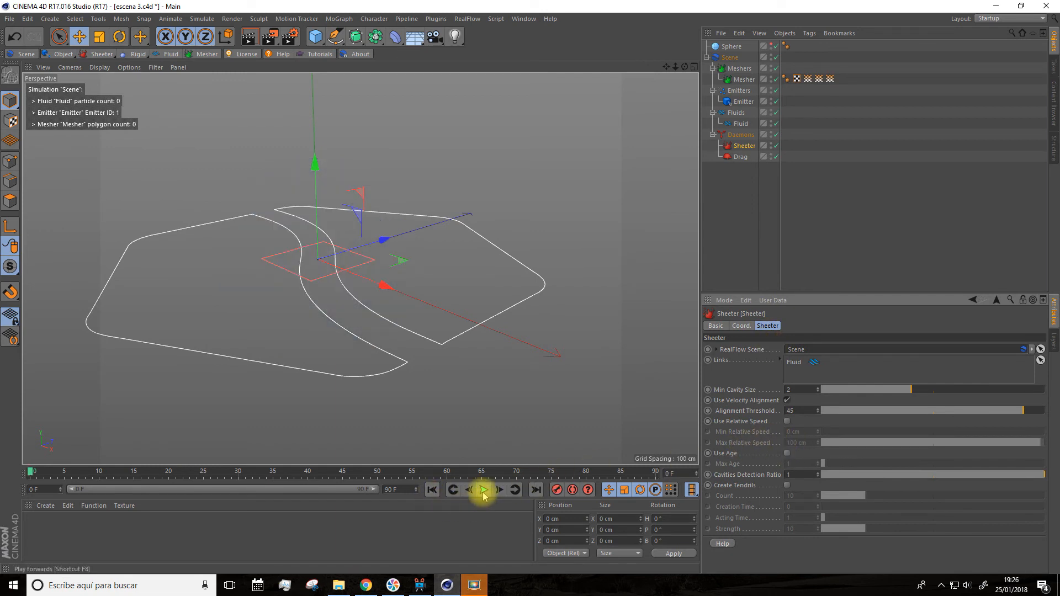
{"action": "left_click", "coordinate": [483, 492]}
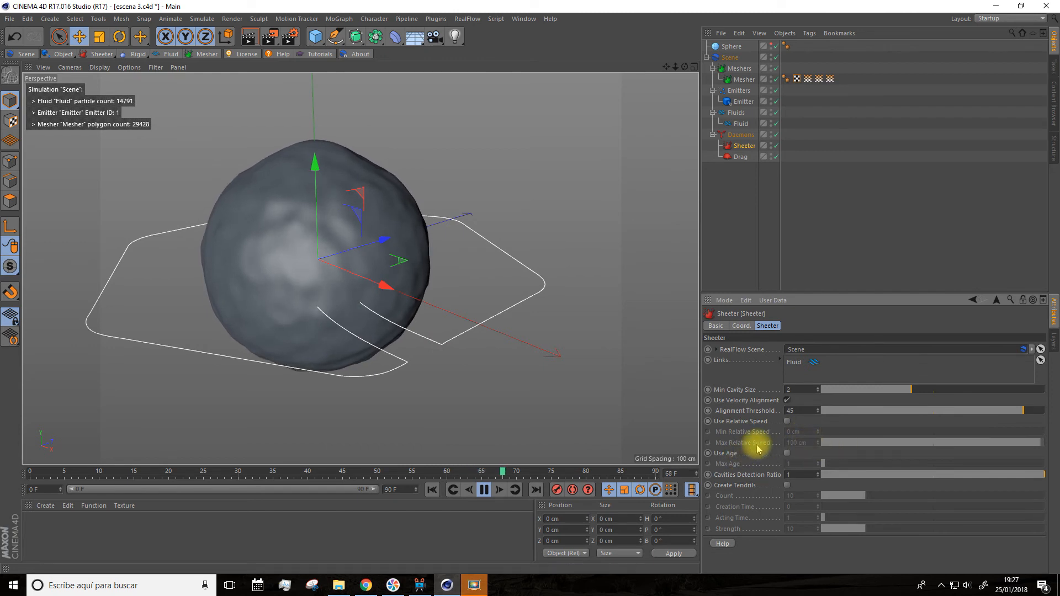
{"action": "left_click", "coordinate": [485, 490]}
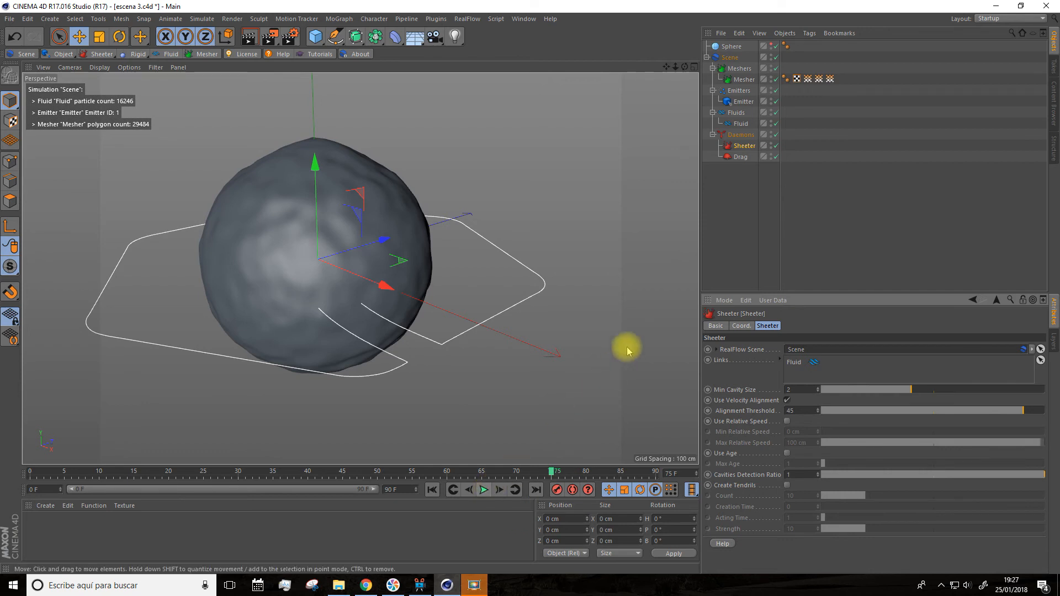
Add a Noise Field daemon to the scene
{"action": "left_click", "coordinate": [92, 56]}
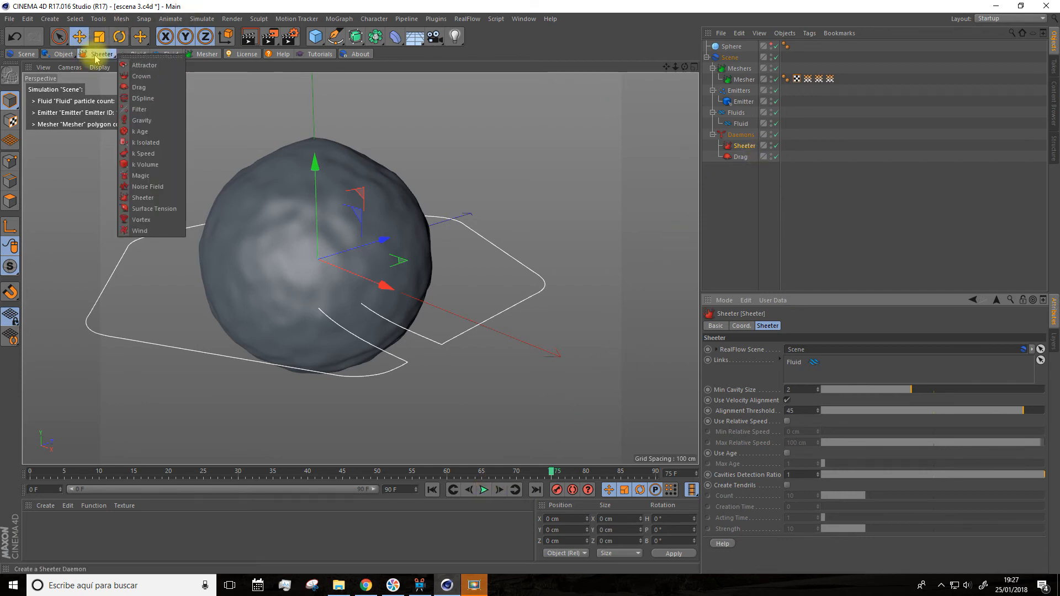
{"action": "left_click", "coordinate": [150, 186]}
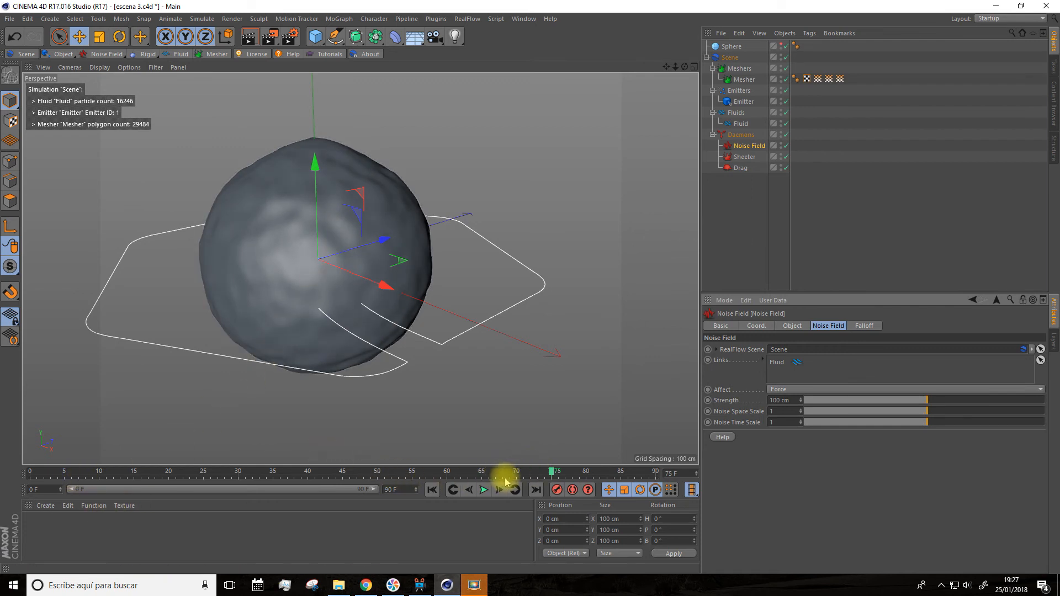
Enable automatic keyframing and key the emitter's speed at 36 cm on frames 0 and 10, rising to about 294 cm at frame 17
{"action": "left_click", "coordinate": [743, 102]}
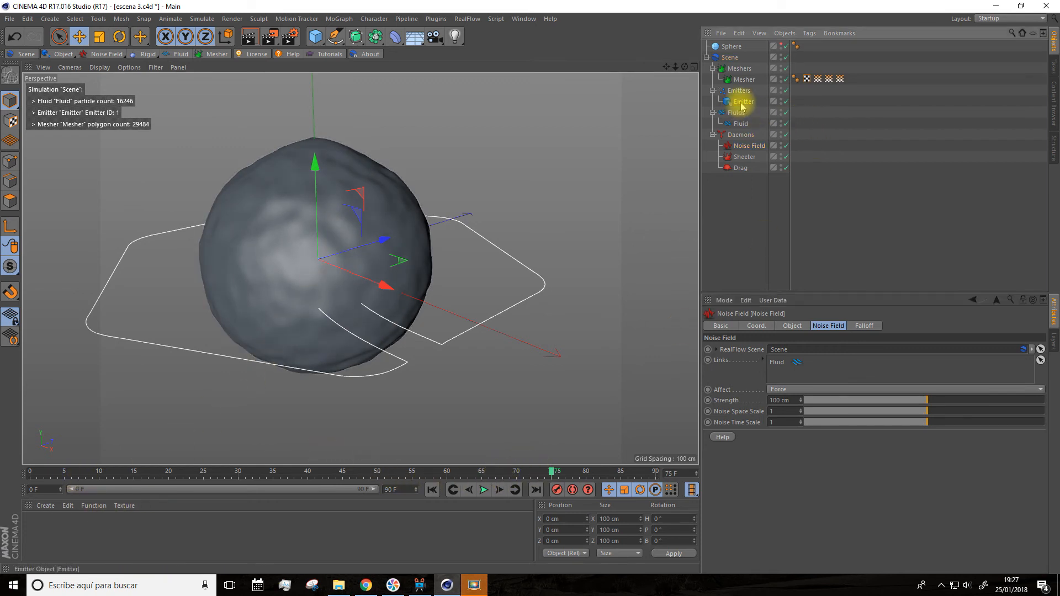
{"action": "left_click_drag", "start_coordinate": [551, 469], "coordinate": [29, 490]}
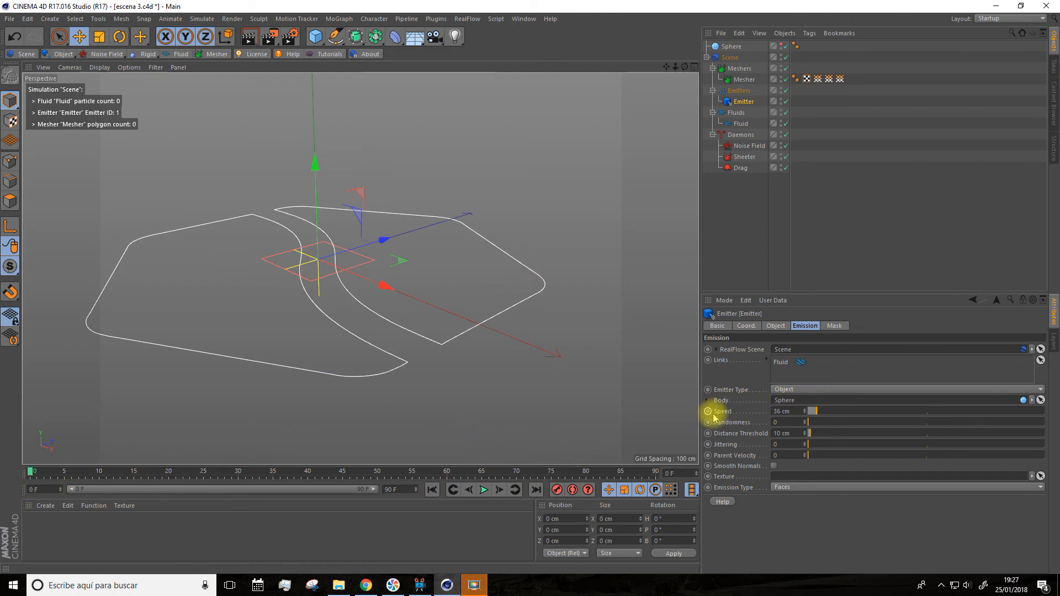
{"action": "left_click", "coordinate": [573, 491]}
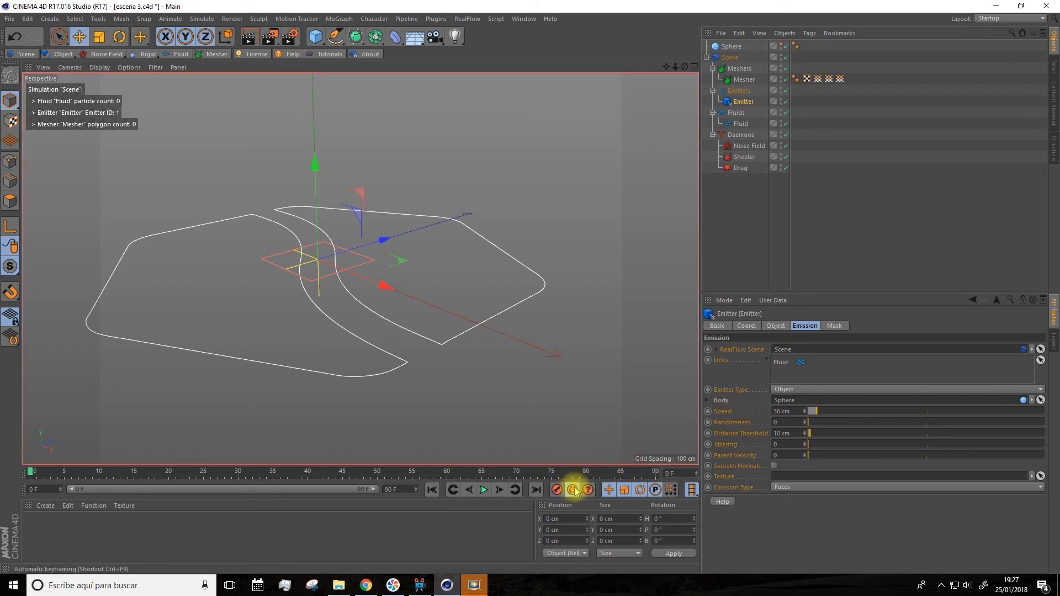
{"action": "left_click", "coordinate": [708, 412]}
{"action": "left_click_drag", "start_coordinate": [34, 471], "coordinate": [100, 471]}
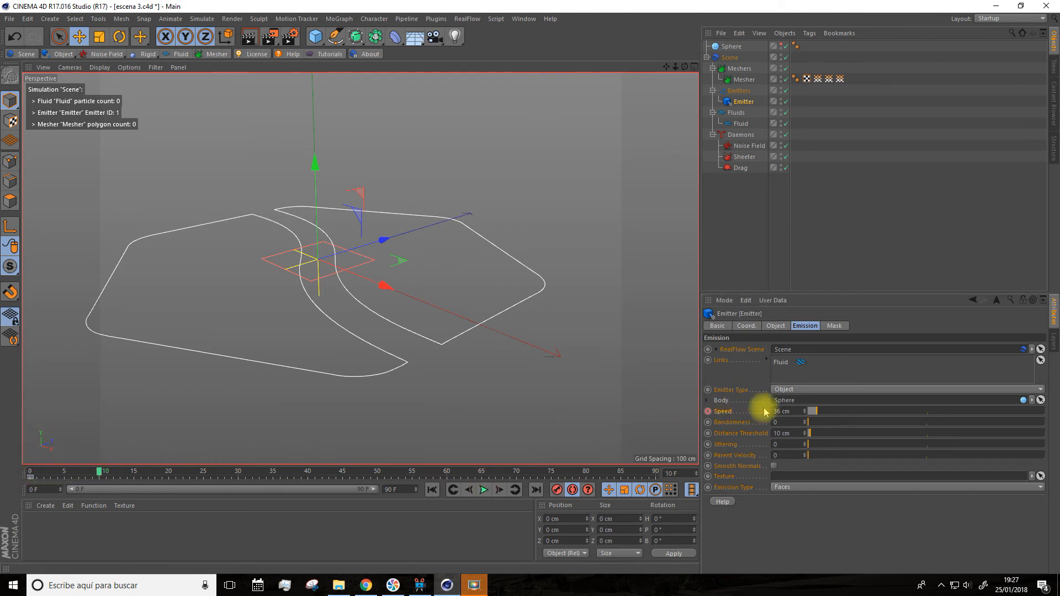
{"action": "left_click", "coordinate": [708, 411]}
{"action": "left_click_drag", "start_coordinate": [100, 476], "coordinate": [143, 486]}
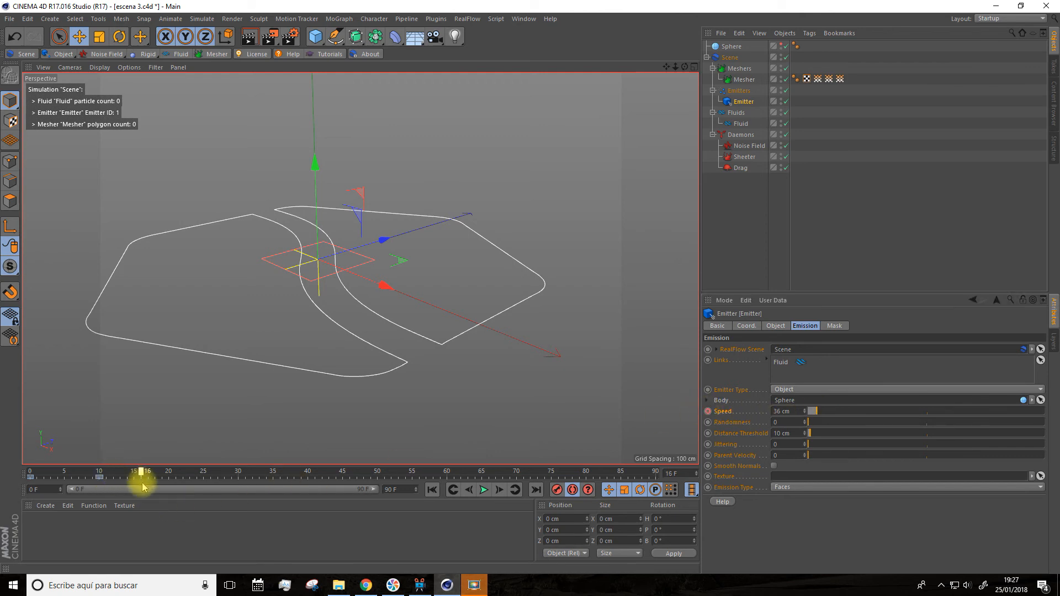
{"action": "left_click_drag", "start_coordinate": [830, 416], "coordinate": [879, 408]}
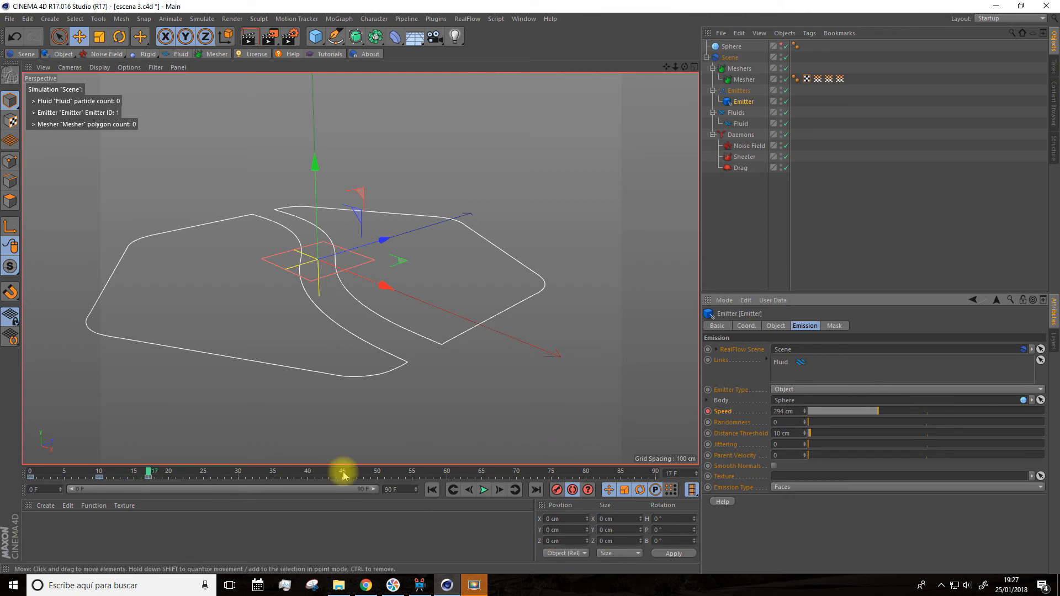
Key the emitter's speed at 294 cm on frame 25 and at about 17 cm on frame 28
{"action": "left_click_drag", "start_coordinate": [148, 474], "coordinate": [197, 473]}
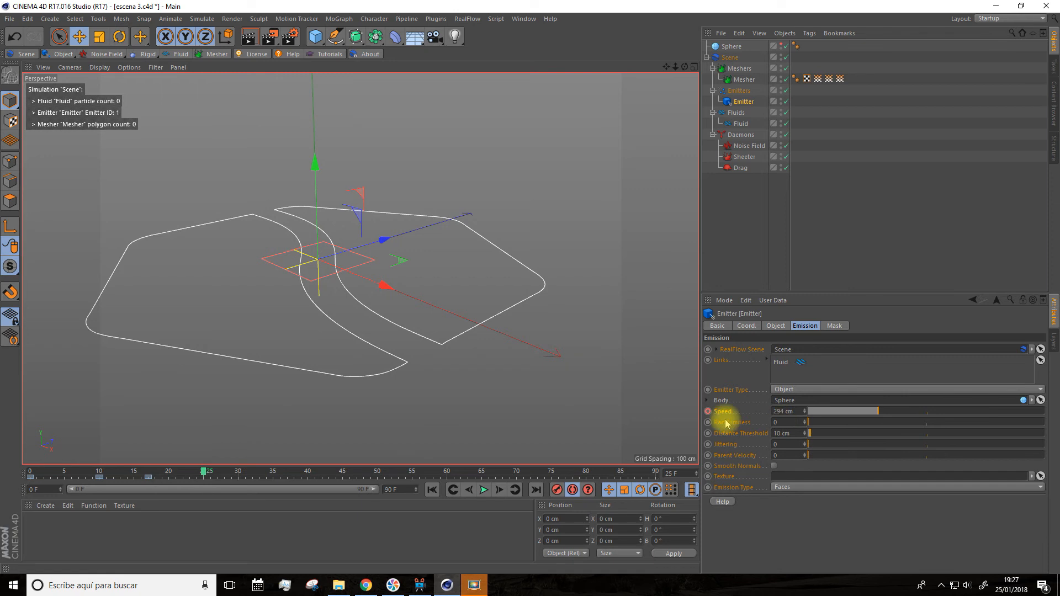
{"action": "left_click", "coordinate": [708, 411]}
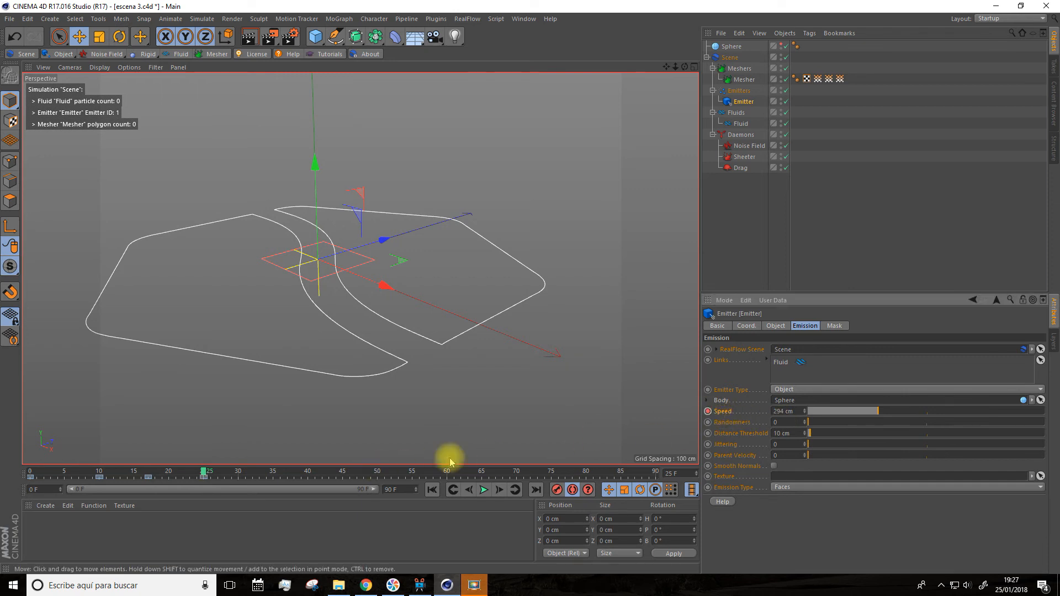
{"action": "left_click_drag", "start_coordinate": [204, 474], "coordinate": [258, 474]}
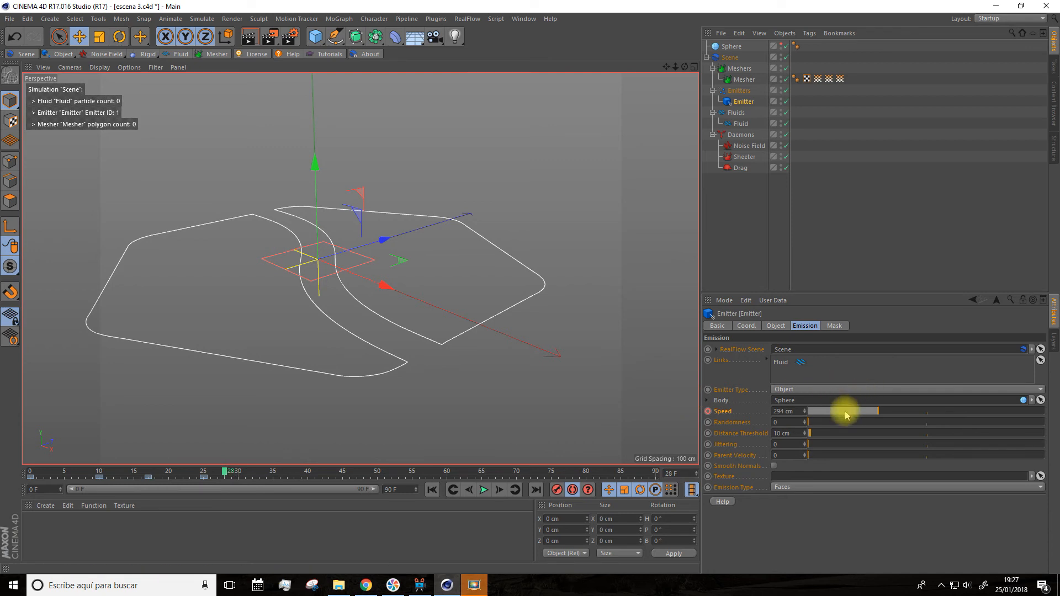
{"action": "left_click_drag", "start_coordinate": [848, 413], "coordinate": [820, 422]}
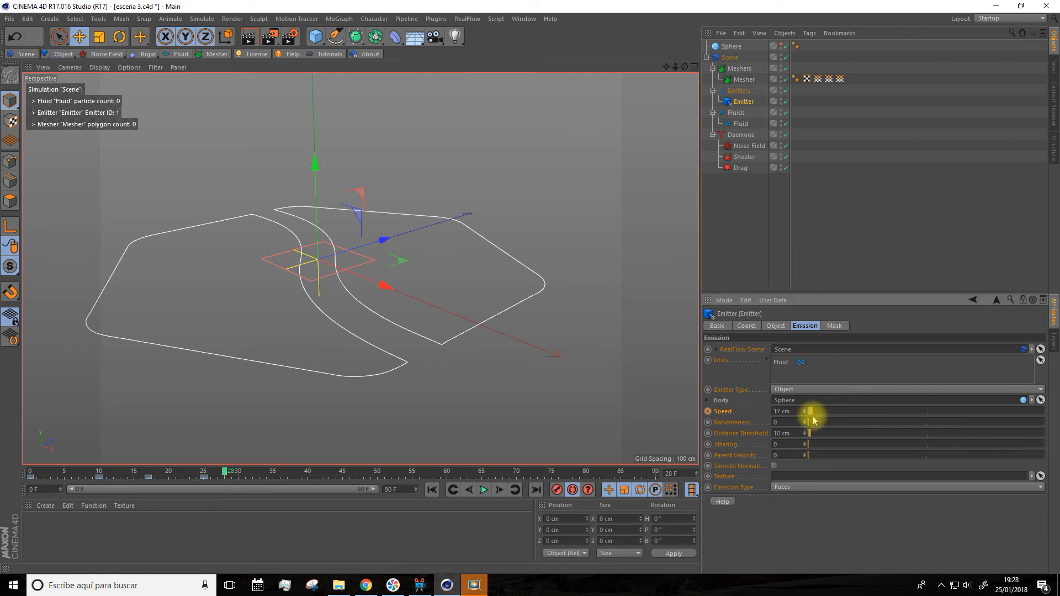
{"action": "left_click_drag", "start_coordinate": [813, 416], "coordinate": [813, 416]}
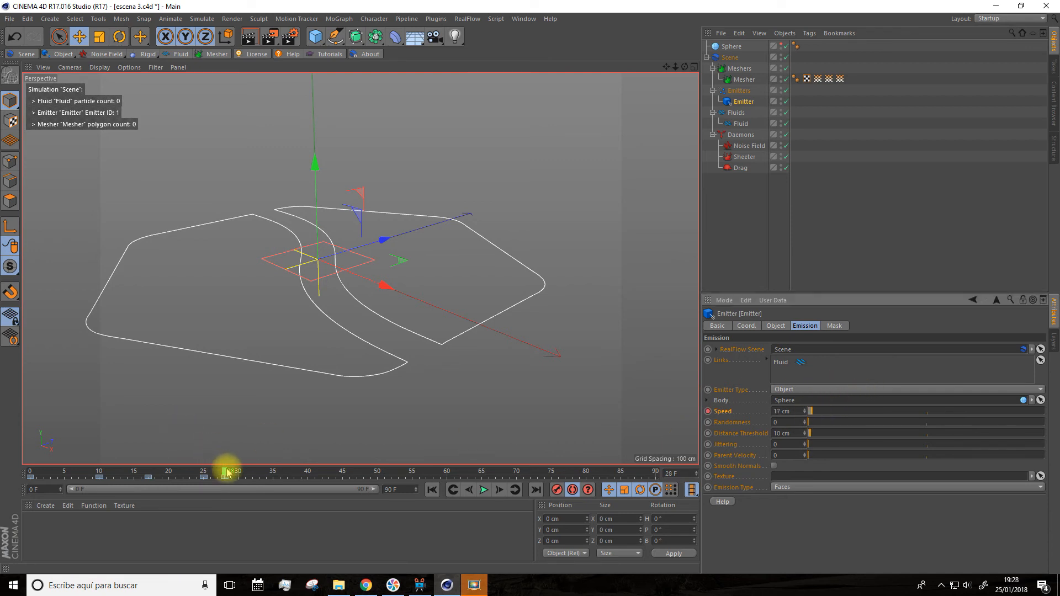
Replay the simulation from the start to examine the animated emission speed, and return to frame 0
{"action": "left_click", "coordinate": [432, 489]}
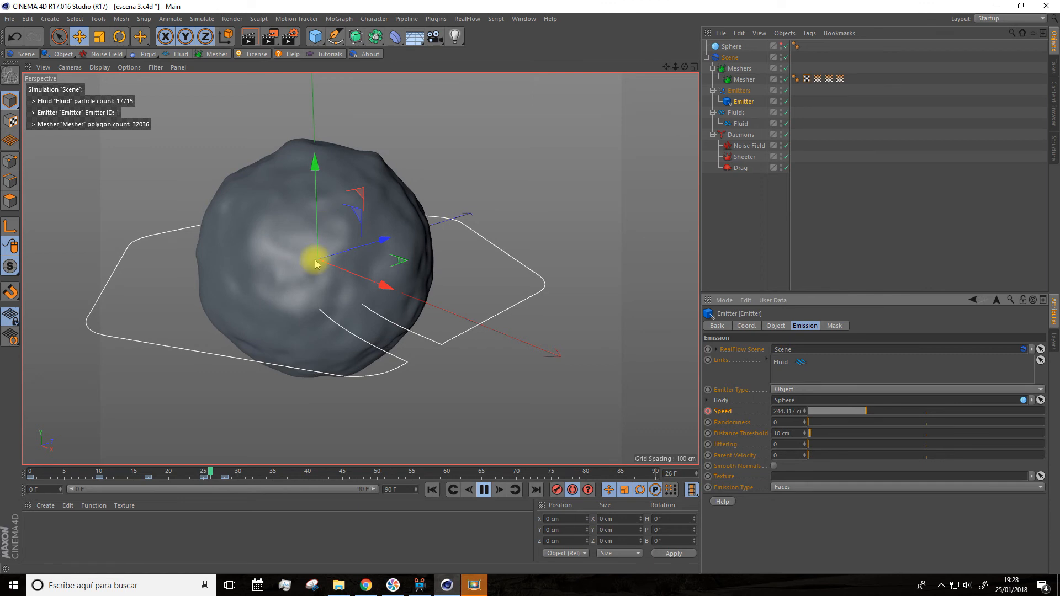
{"action": "left_click", "coordinate": [485, 490]}
{"action": "left_click_drag", "start_coordinate": [246, 474], "coordinate": [30, 475]}
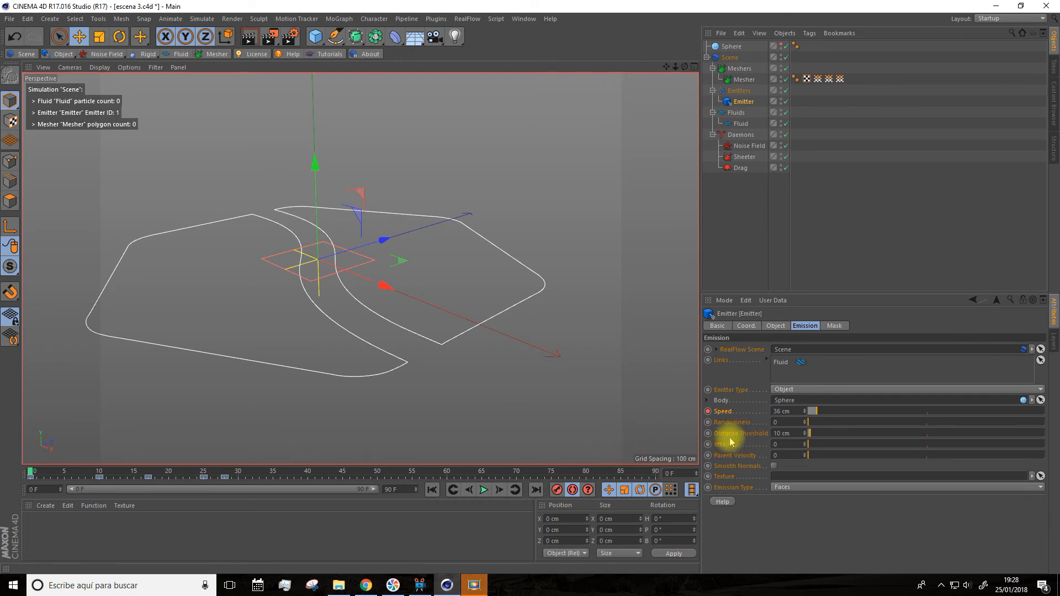
Keyframe the emitter's distance threshold at 10 cm on frame 0, at about 41 cm on frame 13, and down to about 8 cm
{"action": "left_click", "coordinate": [708, 433]}
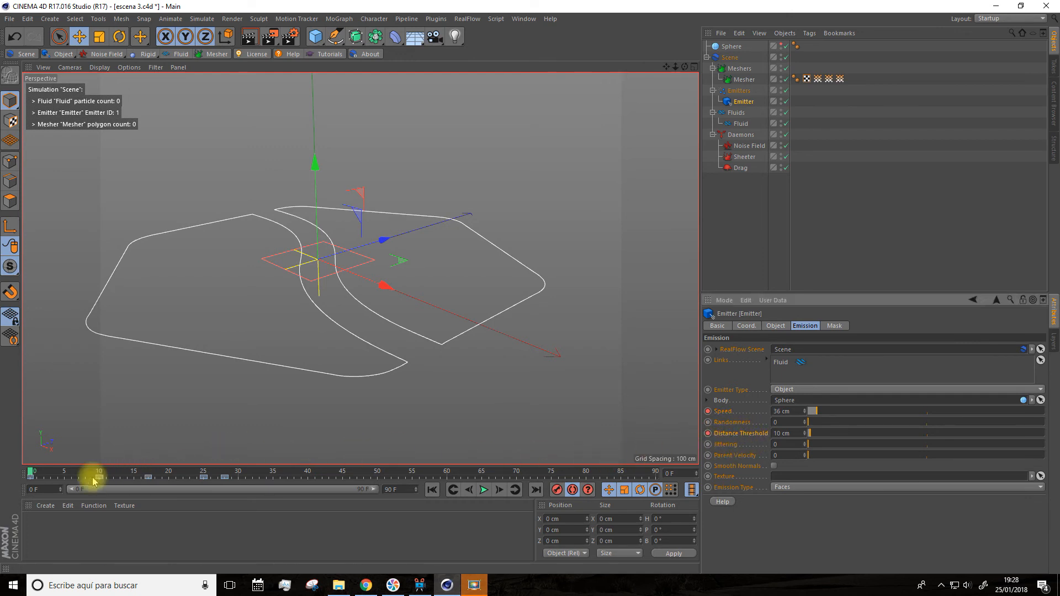
{"action": "left_click_drag", "start_coordinate": [50, 477], "coordinate": [130, 473]}
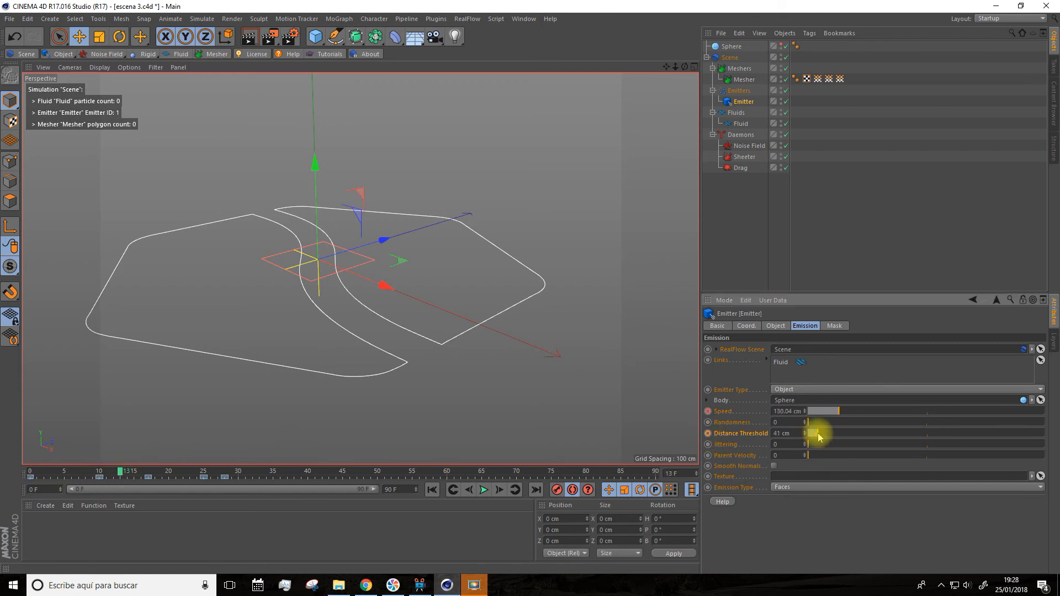
{"action": "left_click", "coordinate": [210, 470]}
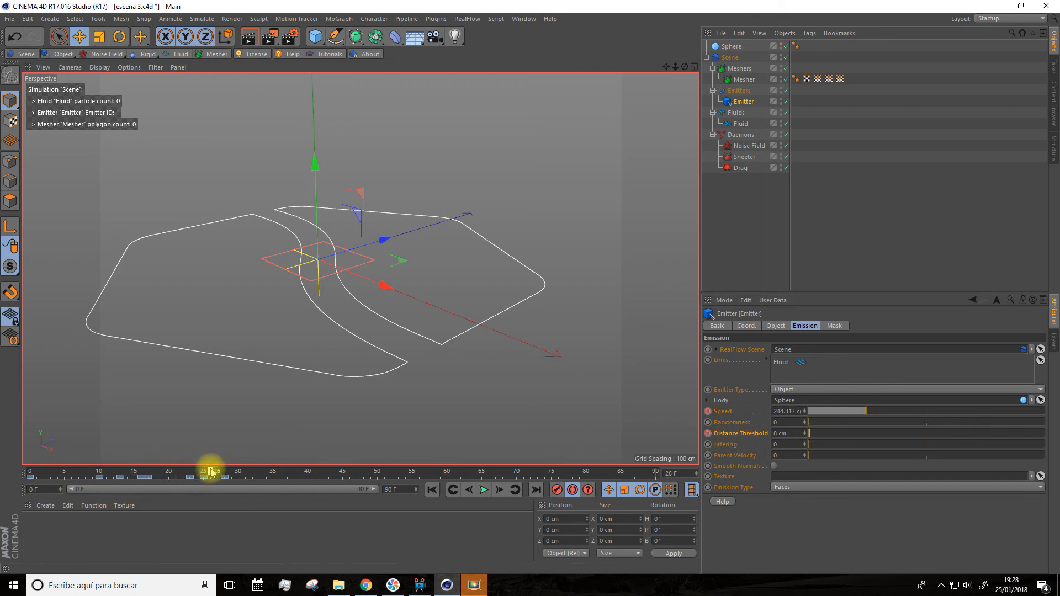
Rerun the simulation from the first frame to examine the effect of the animated distance threshold
{"action": "left_click", "coordinate": [432, 490]}
{"action": "left_click", "coordinate": [483, 490]}
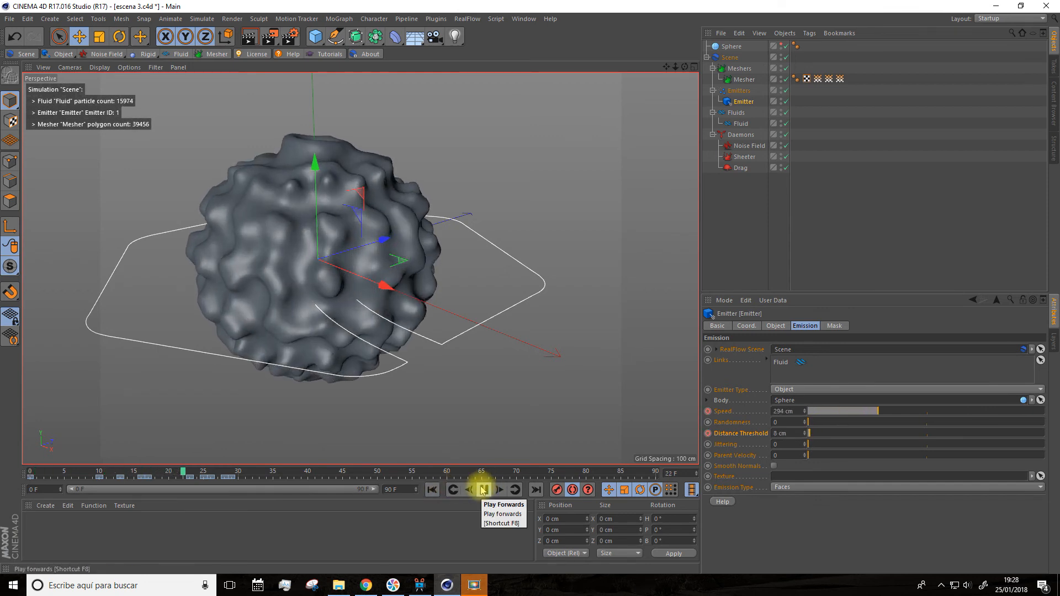
{"action": "left_click", "coordinate": [483, 490]}
Keyframe the Noise Field's strength at 100 cm on frames 0 and 13 and 2705.5 cm on frame 16, with further keys on frames 19 and 23
{"action": "left_click", "coordinate": [190, 472]}
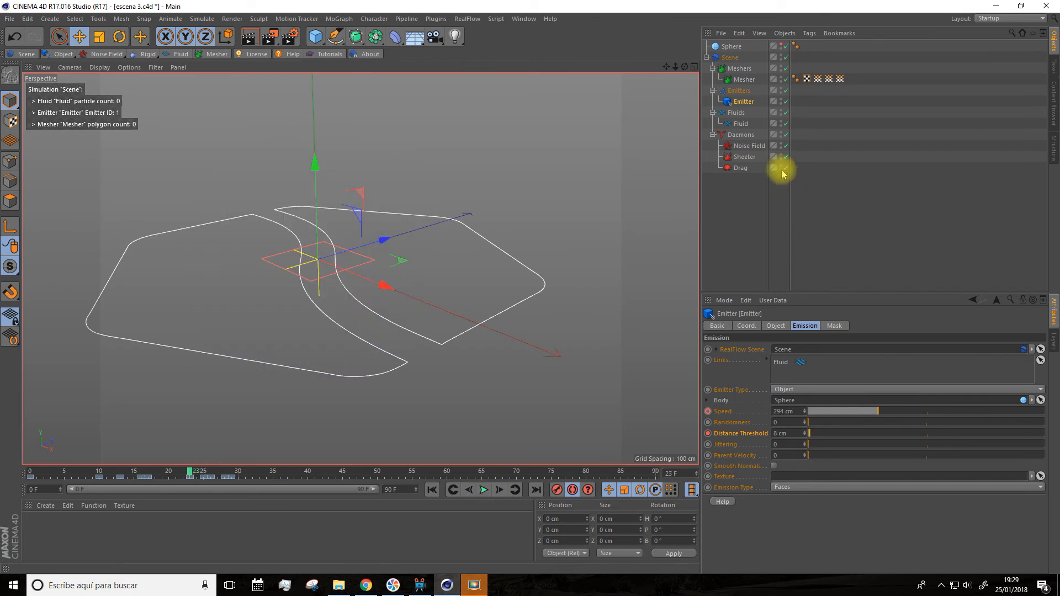
{"action": "left_click", "coordinate": [749, 146]}
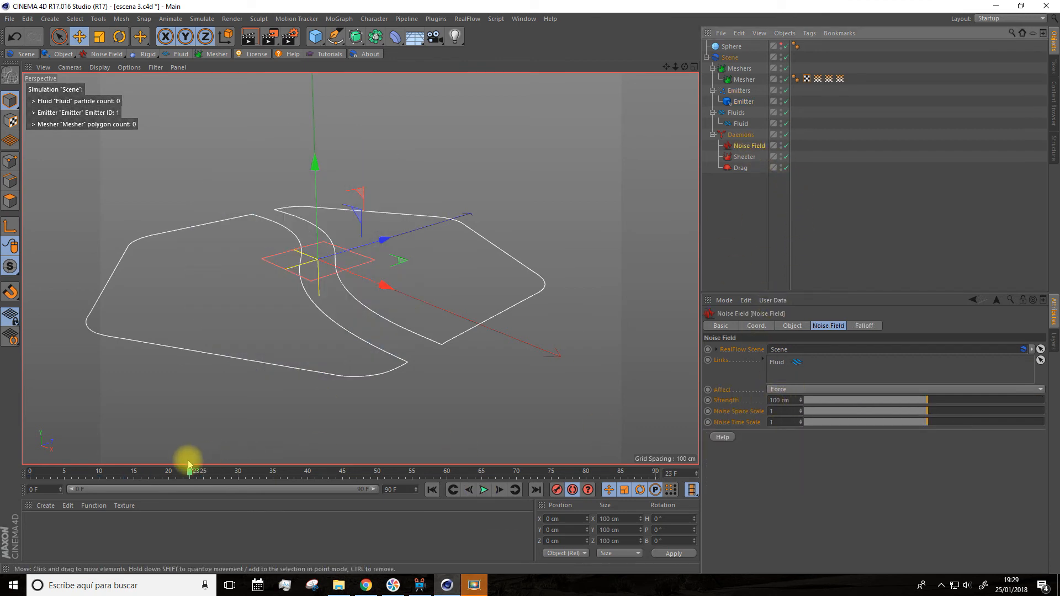
{"action": "left_click_drag", "start_coordinate": [187, 465], "coordinate": [146, 459]}
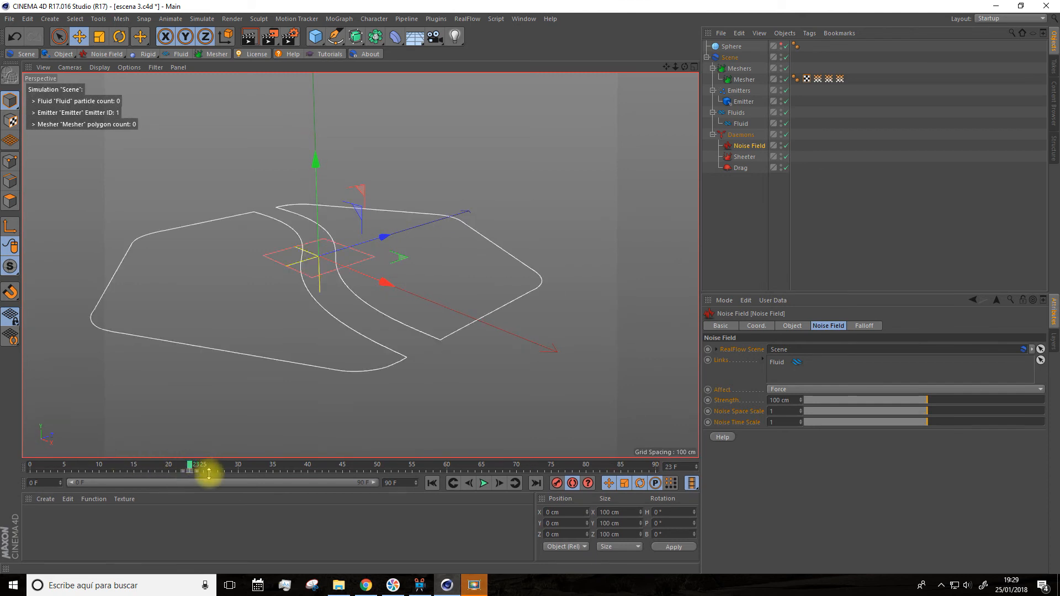
{"action": "left_click_drag", "start_coordinate": [209, 473], "coordinate": [201, 482]}
{"action": "left_click", "coordinate": [32, 469]}
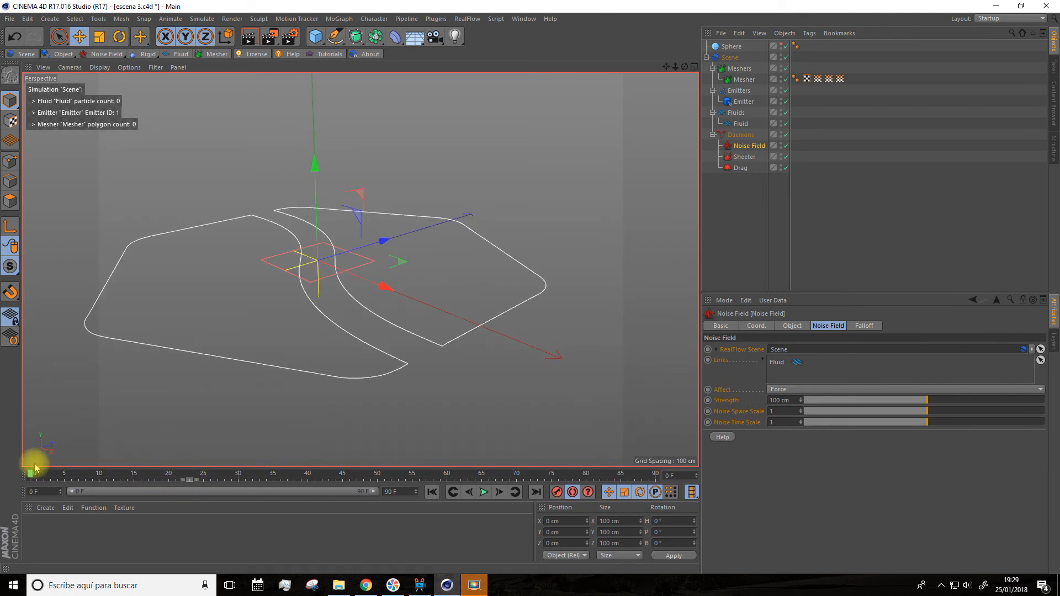
{"action": "left_click", "coordinate": [707, 400]}
{"action": "left_click", "coordinate": [120, 477]}
{"action": "left_click", "coordinate": [707, 400]}
{"action": "left_click", "coordinate": [148, 475]}
{"action": "left_click_drag", "start_coordinate": [801, 400], "coordinate": [991, 407]}
{"action": "left_click_drag", "start_coordinate": [148, 478], "coordinate": [143, 476]}
{"action": "left_click", "coordinate": [162, 475]}
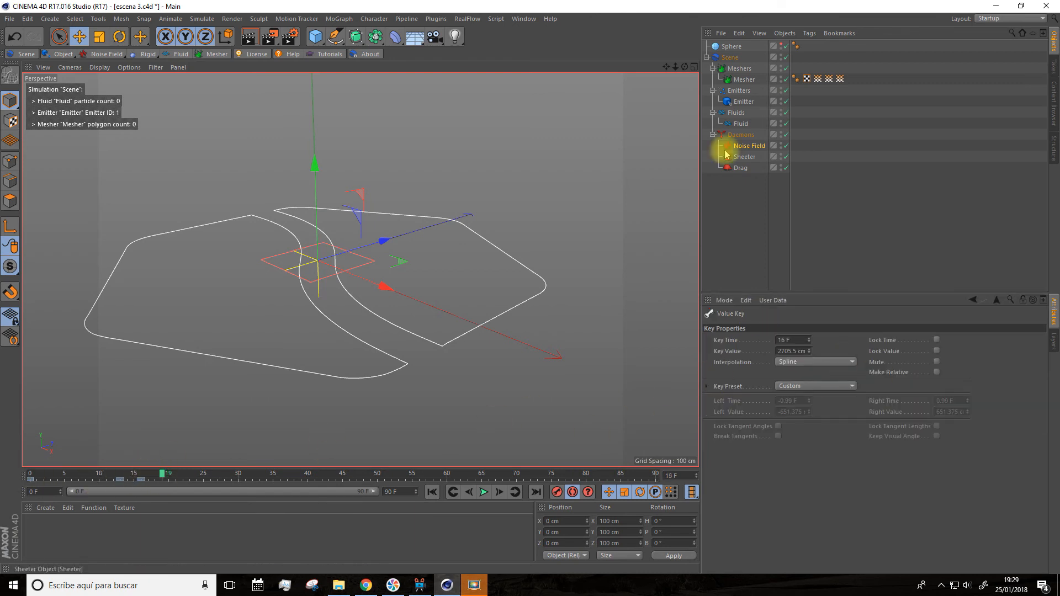
{"action": "left_click", "coordinate": [177, 478]}
Play the simulation from frame 0 to examine how the animated noise strength deforms the fluid
{"action": "left_click", "coordinate": [484, 492]}
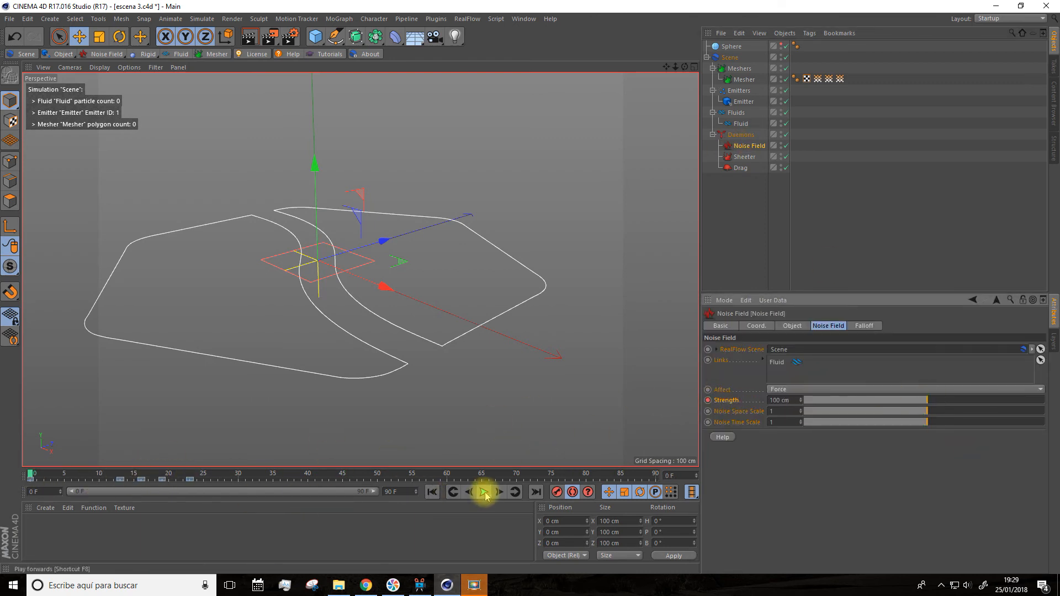
{"action": "left_click", "coordinate": [484, 492]}
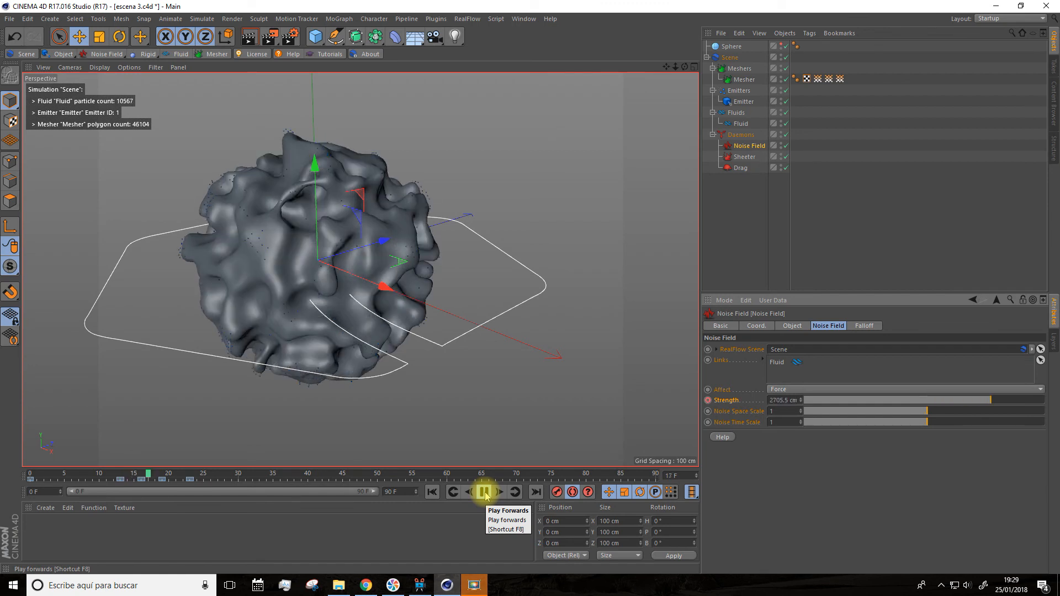
Stop the playback on frame 23 and add an Attractor daemon to the RealFlow scene
{"action": "left_click", "coordinate": [484, 492]}
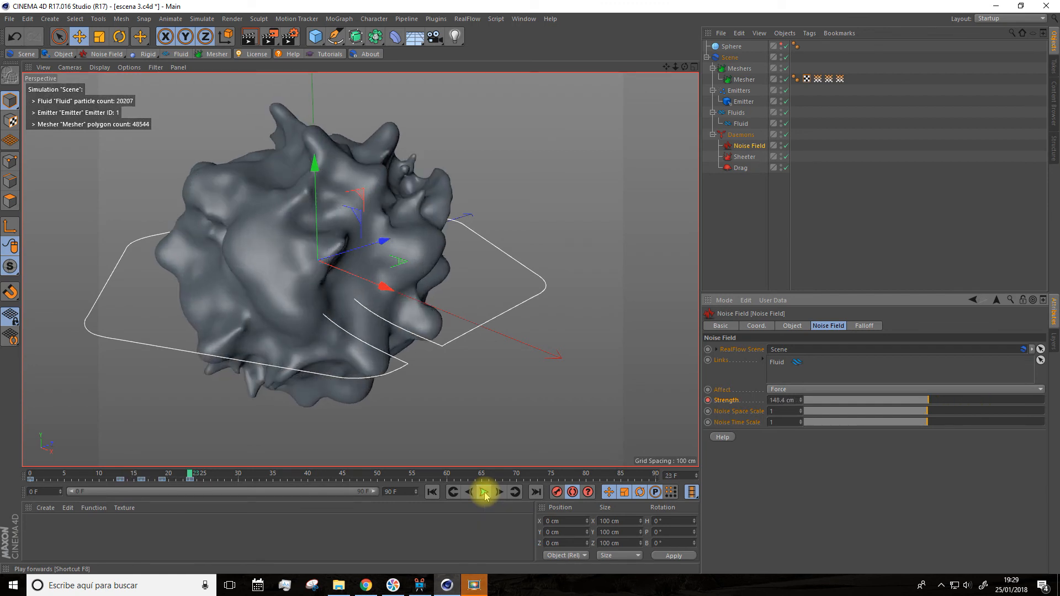
{"action": "scroll", "coordinate": [357, 361], "scroll_direction": "down", "scroll_amount": 4}
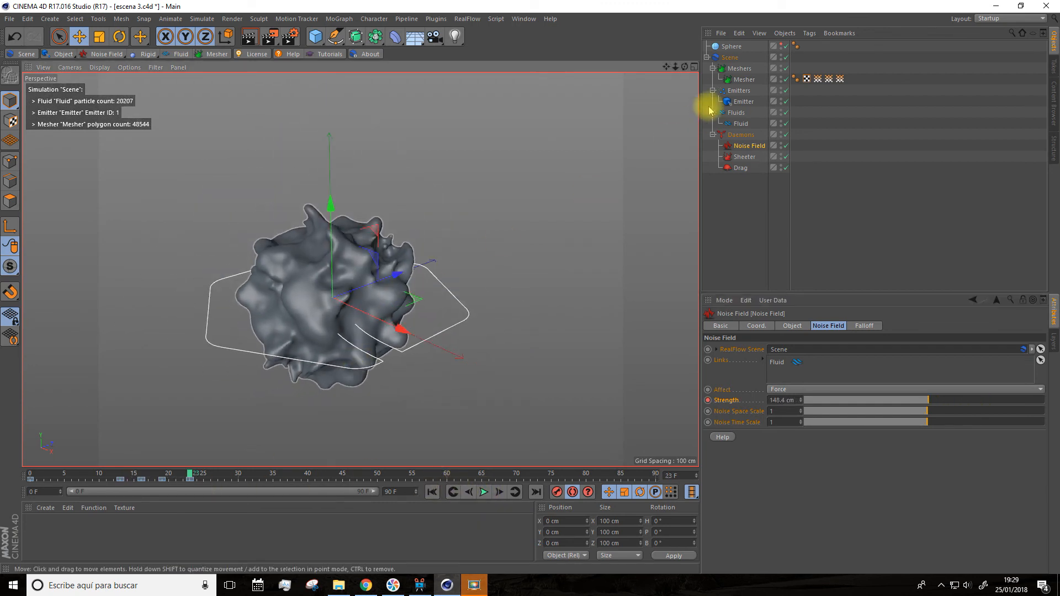
{"action": "left_click_drag", "start_coordinate": [667, 66], "coordinate": [679, 107]}
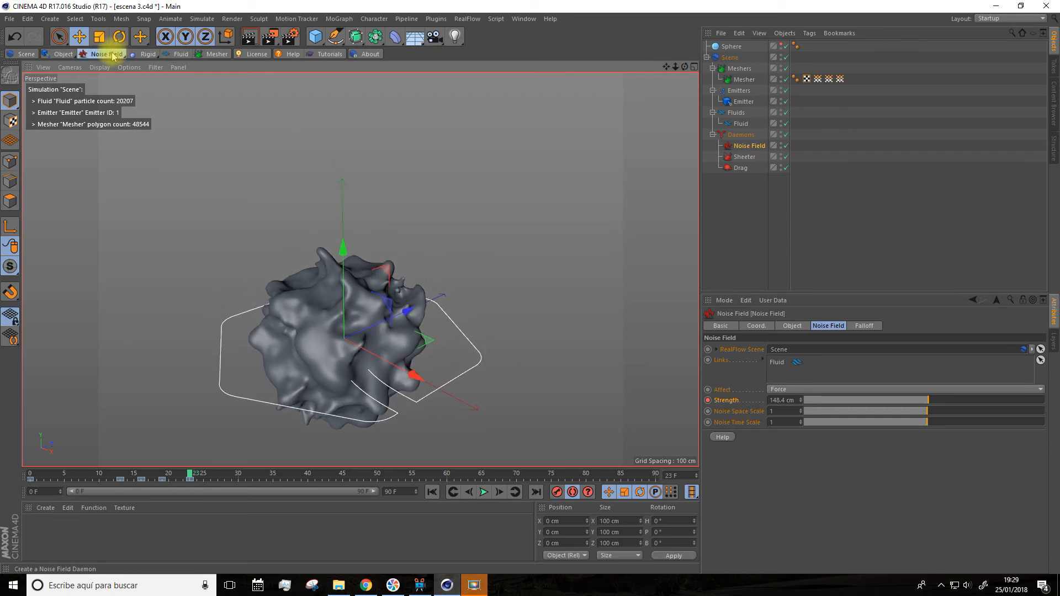
{"action": "left_click", "coordinate": [112, 54]}
{"action": "left_click", "coordinate": [154, 66]}
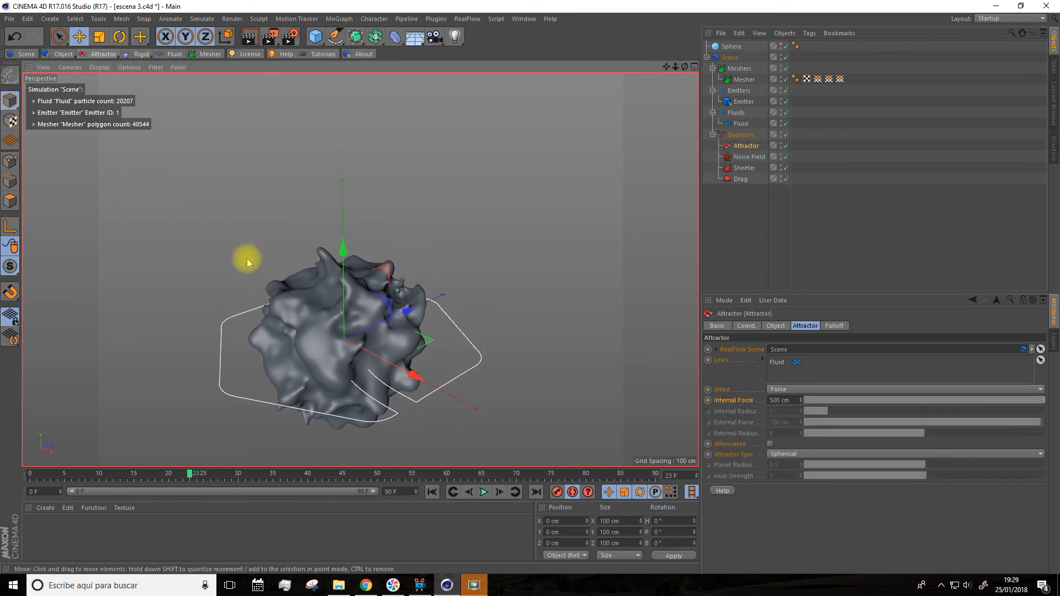
Turn off automatic keyframing and place the Attractor above and beside the fluid, at about X 371 cm, Y 424 cm
{"action": "left_click_drag", "start_coordinate": [341, 246], "coordinate": [331, 86]}
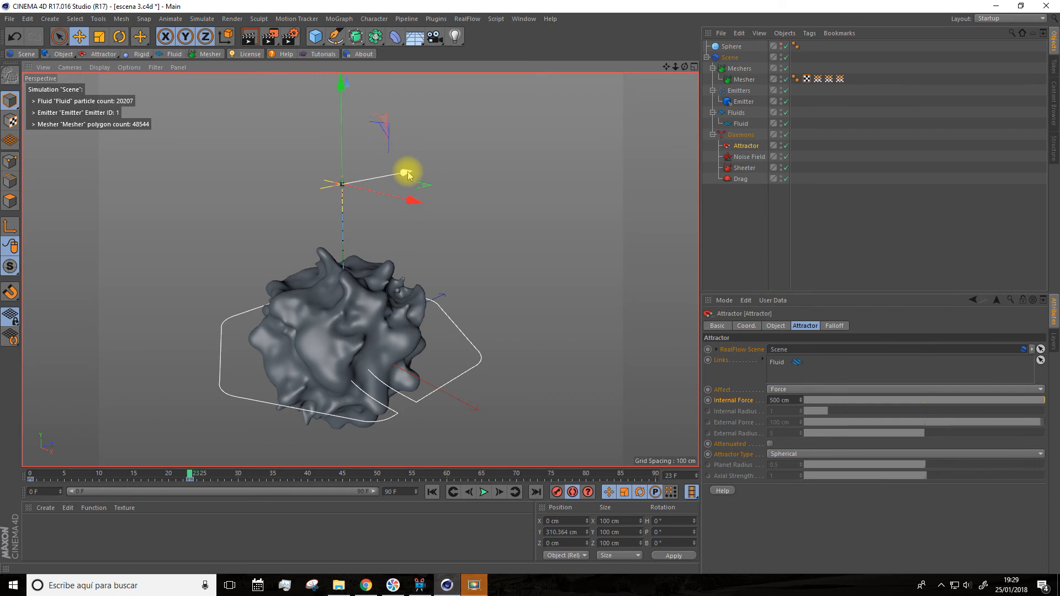
{"action": "key", "text": "ctrl+z"}
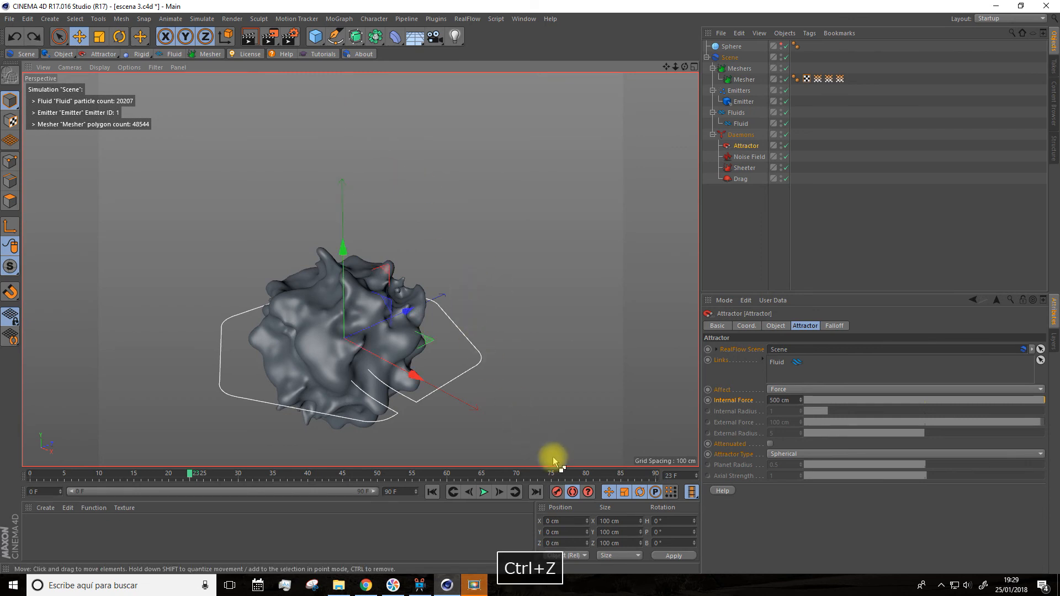
{"action": "left_click", "coordinate": [573, 491]}
{"action": "left_click_drag", "start_coordinate": [341, 277], "coordinate": [339, 105]}
{"action": "left_click_drag", "start_coordinate": [407, 190], "coordinate": [529, 297]}
{"action": "left_click_drag", "start_coordinate": [666, 67], "coordinate": [642, 26]}
{"action": "left_click_drag", "start_coordinate": [582, 145], "coordinate": [641, 149]}
{"action": "left_click_drag", "start_coordinate": [537, 87], "coordinate": [543, 31]}
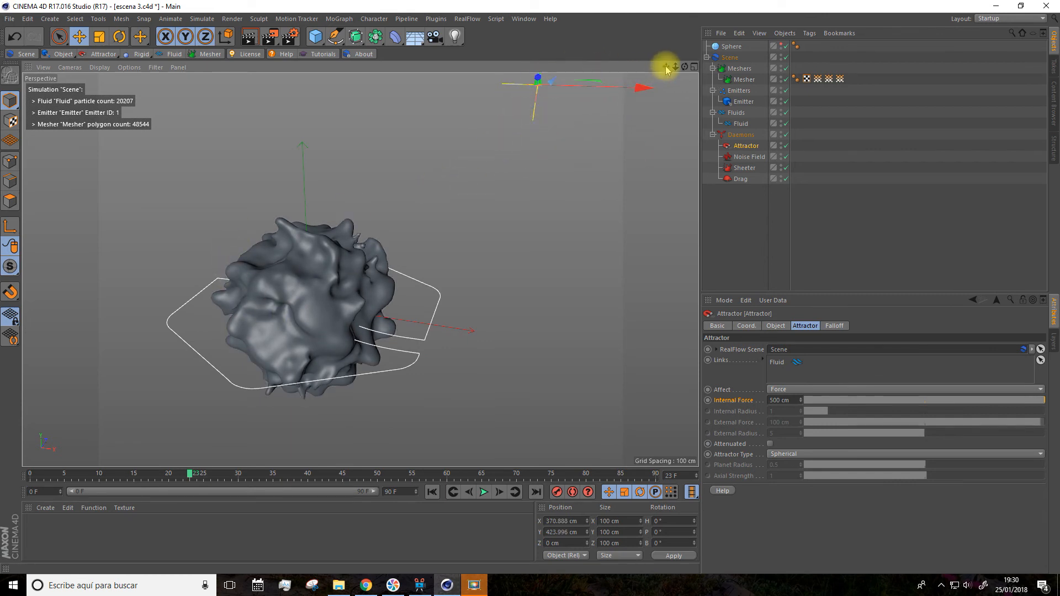
{"action": "left_click_drag", "start_coordinate": [666, 67], "coordinate": [661, 98]}
Advance to frame 24 and save the project as escena 3, replacing the existing file
{"action": "mouse_move", "coordinate": [192, 474]}
{"action": "left_mouse_down"}
{"action": "mouse_move", "coordinate": [215, 483]}
{"action": "mouse_move", "coordinate": [196, 474]}
{"action": "left_mouse_up"}
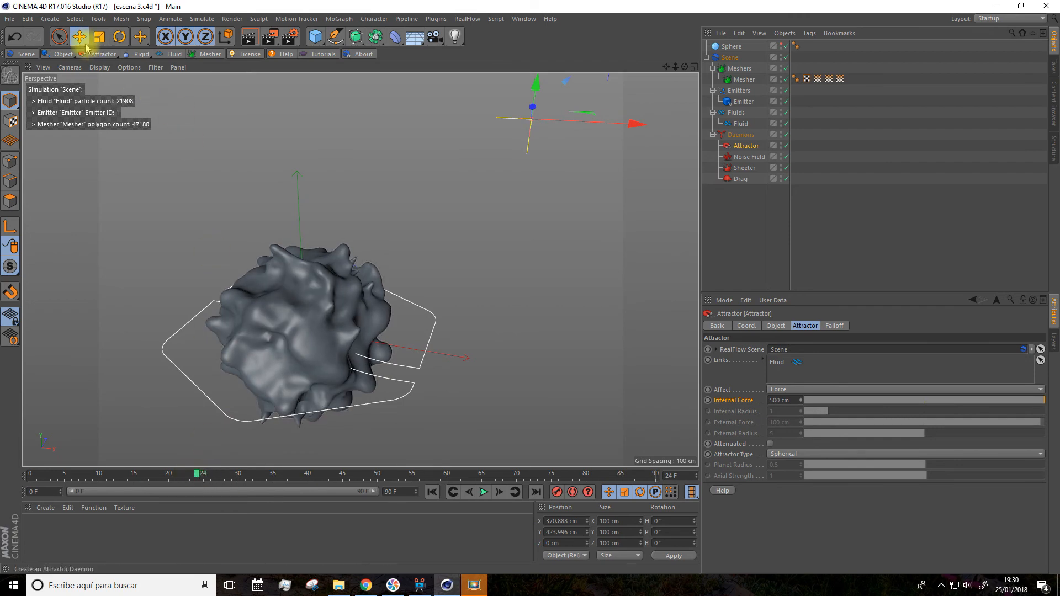
{"action": "left_click", "coordinate": [17, 20]}
{"action": "left_click", "coordinate": [27, 117]}
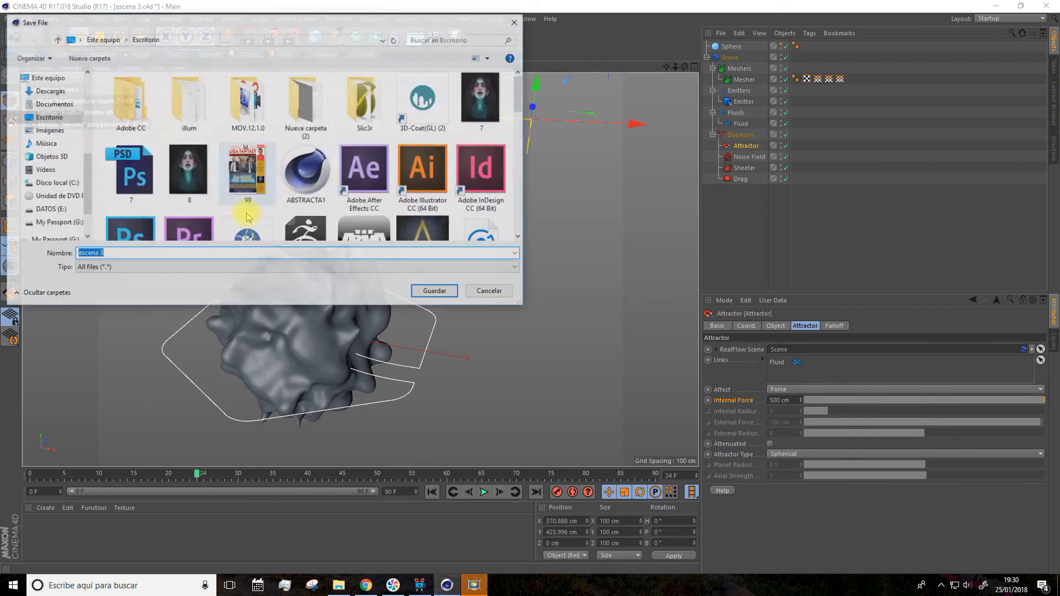
{"action": "left_click", "coordinate": [436, 294]}
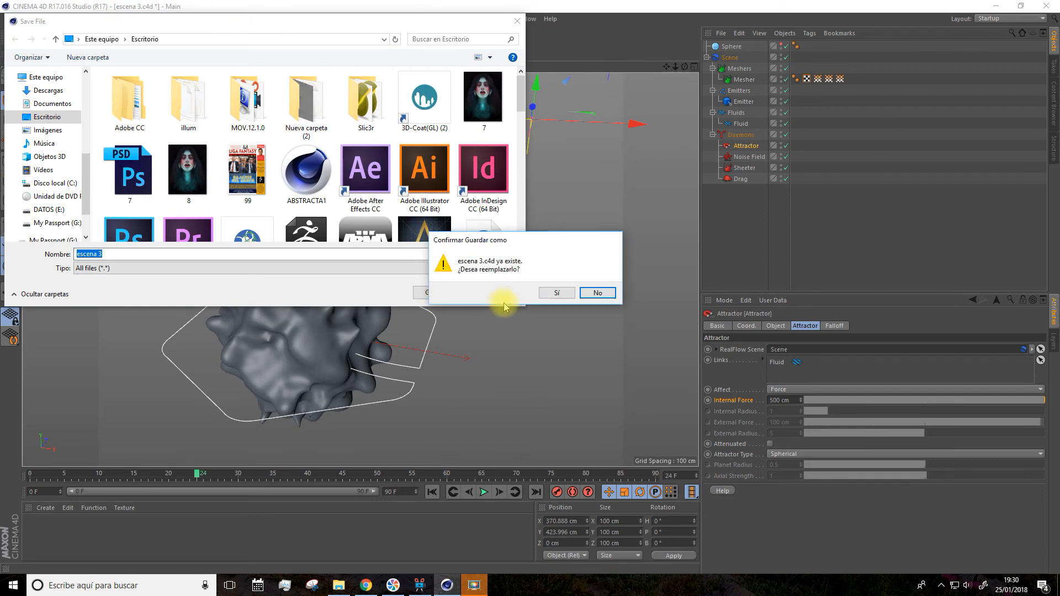
{"action": "left_click", "coordinate": [550, 298]}
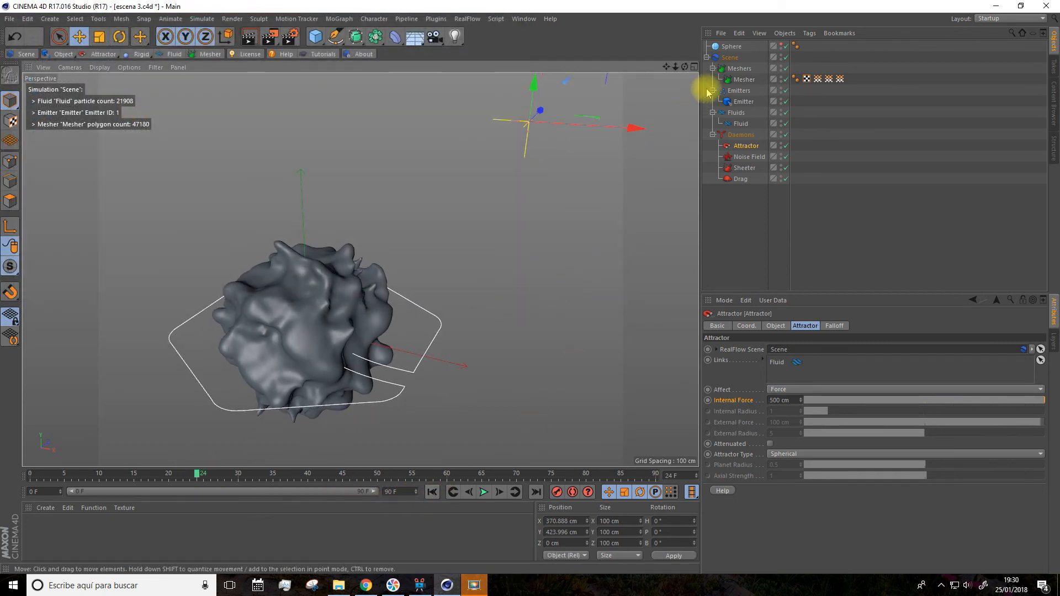
Cache the simulation of the RealFlow Scene object, leaving the existing cache folder in place
{"action": "left_click", "coordinate": [730, 57]}
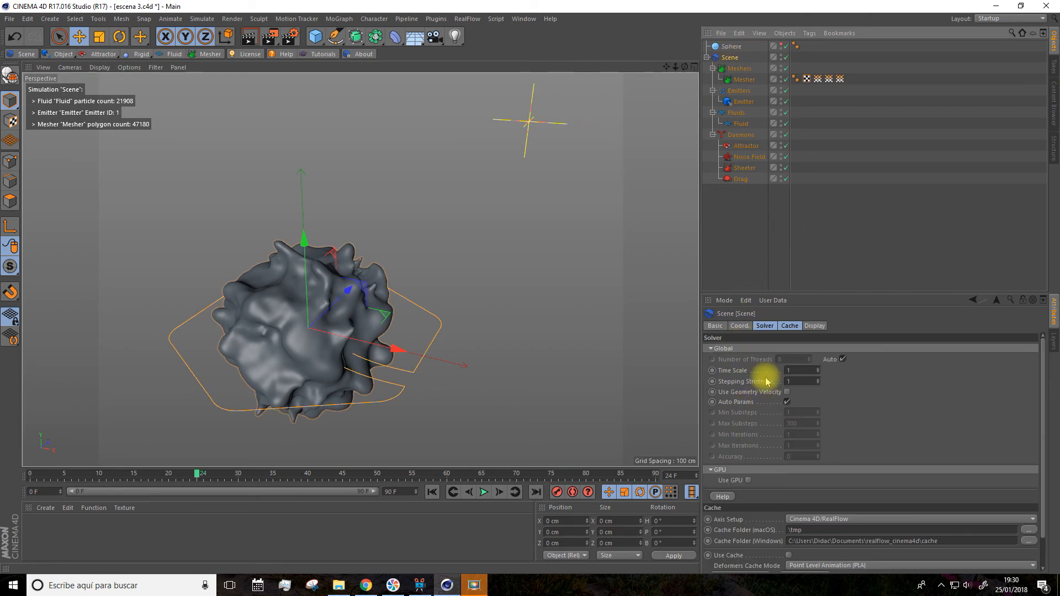
{"action": "left_click", "coordinate": [789, 325]}
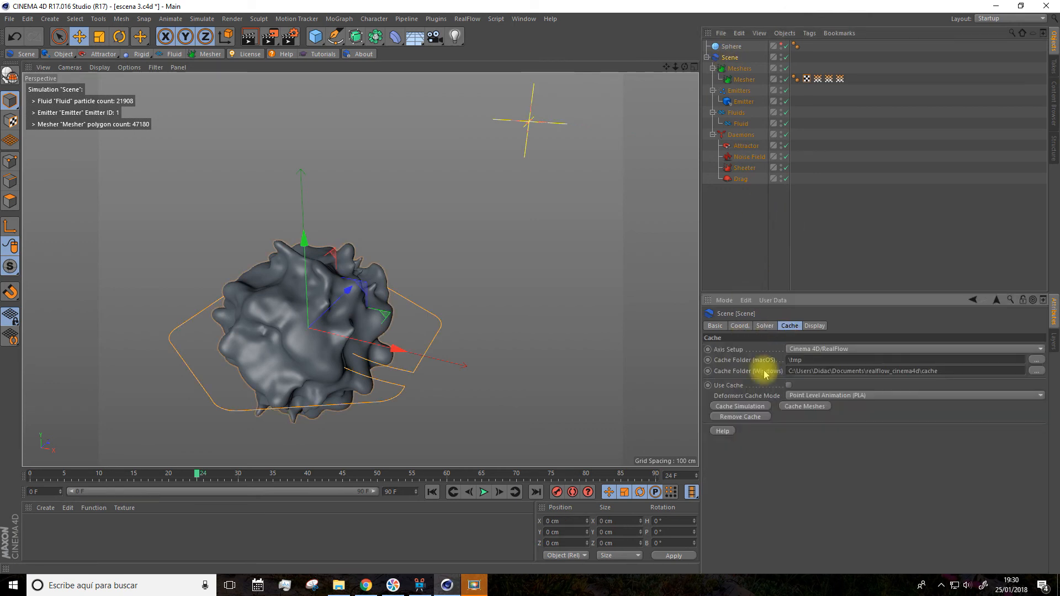
{"action": "left_click", "coordinate": [738, 418]}
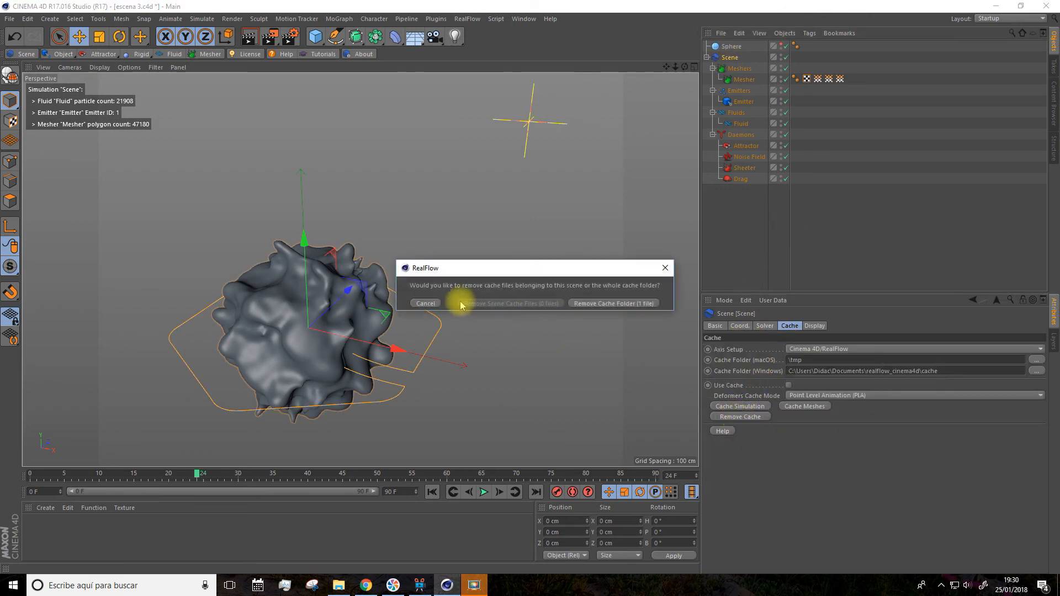
{"action": "left_click", "coordinate": [425, 304]}
{"action": "left_click", "coordinate": [715, 407]}
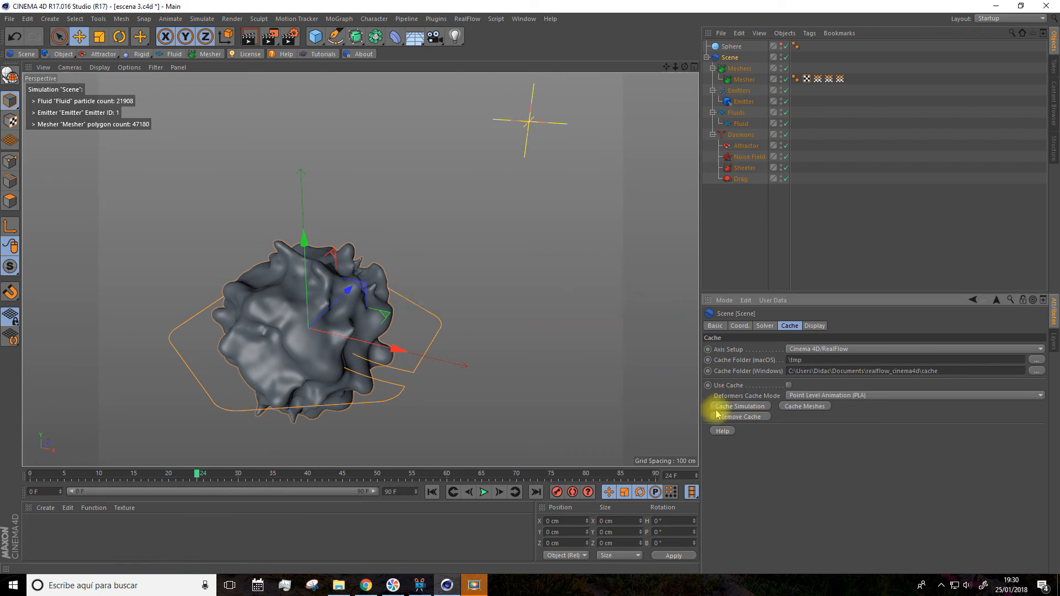
Play and scrub the cached simulation to examine how the Attractor pulls the fluid
{"action": "left_click", "coordinate": [484, 493]}
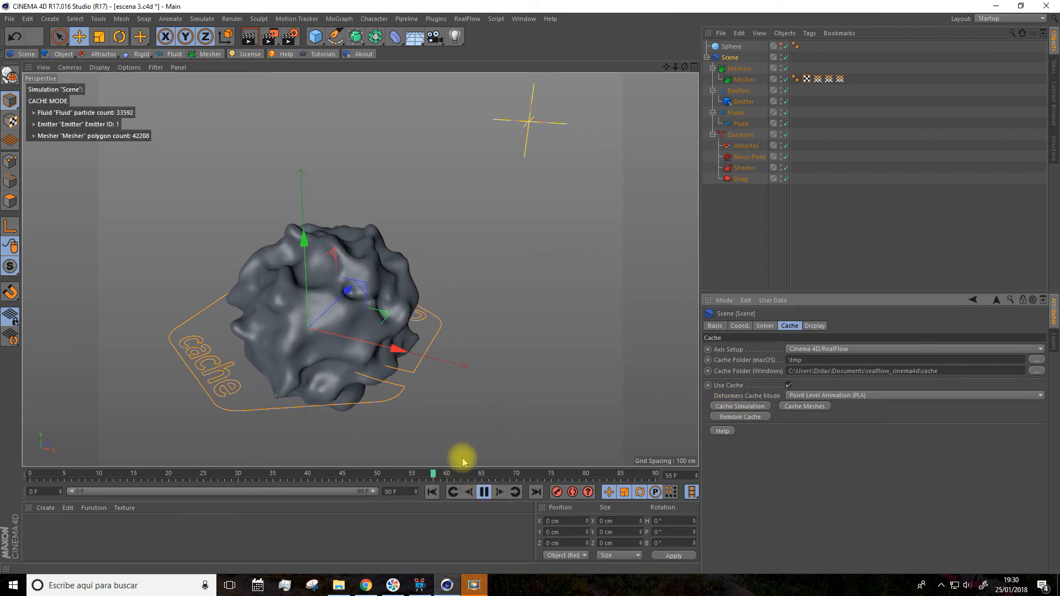
{"action": "left_click", "coordinate": [483, 492]}
{"action": "left_click_drag", "start_coordinate": [336, 477], "coordinate": [376, 480]}
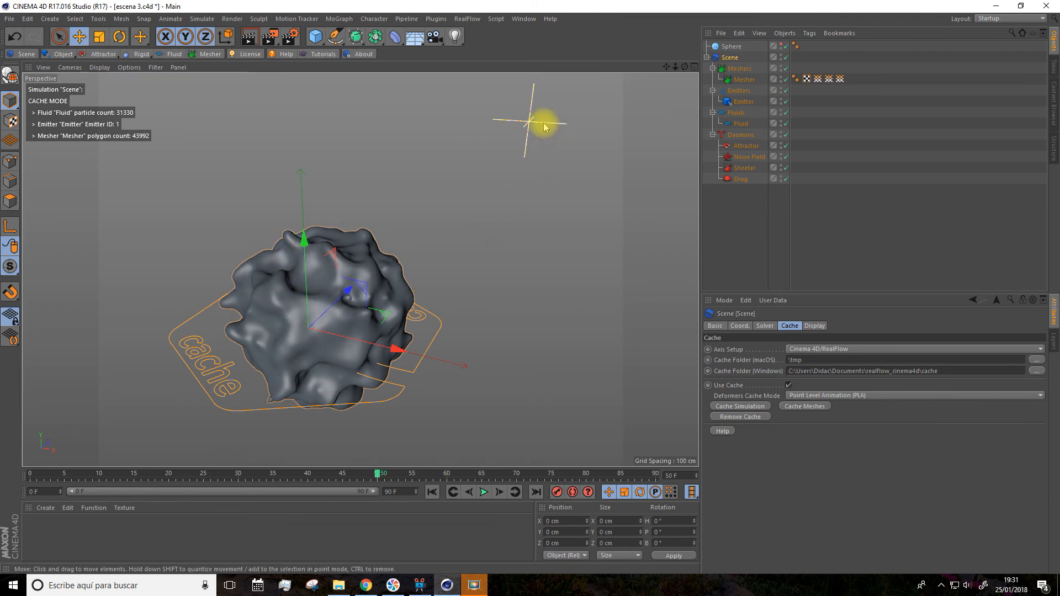
Remove the cache files belonging to this RealFlow scene only
{"action": "left_click_drag", "start_coordinate": [667, 66], "coordinate": [665, 65]}
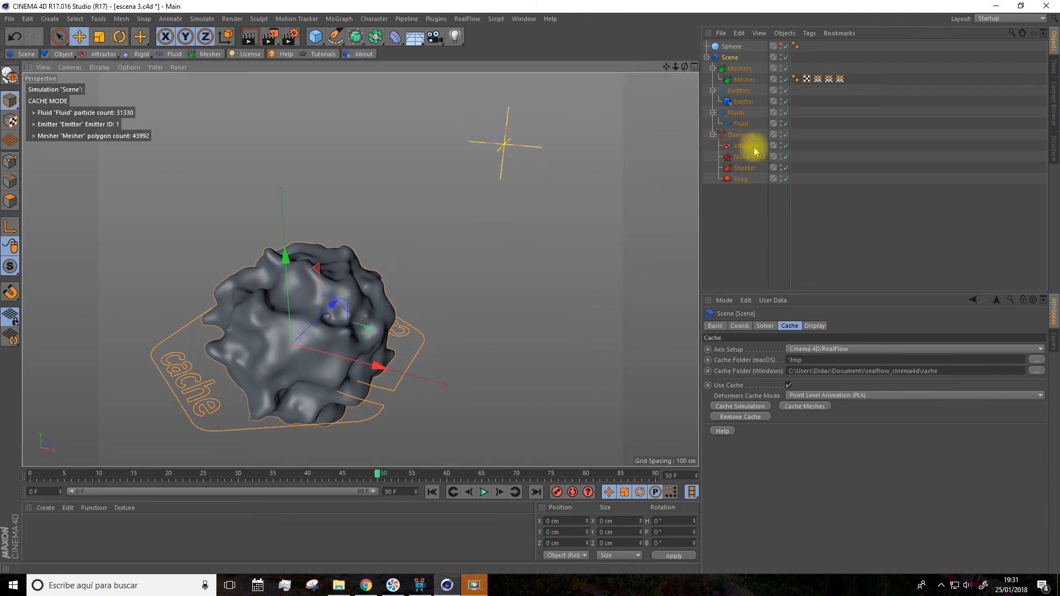
{"action": "left_click", "coordinate": [737, 419]}
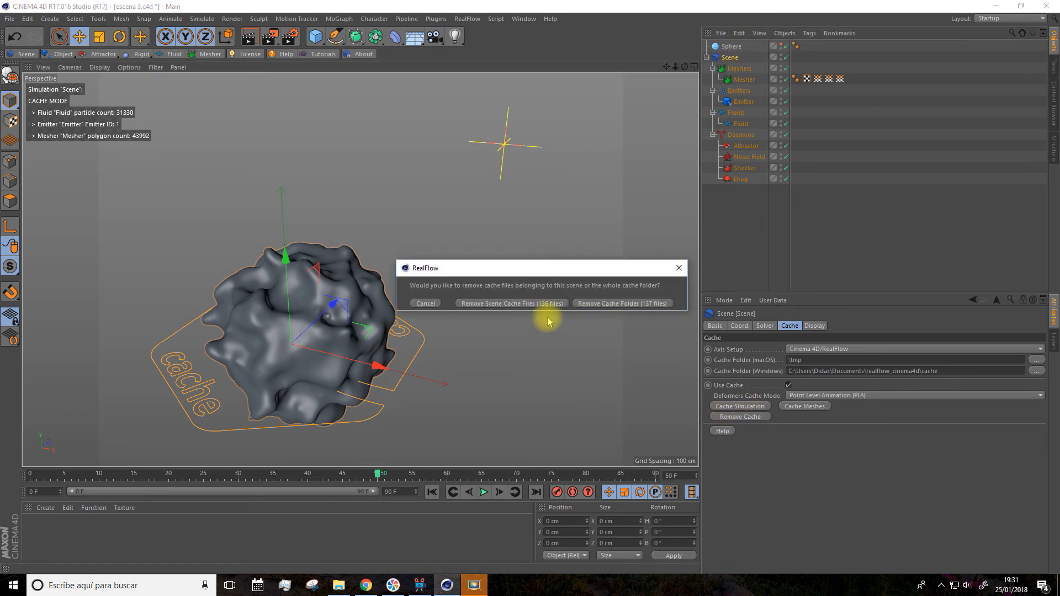
{"action": "left_click", "coordinate": [527, 304]}
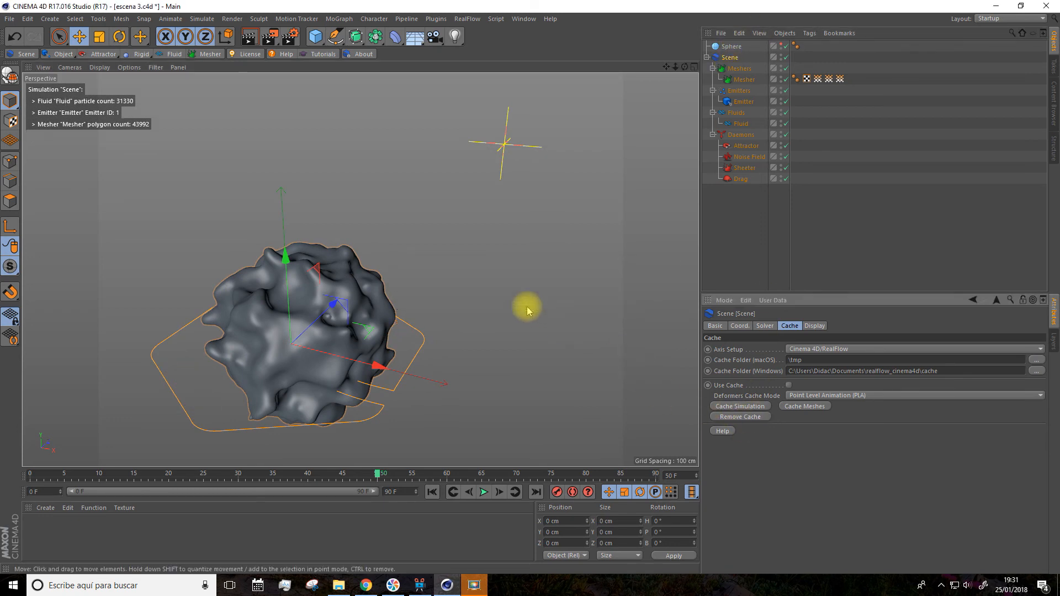
Turn automatic keyframing on and keyframe the Attractor's internal force at 500 cm on frame 50 and 1300 cm on frame 75
{"action": "left_click", "coordinate": [743, 146]}
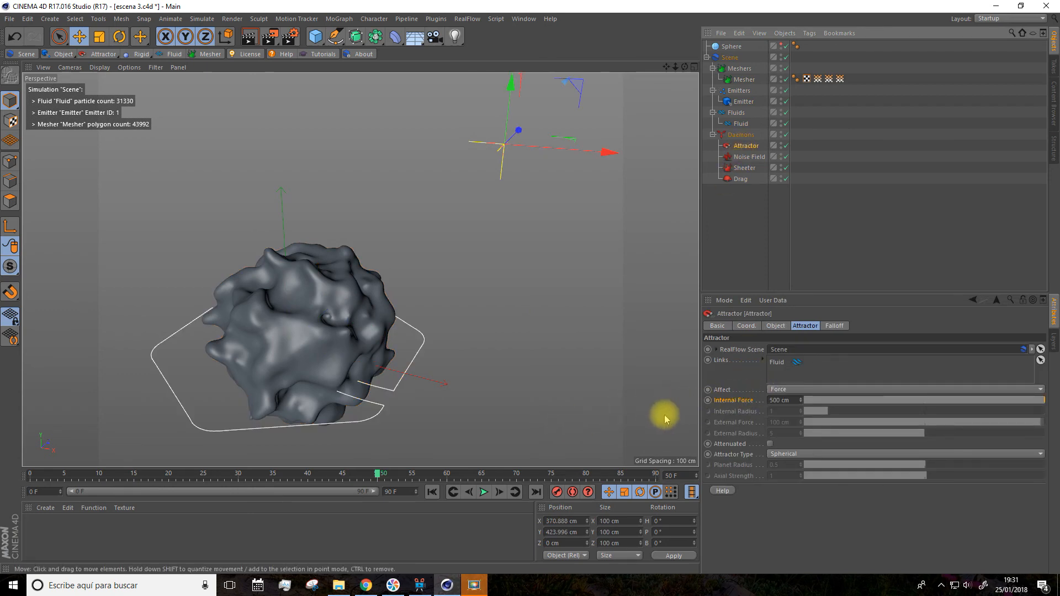
{"action": "left_click", "coordinate": [573, 492]}
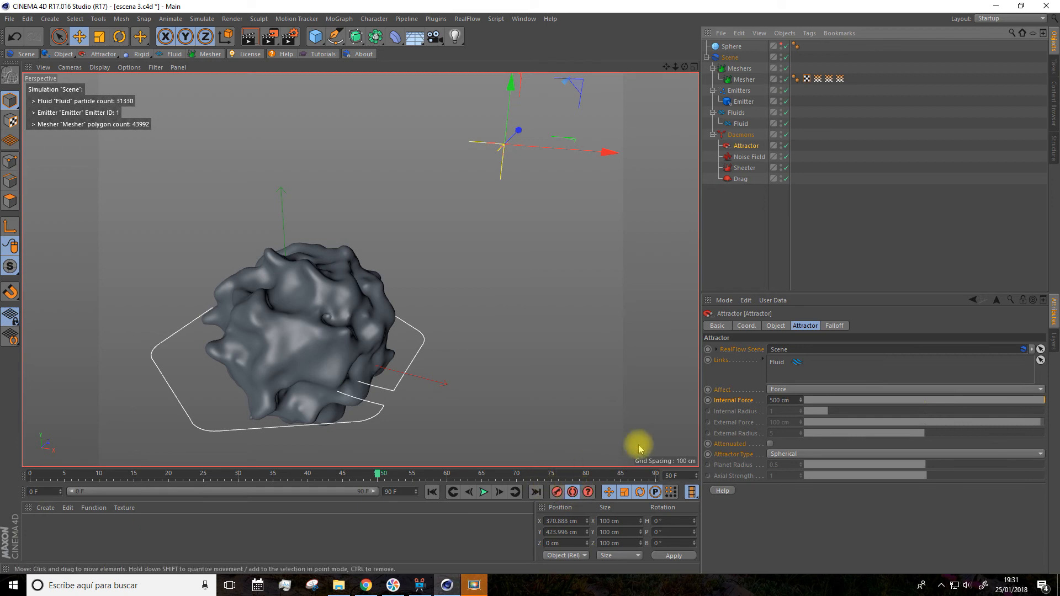
{"action": "left_click", "coordinate": [708, 401]}
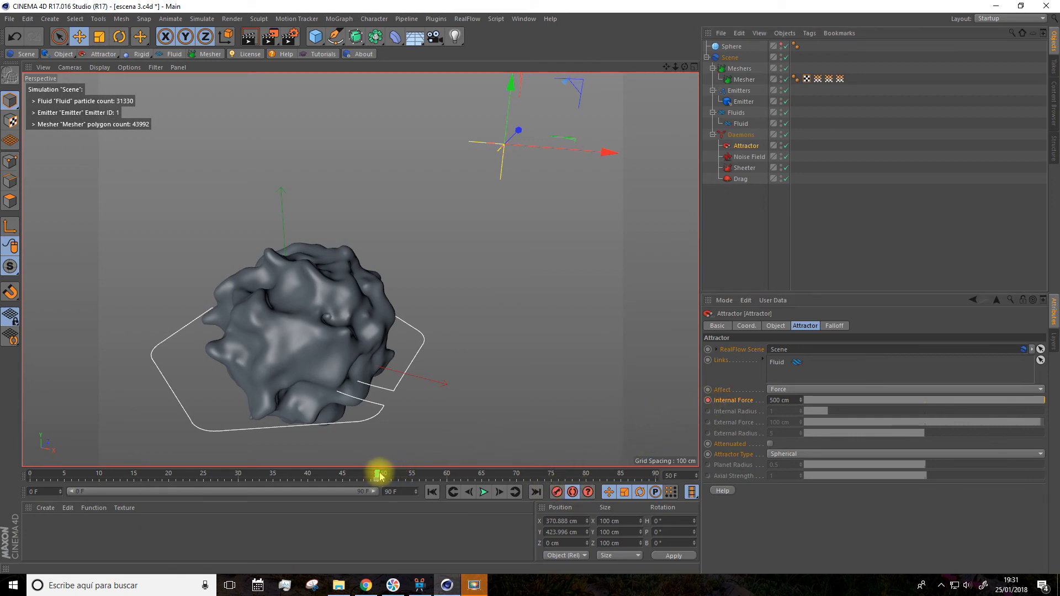
{"action": "left_click_drag", "start_coordinate": [395, 480], "coordinate": [436, 482]}
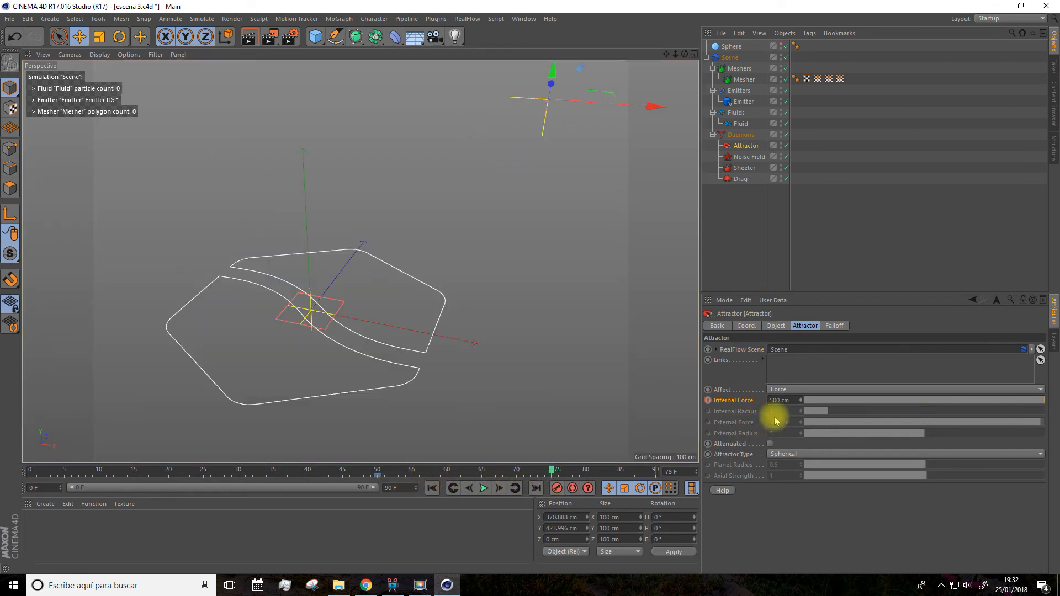
{"action": "left_click_drag", "start_coordinate": [800, 402], "coordinate": [805, 401]}
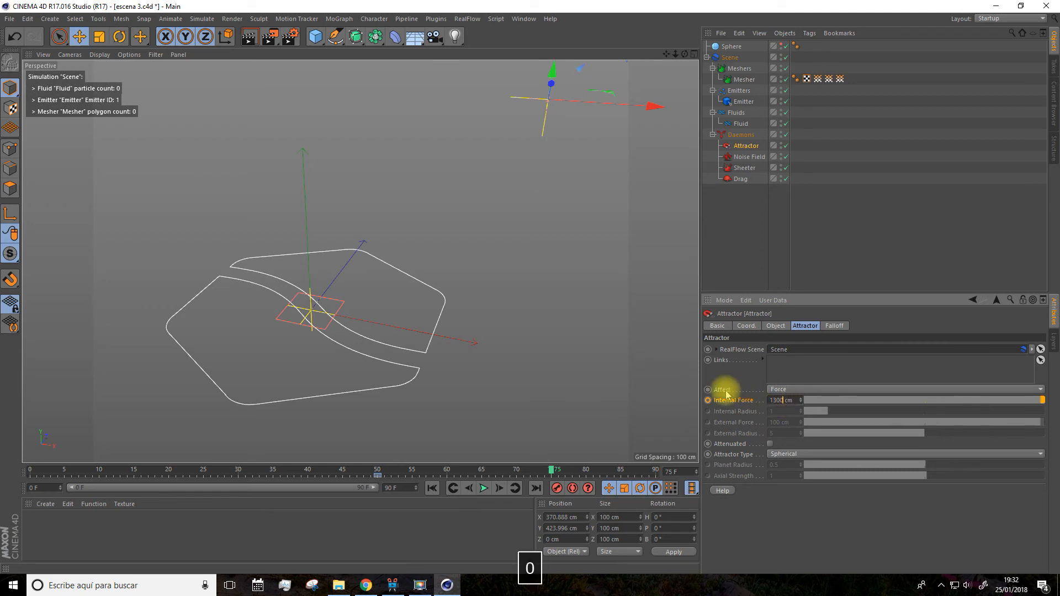
{"action": "left_click_drag", "start_coordinate": [551, 470], "coordinate": [530, 479]}
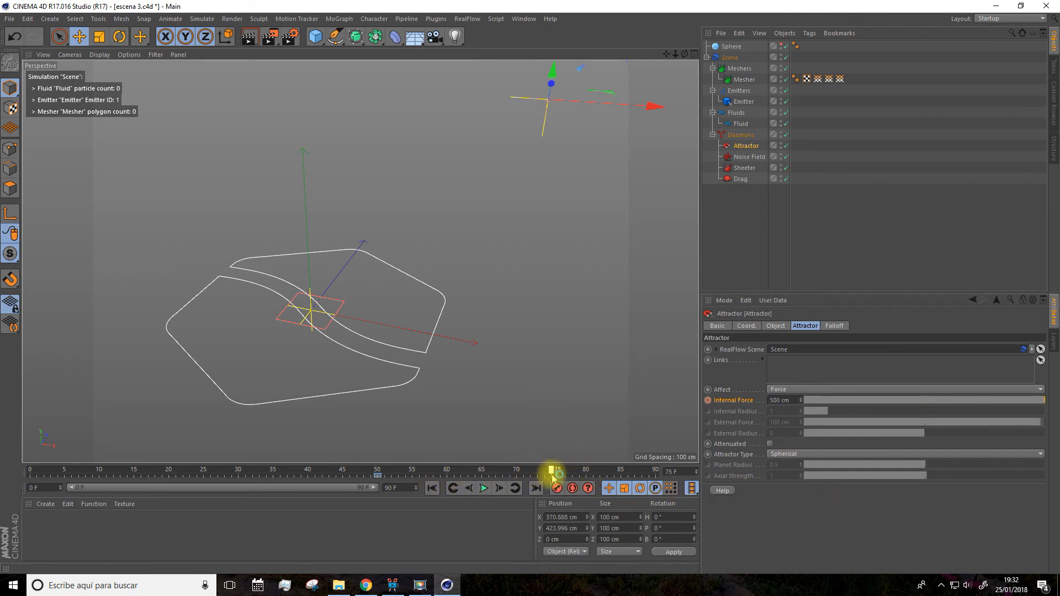
{"action": "double_click", "coordinate": [775, 402]}
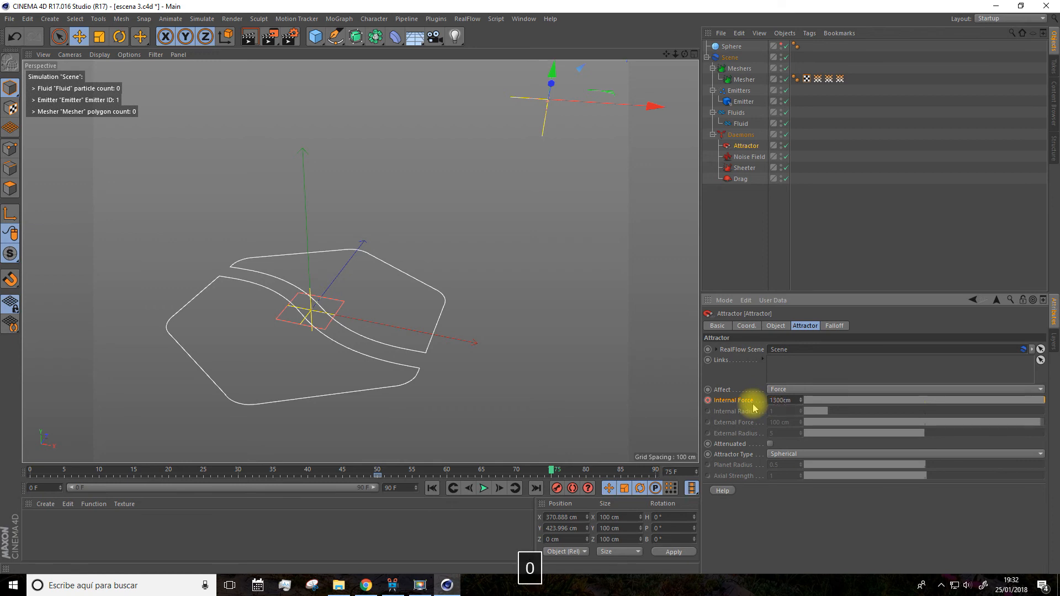
Return to frame 0 and cache the RealFlow scene's simulation with the keyframed Attractor
{"action": "left_click", "coordinate": [432, 488]}
{"action": "left_click", "coordinate": [738, 57]}
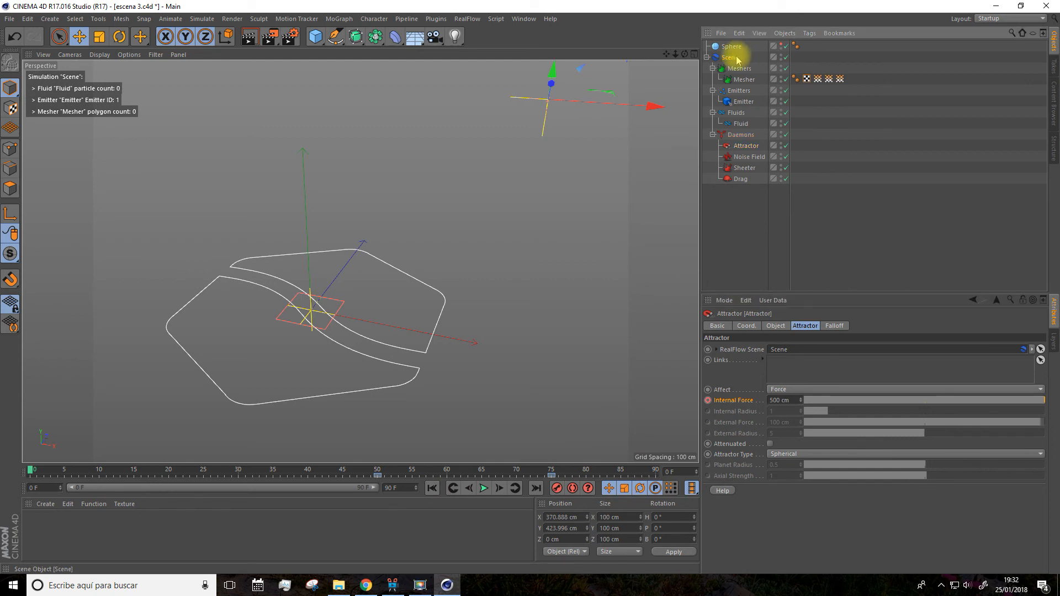
{"action": "left_click", "coordinate": [790, 326]}
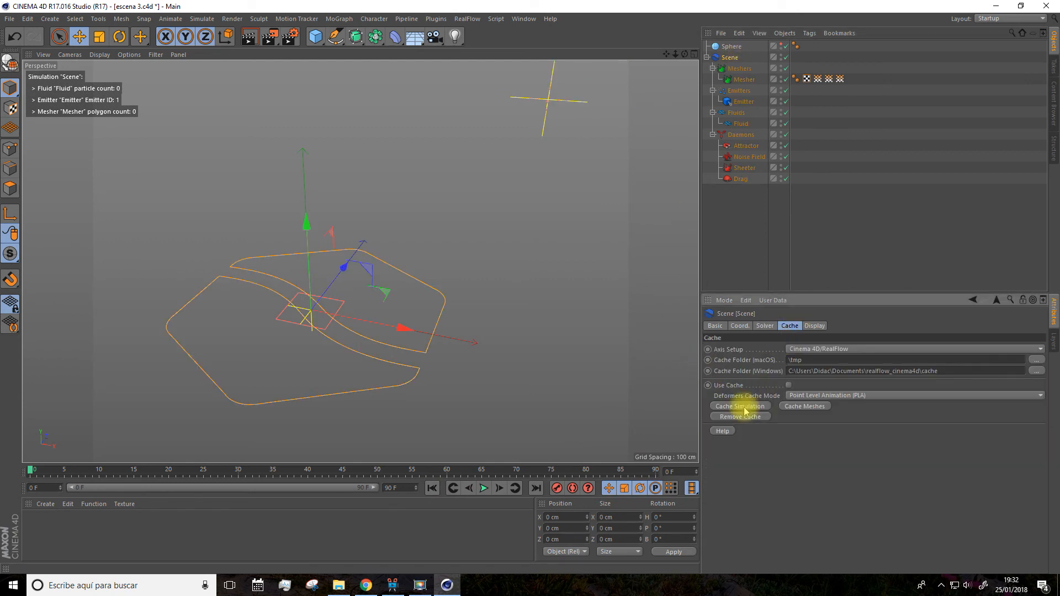
{"action": "left_click", "coordinate": [738, 407]}
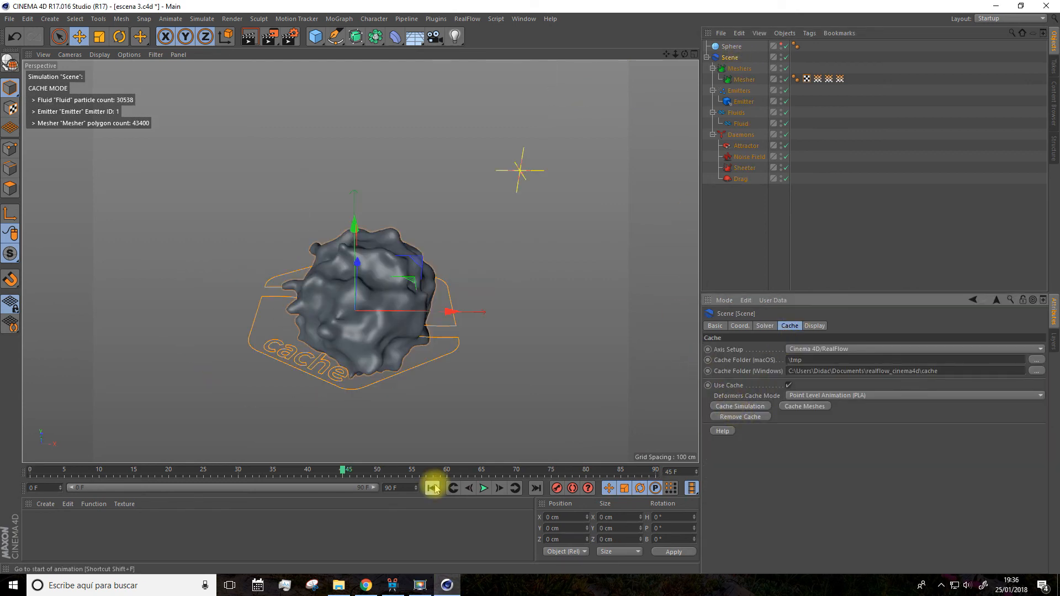
Play the newly cached simulation from the first frame to examine the animated attraction
{"action": "left_click", "coordinate": [432, 488]}
{"action": "left_click", "coordinate": [483, 488]}
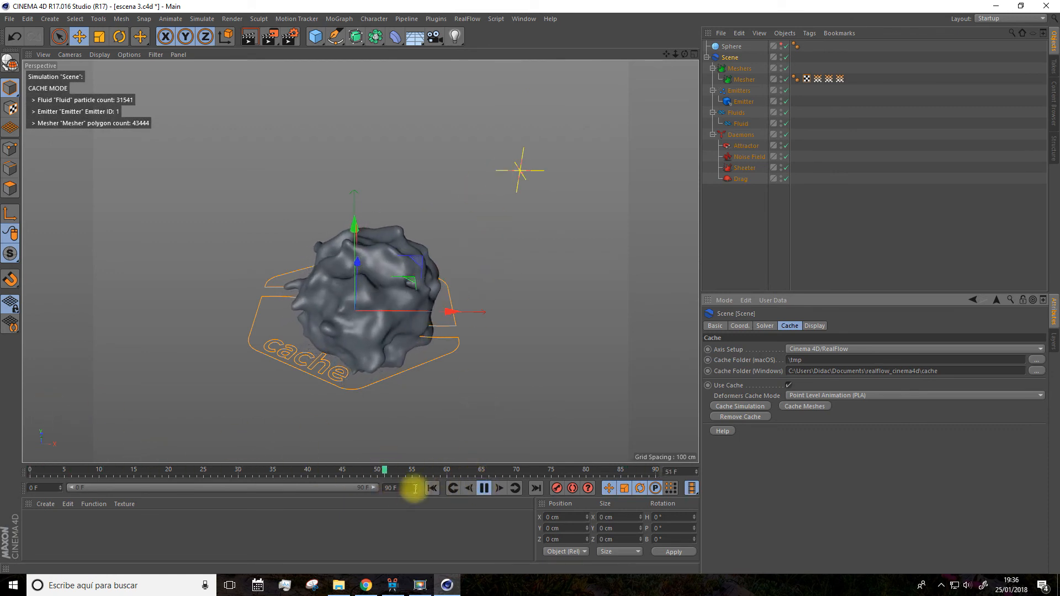
{"action": "left_click", "coordinate": [483, 488]}
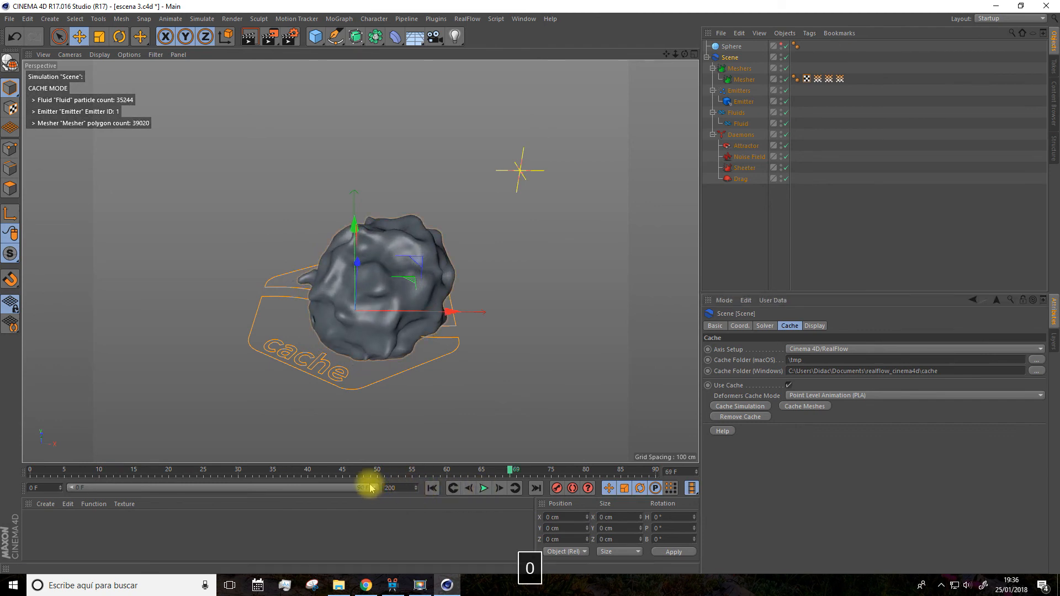
Extend the animation to 200 frames and stretch the preview range to cover it fully
{"action": "left_click", "coordinate": [384, 525]}
{"action": "left_click_drag", "start_coordinate": [213, 488], "coordinate": [375, 489]}
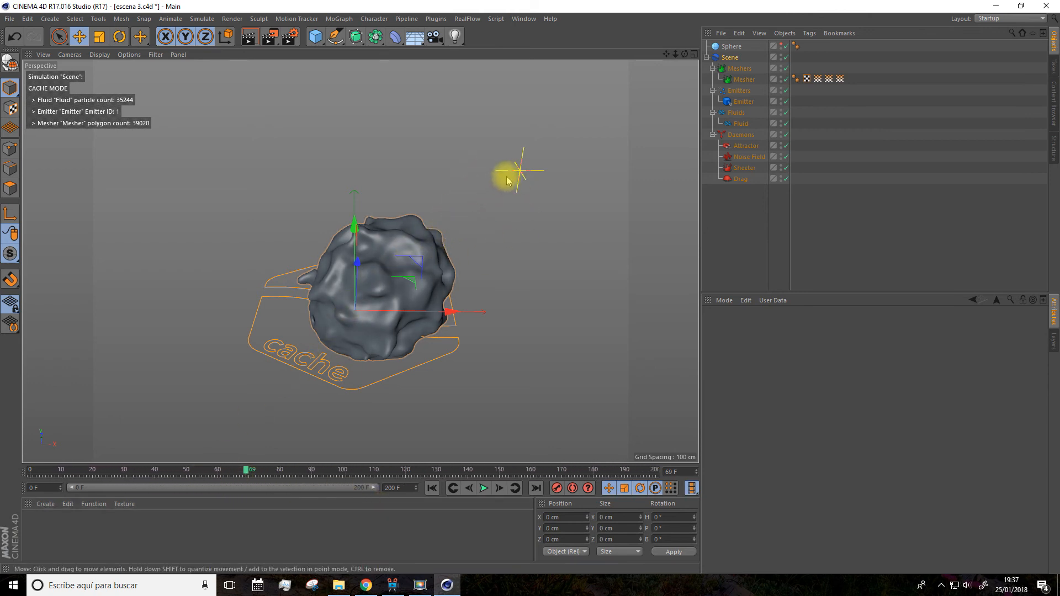
Keyframe the Attractor's X, Y and Z position on frame 120
{"action": "left_click_drag", "start_coordinate": [245, 471], "coordinate": [354, 481]}
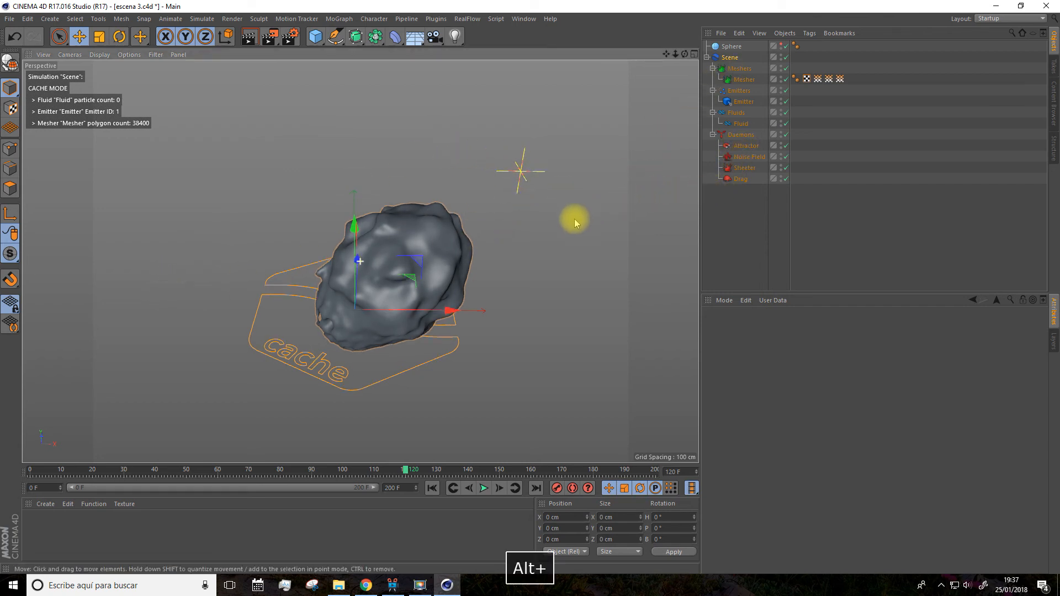
{"action": "left_click_drag", "start_coordinate": [572, 217], "coordinate": [619, 199], "text": "alt"}
{"action": "left_click", "coordinate": [724, 149]}
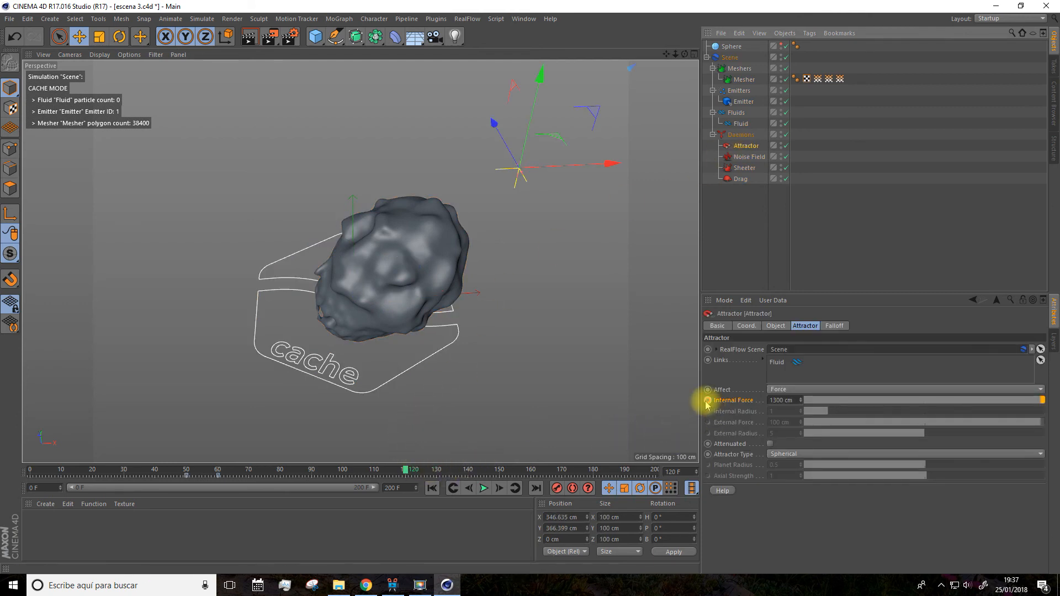
{"action": "left_click", "coordinate": [740, 327]}
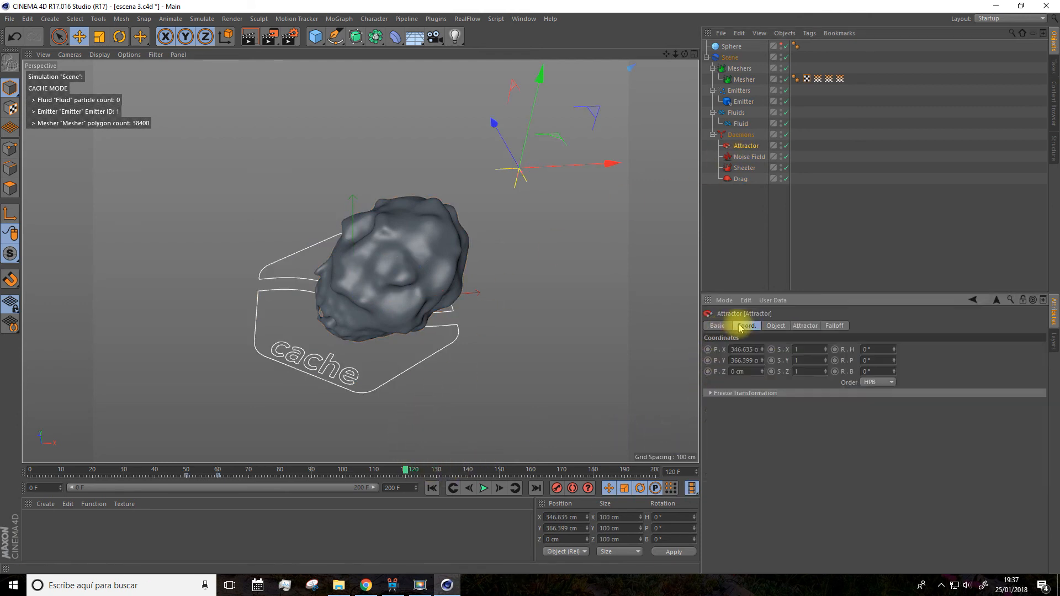
{"action": "left_click", "coordinate": [709, 350]}
{"action": "left_click_drag", "start_coordinate": [497, 132], "coordinate": [413, 53]}
{"action": "key", "text": "ctrl+z"}
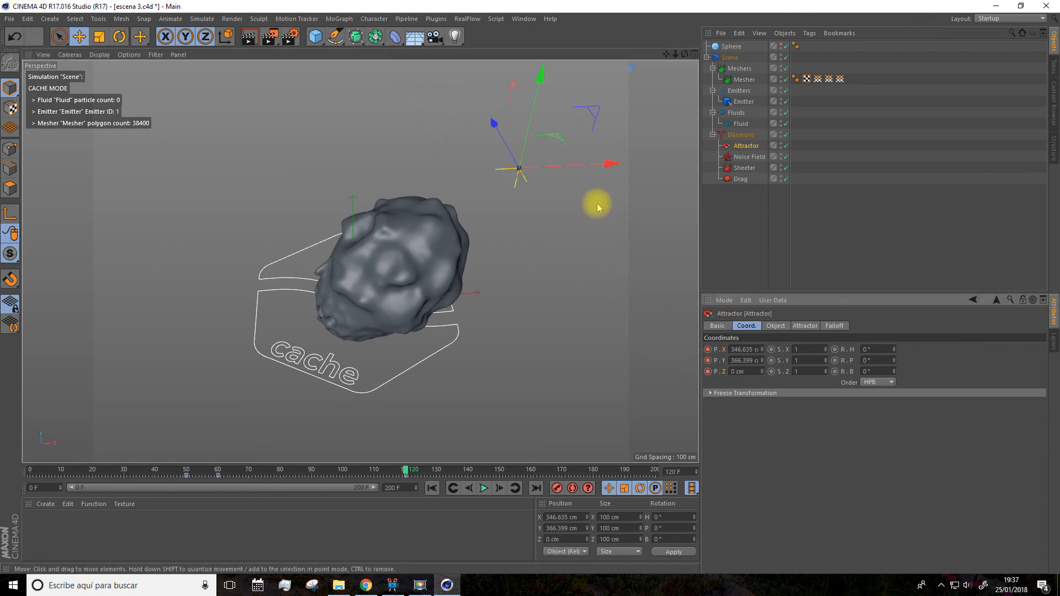
On frame 134, move the Attractor to about X -139 cm and Z 191 cm, keyframe its position and return to frame 0
{"action": "left_click_drag", "start_coordinate": [407, 470], "coordinate": [428, 474]}
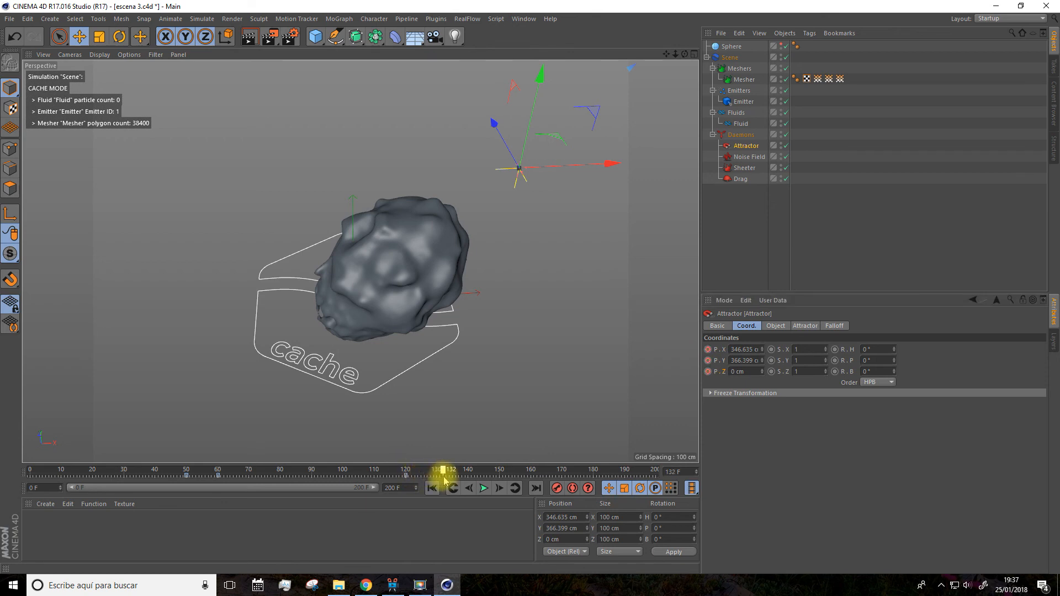
{"action": "left_click_drag", "start_coordinate": [608, 164], "coordinate": [287, 90]}
{"action": "left_click", "coordinate": [707, 350]}
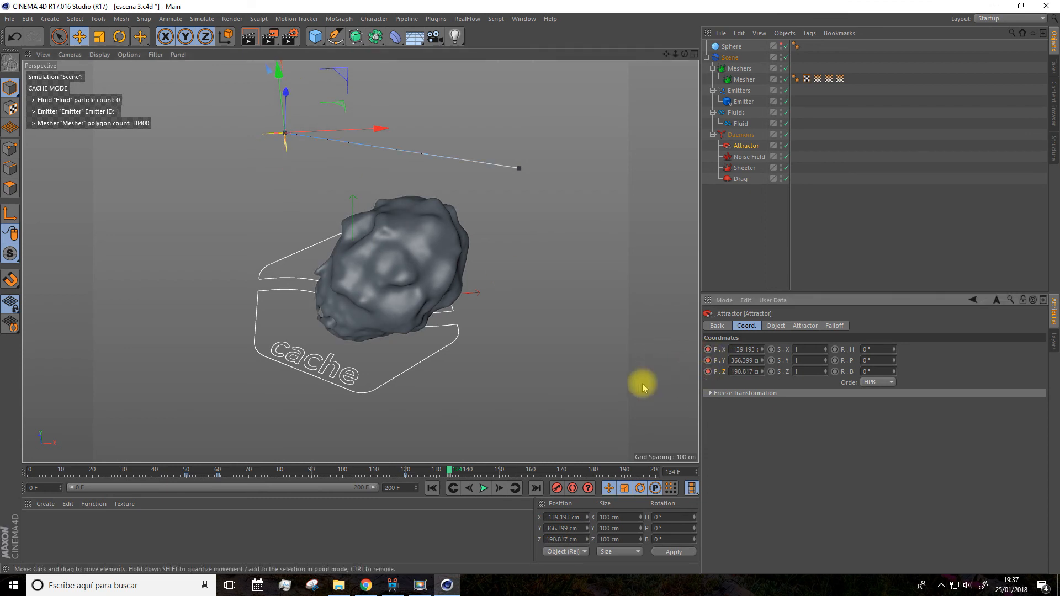
{"action": "left_click_drag", "start_coordinate": [449, 472], "coordinate": [20, 465]}
{"action": "left_click_drag", "start_coordinate": [666, 54], "coordinate": [653, 85]}
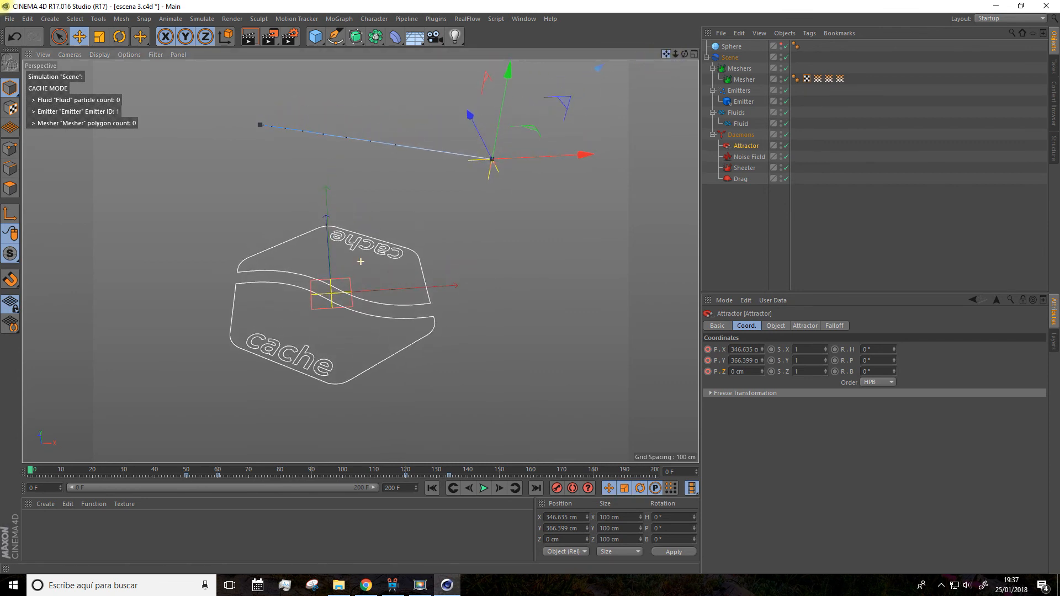
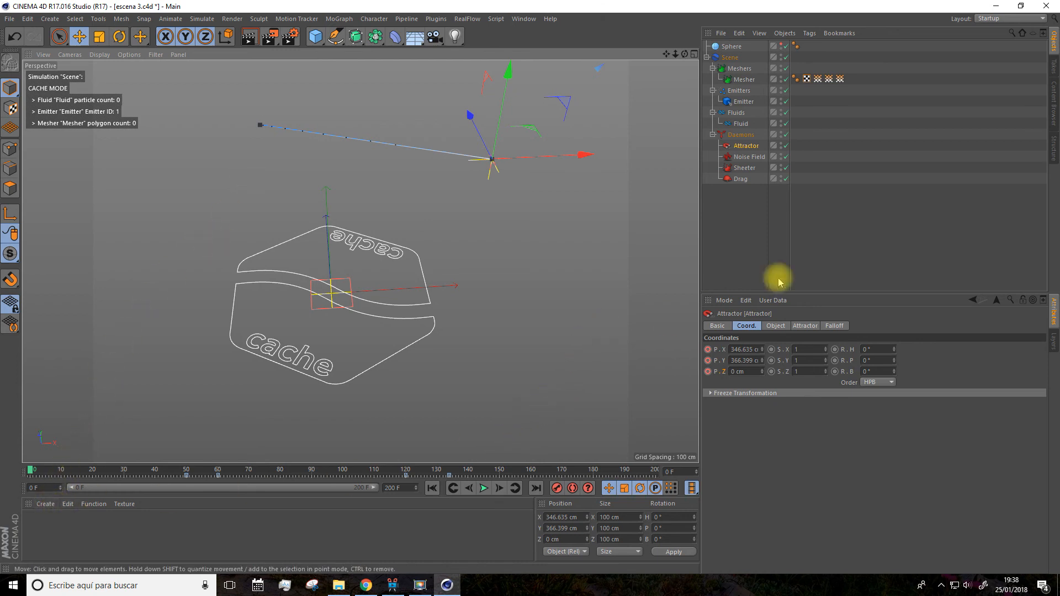
{"action": "left_click", "coordinate": [1055, 111]}
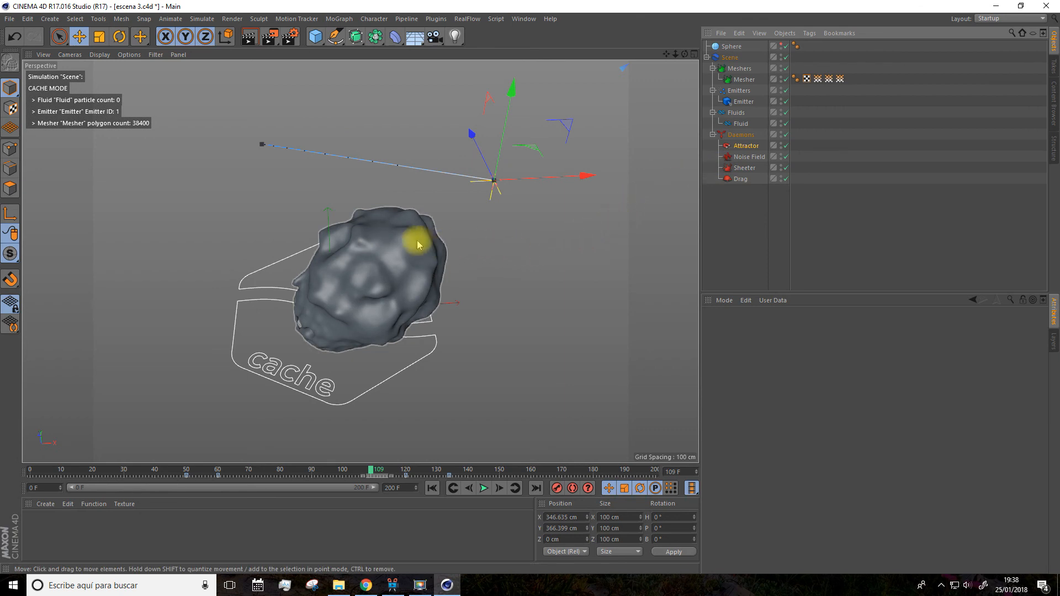
Save the project with the Save As command
{"action": "left_click", "coordinate": [11, 20]}
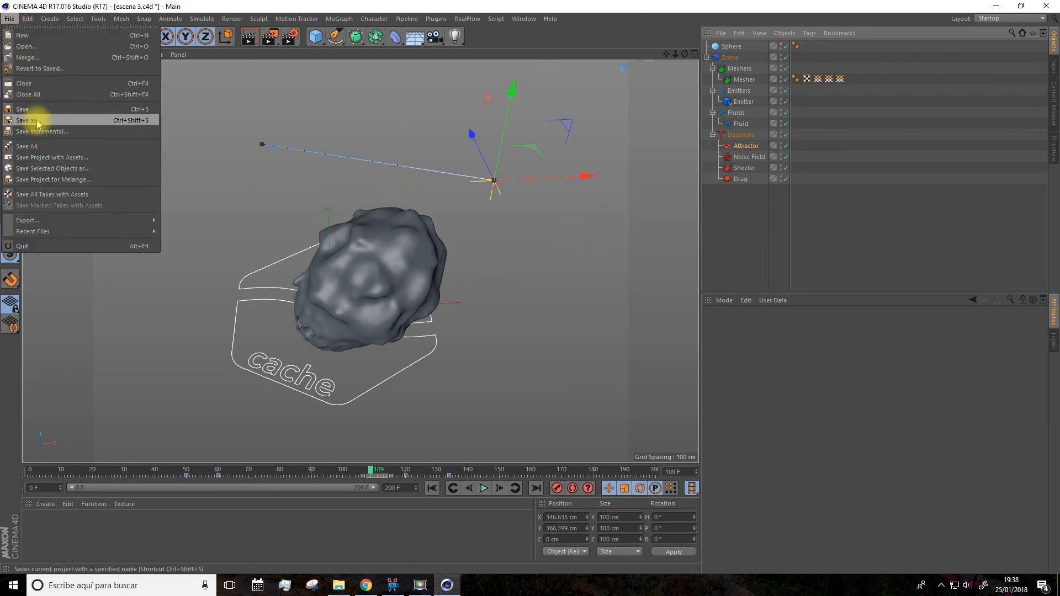
{"action": "left_click", "coordinate": [37, 121]}
{"action": "left_click", "coordinate": [444, 298]}
{"action": "left_click", "coordinate": [551, 292]}
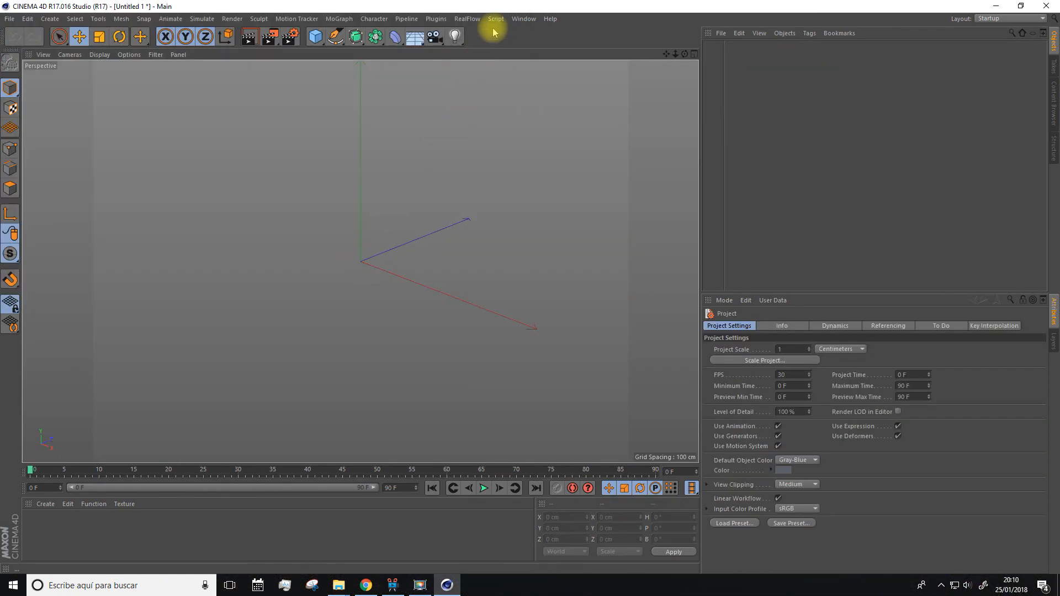
Create a RealFlow scene in a new project and add a DSpline daemon to it
{"action": "left_click", "coordinate": [468, 20]}
{"action": "left_click", "coordinate": [473, 26]}
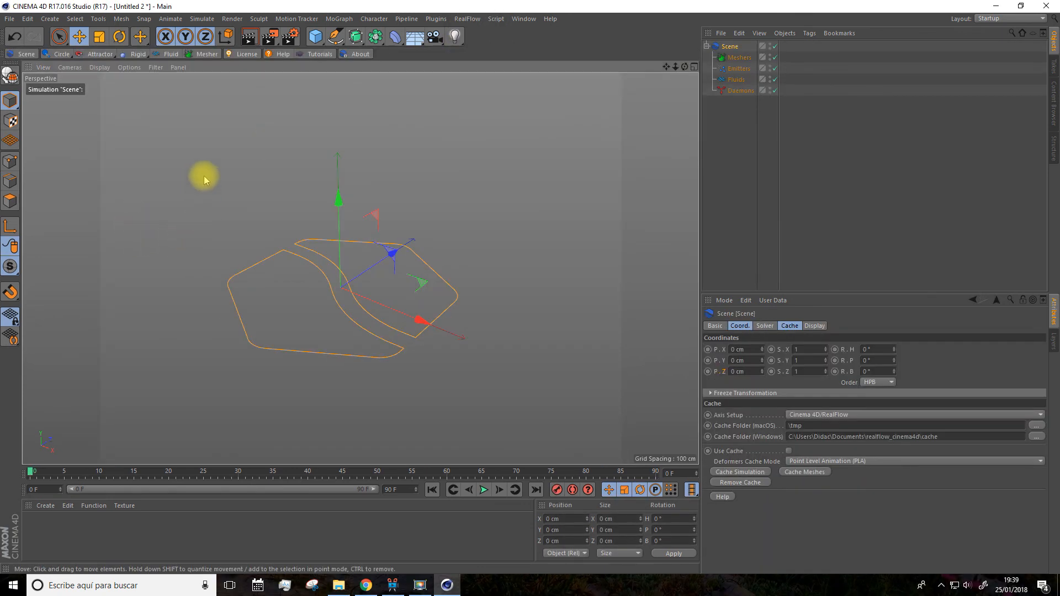
{"action": "left_click", "coordinate": [91, 53]}
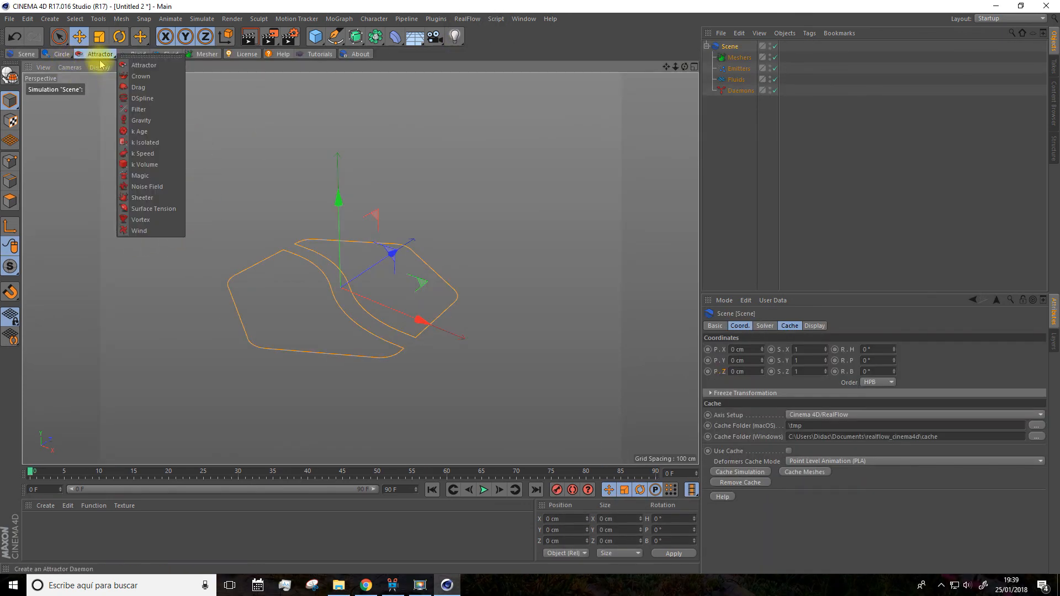
{"action": "left_click", "coordinate": [144, 99]}
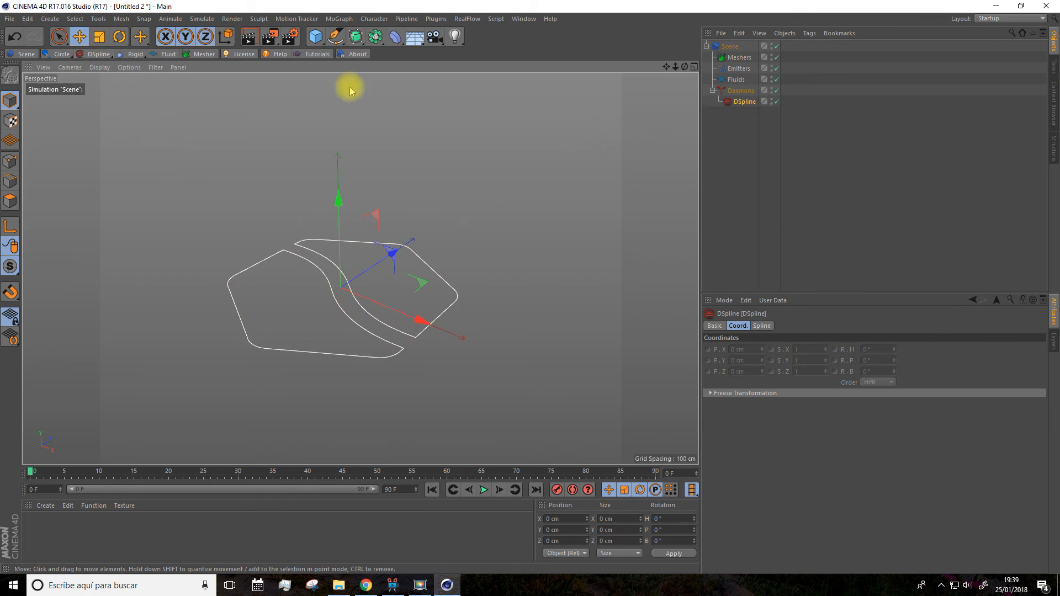
Sketch an open four-point zigzag spline with the Pen tool in the Top view, running lengthwise past the scene origin
{"action": "left_click", "coordinate": [336, 37]}
{"action": "left_click", "coordinate": [370, 54]}
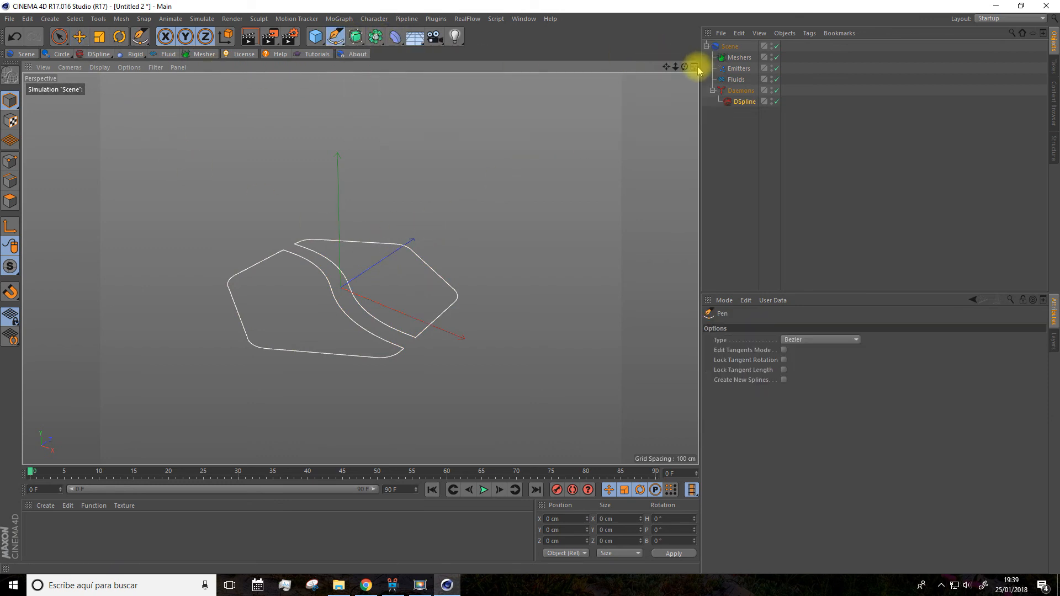
{"action": "left_click", "coordinate": [695, 68]}
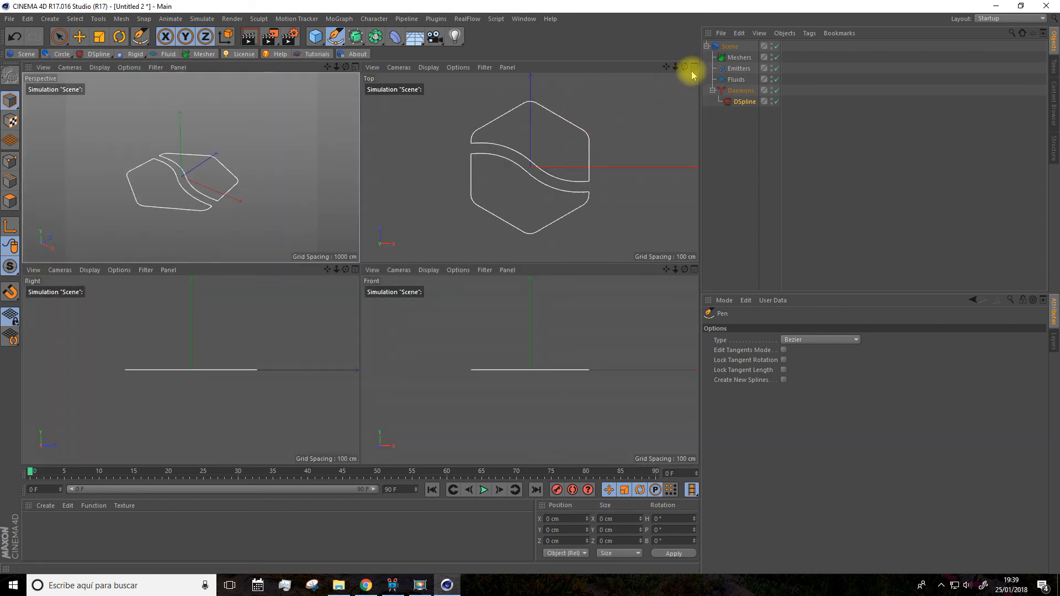
{"action": "left_click", "coordinate": [694, 68]}
{"action": "scroll", "coordinate": [458, 205], "scroll_direction": "down", "scroll_amount": 5}
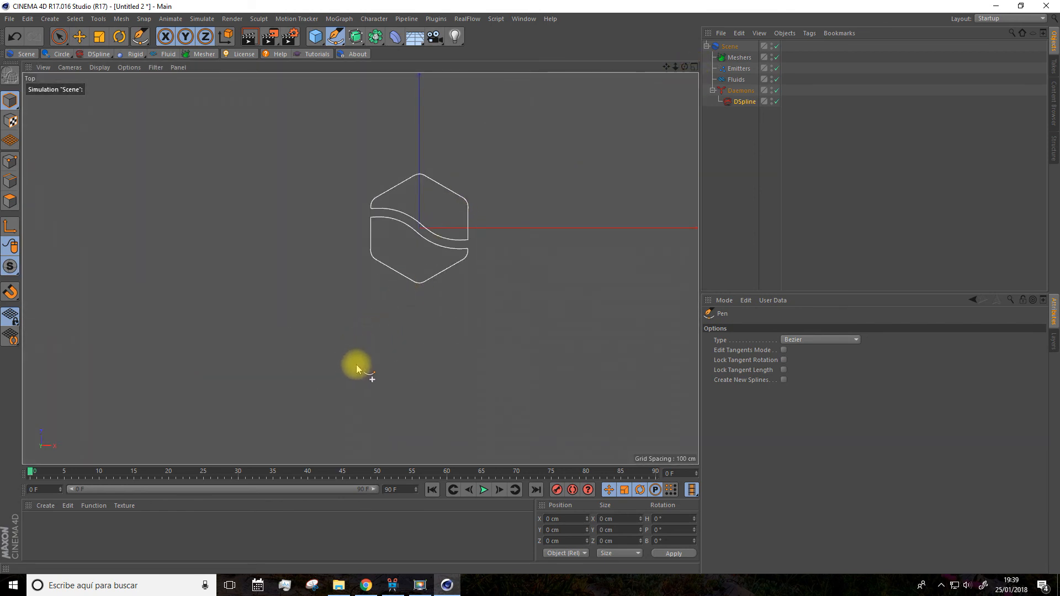
{"action": "left_click", "coordinate": [349, 409]}
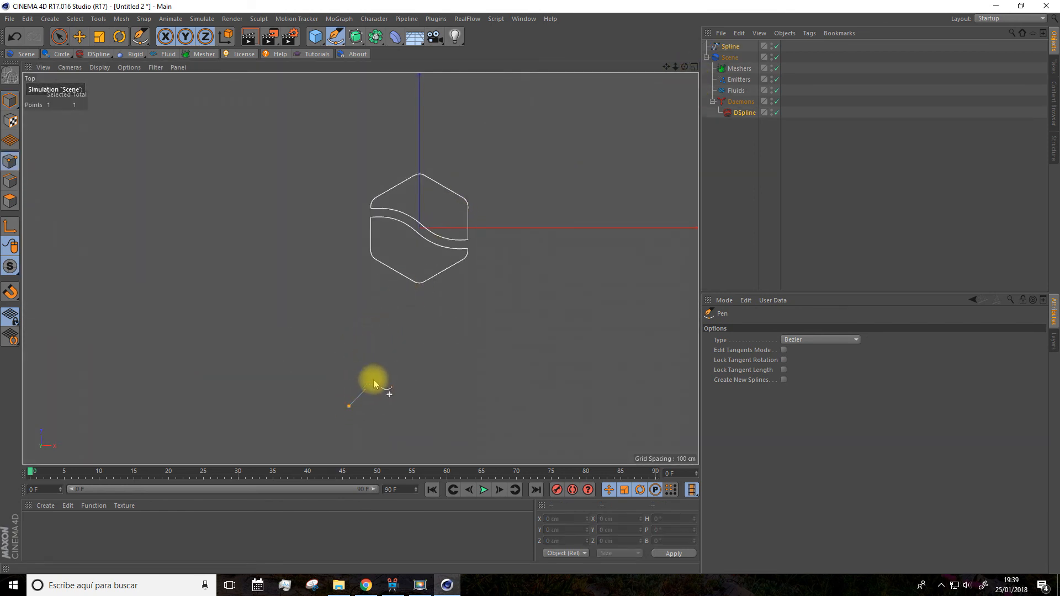
{"action": "left_click", "coordinate": [427, 293]}
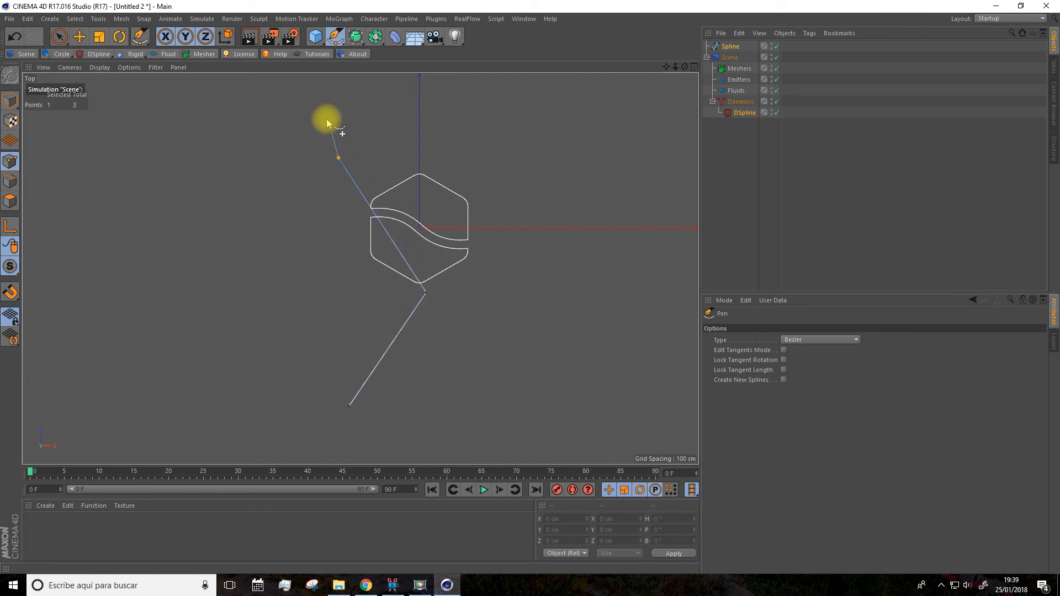
{"action": "left_click_drag", "start_coordinate": [667, 67], "coordinate": [664, 146]}
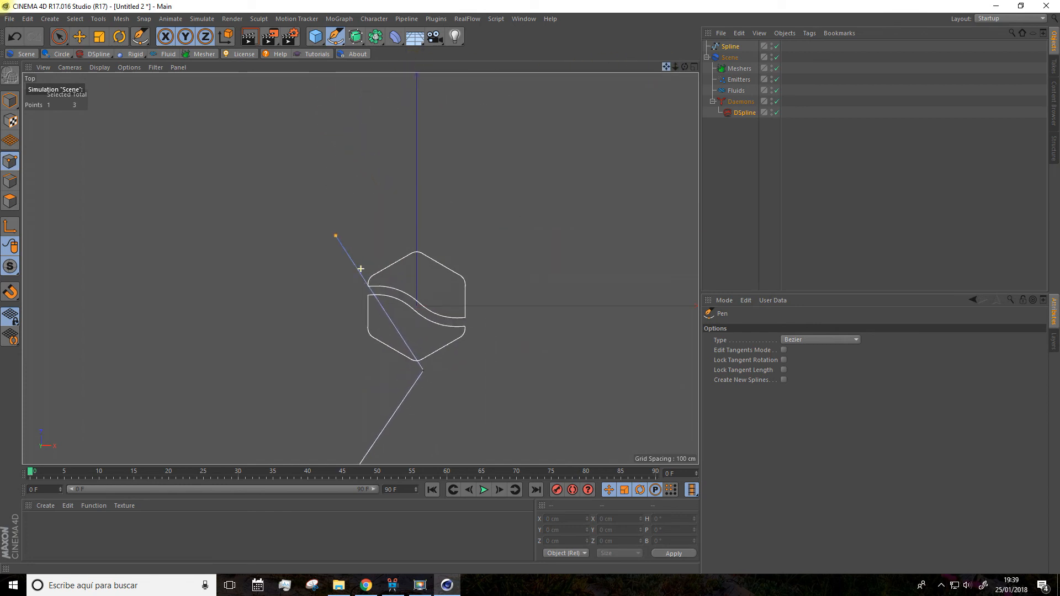
{"action": "left_click", "coordinate": [413, 94]}
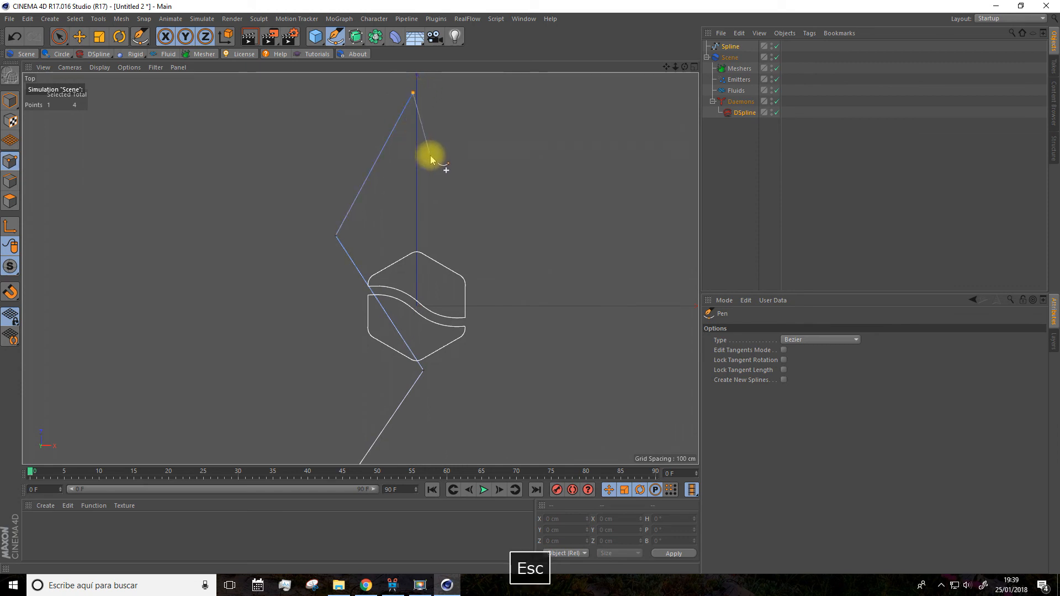
{"action": "key", "text": "Escape"}
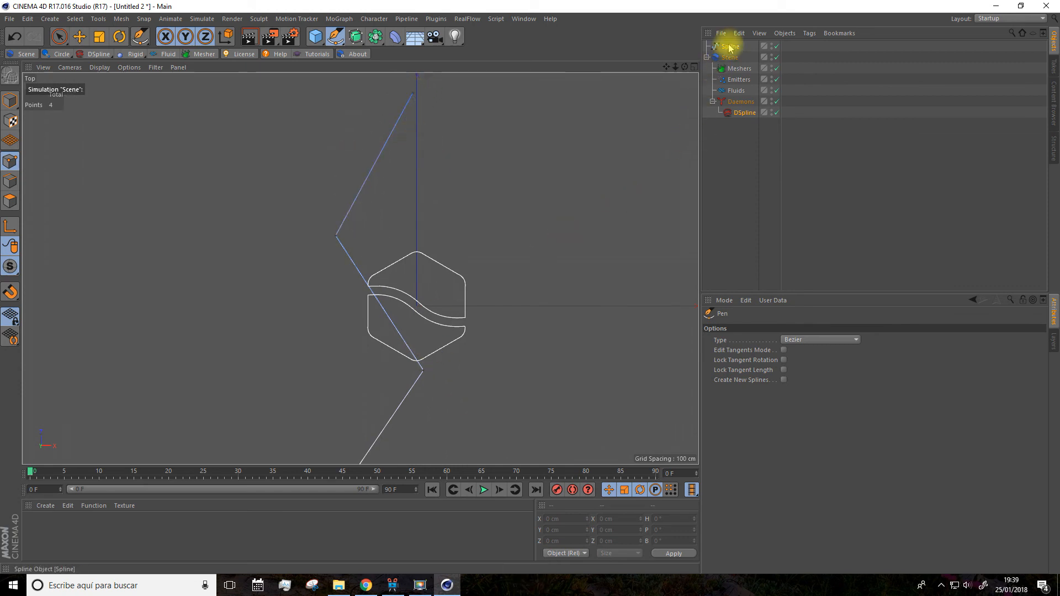
Set both the Pen tool's type and the drawn spline's own type to B-Spline
{"action": "left_click", "coordinate": [799, 341]}
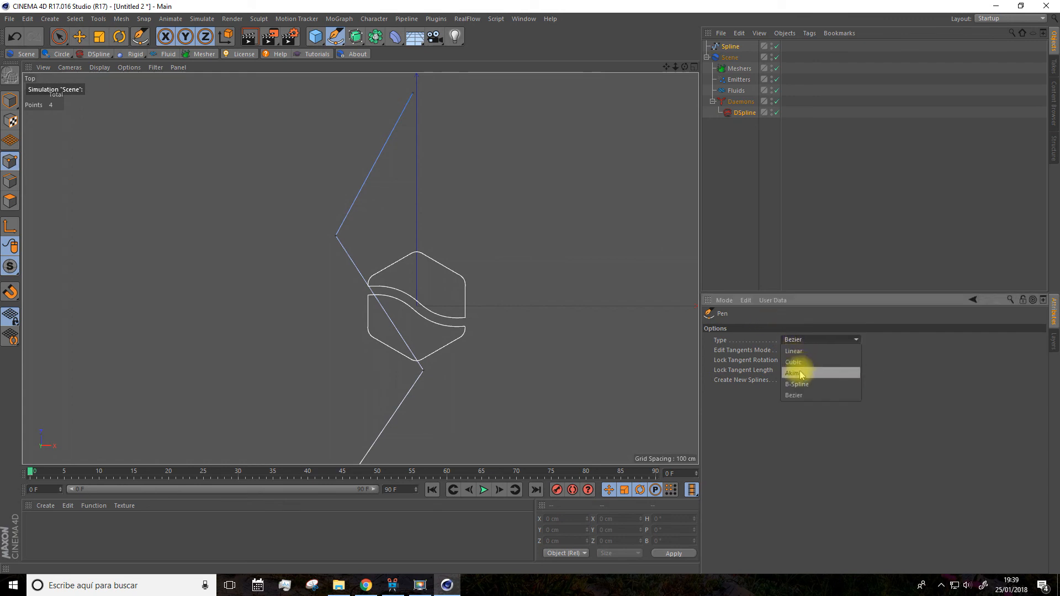
{"action": "left_click", "coordinate": [801, 390]}
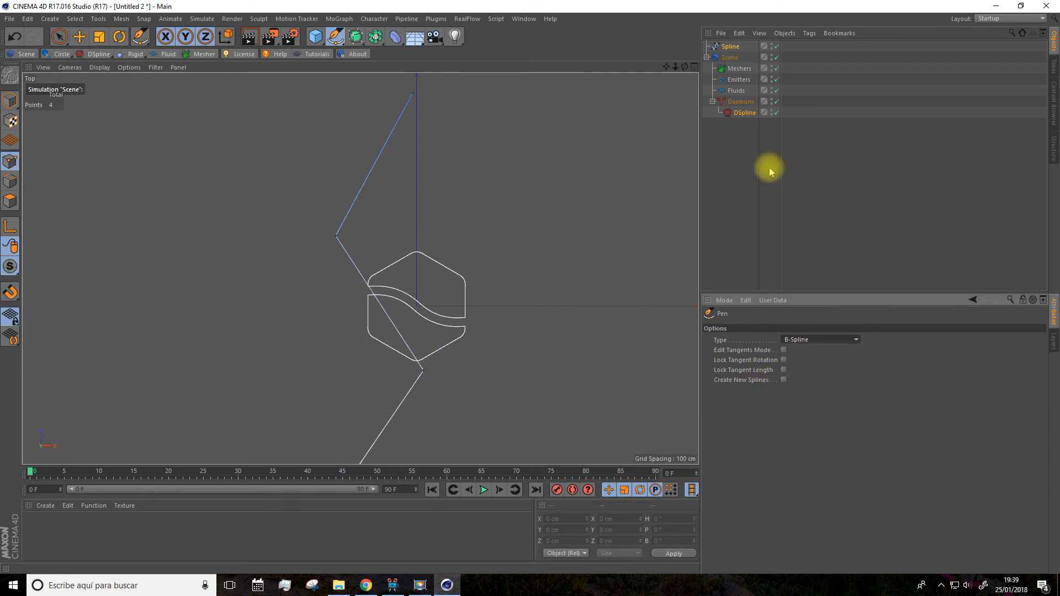
{"action": "left_click", "coordinate": [732, 47]}
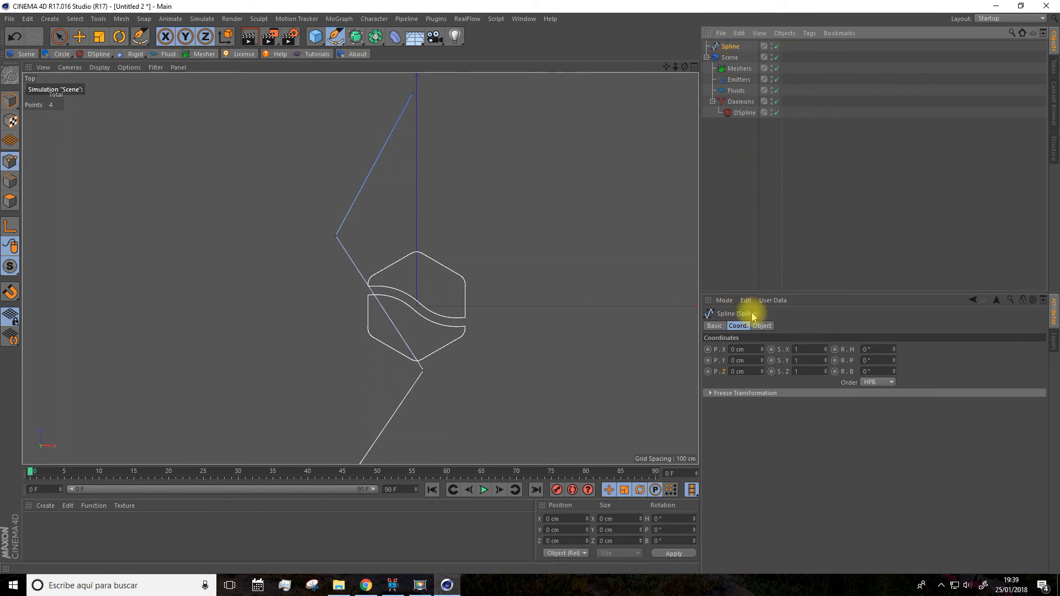
{"action": "left_click", "coordinate": [762, 326]}
{"action": "left_click", "coordinate": [782, 350]}
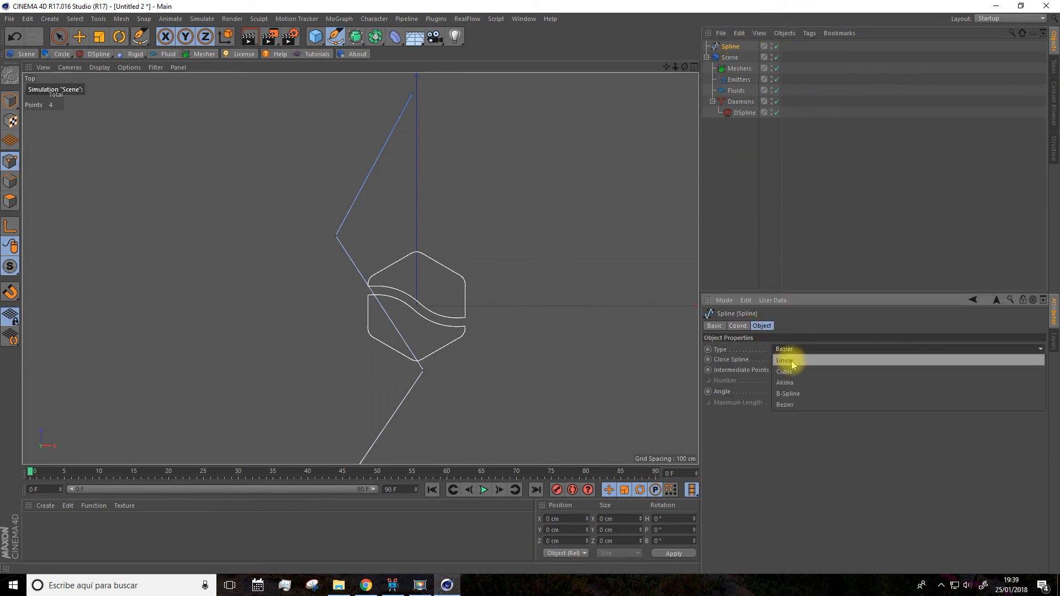
{"action": "left_click", "coordinate": [791, 392]}
{"action": "scroll", "coordinate": [443, 304], "scroll_direction": "down", "scroll_amount": 5}
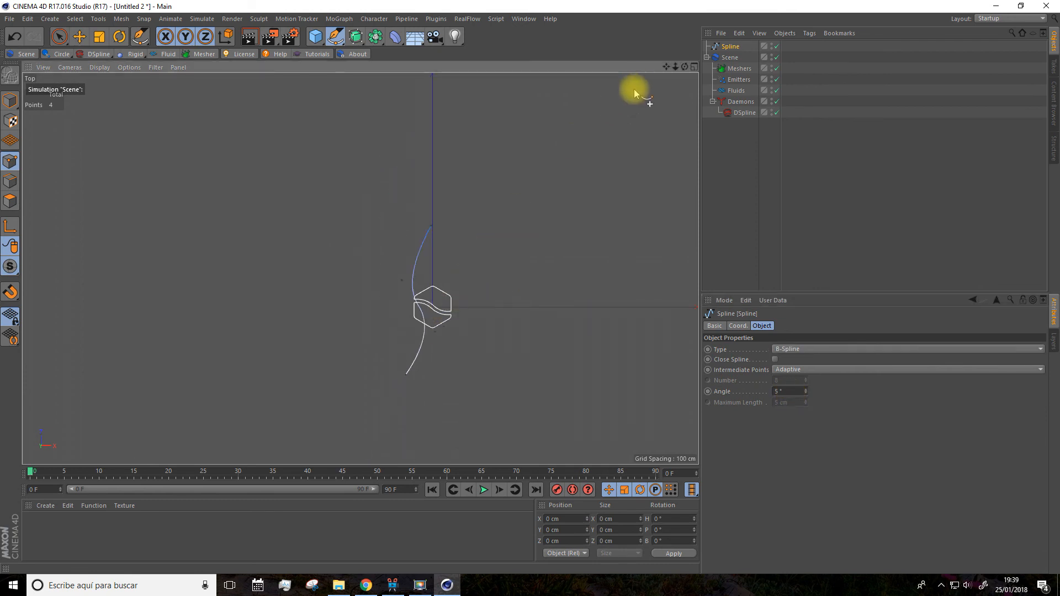
{"action": "scroll", "coordinate": [407, 324], "scroll_direction": "up", "scroll_amount": 3}
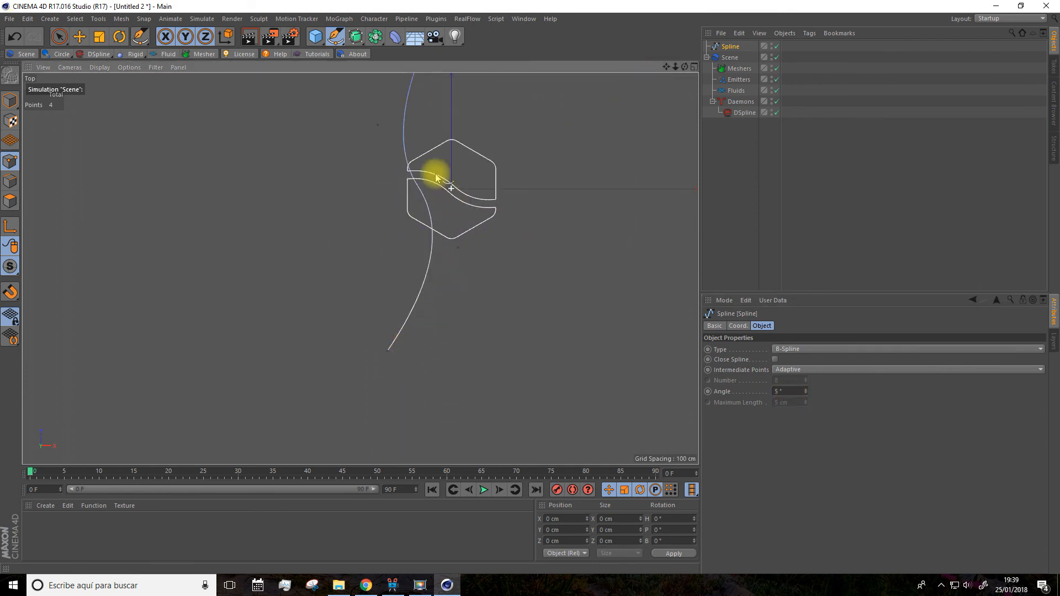
Link the DSpline daemon to the RealFlow Scene and assign the drawn Spline as its Spline Object
{"action": "left_click", "coordinate": [694, 67]}
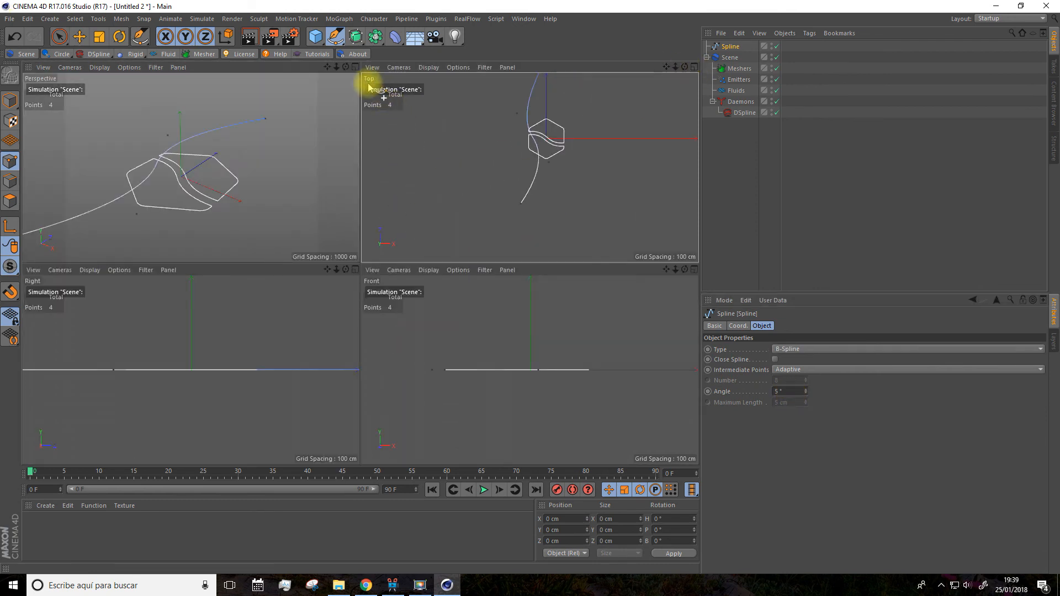
{"action": "left_click", "coordinate": [356, 66]}
{"action": "scroll", "coordinate": [367, 184], "scroll_direction": "down", "scroll_amount": 5}
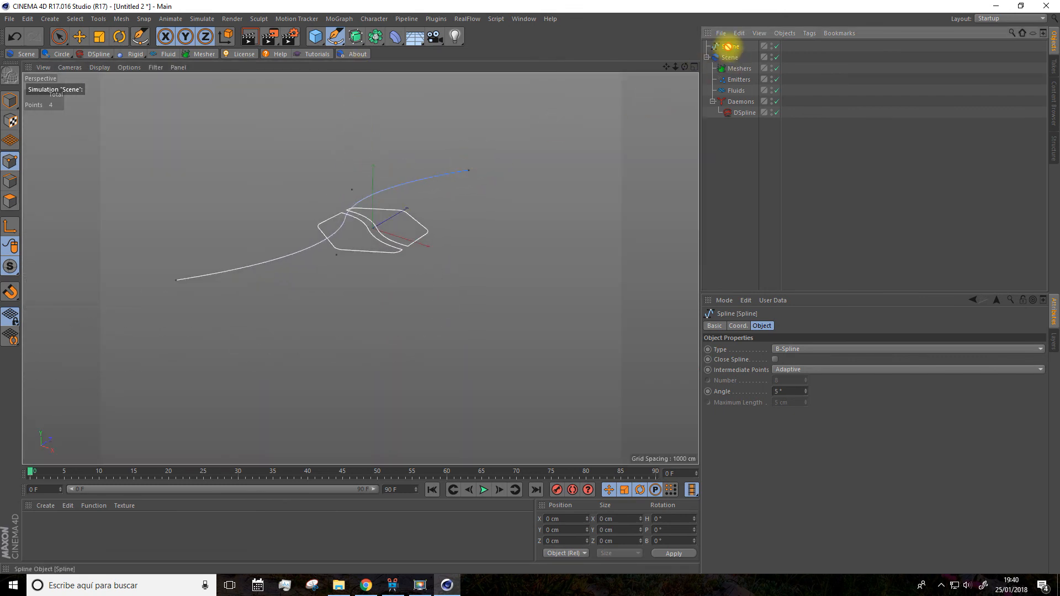
{"action": "left_click", "coordinate": [745, 113]}
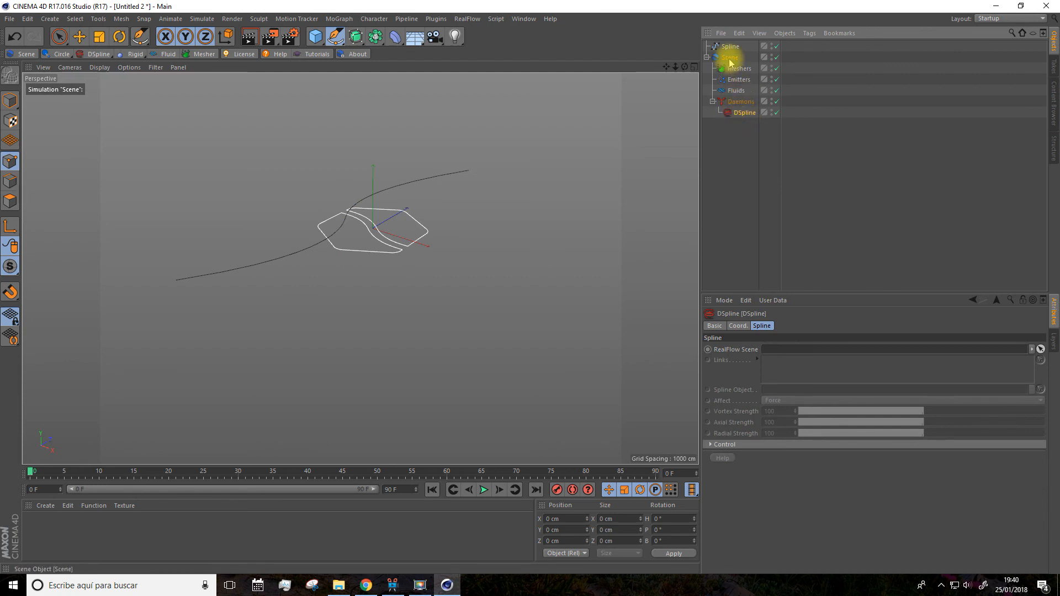
{"action": "left_click_drag", "start_coordinate": [729, 60], "coordinate": [769, 350]}
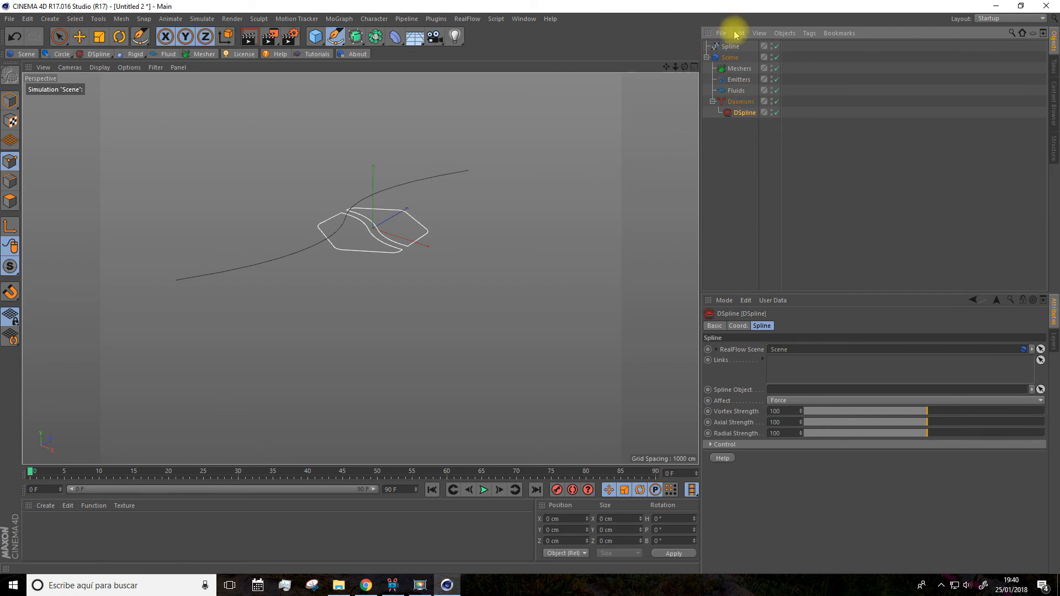
{"action": "left_click_drag", "start_coordinate": [729, 49], "coordinate": [782, 393]}
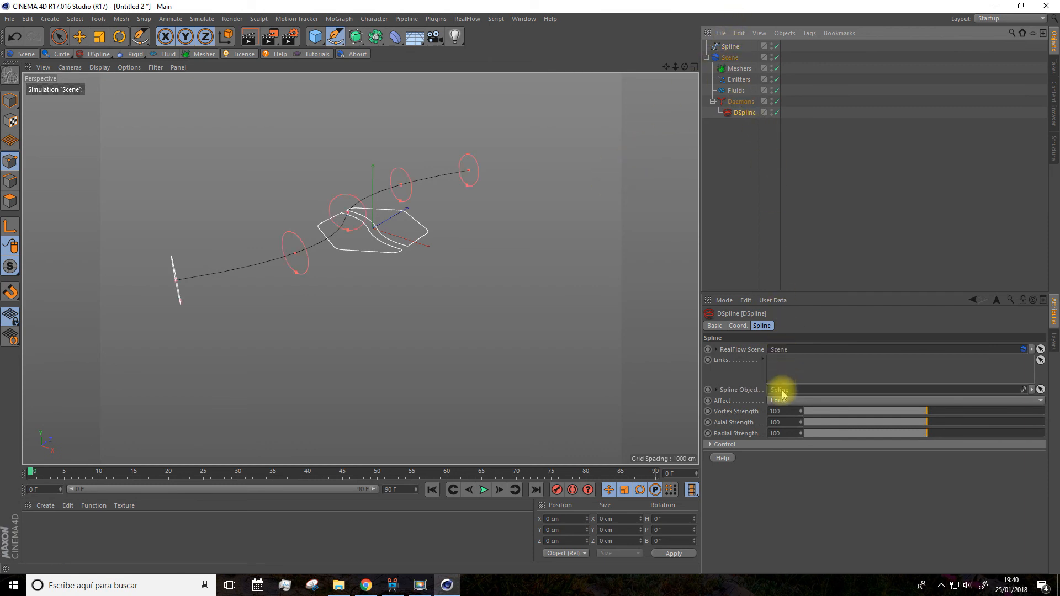
{"action": "left_click_drag", "start_coordinate": [666, 67], "coordinate": [656, 113]}
{"action": "left_click_drag", "start_coordinate": [584, 184], "coordinate": [549, 213], "text": "alt"}
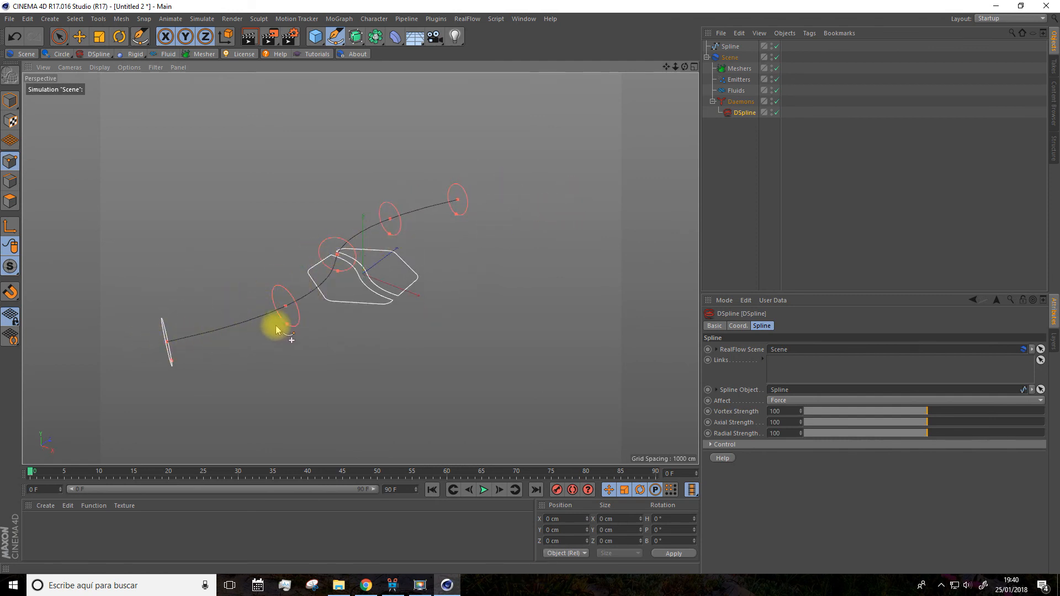
{"action": "left_click_drag", "start_coordinate": [350, 303], "coordinate": [331, 203], "text": "alt"}
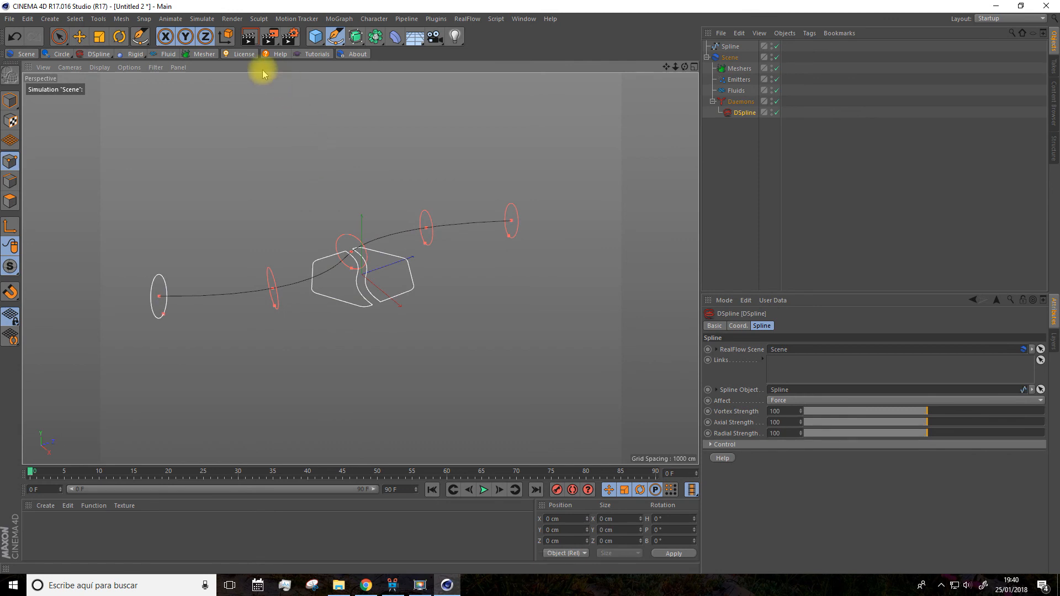
Add a Circle emitter to the RealFlow scene and place it just before the spline's start, aimed along the curve
{"action": "left_click", "coordinate": [72, 56]}
{"action": "left_click", "coordinate": [94, 67]}
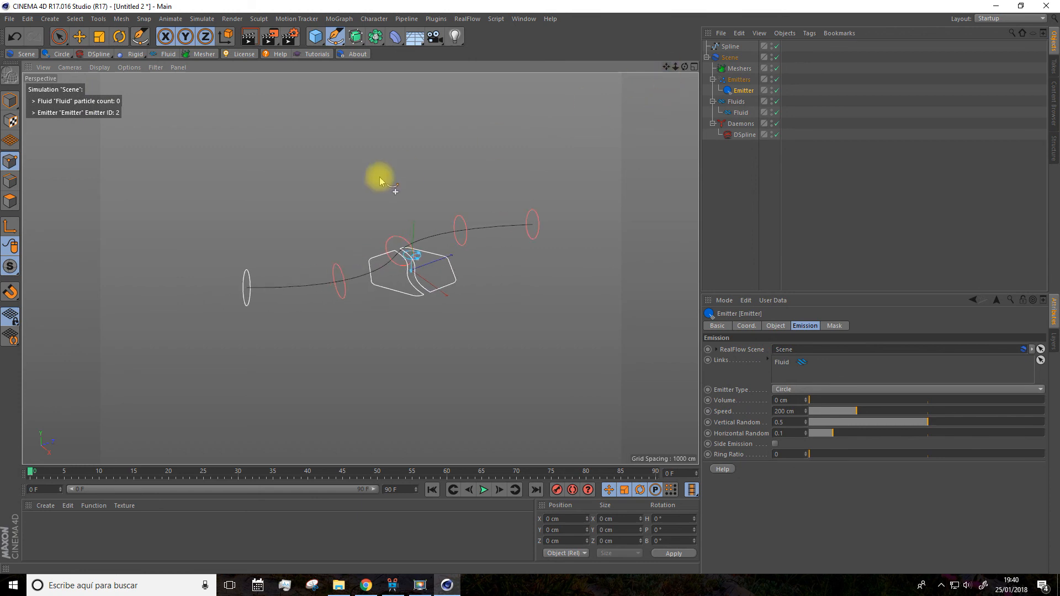
{"action": "left_click", "coordinate": [79, 37]}
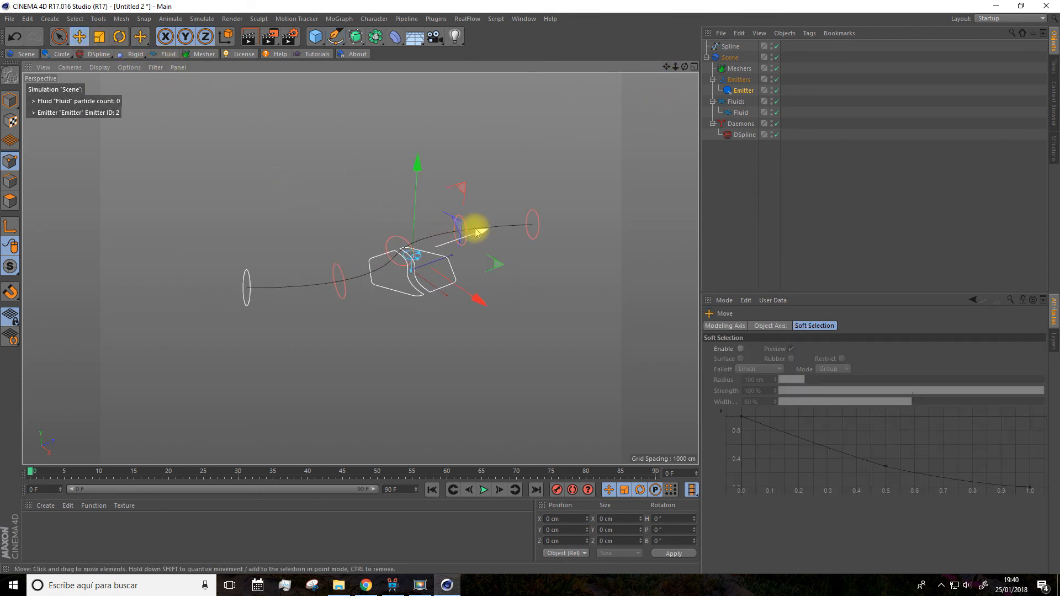
{"action": "left_click_drag", "start_coordinate": [476, 230], "coordinate": [357, 355]}
{"action": "scroll", "coordinate": [273, 355], "scroll_direction": "up", "scroll_amount": 3}
{"action": "left_click_drag", "start_coordinate": [545, 291], "coordinate": [281, 142], "text": "alt"}
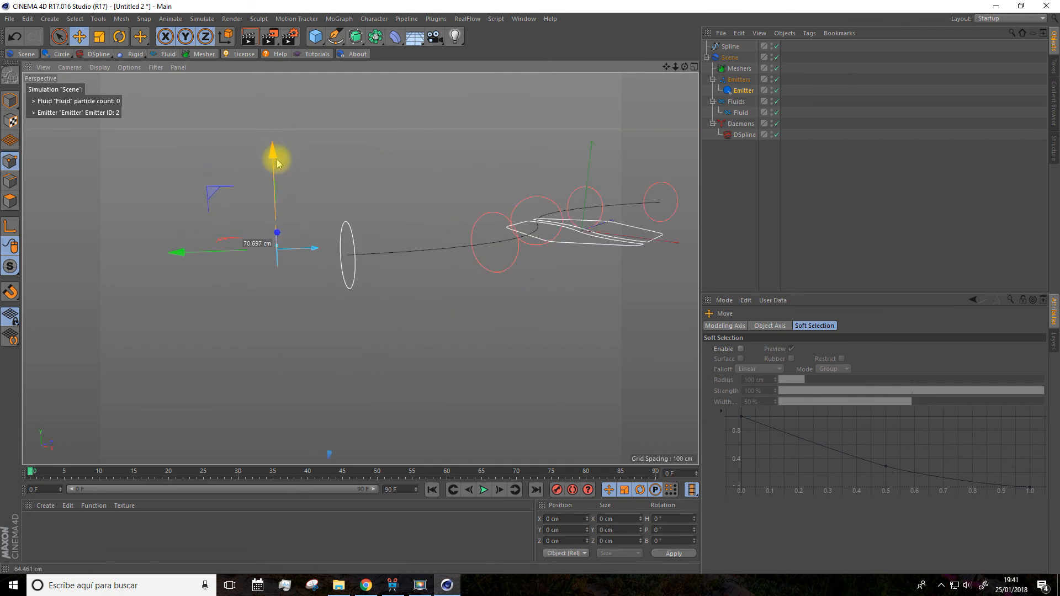
{"action": "left_click_drag", "start_coordinate": [333, 193], "coordinate": [301, 236], "text": "alt"}
{"action": "left_click_drag", "start_coordinate": [666, 67], "coordinate": [614, 88]}
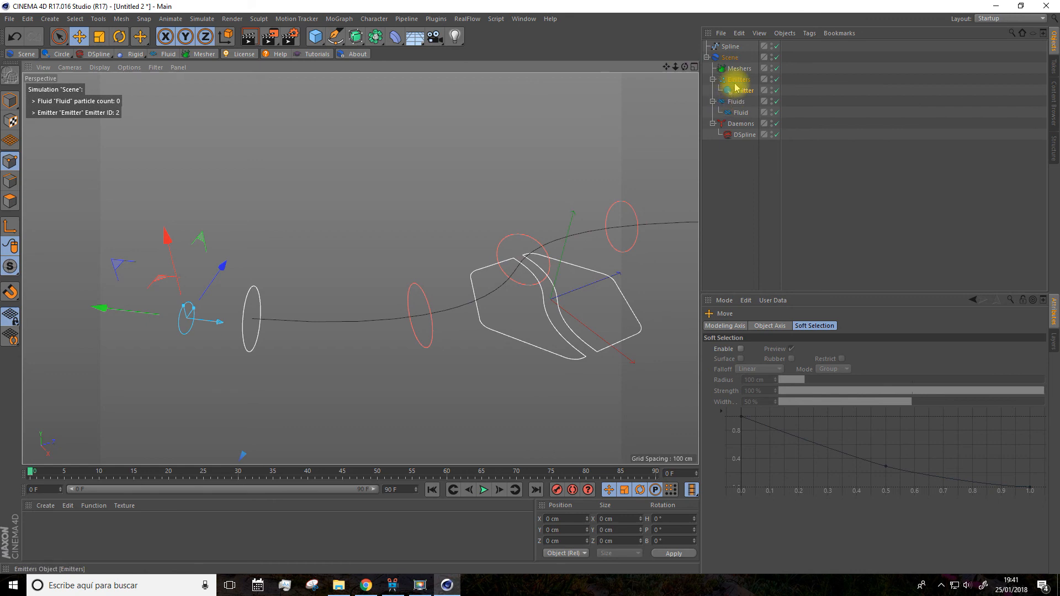
Turn off the RealFlow Scene's Display Icon and deselect everything
{"action": "left_click", "coordinate": [730, 58]}
{"action": "left_click", "coordinate": [815, 326]}
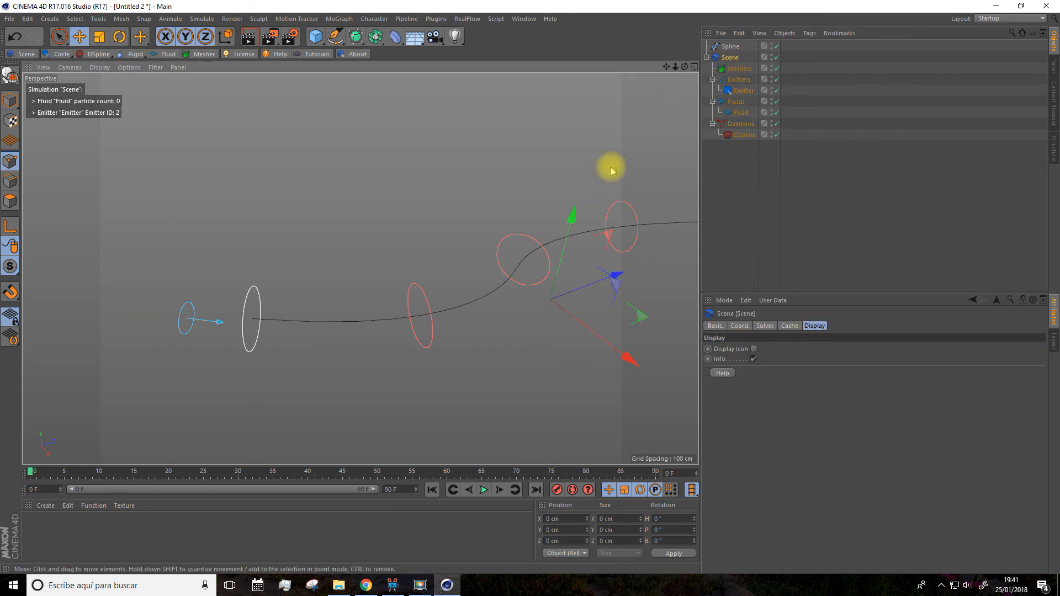
{"action": "left_click", "coordinate": [741, 213]}
Play the simulation briefly to check how the emitted fluid moves along the spline
{"action": "left_click_drag", "start_coordinate": [618, 105], "coordinate": [457, 254], "text": "alt"}
{"action": "left_click", "coordinate": [484, 490]}
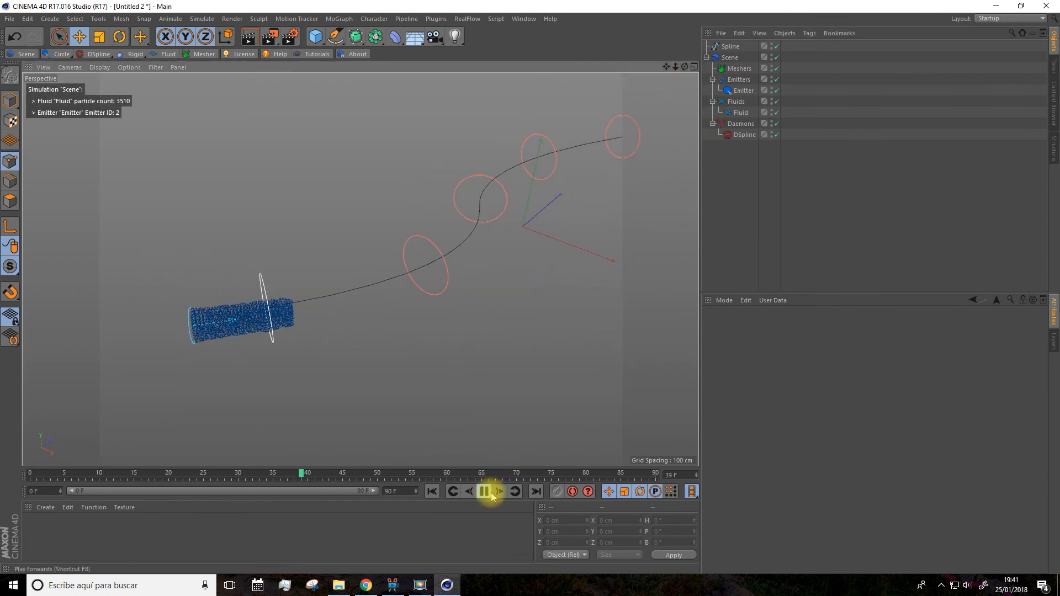
{"action": "left_click", "coordinate": [484, 491]}
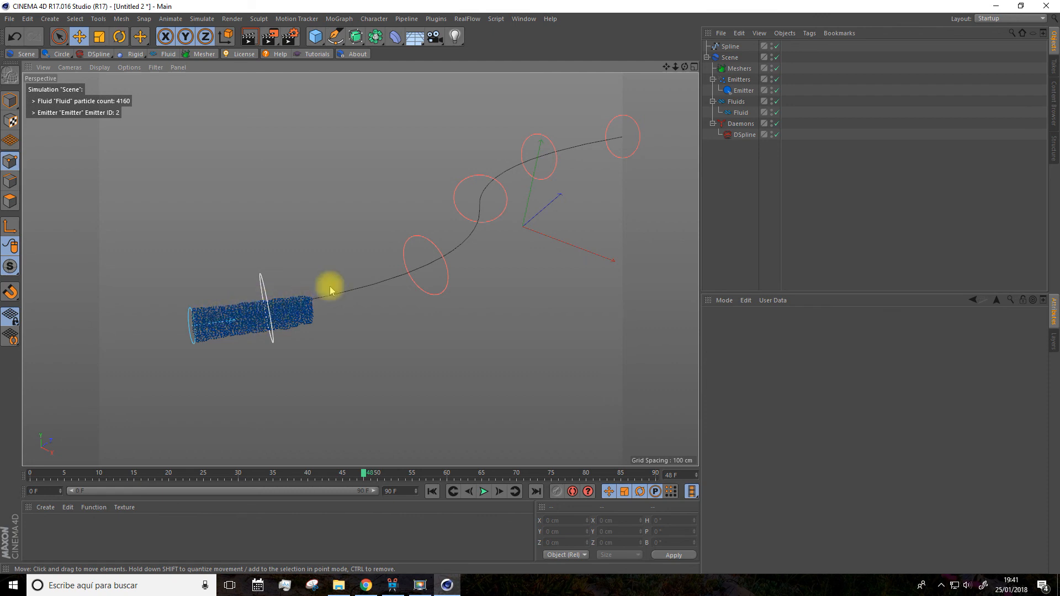
Expand the DSpline daemon's Control settings and cycle through its control points along the spline
{"action": "left_click", "coordinate": [743, 136]}
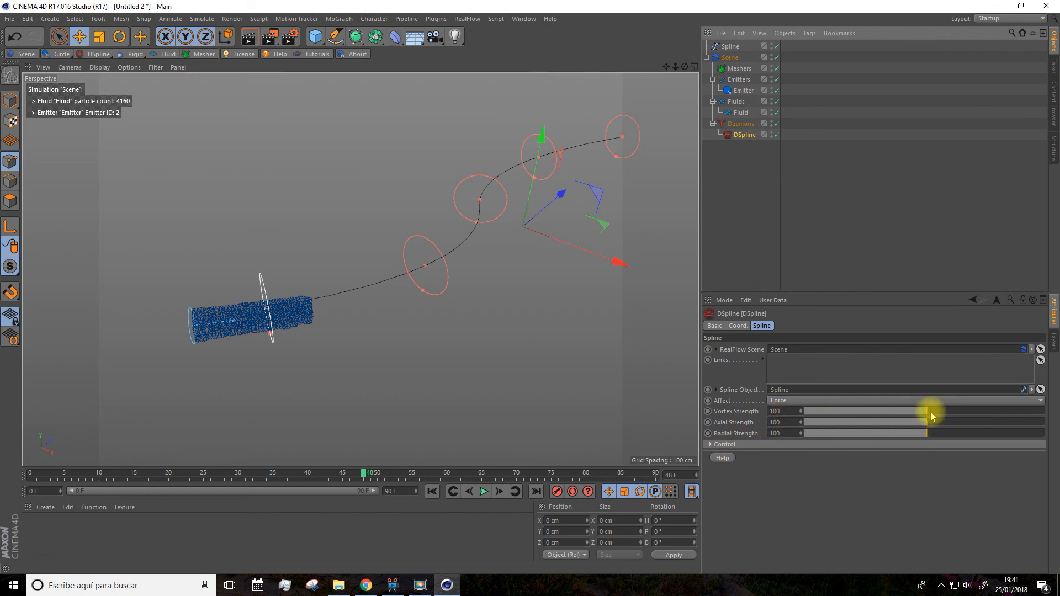
{"action": "left_click", "coordinate": [712, 445]}
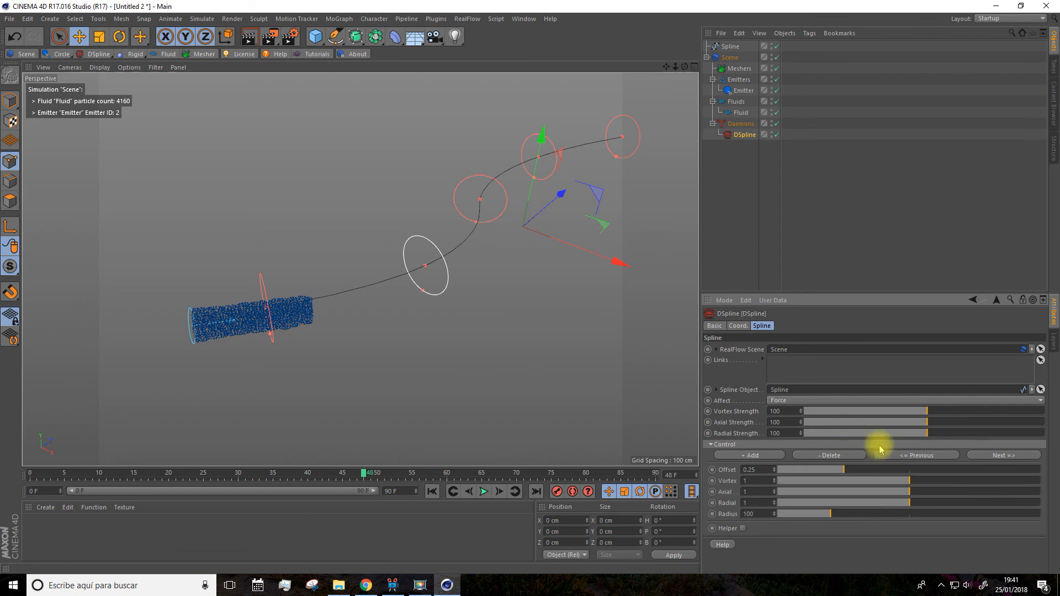
{"action": "left_click", "coordinate": [998, 456]}
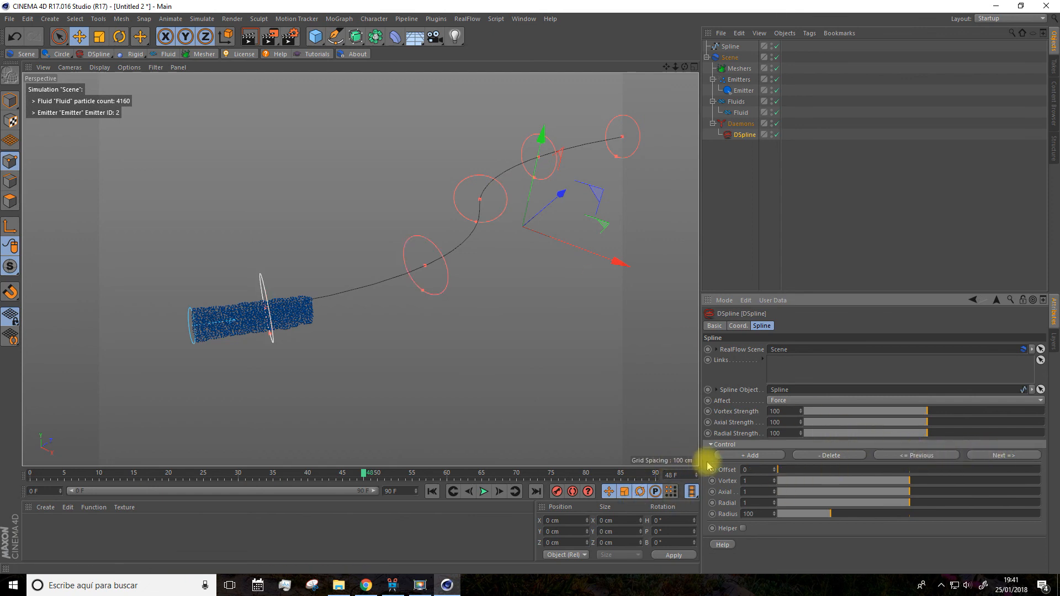
Extend the project's end frame to 200 F and replay the simulation from the start
{"action": "left_click", "coordinate": [432, 492]}
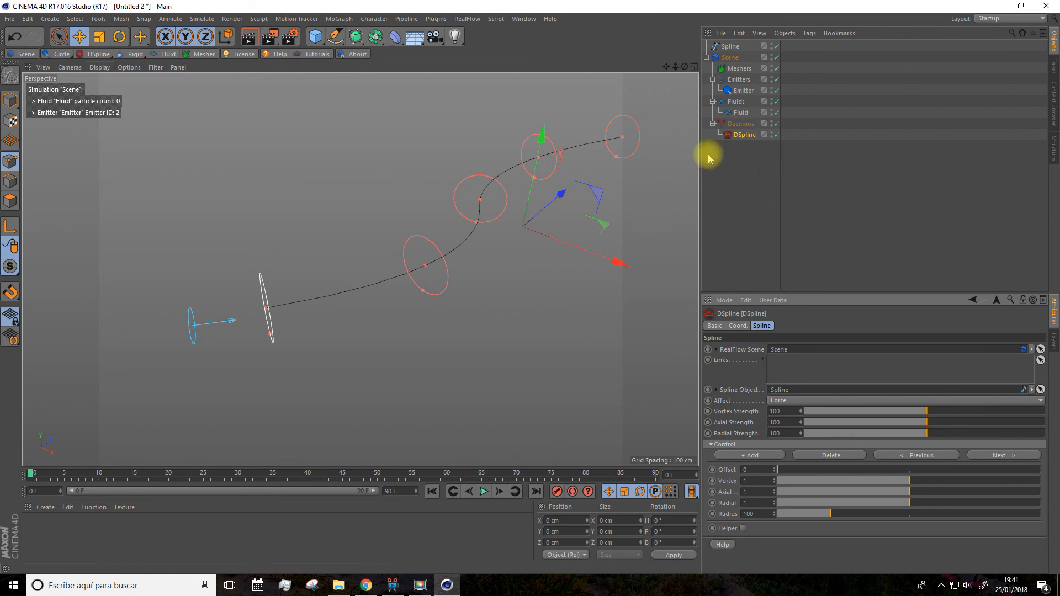
{"action": "left_click", "coordinate": [483, 492]}
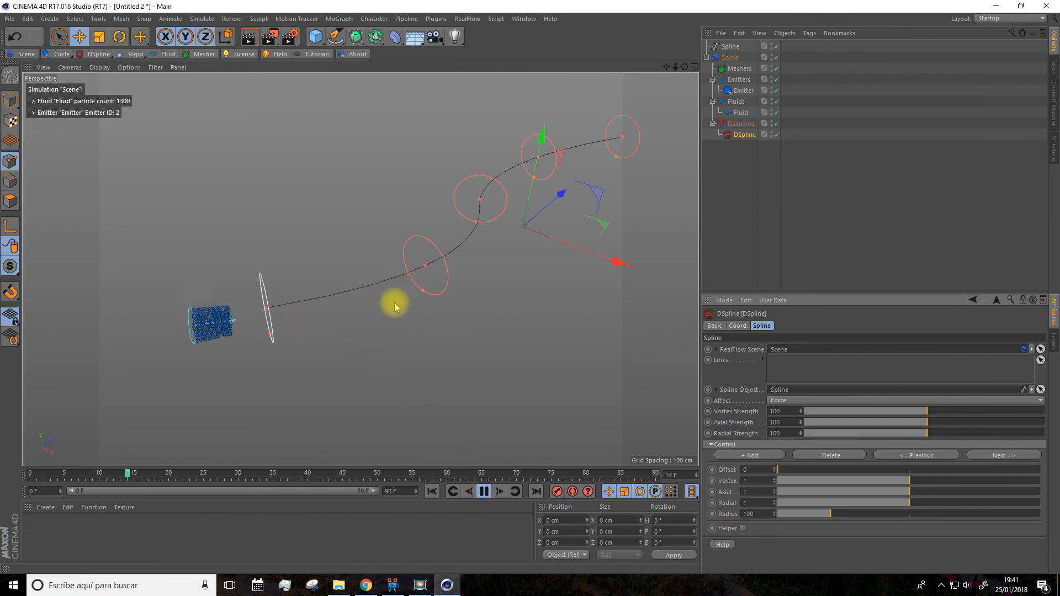
{"action": "left_click", "coordinate": [480, 493]}
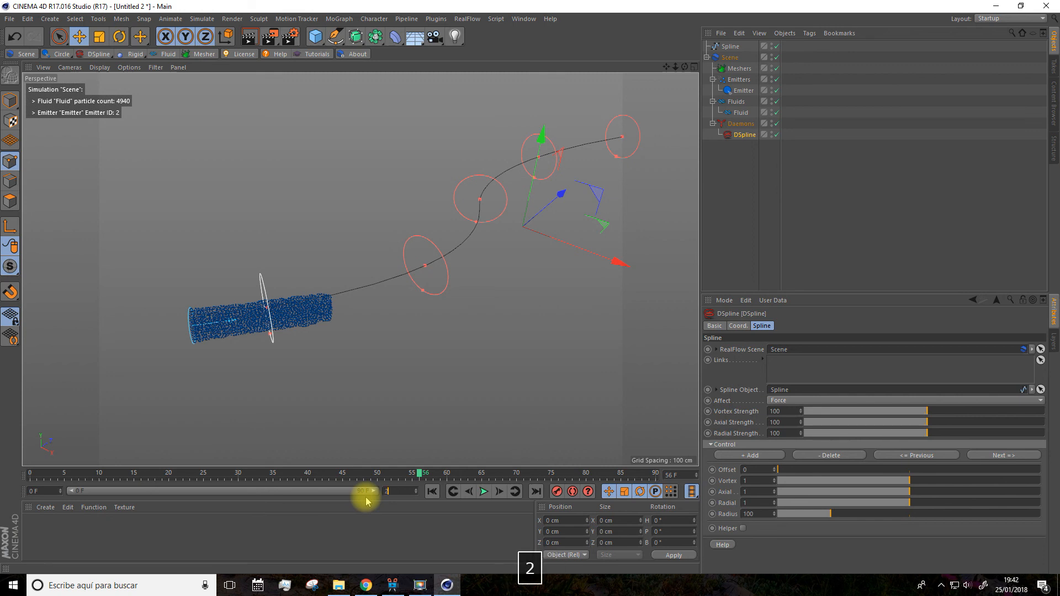
{"action": "left_click", "coordinate": [484, 492]}
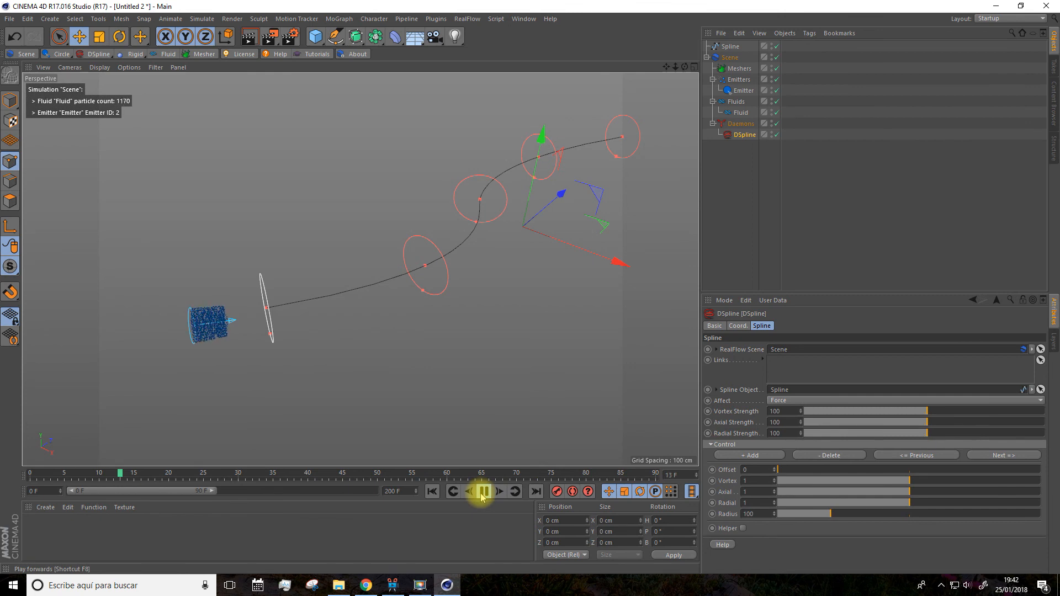
{"action": "left_click", "coordinate": [483, 492]}
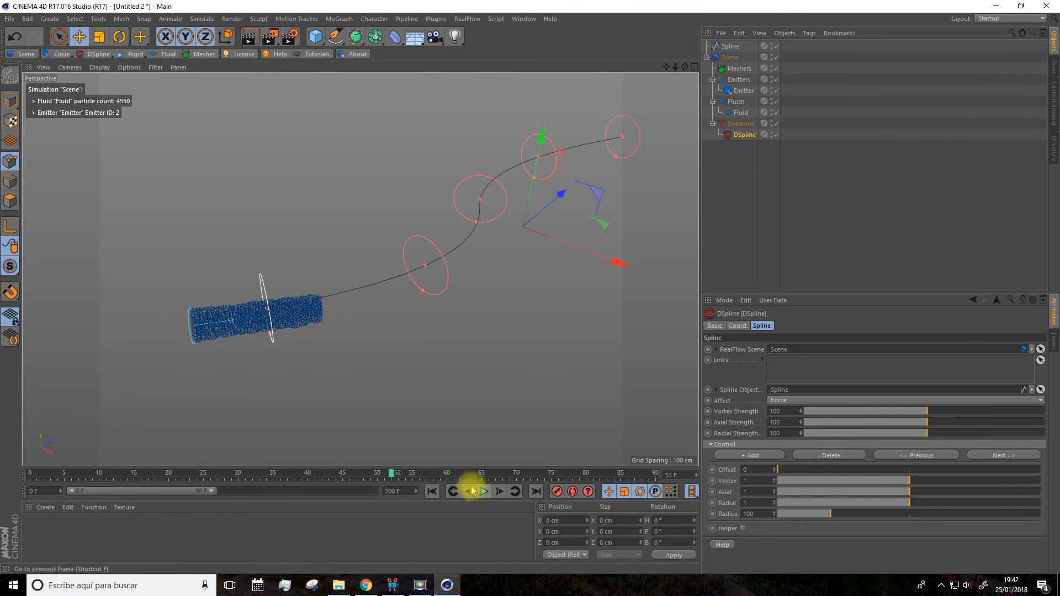
Raise the DSpline daemon's Vortex Strength to 2271.7 and run the simulation from the first frame
{"action": "left_click", "coordinate": [432, 492]}
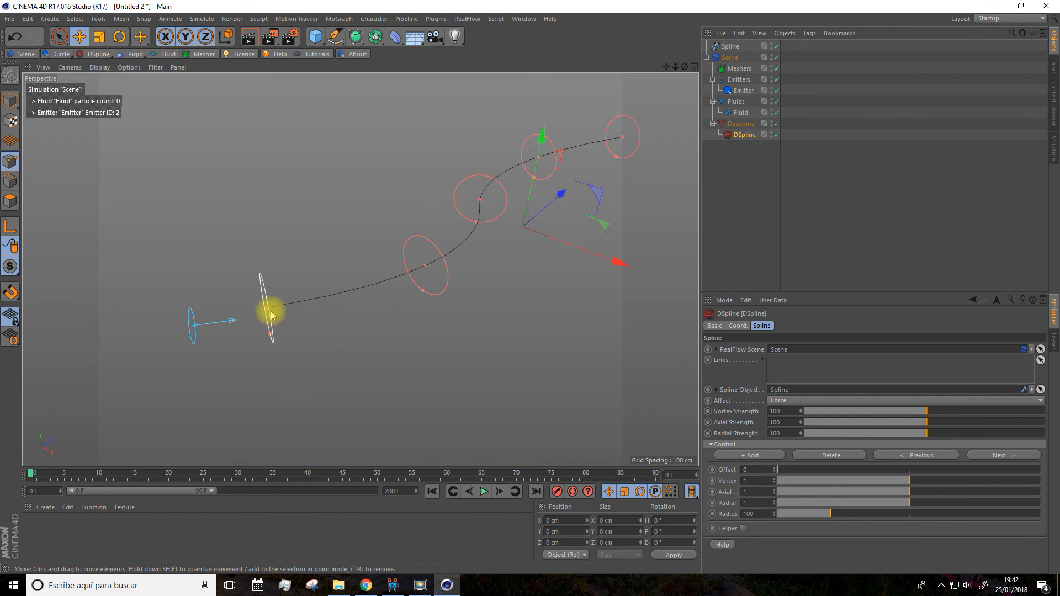
{"action": "left_click_drag", "start_coordinate": [958, 413], "coordinate": [981, 412]}
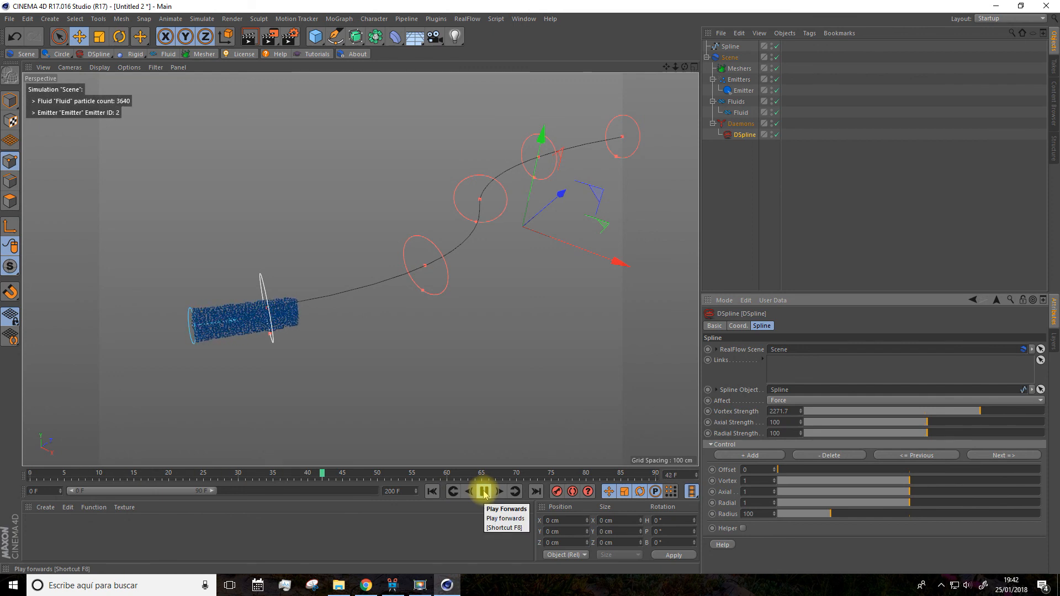
{"action": "left_click", "coordinate": [484, 492]}
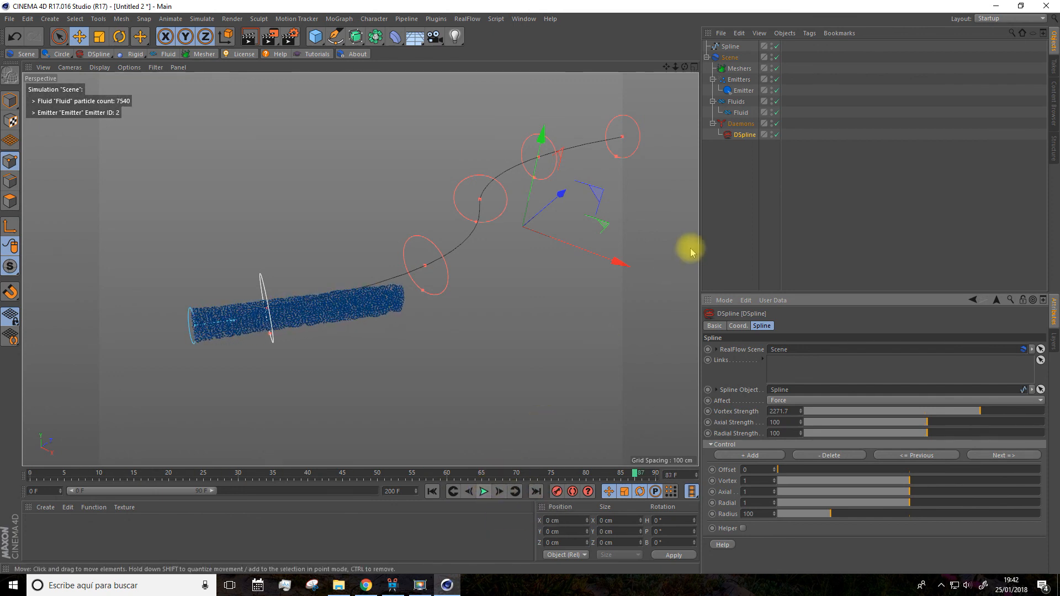
Replace the DSpline daemon with a new one and assign the drawn Spline as its Spline Object
{"action": "left_click", "coordinate": [740, 92]}
{"action": "left_click", "coordinate": [745, 137]}
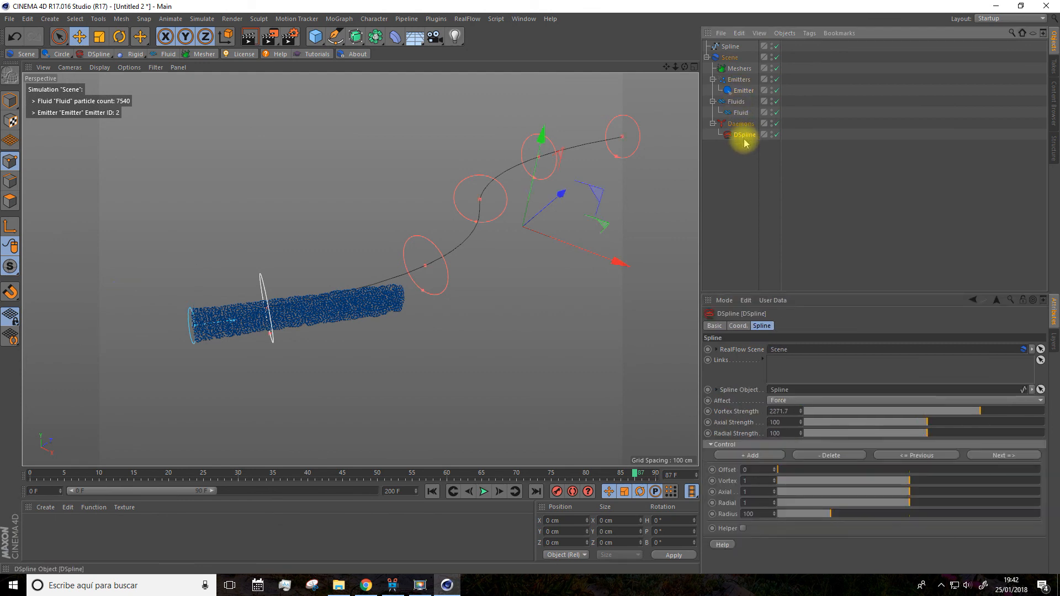
{"action": "key", "text": "Delete"}
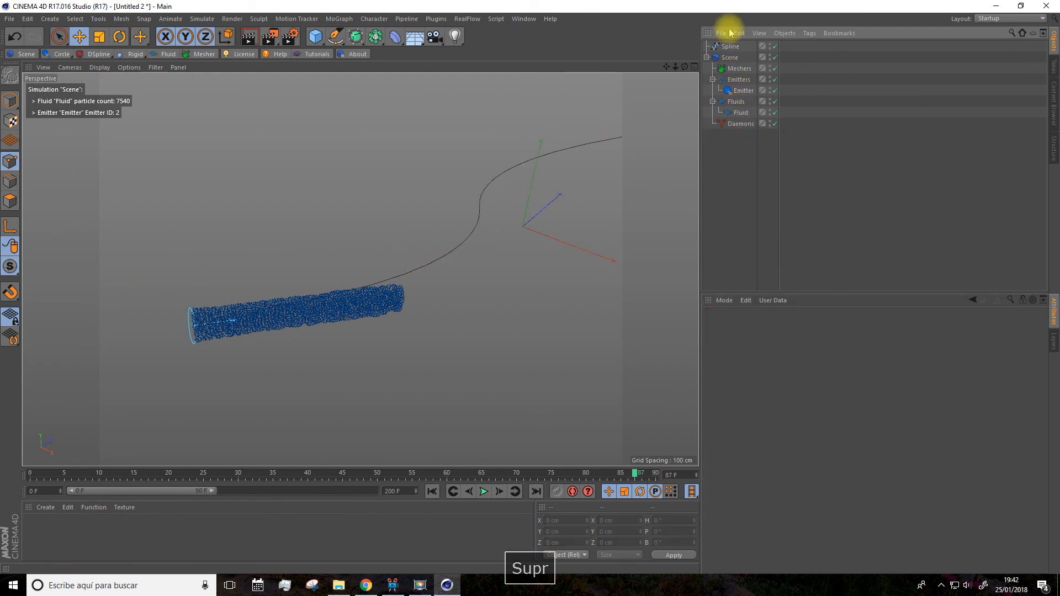
{"action": "left_click_drag", "start_coordinate": [95, 61], "coordinate": [138, 98]}
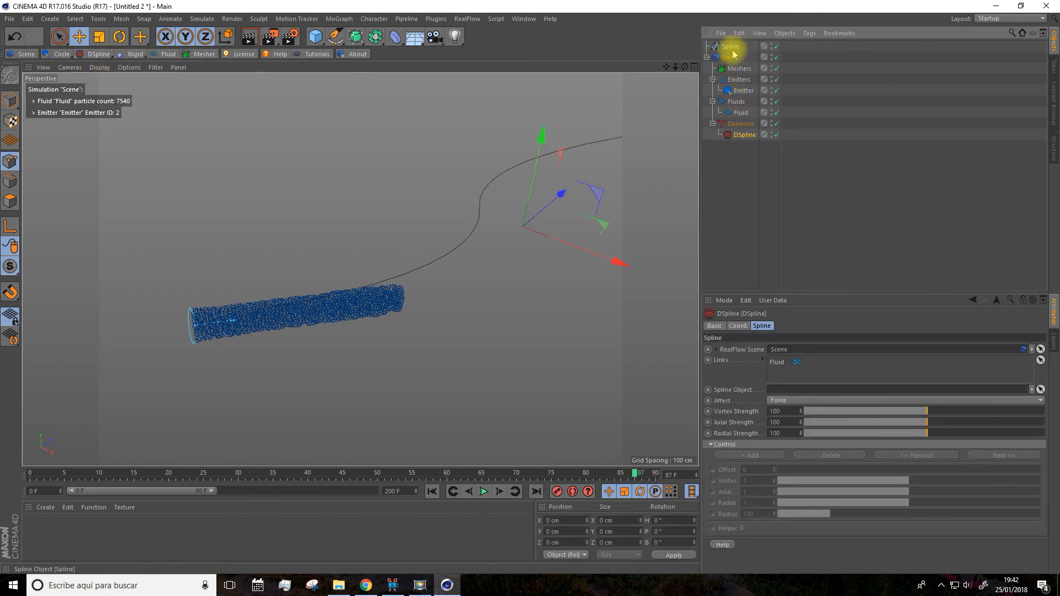
{"action": "left_click_drag", "start_coordinate": [771, 304], "coordinate": [787, 390]}
Replay the simulation from the first frame to check the new DSpline daemon's effect on the fluid
{"action": "left_click", "coordinate": [432, 491]}
{"action": "left_click", "coordinate": [484, 491]}
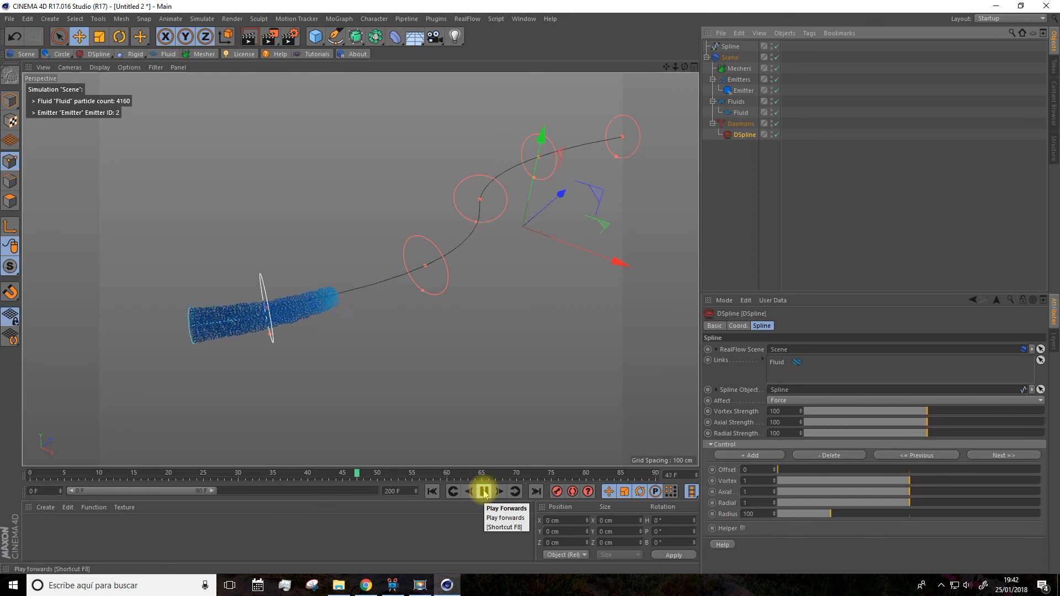
{"action": "left_click", "coordinate": [484, 491]}
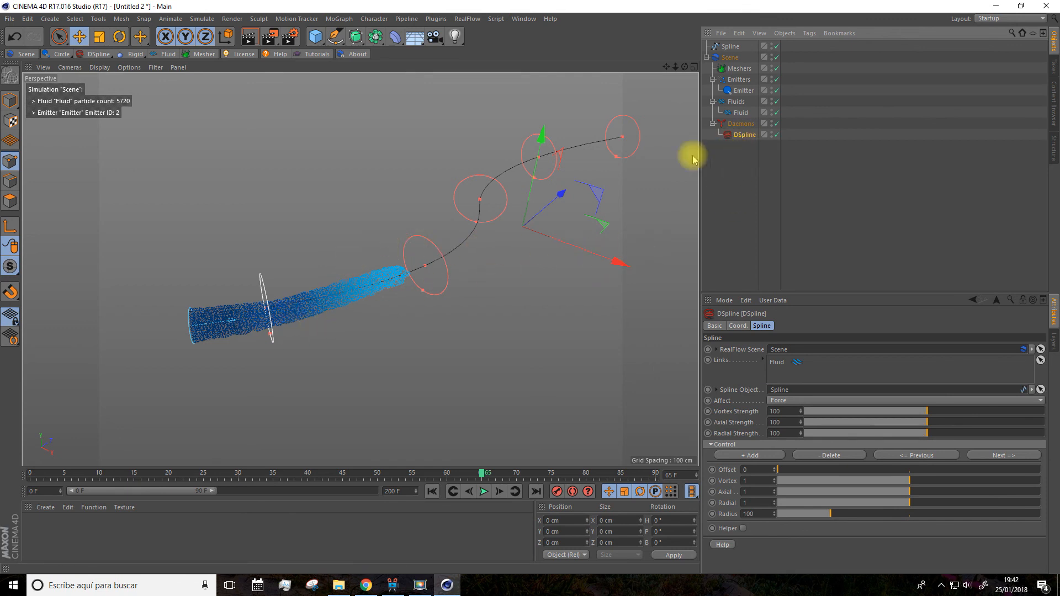
{"action": "left_click", "coordinate": [432, 492]}
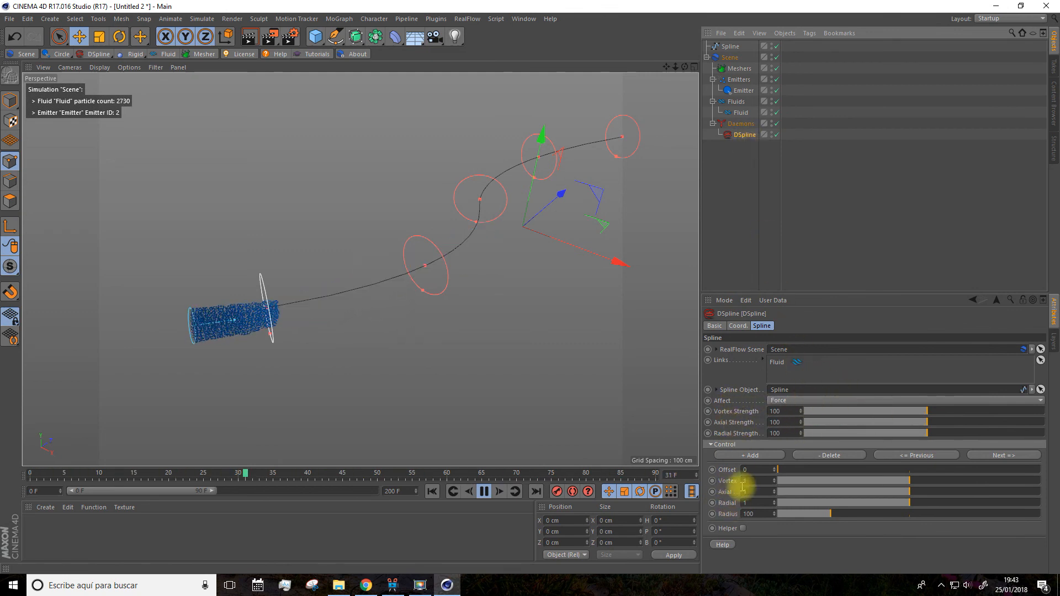
Tune the DSpline forces while simulating: Vortex Strength 148.4, Axial Strength 308.2 and Radial Strength 1198.6
{"action": "left_click_drag", "start_coordinate": [948, 411], "coordinate": [956, 412]}
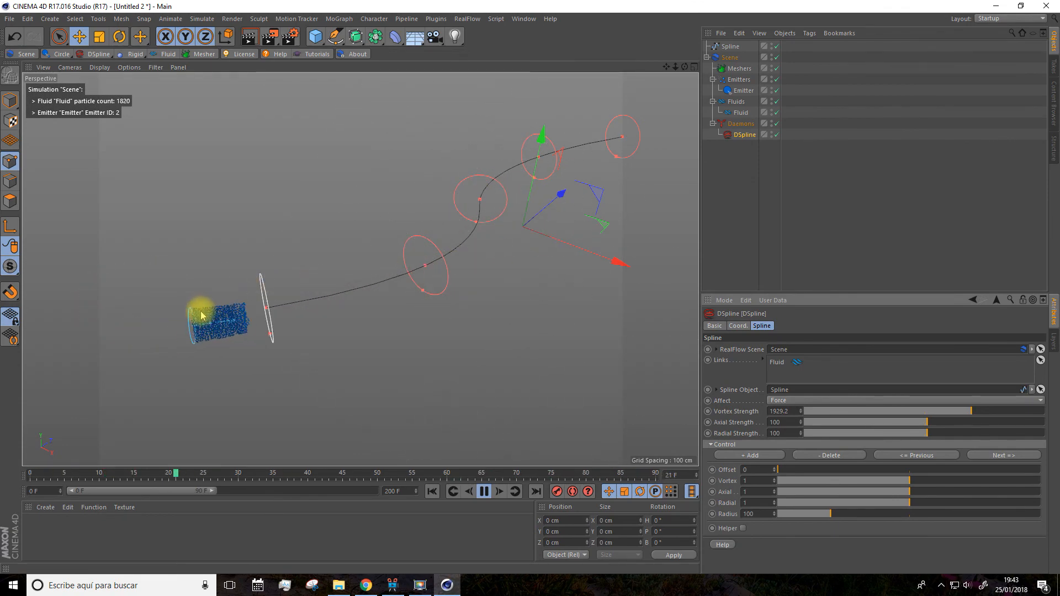
{"action": "left_click", "coordinate": [931, 411]}
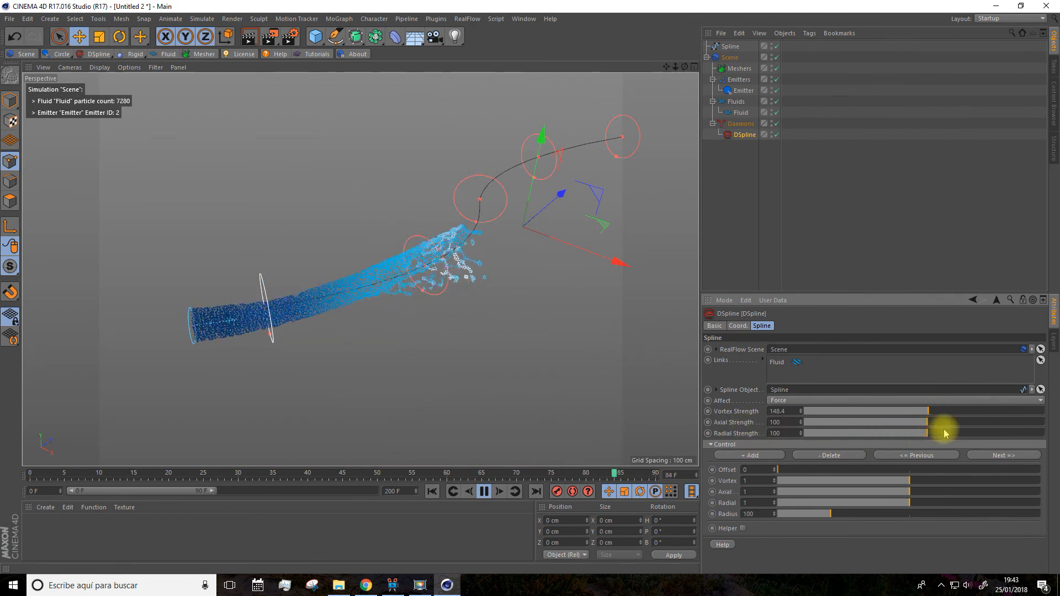
{"action": "left_click", "coordinate": [948, 423]}
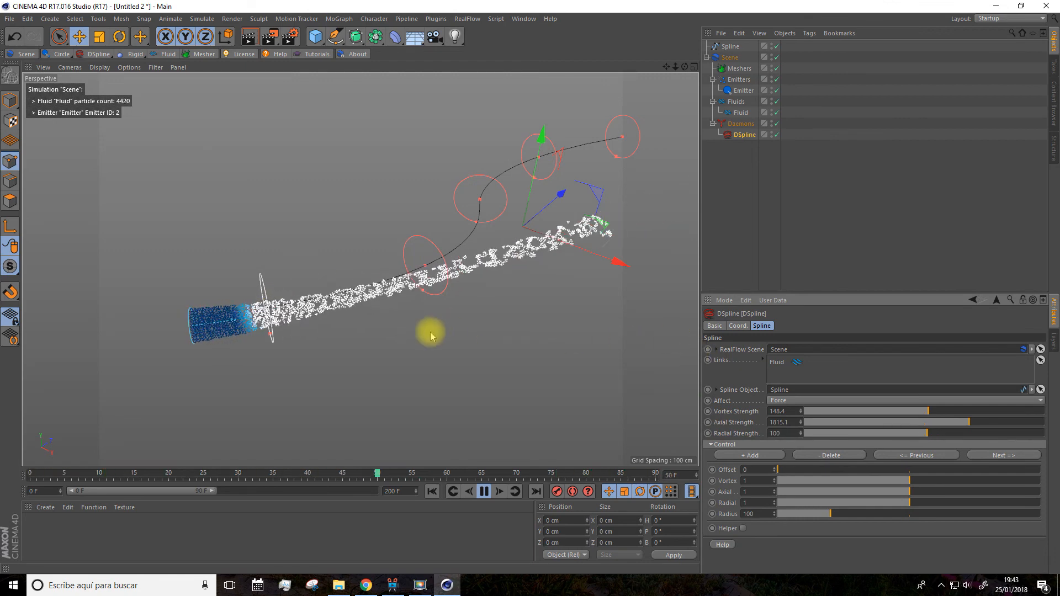
{"action": "left_click_drag", "start_coordinate": [937, 424], "coordinate": [934, 425]}
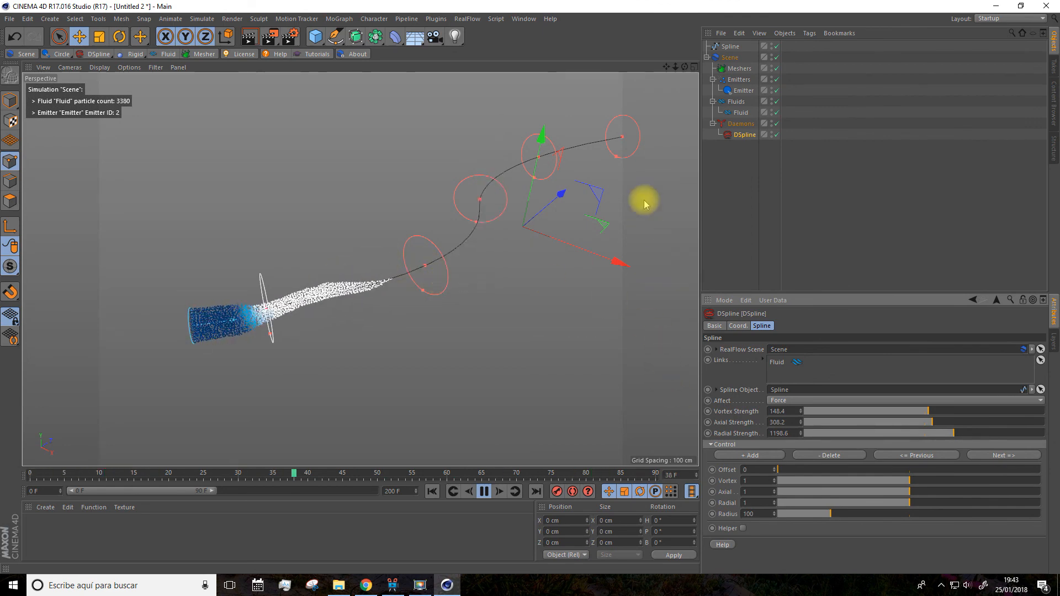
{"action": "left_click_drag", "start_coordinate": [668, 67], "coordinate": [642, 65]}
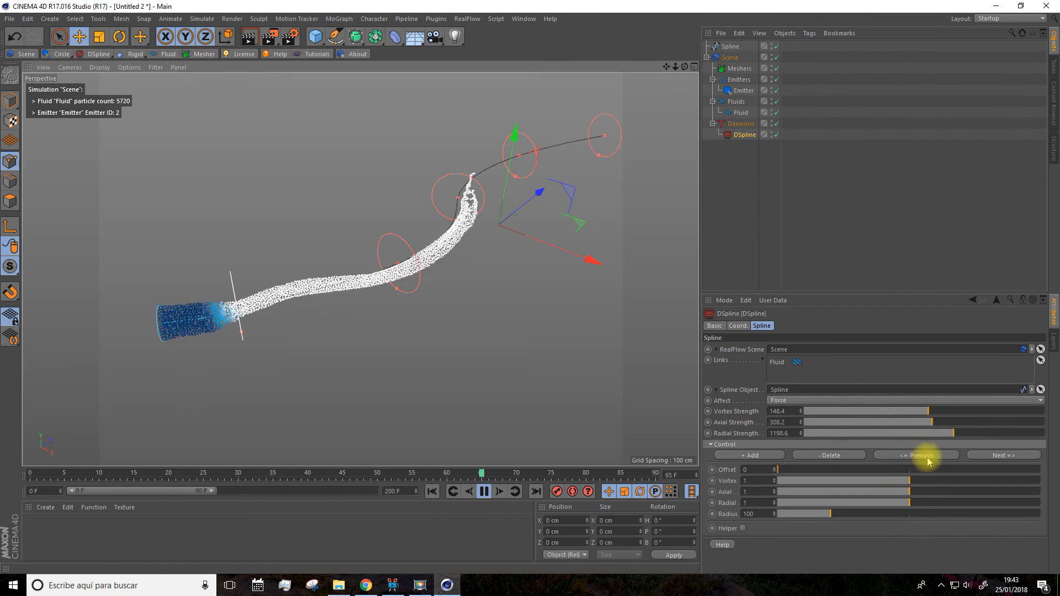
Try adding an extra DSpline control point at offset 0.625, and delete it again
{"action": "left_click", "coordinate": [994, 456]}
{"action": "left_click", "coordinate": [994, 456]}
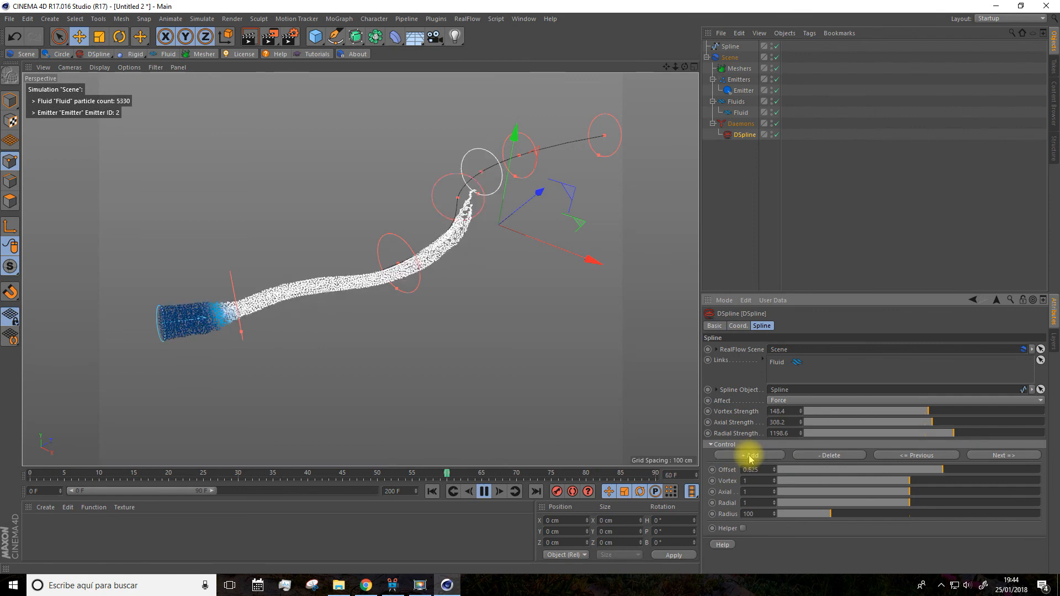
{"action": "left_click_drag", "start_coordinate": [633, 177], "coordinate": [580, 332], "text": "alt"}
{"action": "left_click", "coordinate": [818, 454]}
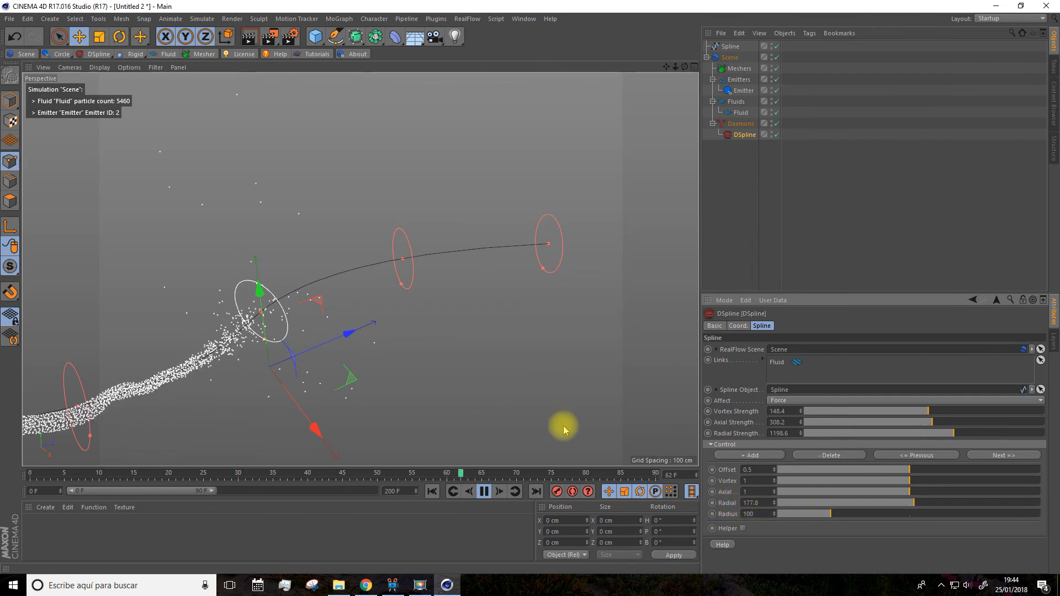
Set the DSpline control point at offset 0.5 to Radial 10.5 and Radius 247.4 while the simulation plays
{"action": "left_click_drag", "start_coordinate": [669, 66], "coordinate": [670, 67]}
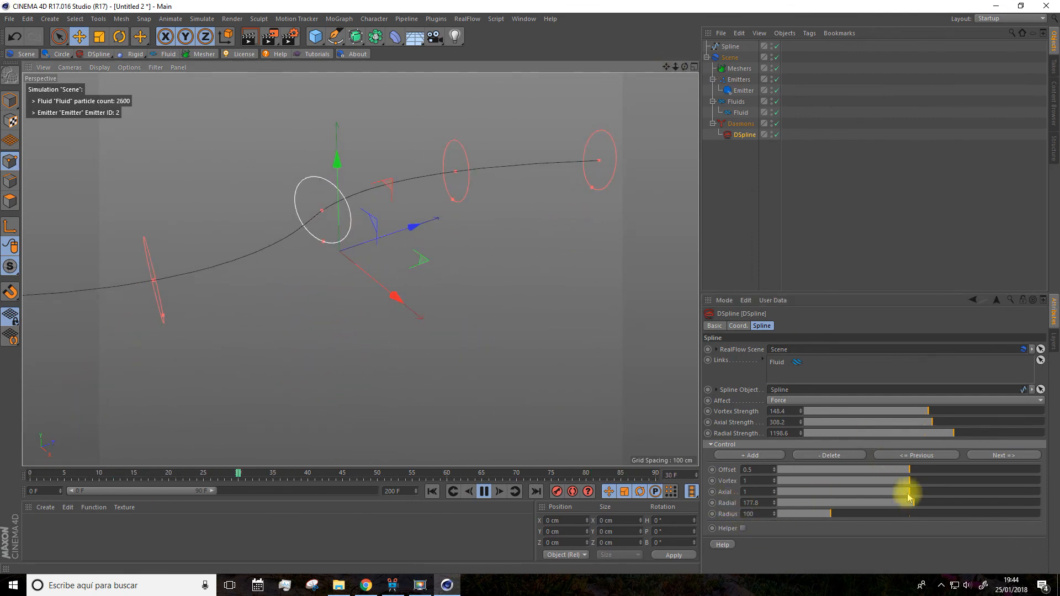
{"action": "left_click", "coordinate": [909, 503]}
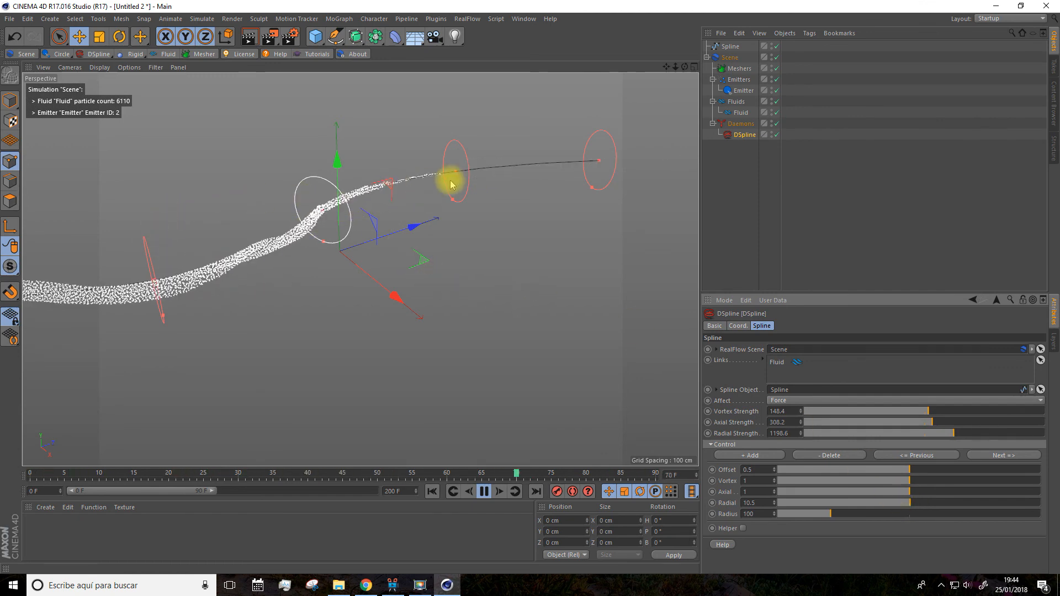
{"action": "left_click_drag", "start_coordinate": [835, 518], "coordinate": [909, 518]}
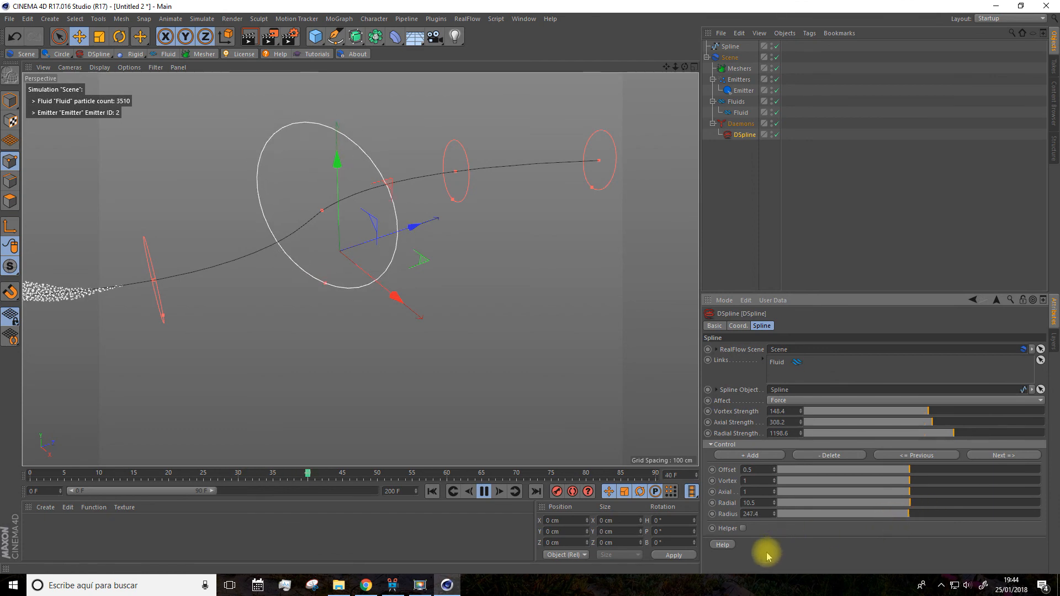
{"action": "scroll", "coordinate": [486, 378], "scroll_direction": "down", "scroll_amount": 4}
{"action": "left_click_drag", "start_coordinate": [486, 377], "coordinate": [330, 303], "text": "alt"}
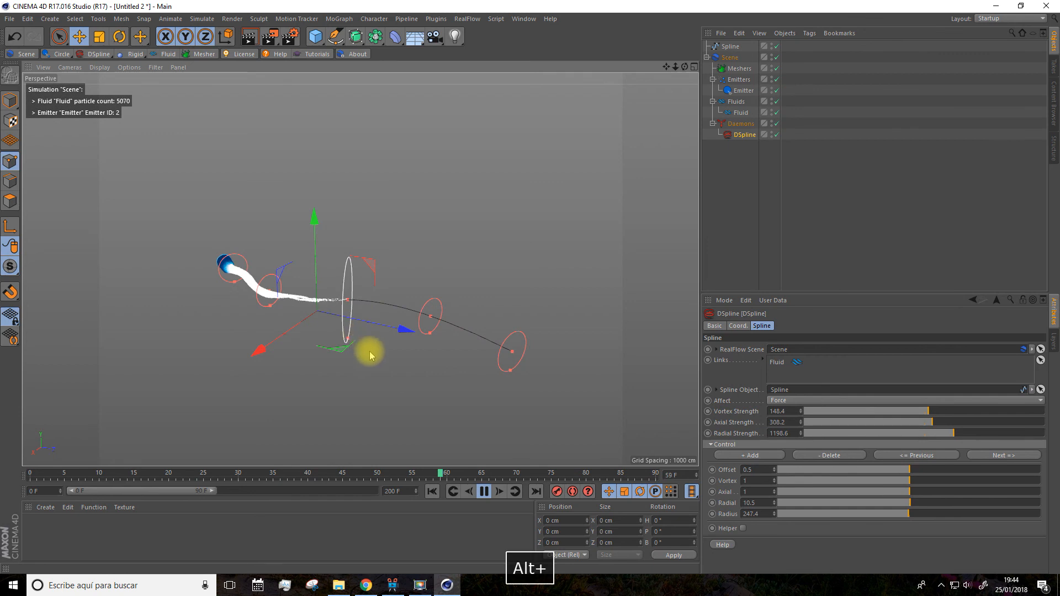
Reduce the Radius of the DSpline control point at offset 0.5 while the simulation plays
{"action": "left_click_drag", "start_coordinate": [366, 350], "coordinate": [426, 360], "text": "alt"}
{"action": "left_click_drag", "start_coordinate": [908, 515], "coordinate": [818, 511]}
Add a Mesher to the RealFlow scene so the spline-guided fluid is meshed during playback
{"action": "left_click_drag", "start_coordinate": [668, 67], "coordinate": [648, 72]}
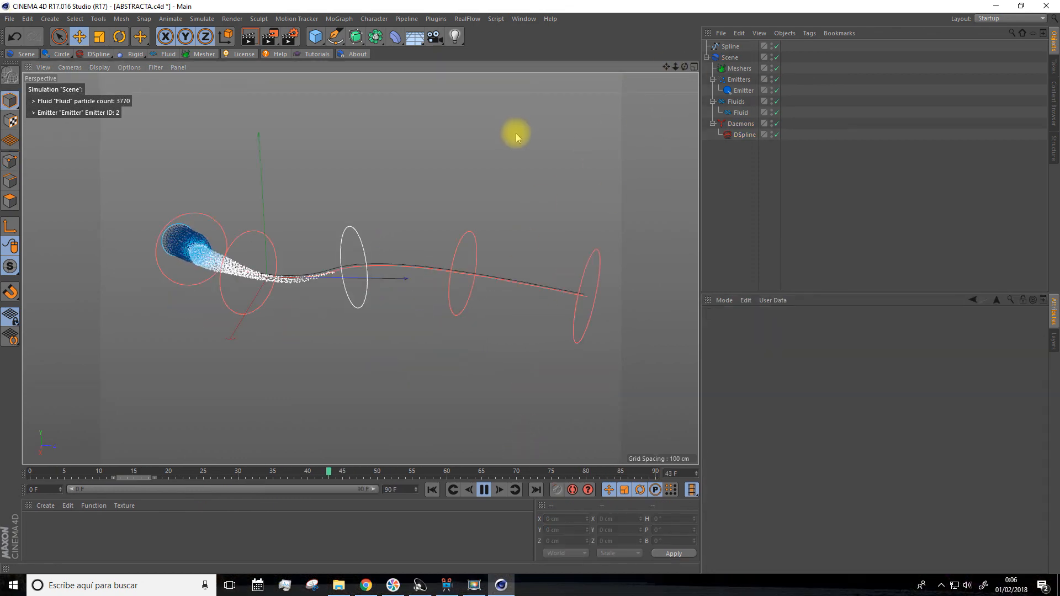
{"action": "left_click_drag", "start_coordinate": [515, 151], "coordinate": [536, 166], "text": "alt"}
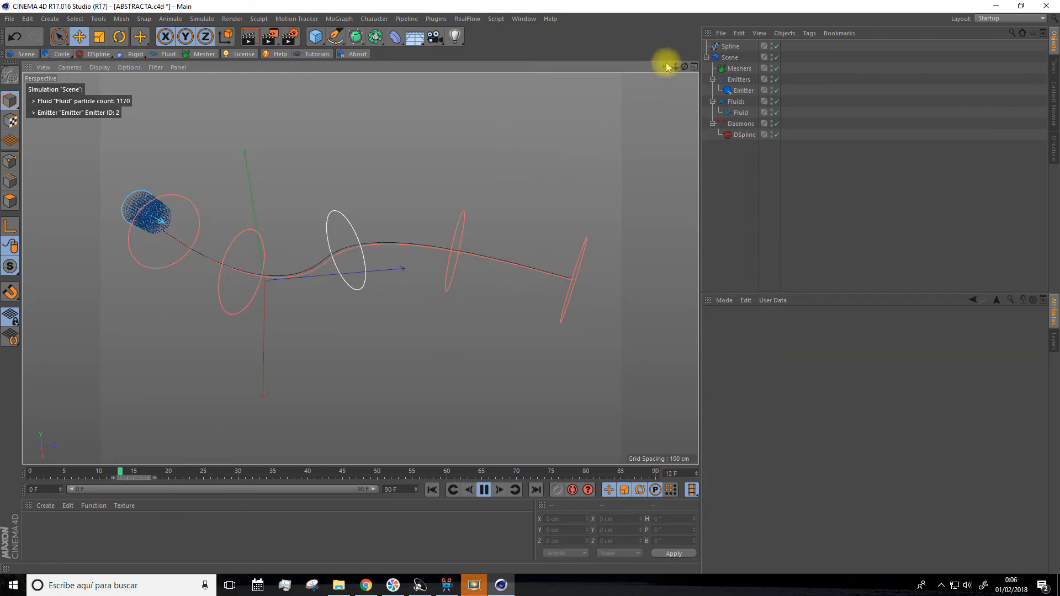
{"action": "left_click_drag", "start_coordinate": [667, 67], "coordinate": [644, 78]}
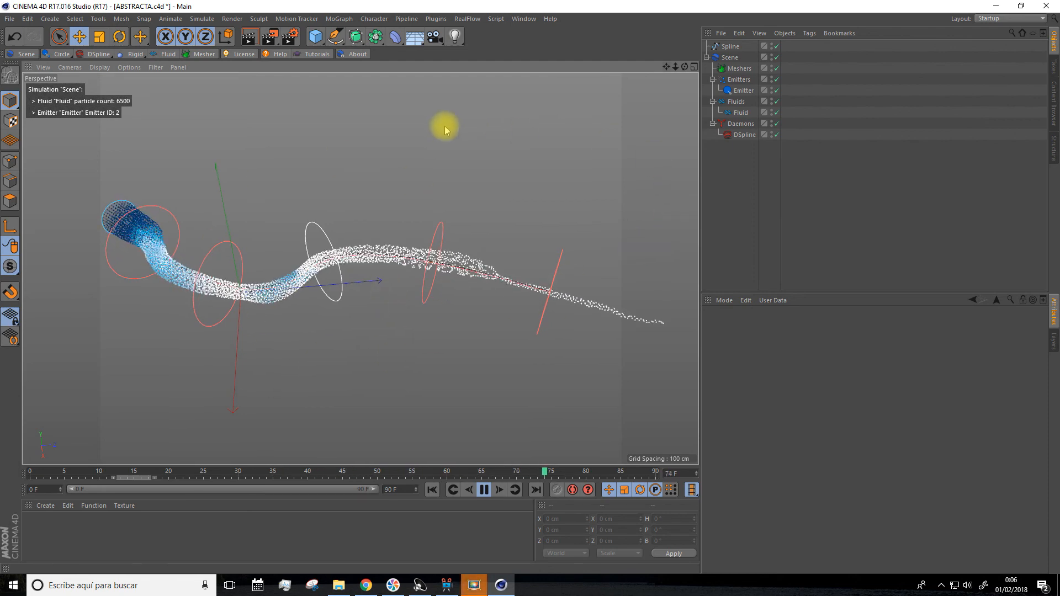
{"action": "left_click", "coordinate": [201, 57]}
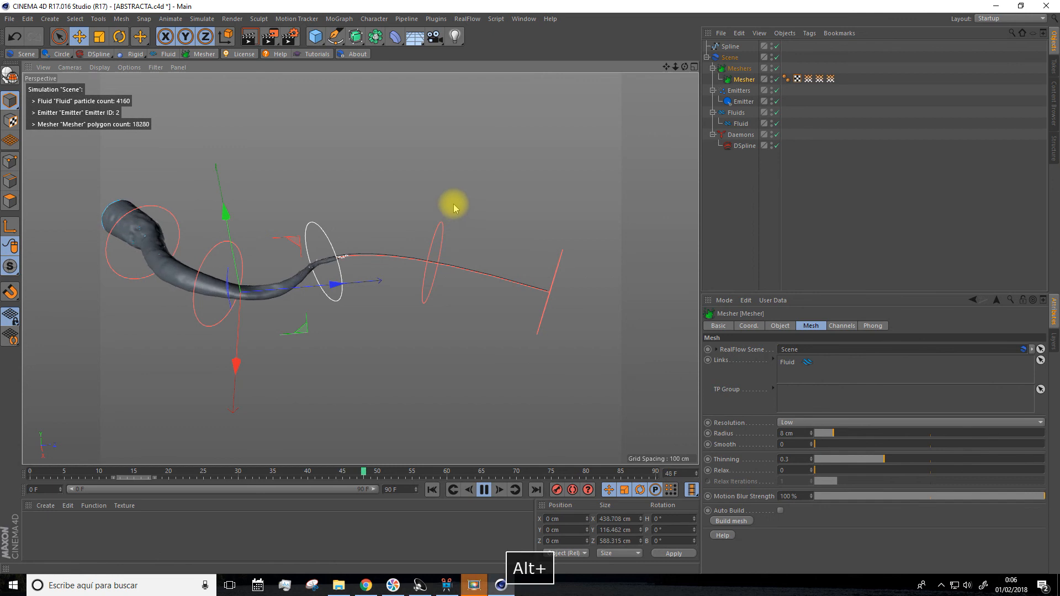
Examine the fluid mesh along the spline from several angles and up close while the simulation plays
{"action": "left_click_drag", "start_coordinate": [412, 173], "coordinate": [407, 170], "text": "alt"}
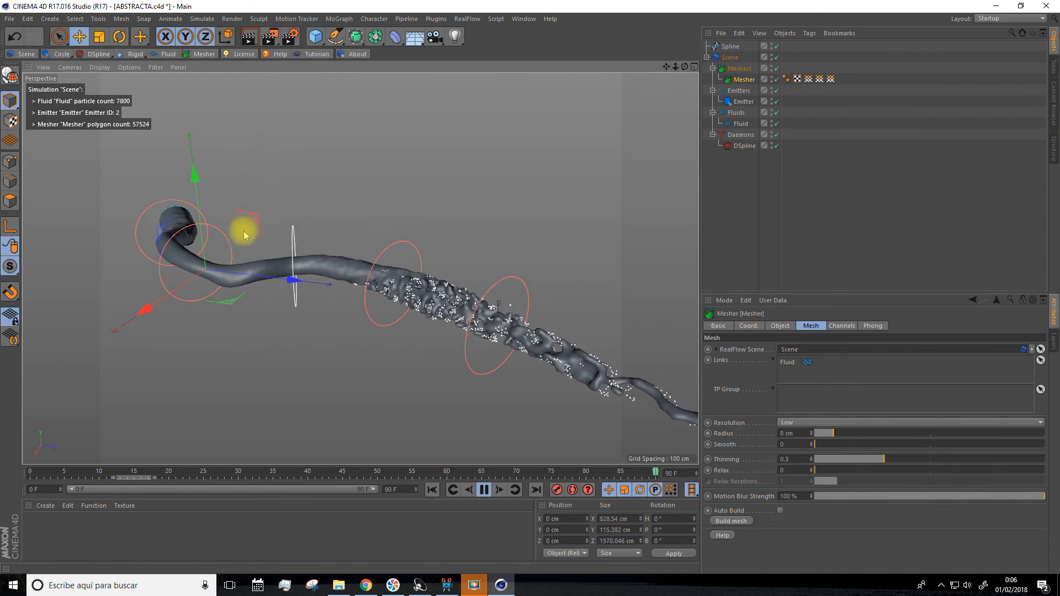
{"action": "left_click_drag", "start_coordinate": [291, 224], "coordinate": [159, 214], "text": "alt"}
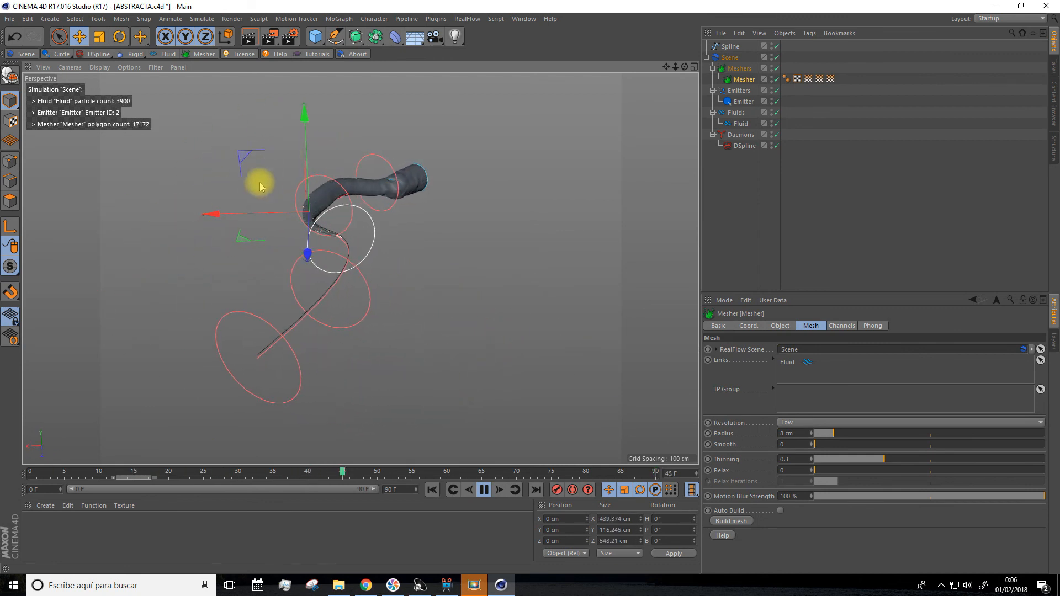
{"action": "left_click_drag", "start_coordinate": [205, 183], "coordinate": [187, 158], "text": "alt"}
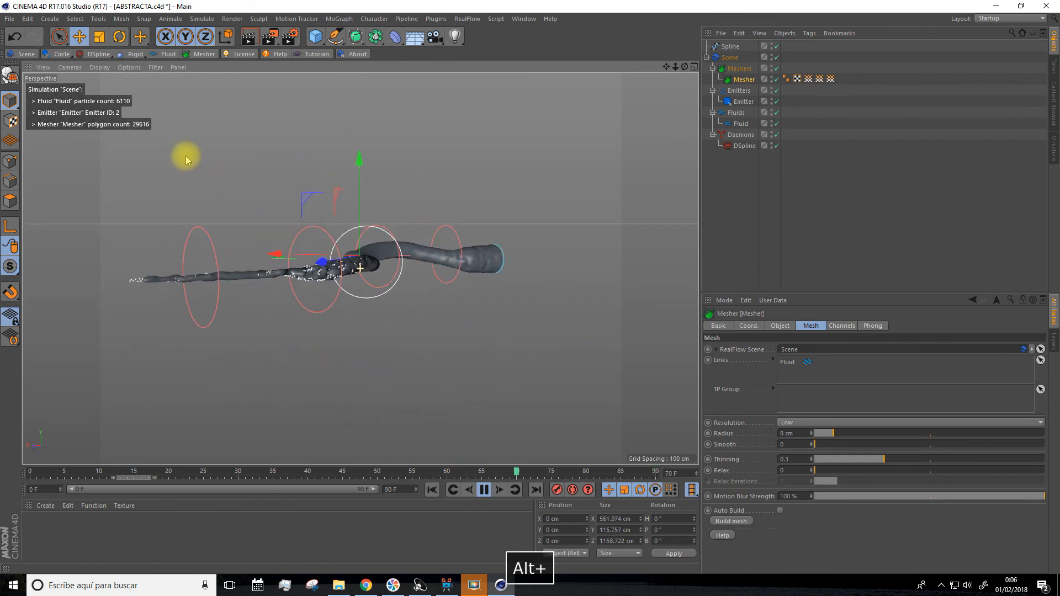
{"action": "scroll", "coordinate": [208, 203], "scroll_direction": "up", "scroll_amount": 5}
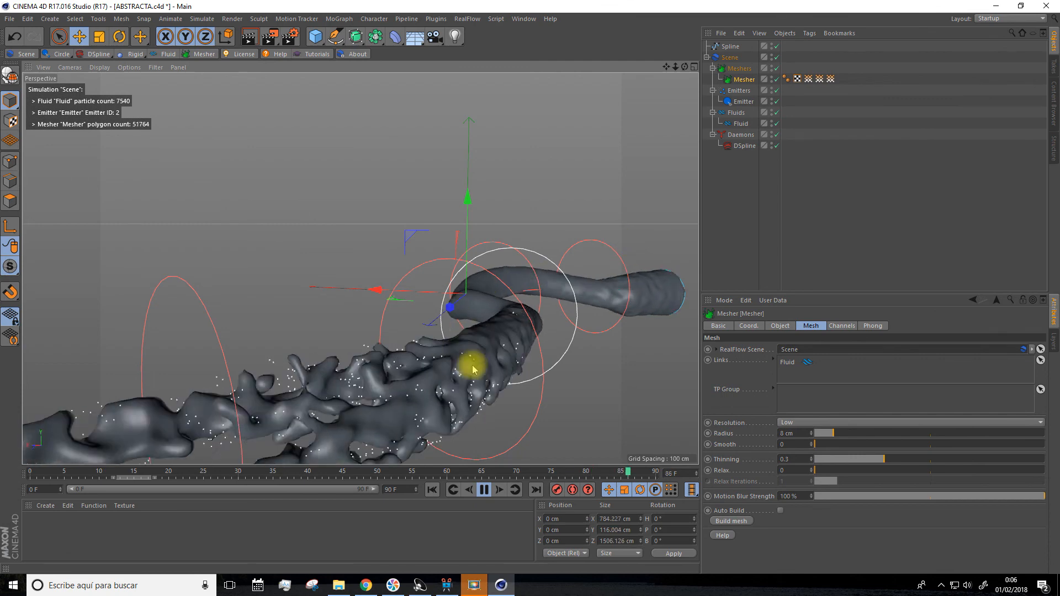